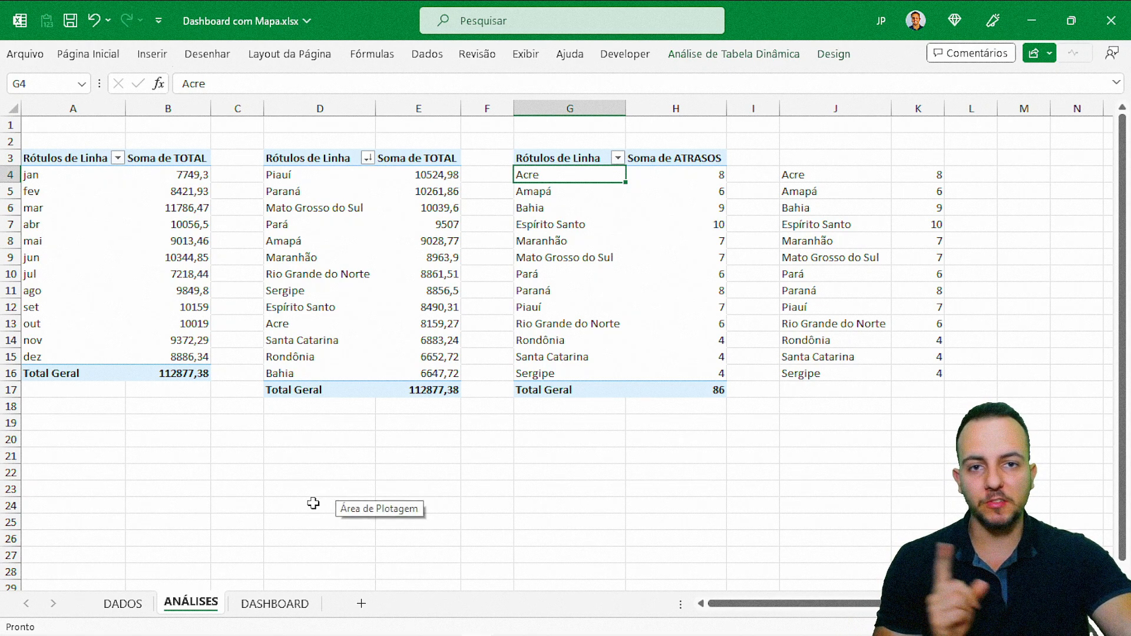
On the DASHBOARD sheet, filter the sales to 2025 and switch the product filter between Pré-treino 150g and Ômega 3 120caps
left_click(282, 603)
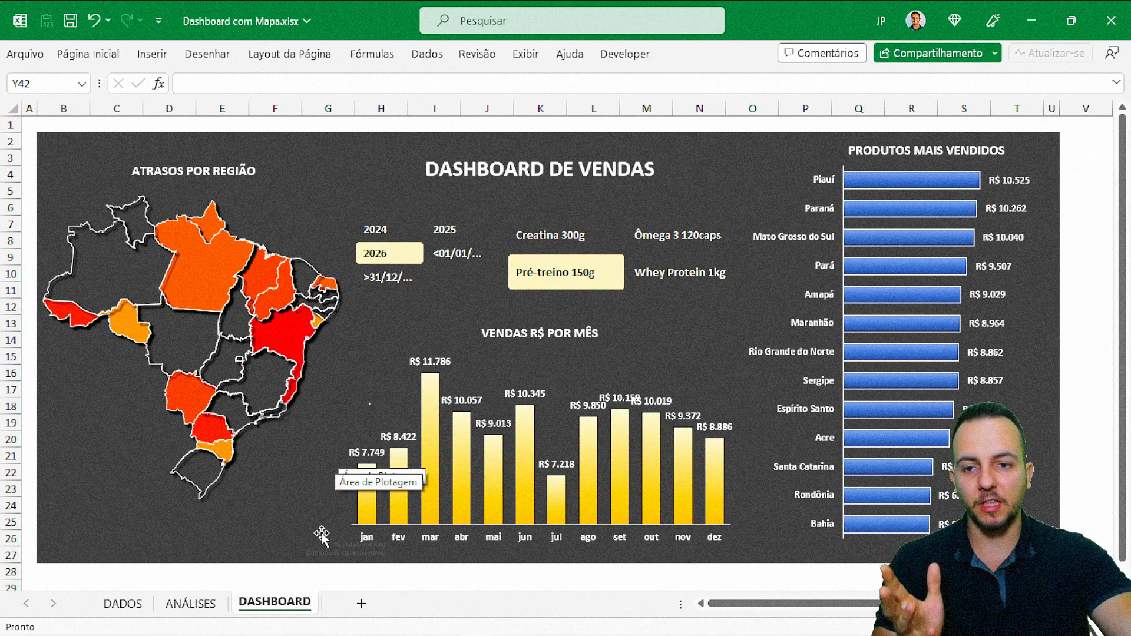
left_click(655, 234)
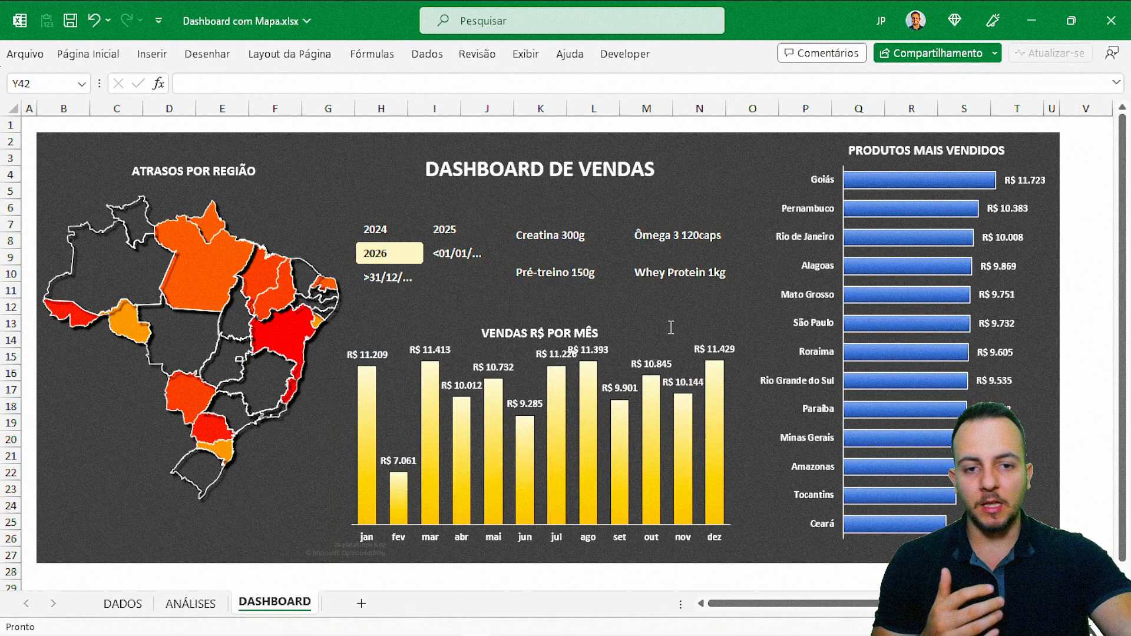
left_click(572, 278)
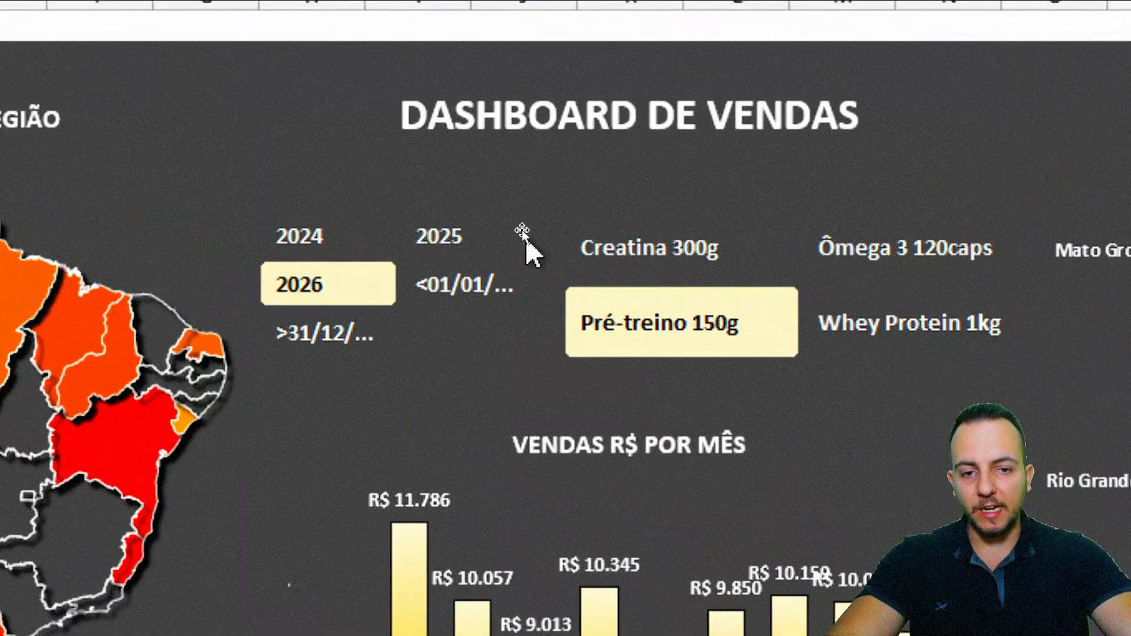
left_click(940, 262)
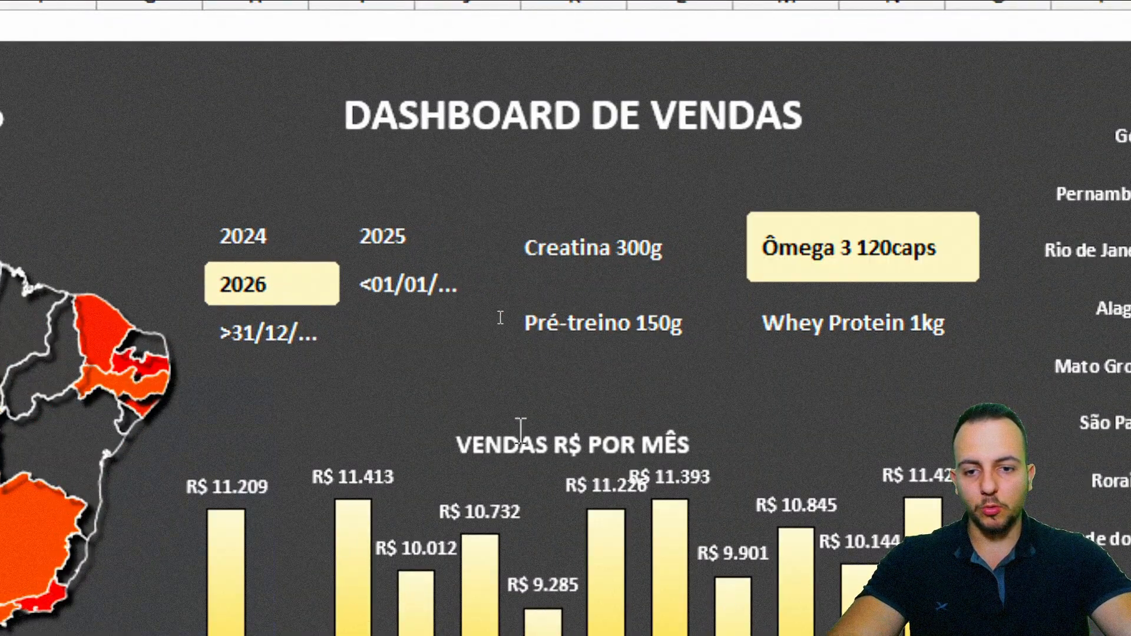
left_click(413, 238)
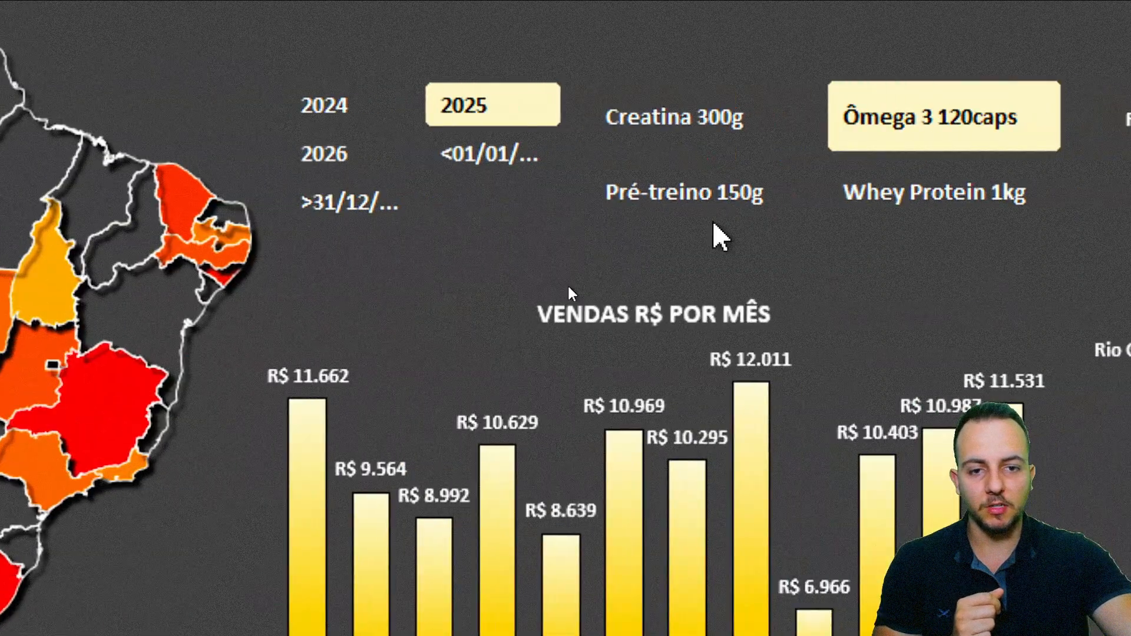
left_click(1086, 193)
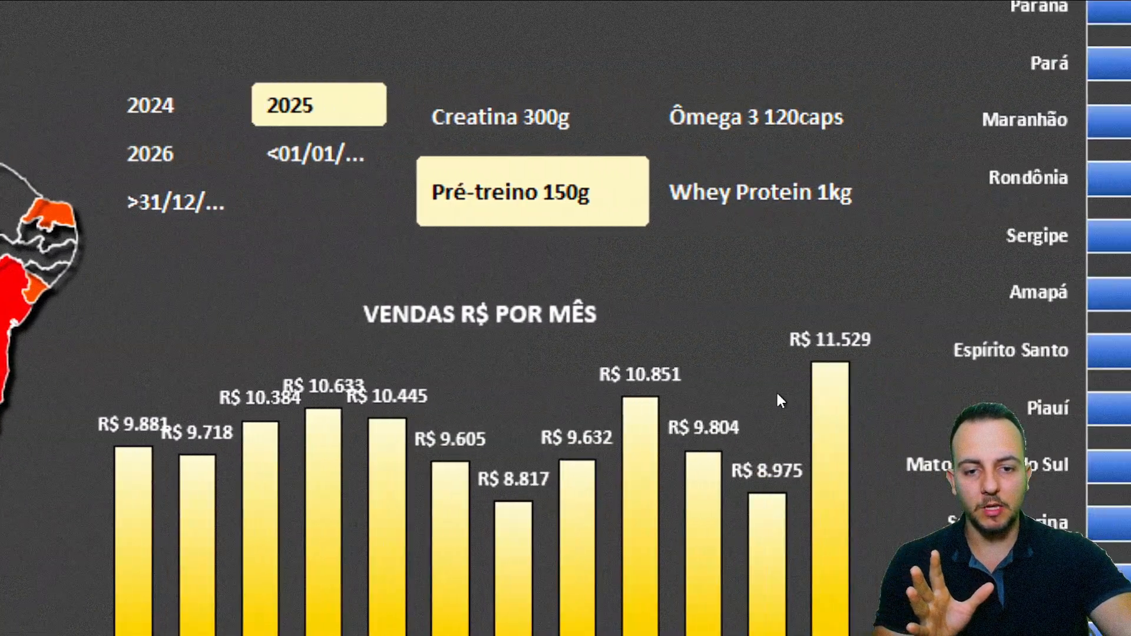
left_click(787, 121)
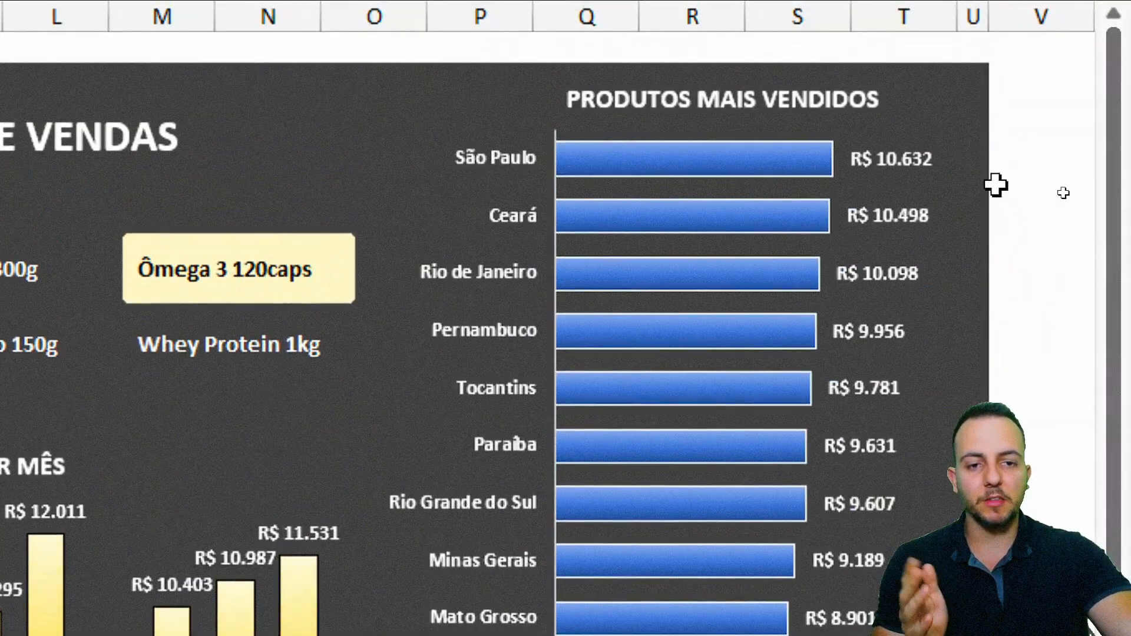
key("ctrl+2")
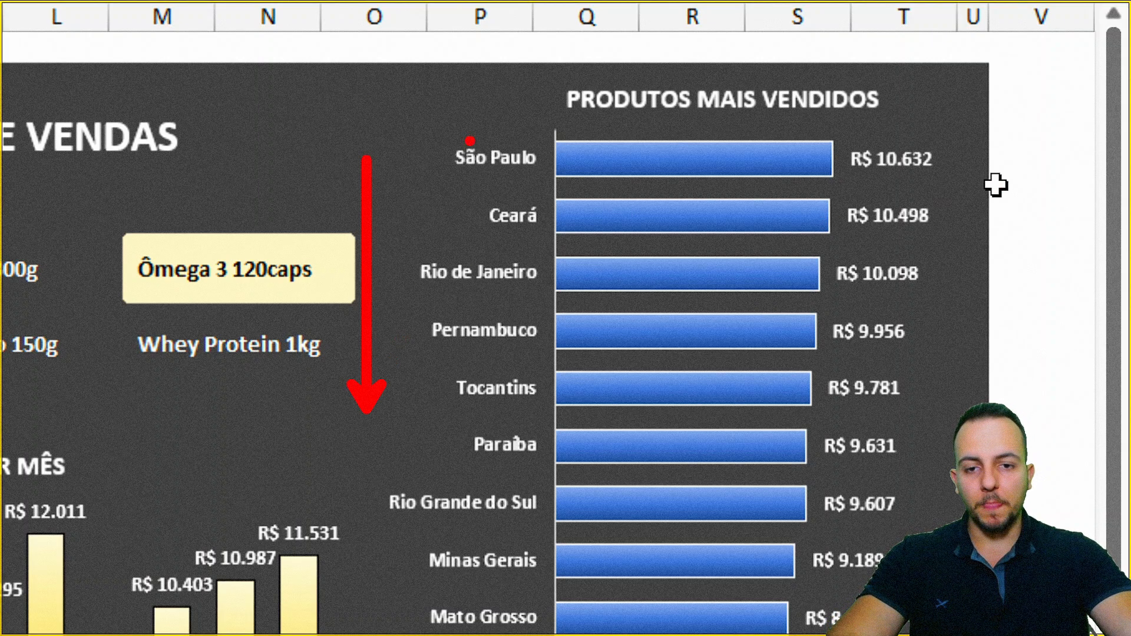
left_click_drag(588, 114, 562, 105)
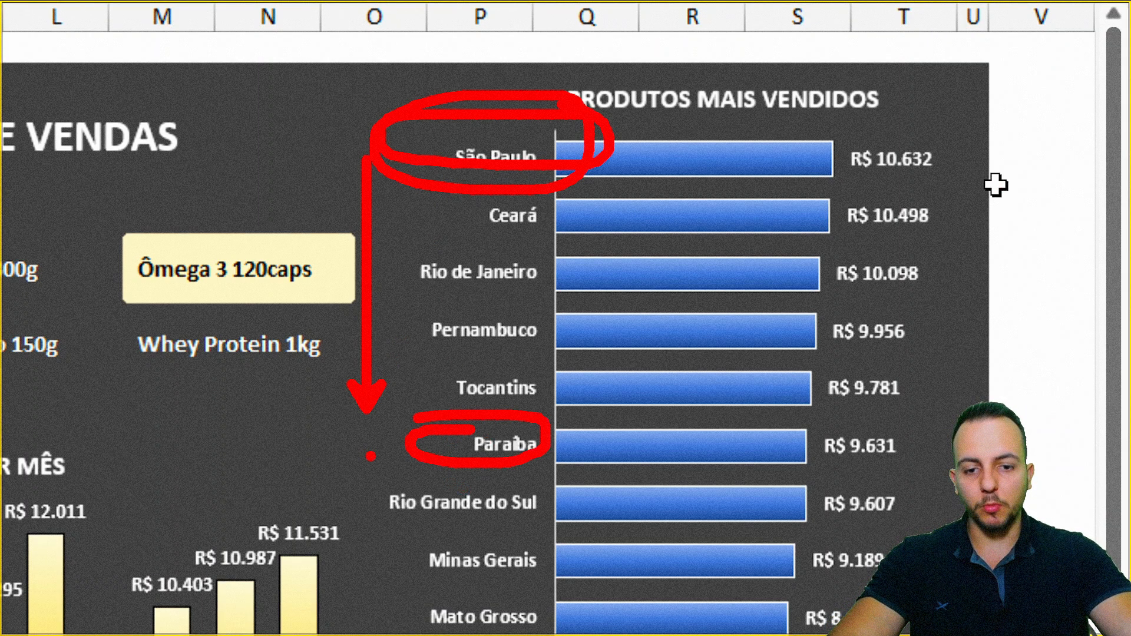
key("Escape")
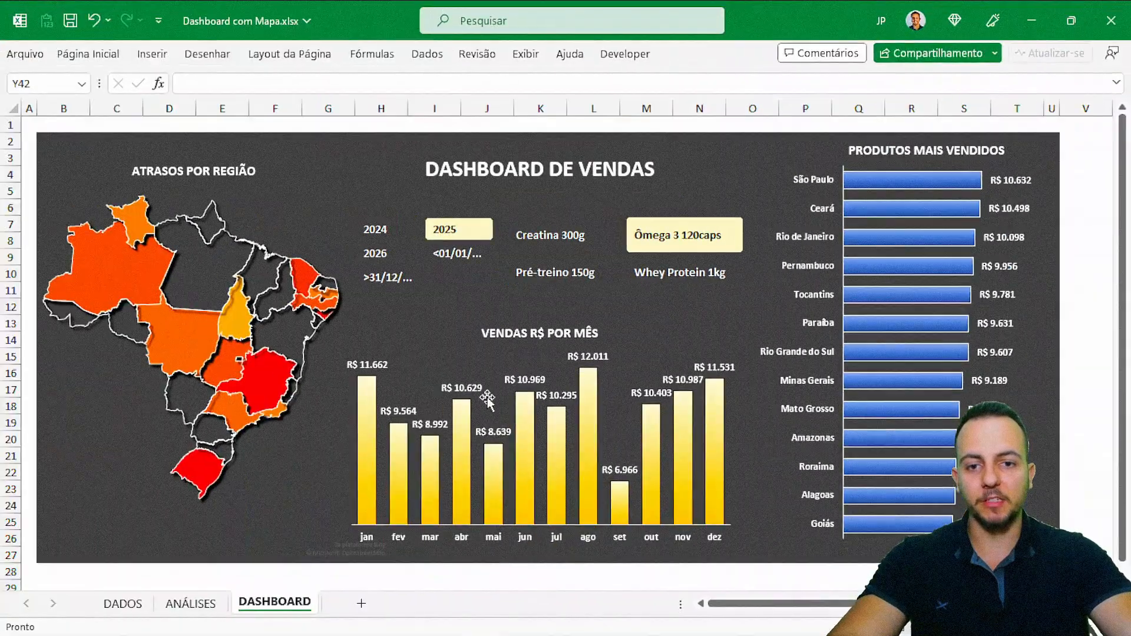
Review the source table on the DADOS sheet and the pivot tables on ANÁLISES, and return to the DASHBOARD sheet
left_click(122, 603)
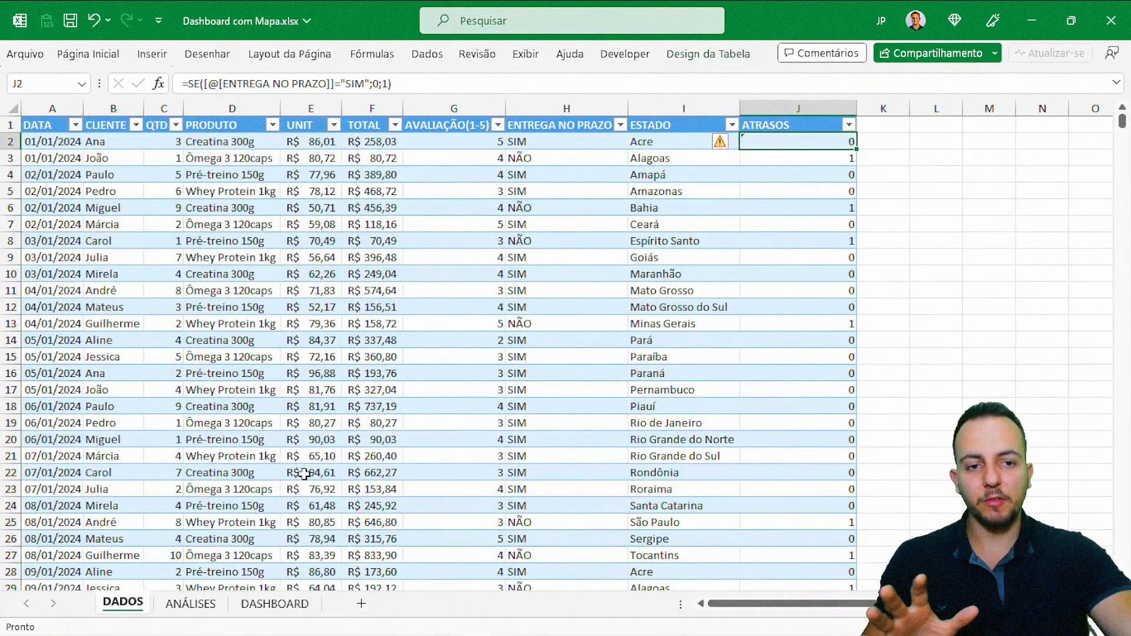
left_click(57, 127)
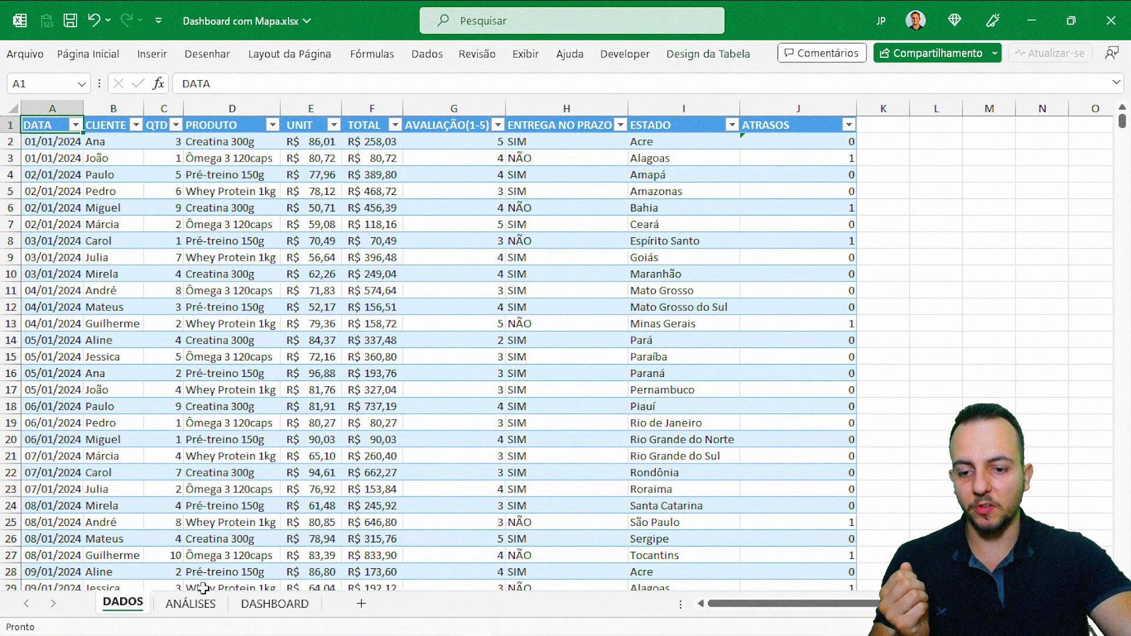
left_click(190, 603)
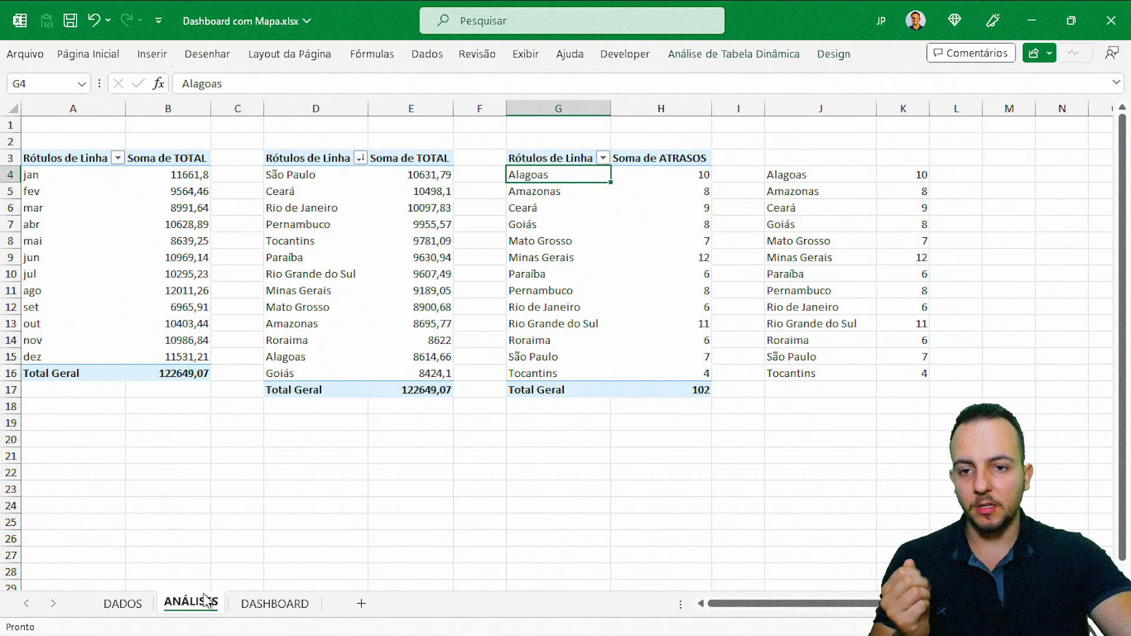
left_click(275, 603)
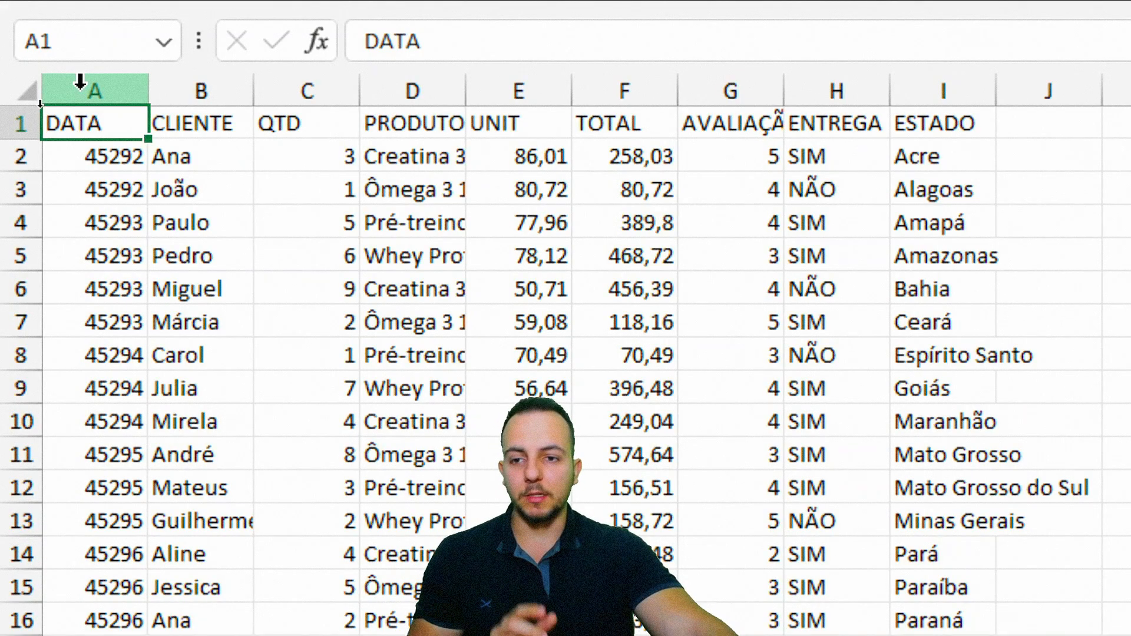
Examine the raw sales data column by column, from DATA through ESTADO, and return to the first header cell
left_click(79, 83)
key("ctrl+c")
left_click(224, 82)
left_click(302, 79)
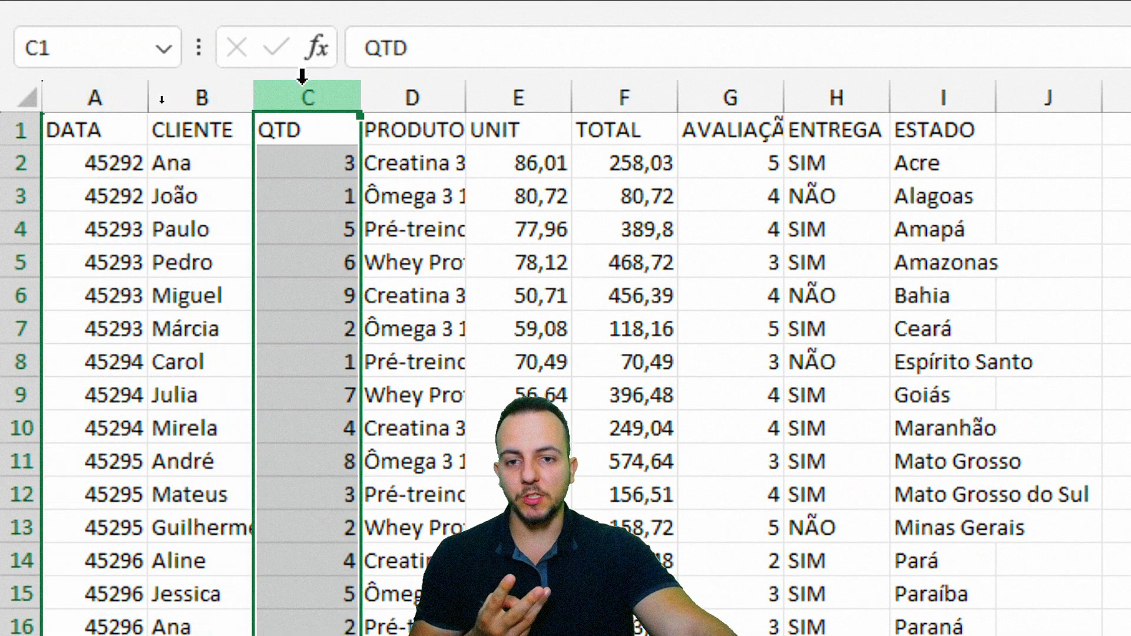
left_click(430, 93)
left_click(533, 97)
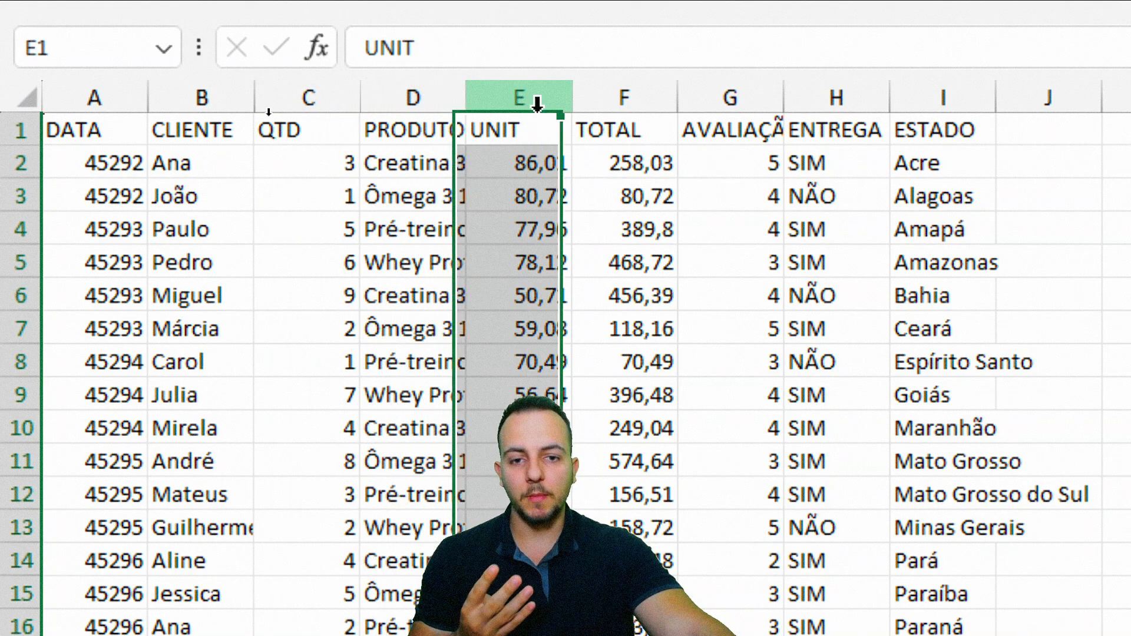
left_click(600, 95)
left_click(728, 96)
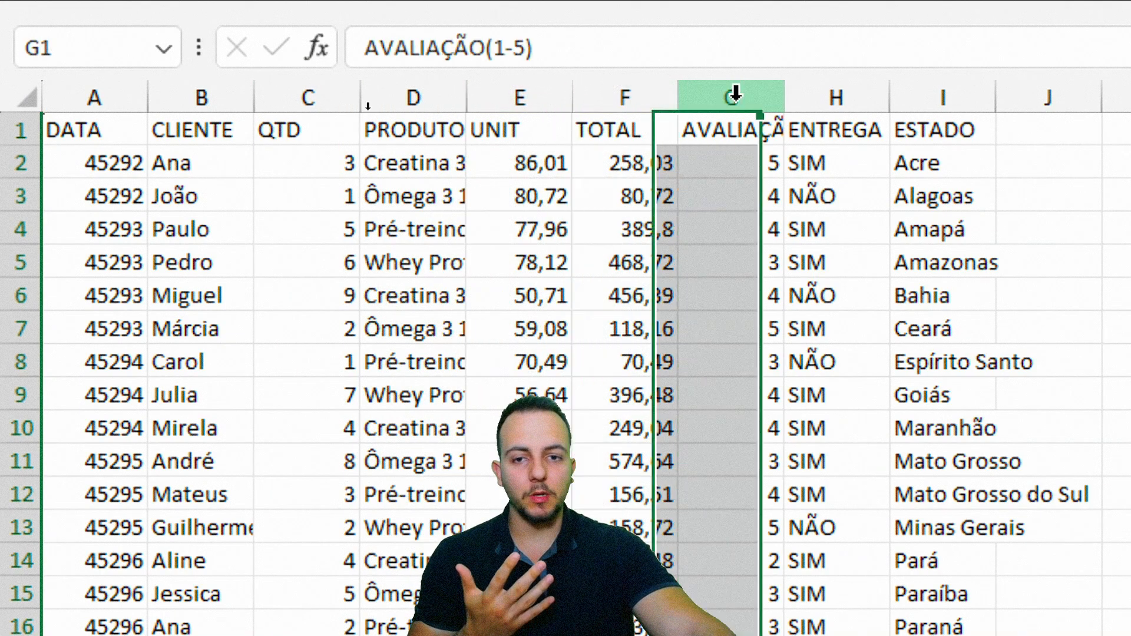
left_click(815, 88)
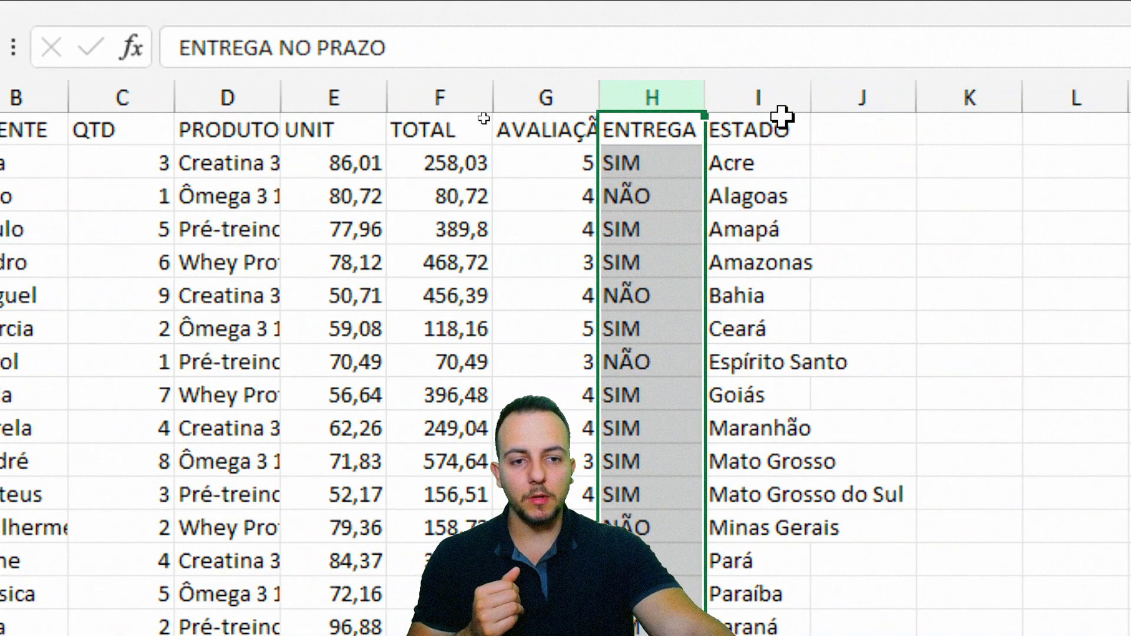
left_click(948, 95)
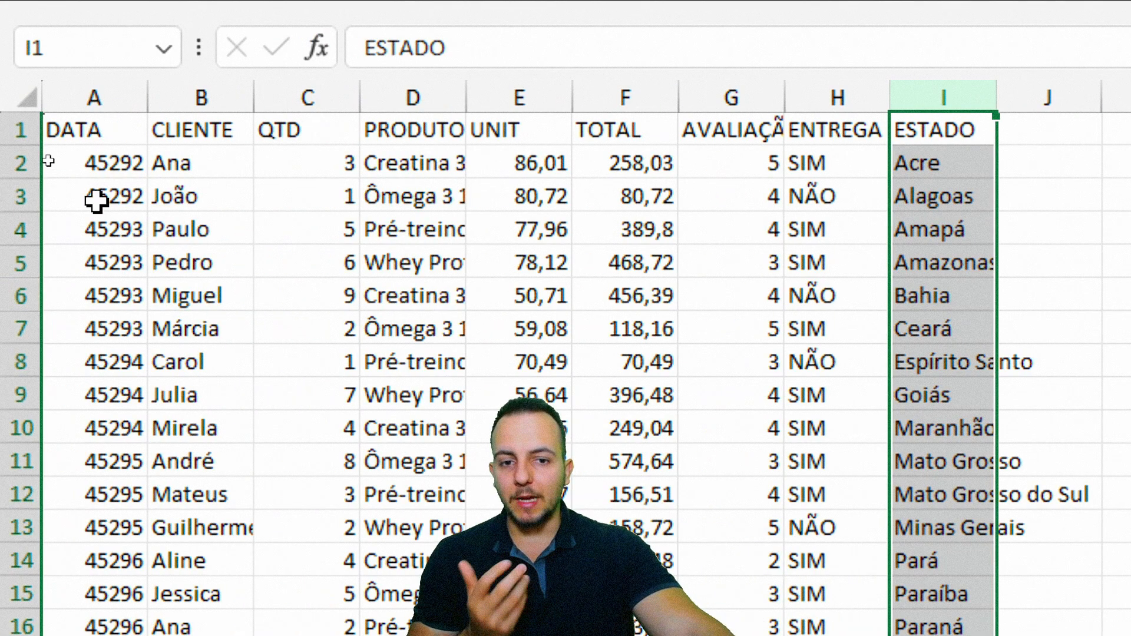
left_click(78, 140)
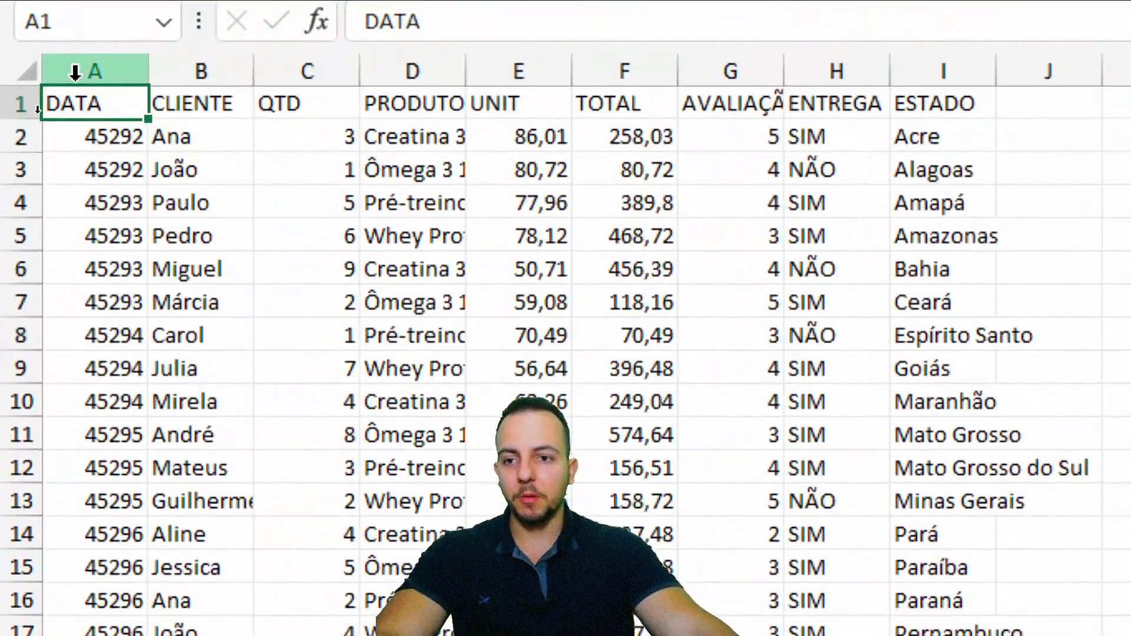
Format the DATA column as Data Abreviada and fit its width to the dates
left_click(94, 71)
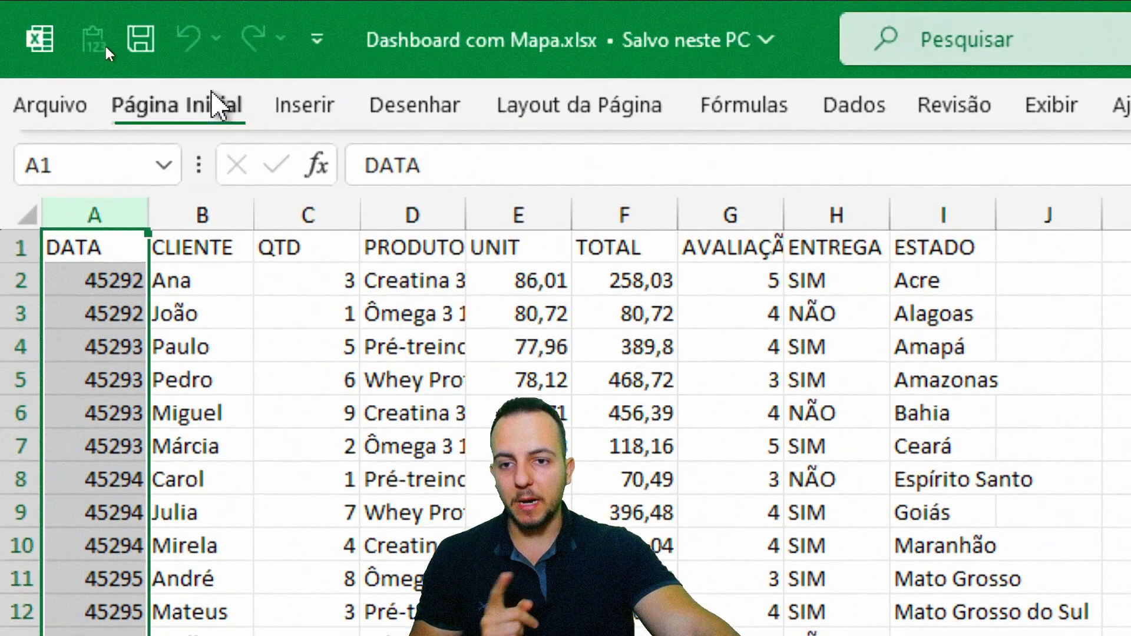
left_click(219, 103)
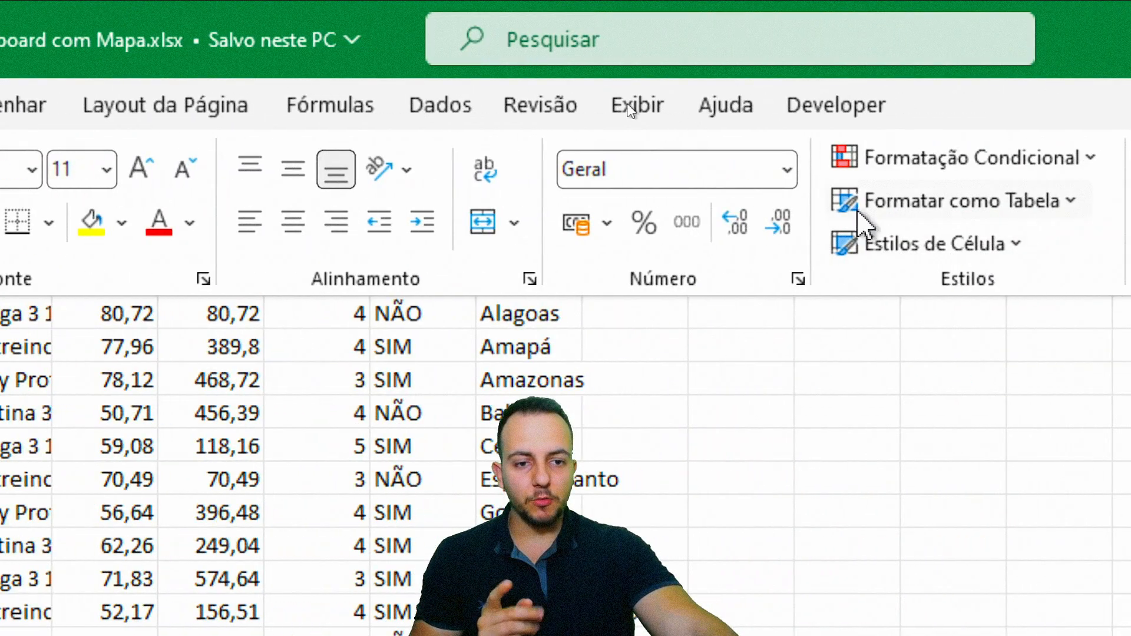
left_click(786, 169)
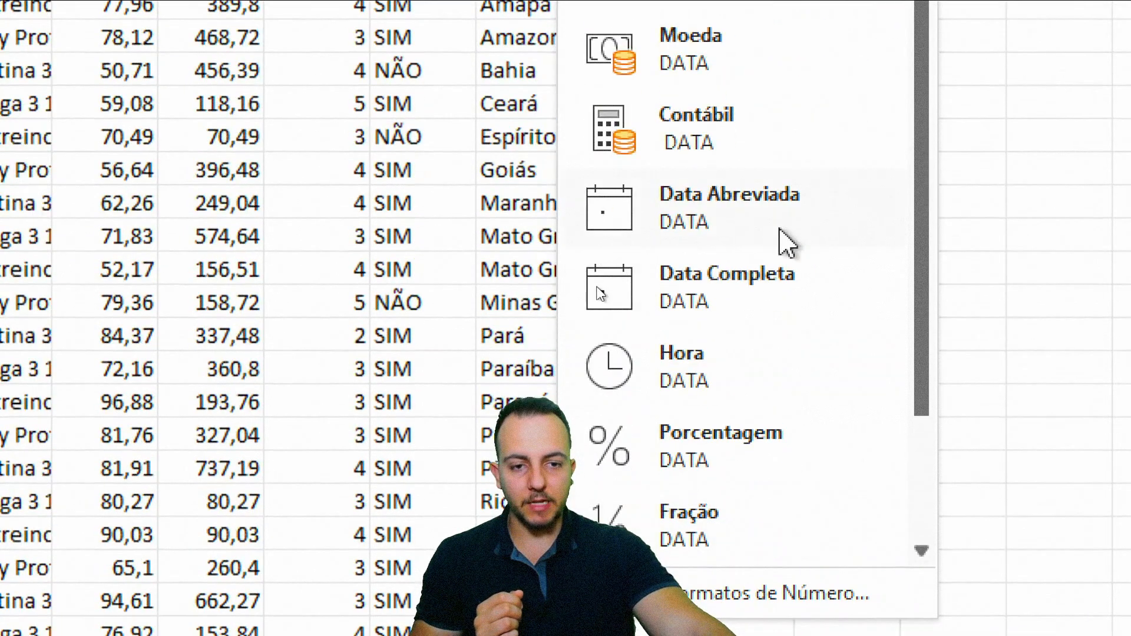
left_click(780, 230)
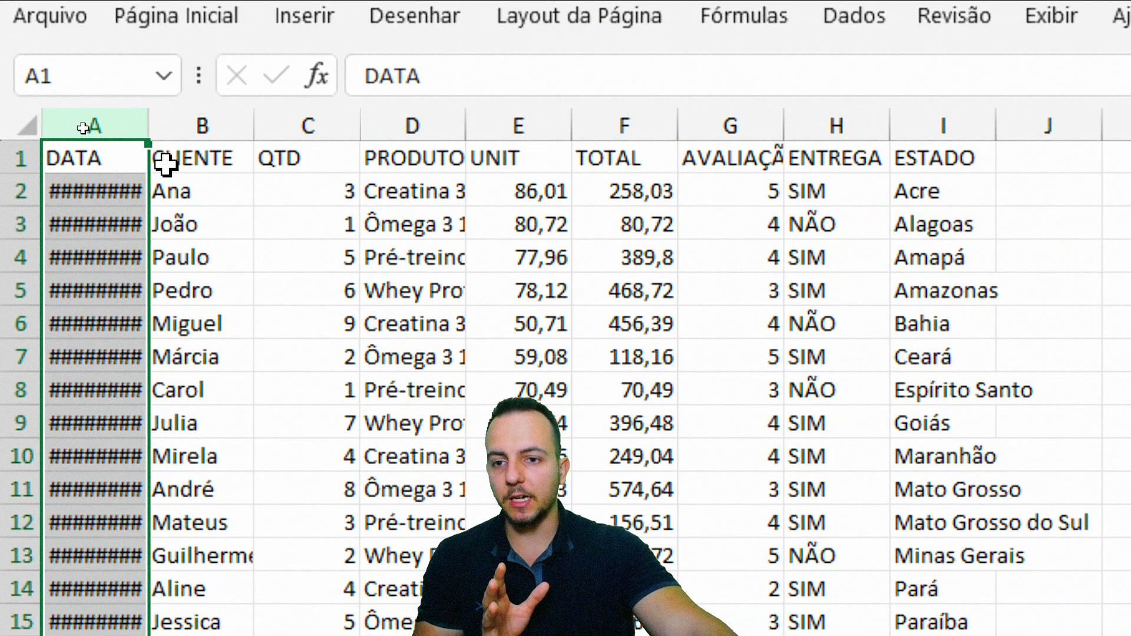
double_click(148, 121)
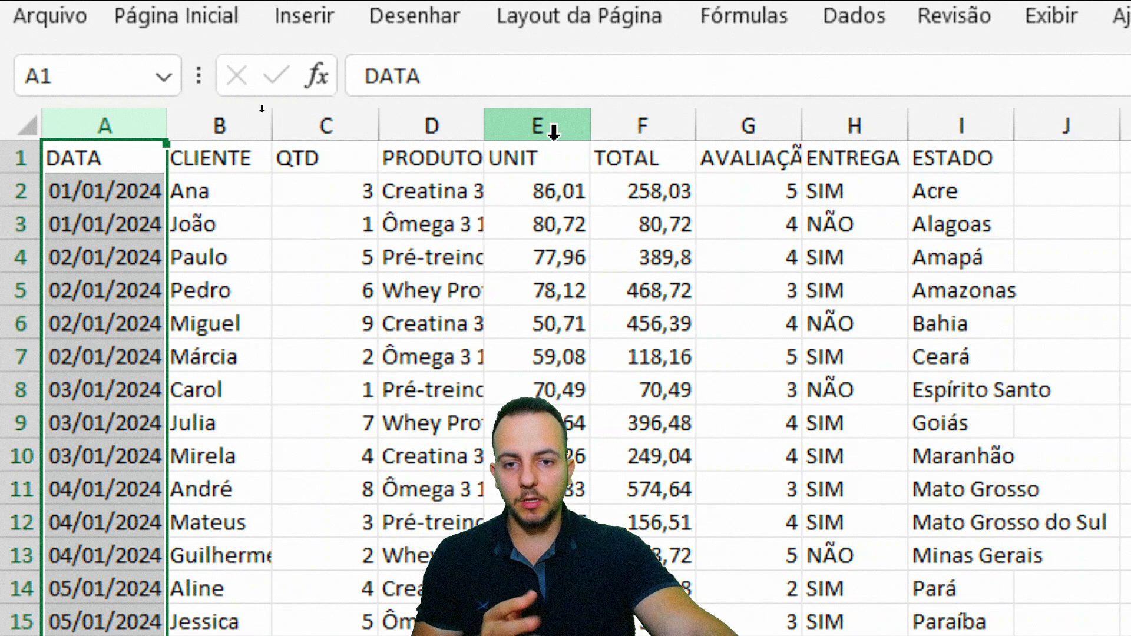
Fit the widths of all data columns, from DATA through ESTADO, to their contents
double_click(483, 129)
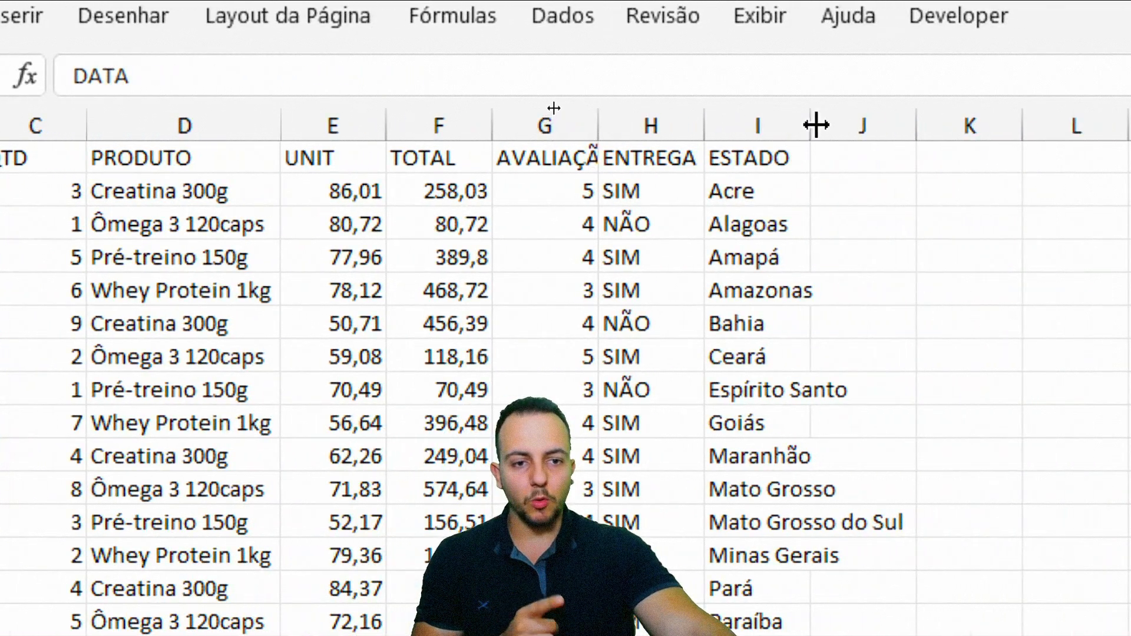
double_click(816, 125)
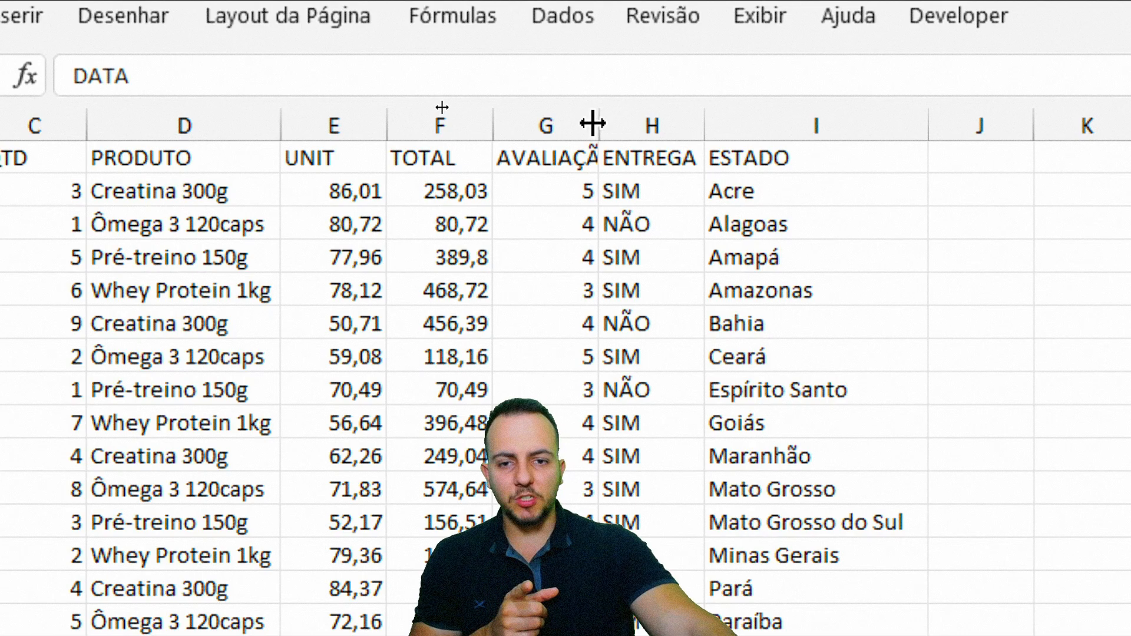
left_click(104, 123)
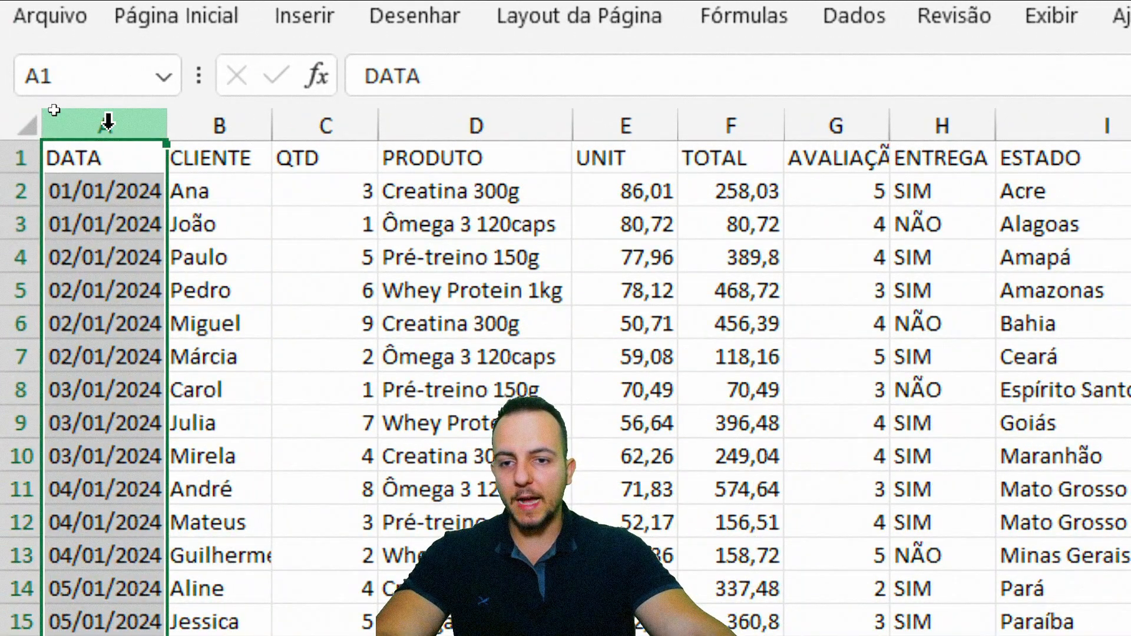
left_click_drag(105, 123, 1128, 126)
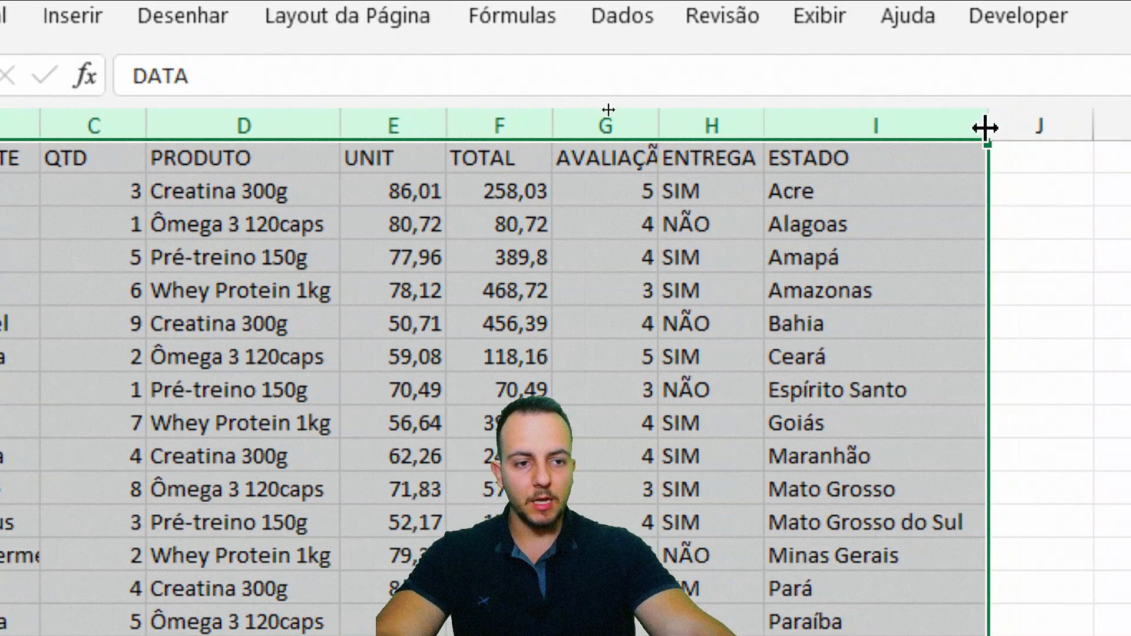
double_click(774, 123)
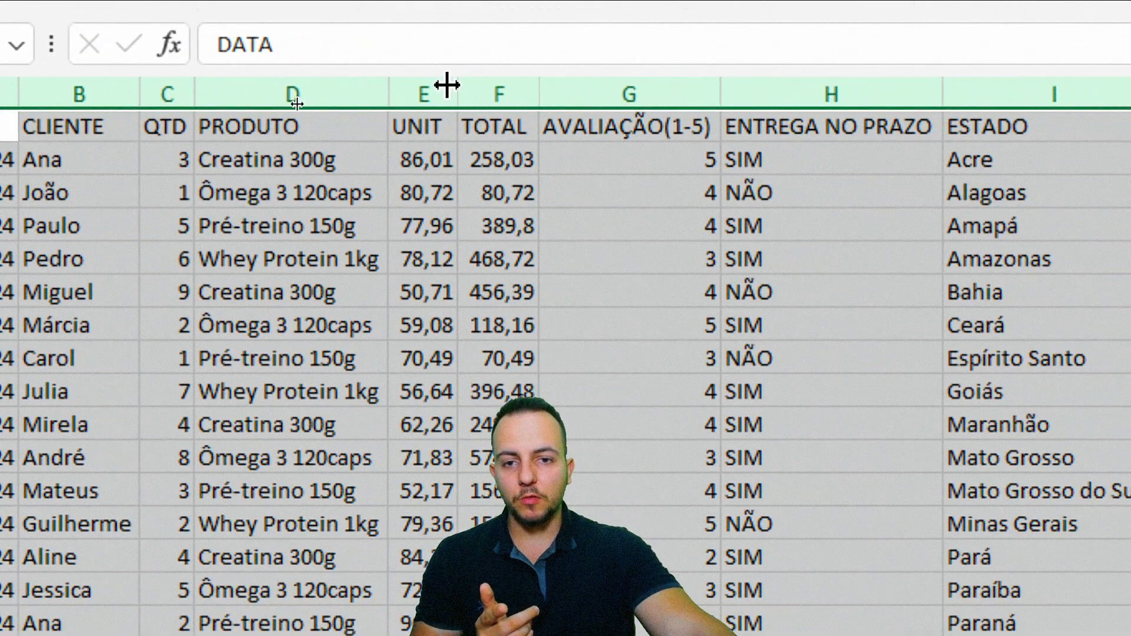
Format the UNIT and TOTAL columns with the accounting number format in R$
left_click(476, 121)
left_click_drag(474, 99, 497, 90)
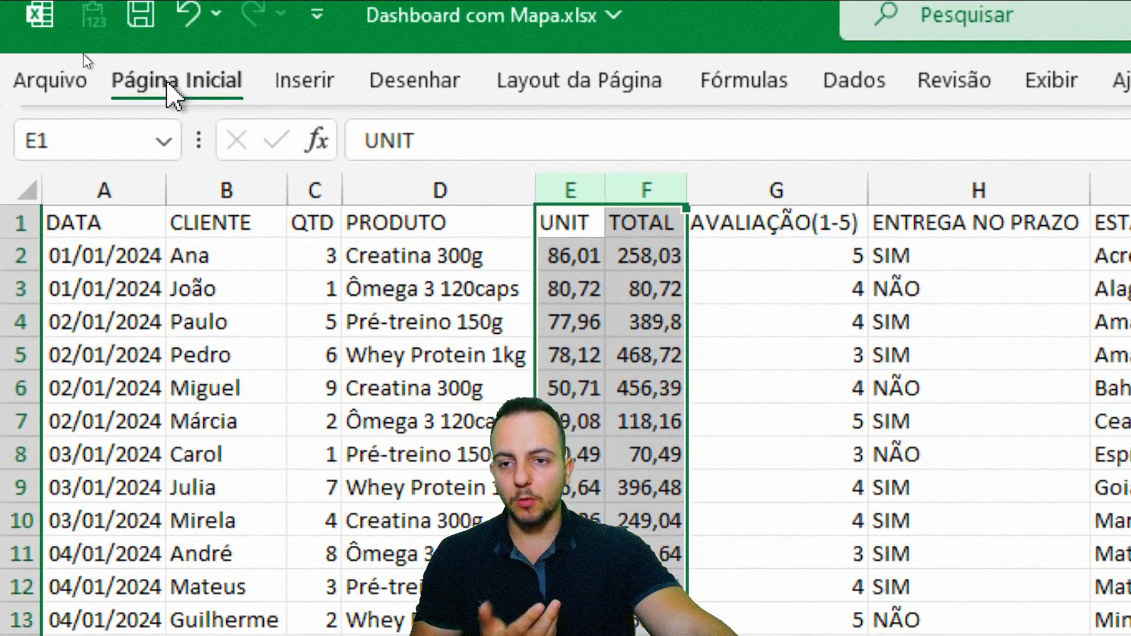
left_click(171, 94)
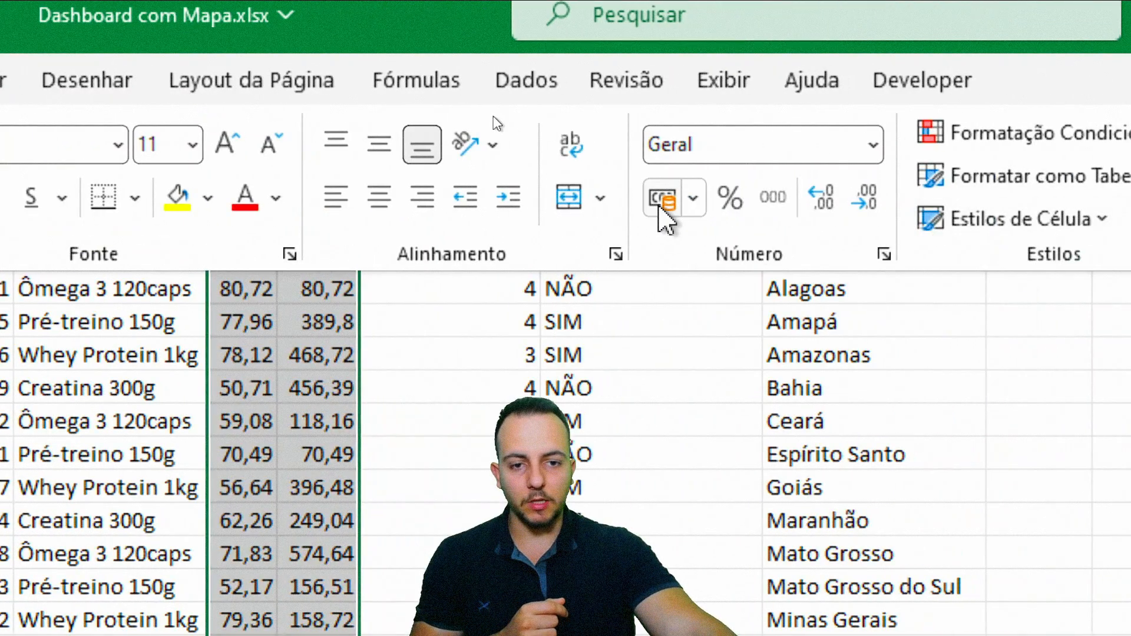
left_click(990, 200)
left_click(544, 421)
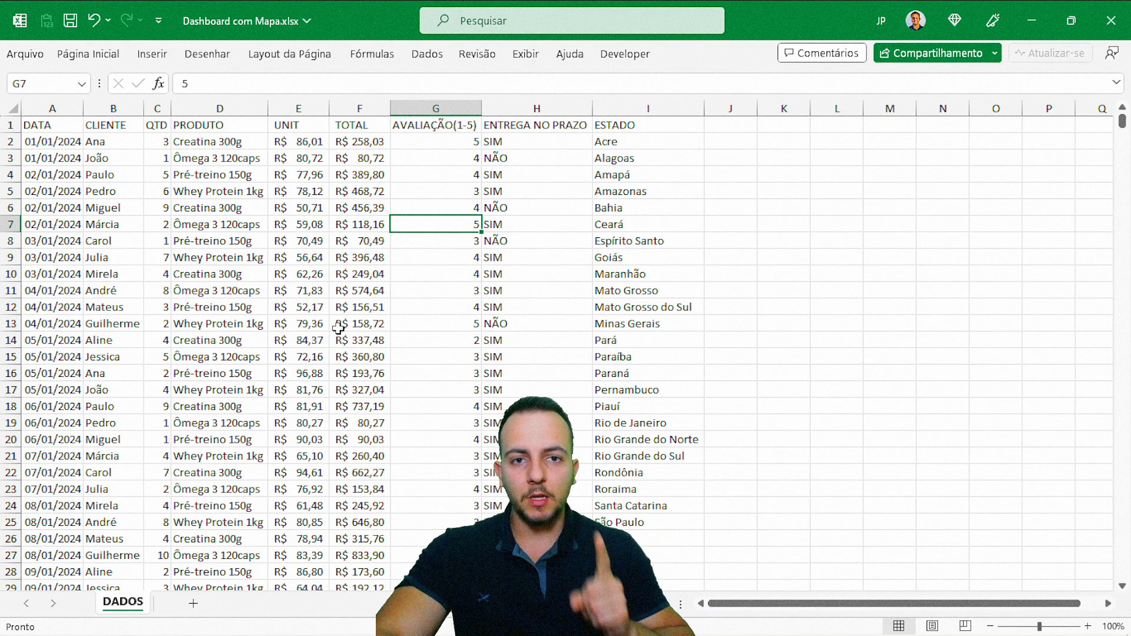
left_click(312, 259)
left_click(372, 257)
left_click(242, 258)
left_click(425, 257)
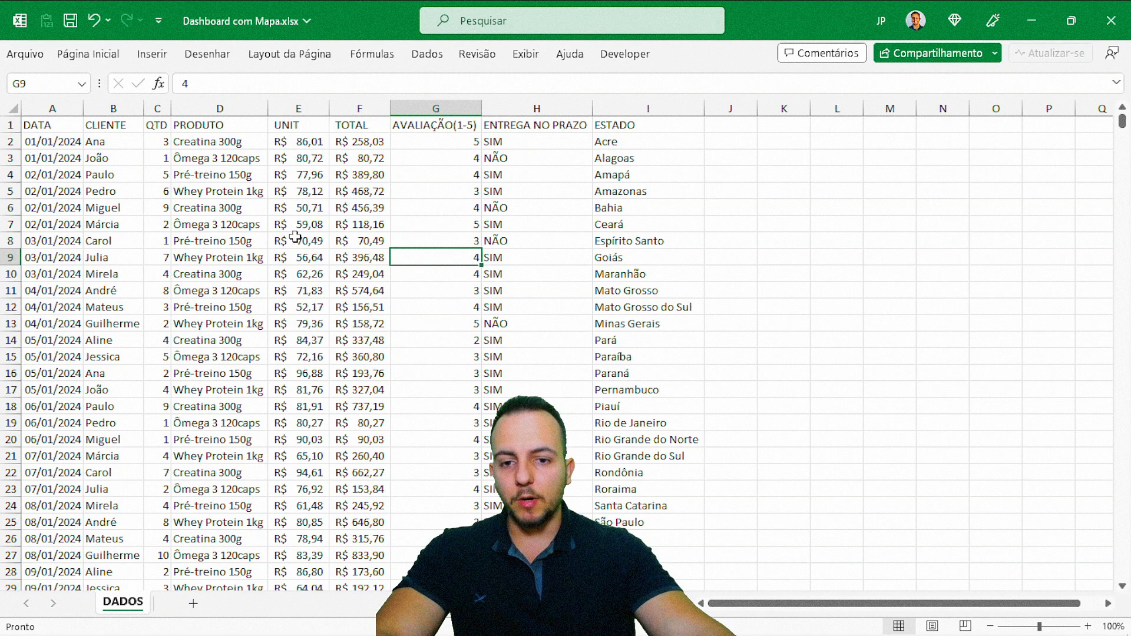
left_click(239, 266)
left_click(365, 323)
left_click(508, 274)
Convert the sales data range A1:I3661 into a table with headers
left_click(211, 339)
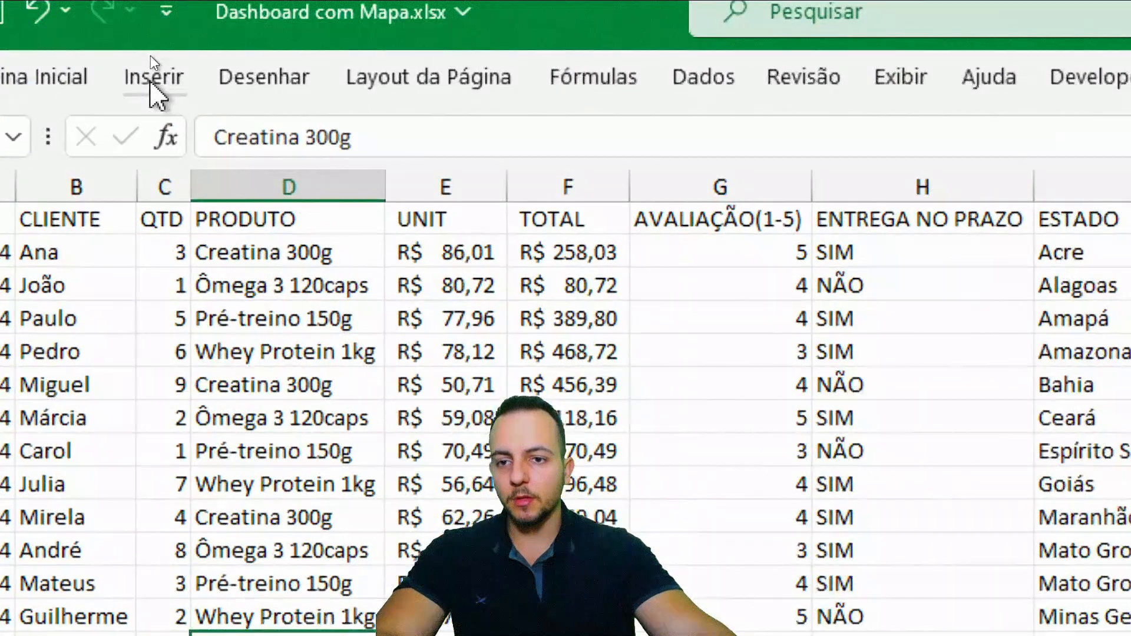
left_click(150, 55)
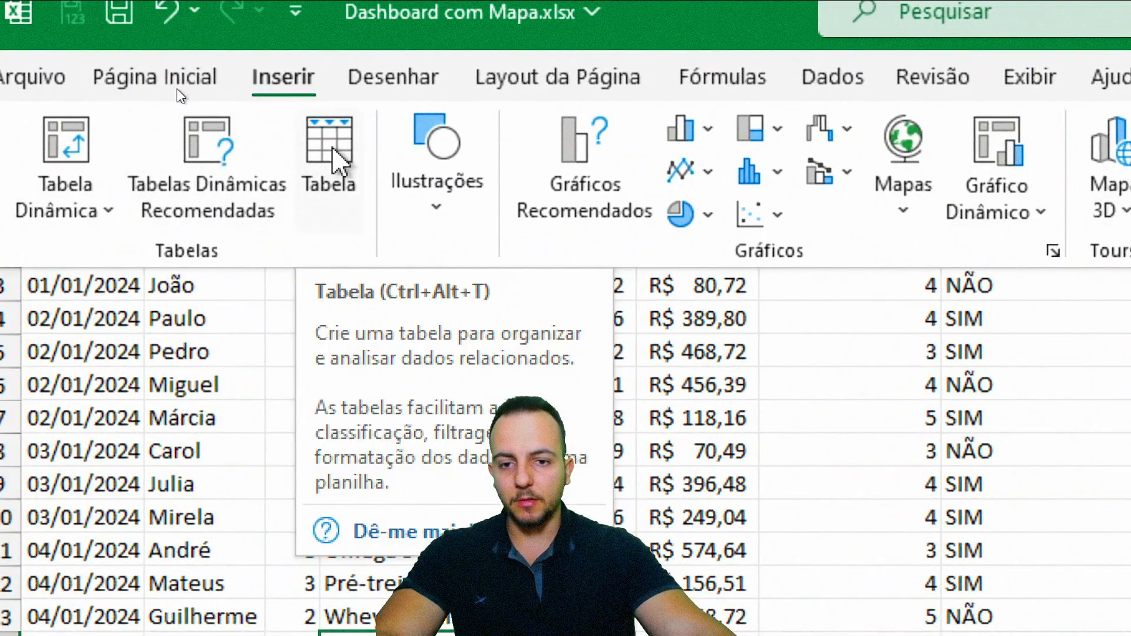
left_click(332, 152)
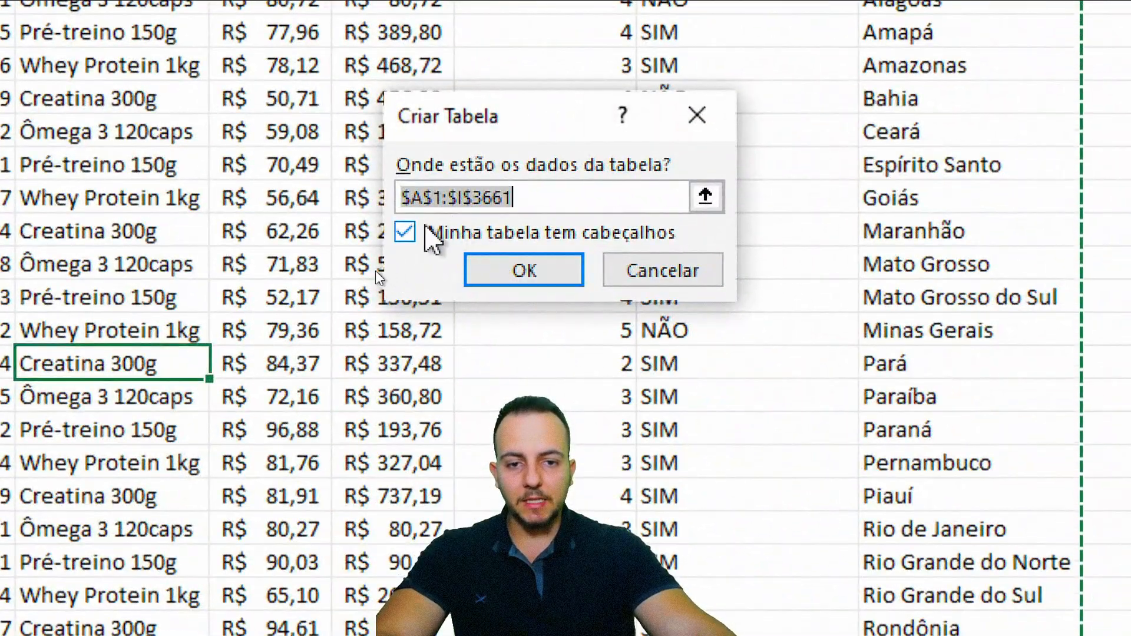
left_click(585, 289)
left_click(584, 288)
left_click(433, 231)
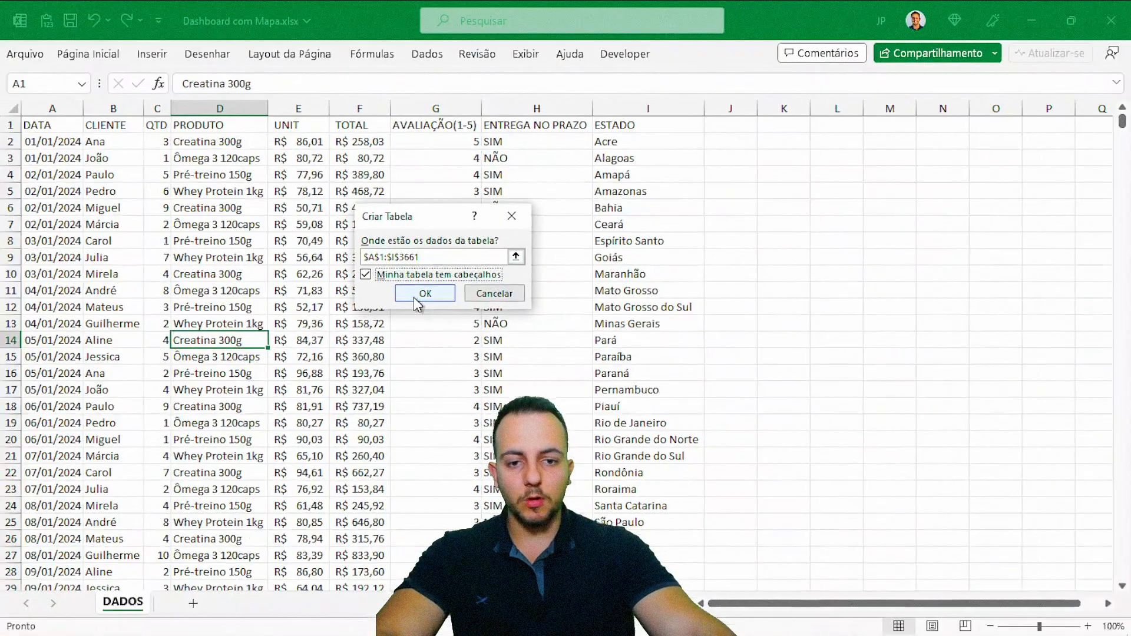
left_click(425, 293)
Examine the light and medium table styles available for the sales table
left_click(302, 338)
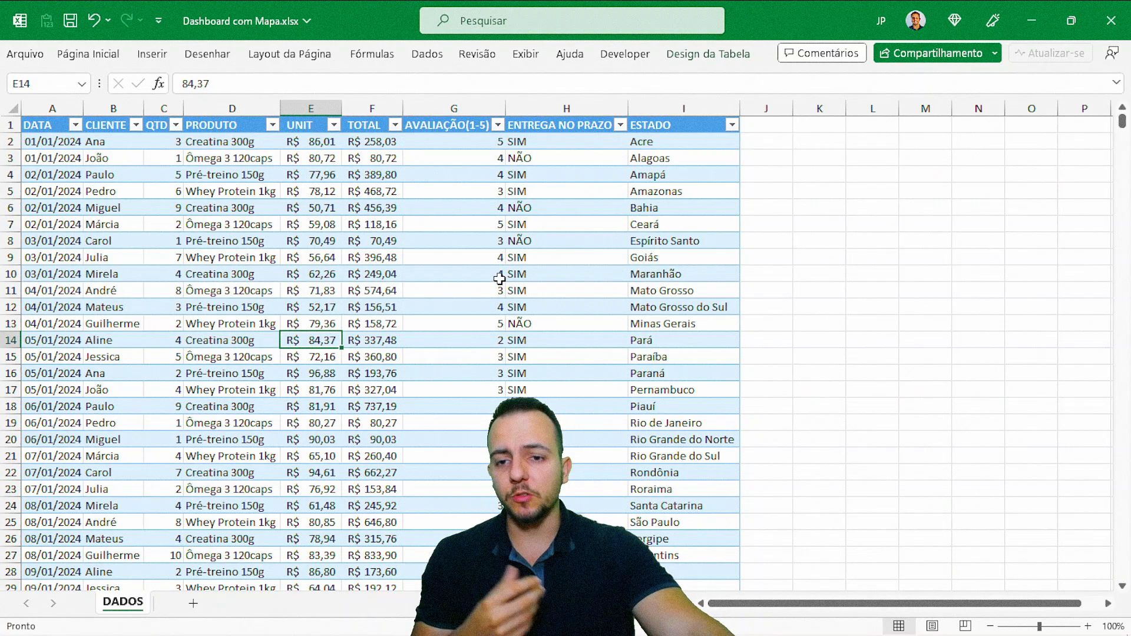
left_click(539, 241)
key("Left")
key("Left")
key("Left")
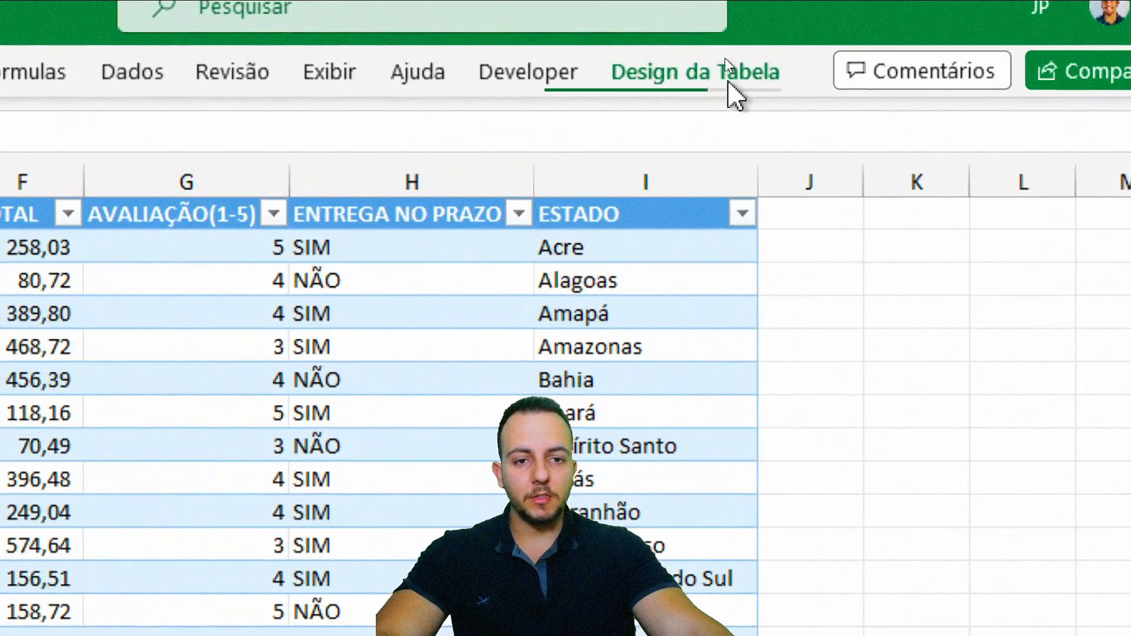
left_click(720, 57)
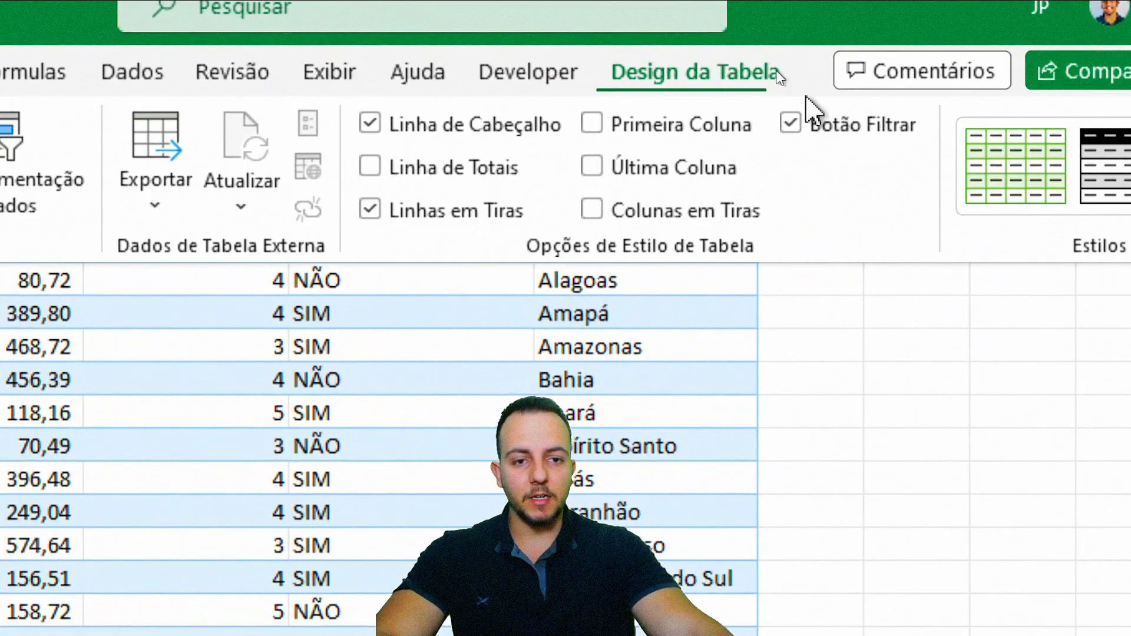
left_click(907, 197)
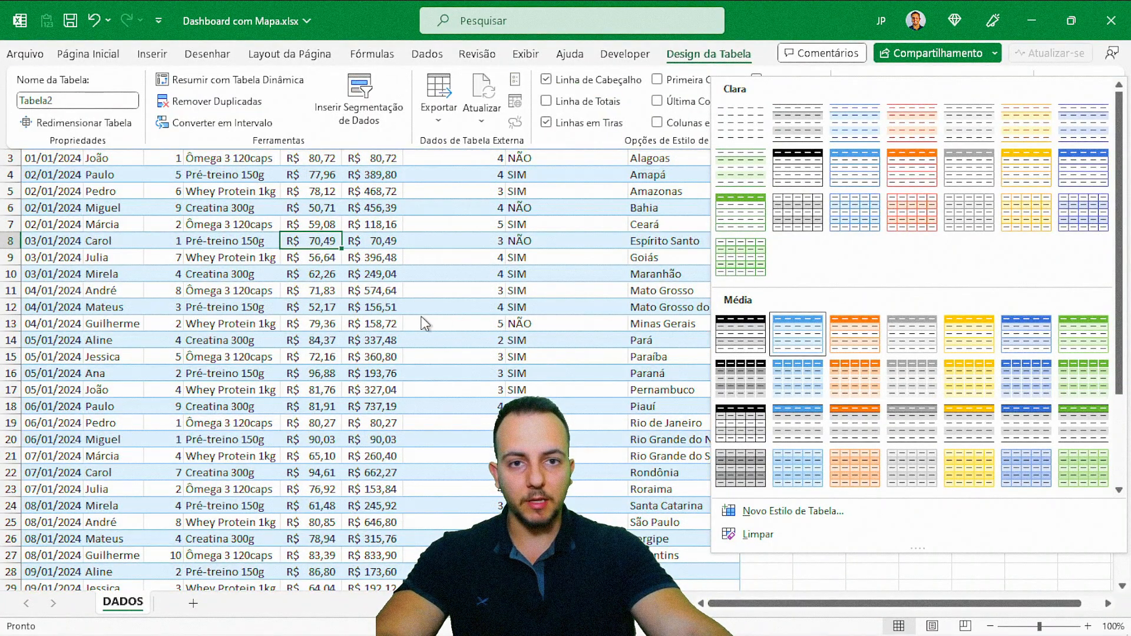
key("Escape")
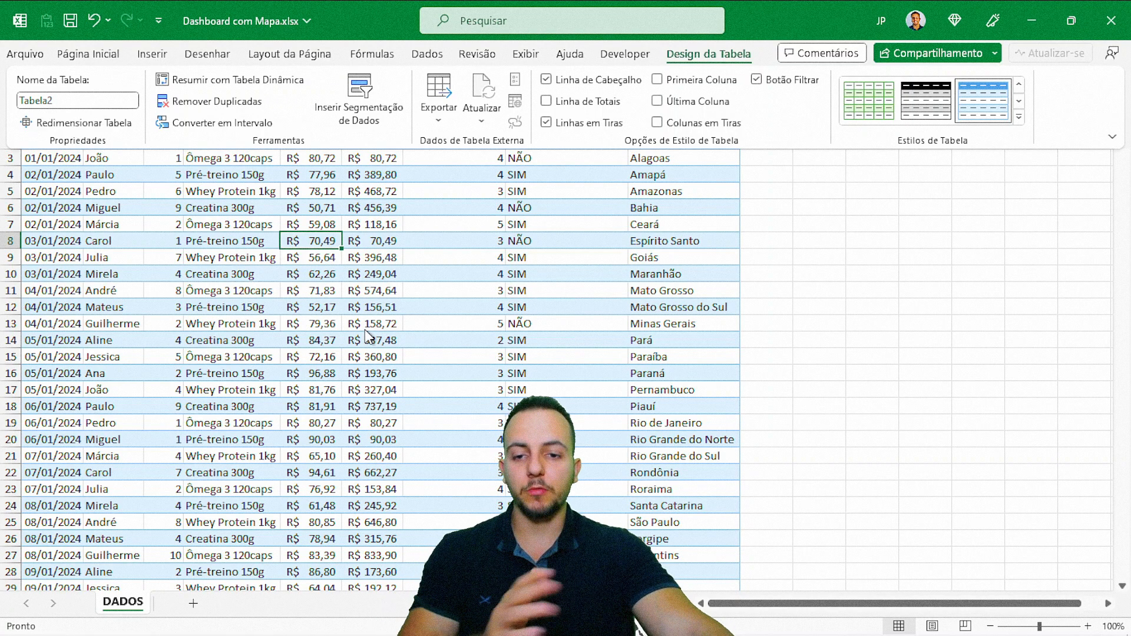
key("Escape")
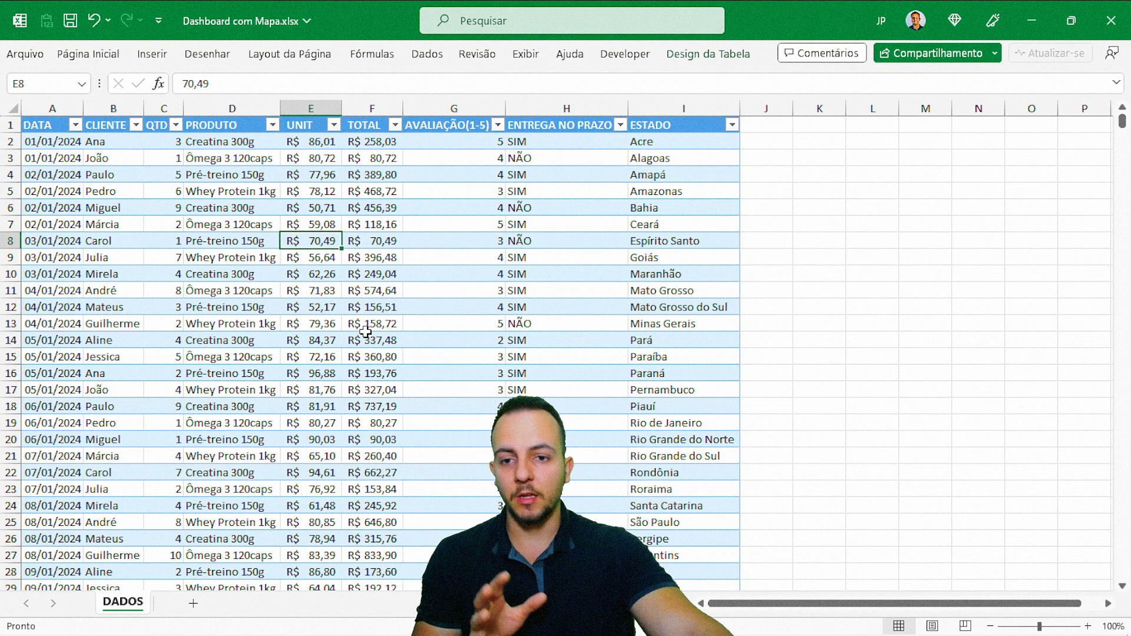
Review the table's records, then its TOTAL, ESTADO, ENTREGA NO PRAZO, PRODUTO, QTD and DATA columns
left_click(37, 128)
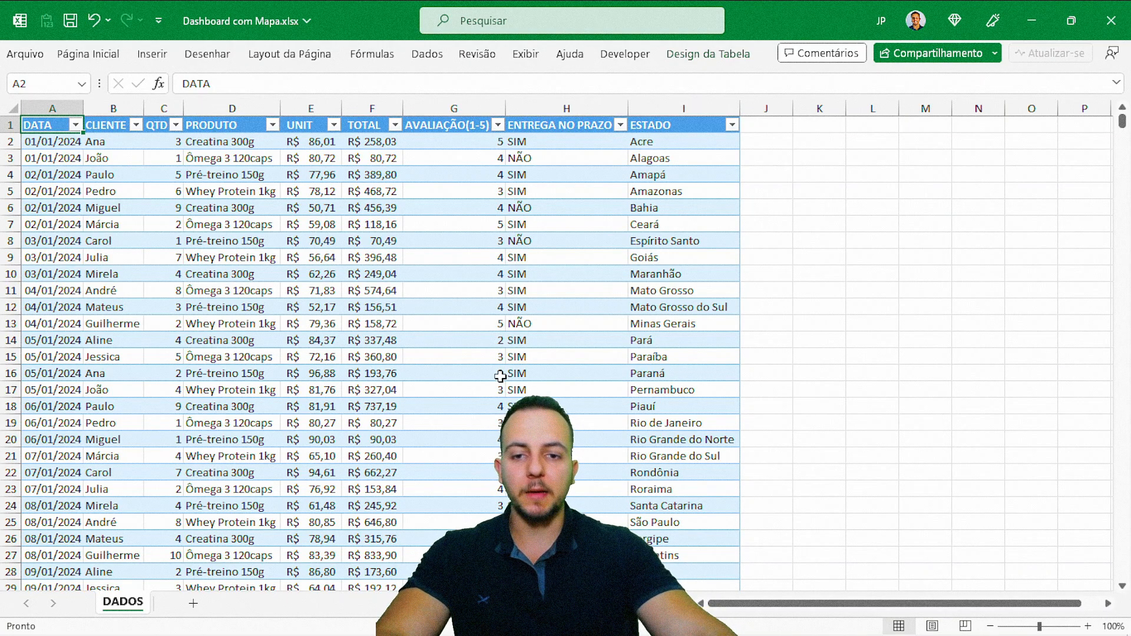
scroll(501, 376, "down", 20)
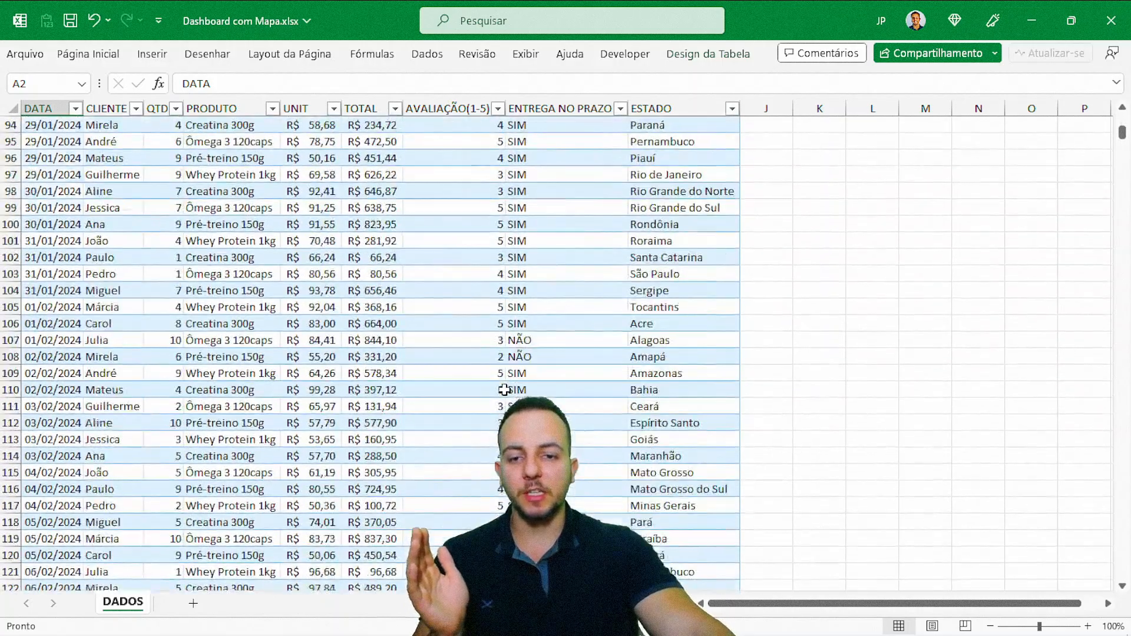
scroll(504, 389, "down", 20)
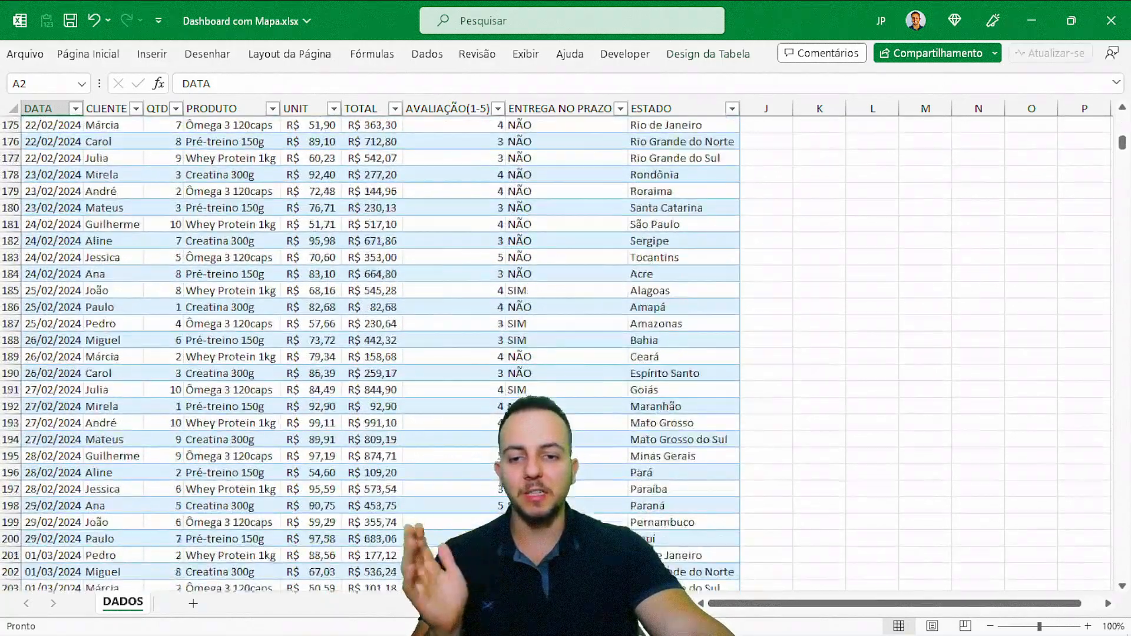
scroll(977, 265, "down", 20)
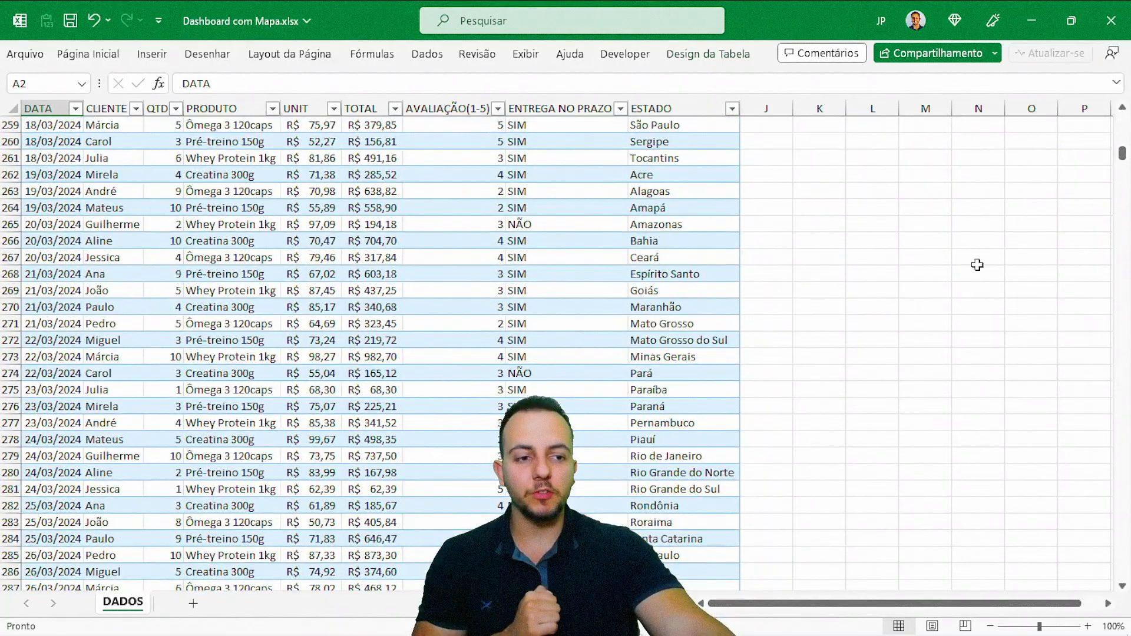
left_click_drag(1121, 154, 1121, 116)
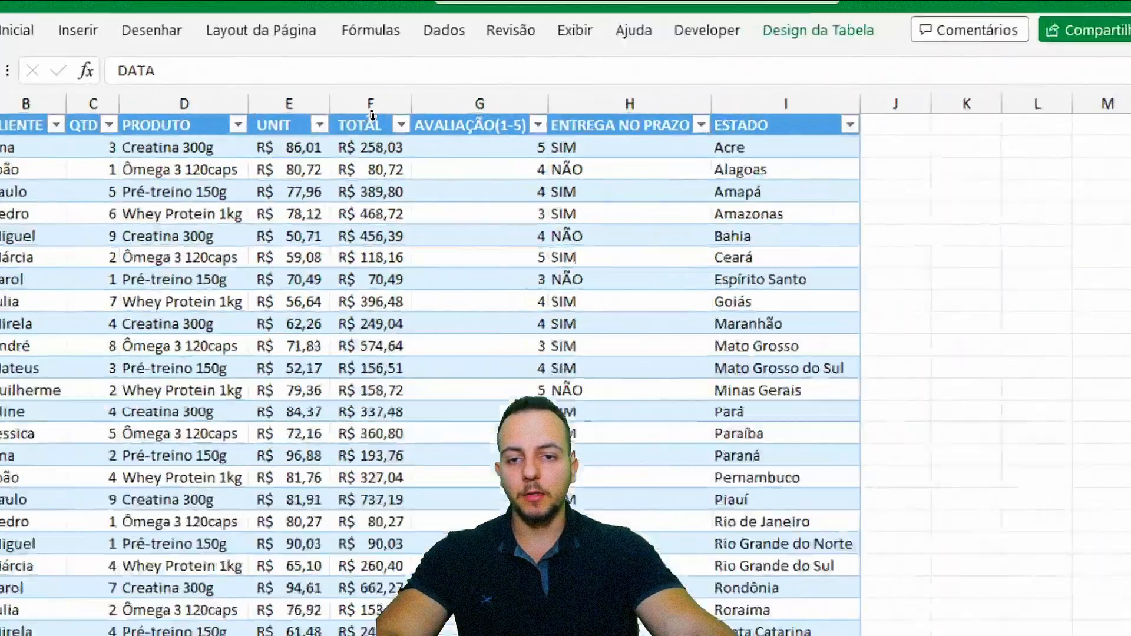
left_click(372, 110)
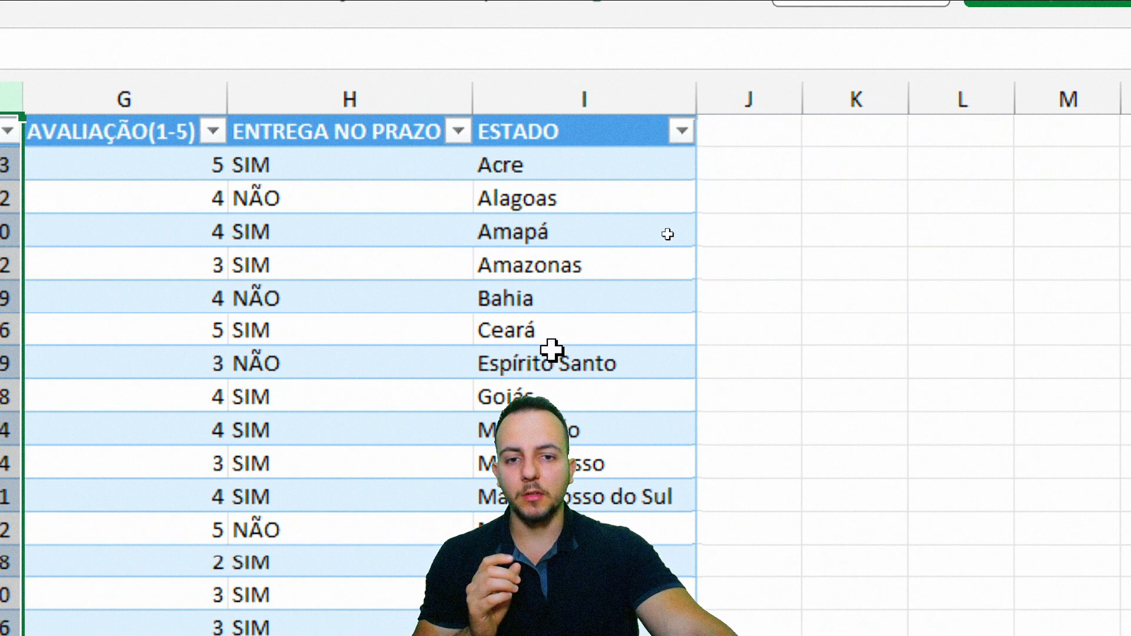
left_click(610, 94)
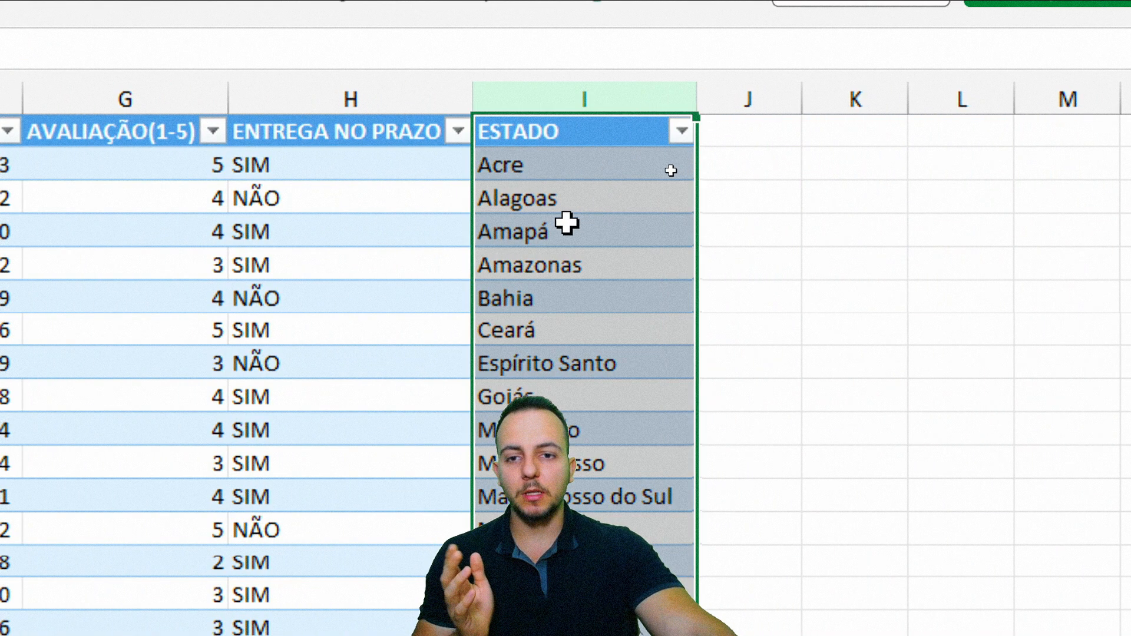
left_click(362, 95, "ctrl")
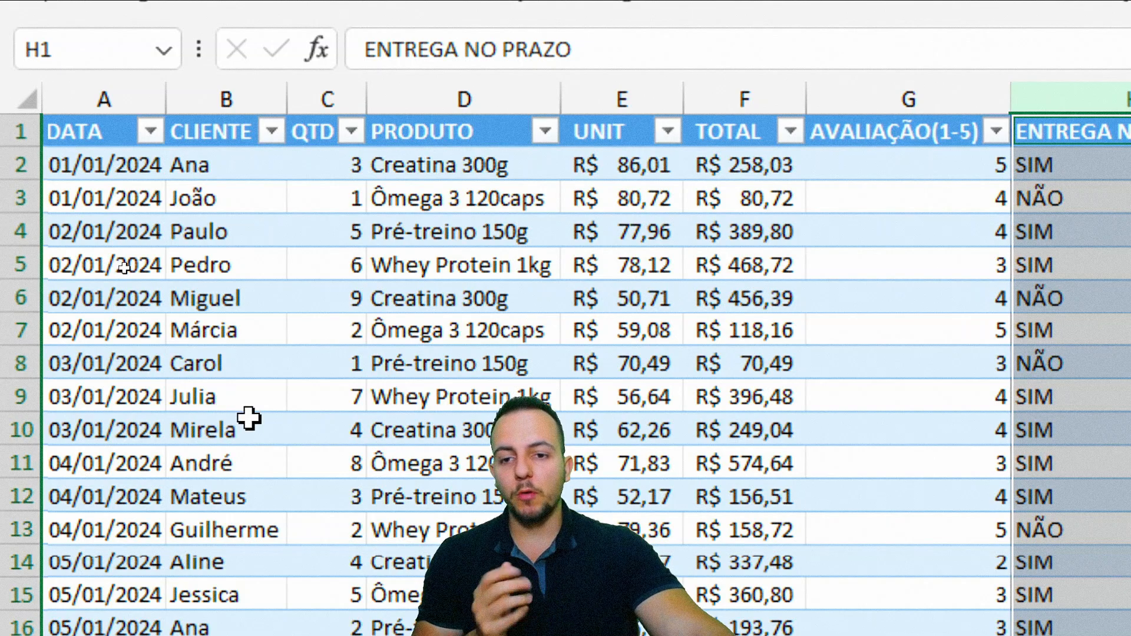
left_click(466, 101)
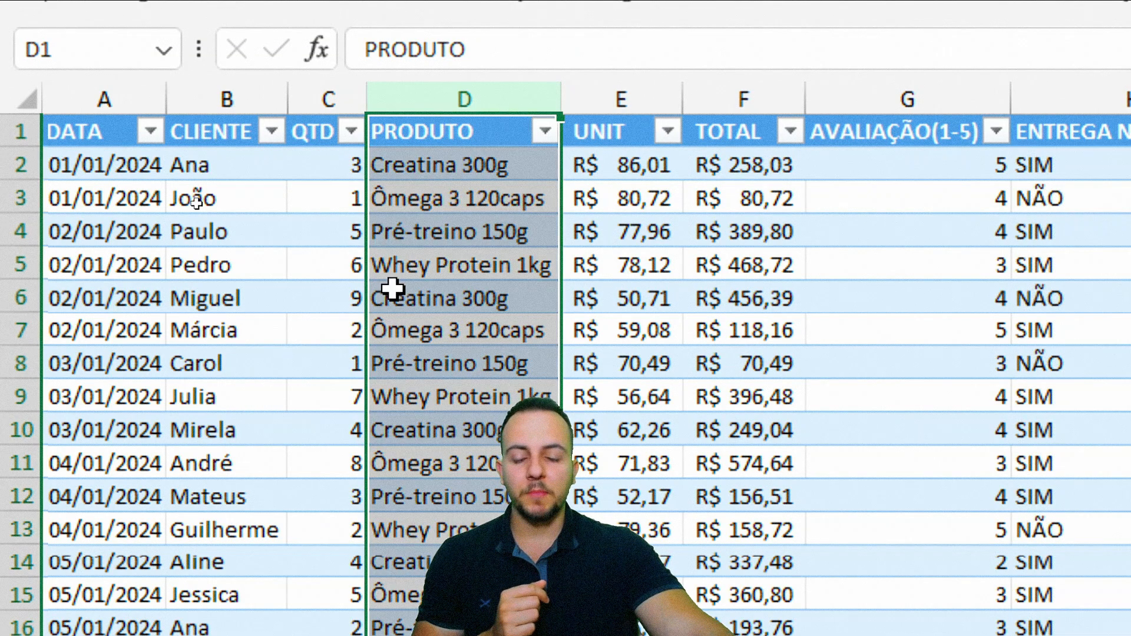
left_click(324, 95, "ctrl")
left_click(70, 101, "ctrl")
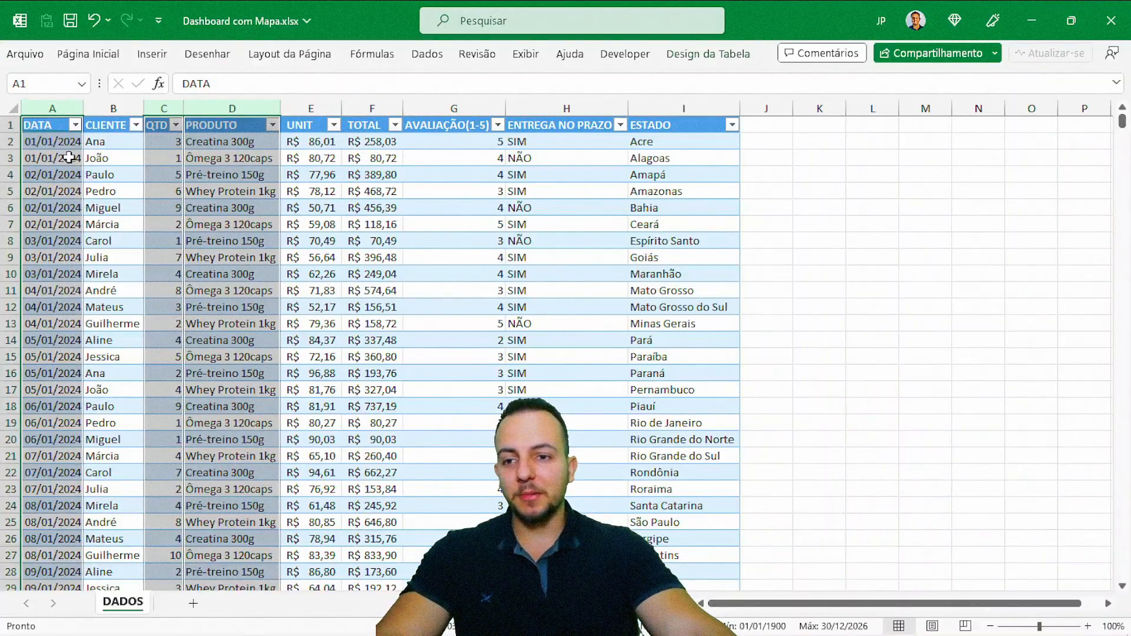
left_click(105, 131)
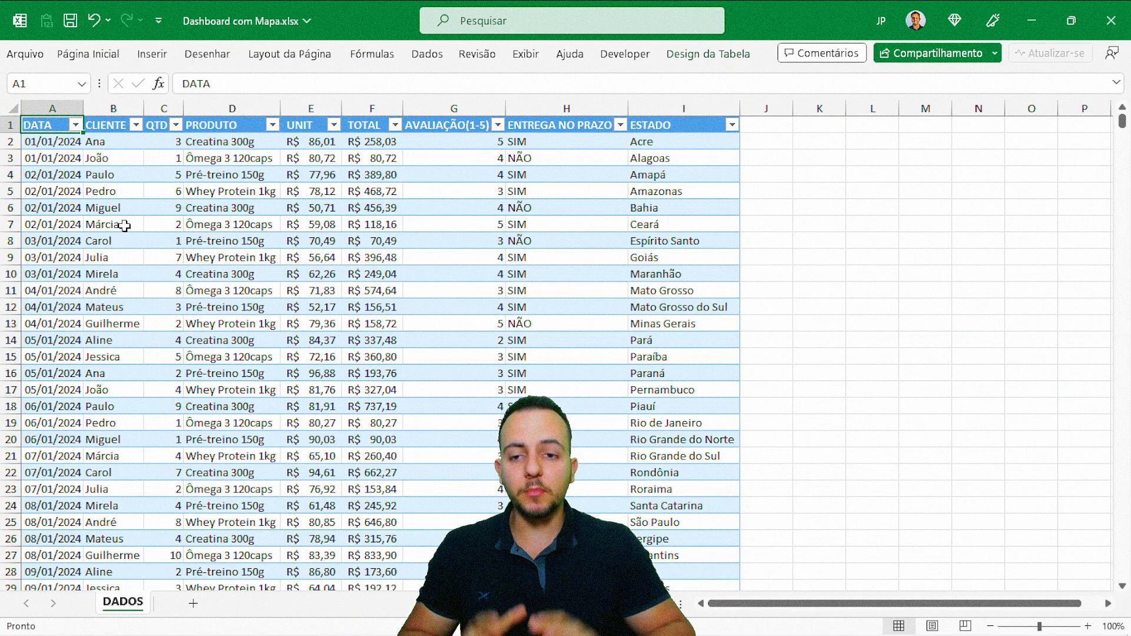
left_click(241, 242)
left_click(392, 259)
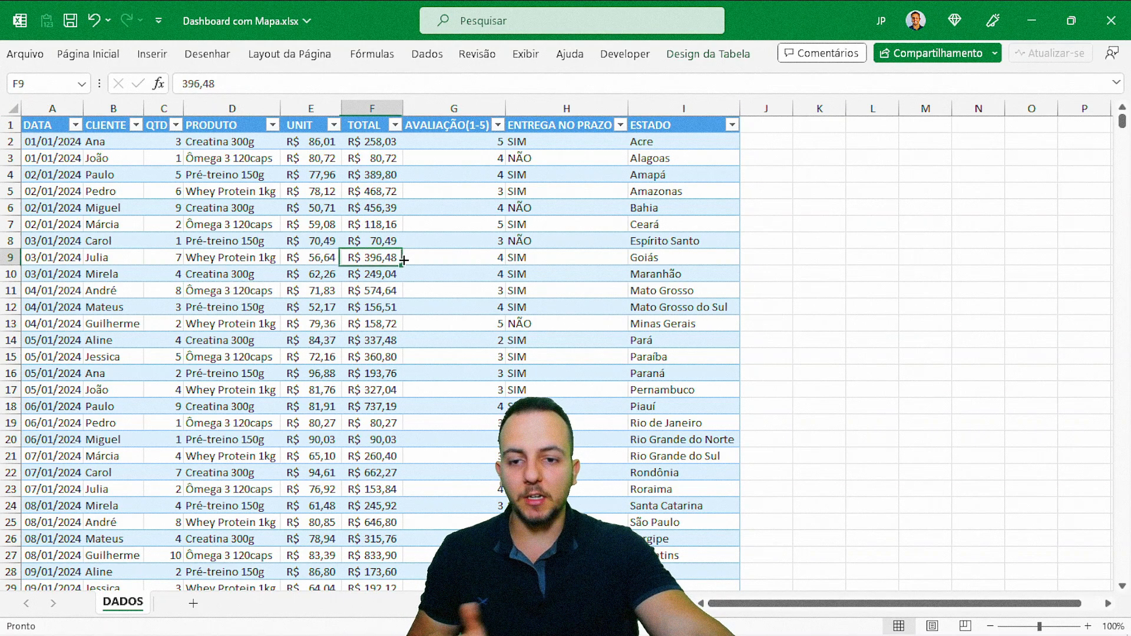
left_click(430, 322)
left_click(267, 323)
Insert a PivotTable based on Tabela2 in a new worksheet
left_click(430, 258)
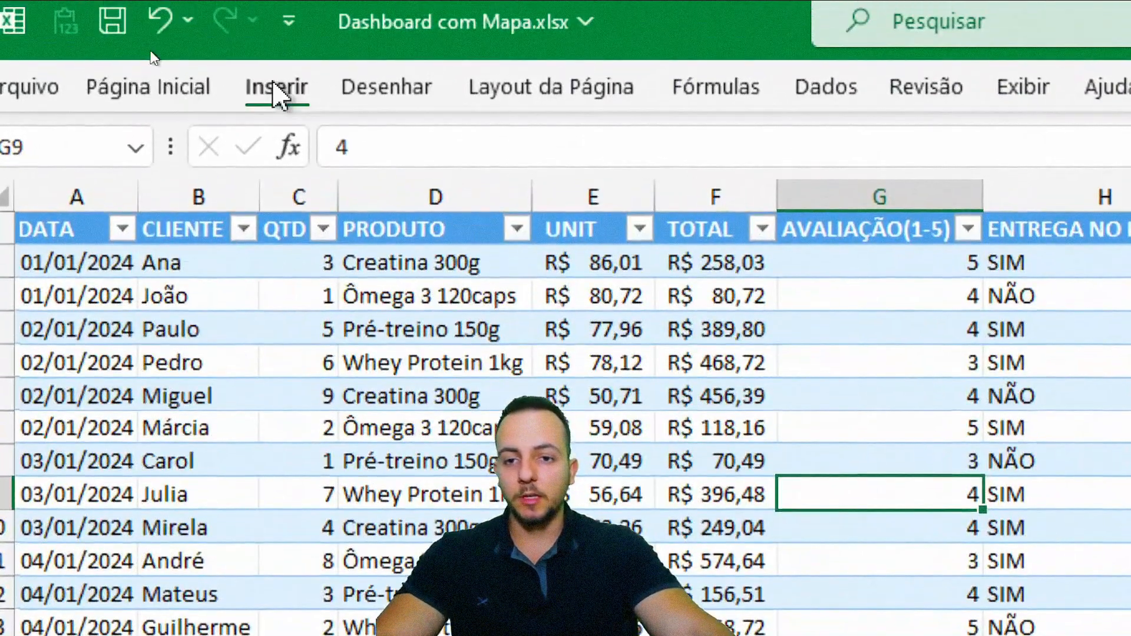
left_click(147, 54)
left_click(62, 168)
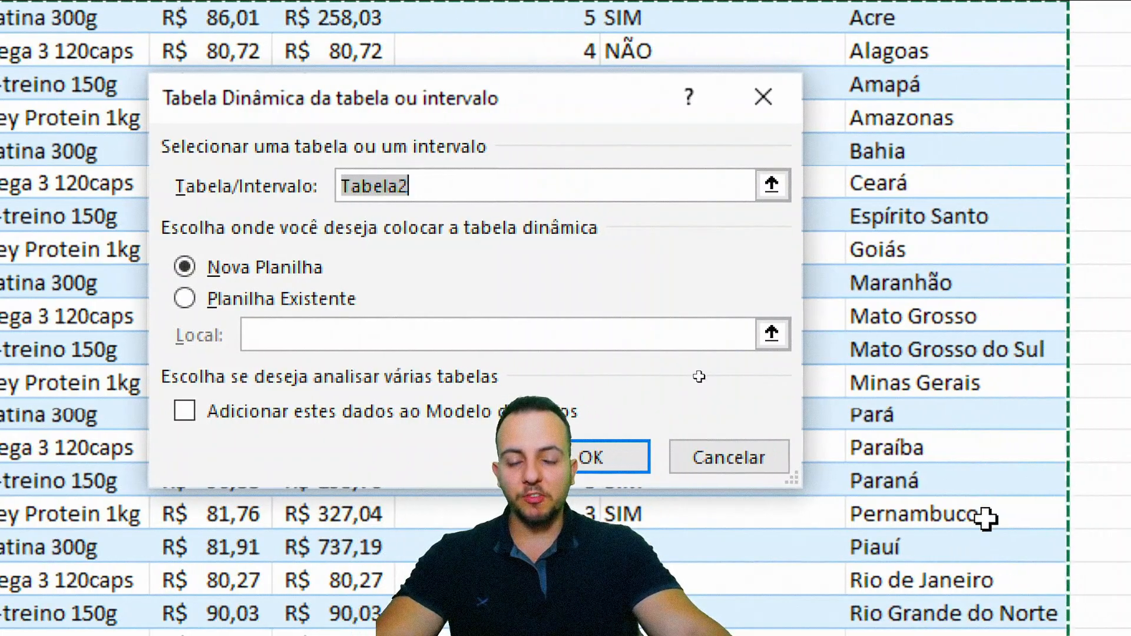
left_click(259, 277)
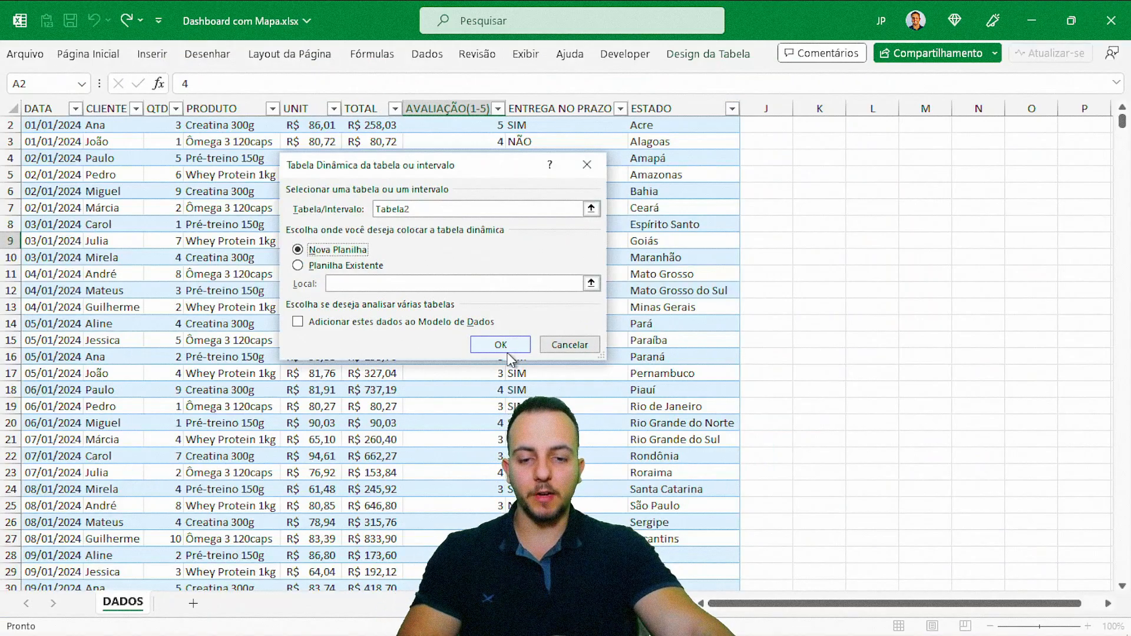
left_click(510, 349)
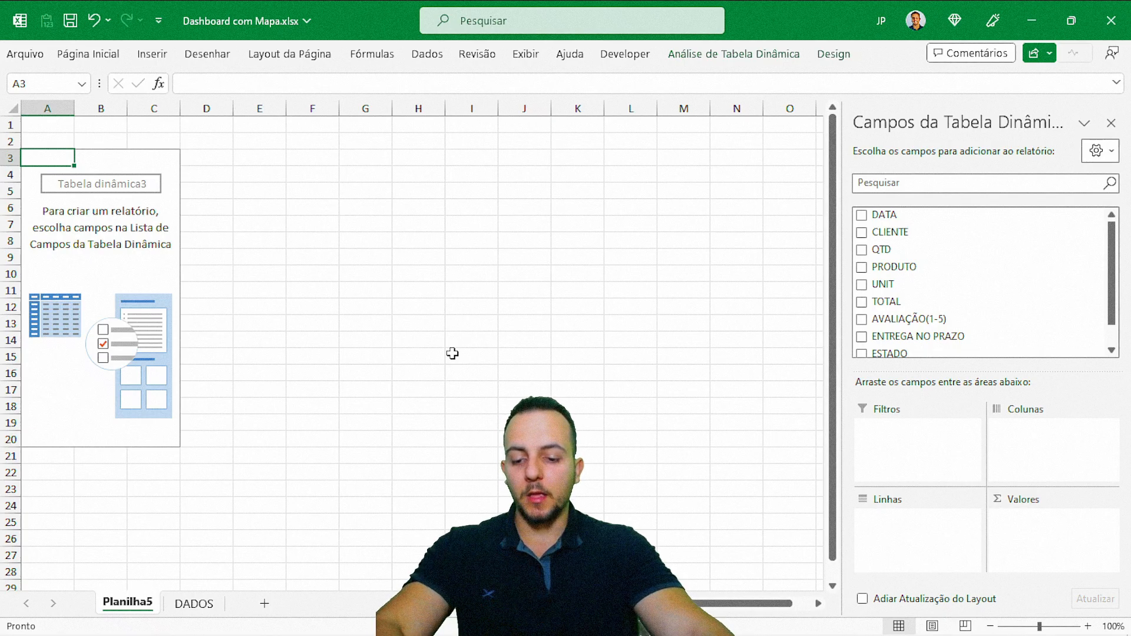
left_click_drag(199, 265, 370, 265)
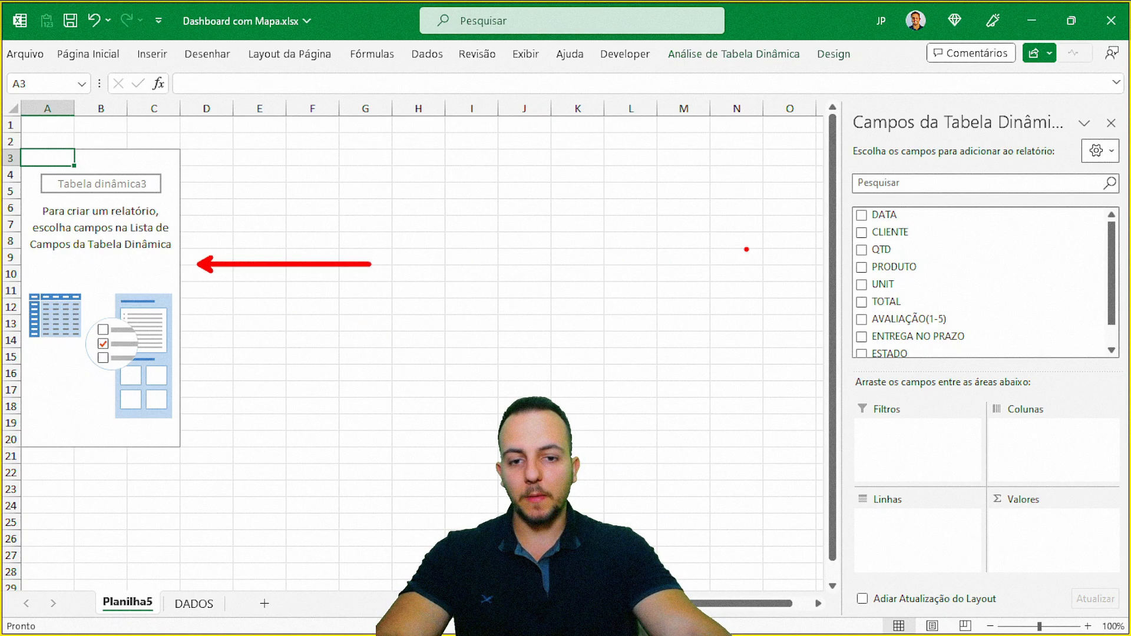
left_click_drag(819, 250, 713, 251)
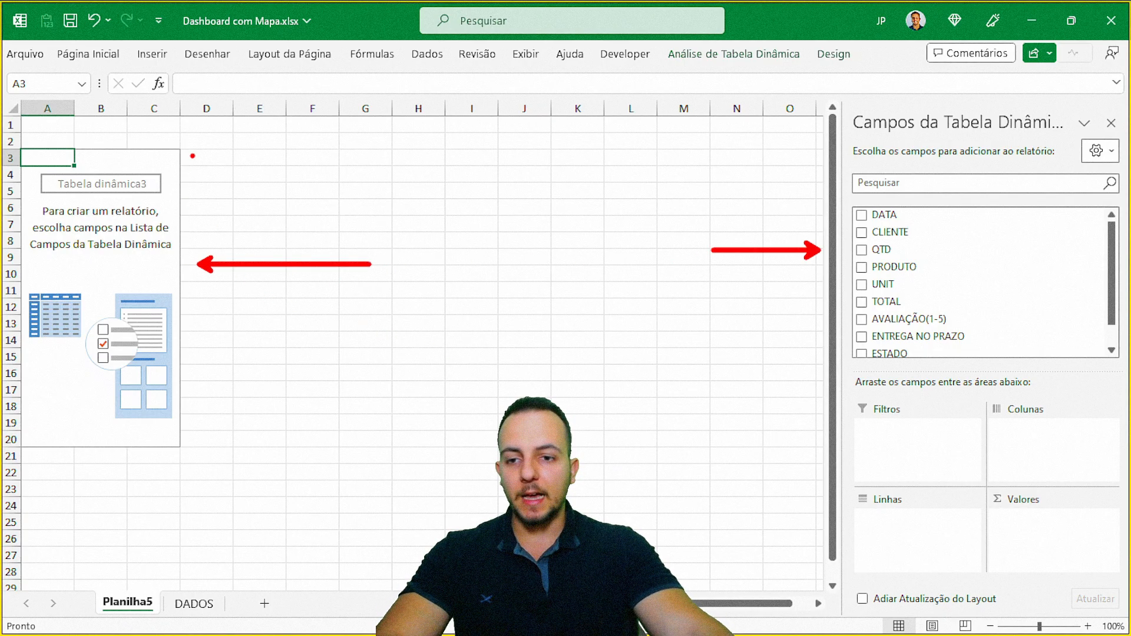
mouse_move(116, 115)
left_mouse_down()
mouse_move(89, 403)
mouse_move(94, 144)
left_mouse_up()
key("ctrl+z")
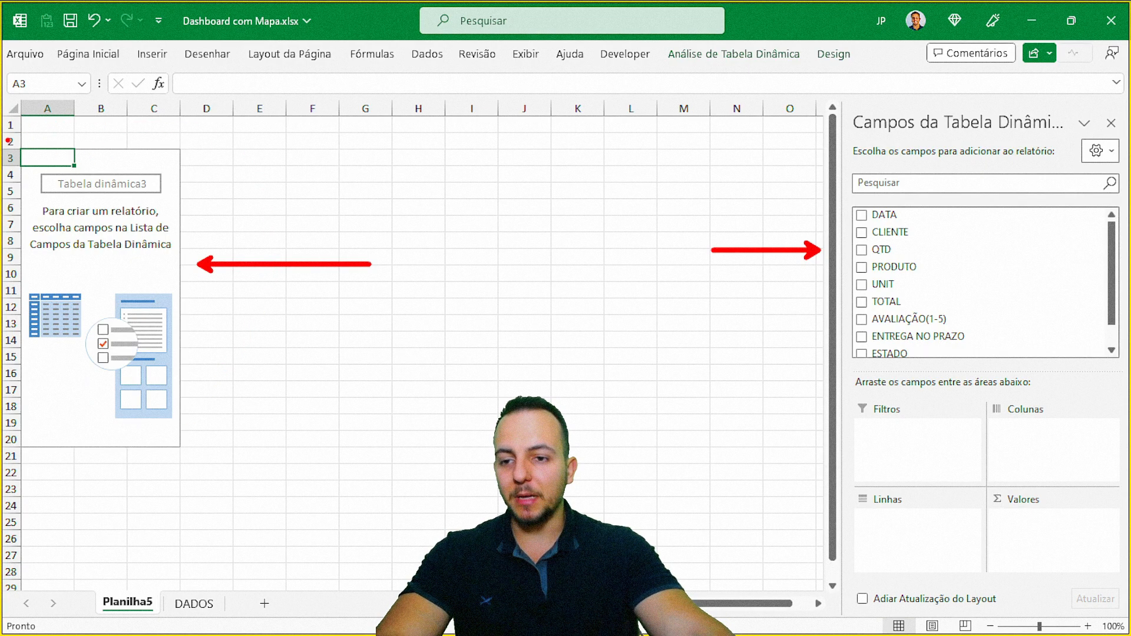
left_click_drag(7, 140, 191, 466)
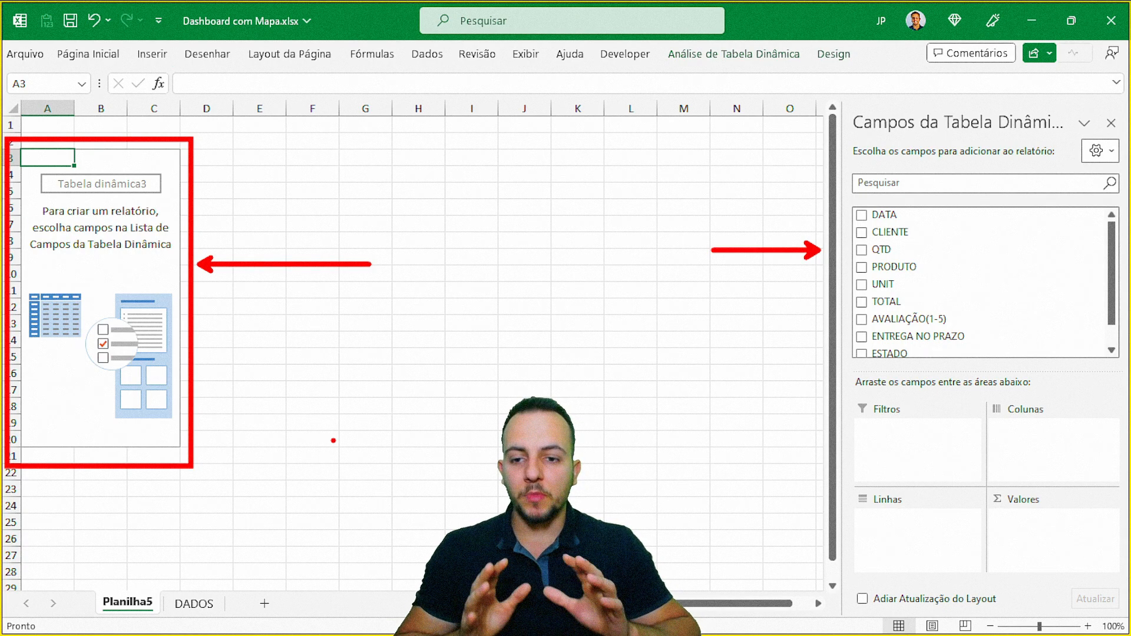
key("Escape")
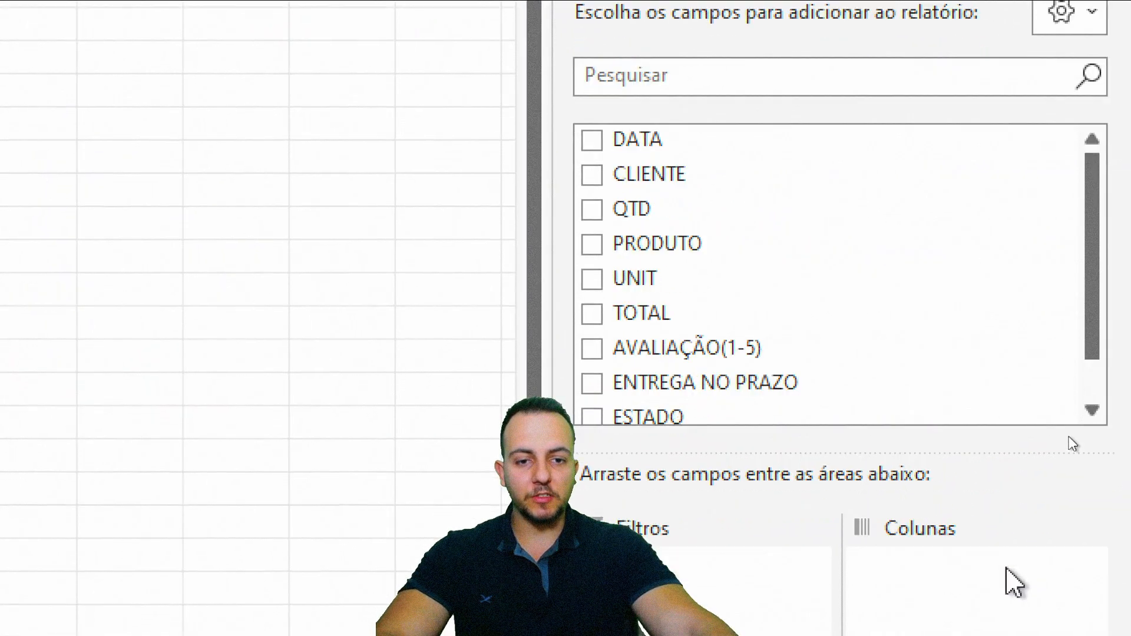
key("ctrl+2")
left_click_drag(568, 70, 457, 101)
left_click_drag(713, 103, 826, 128)
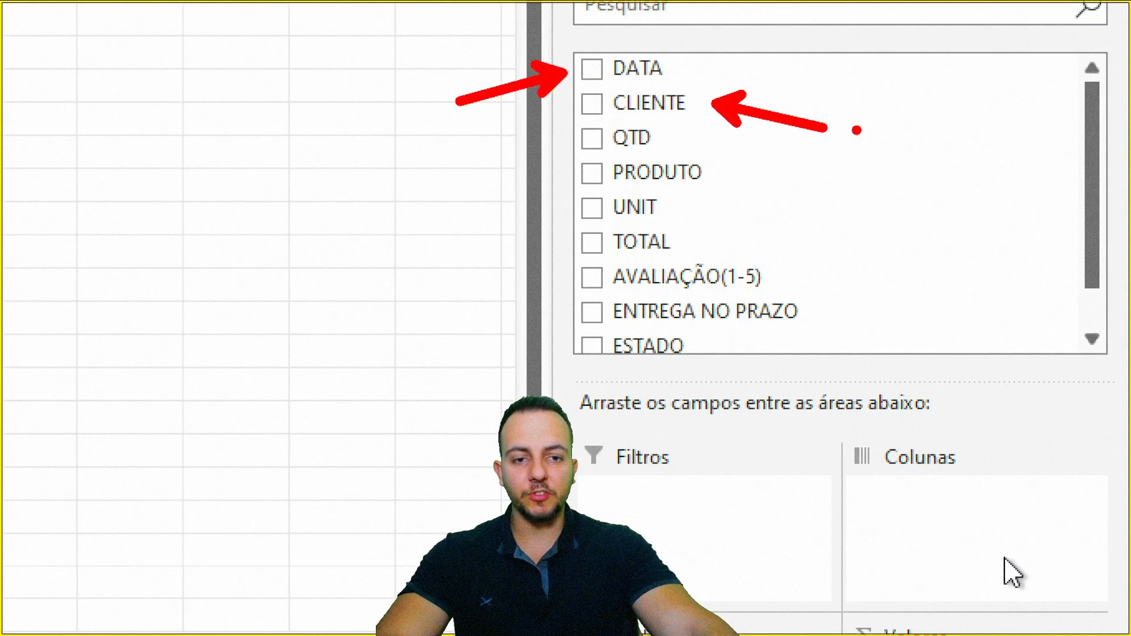
left_click_drag(556, 142, 445, 162)
left_click_drag(660, 139, 810, 157)
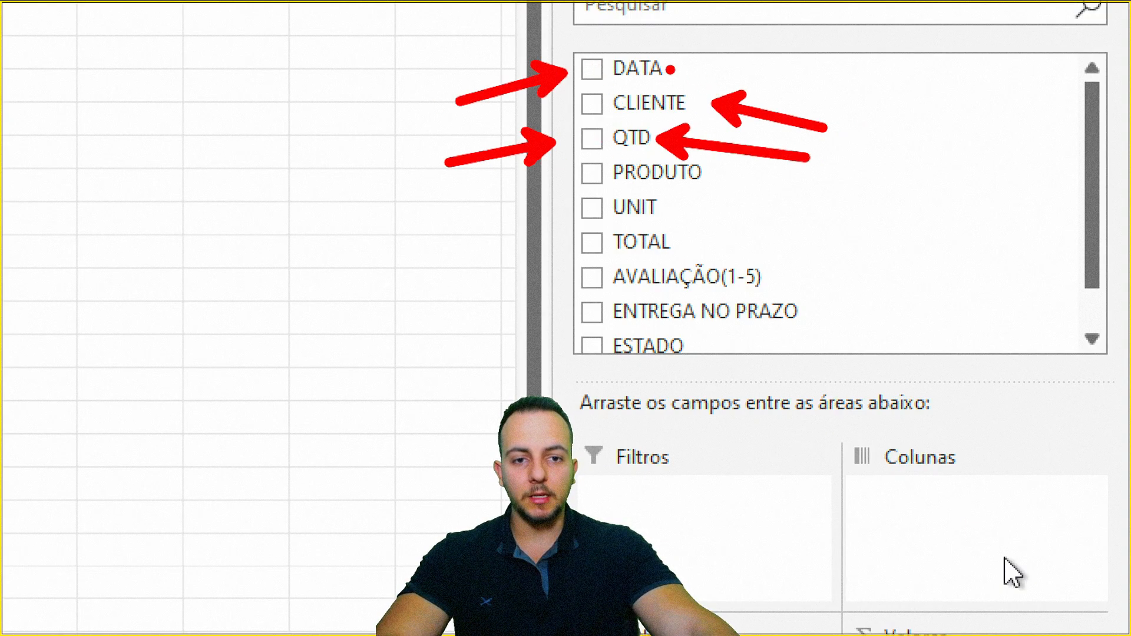
left_click_drag(571, 204, 476, 227)
left_click_drag(663, 221, 828, 236)
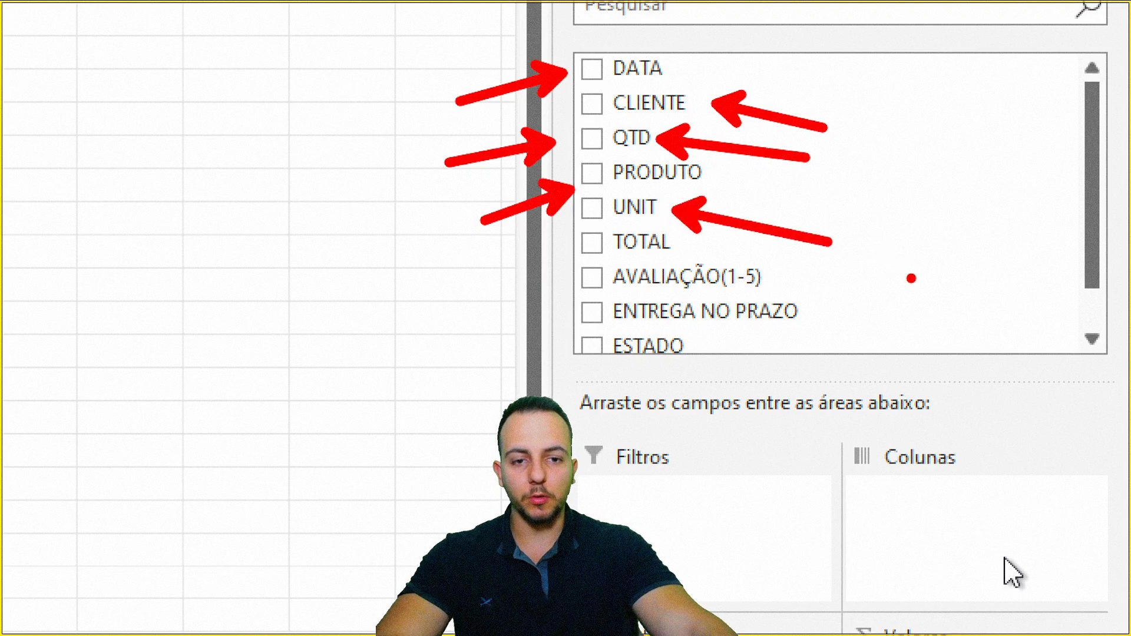
key("w")
key("Escape")
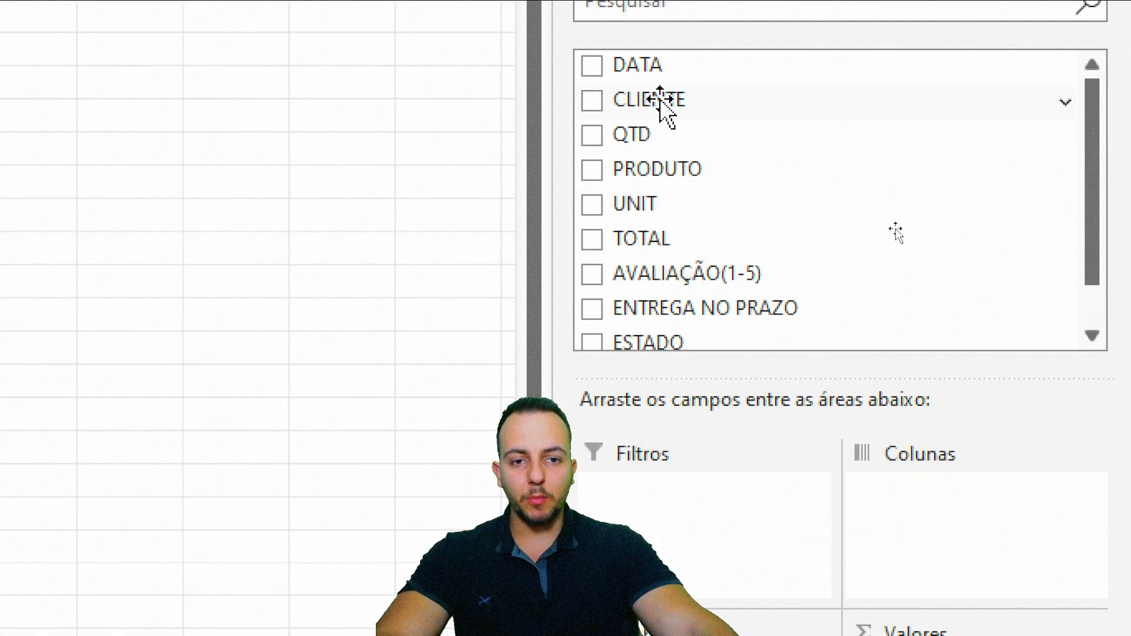
mouse_move(661, 83)
left_mouse_down()
mouse_move(636, 157)
mouse_move(727, 293)
mouse_move(606, 412)
mouse_move(825, 574)
mouse_move(957, 545)
mouse_move(874, 237)
mouse_move(762, 390)
mouse_move(945, 382)
mouse_move(929, 319)
mouse_move(757, 313)
left_mouse_up()
key("Escape")
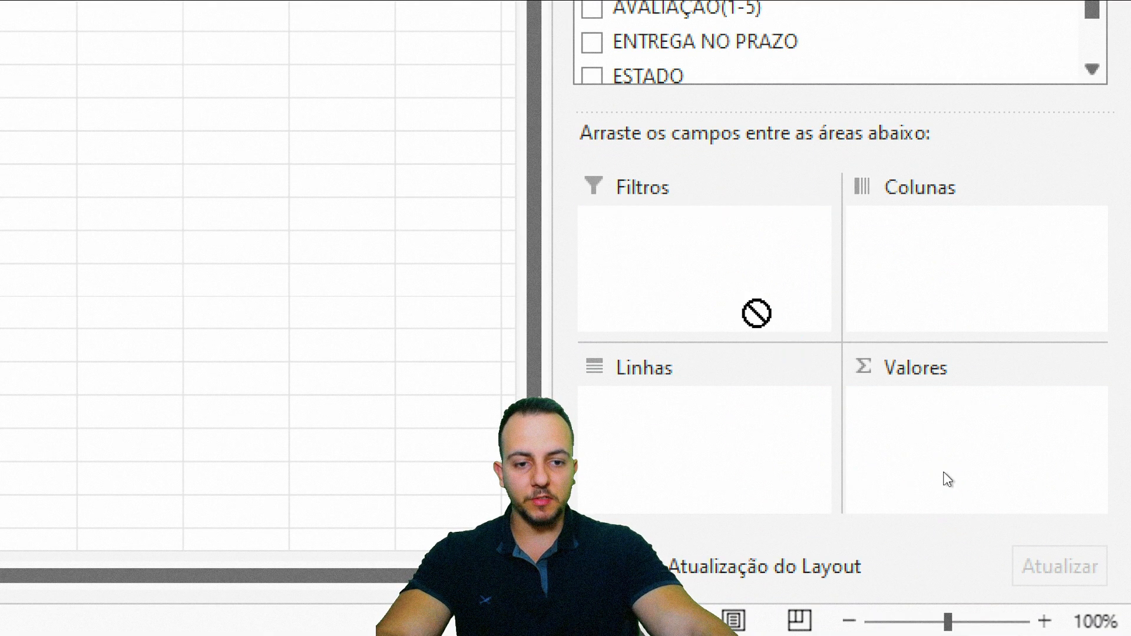
key("ctrl+2")
left_click_drag(523, 128, 745, 240)
left_click_drag(799, 116, 1023, 260)
left_click_drag(789, 315, 992, 410)
left_click_drag(559, 312, 778, 425)
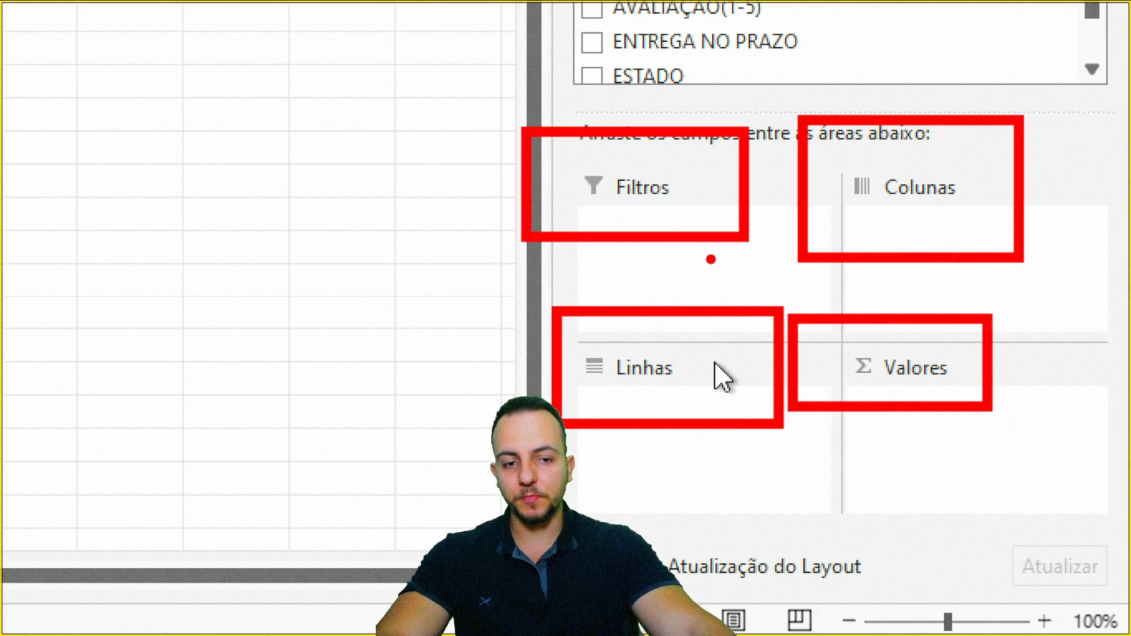
key("ctrl+z")
key("ctrl+z")
key("ctrl+z")
key("ctrl+z")
mouse_move(573, 42)
left_mouse_down()
mouse_move(552, 51)
mouse_move(664, 219)
left_mouse_up()
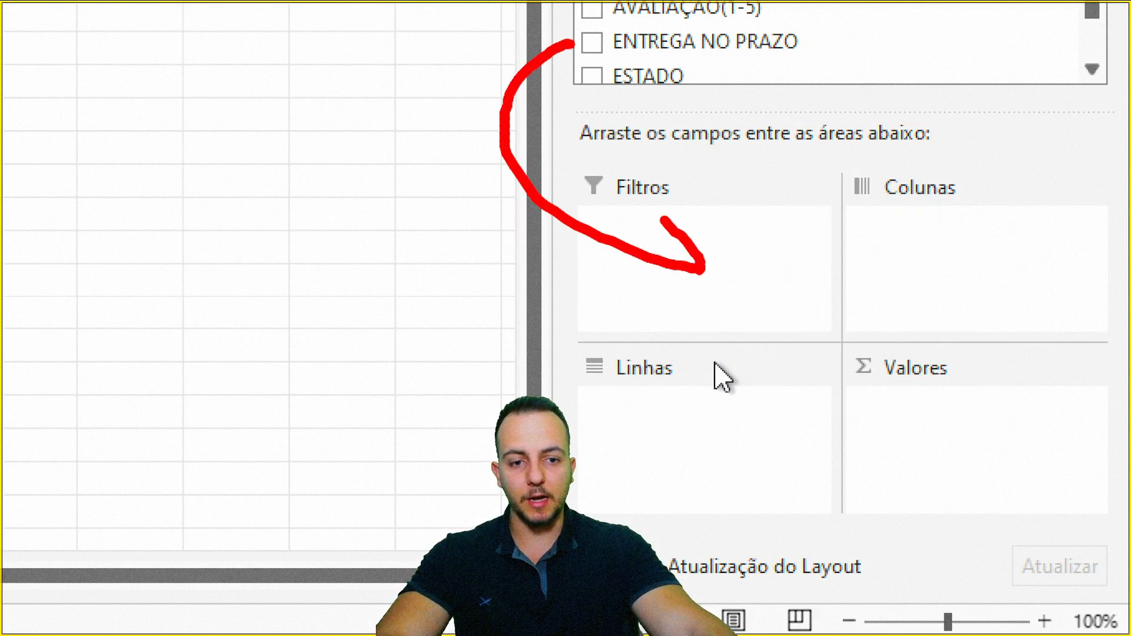
left_click_drag(704, 271, 657, 308)
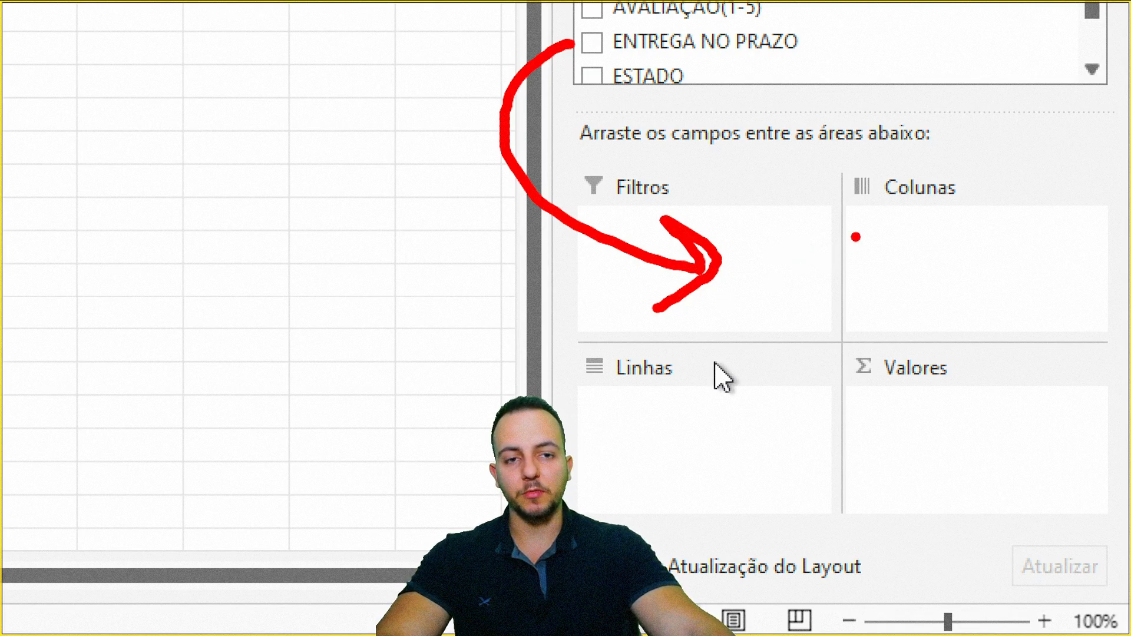
left_click_drag(904, 72, 918, 209)
left_click_drag(843, 77, 848, 192)
key("ctrl+z")
key("ctrl+z")
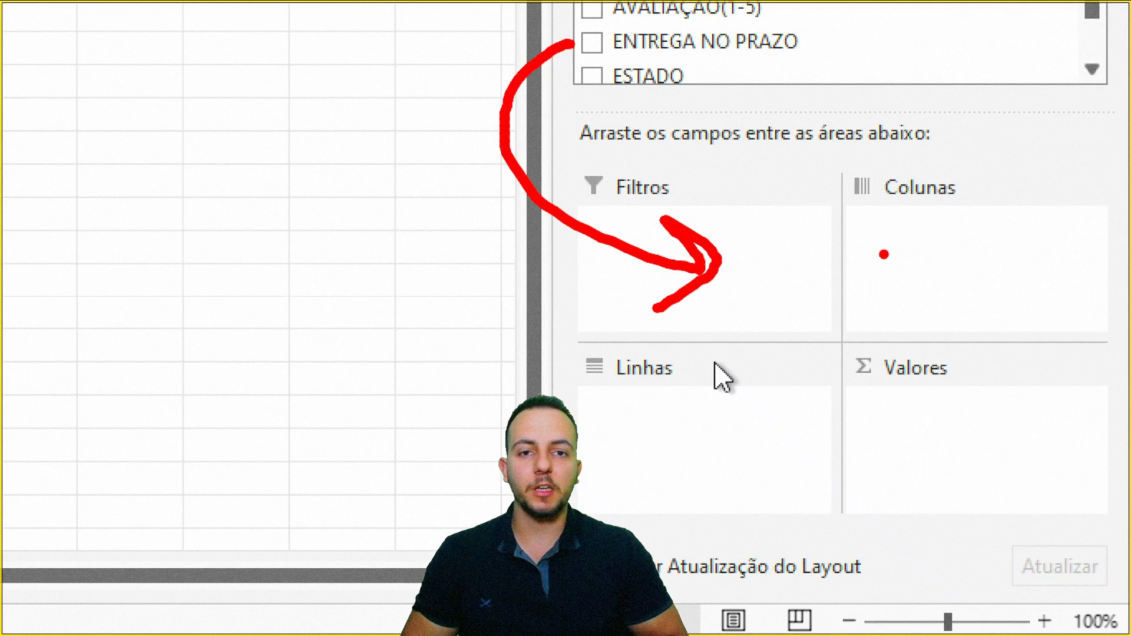
key("Escape")
Rename the PivotTable's sheet ANÁLISES and move it after the DADOS sheet
key("ctrl+4")
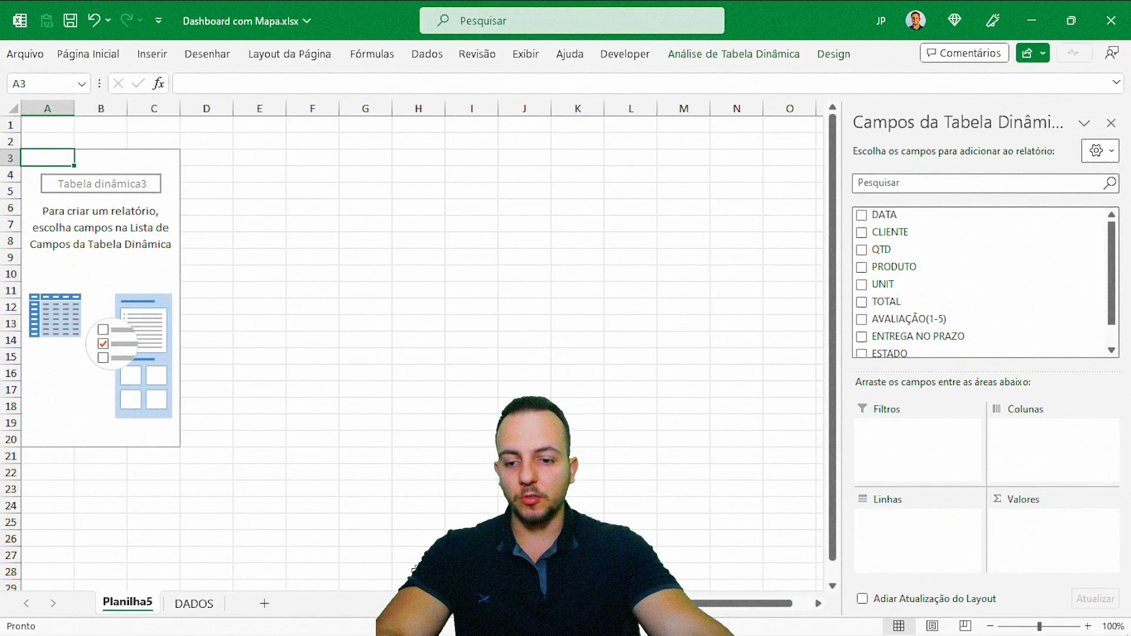
key("ctrl+4")
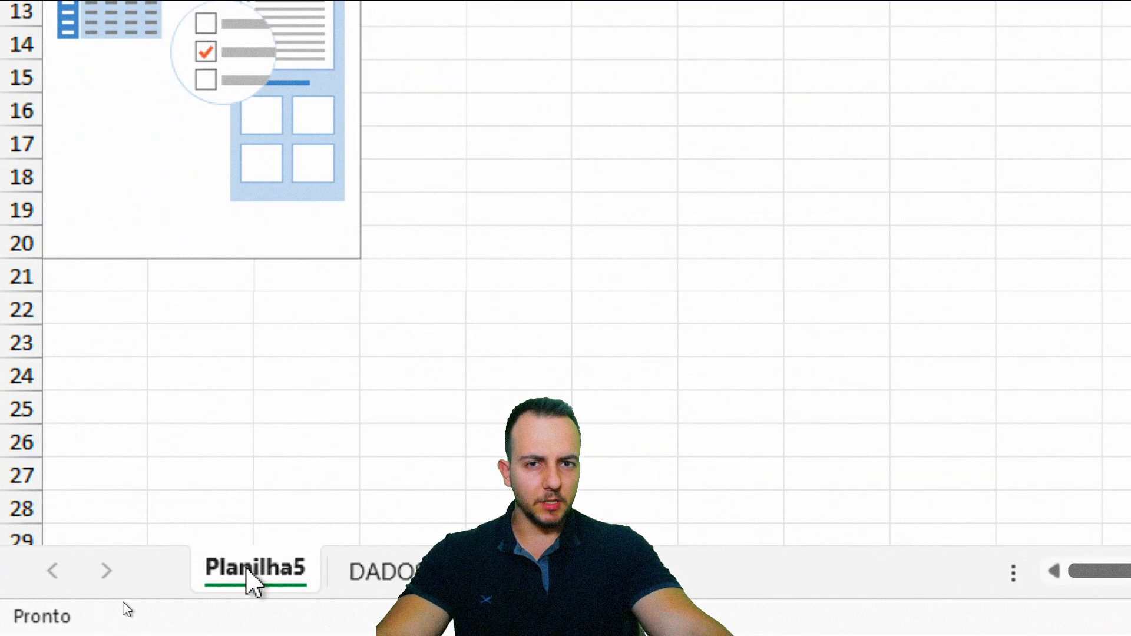
right_click(254, 580)
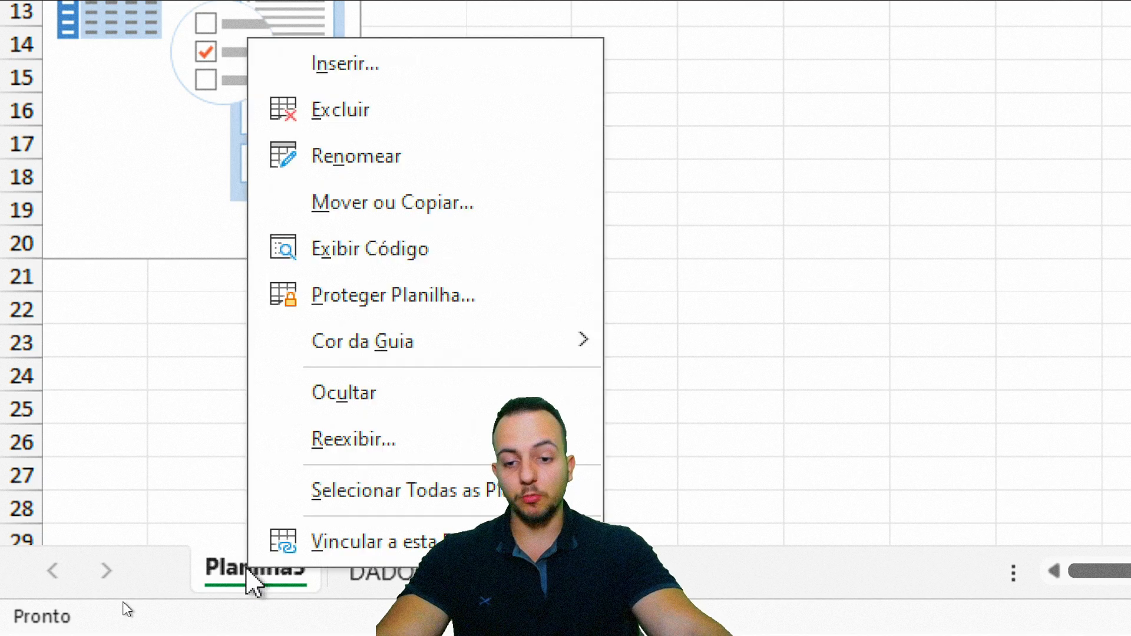
left_click(446, 164)
type("AN")
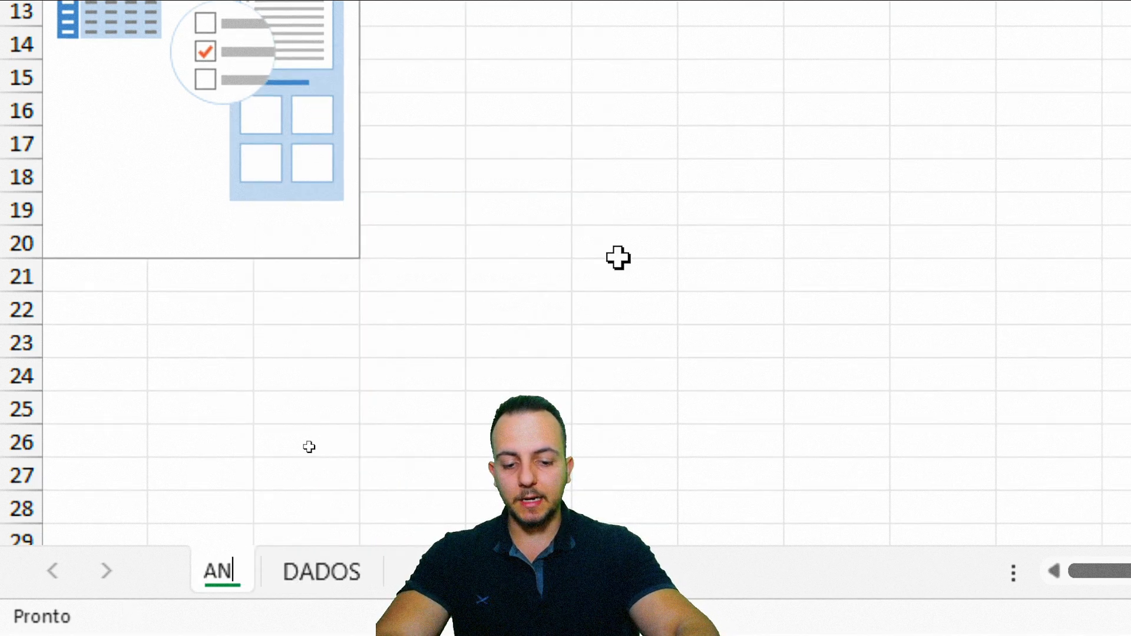
type("ÁLISES")
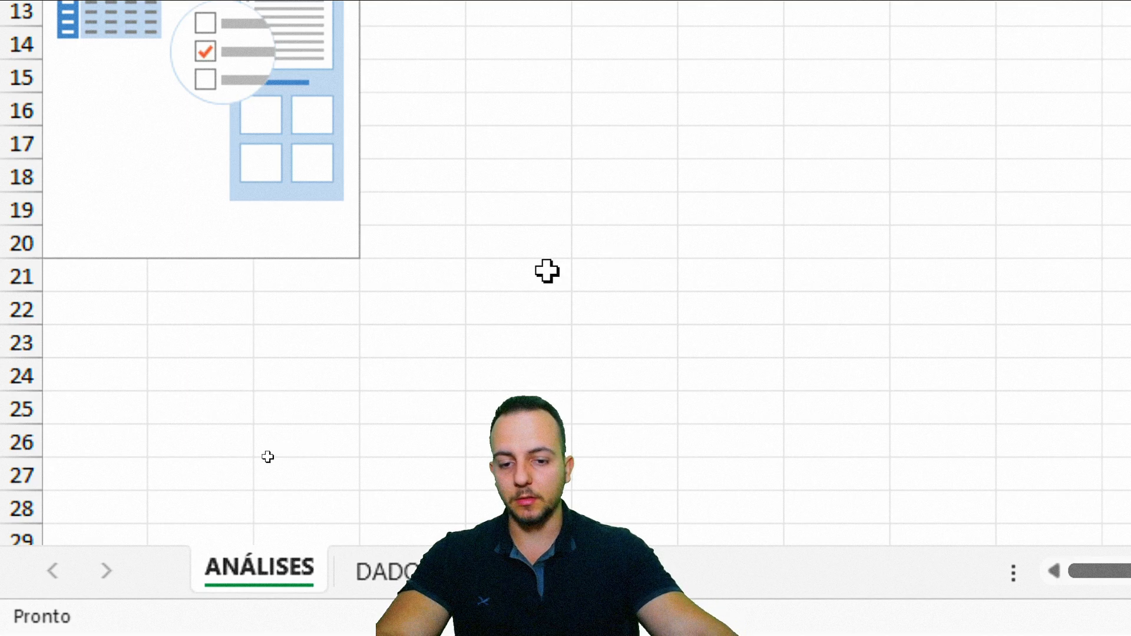
left_click_drag(267, 568, 246, 616)
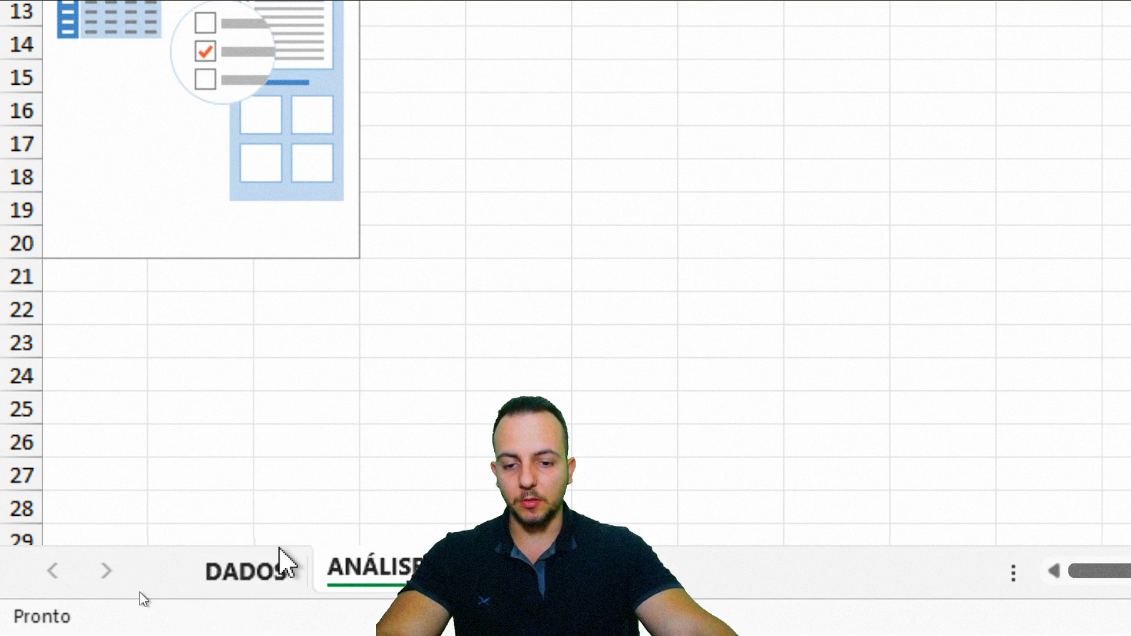
left_click(296, 574)
left_click(378, 574)
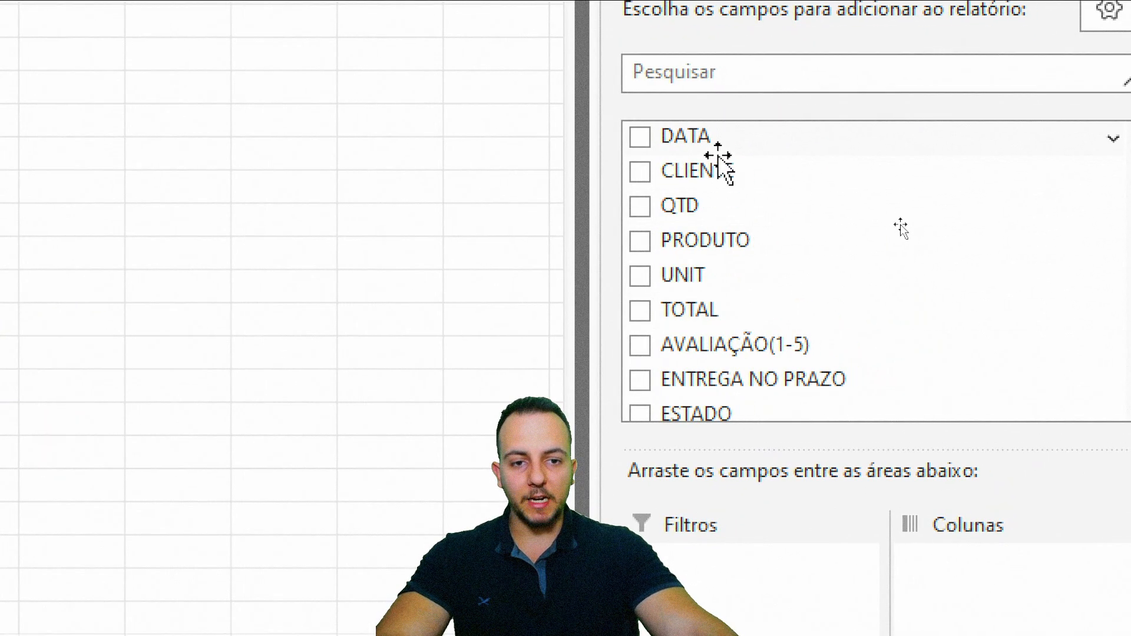
Add the DATA field to the PivotTable rows and expand years 2024 to 2026, then the first quarter and January
left_click_drag(726, 142, 677, 454)
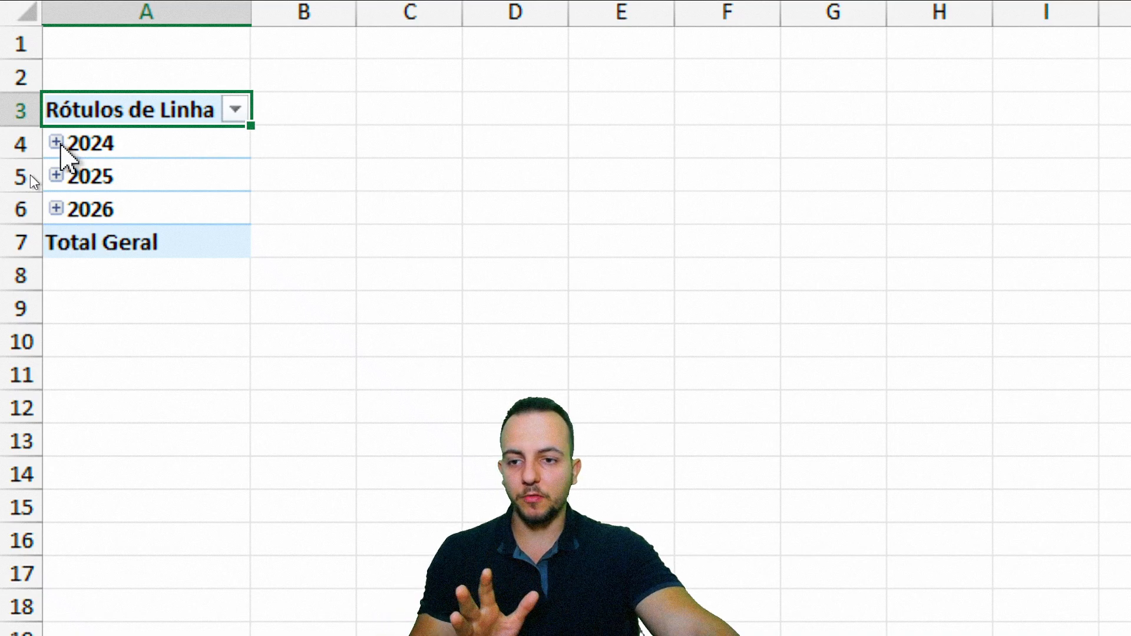
left_click(56, 209)
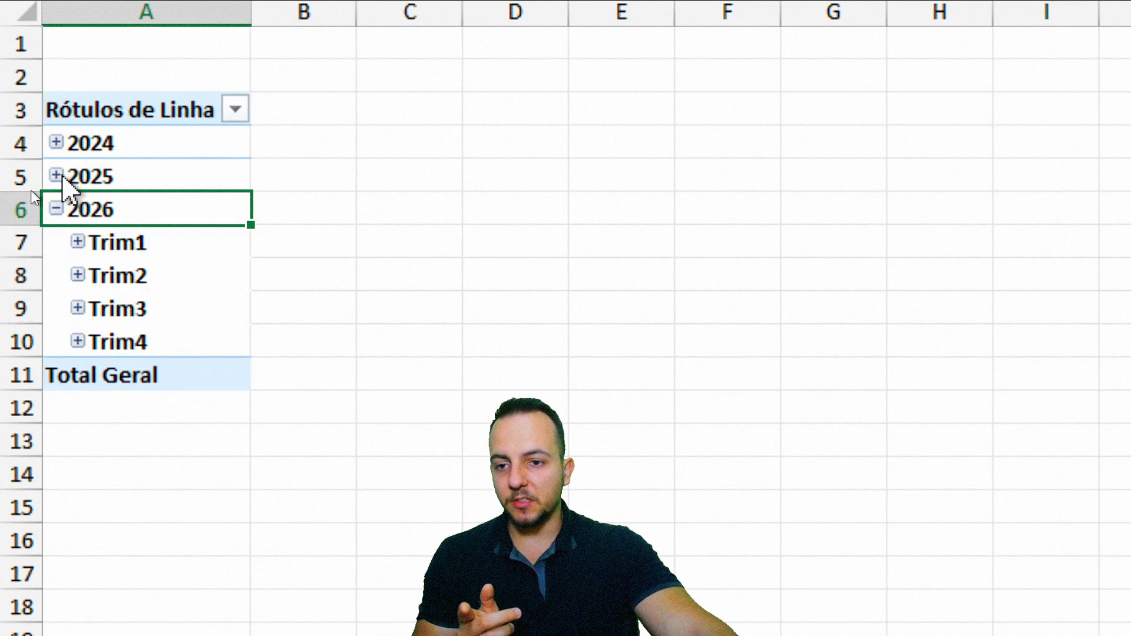
left_click(56, 175)
left_click(56, 143)
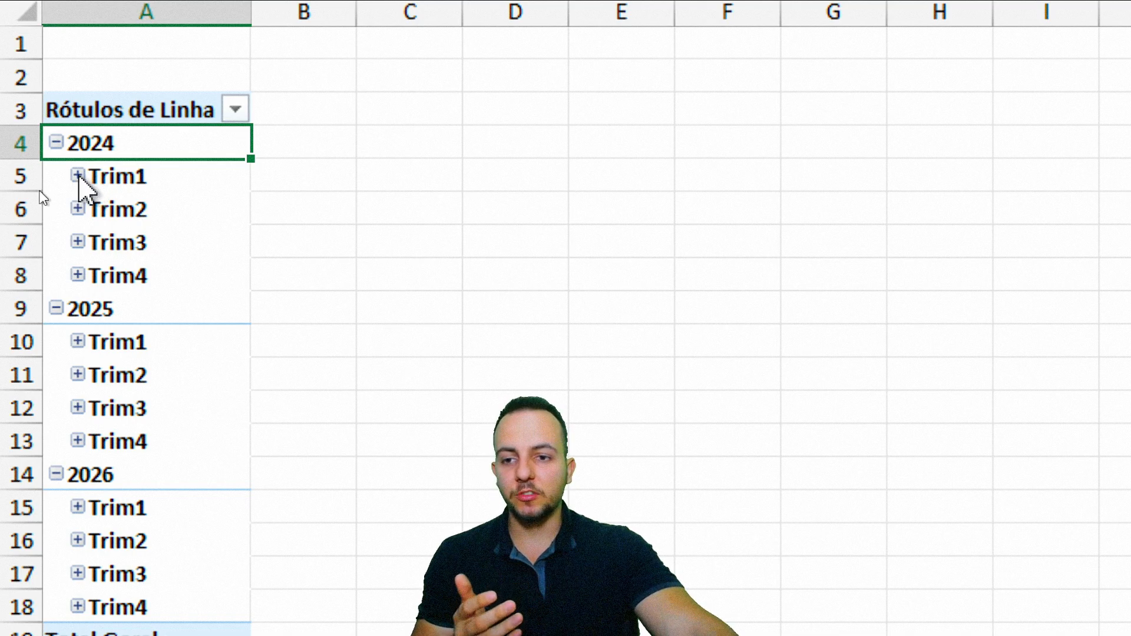
left_click(78, 175)
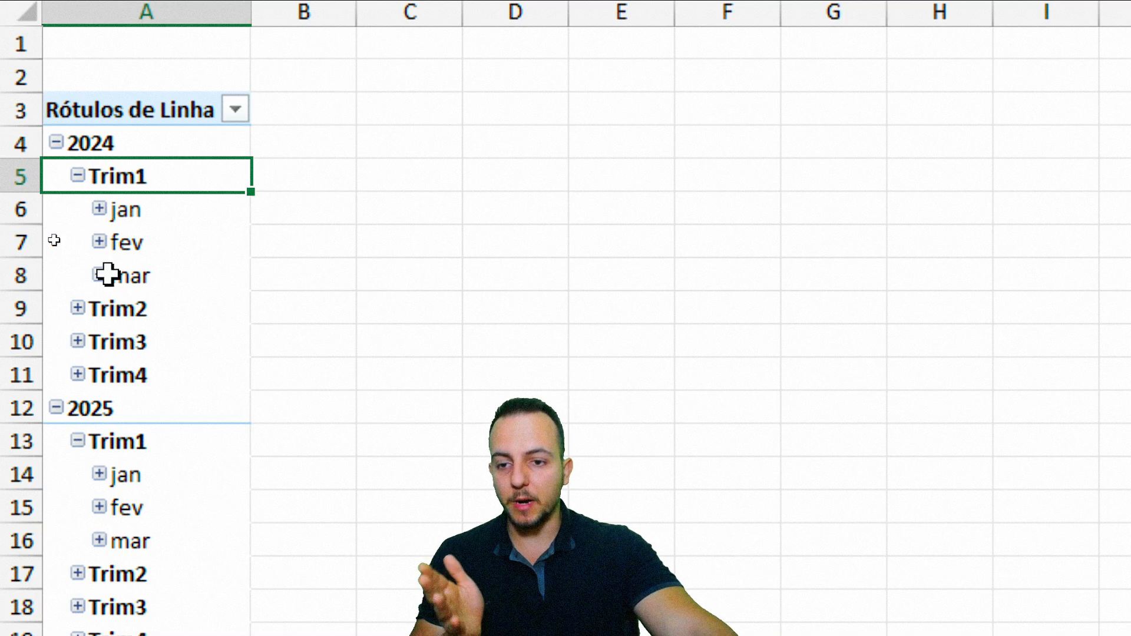
left_click(99, 209)
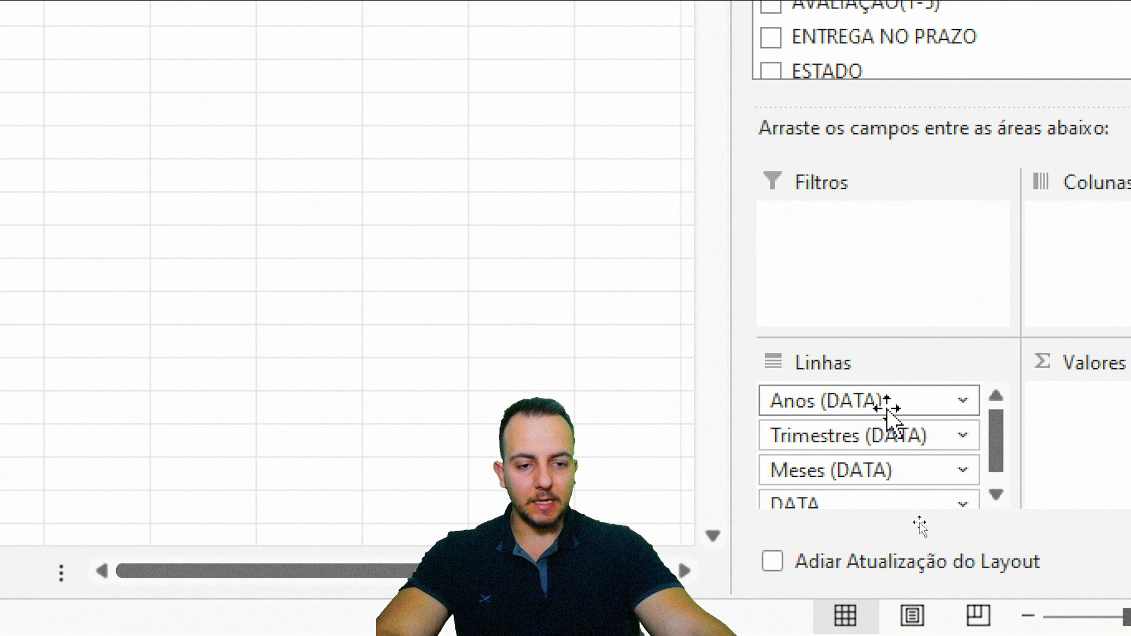
Remove the Anos, Trimestres and DATA fields from the PivotTable rows, keeping only Meses (DATA)
left_click_drag(906, 401, 594, 259)
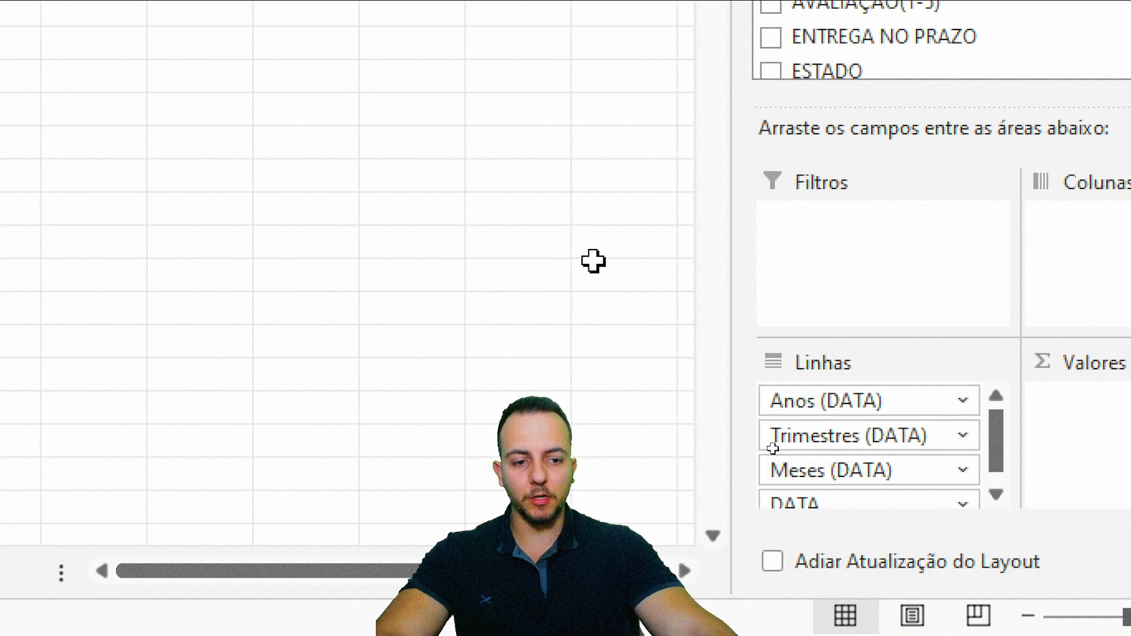
left_click_drag(890, 406, 609, 274)
left_click_drag(902, 438, 598, 355)
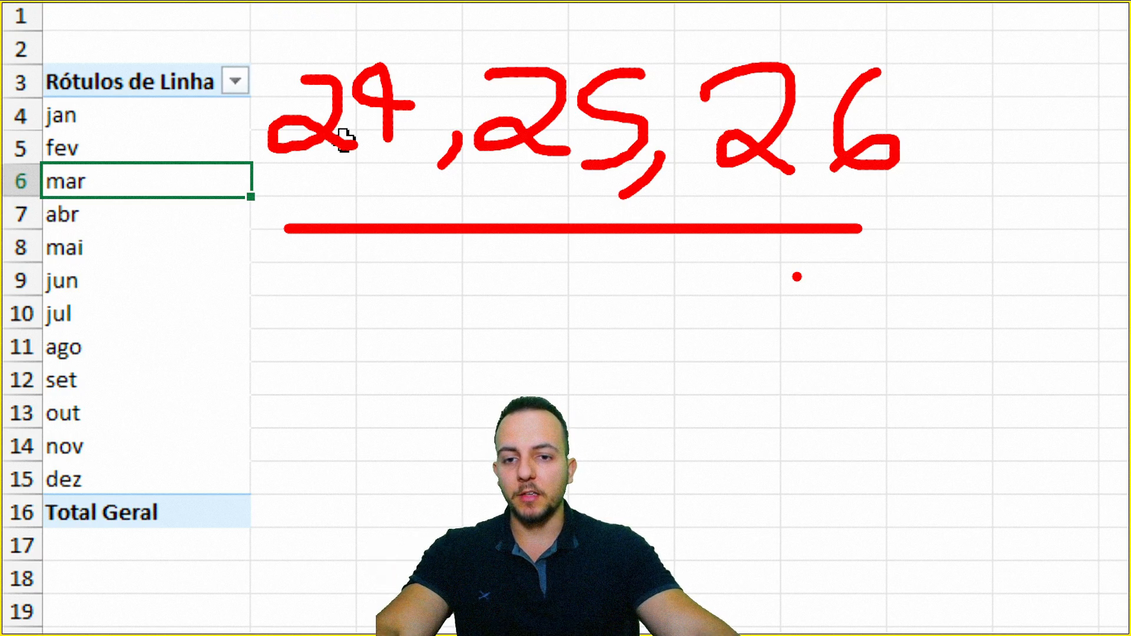
Add the TOTAL field to the values of the monthly PivotTable on ANÁLISES
key("Escape")
left_click_drag(139, 121, 115, 480)
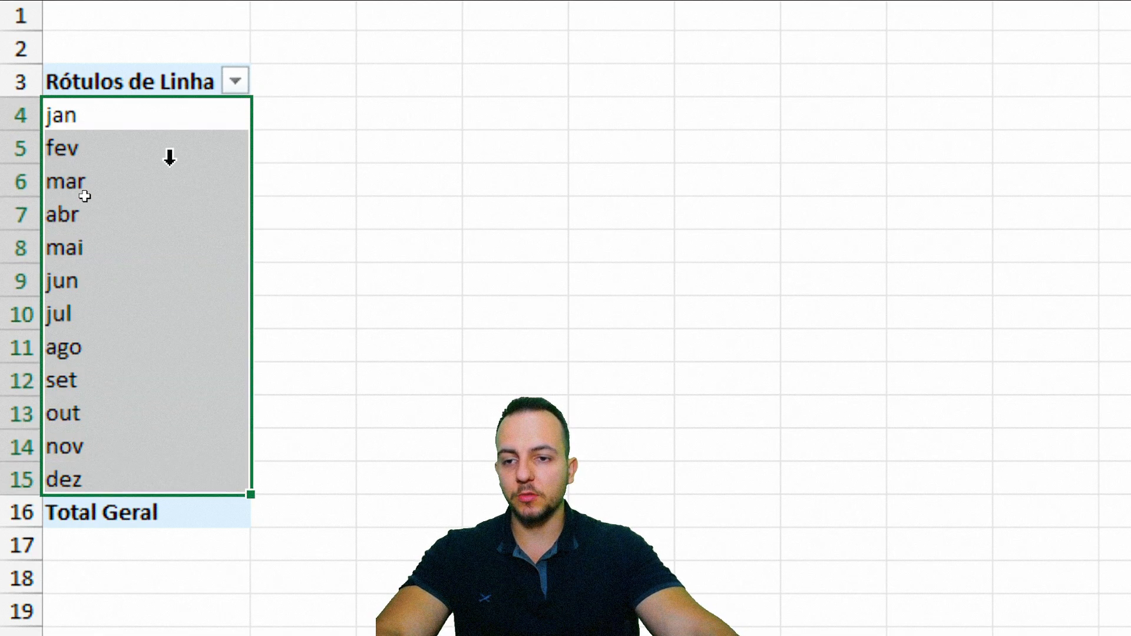
left_click(166, 120)
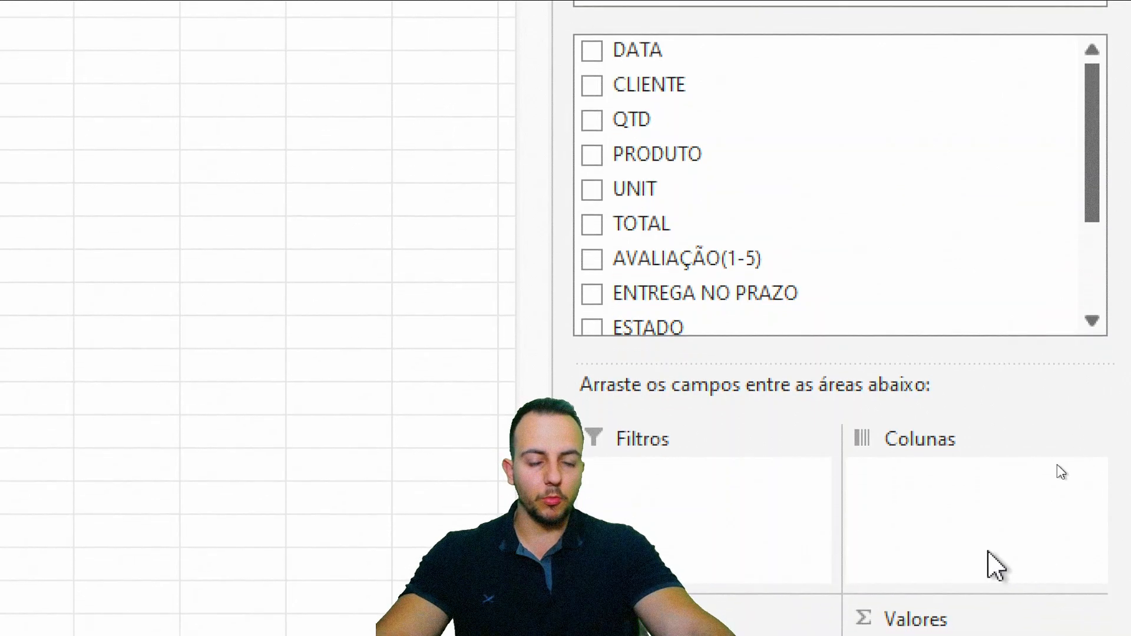
left_click_drag(661, 229, 971, 635)
left_click_drag(971, 561, 992, 530)
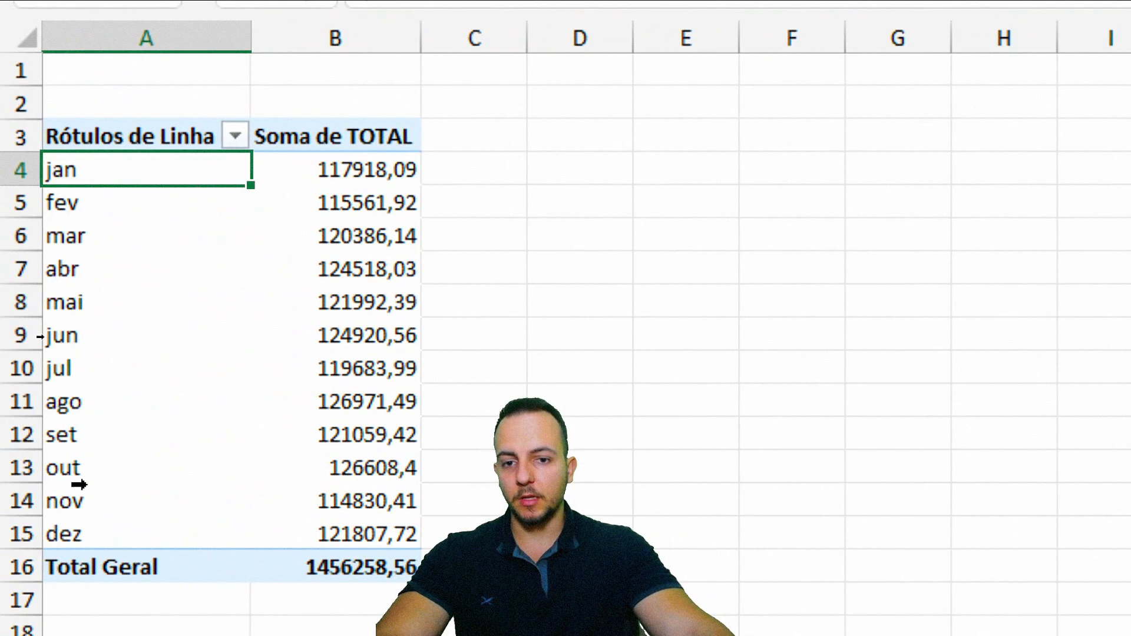
left_click_drag(454, 59, 616, 113)
left_click_drag(425, 102, 551, 160)
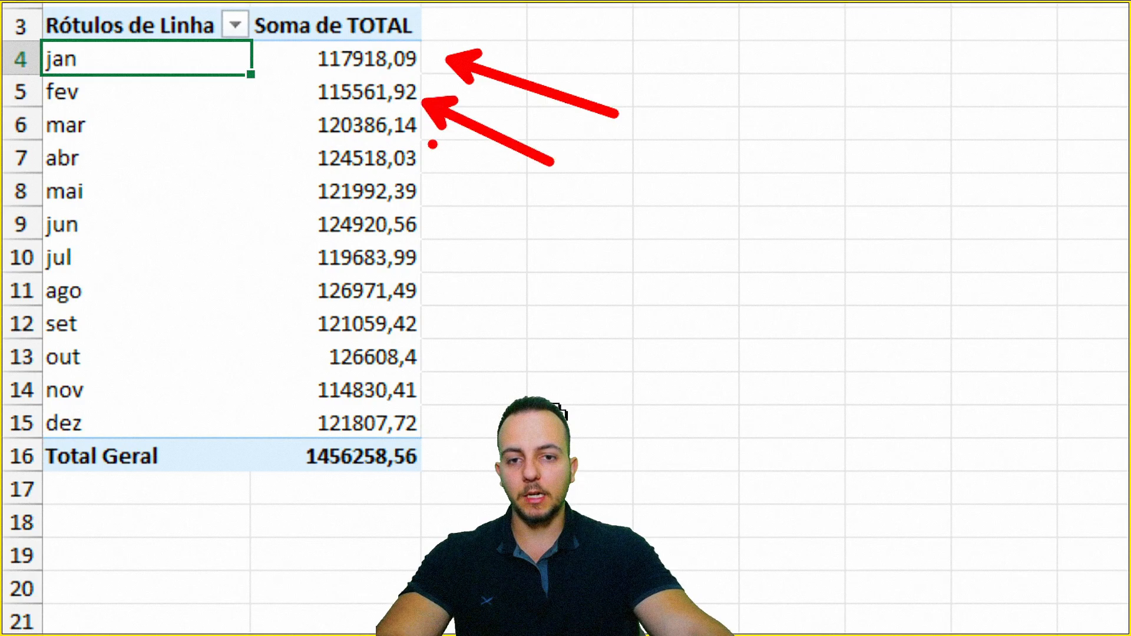
left_click_drag(434, 141, 559, 206)
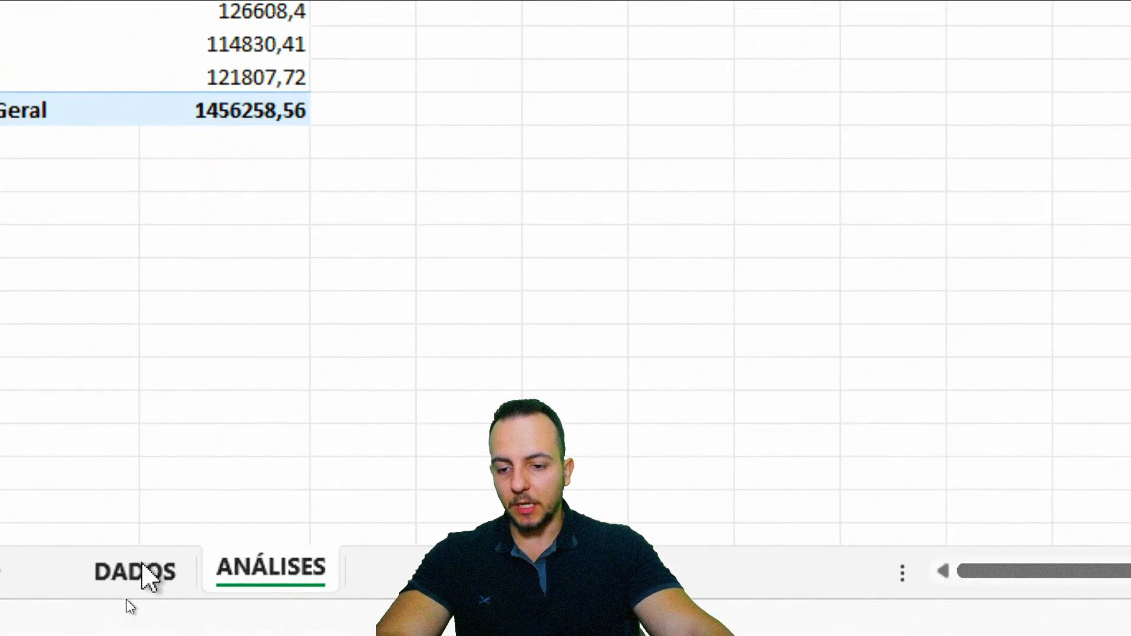
Insert a second PivotTable based on Tabela2 into the existing ANÁLISES sheet at cell D3
left_click(123, 603)
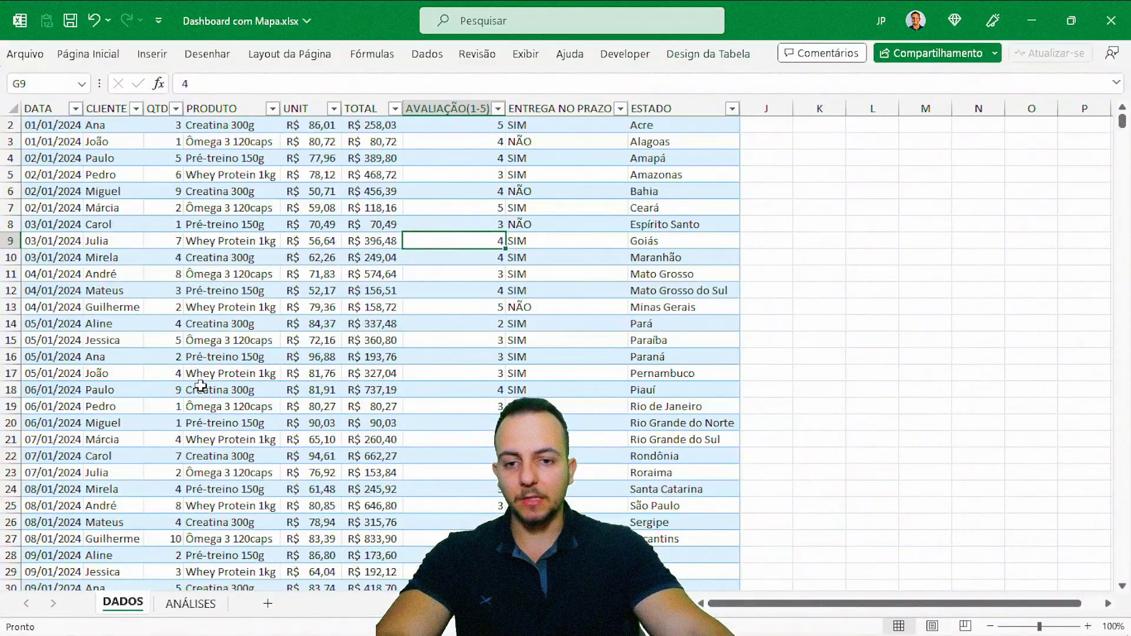
scroll(291, 178, "up", 1)
left_click(50, 128)
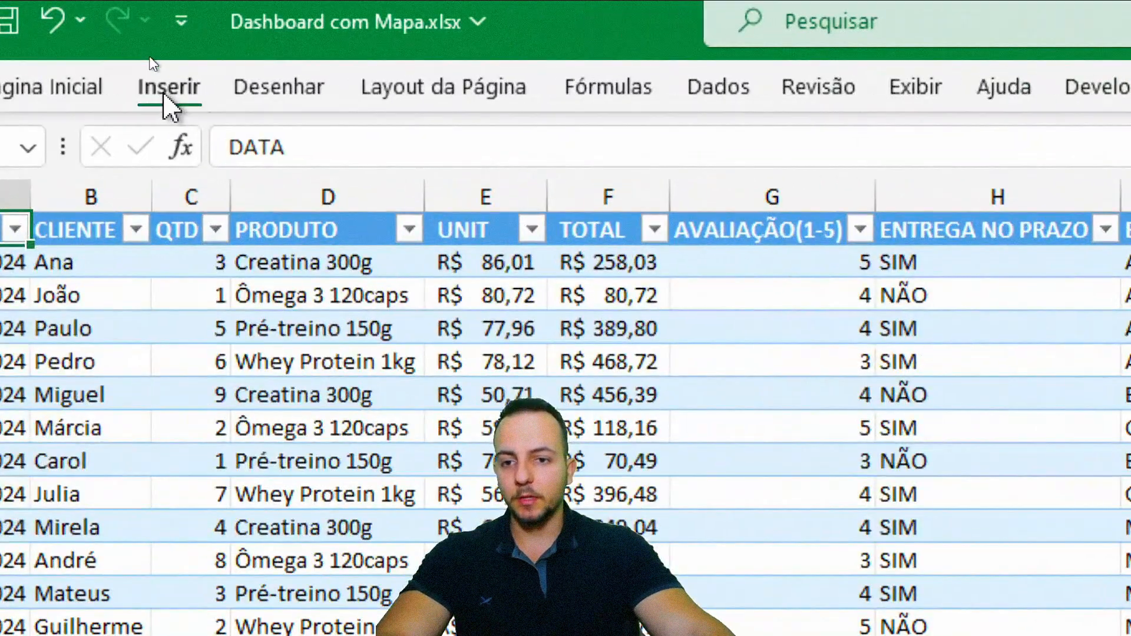
left_click(151, 54)
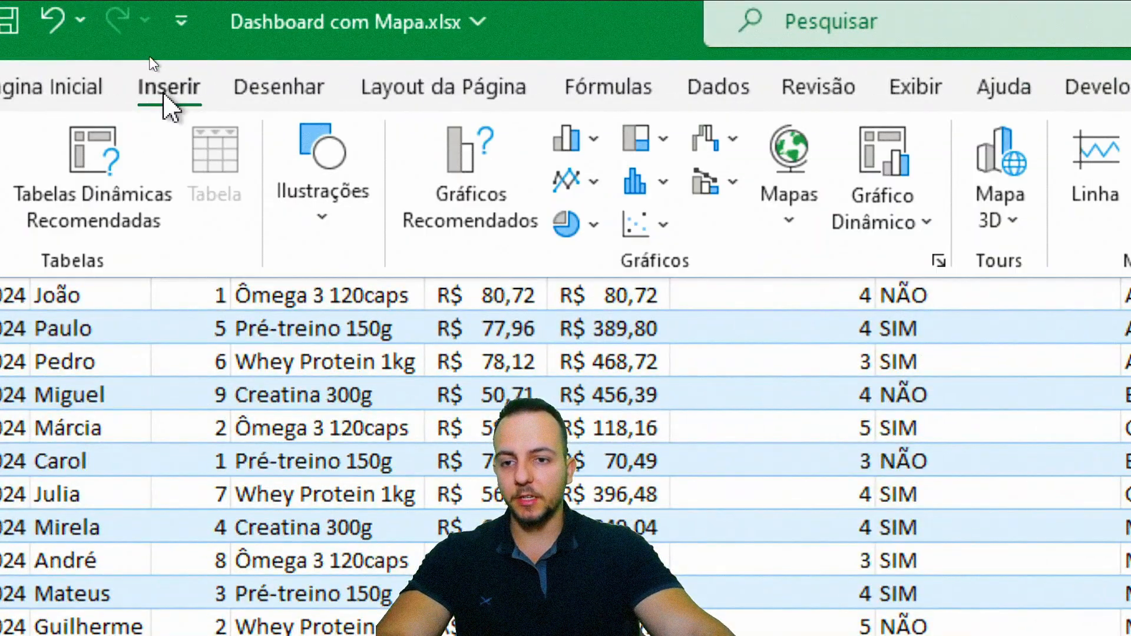
left_click(87, 153)
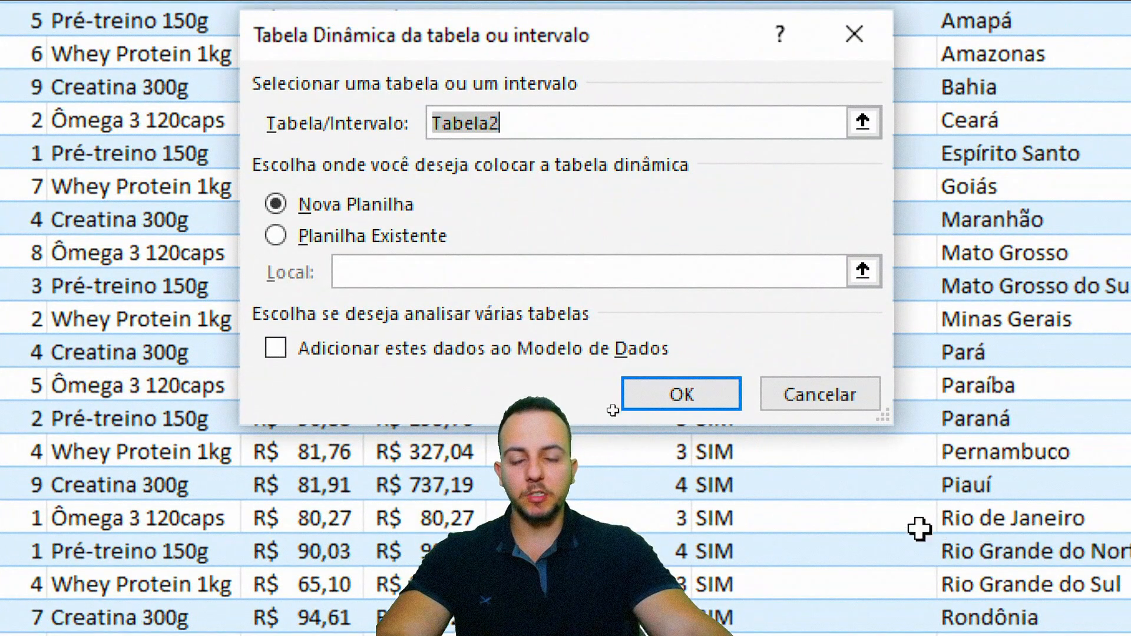
left_click(322, 254)
left_click(862, 271)
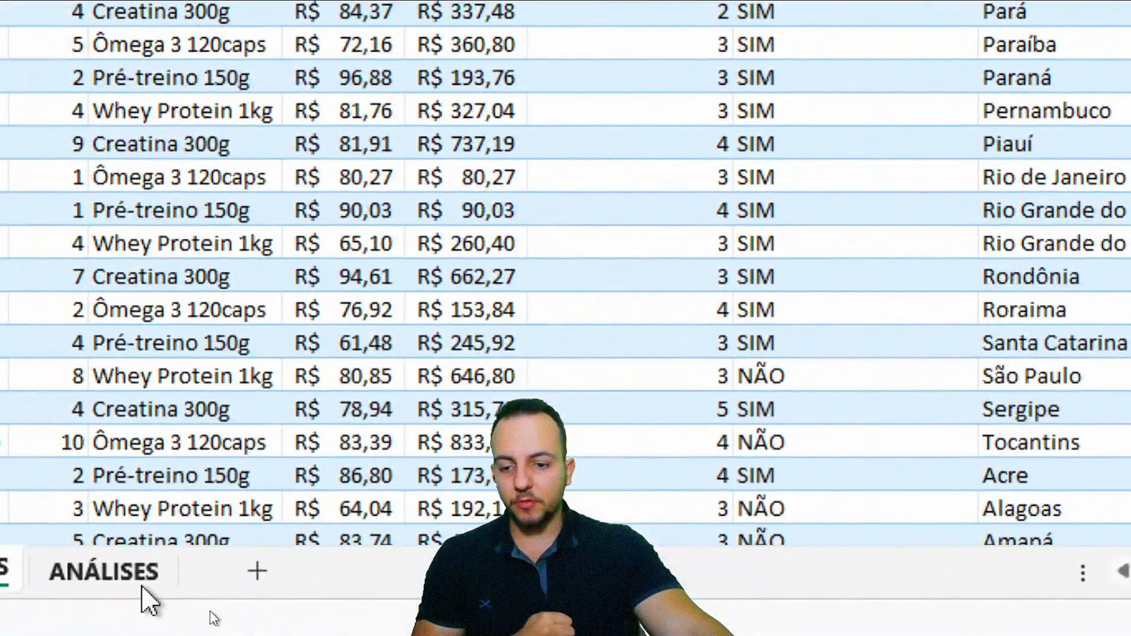
left_click(142, 580)
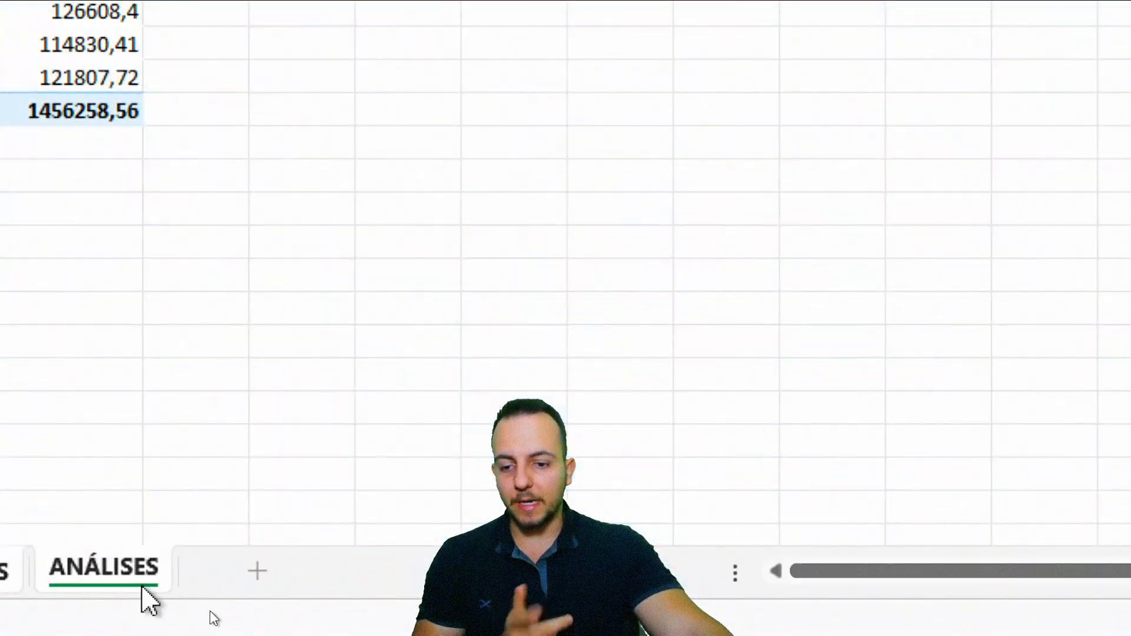
left_click_drag(341, 92, 350, 230)
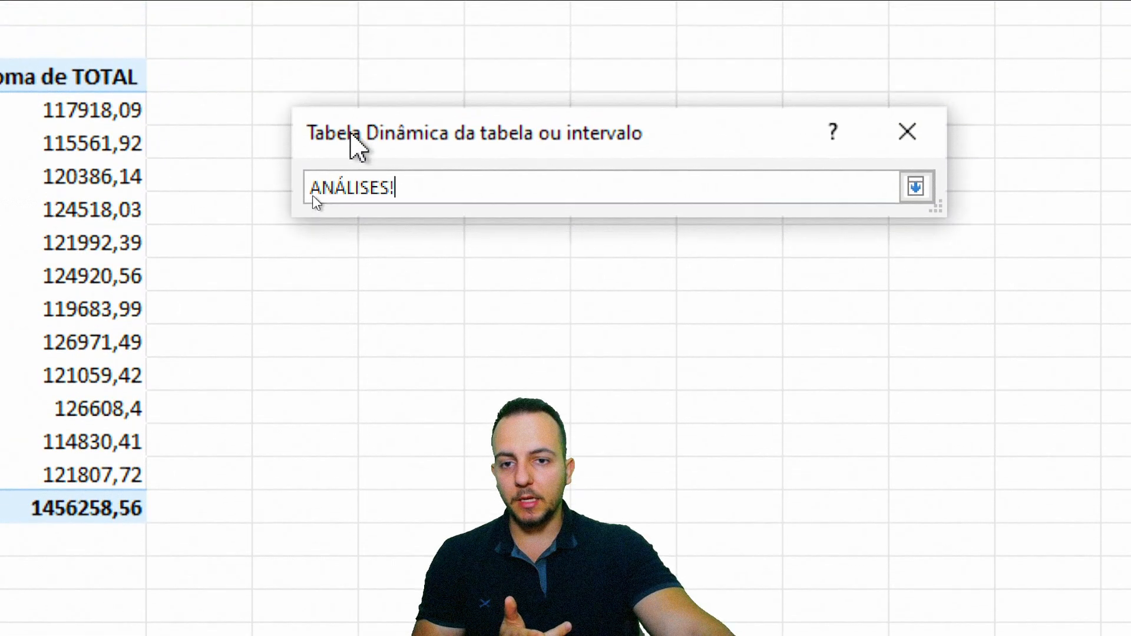
left_click(321, 80)
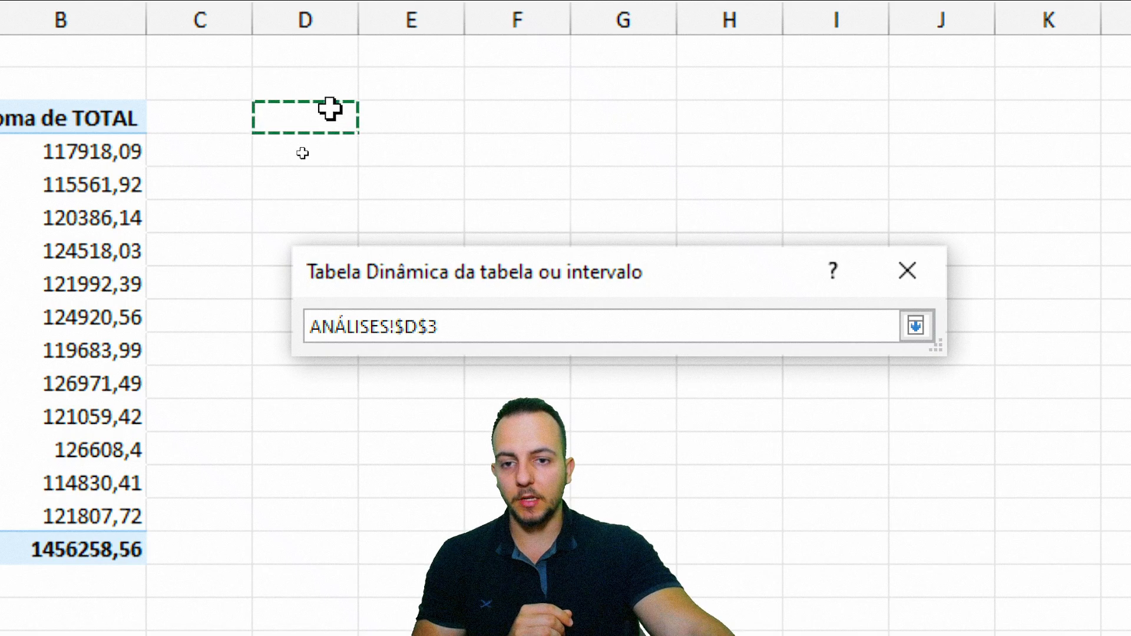
left_click(915, 324)
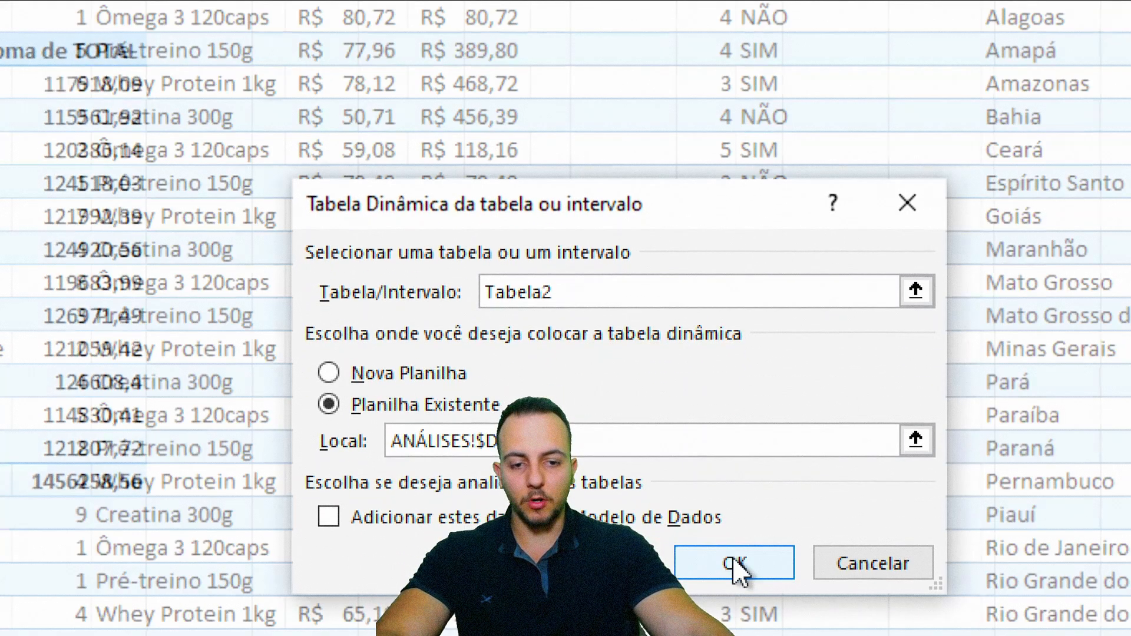
left_click(735, 570)
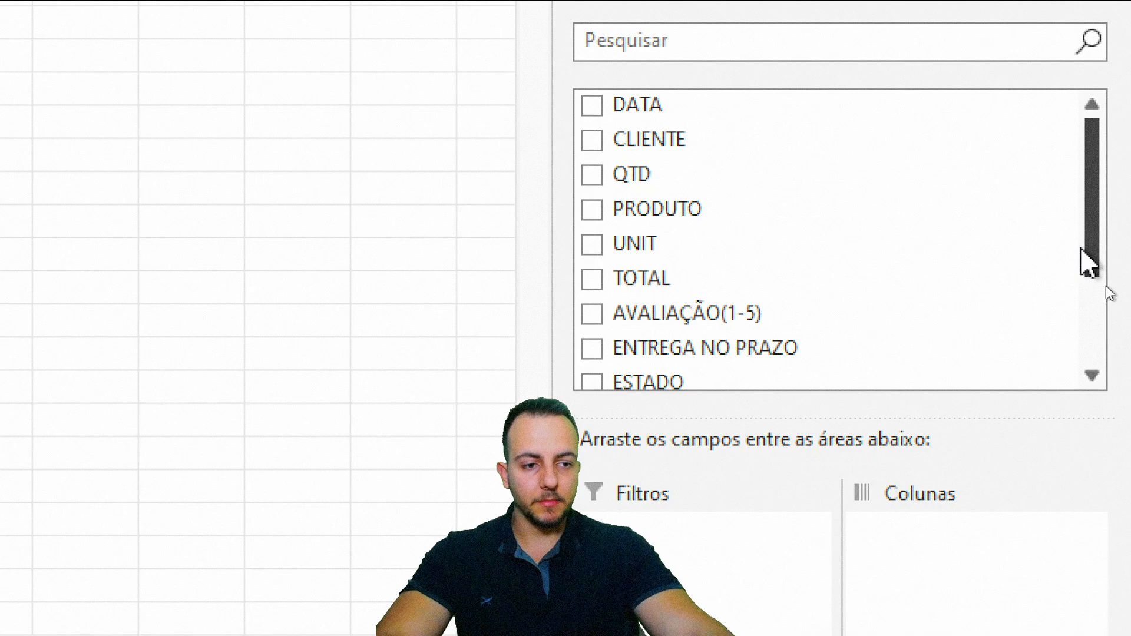
Add the ESTADO field to the rows of the second PivotTable on ANÁLISES and look through the listed states
left_click_drag(1108, 292, 1112, 336)
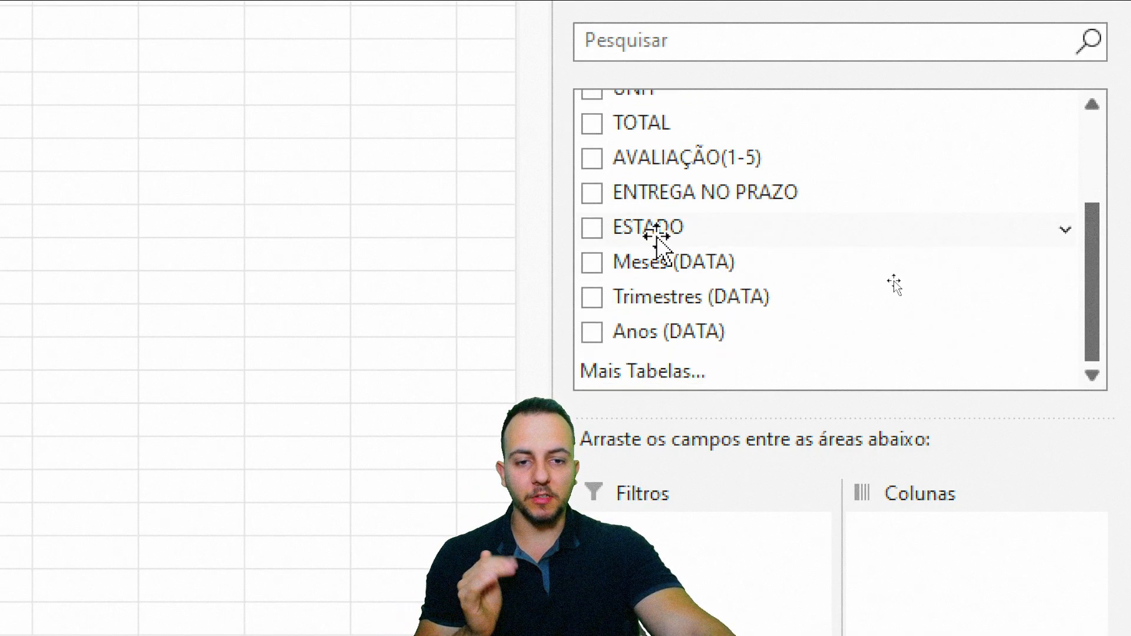
left_click_drag(631, 238, 844, 635)
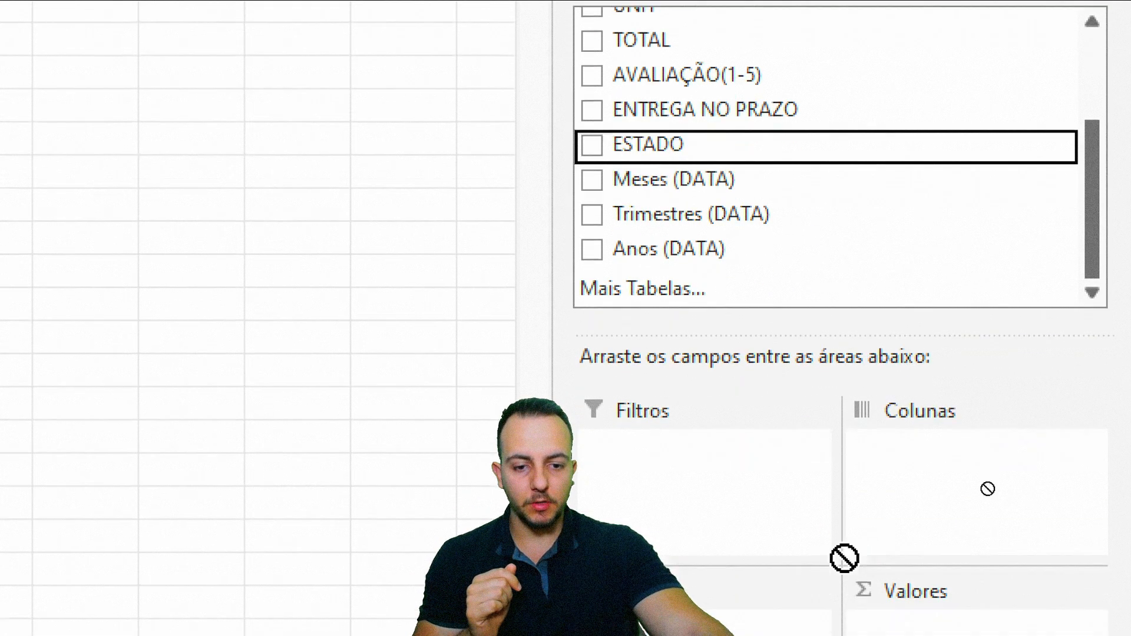
left_click_drag(844, 558, 778, 635)
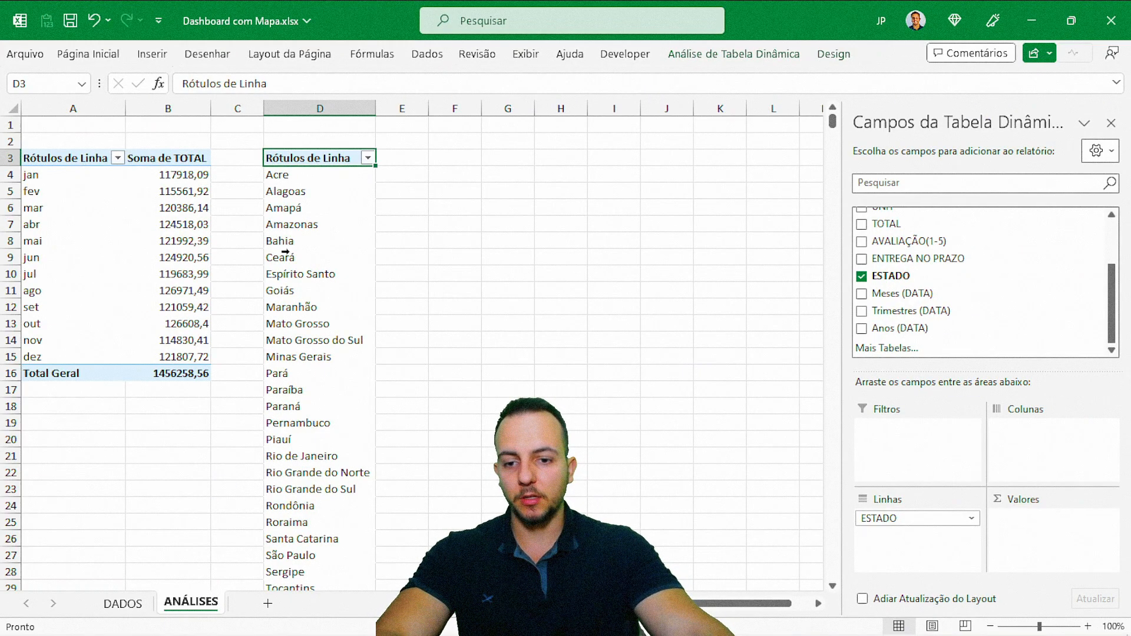
scroll(285, 252, "down", 4)
scroll(345, 386, "up", 4)
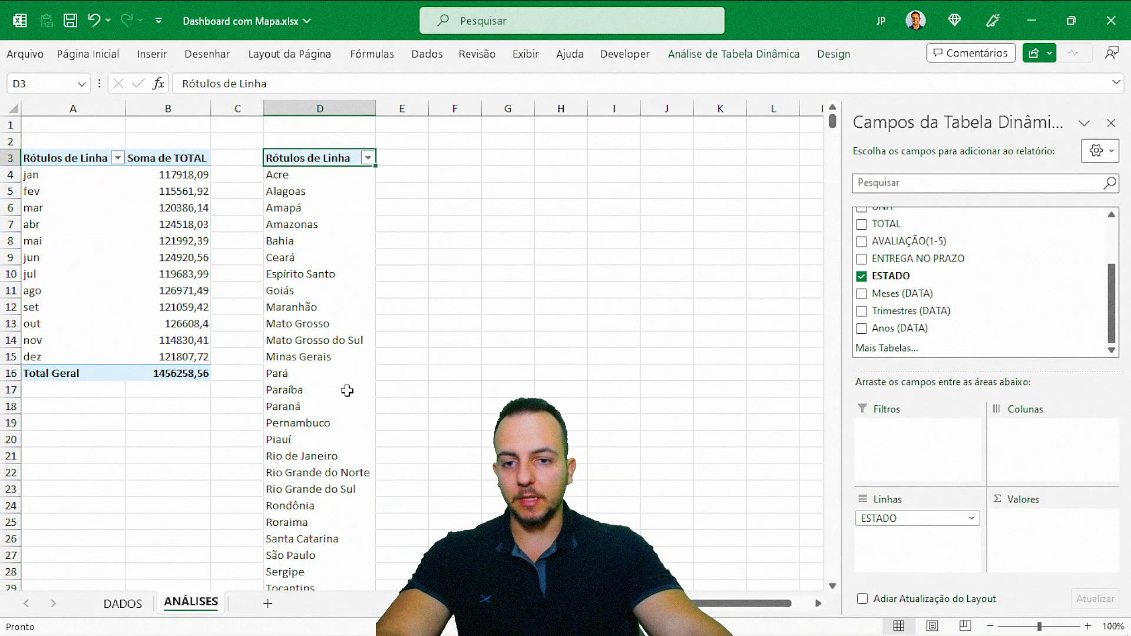
scroll(342, 377, "down", 7)
scroll(343, 370, "up", 7)
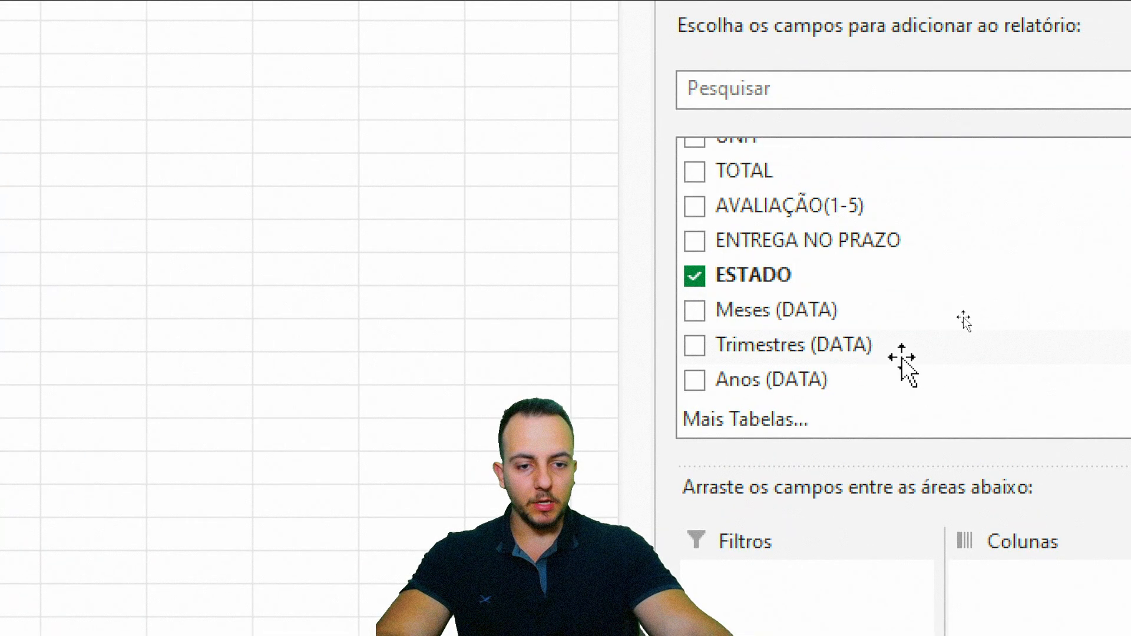
Add the TOTAL field to the values of the state PivotTable
scroll(955, 301, "up", 1)
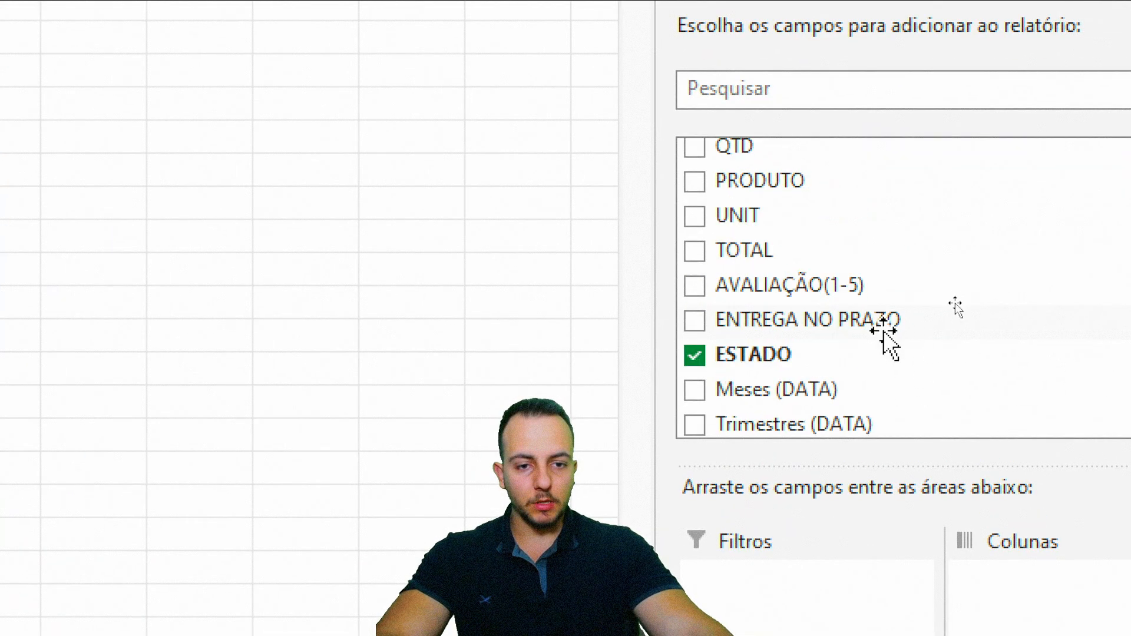
left_click_drag(732, 250, 1088, 609)
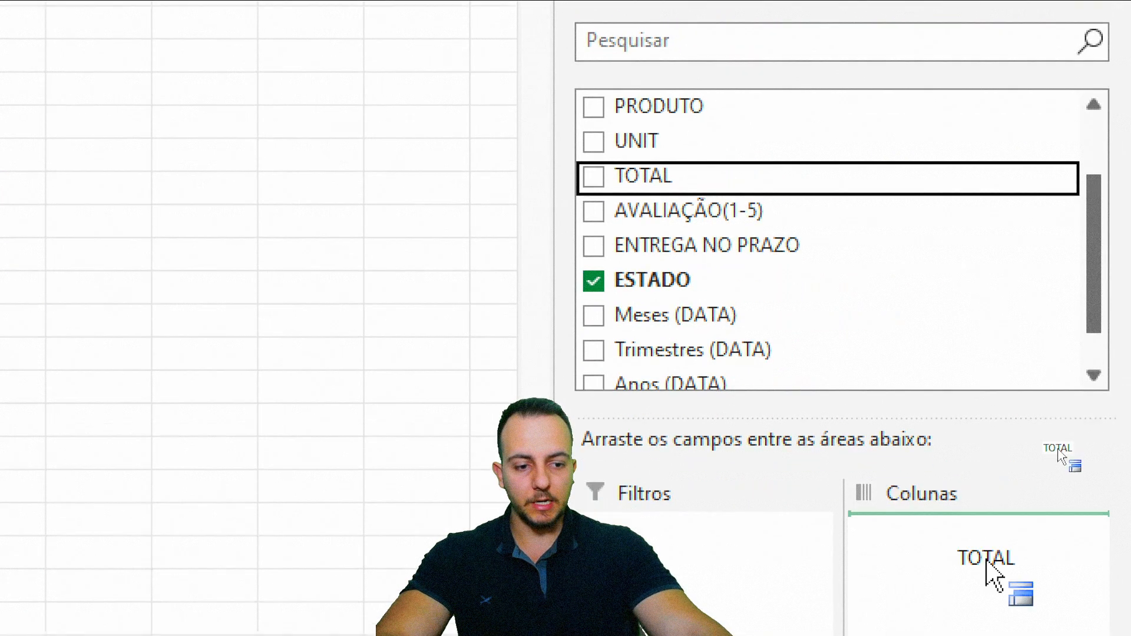
left_click_drag(987, 562, 992, 571)
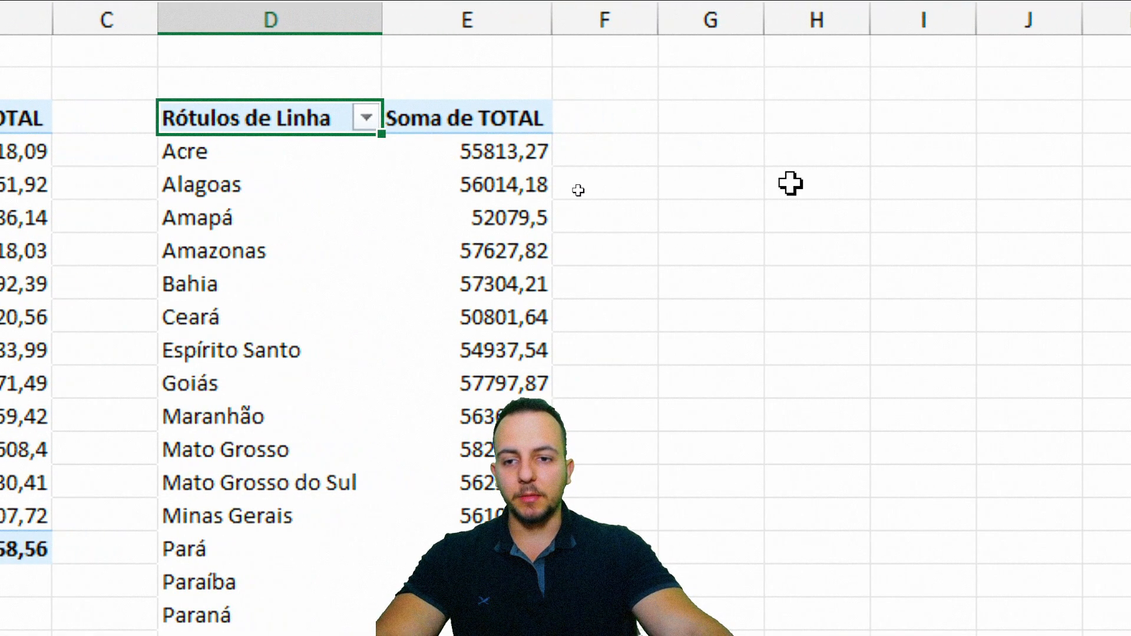
key("ctrl+2")
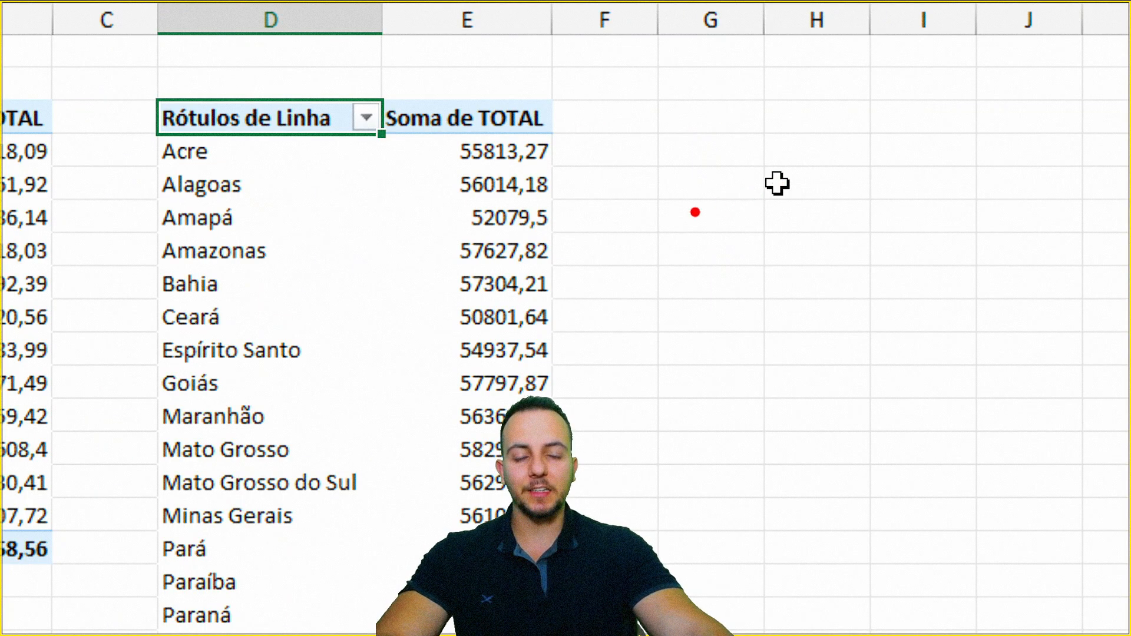
left_click_drag(425, 127, 592, 166)
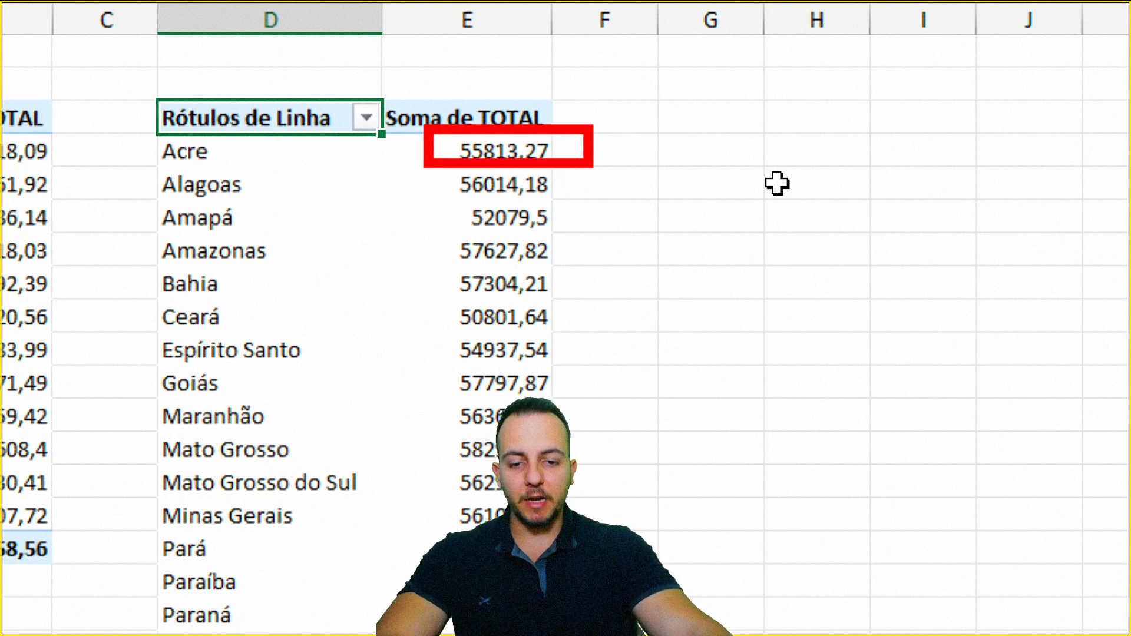
key("e")
left_click_drag(607, 430, 625, 86)
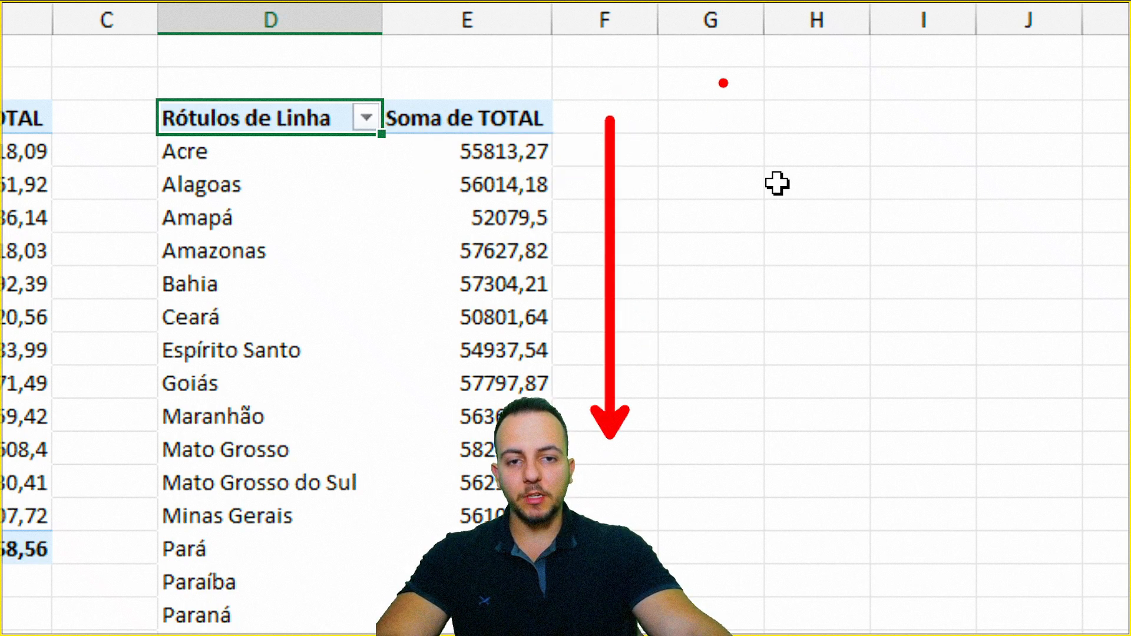
mouse_move(713, 75)
left_mouse_down()
mouse_move(593, 119)
mouse_move(669, 59)
left_mouse_up()
left_click_drag(681, 277, 659, 268)
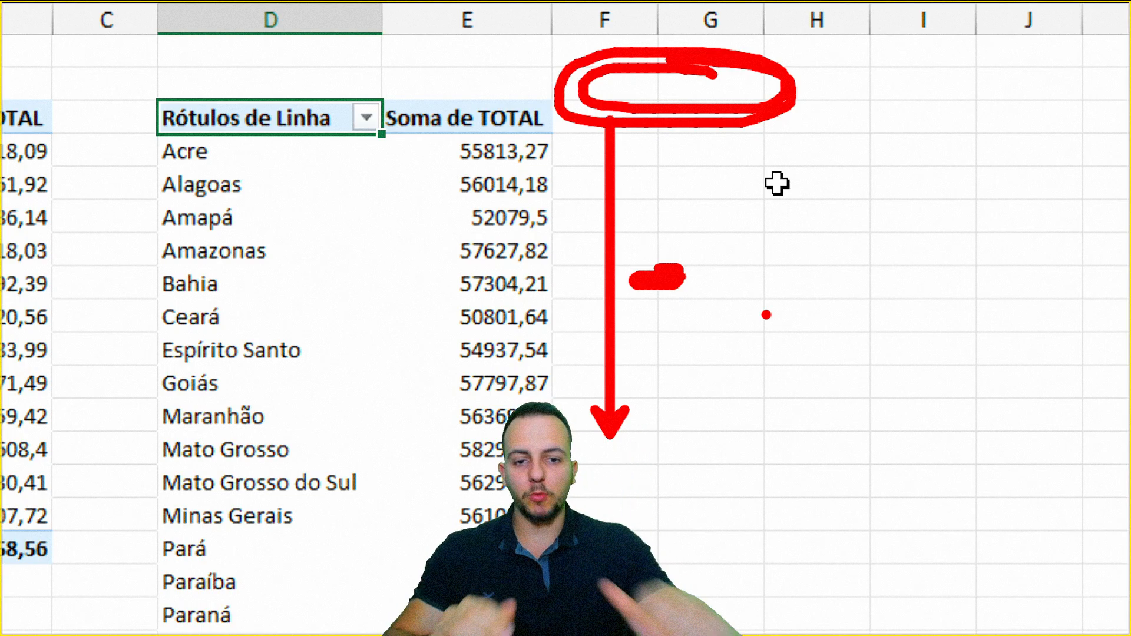
key("e")
left_click_drag(612, 129, 875, 129)
left_click_drag(620, 164, 877, 164)
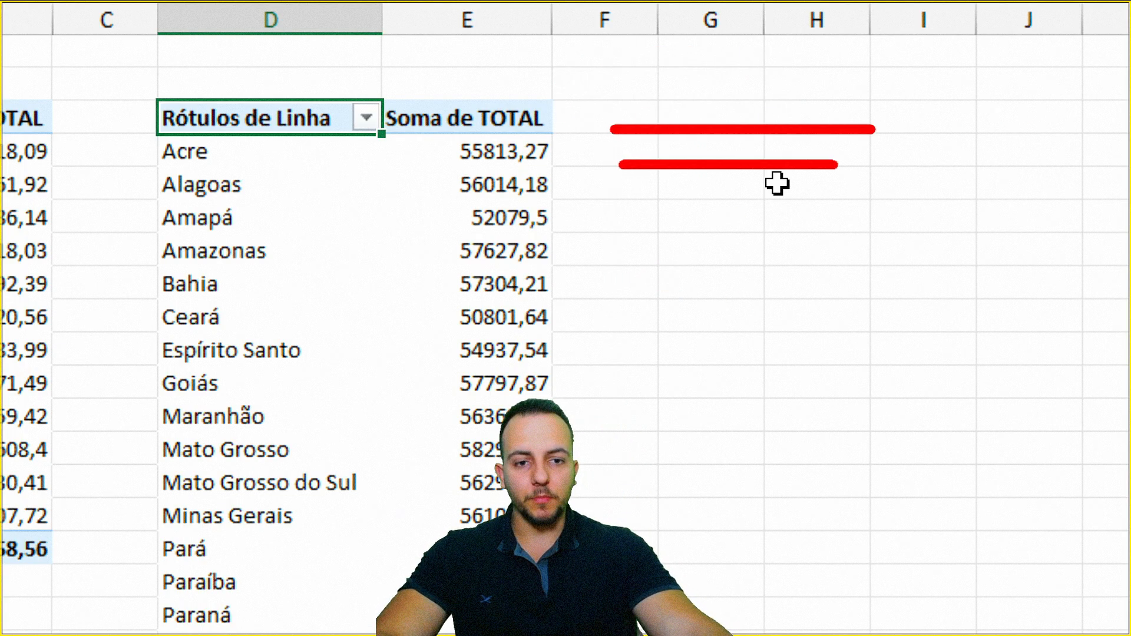
left_click_drag(615, 195, 793, 196)
left_click_drag(618, 238, 766, 237)
left_click_drag(645, 304, 705, 304)
left_click_drag(644, 329, 672, 329)
mouse_move(645, 348)
left_mouse_down()
mouse_move(686, 346)
mouse_move(1054, 125)
left_mouse_up()
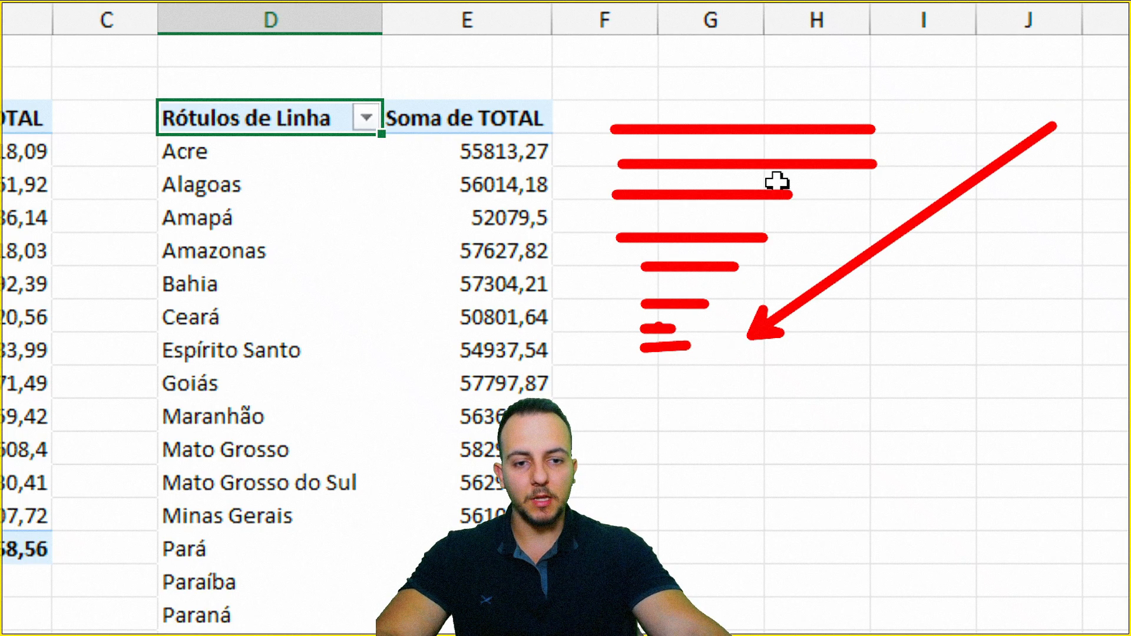
left_click_drag(635, 362, 659, 122)
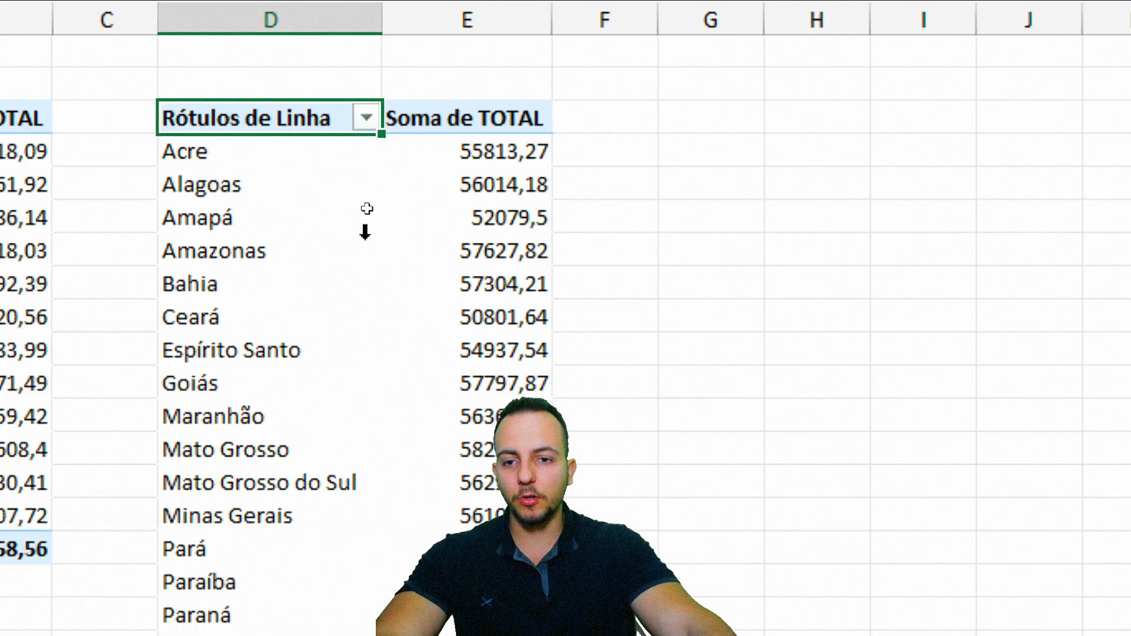
Sort the state PivotTable's ESTADO rows in descending order by Soma de TOTAL using the additional sort options
left_click(367, 118)
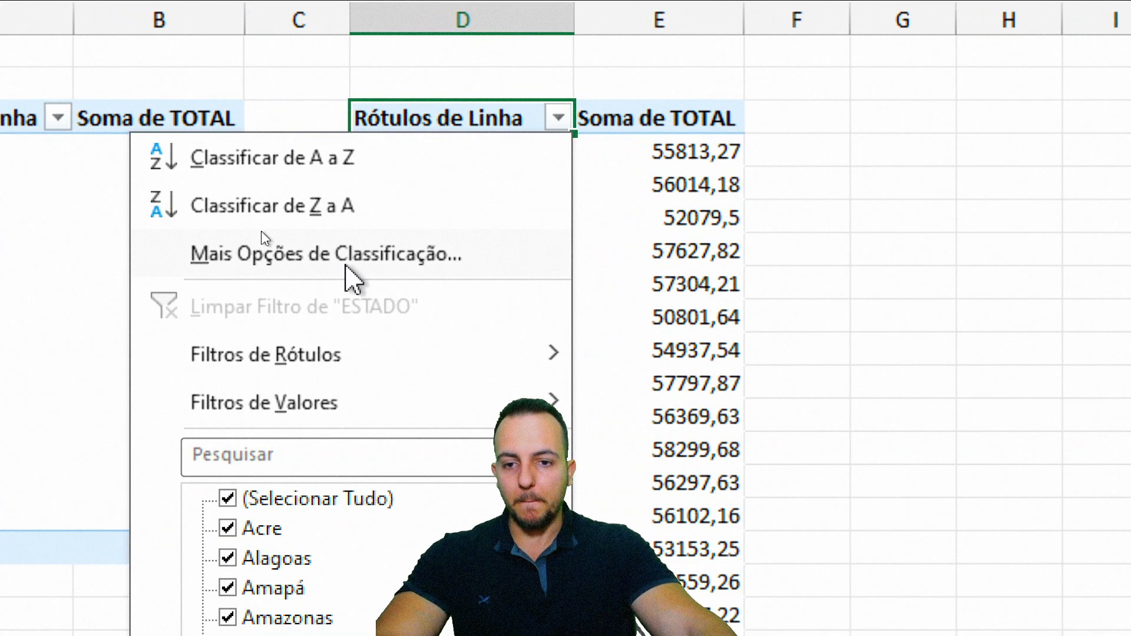
left_click(346, 262)
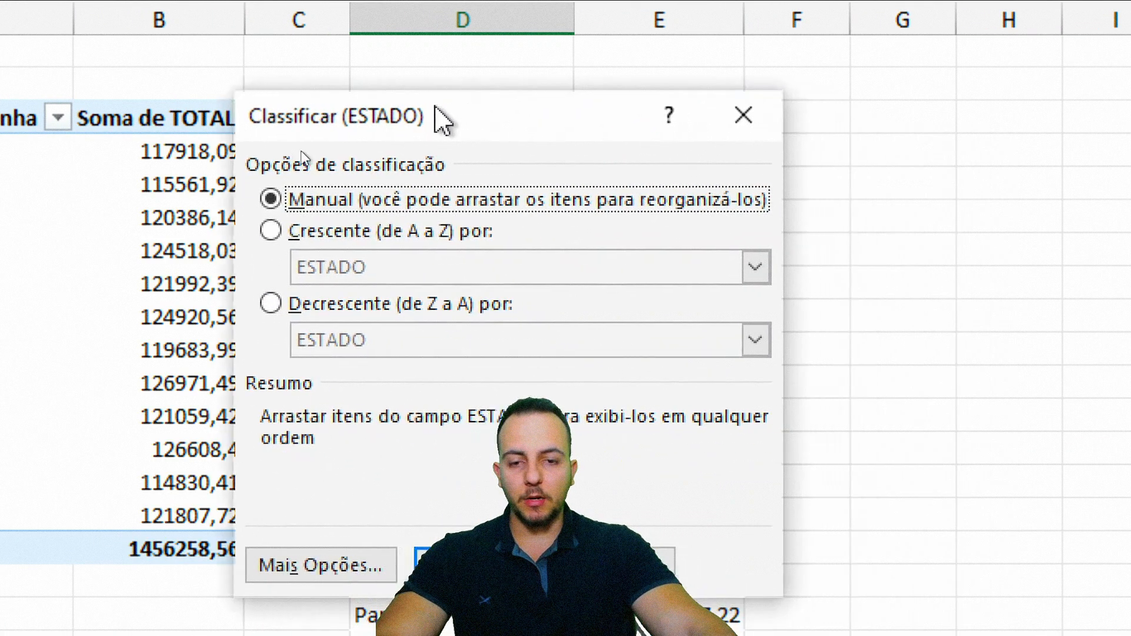
left_click_drag(434, 107, 414, 102)
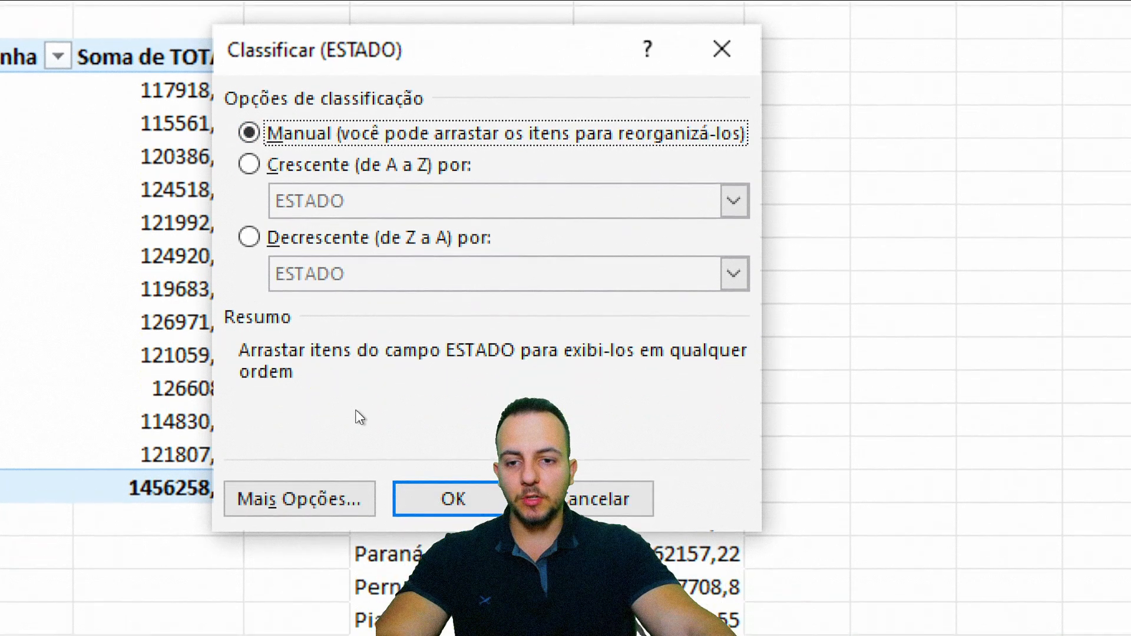
left_click(305, 167)
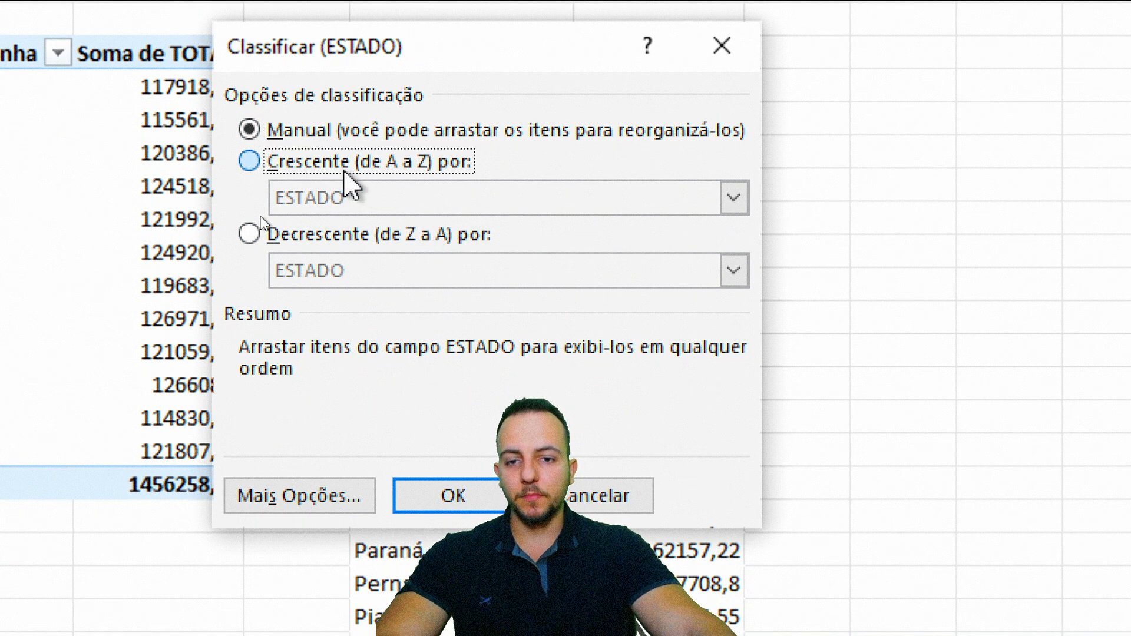
left_click(356, 236)
left_click(393, 160)
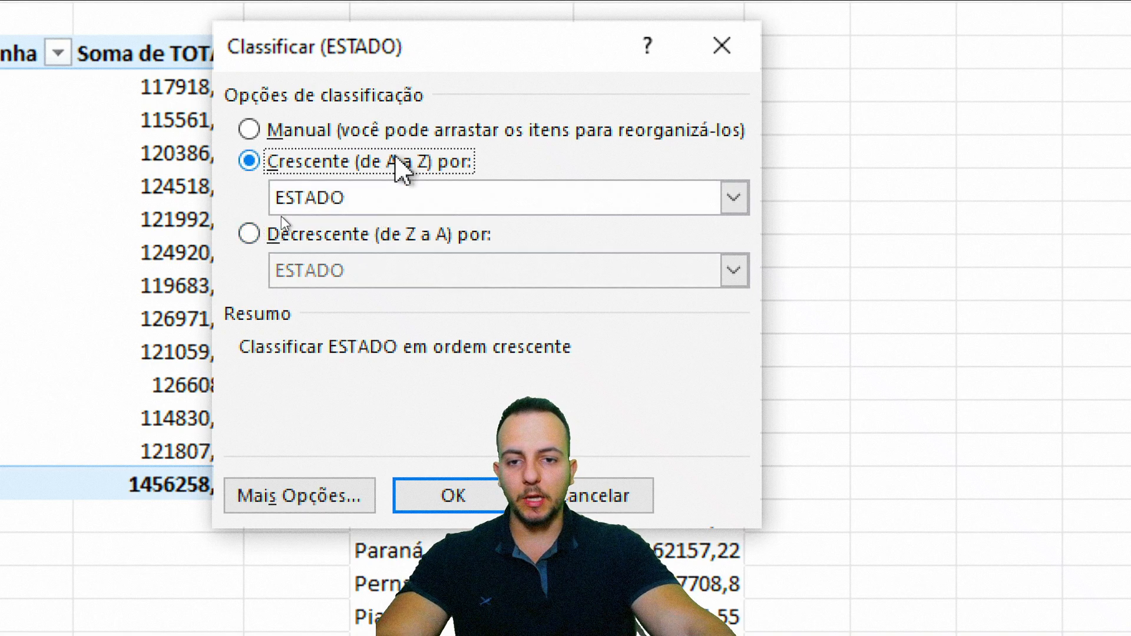
left_click(353, 234)
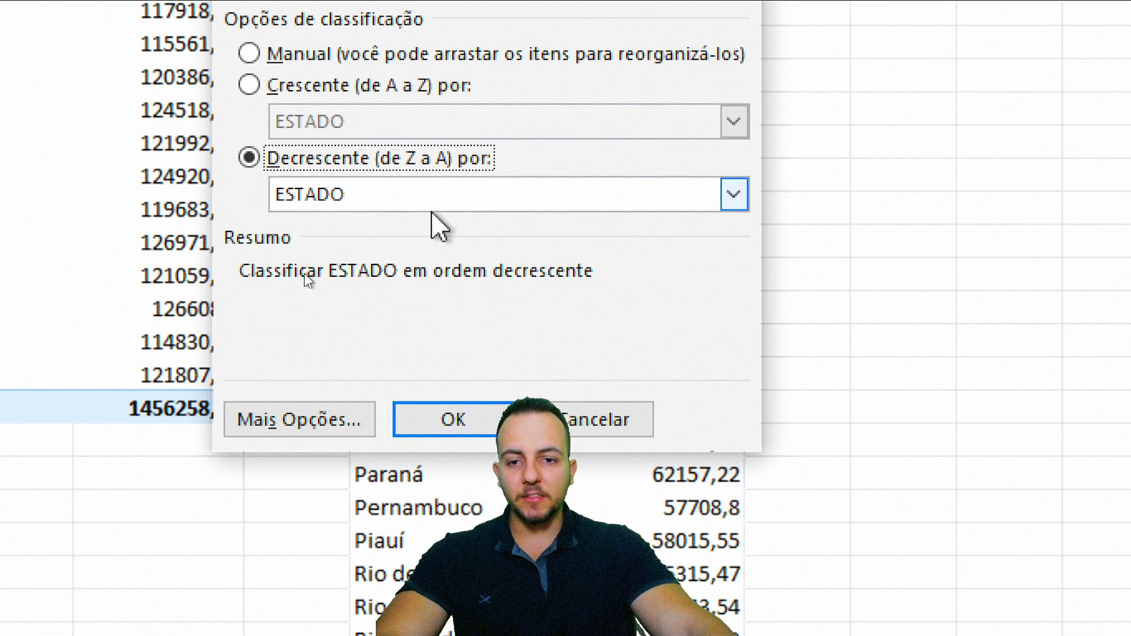
left_click(442, 272)
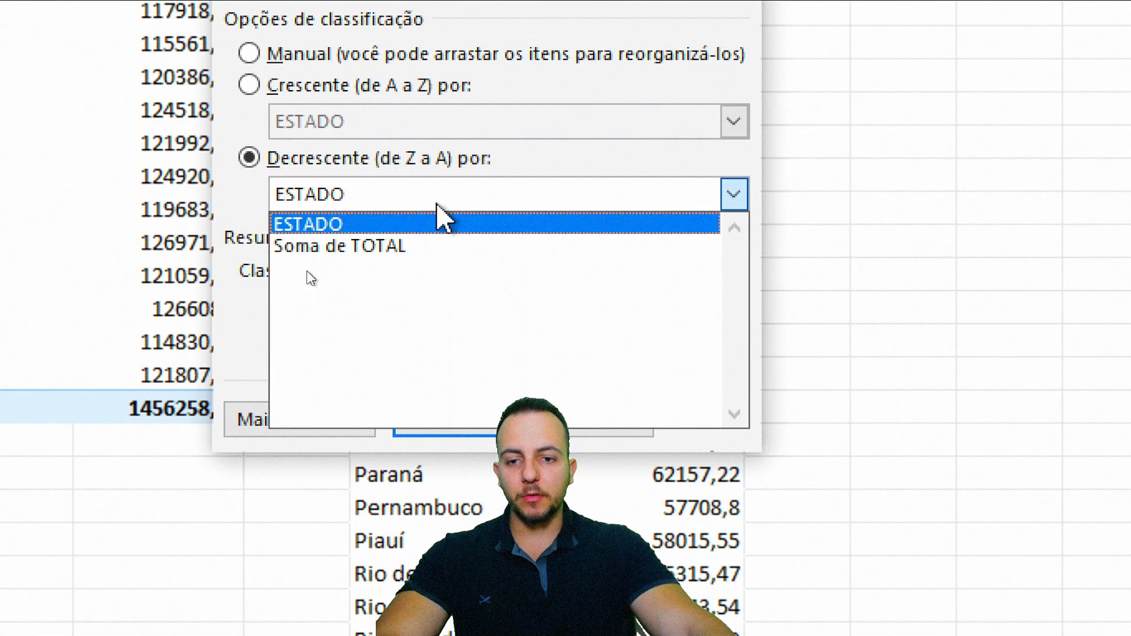
left_click(394, 246)
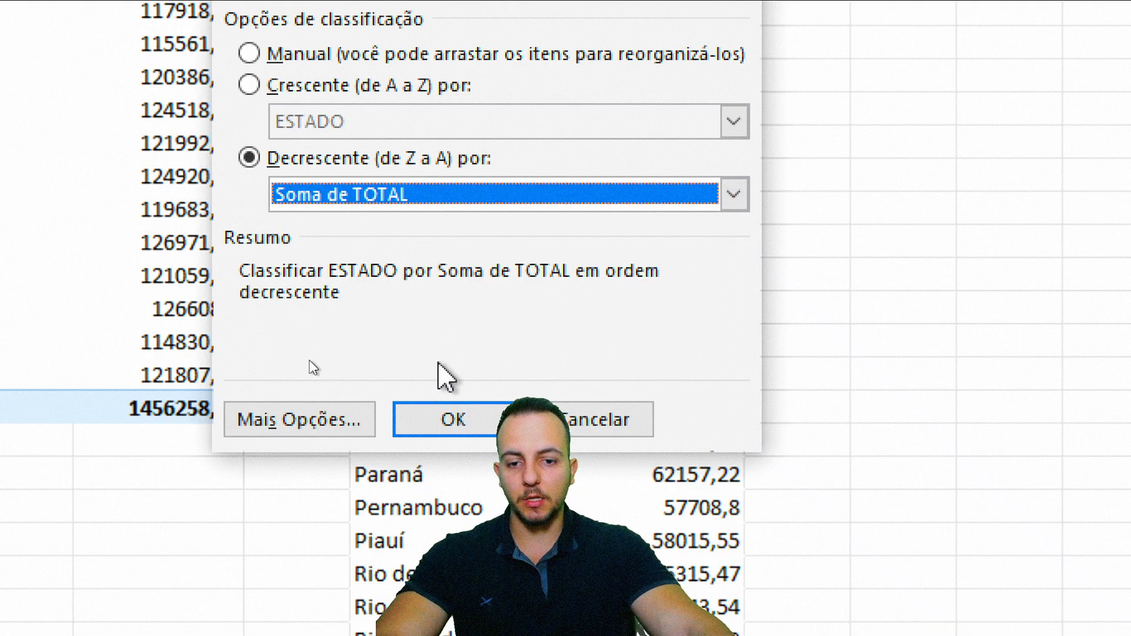
left_click(457, 419)
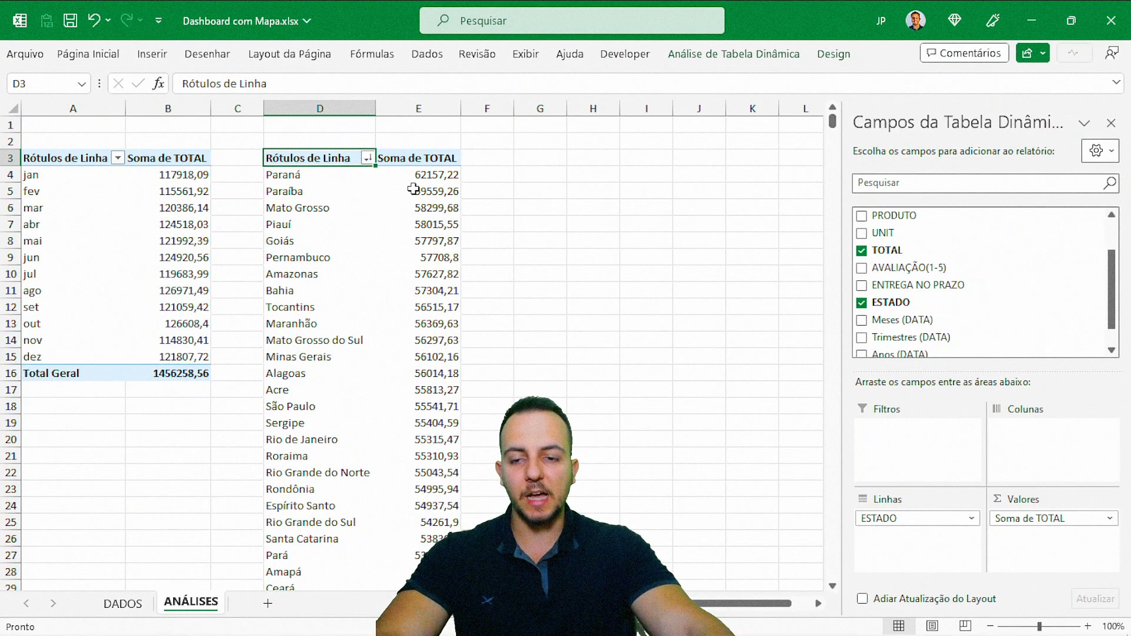
Go to the DADOS sheet and examine the ENTREGA NO PRAZO and ESTADO columns of its table
left_click(131, 605)
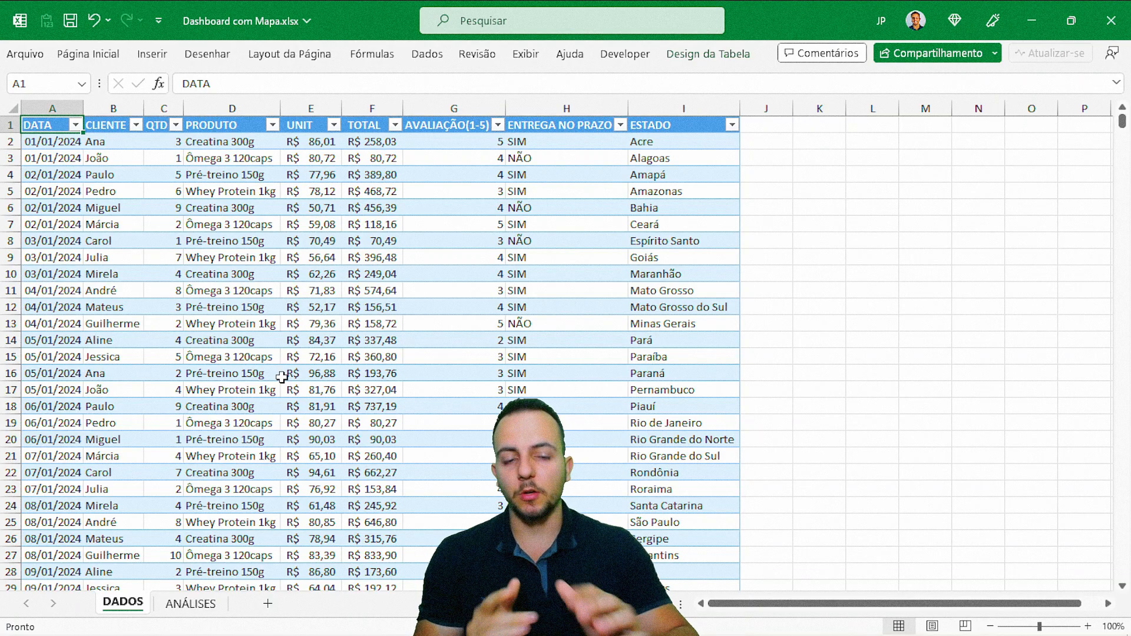
left_click(190, 603)
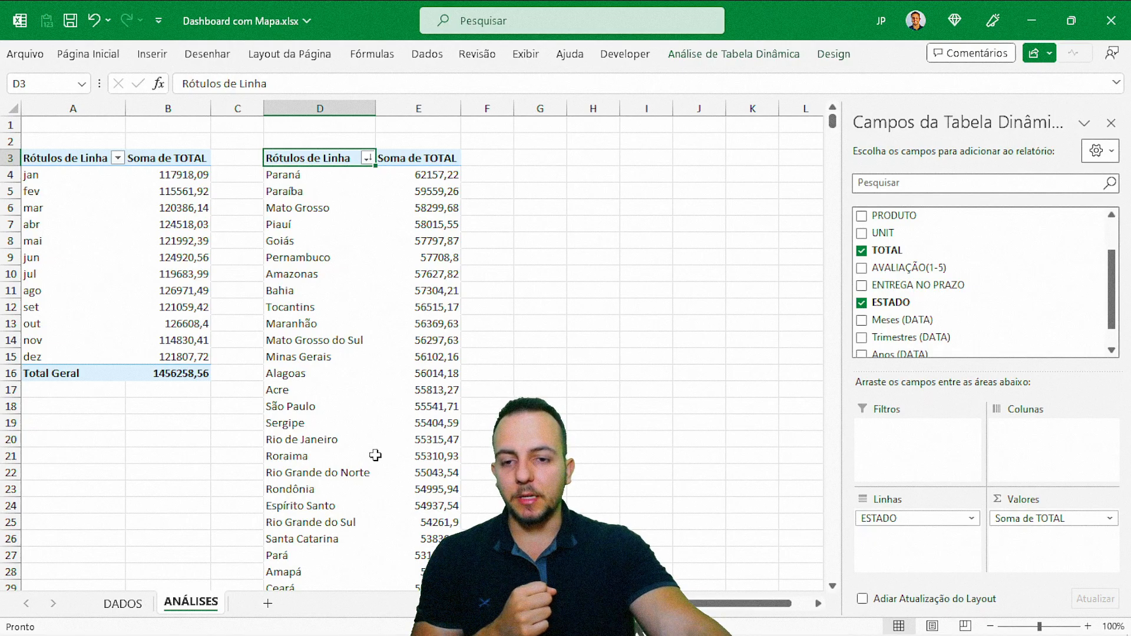
left_click(122, 603)
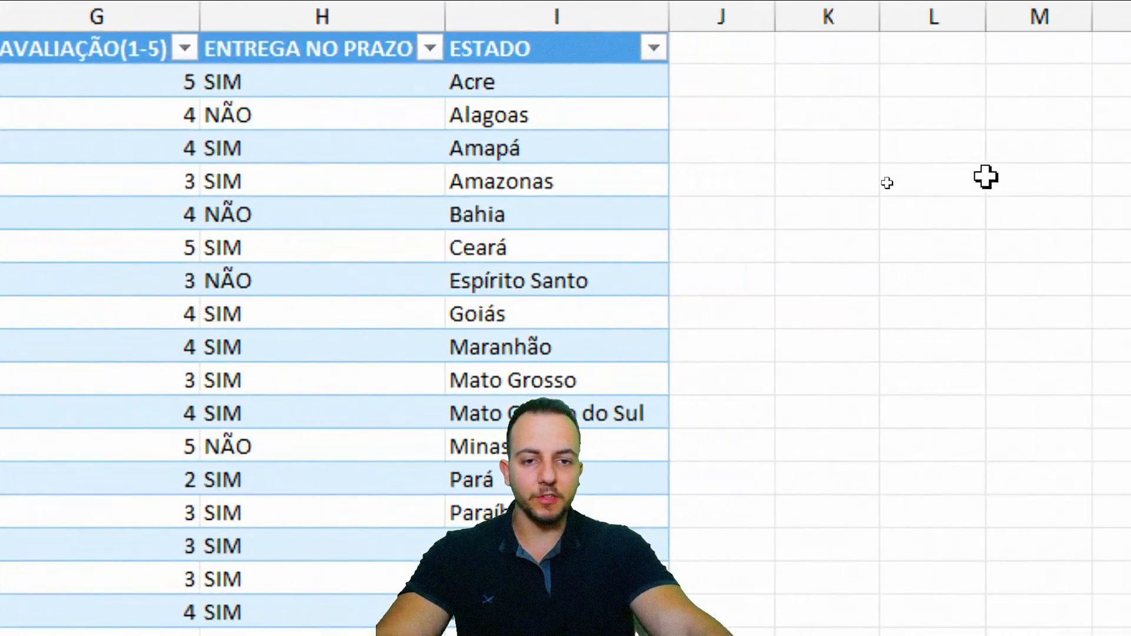
left_click(747, 17)
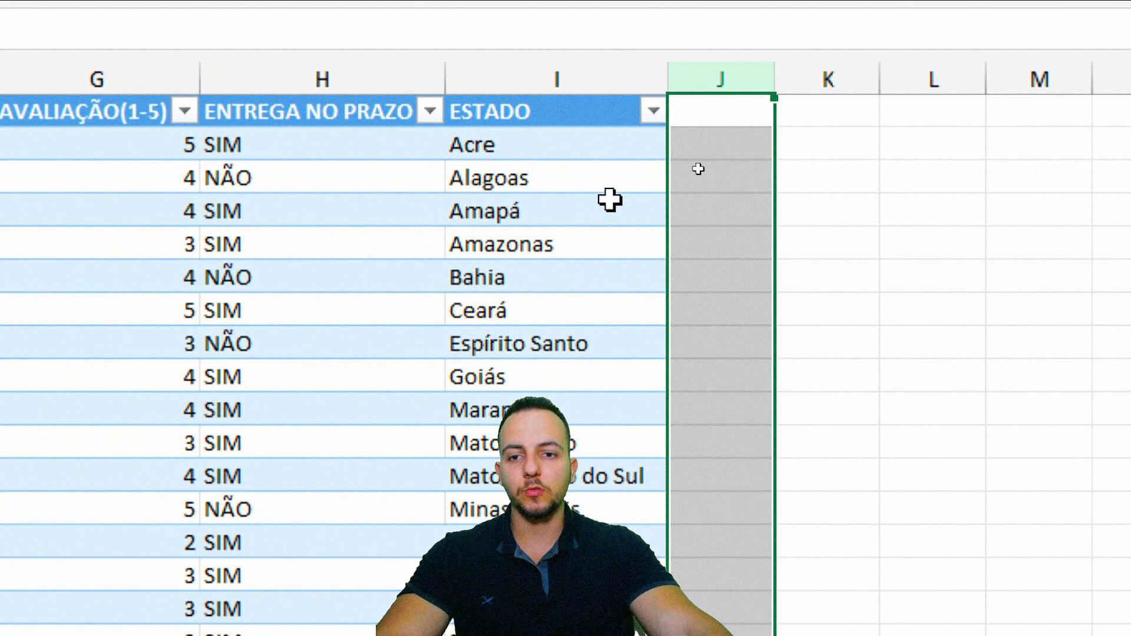
left_click(350, 115)
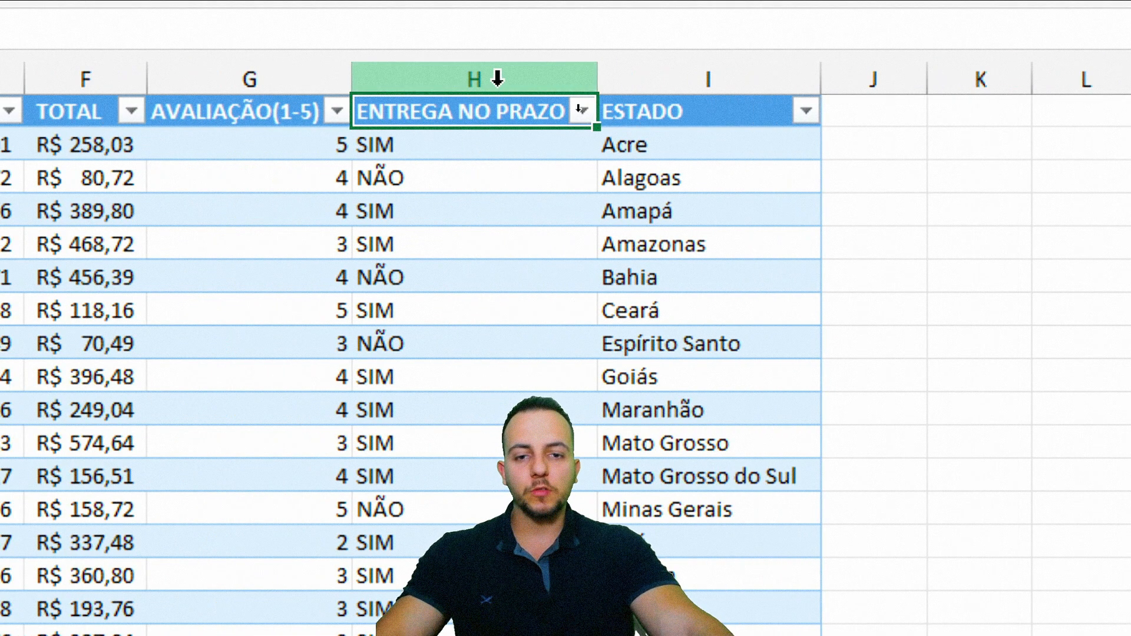
left_click(498, 77)
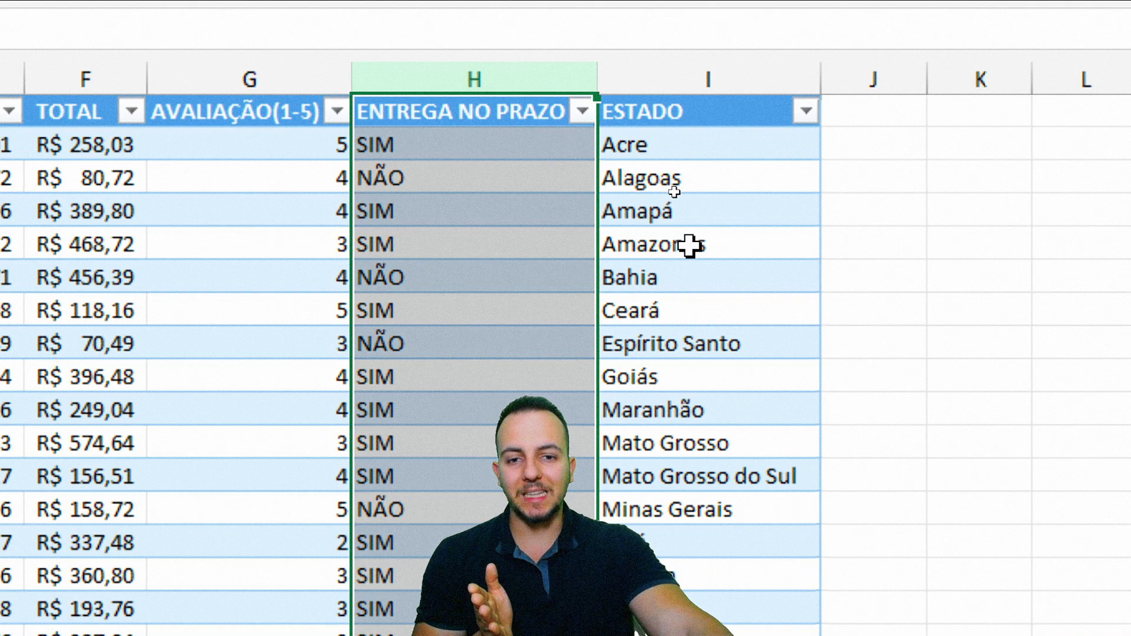
left_click(731, 103)
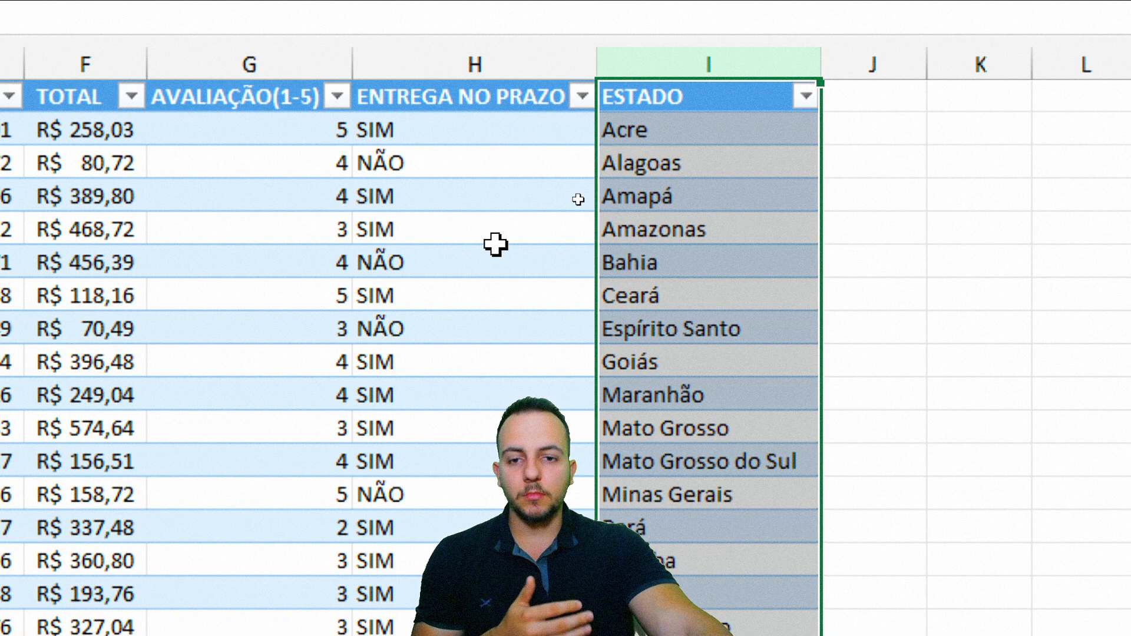
left_click(484, 68)
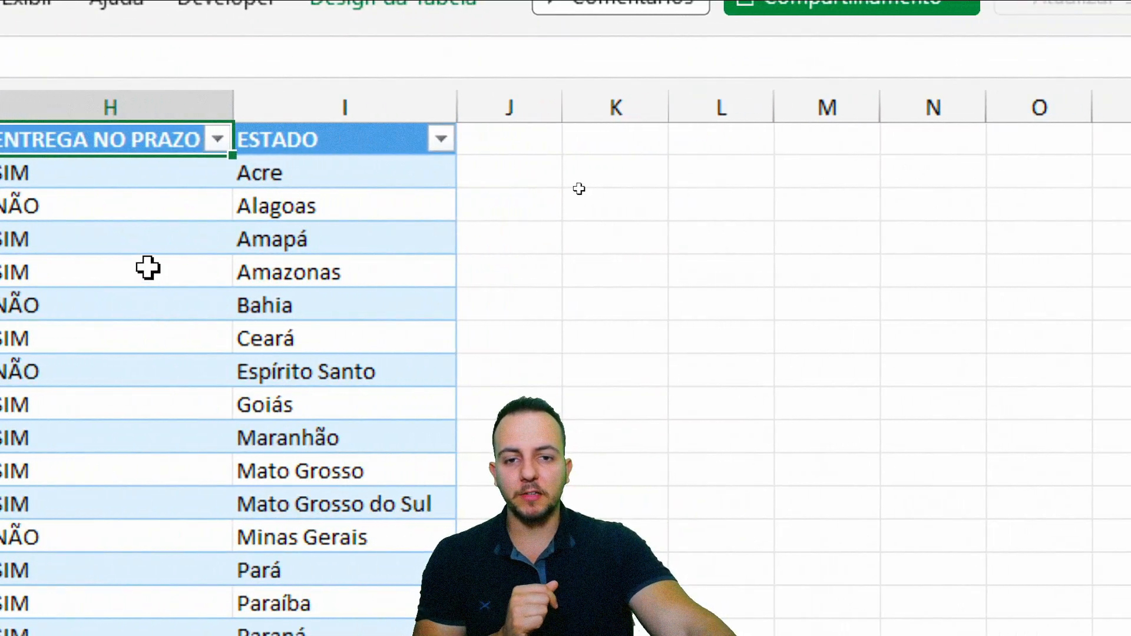
Add a new table column headed ATRASOS in cell J1 of the DADOS sheet, next to ESTADO
left_click(537, 133)
left_click(511, 94)
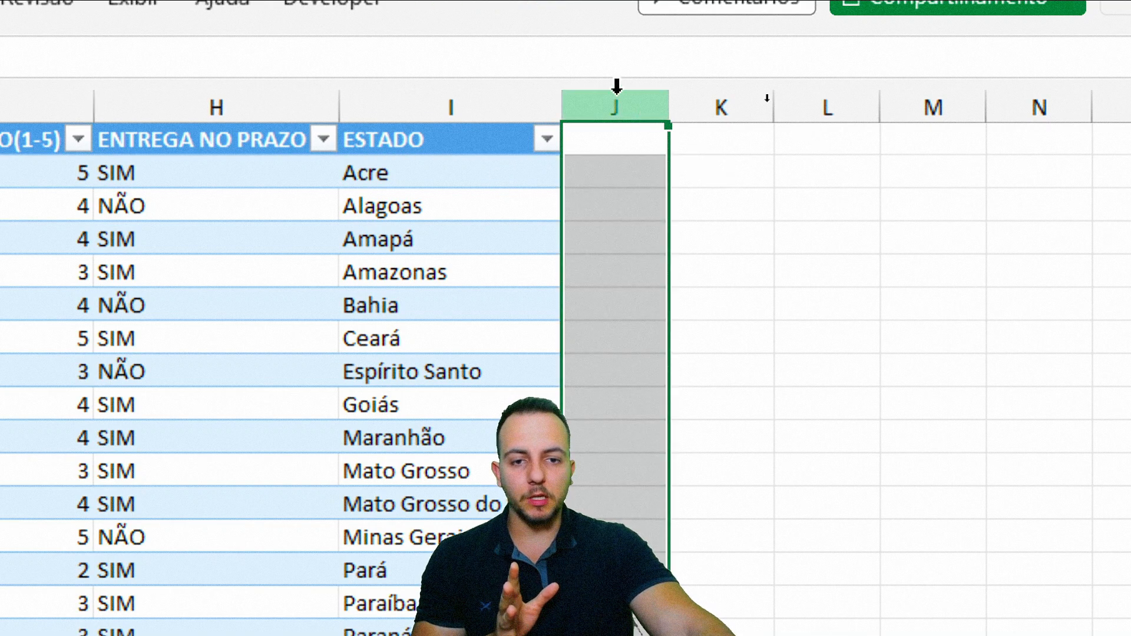
left_click(613, 139)
type("ATR")
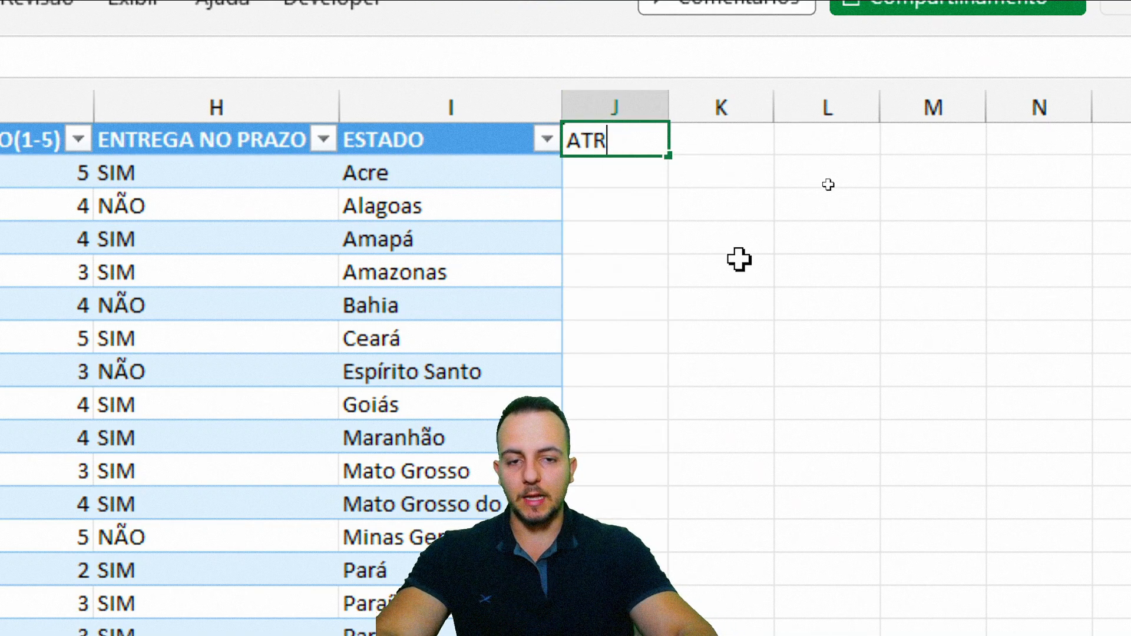
type("ASOS")
key("Return")
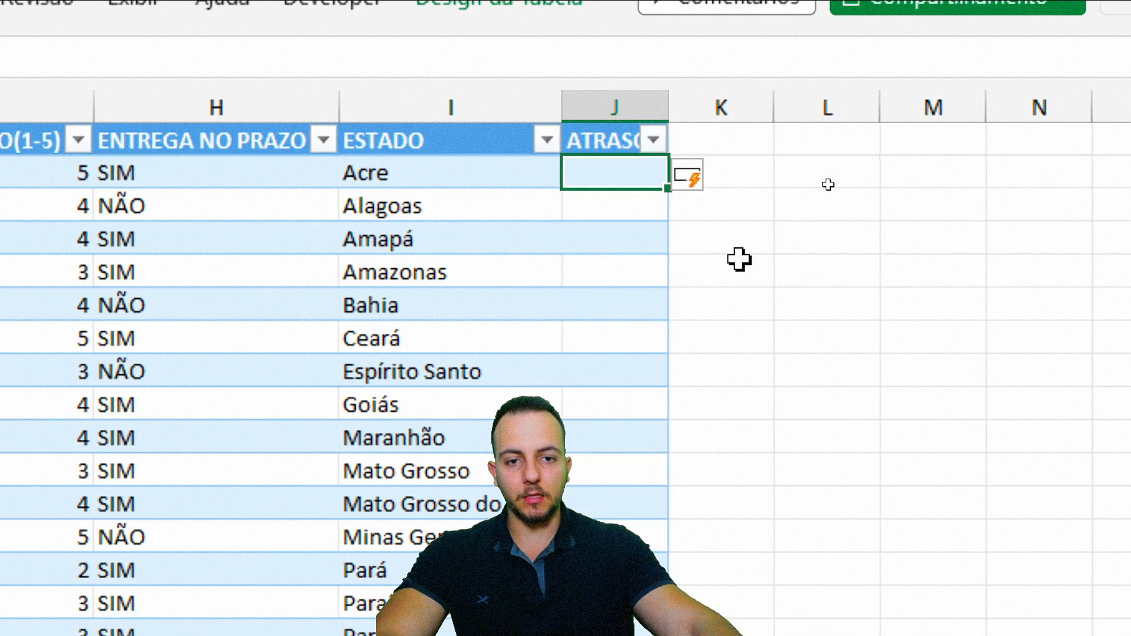
Widen the ATRASOS column and enter =SE([@[ENTREGA NO PRAZO]]="SIM";"";1) in cell J2 of the DADOS sheet
left_click_drag(669, 106, 798, 101)
type("=")
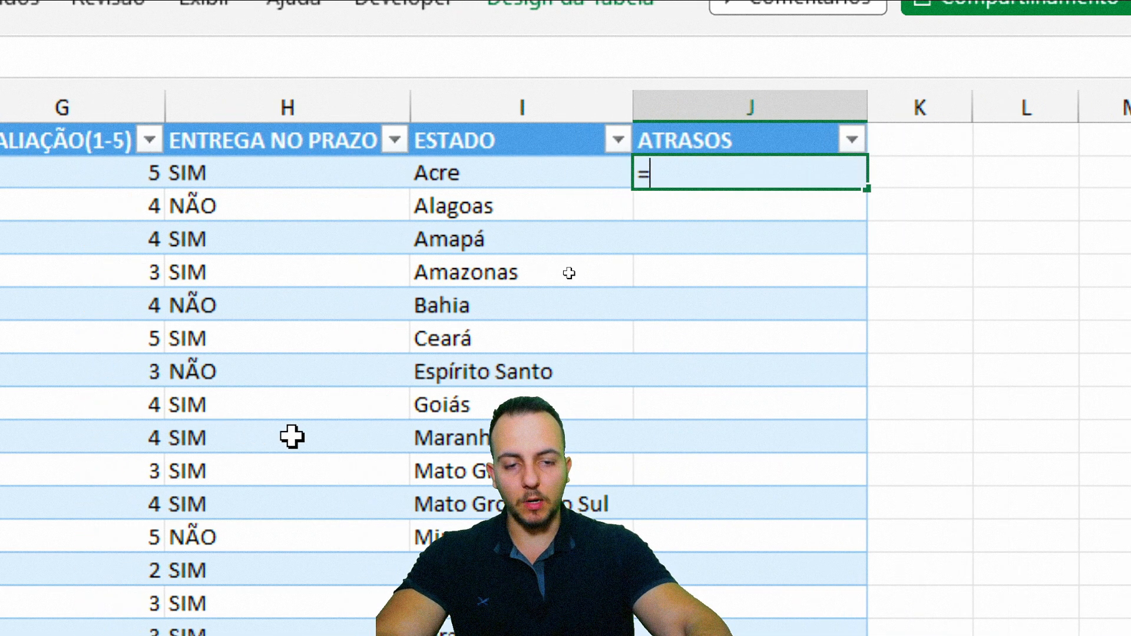
type("SE")
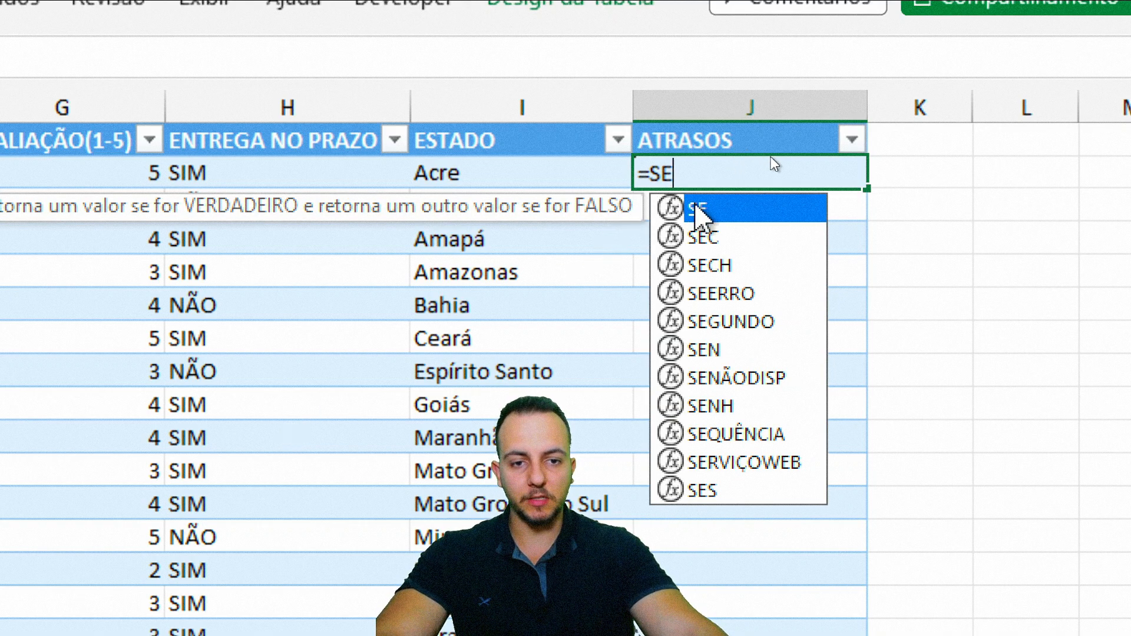
type("(")
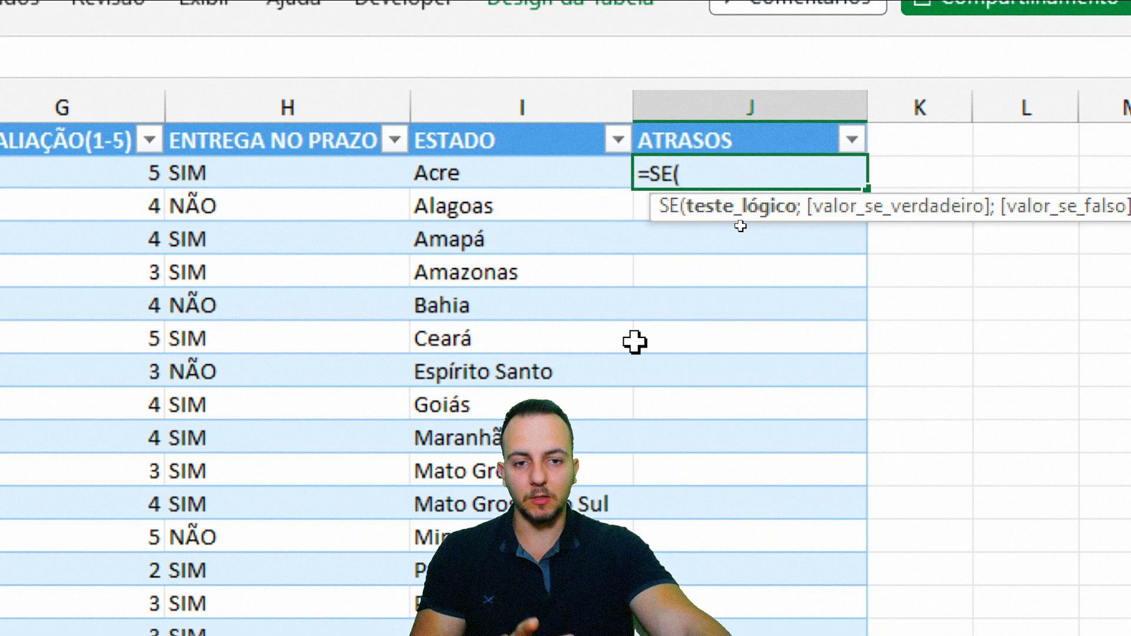
left_click(260, 185)
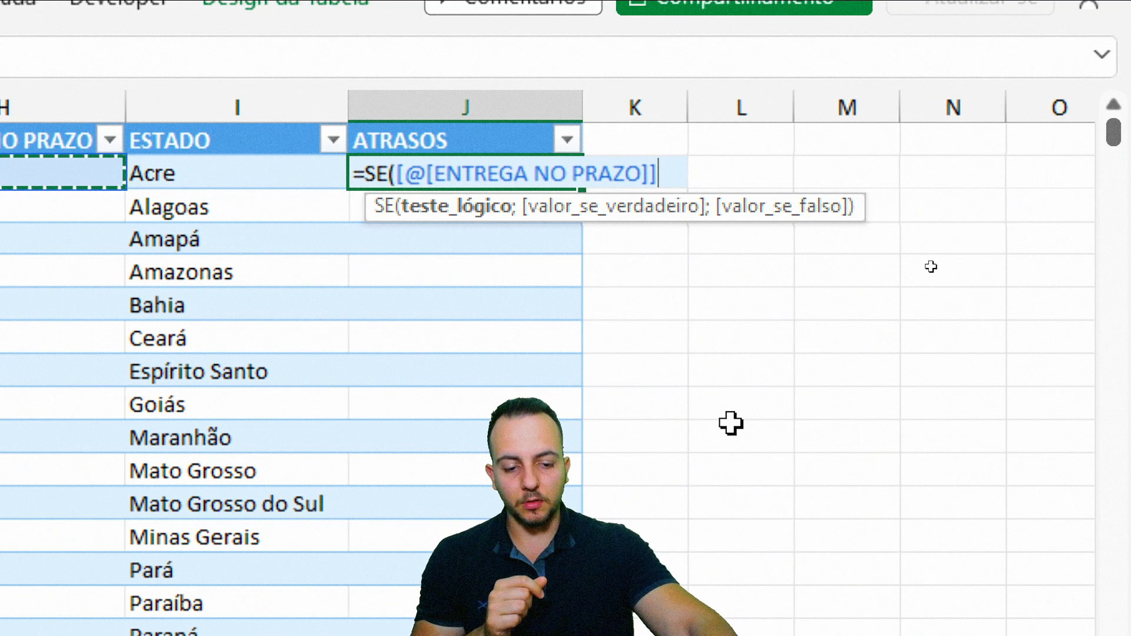
type("=")
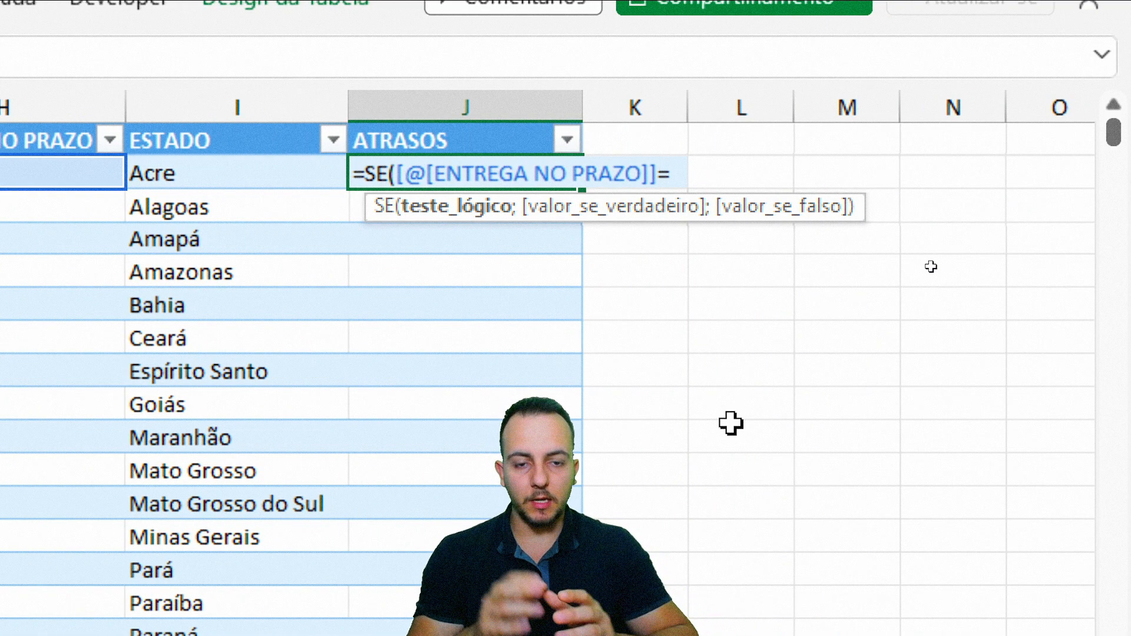
type("\"SIM\"")
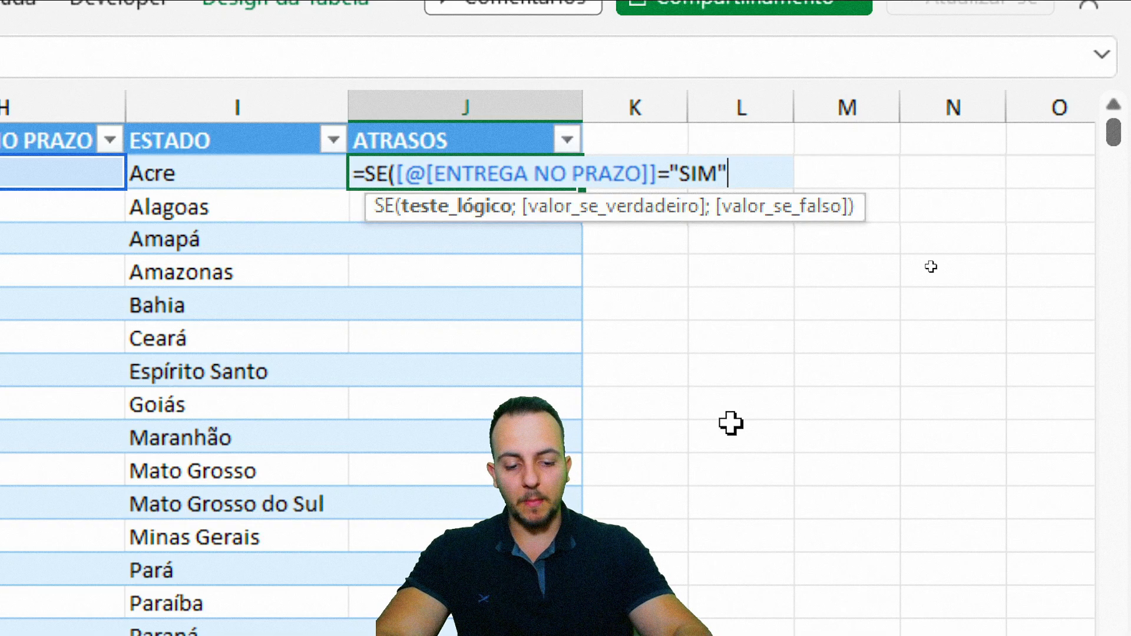
type(";")
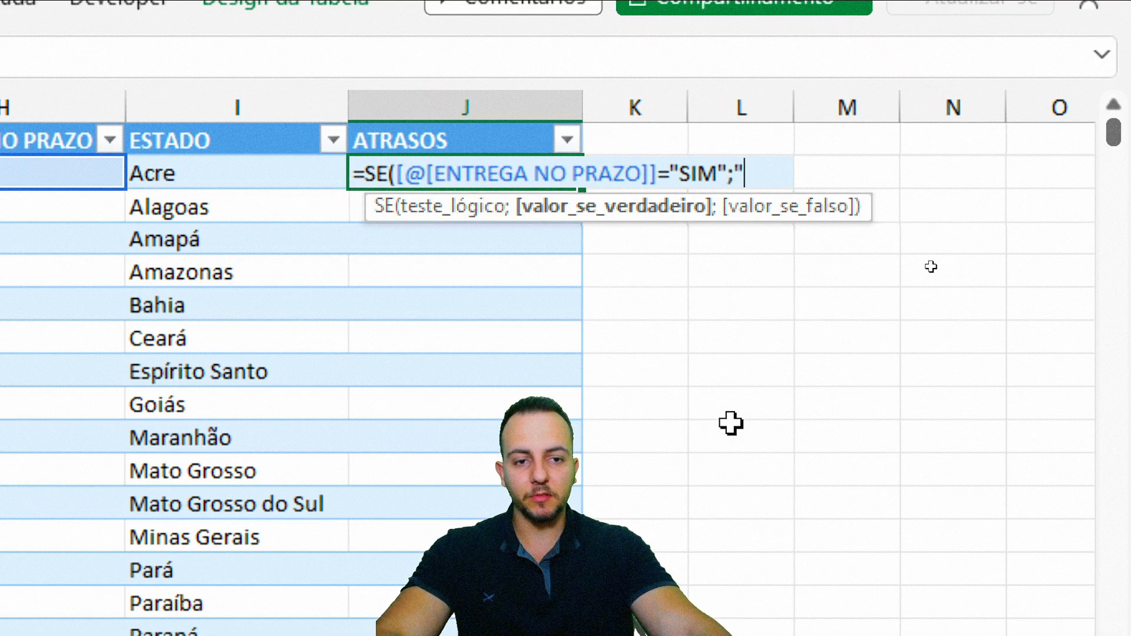
type("\"\";")
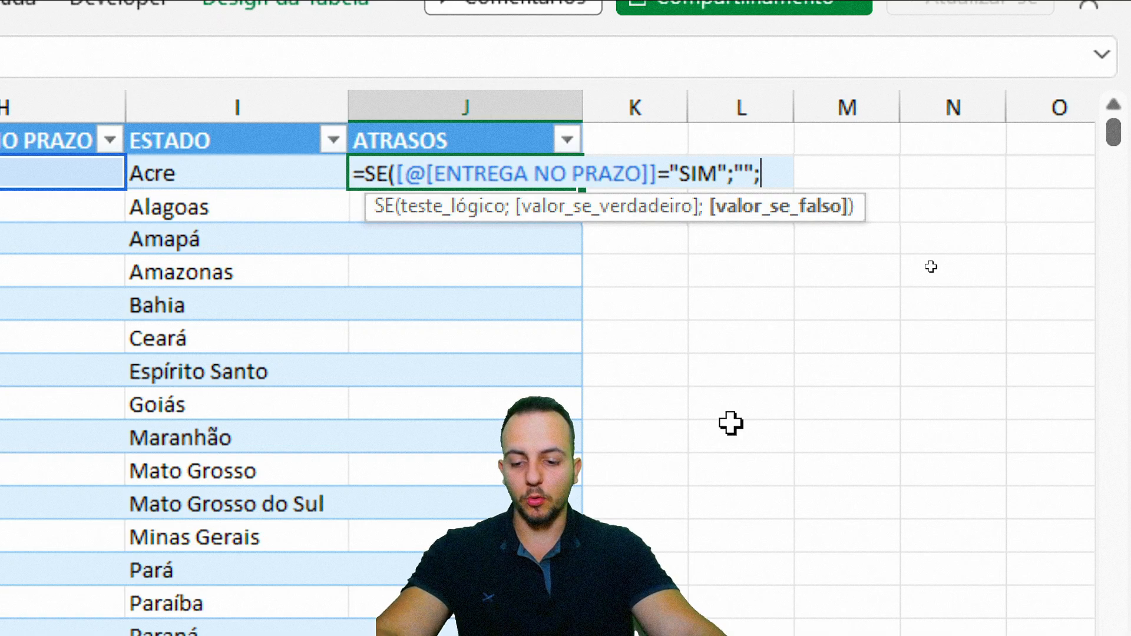
type("1")
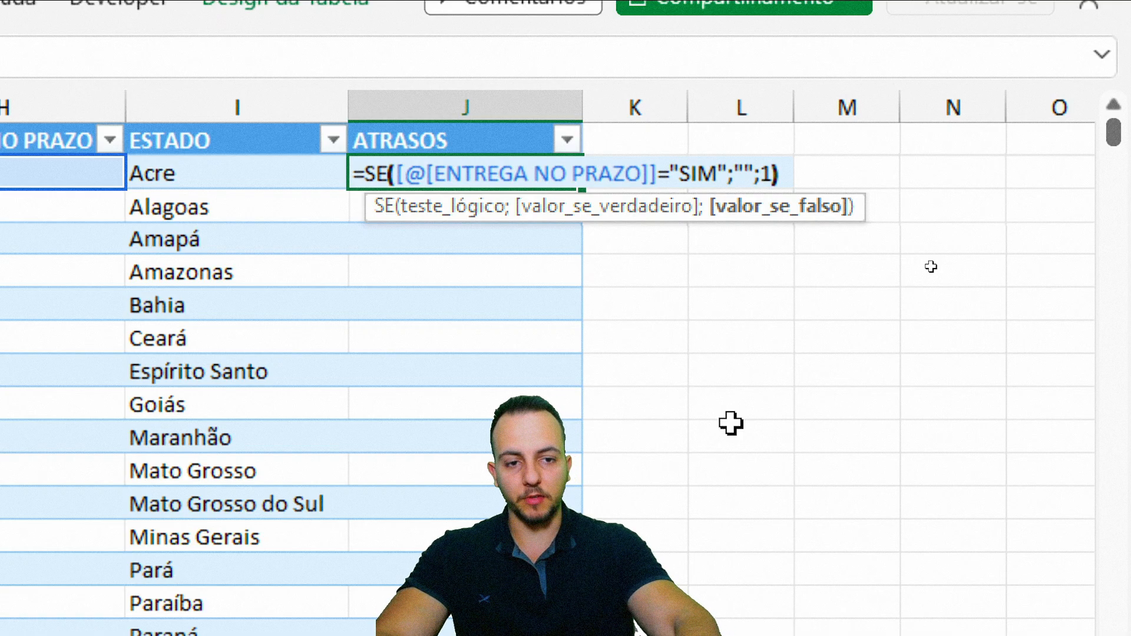
type(")")
key("Return")
Fill the J2 formula down through all rows of the ATRASOS column
key("Up")
mouse_move(599, 174)
left_mouse_down()
mouse_move(556, 170)
mouse_move(606, 213)
mouse_move(595, 179)
left_mouse_up()
left_click_drag(599, 330, 599, 250)
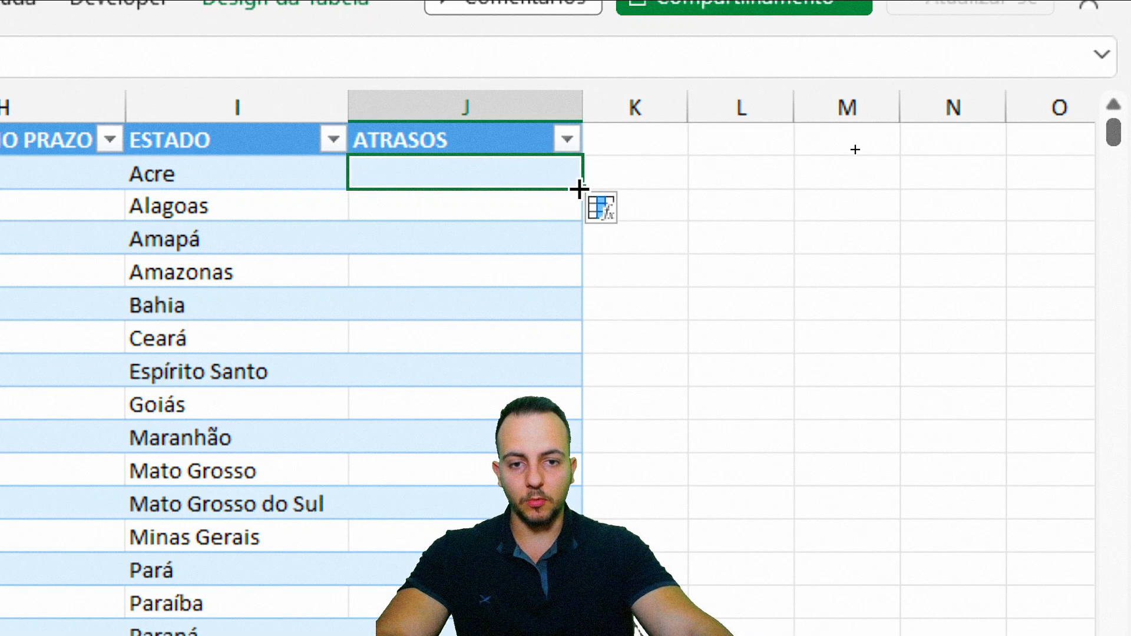
double_click(581, 189)
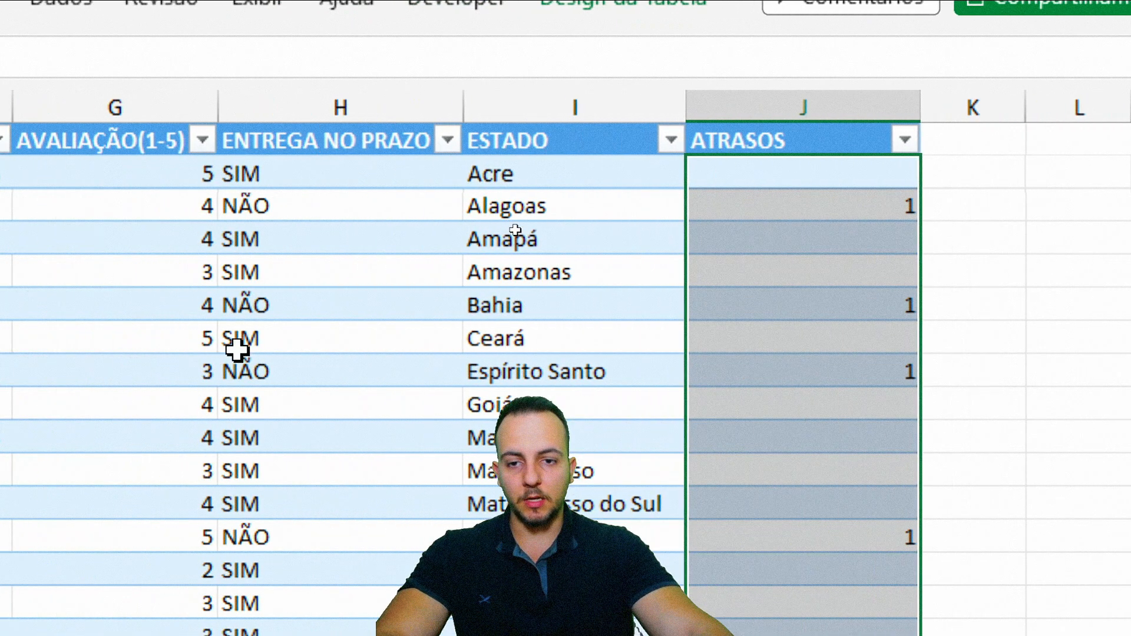
Compare the SIM and NÃO entries in ENTREGA NO PRAZO with the corresponding cells of the ATRASOS column
left_click(239, 348)
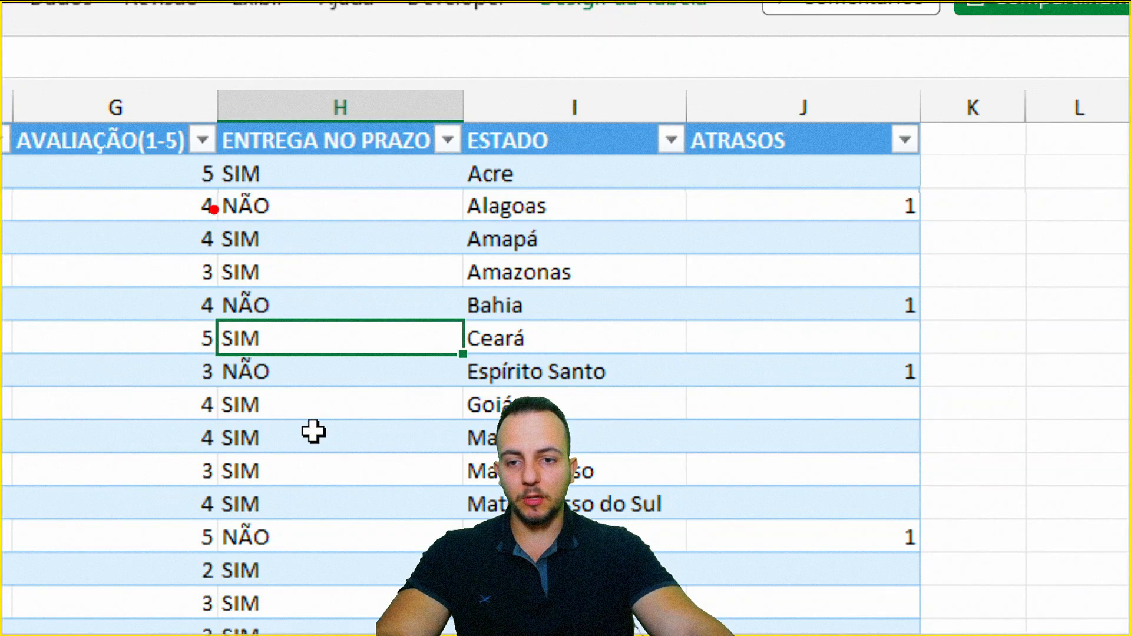
mouse_move(214, 188)
left_mouse_down()
mouse_move(311, 225)
mouse_move(389, 275)
left_mouse_up()
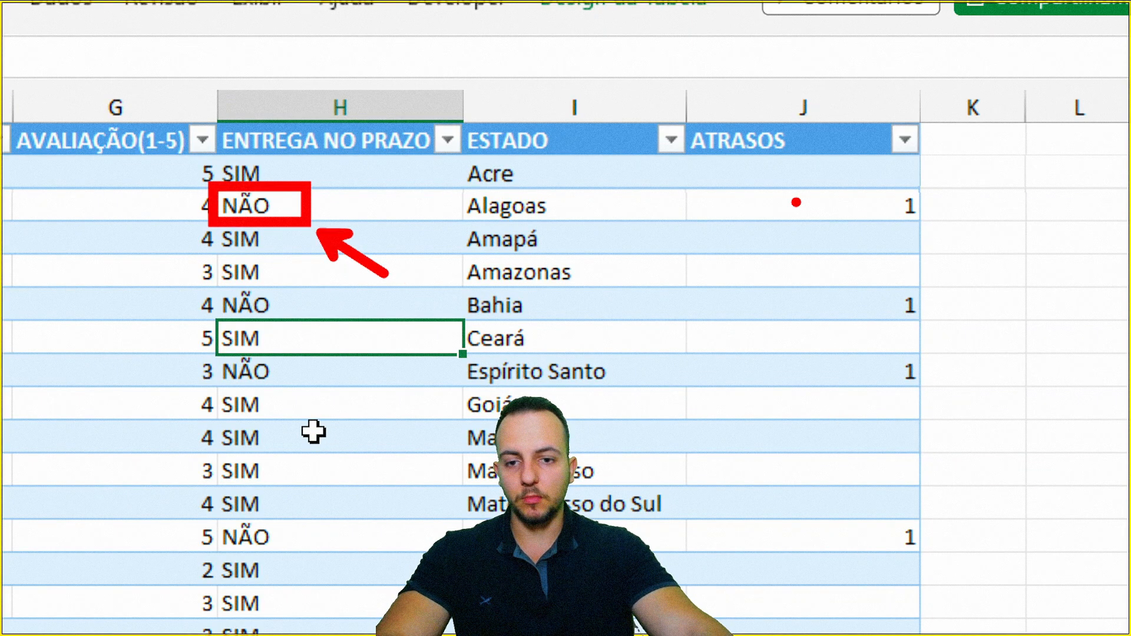
left_click_drag(863, 187, 942, 225)
left_click_drag(976, 194, 1029, 173)
key("ctrl+z")
key("ctrl+z")
key("ctrl+z")
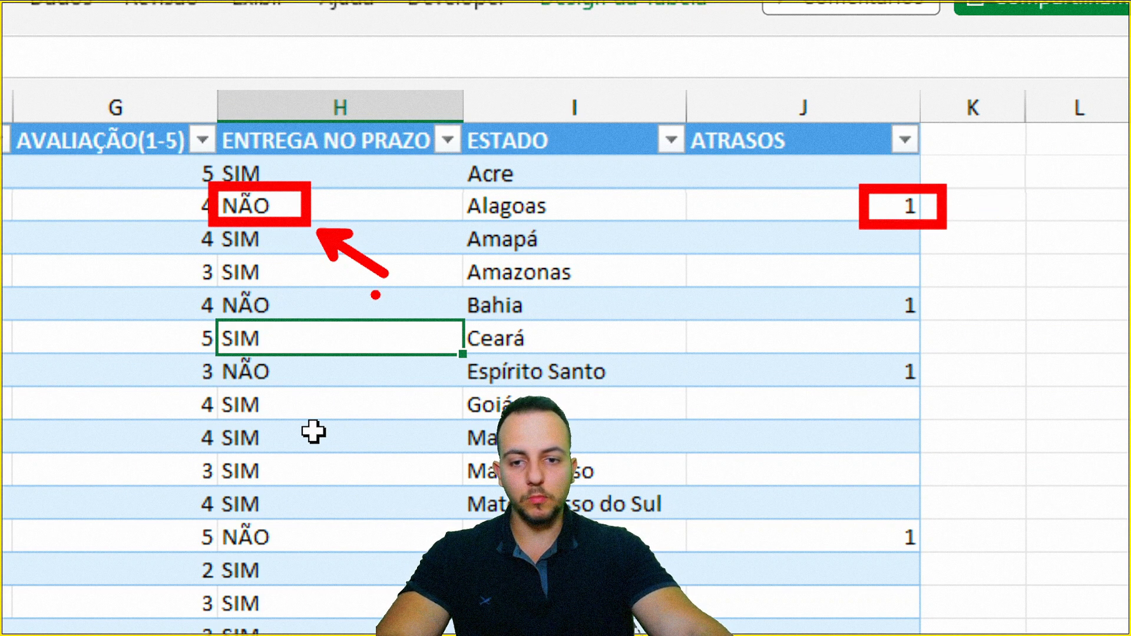
key("ctrl+z")
mouse_move(932, 266)
left_mouse_down()
mouse_move(898, 328)
mouse_move(934, 268)
left_mouse_up()
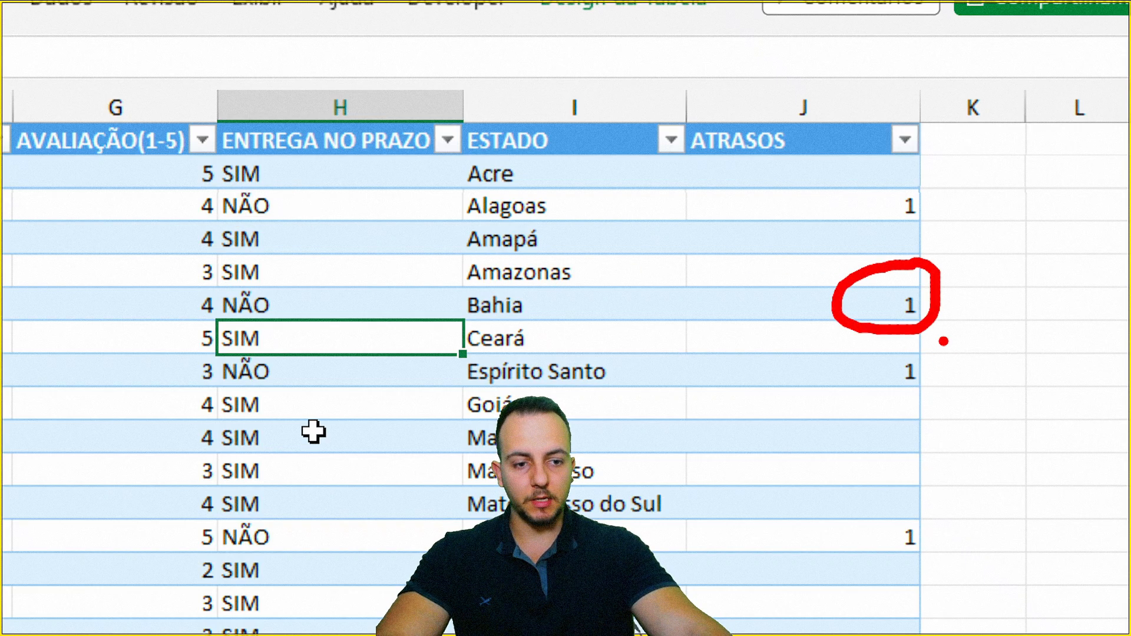
left_click_drag(945, 341, 863, 363)
key("ctrl+z")
key("ctrl+z")
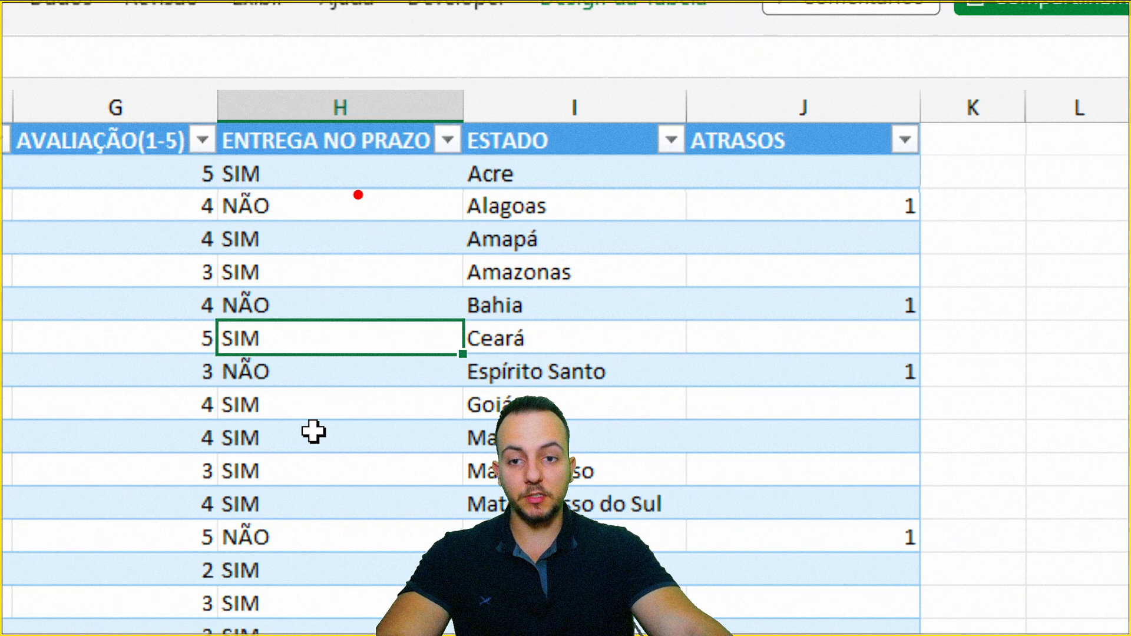
mouse_move(218, 153)
left_mouse_down()
mouse_move(929, 189)
mouse_move(769, 167)
left_mouse_up()
key("ctrl+z")
mouse_move(914, 245)
left_mouse_down()
mouse_move(801, 243)
mouse_move(936, 245)
left_mouse_up()
left_click_drag(908, 273, 793, 274)
left_click_drag(902, 341, 808, 348)
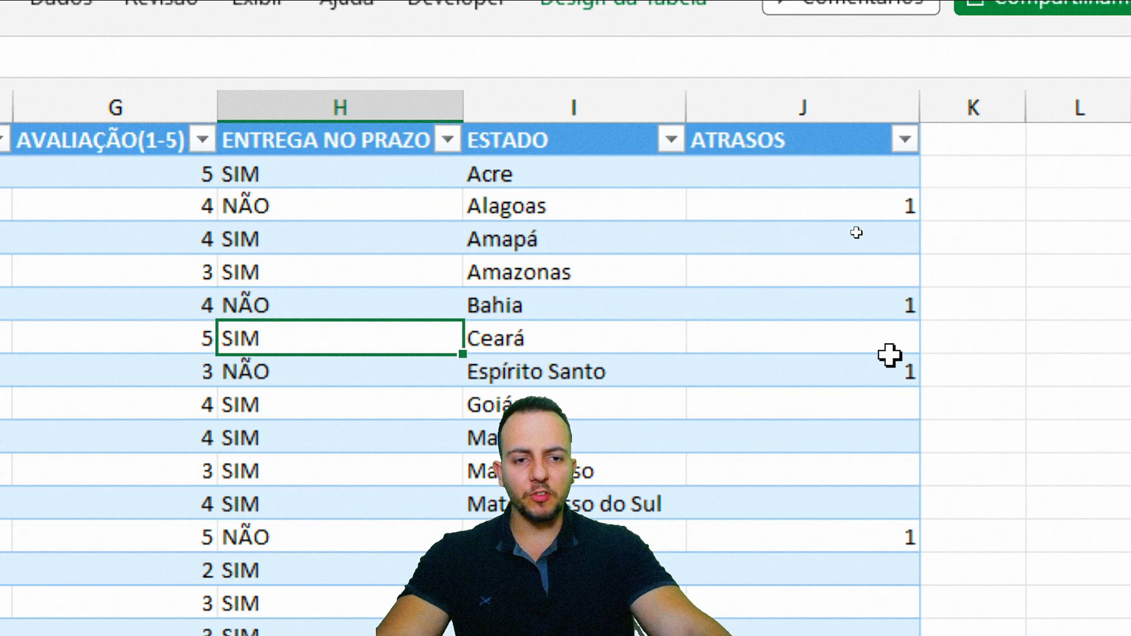
Change the J2 formula to =SE([@[ENTREGA NO PRAZO]]="SIM";0;1) and fill it down the ATRASOS column
left_click(654, 172)
double_click(654, 172)
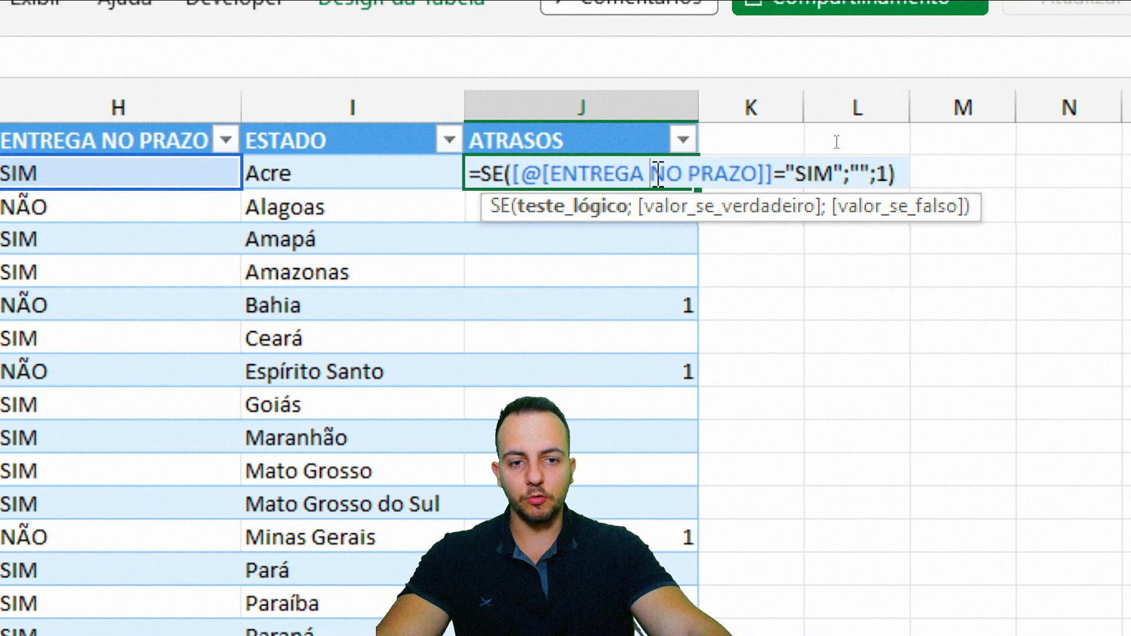
left_click(859, 173)
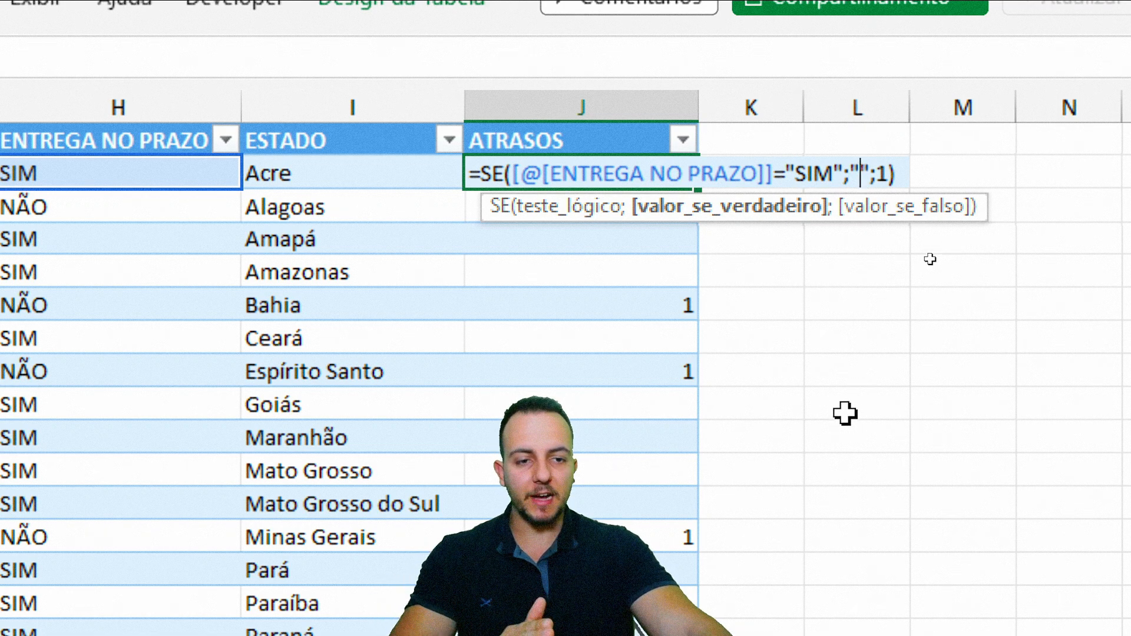
key("Delete")
key("BackSpace")
type("0")
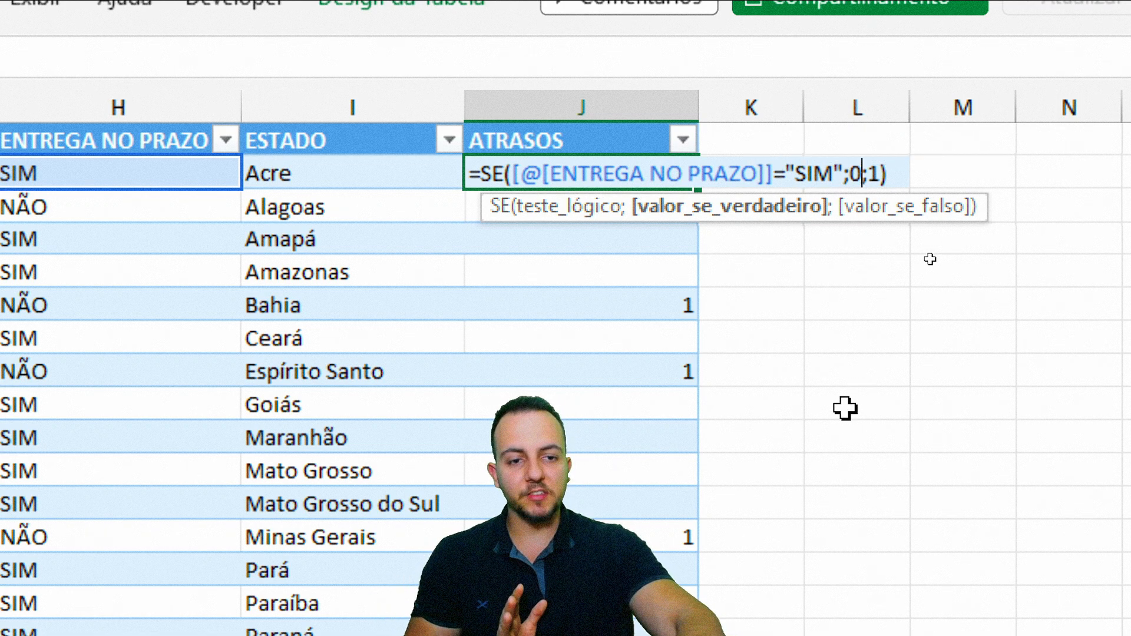
key("Return")
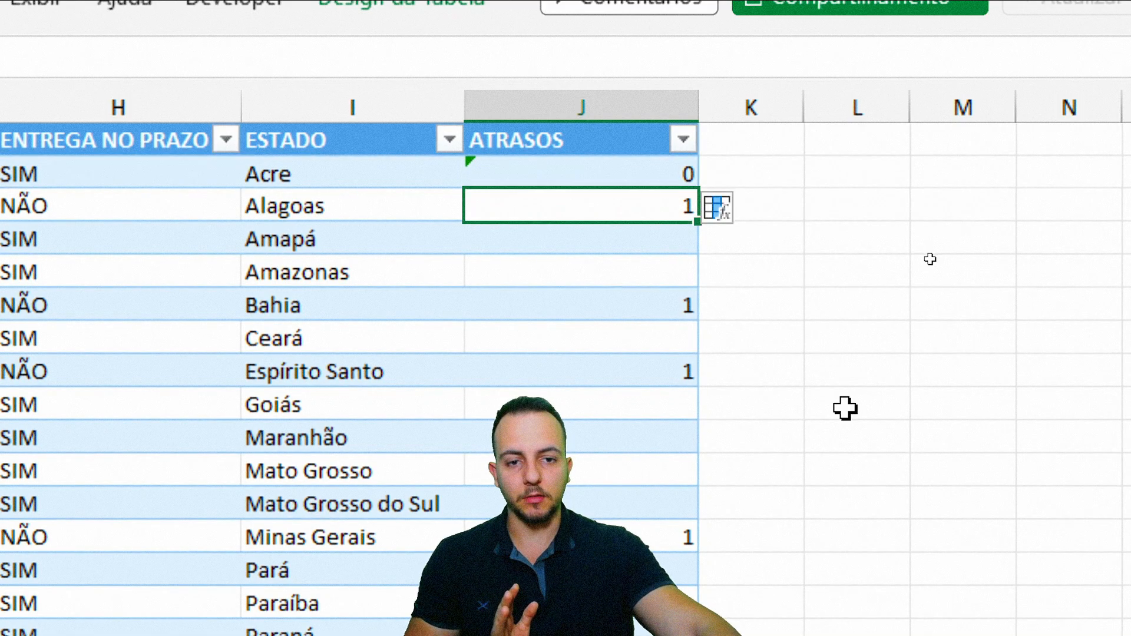
left_click(687, 168)
double_click(699, 192)
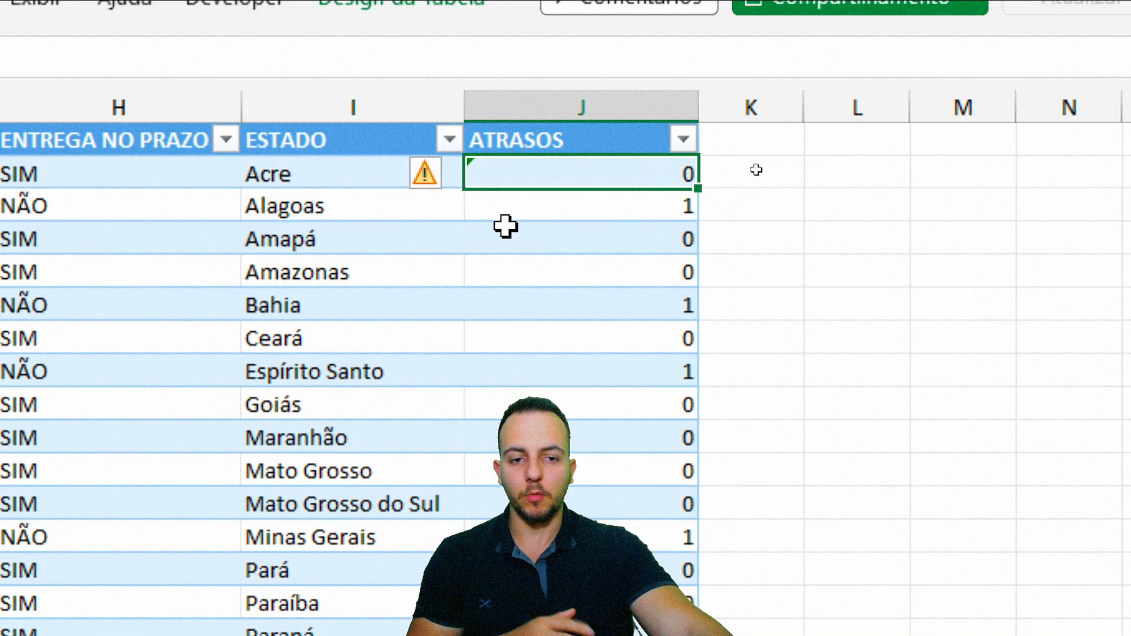
Insert a PivotTable from Tabela2 at cell G3 of the existing ANÁLISES sheet, with ESTADO as its rows
scroll(141, 323, "left", 3)
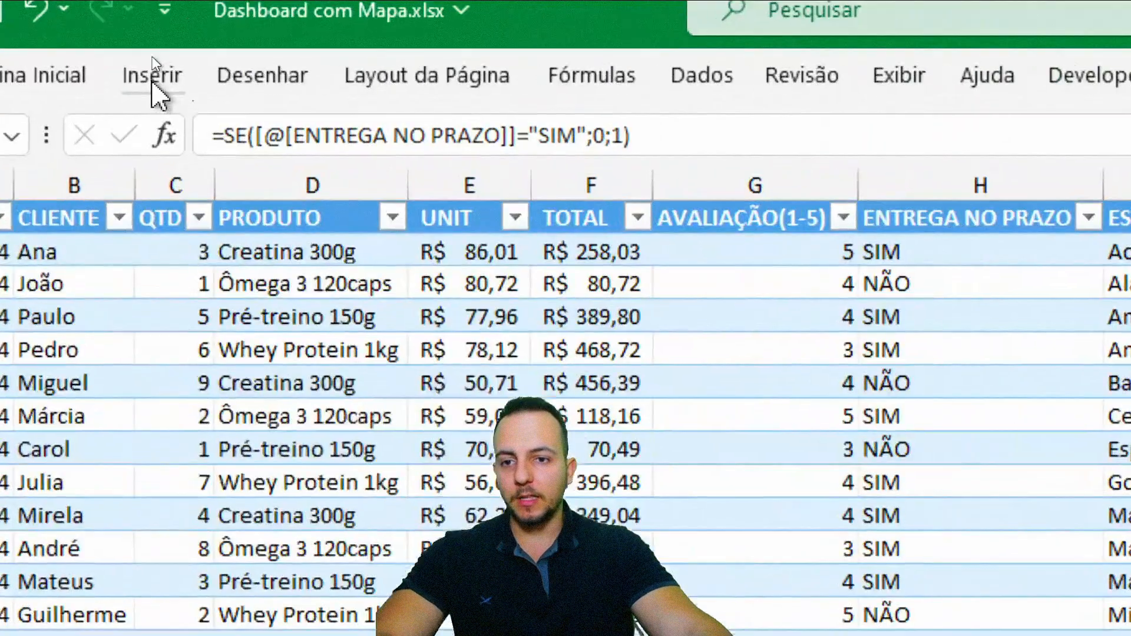
left_click(147, 72)
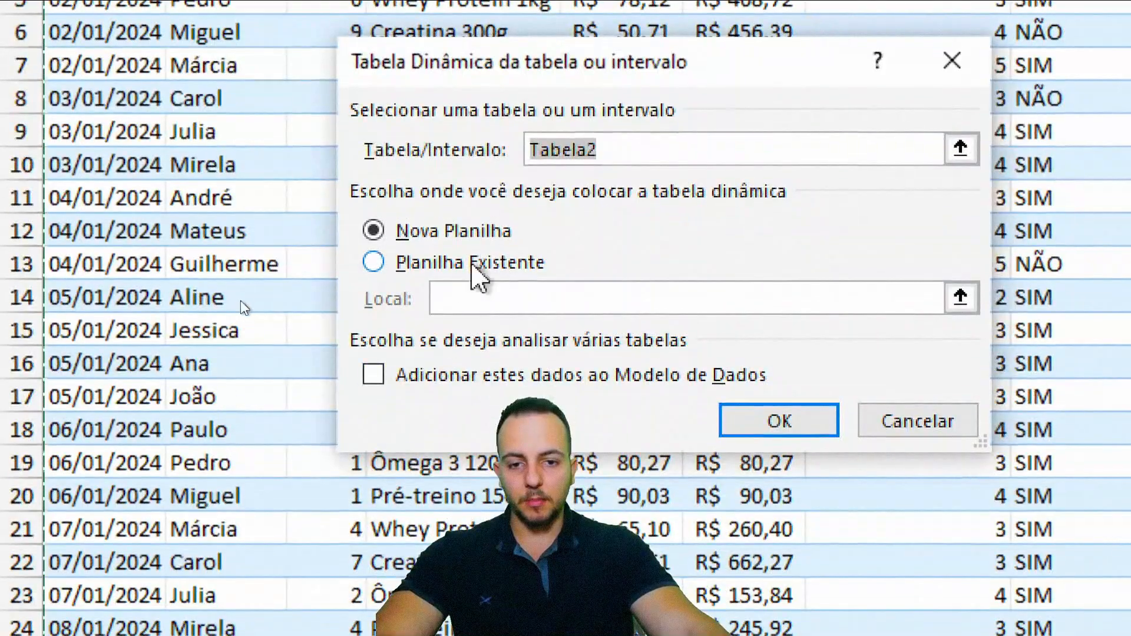
left_click(471, 262)
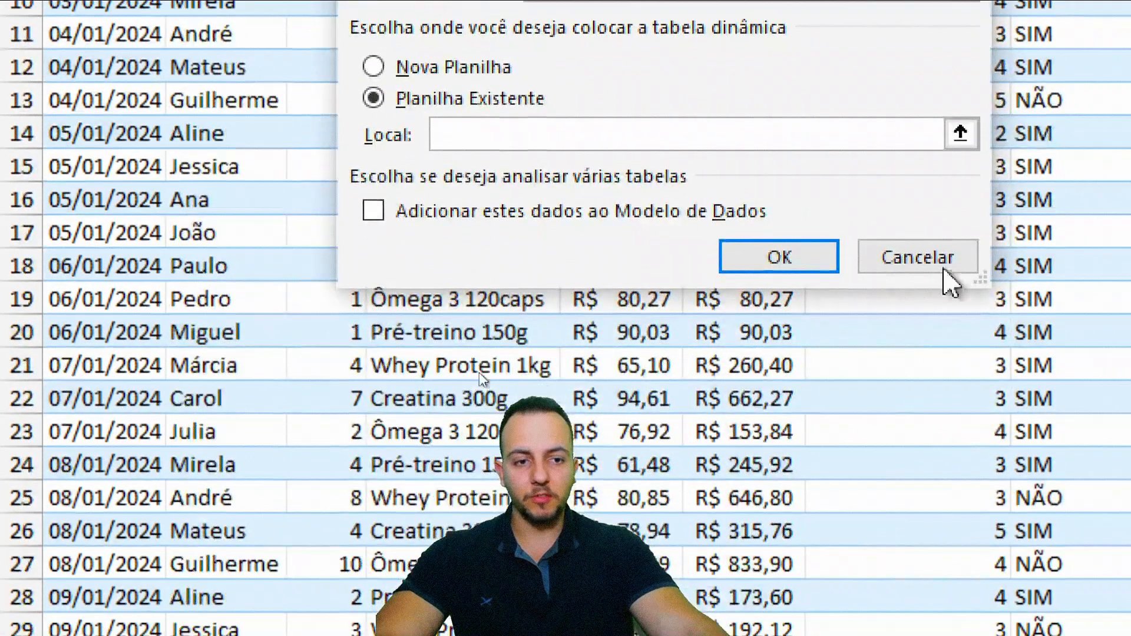
left_click(946, 137)
left_click(372, 576)
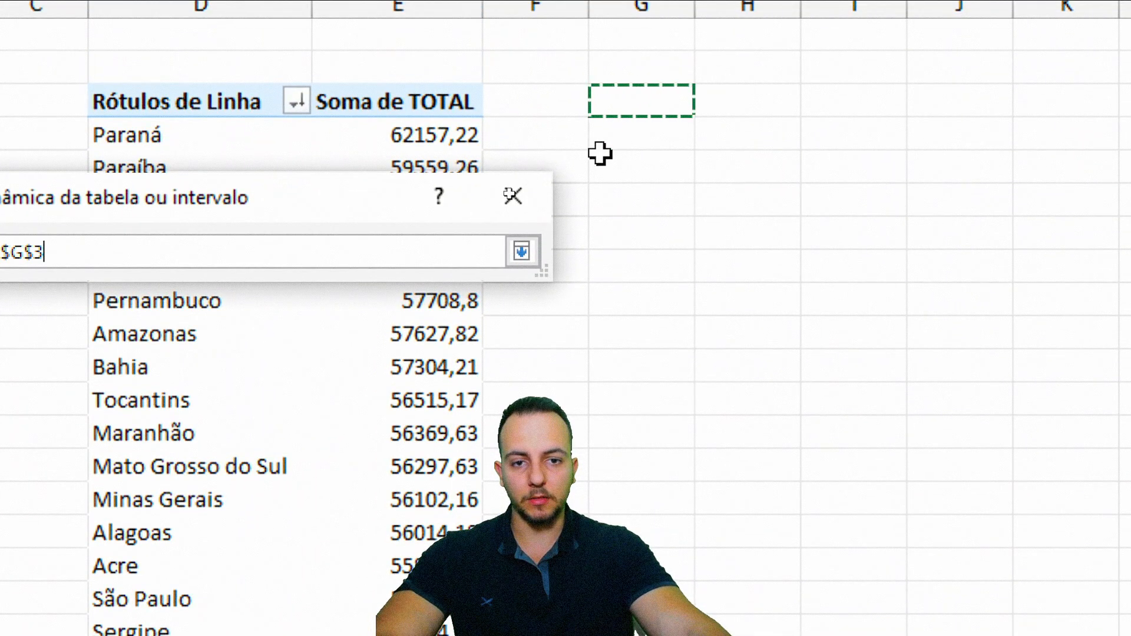
left_click(521, 251)
left_click(388, 556)
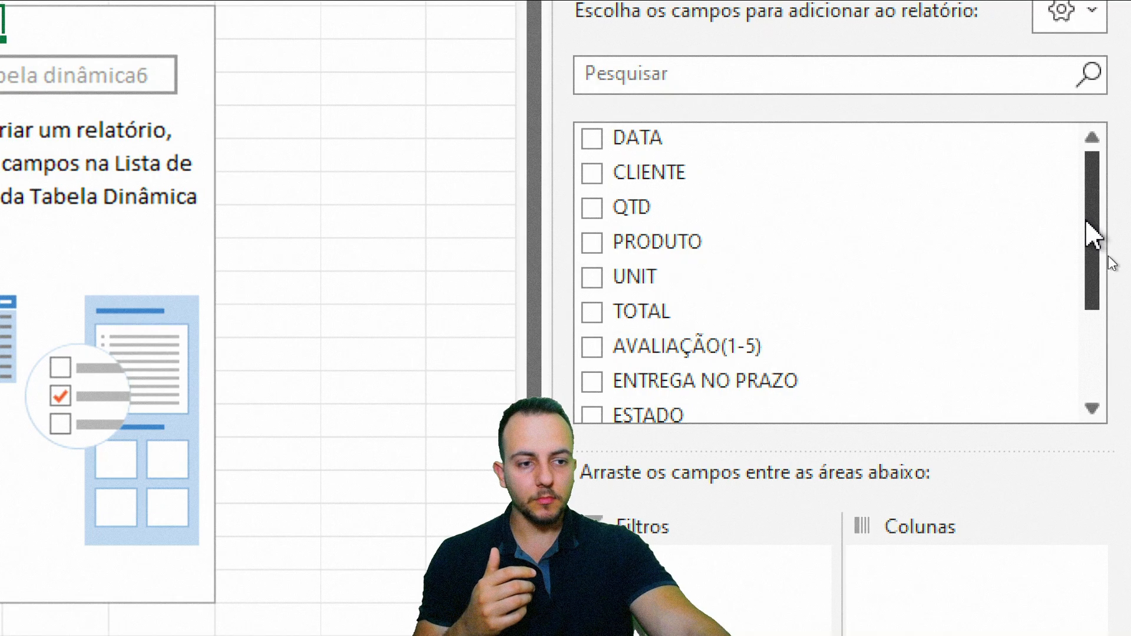
left_click_drag(1088, 223, 1087, 312)
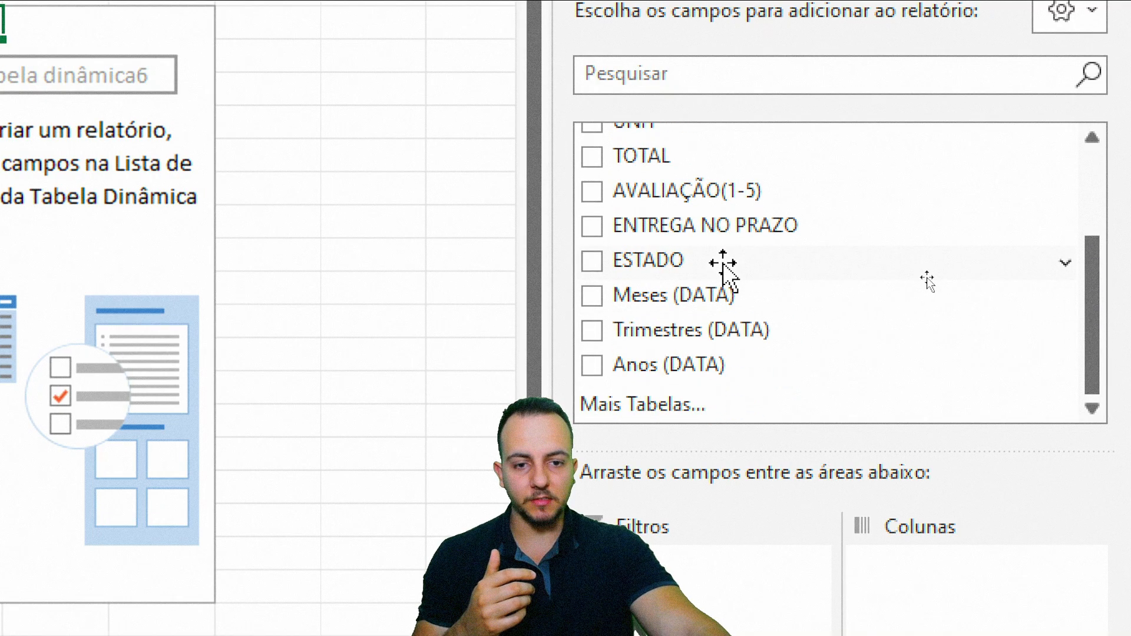
left_click_drag(687, 268, 665, 508)
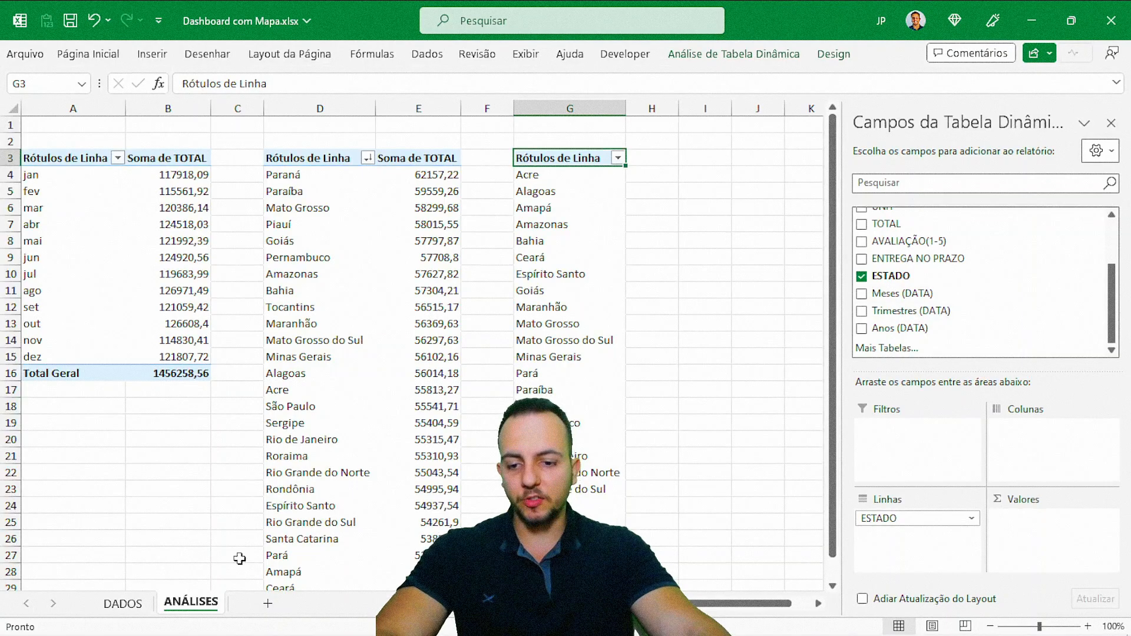
Refresh all PivotTables and add the ATRASOS field as summed values to the ESTADO PivotTable at G3 on ANÁLISES
left_click(122, 603)
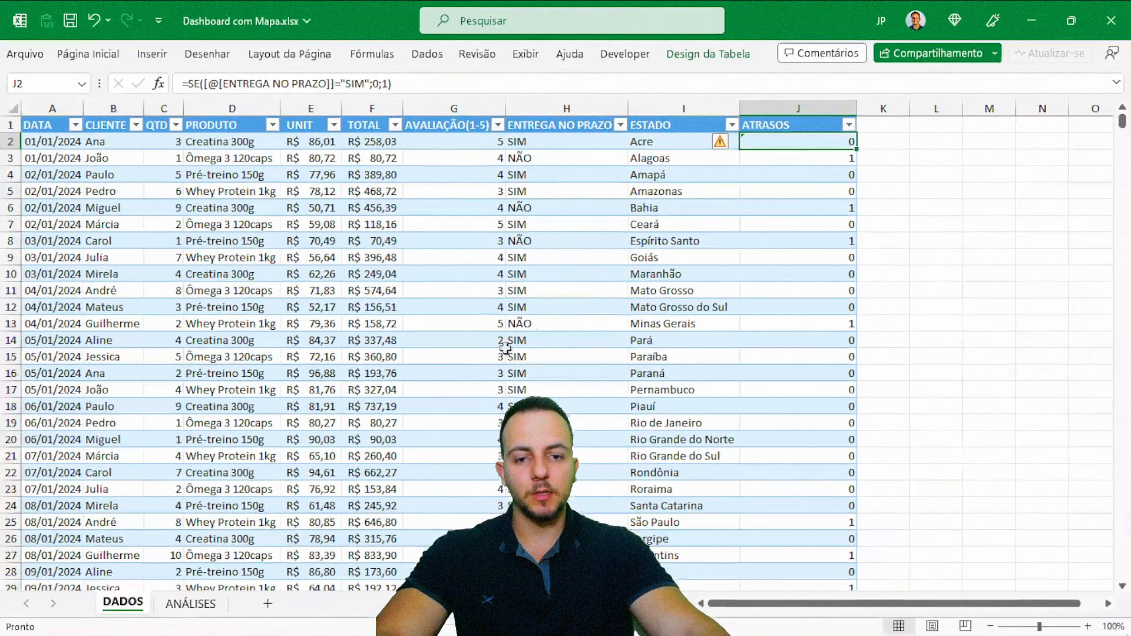
left_click(190, 604)
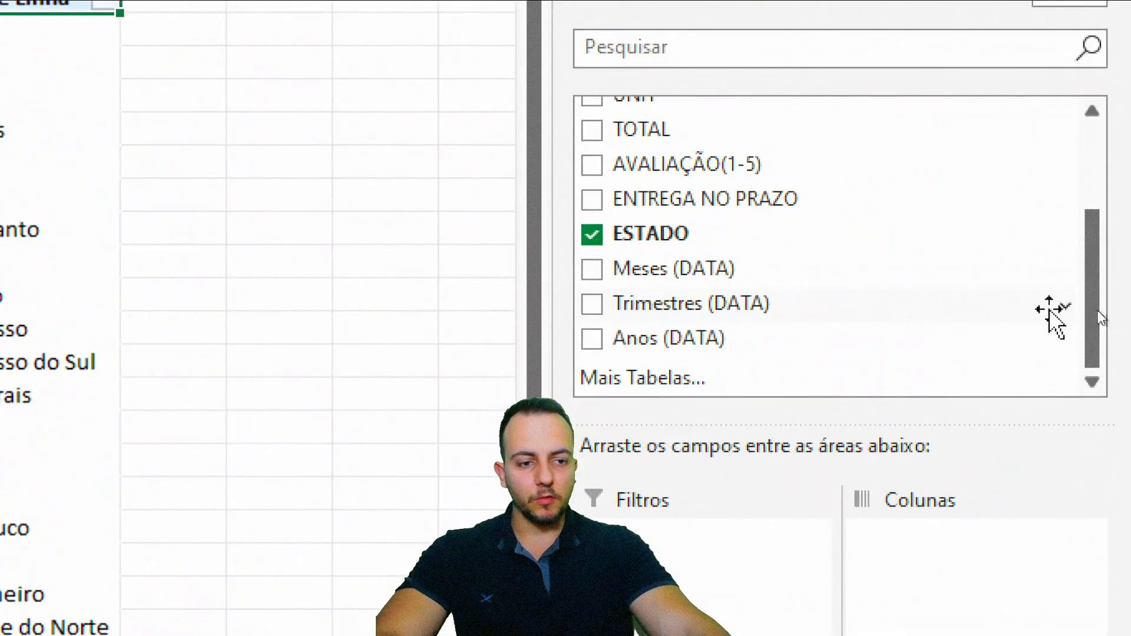
scroll(1108, 303, "up", 2)
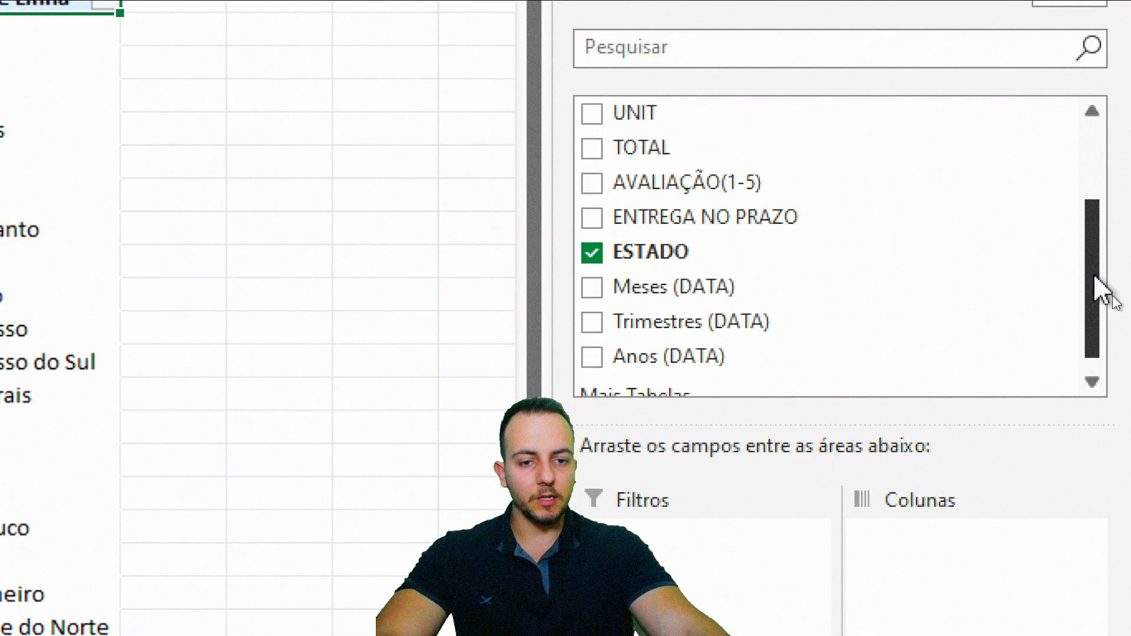
scroll(1108, 306, "down", 2)
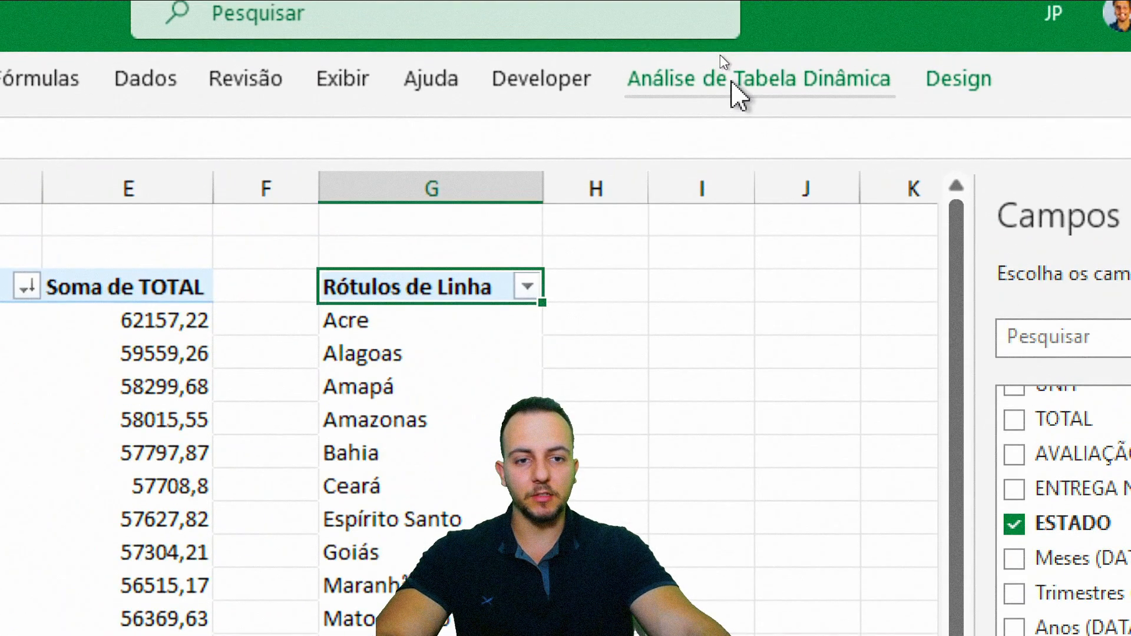
left_click(745, 86)
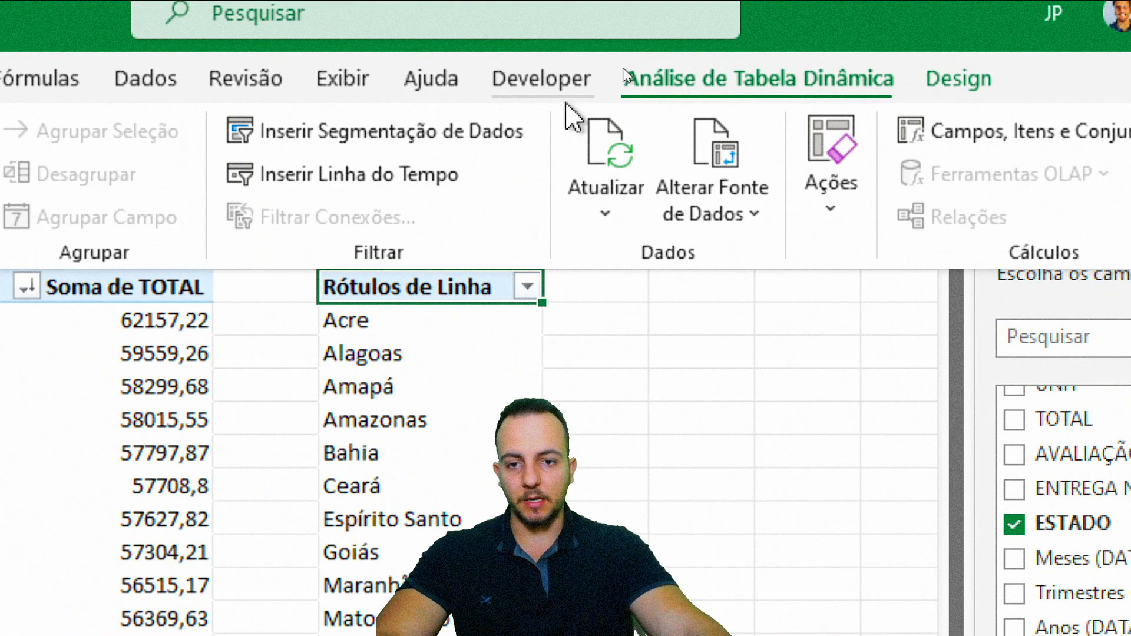
left_click(594, 203)
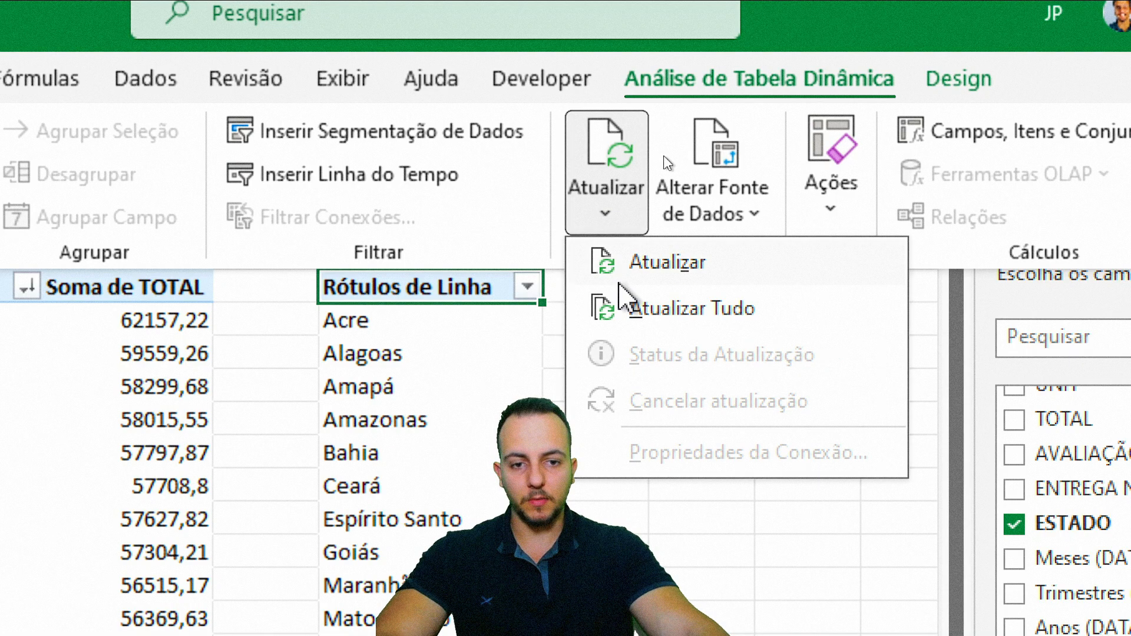
left_click(619, 311)
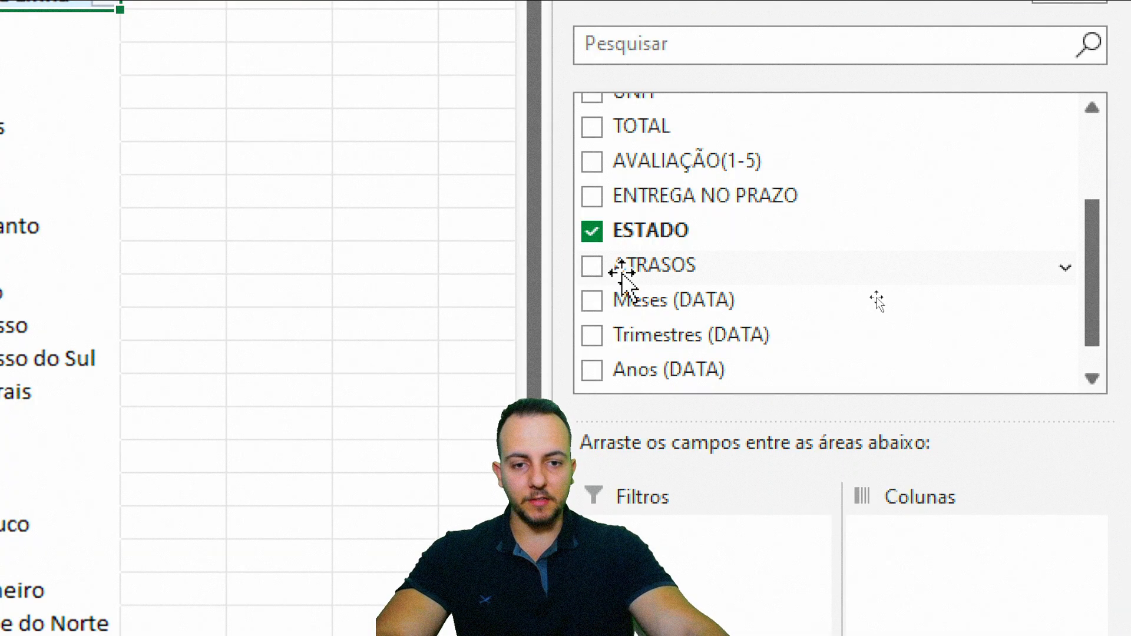
left_click_drag(621, 272, 981, 577)
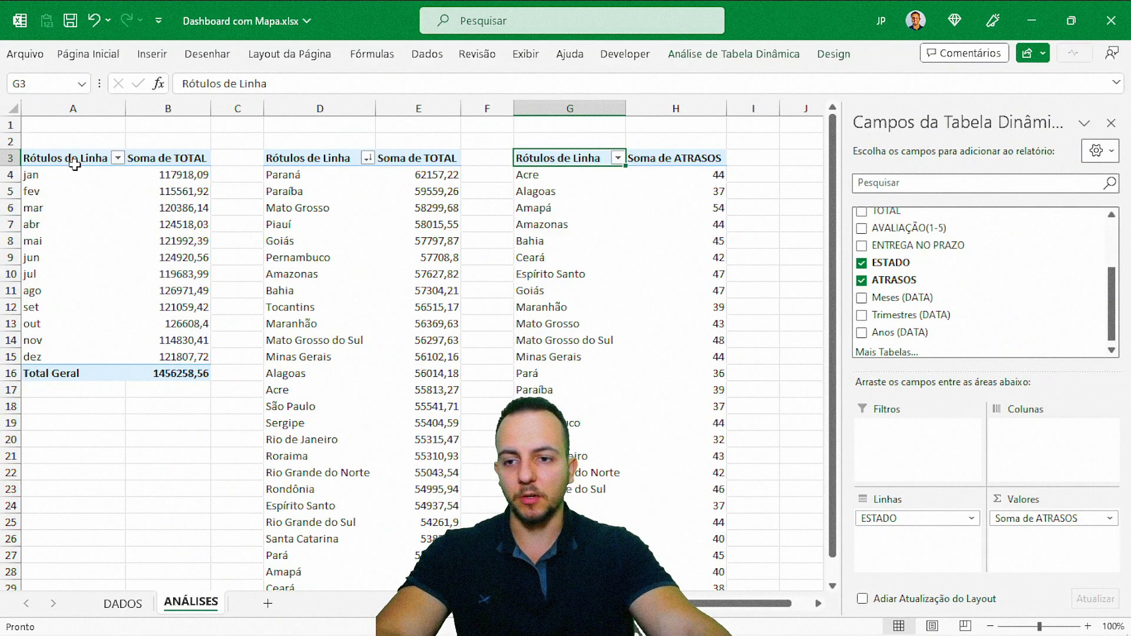
Add a new worksheet after ANÁLISES and name it DASHBOARD
left_click(74, 164)
left_click(152, 128)
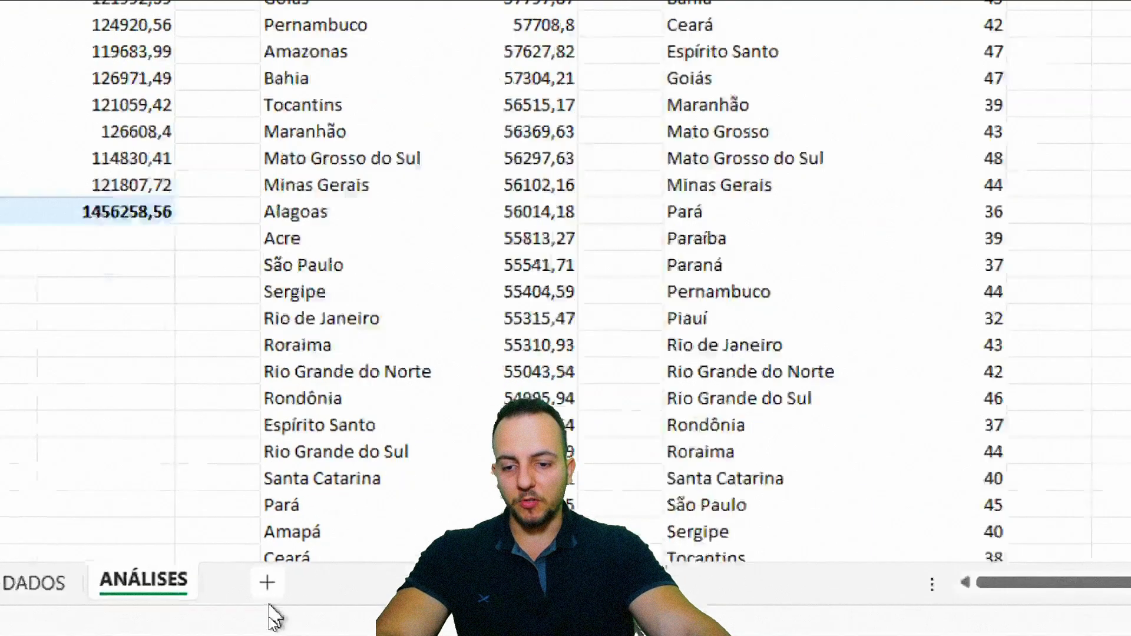
left_click(267, 570)
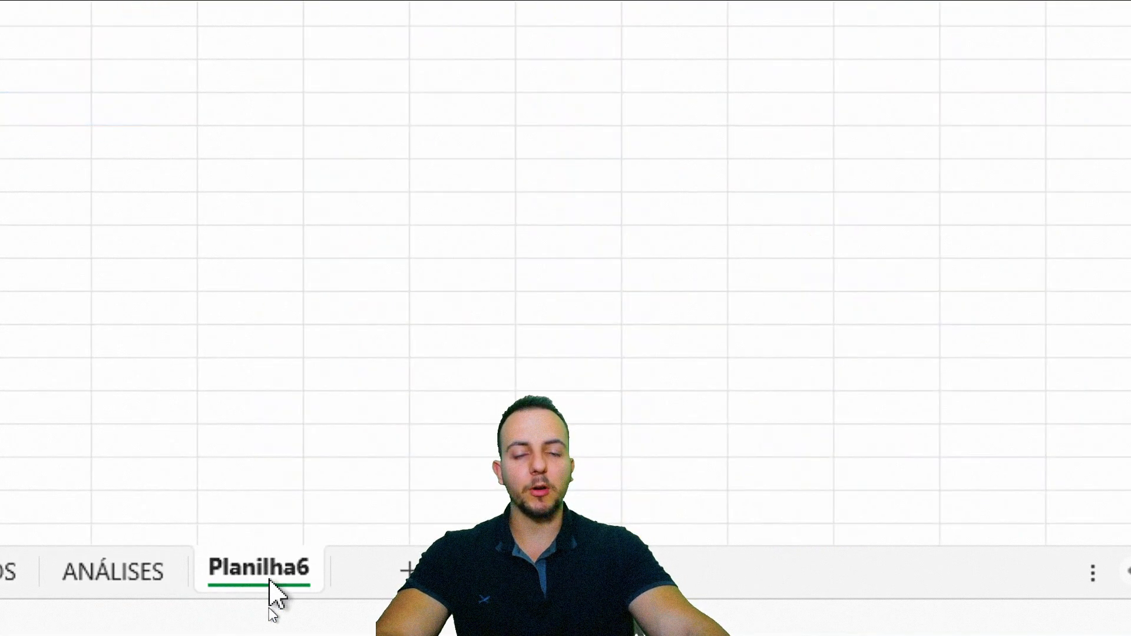
right_click(270, 580)
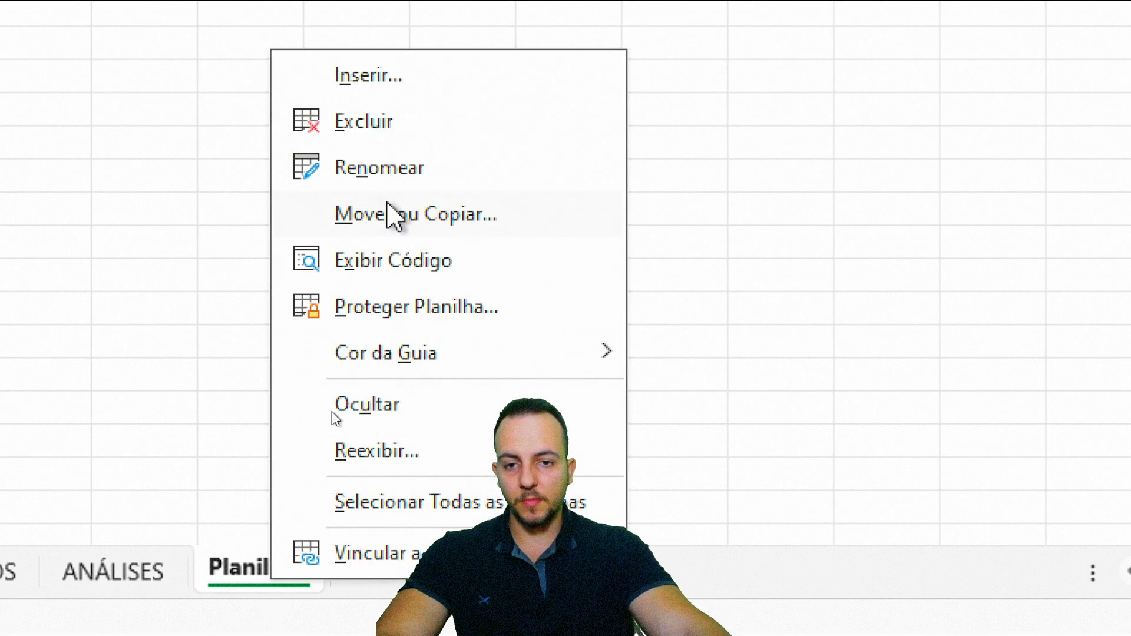
left_click(412, 167)
type("DASHBOARD")
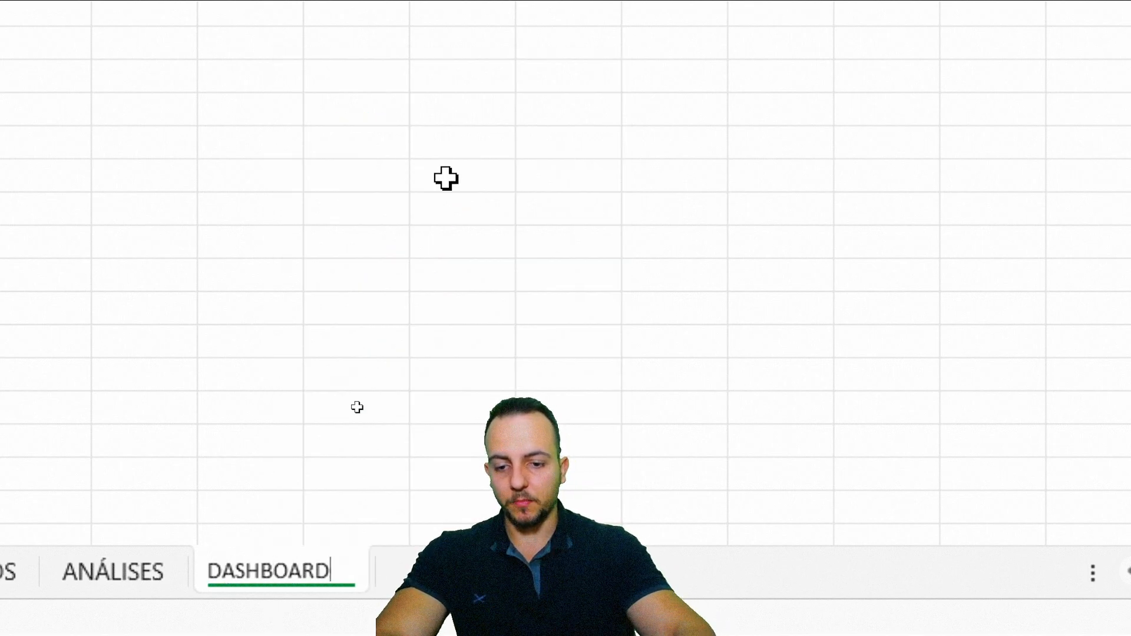
key("Return")
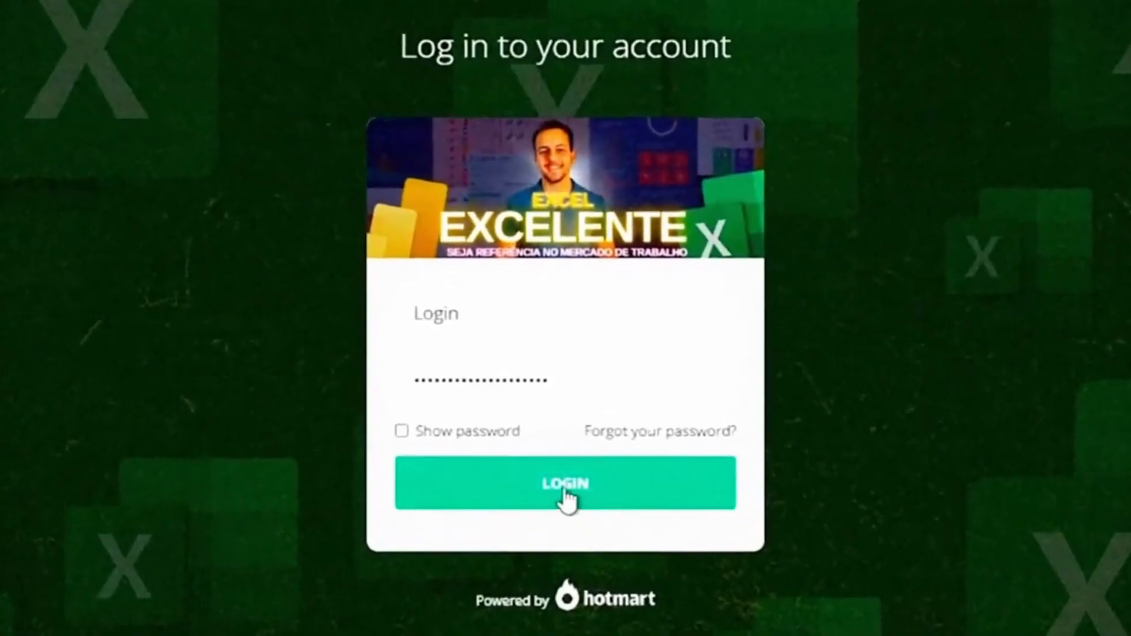
left_click(566, 474)
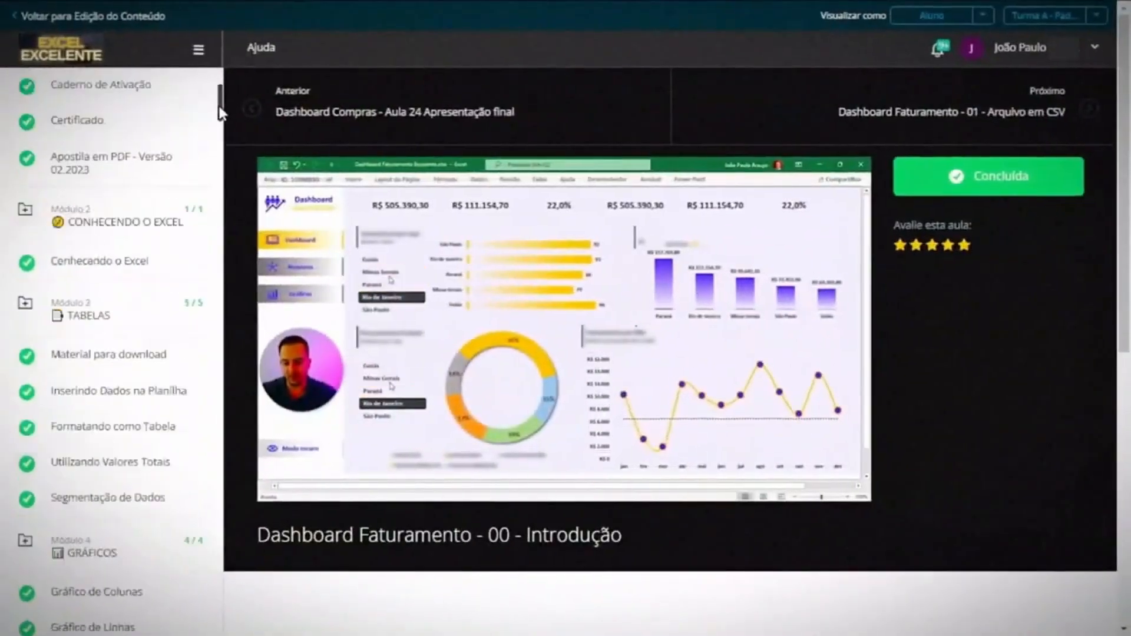
left_click_drag(218, 105, 220, 356)
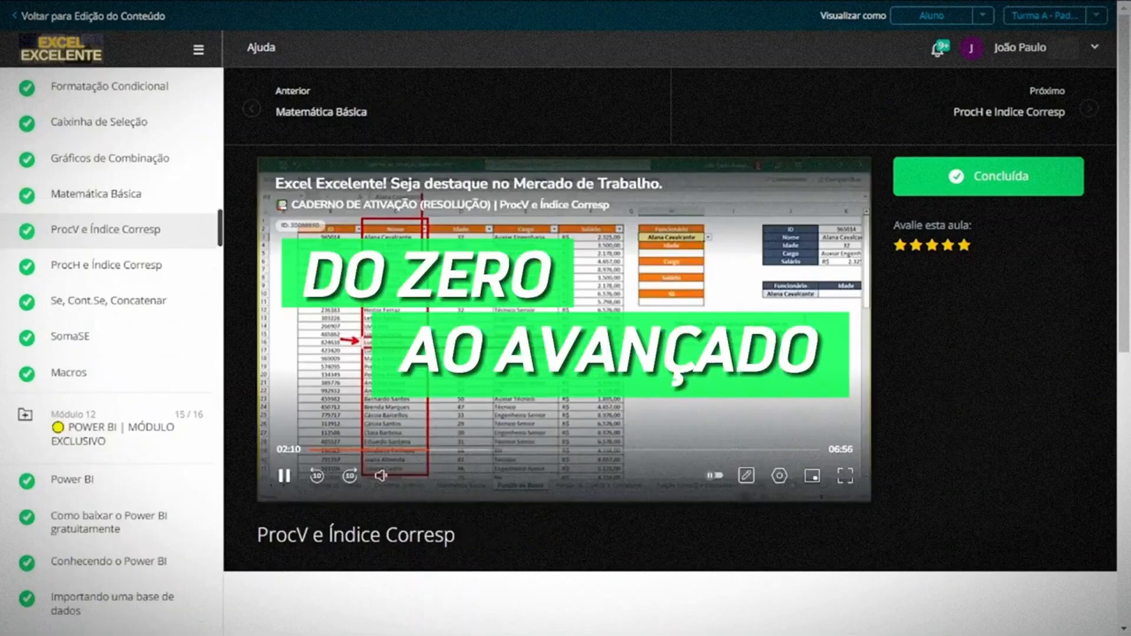
left_click_drag(221, 236, 217, 271)
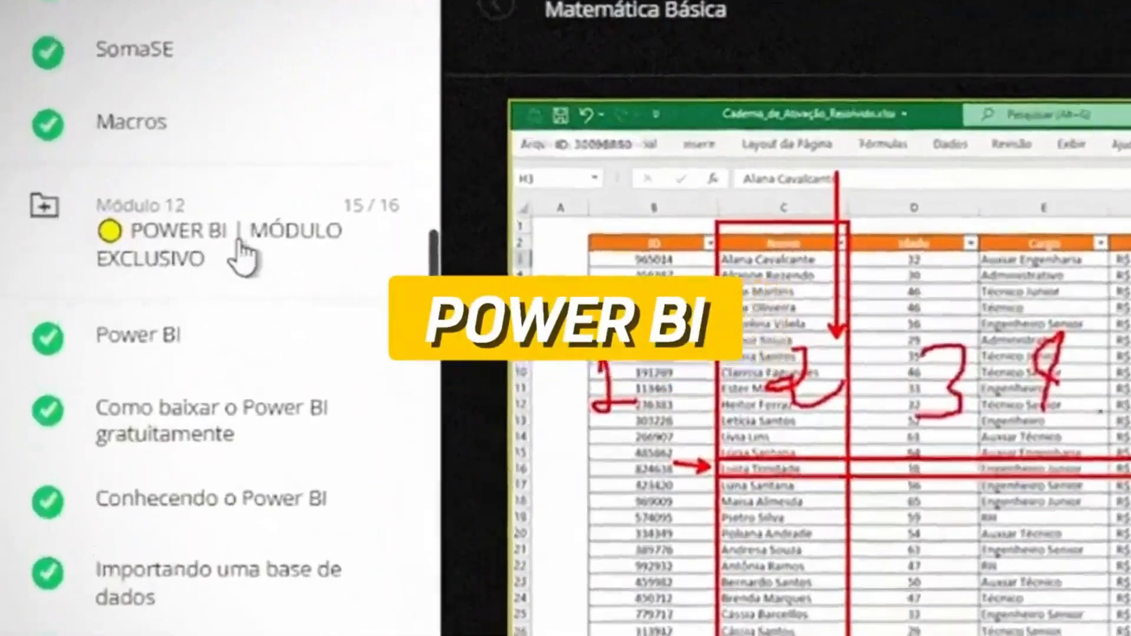
left_click(123, 375)
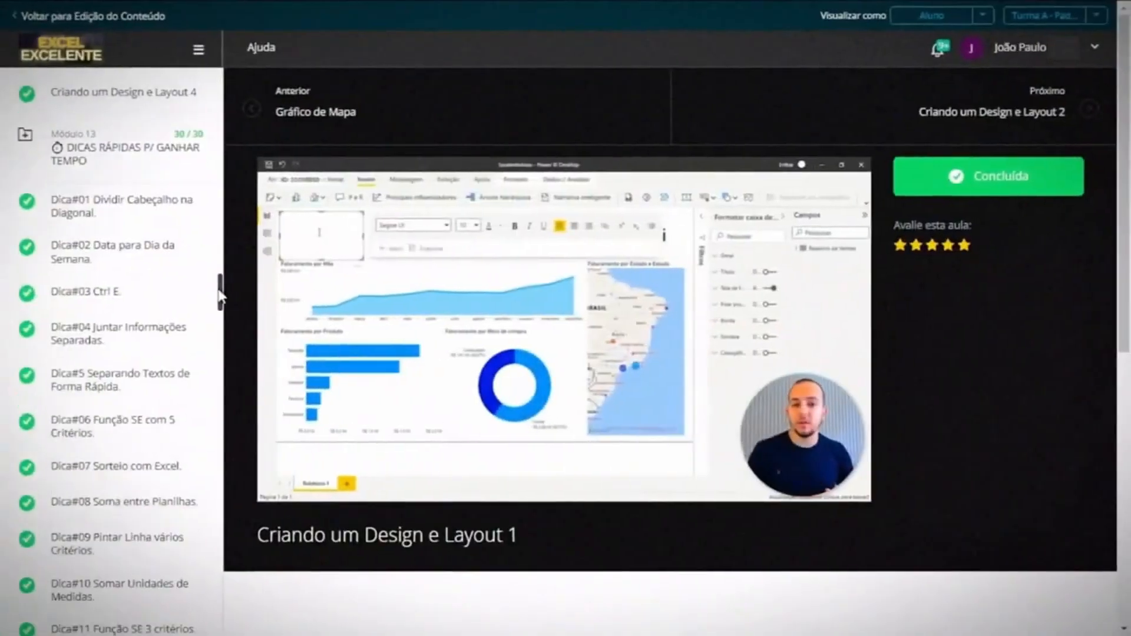
left_click_drag(221, 289, 217, 563)
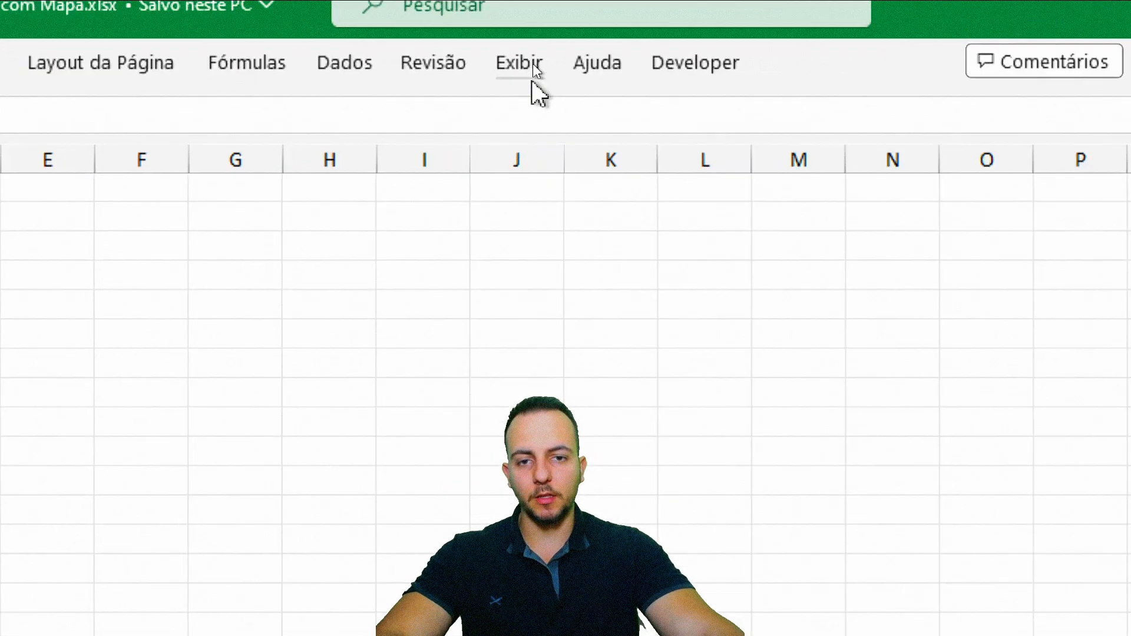
Hide the gridlines on the DASHBOARD sheet
left_click(532, 64)
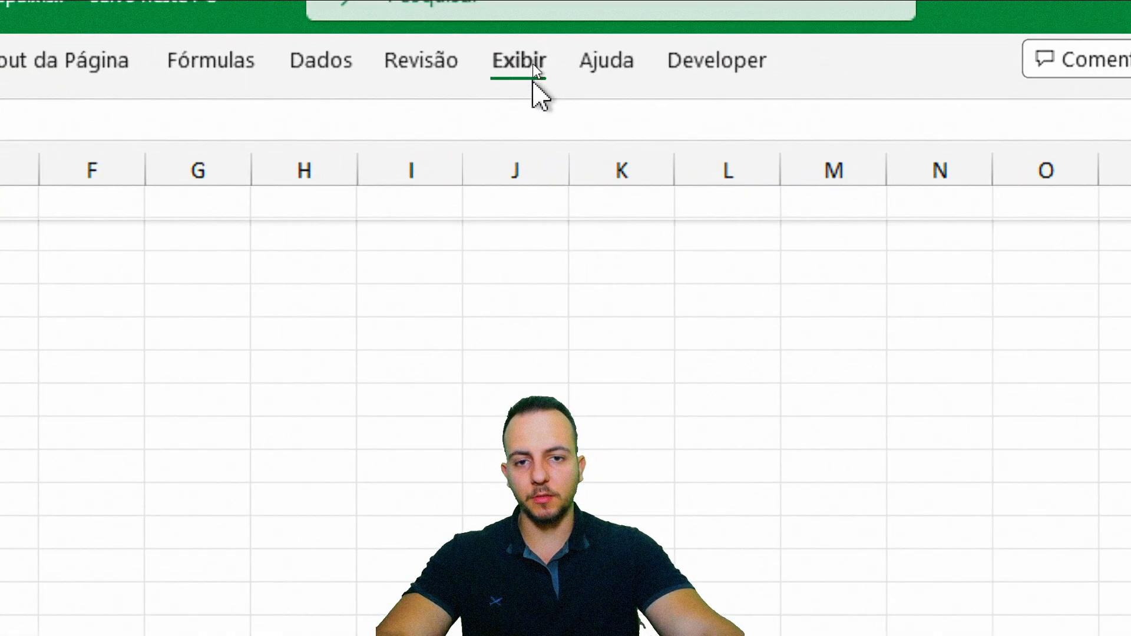
left_click(496, 181)
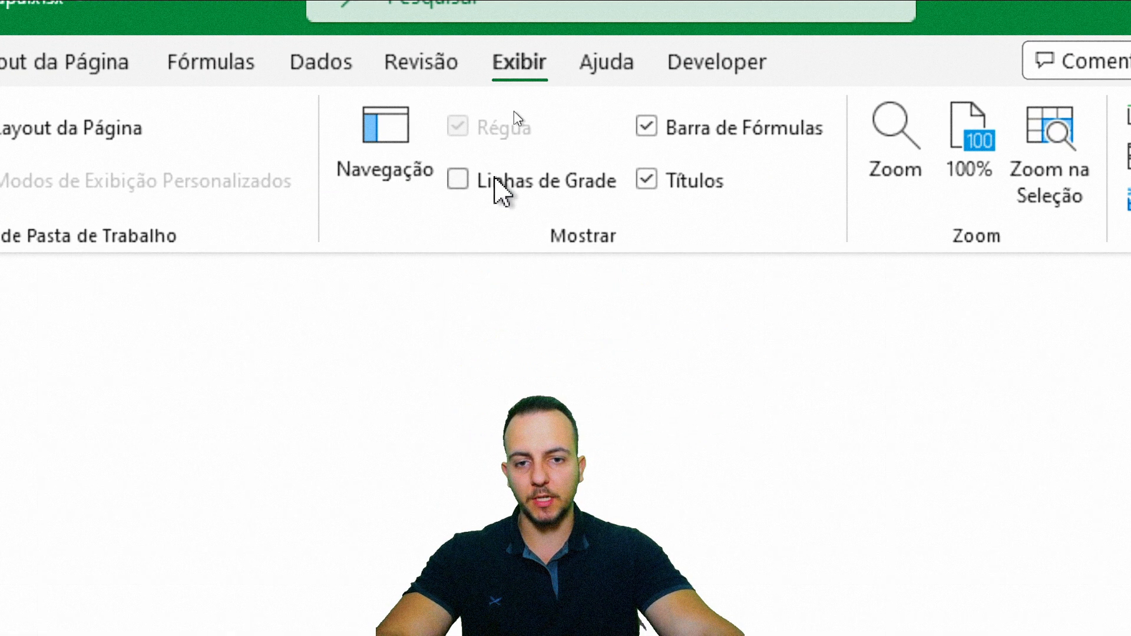
left_click(327, 303)
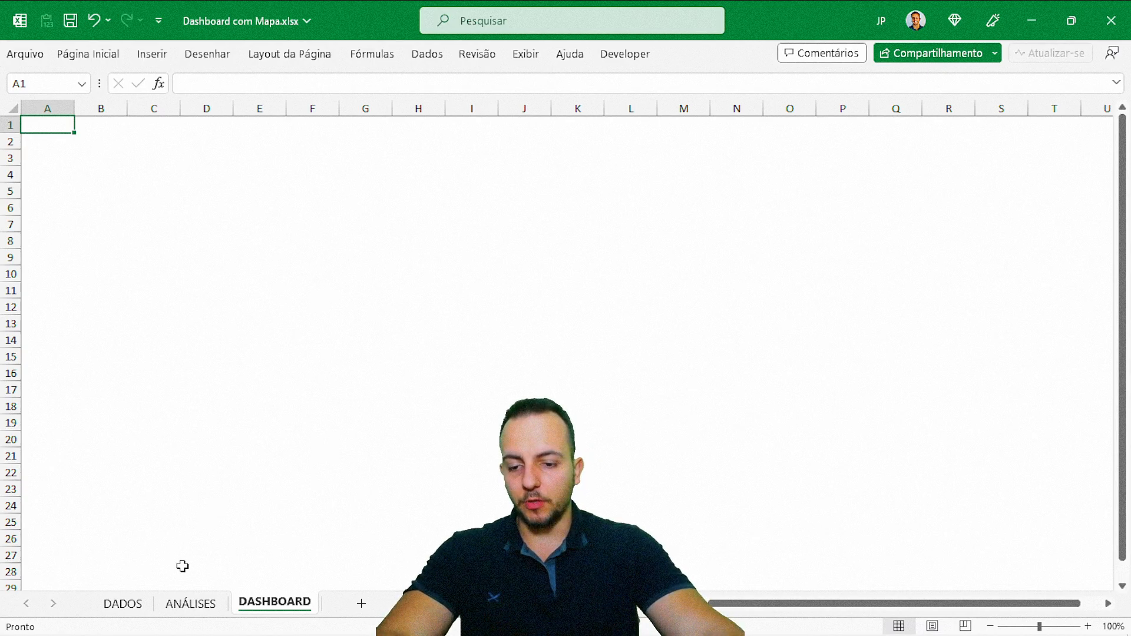
Open the ANÁLISES sheet and select the Alagoas cell in the PivotTable of ATRASOS by ESTADO
left_click(191, 603)
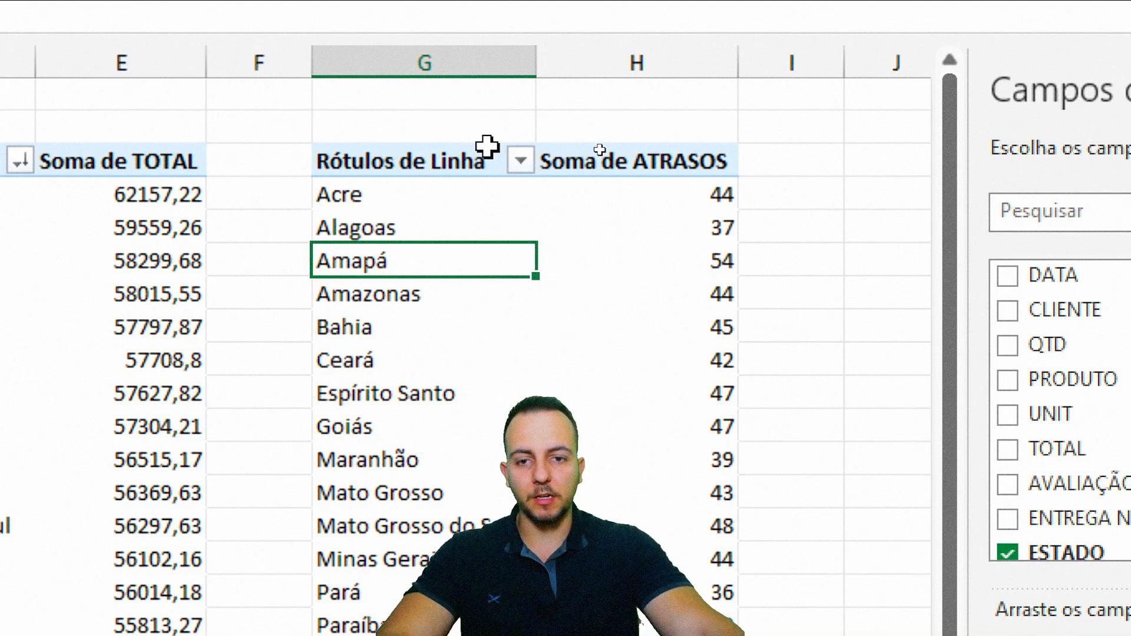
left_click(651, 62)
left_click(485, 62)
left_click(580, 59)
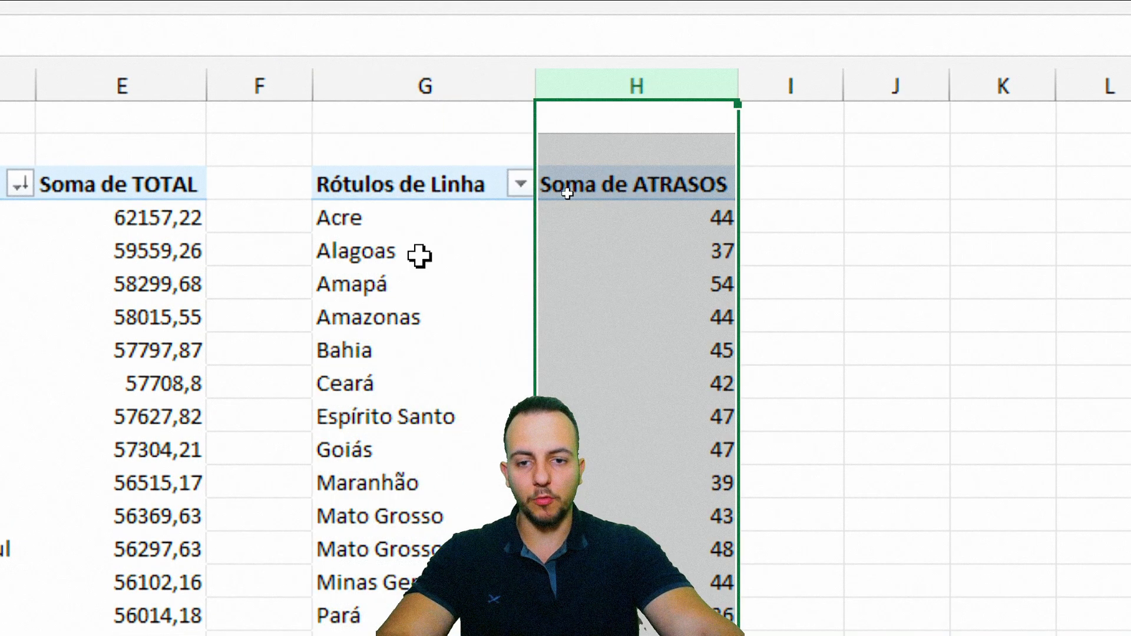
left_click(419, 253)
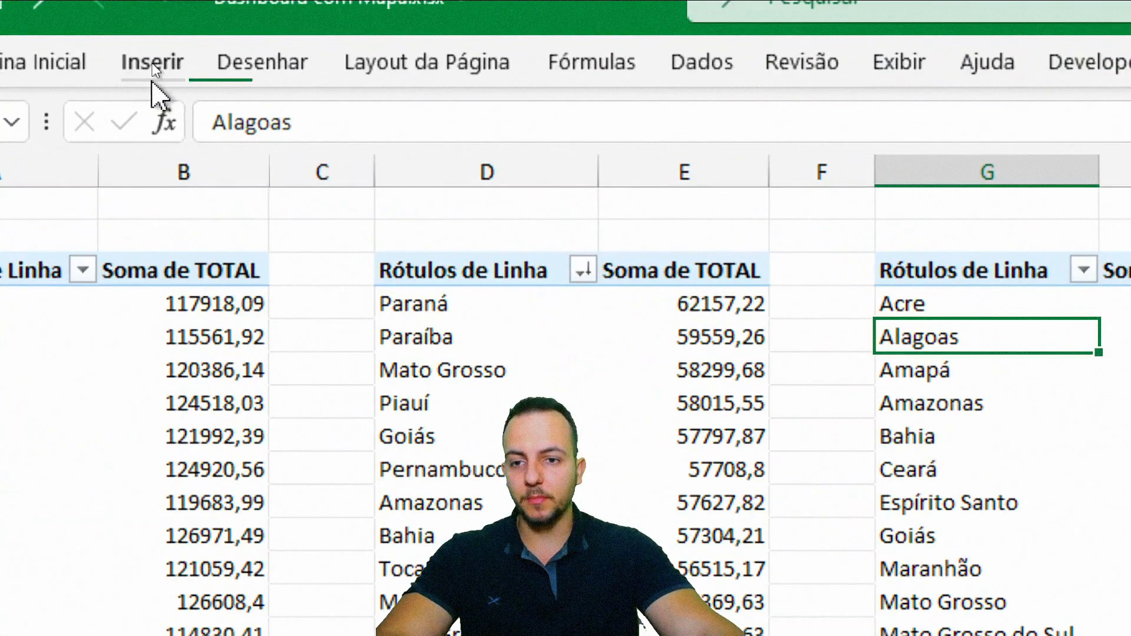
Try to insert a choropleth map chart directly from the PivotTable of ATRASOS by ESTADO
left_click(152, 62)
left_click(772, 171)
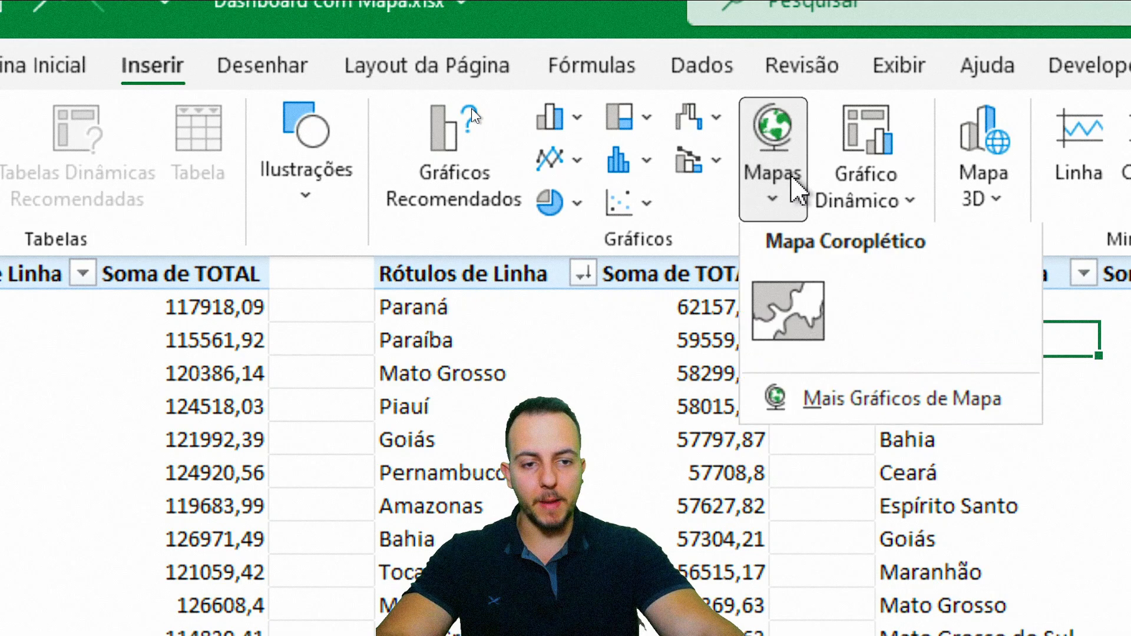
left_click(807, 336)
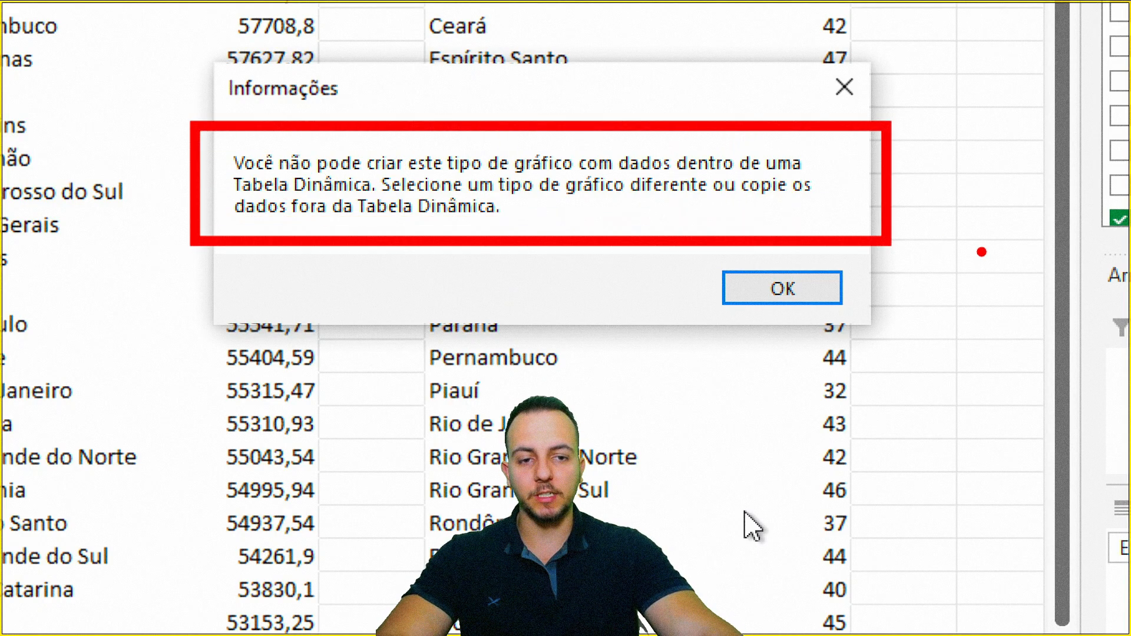
key("e")
mouse_move(721, 142)
left_mouse_down()
mouse_move(156, 182)
mouse_move(750, 123)
left_mouse_up()
key("Escape")
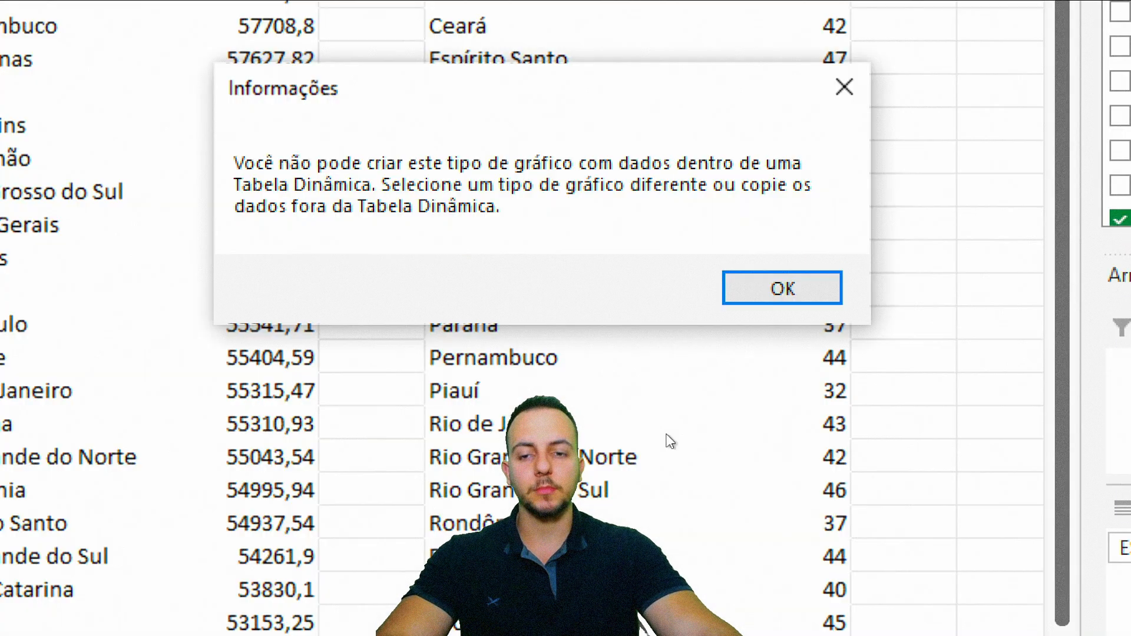
key("Escape")
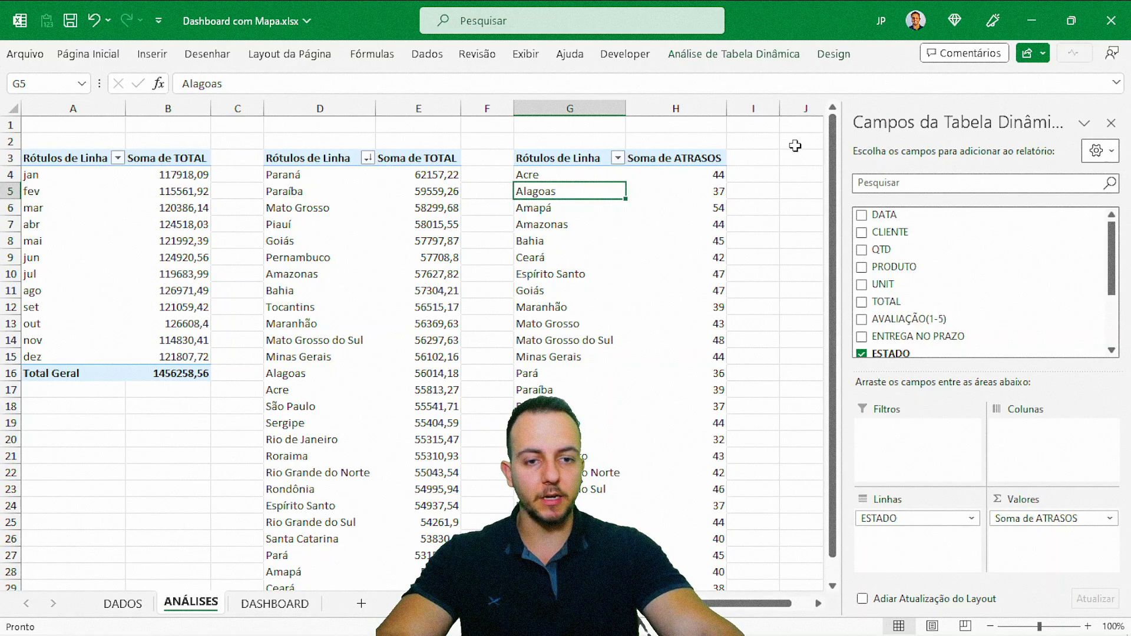
Enter the formula =G4 in cell J4 to reference the first state of the ATRASOS PivotTable outside it
left_click(795, 145)
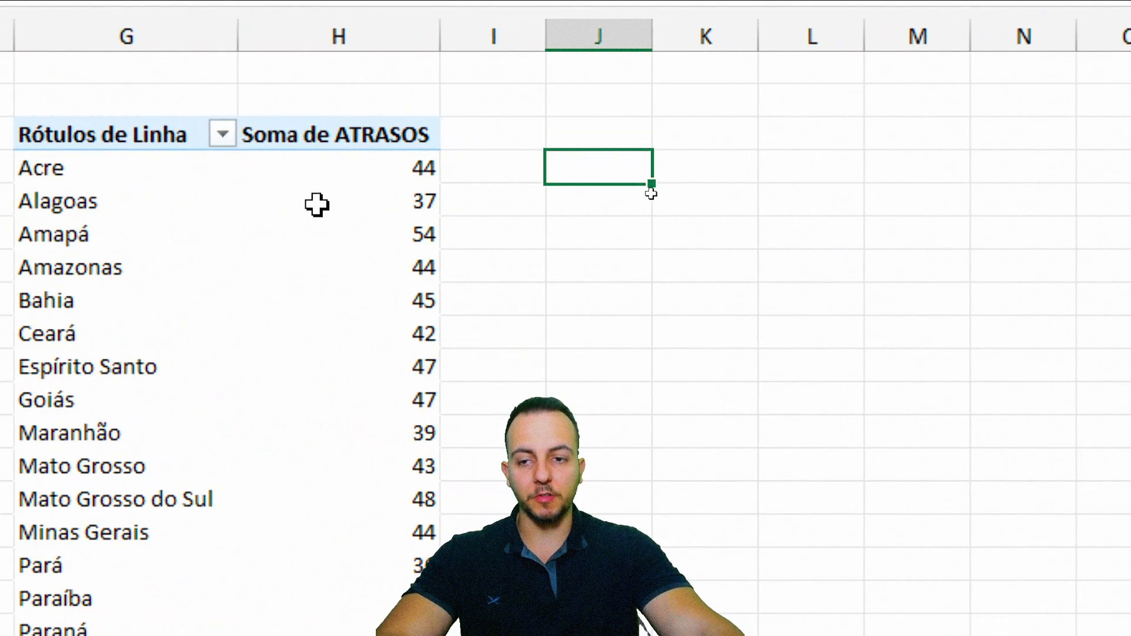
type("=")
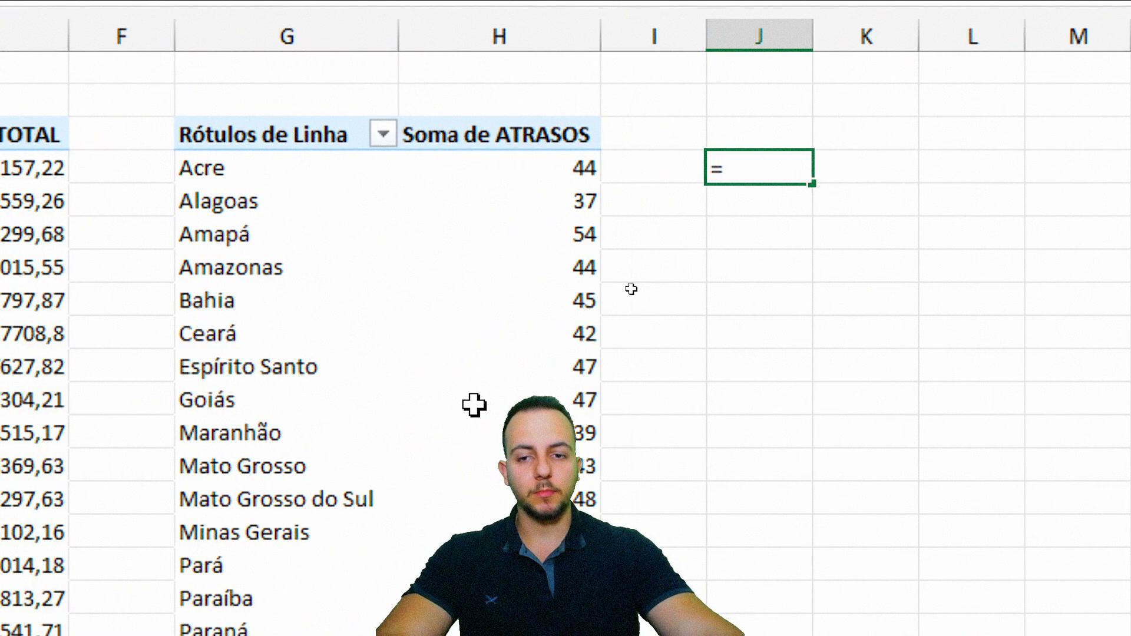
left_click(275, 166)
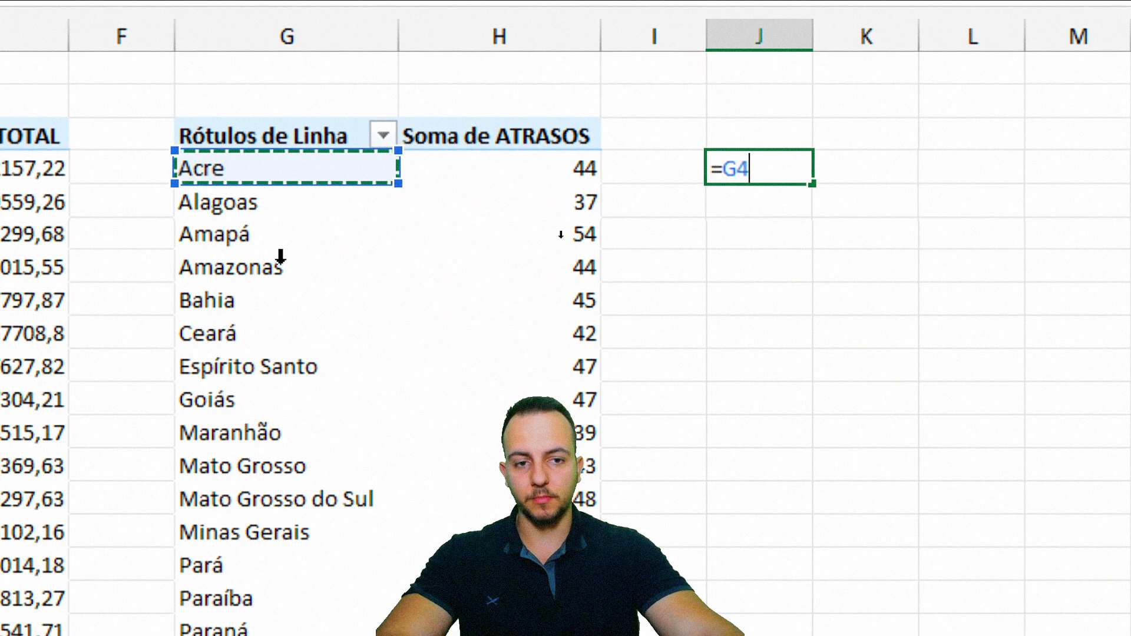
key("Return")
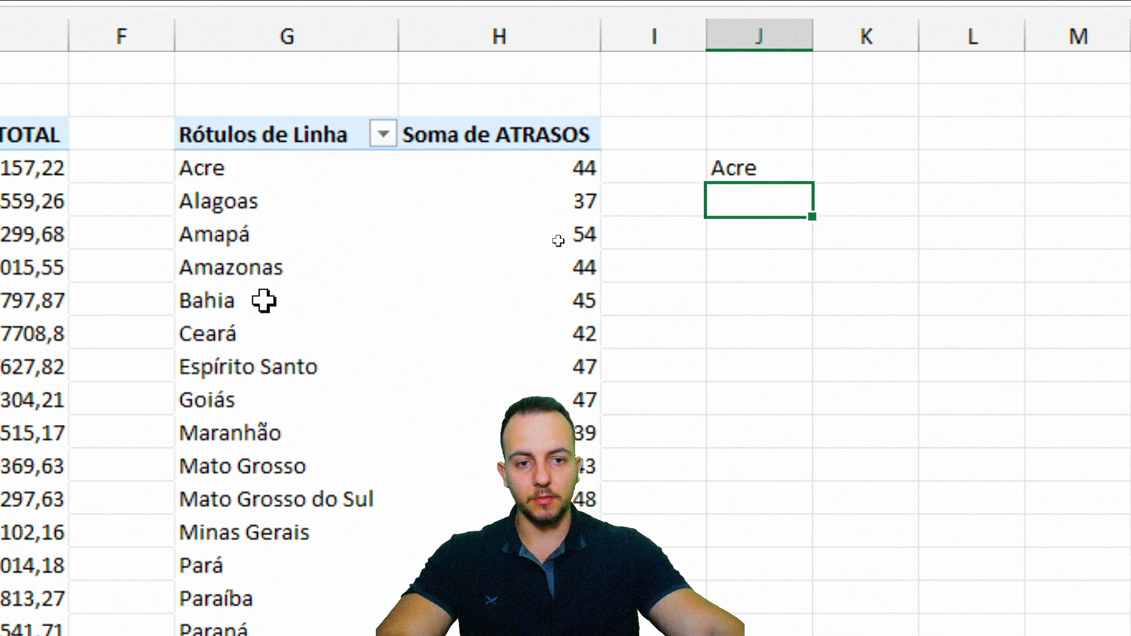
In cell K4, enter an INFODADOSTABELADINÂMICA formula that references Acre's ATRASOS sum in H4
left_click(760, 154)
left_click(857, 166)
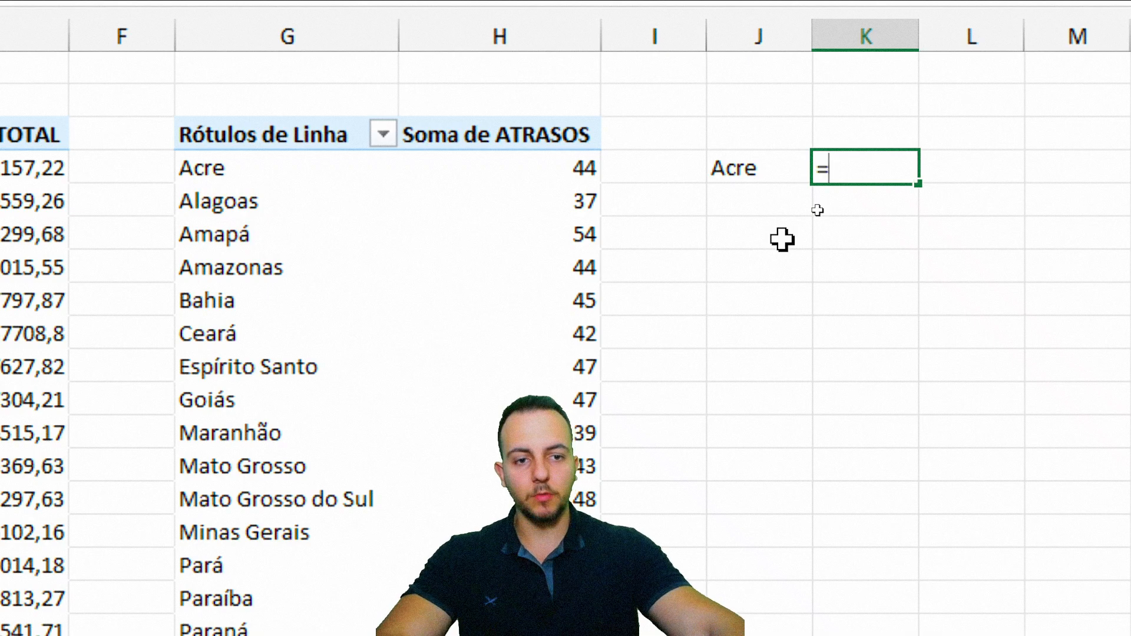
type("=")
left_click(523, 159)
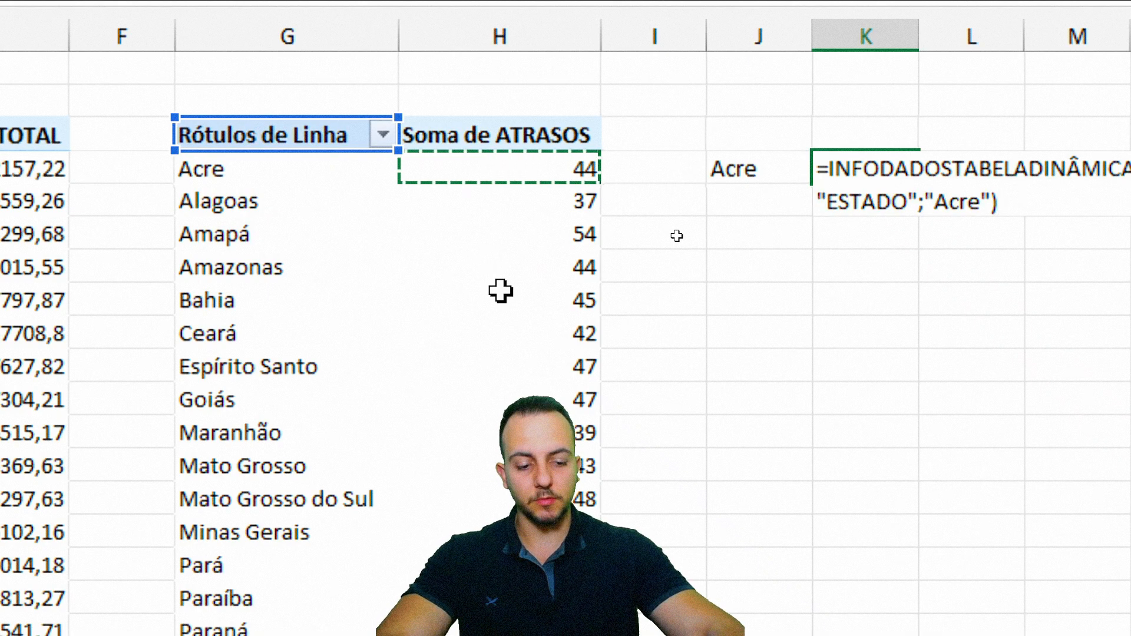
key("Return")
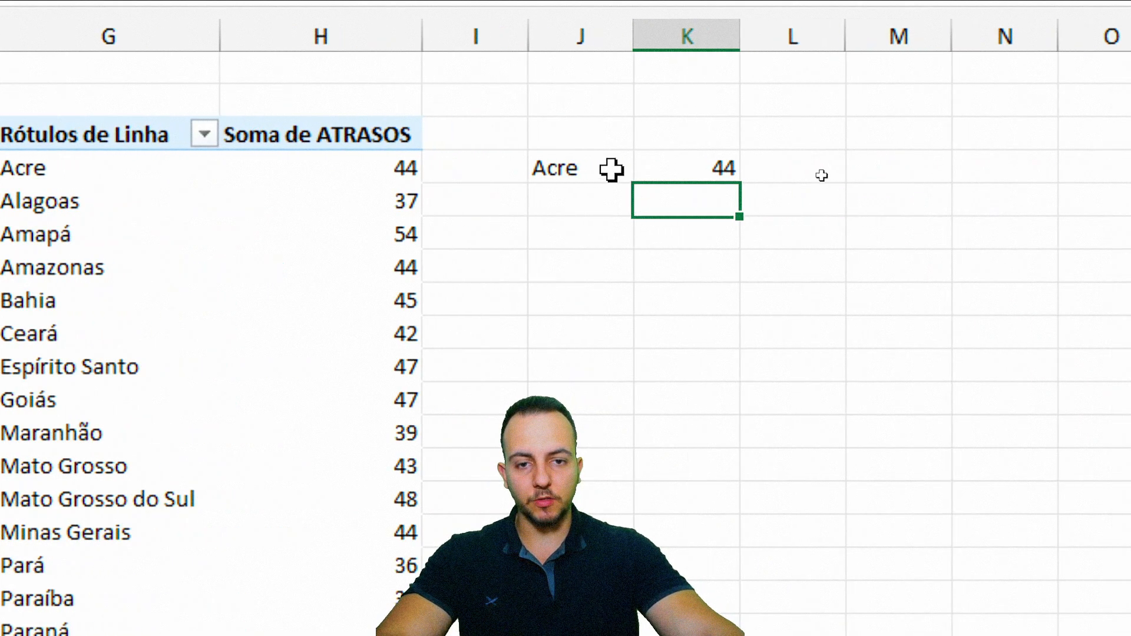
Fill the formulas in J4:K4 down to row 29 and autofit column J to the state names
left_click_drag(611, 170, 611, 462)
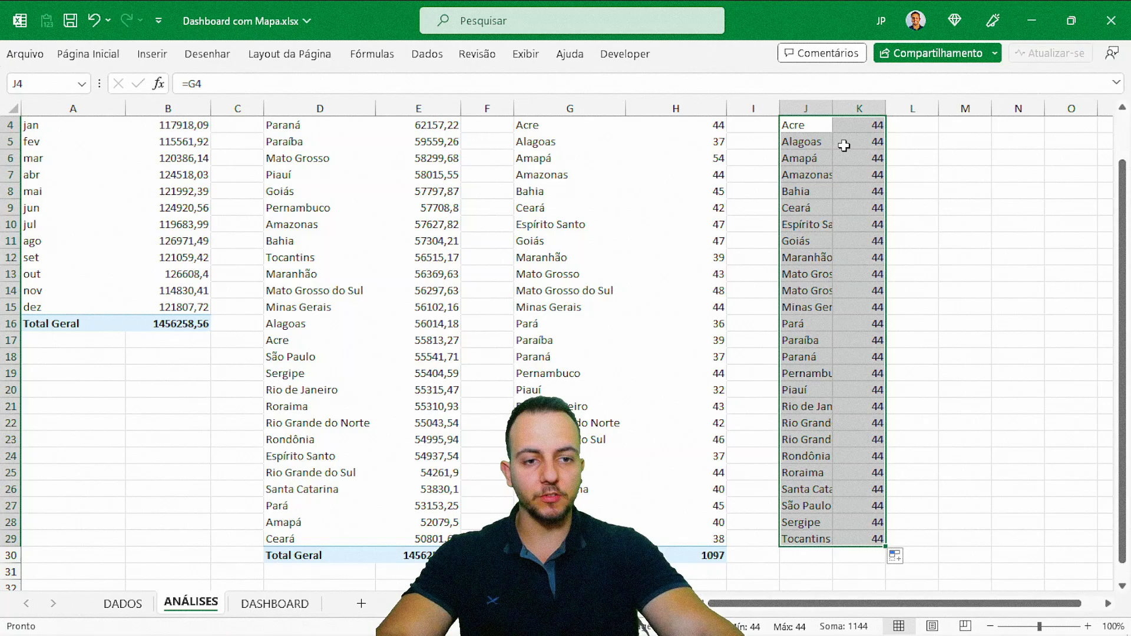
scroll(843, 145, "up", 1)
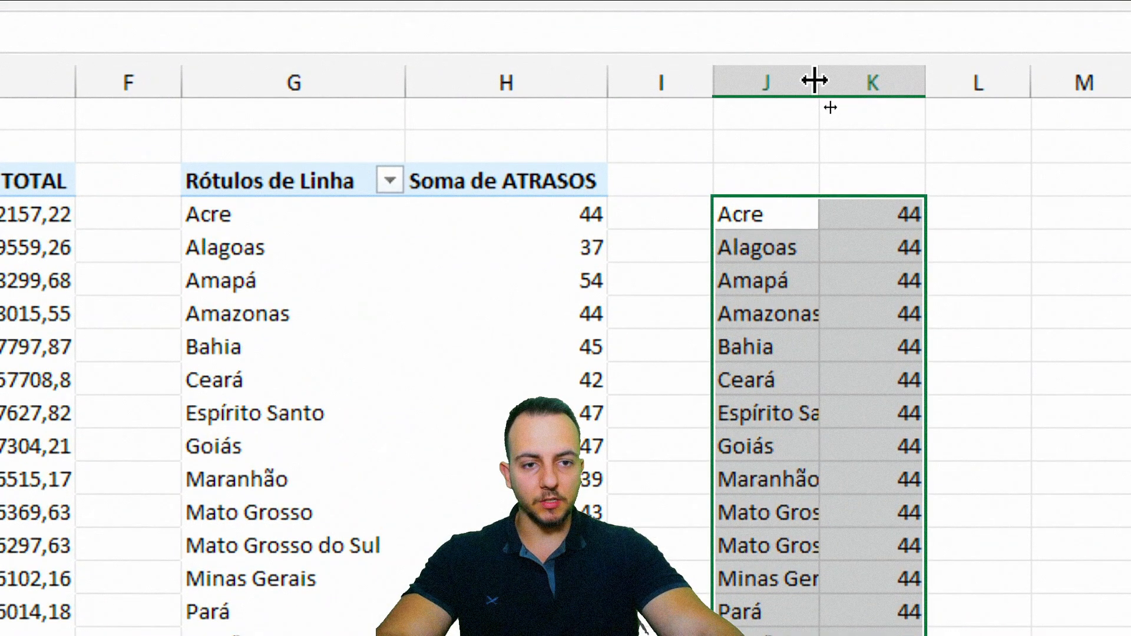
left_click(811, 80)
double_click(817, 80)
left_click(784, 218)
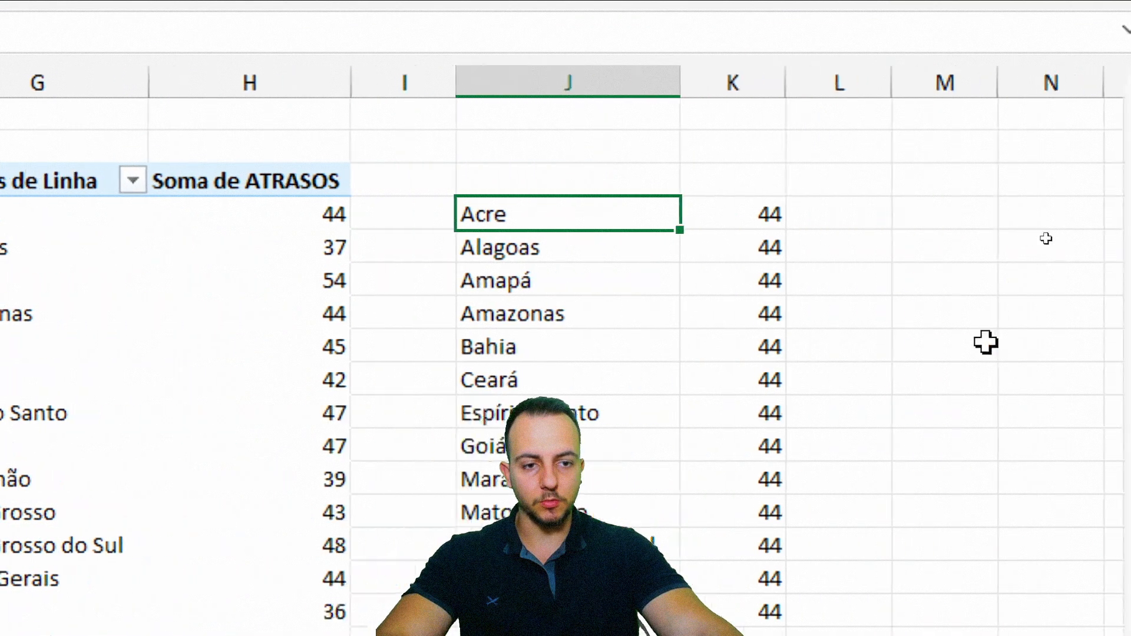
left_click_drag(891, 210, 729, 475)
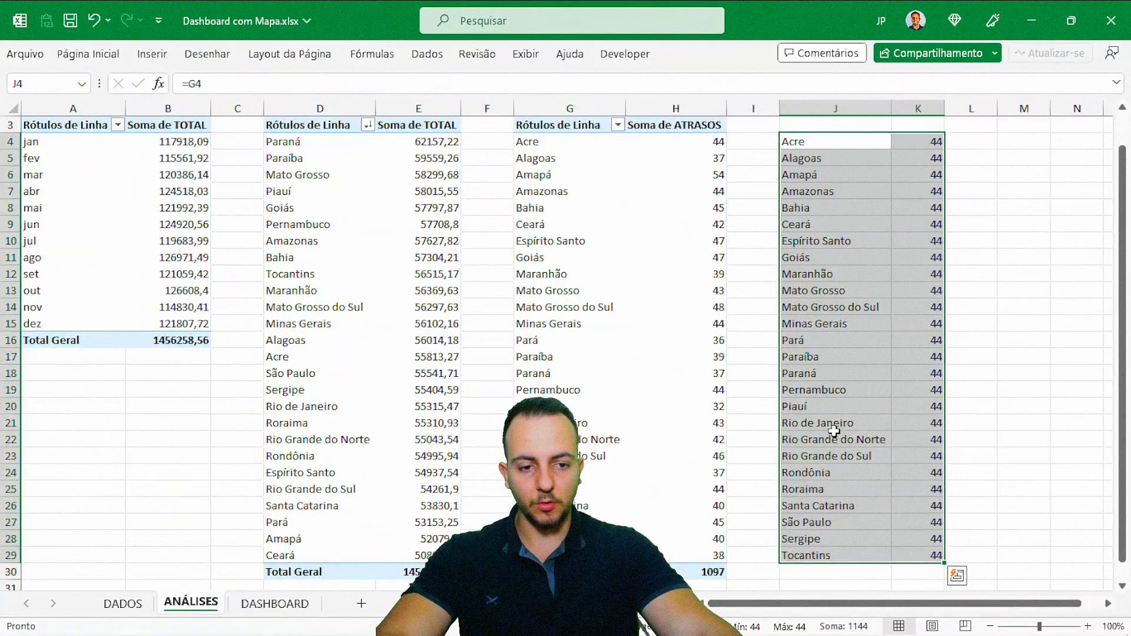
key("ctrl+q")
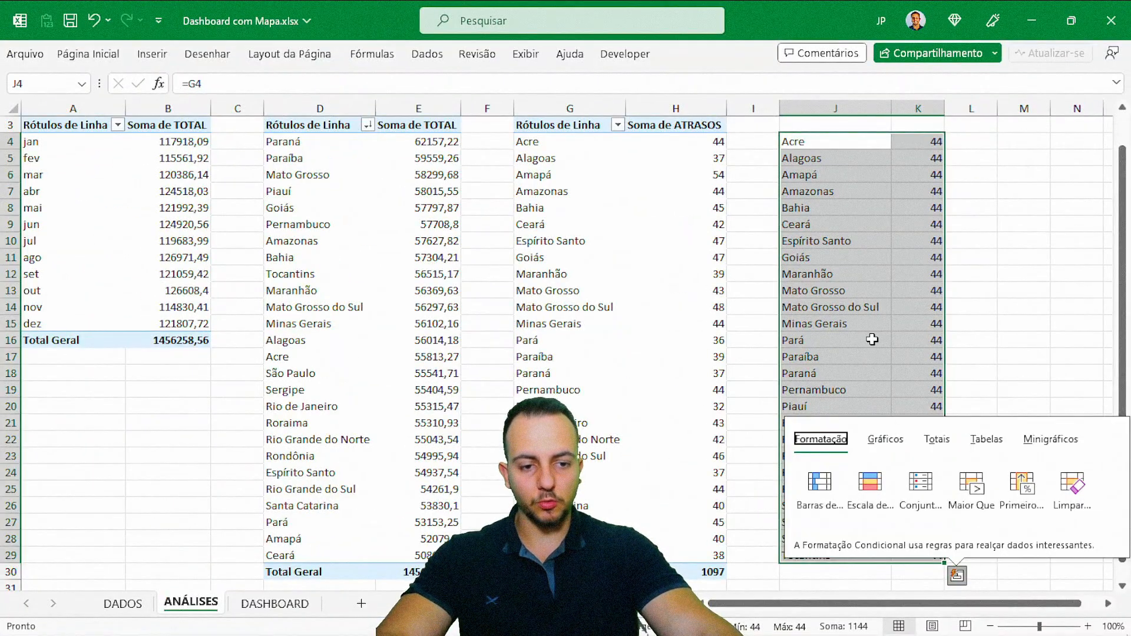
key("Escape")
scroll(862, 378, "up", 1)
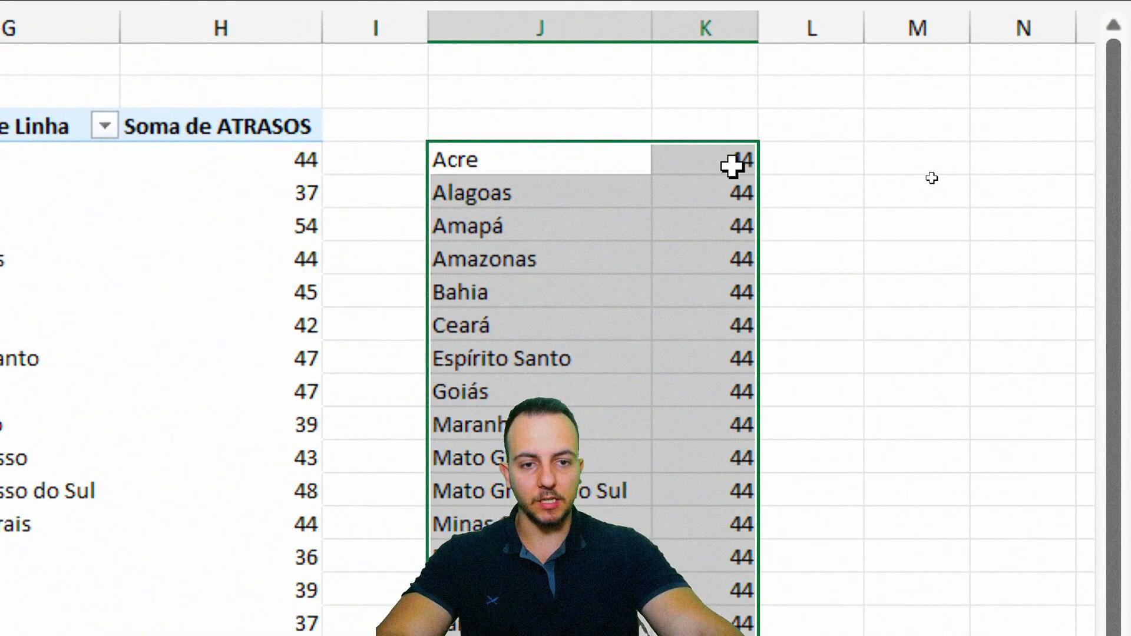
Examine the INFODADOSTABELADINÂMICA formula in K4 and the values filled below it in column K
double_click(732, 167)
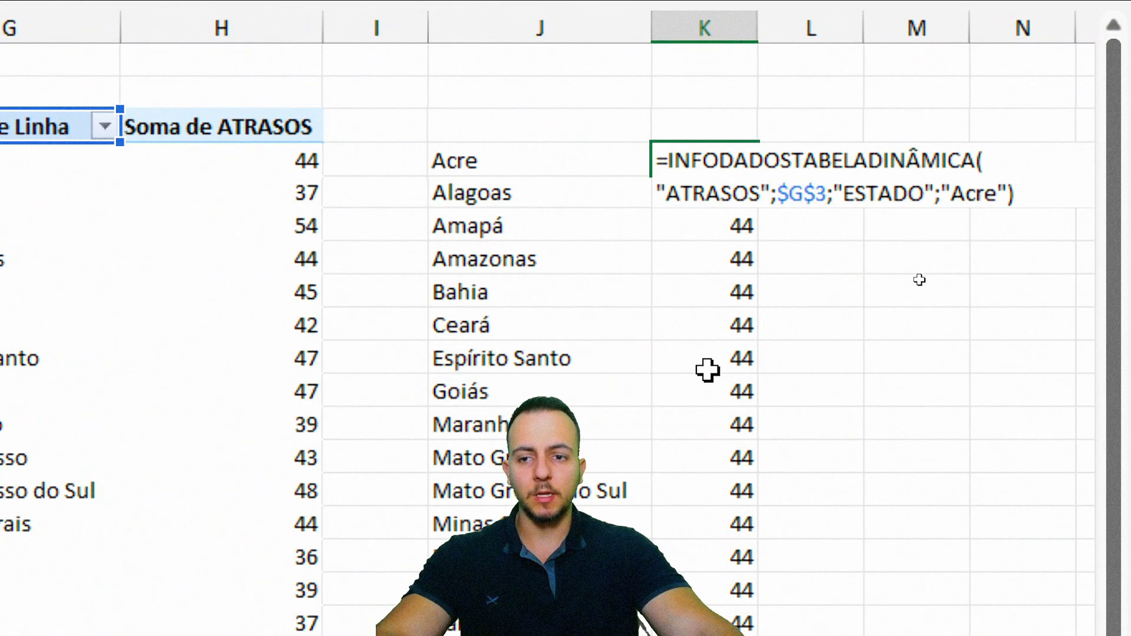
key("Escape")
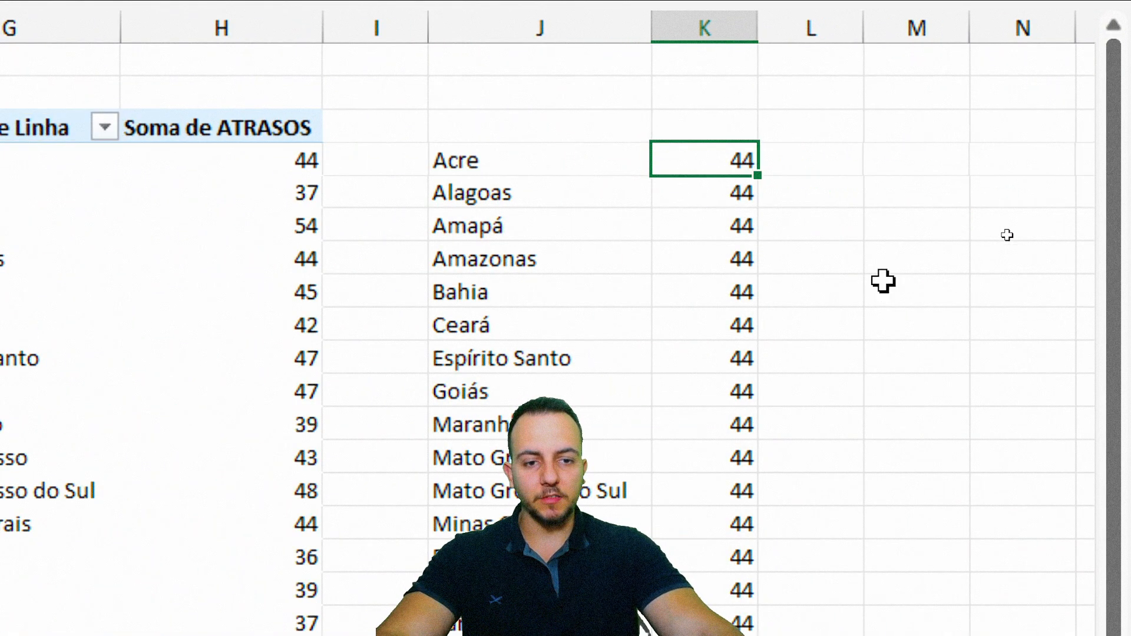
key("F2")
key("Escape")
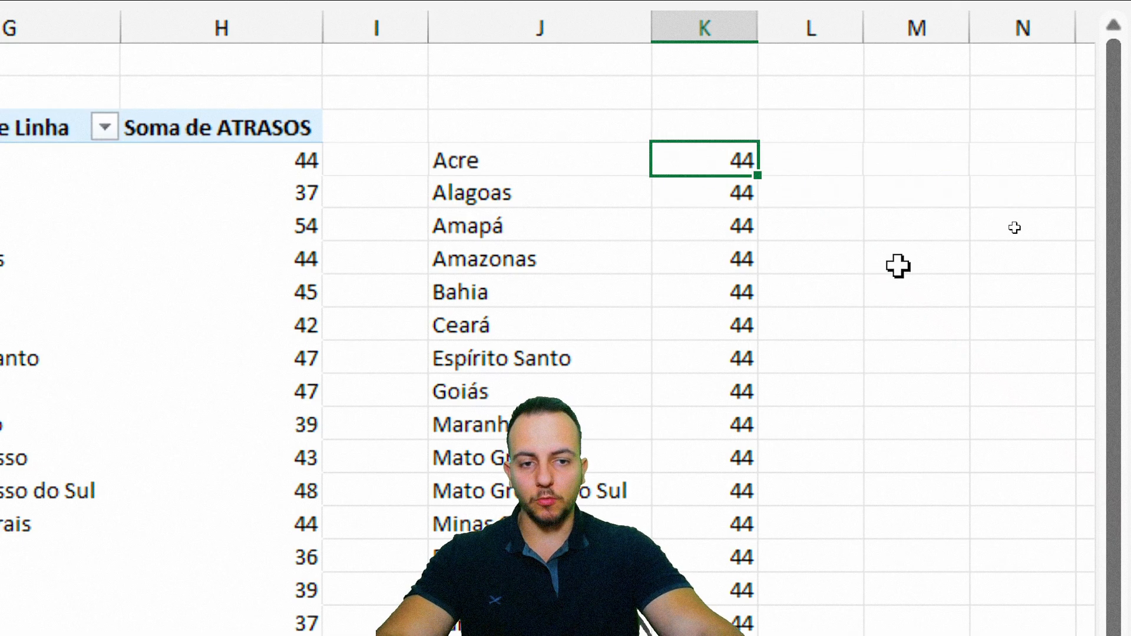
key("ctrl+2")
left_click_drag(775, 162, 935, 161)
left_click_drag(772, 191, 938, 189)
left_click_drag(770, 242, 936, 240)
left_click_drag(770, 318, 938, 317)
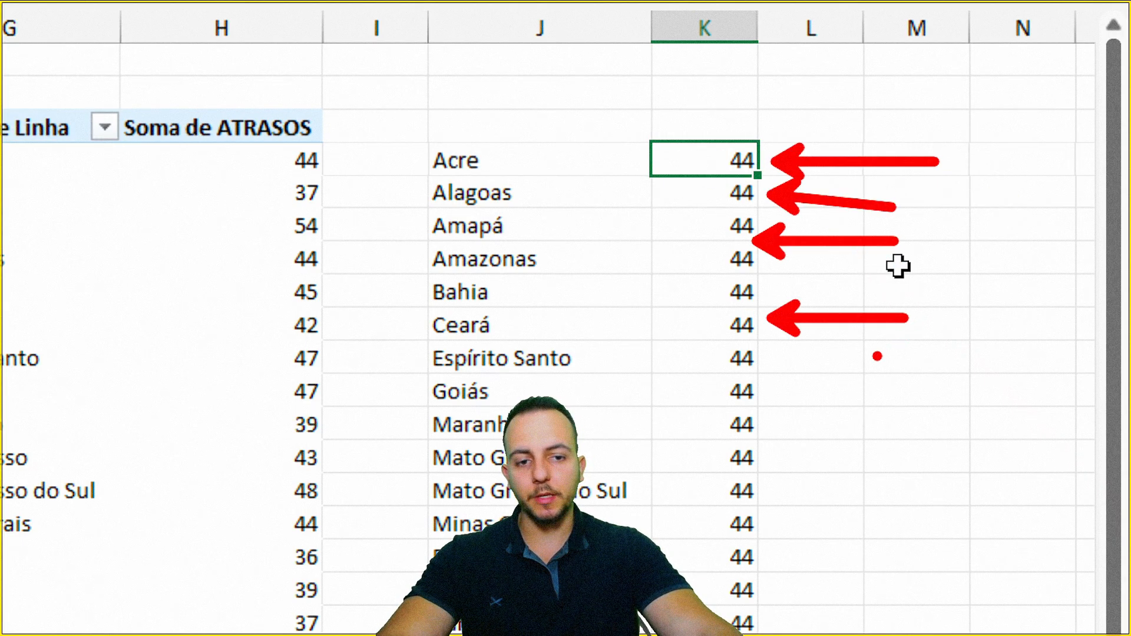
key("Escape")
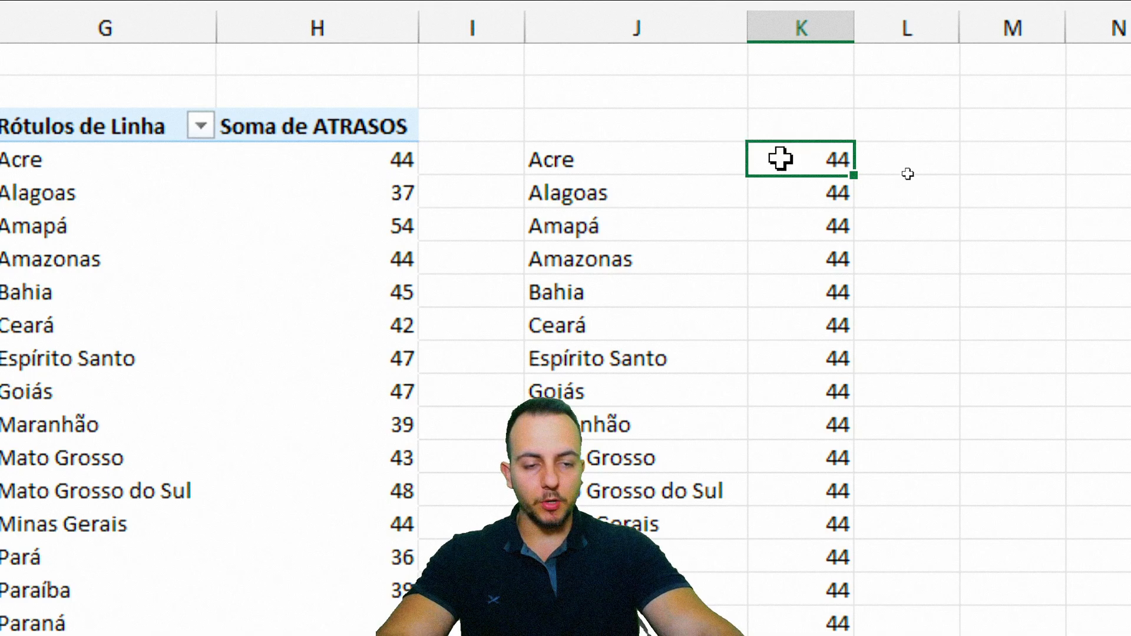
Compare the PivotTable formula in K4 with the relative cell reference in J4, cancelling any edits
key("F2")
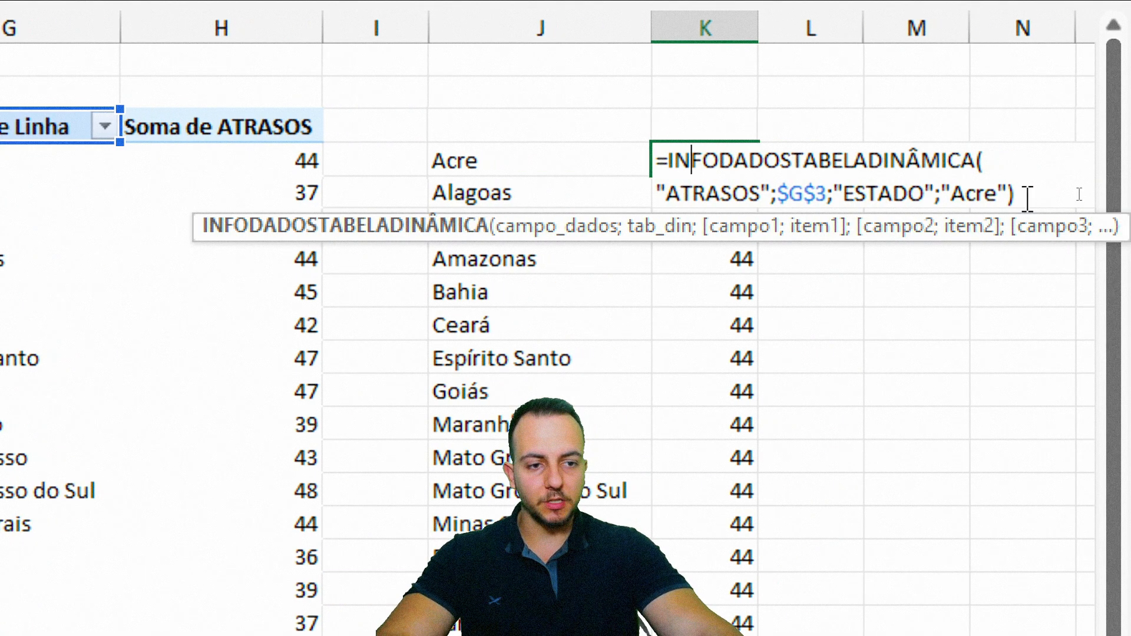
left_click_drag(1026, 199, 386, 159)
key("Escape")
left_click(513, 159)
type("=G4")
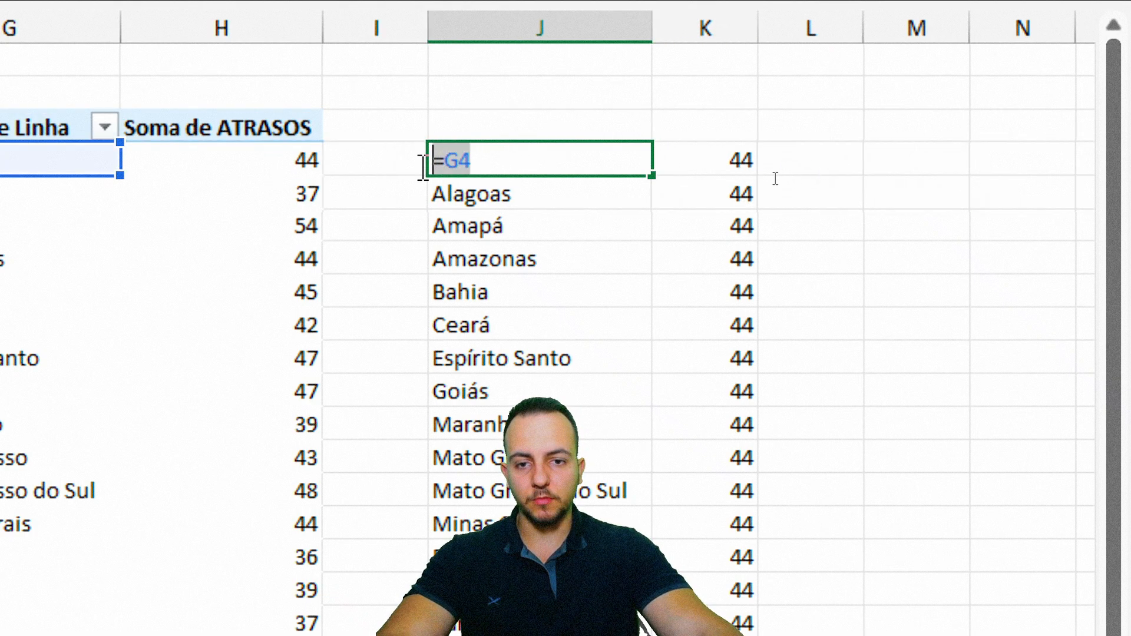
left_click_drag(0, 176, 233, 258)
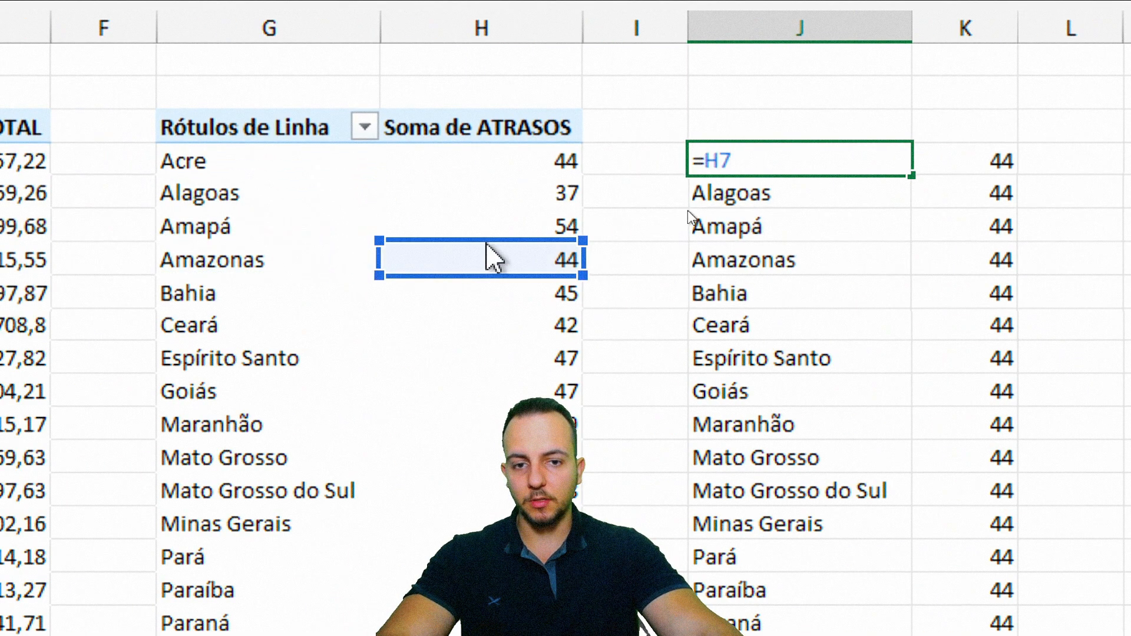
left_click_drag(486, 243, 309, 153)
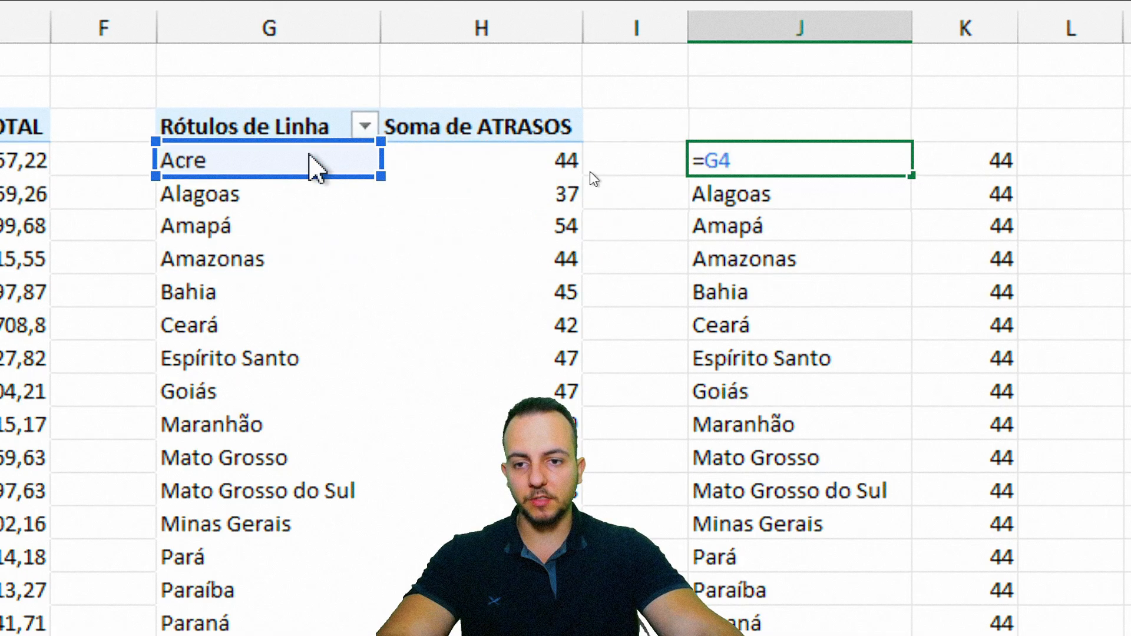
key("Escape")
left_click(989, 162)
double_click(728, 163)
key("Escape")
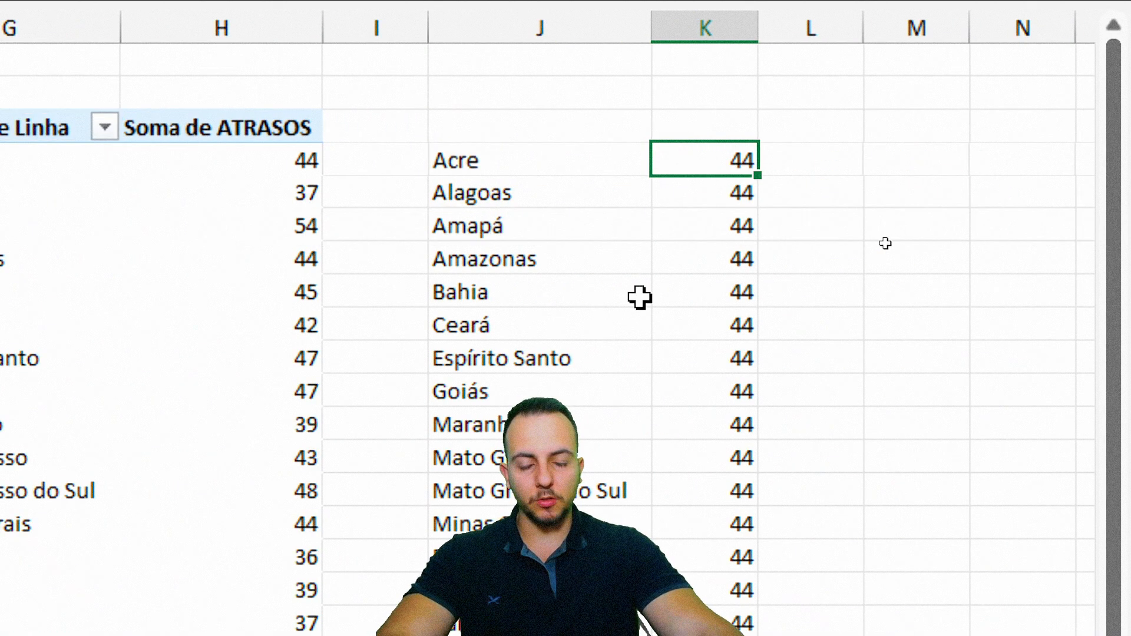
Replace the formula in K4 with =H4 and fill it down beside all the states to row 29
type("=H")
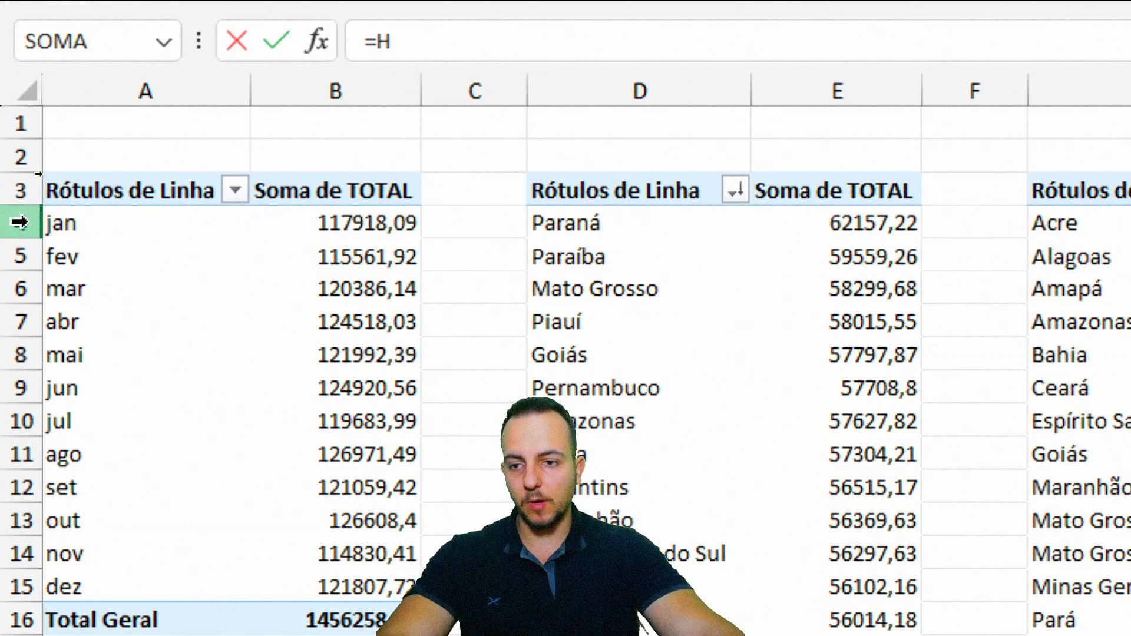
type("4")
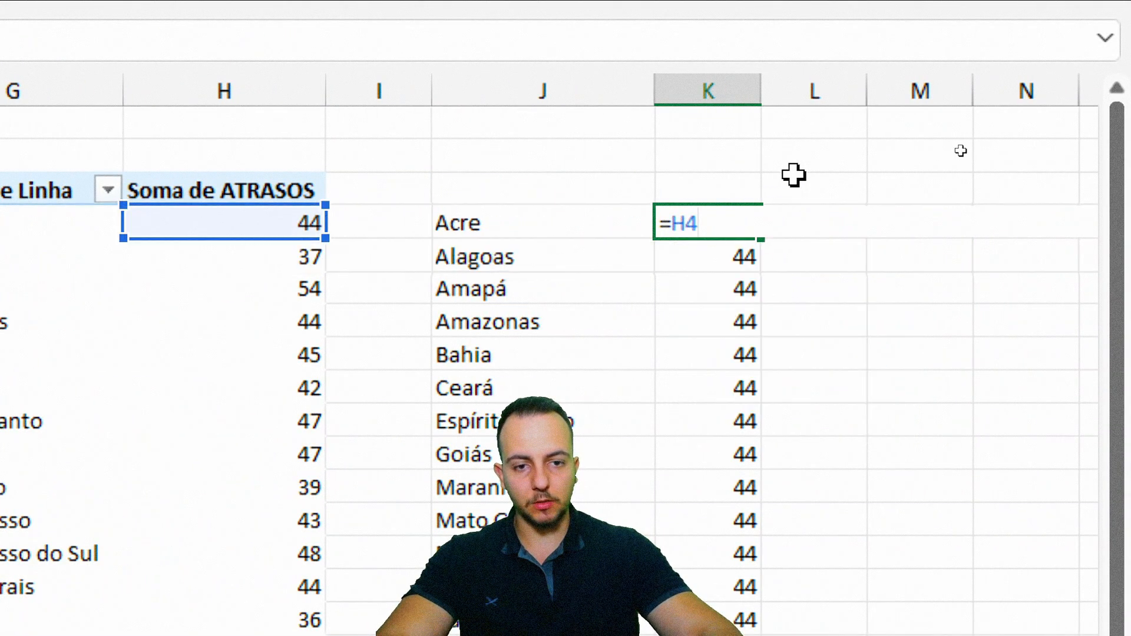
key("Return")
left_click(720, 230)
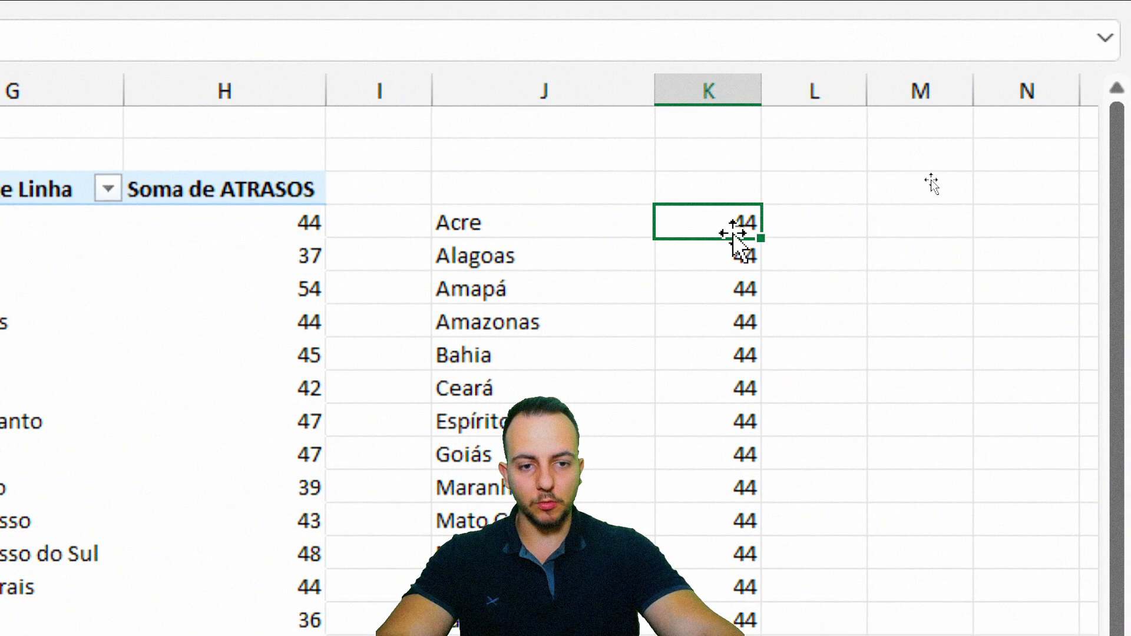
double_click(758, 236)
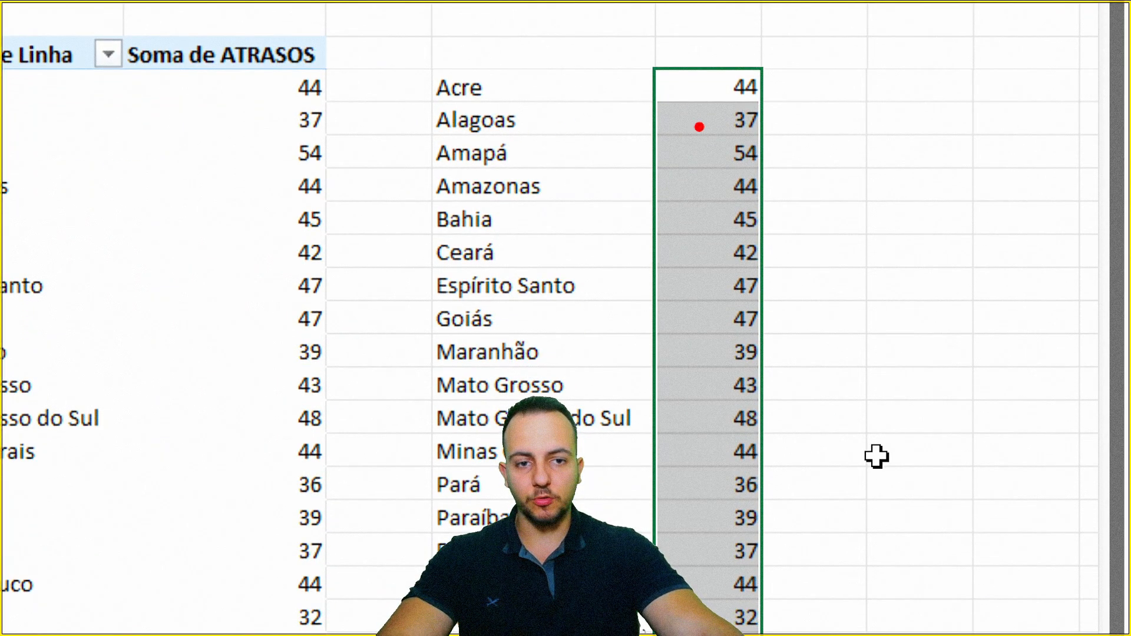
left_click_drag(719, 118, 343, 119)
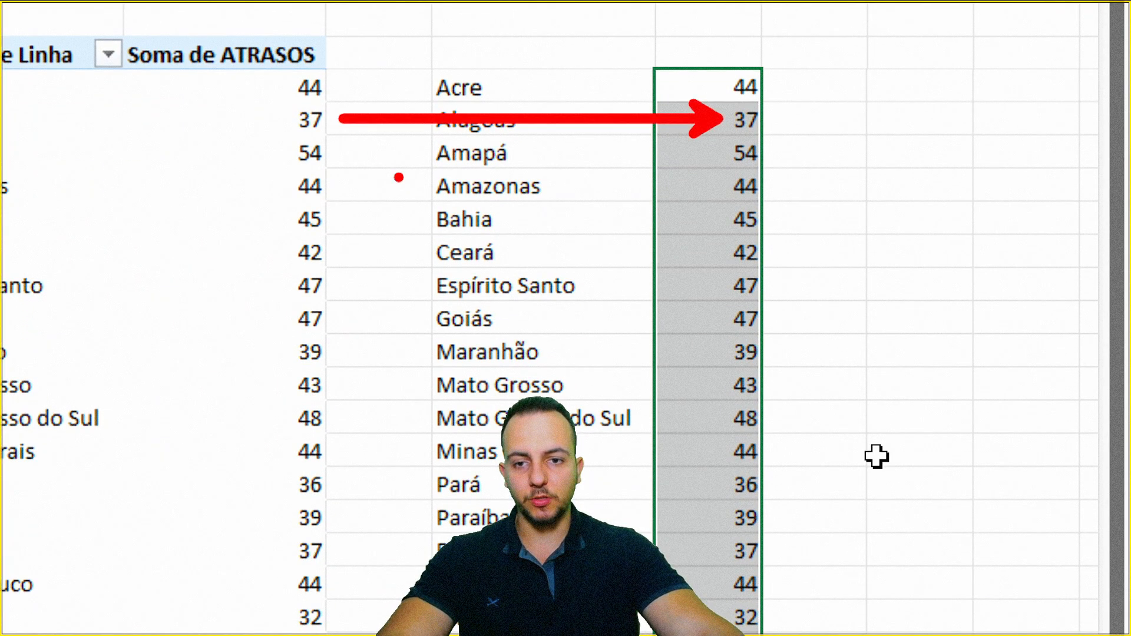
key("Escape")
Insert a choropleth map chart from the state names and ATRASOS values in J4:K29
left_click_drag(561, 88, 684, 462)
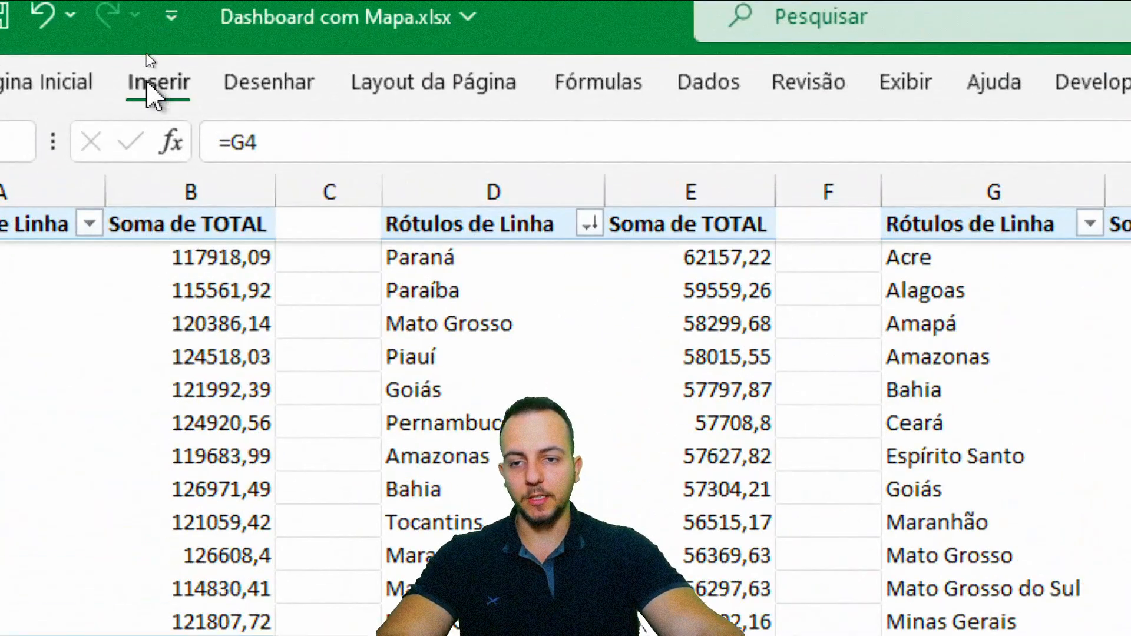
left_click(155, 88)
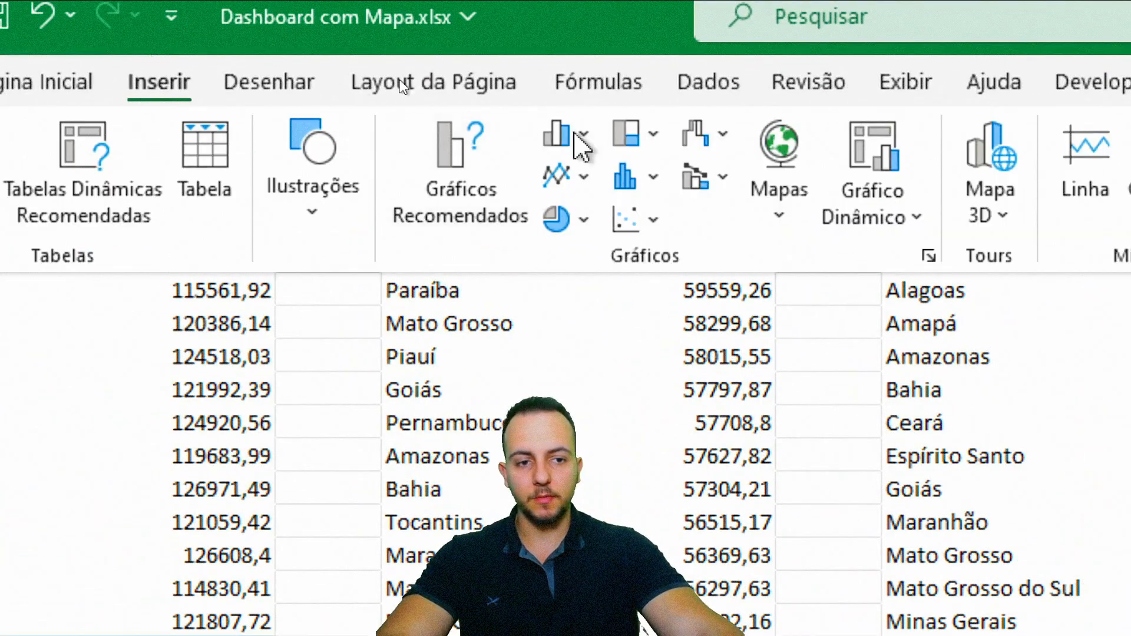
left_click(783, 203)
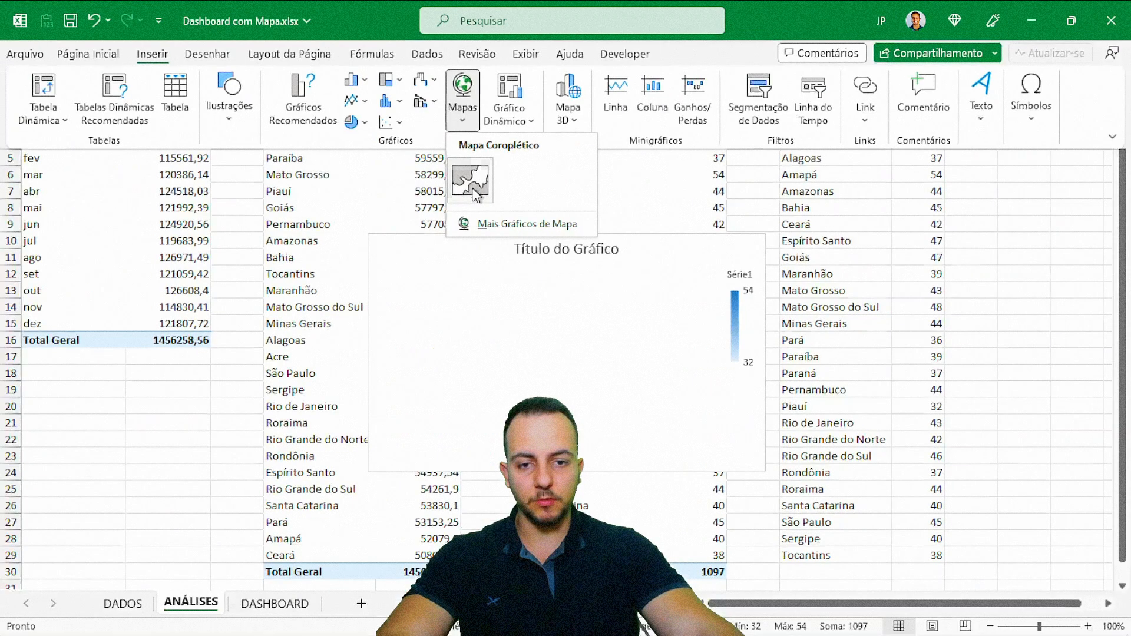
left_click(799, 360)
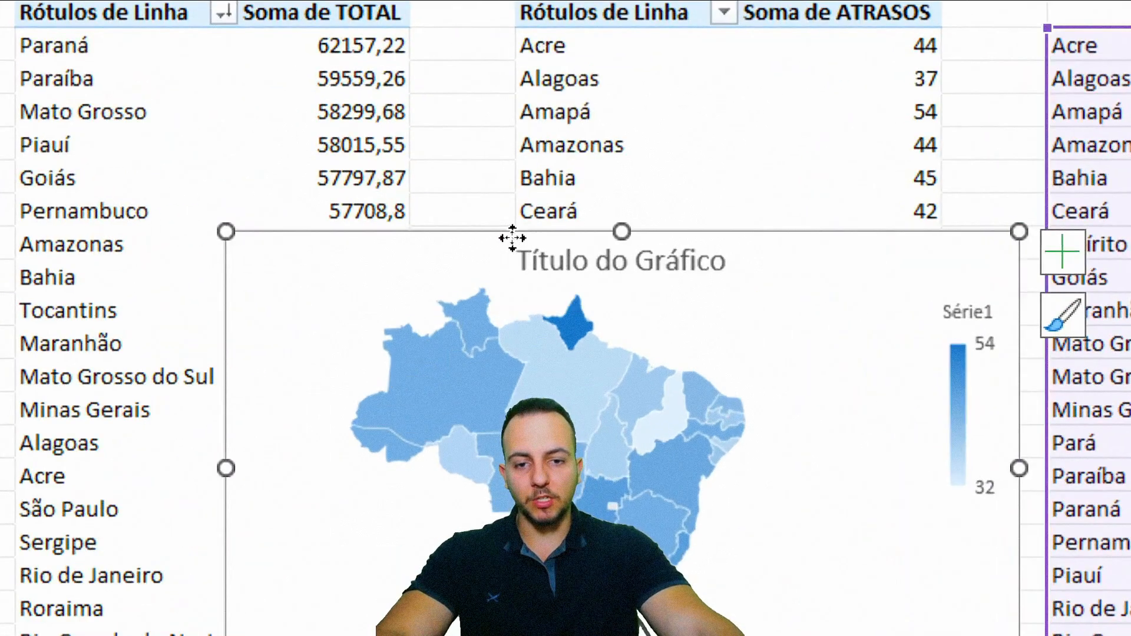
Cut the map chart from the ANÁLISES sheet and paste it at cell A1 of the DASHBOARD sheet
right_click(511, 238)
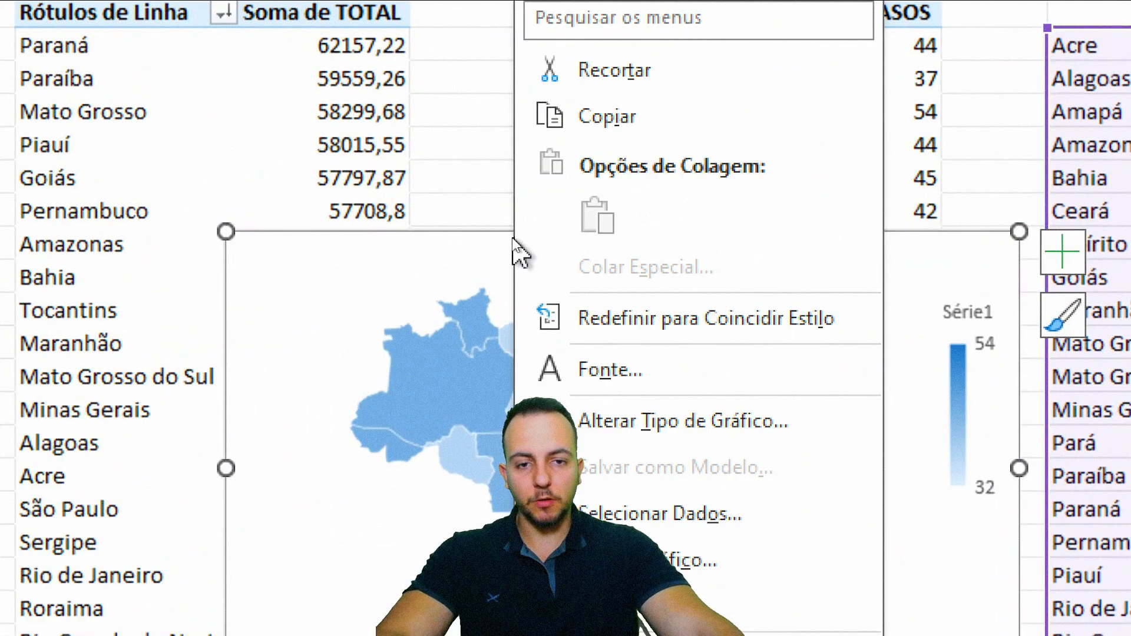
left_click(612, 89)
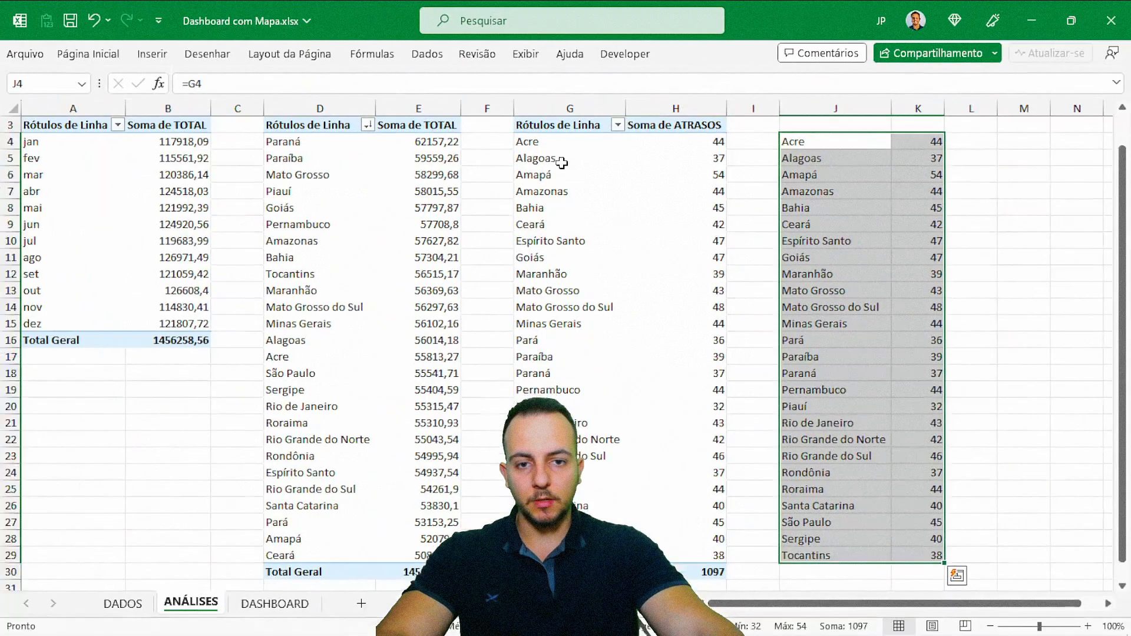
left_click(274, 603)
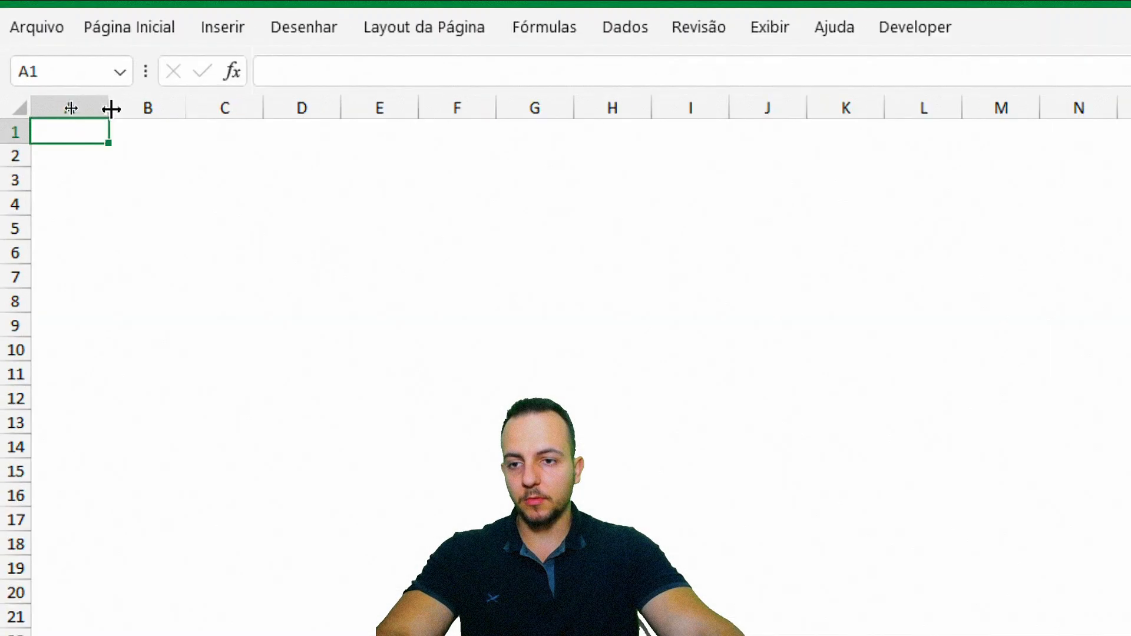
right_click(118, 139)
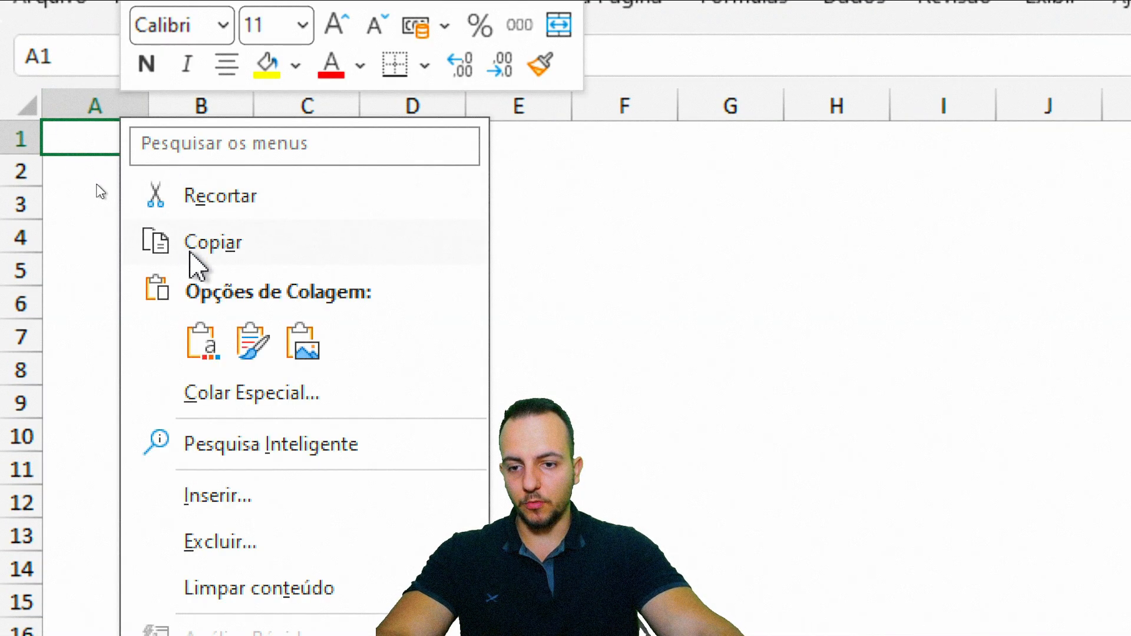
left_click(203, 353)
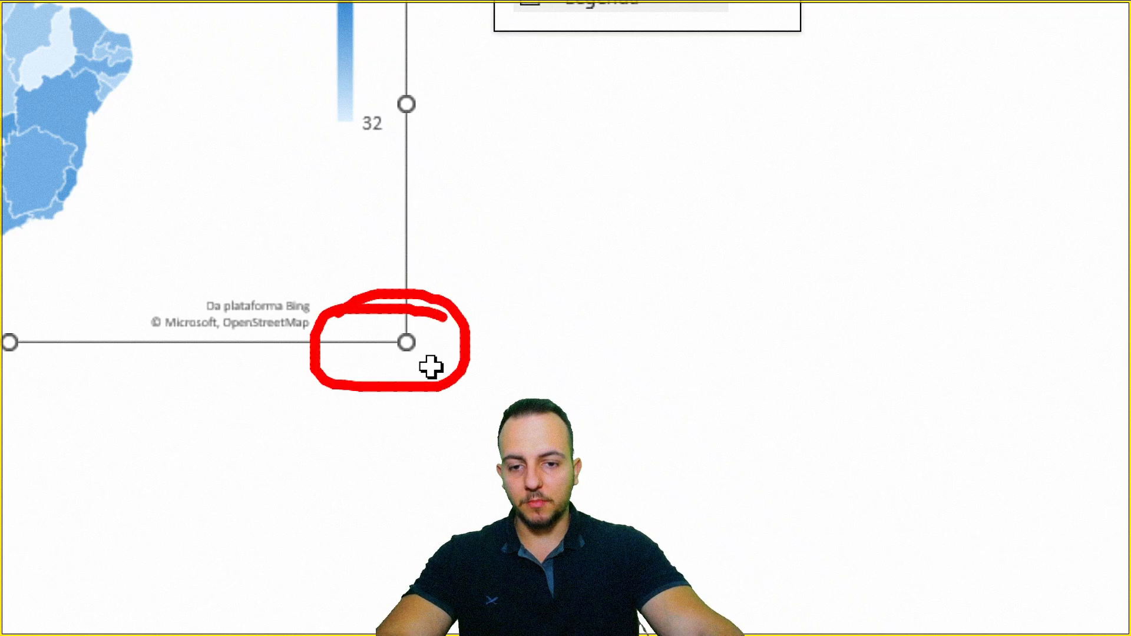
Resize the map chart on the DASHBOARD sheet to be taller and span columns A to F
key("Escape")
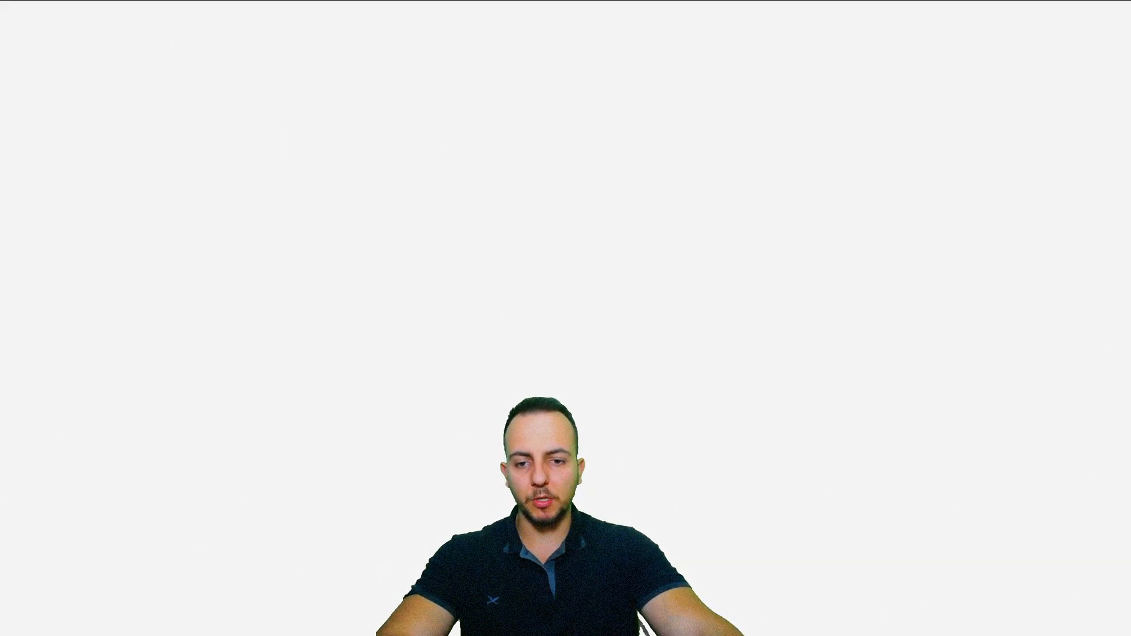
mouse_move(419, 355)
left_mouse_down()
mouse_move(402, 516)
mouse_move(348, 578)
left_mouse_up()
left_click(463, 415)
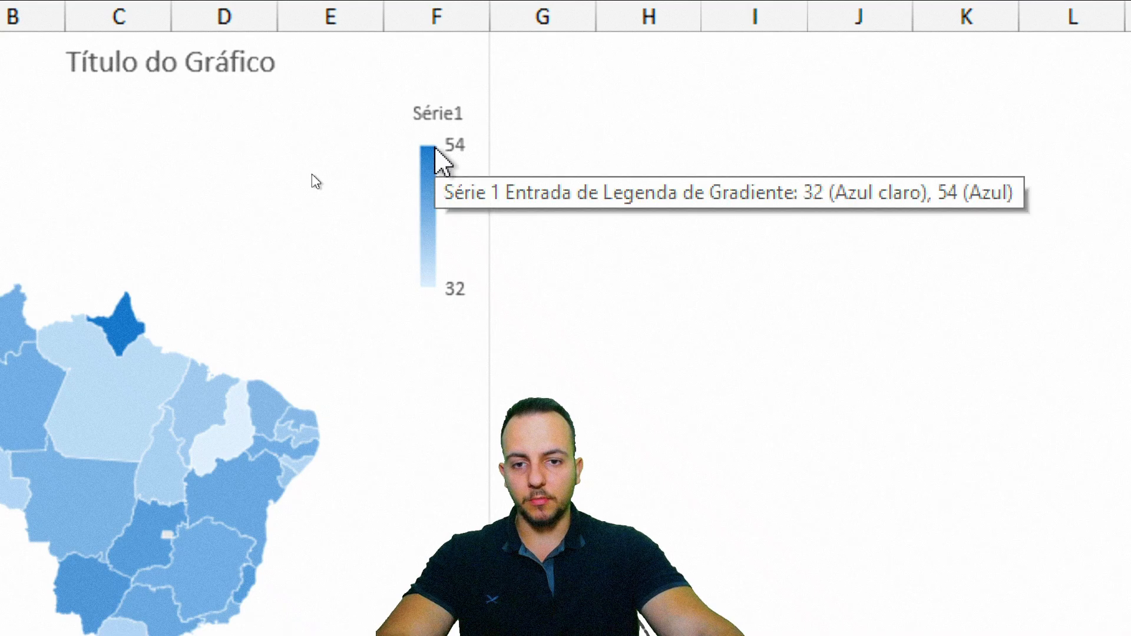
Delete the gradient legend from the Brazil map chart on the DASHBOARD sheet
left_click(429, 141)
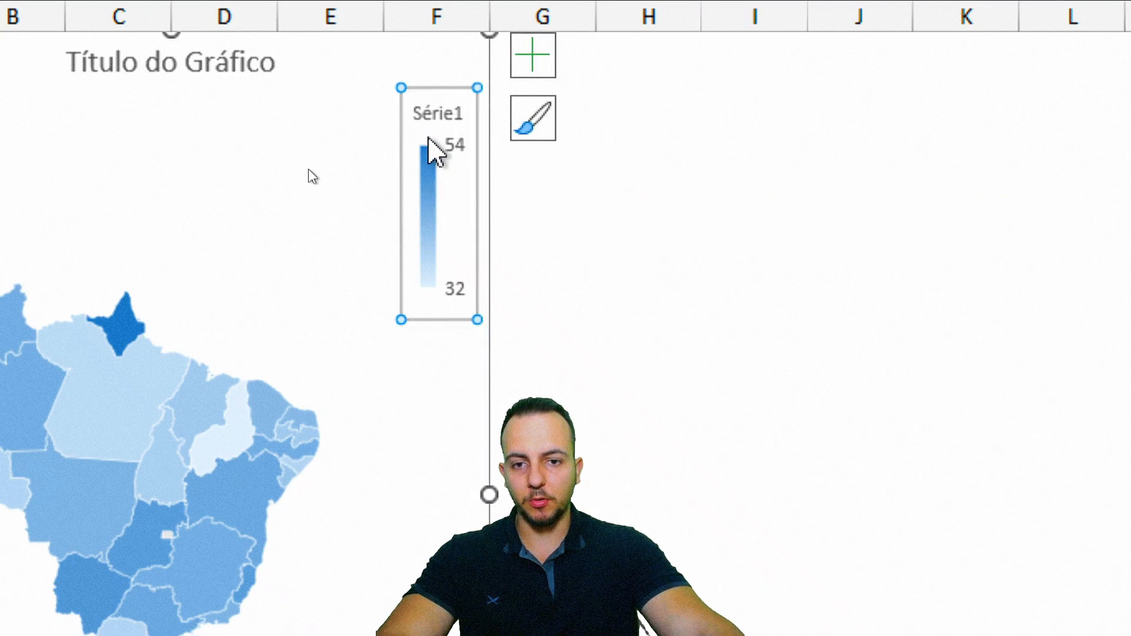
key("Delete")
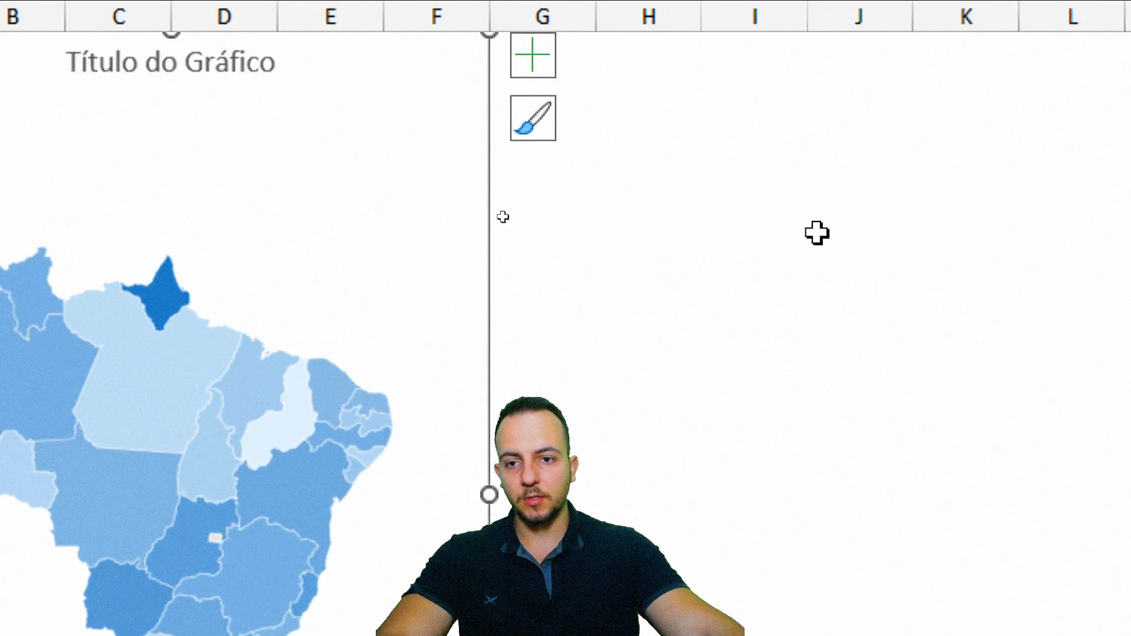
left_click(114, 62)
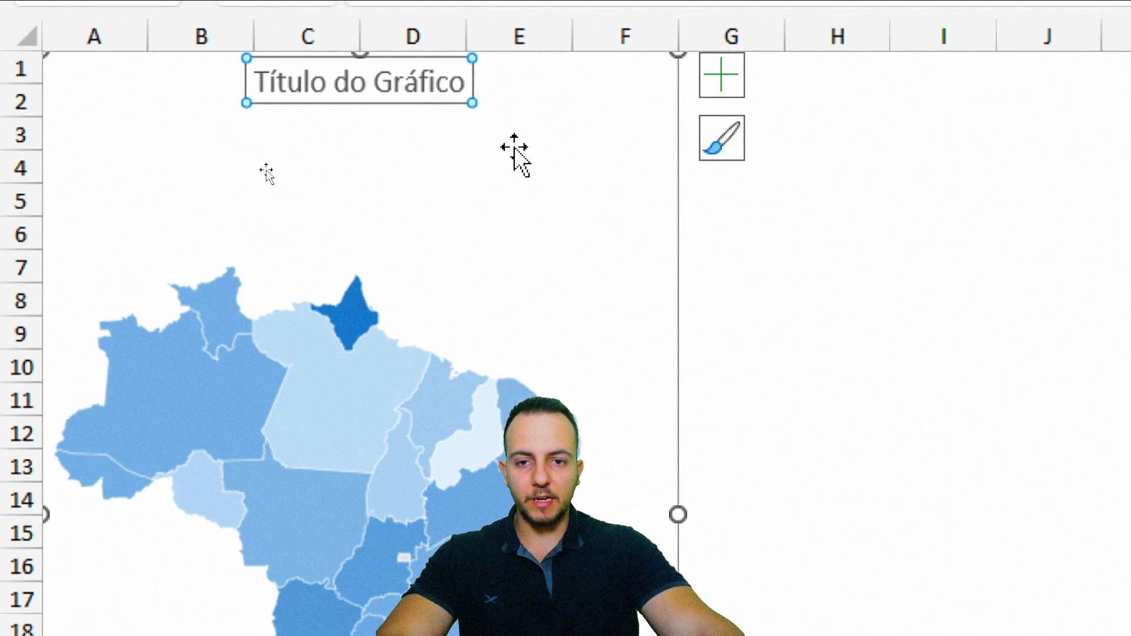
left_click(880, 361)
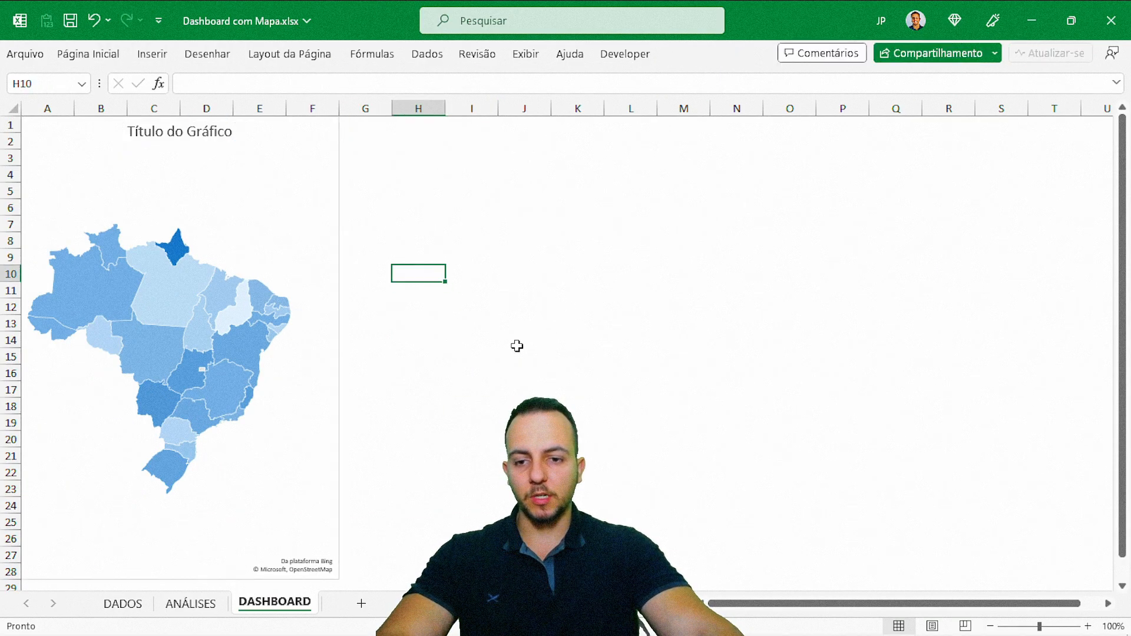
left_click(274, 250)
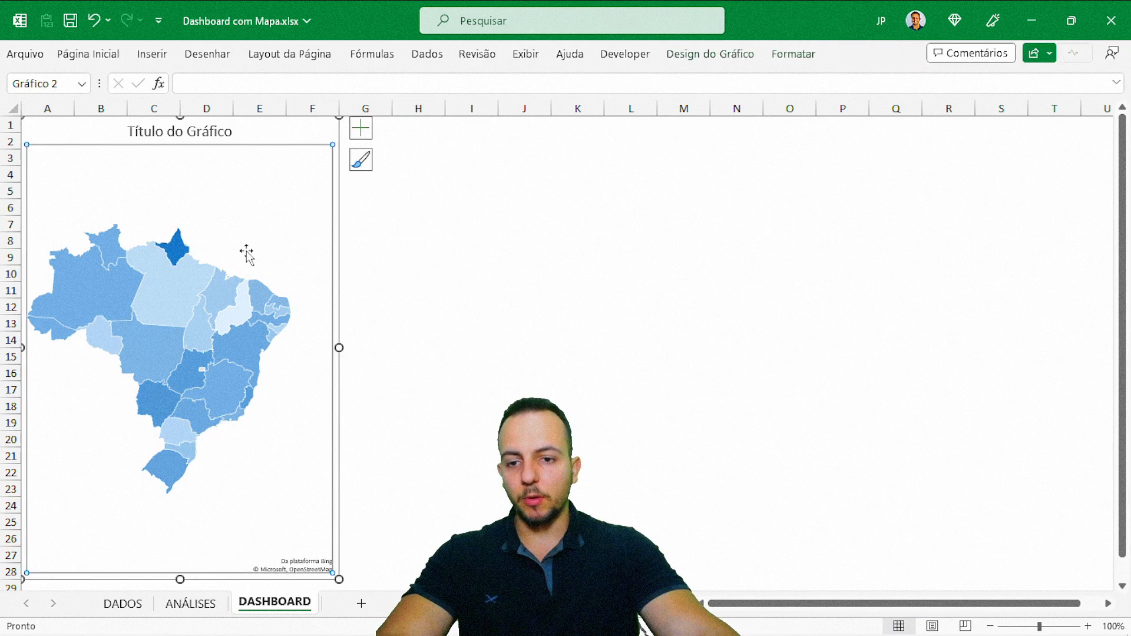
left_click(503, 275)
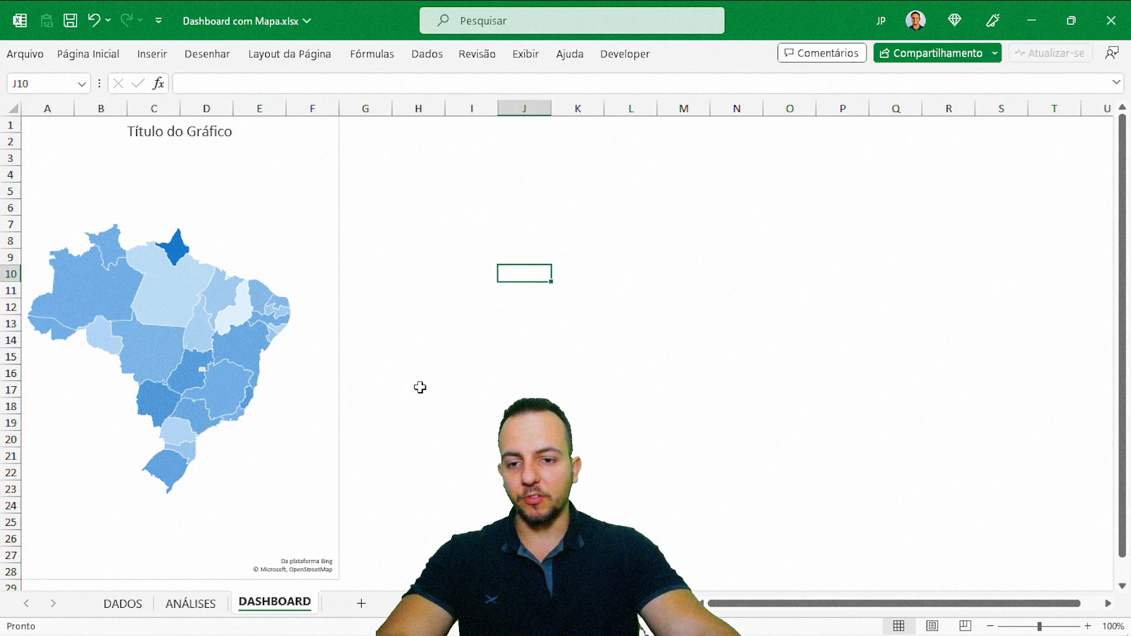
Insert a 2D clustered bar pivot chart from the state TOTAL pivot table in columns D:E of the ANÁLISES sheet
left_click(208, 607)
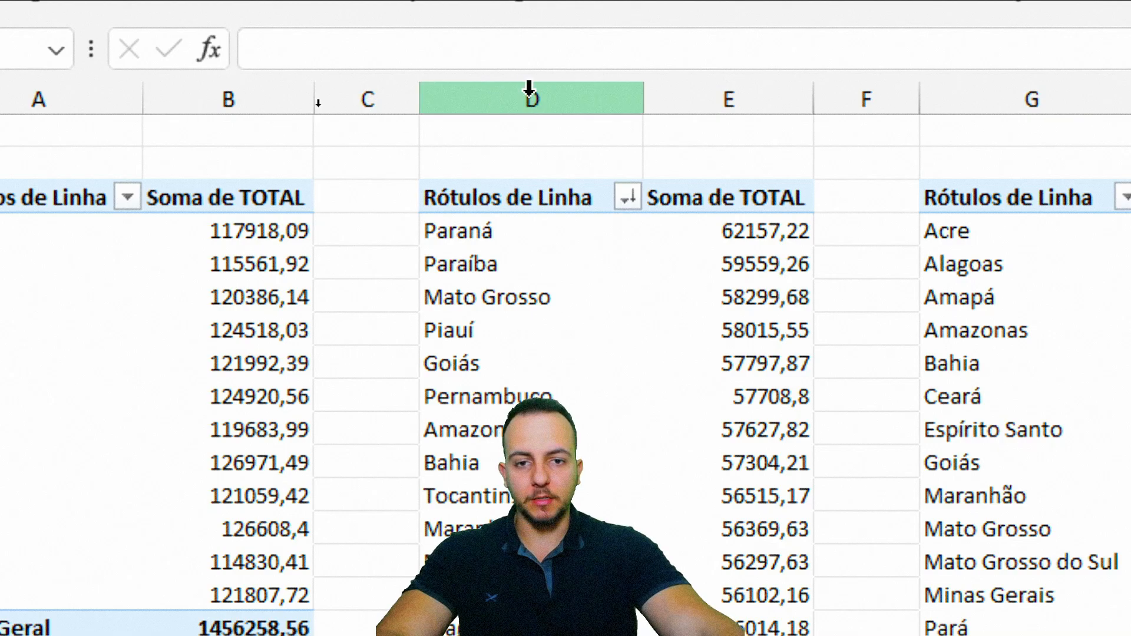
left_click_drag(530, 97, 727, 97)
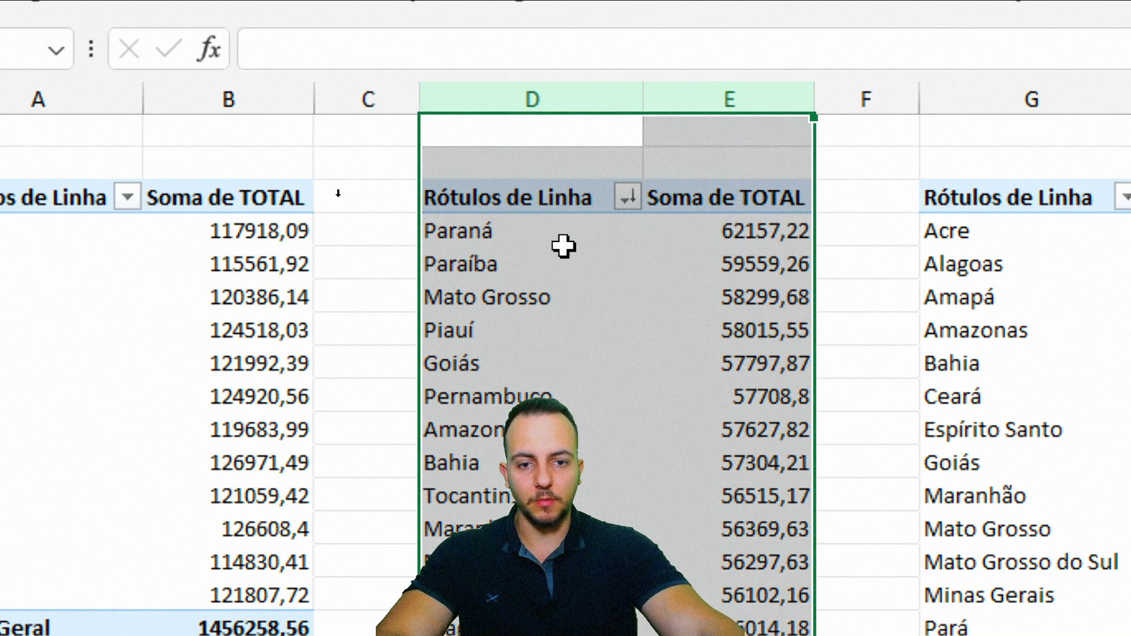
left_click(537, 231)
left_click(579, 305)
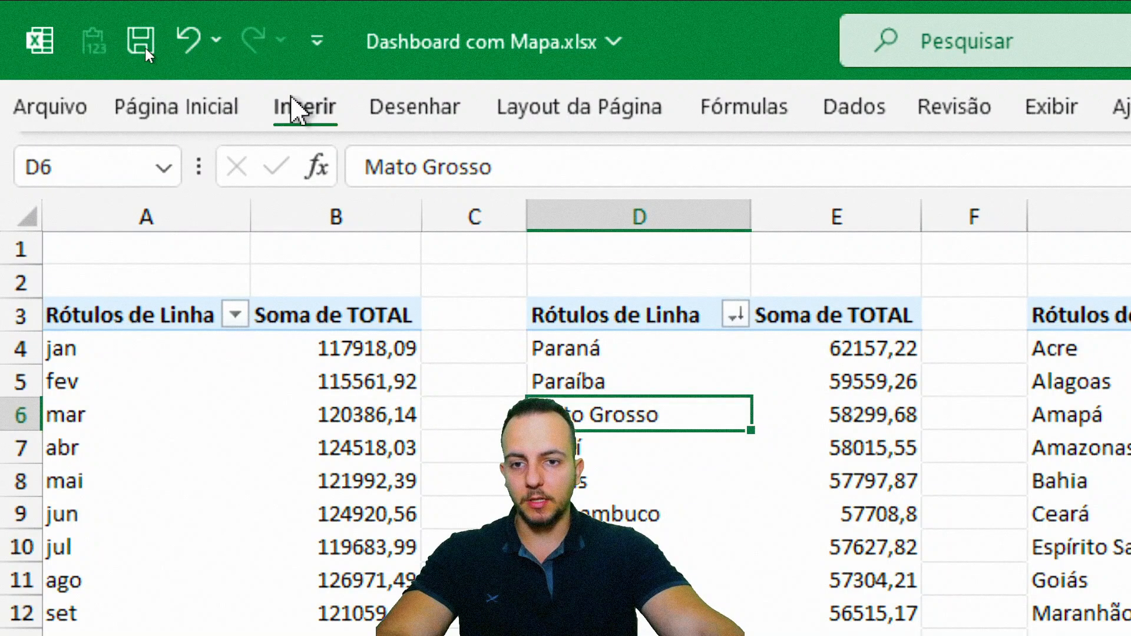
left_click(198, 0)
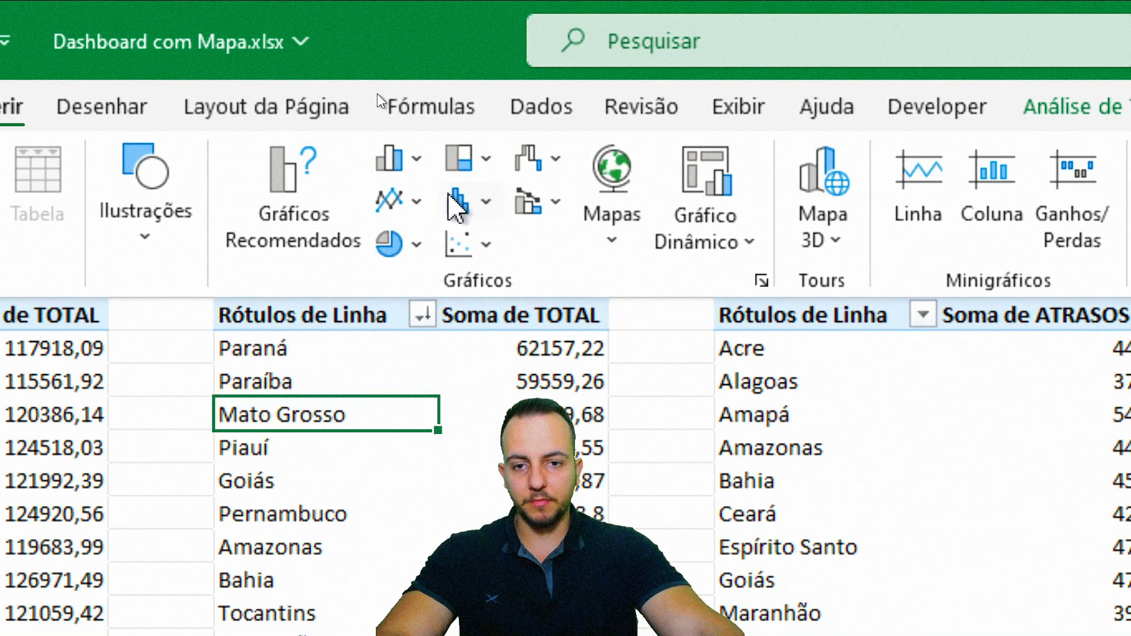
left_click(406, 165)
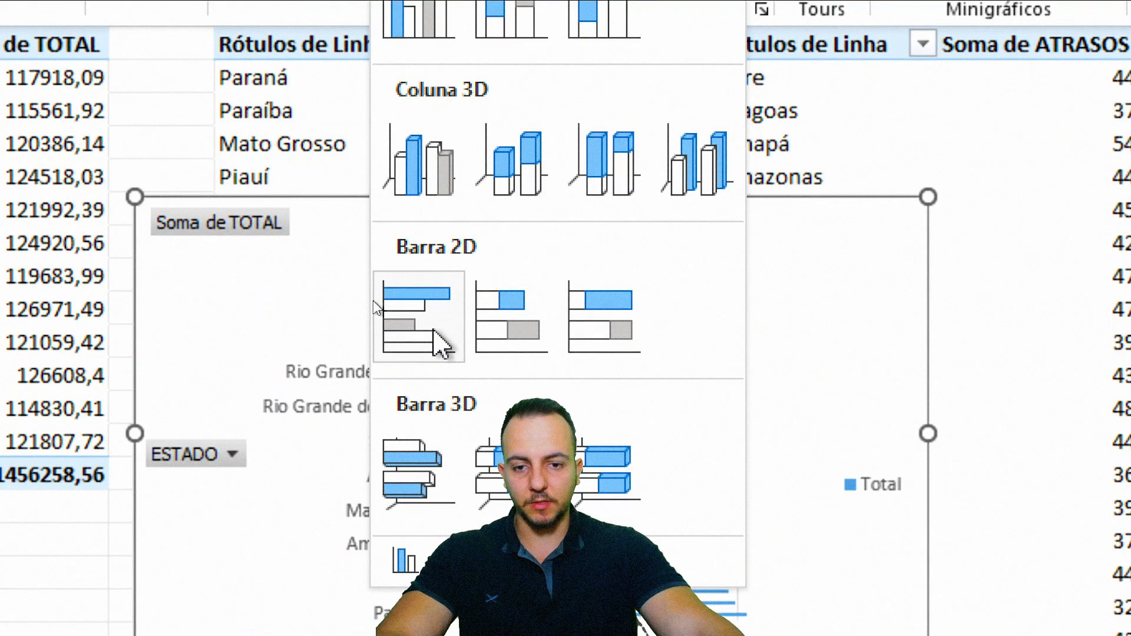
left_click(434, 331)
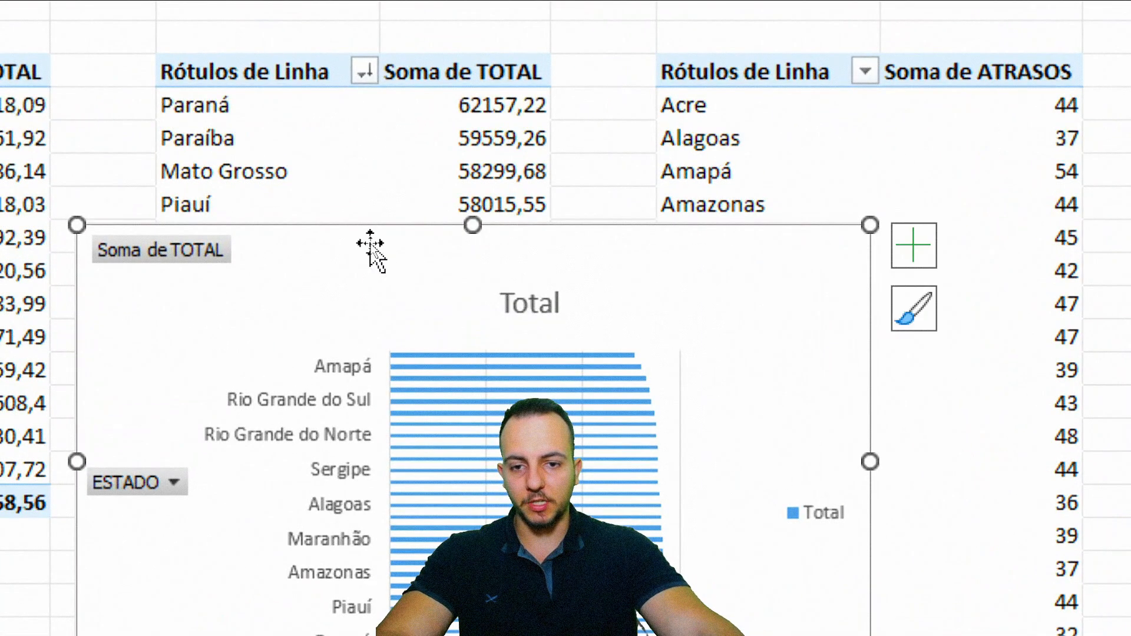
Cut the state bar chart, paste it at cell J6 of the DASHBOARD sheet and close the chart fields pane
right_click(370, 246)
left_click(447, 108)
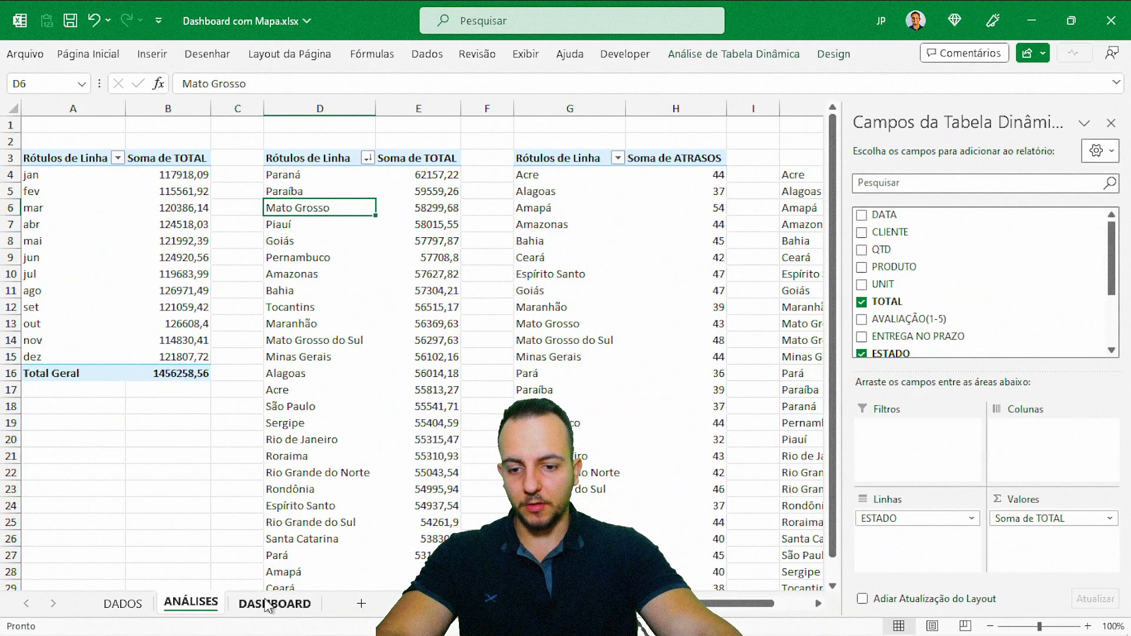
left_click(268, 604)
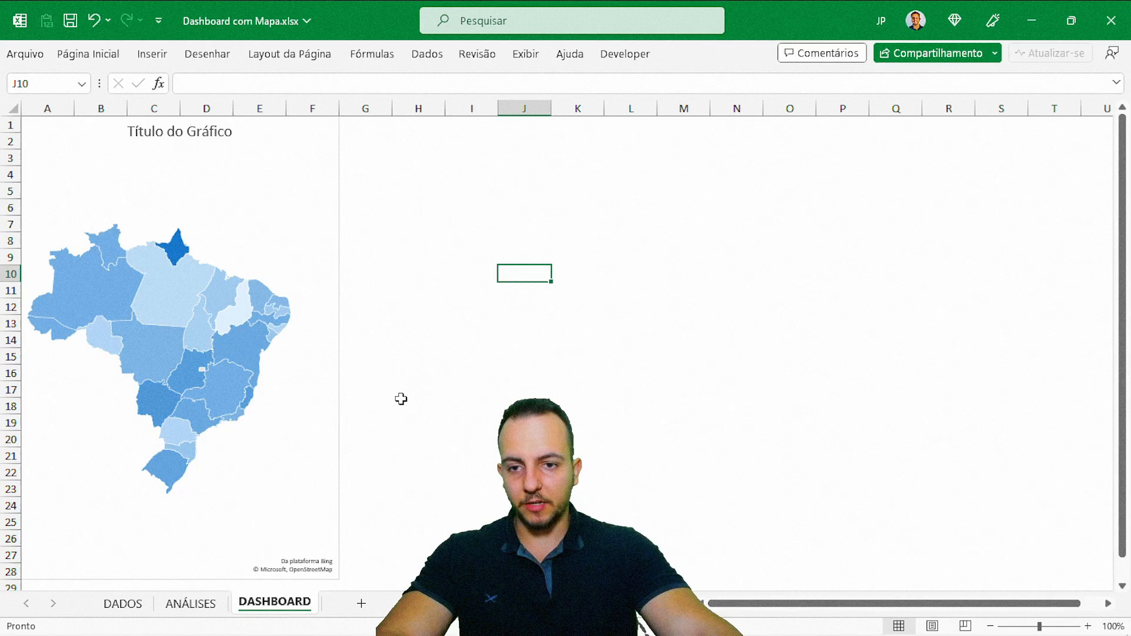
right_click(505, 216)
key("Escape")
left_click(525, 210)
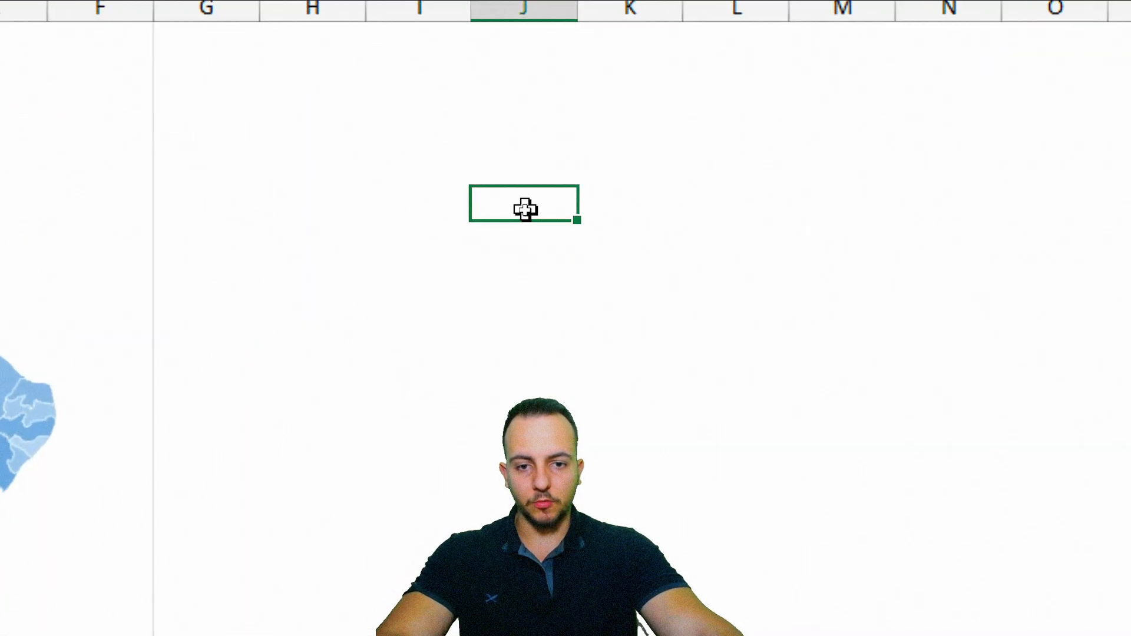
right_click(536, 219)
left_click(617, 250)
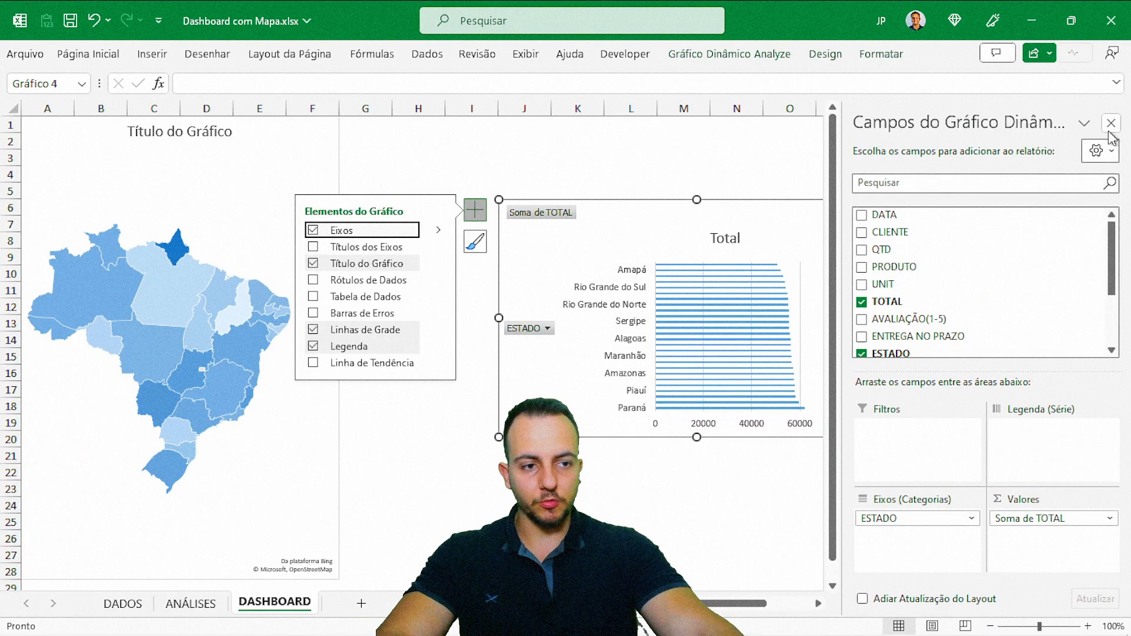
left_click(1112, 124)
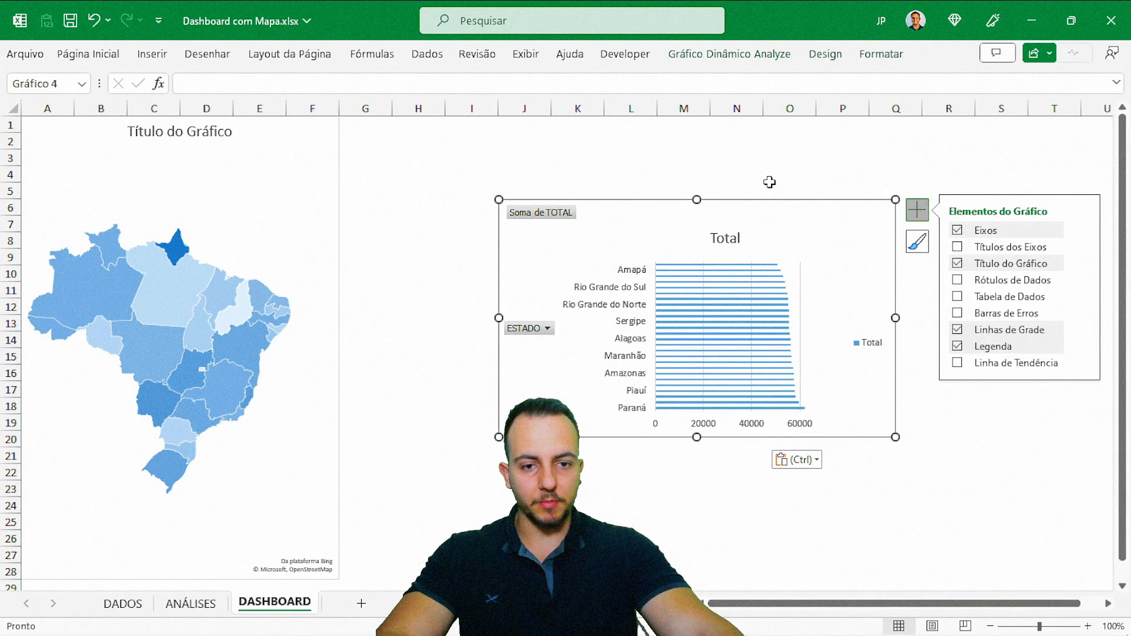
Move the state bar chart to the top of the sheet starting at column N and stretch it down to row 28
left_click_drag(654, 205, 872, 122)
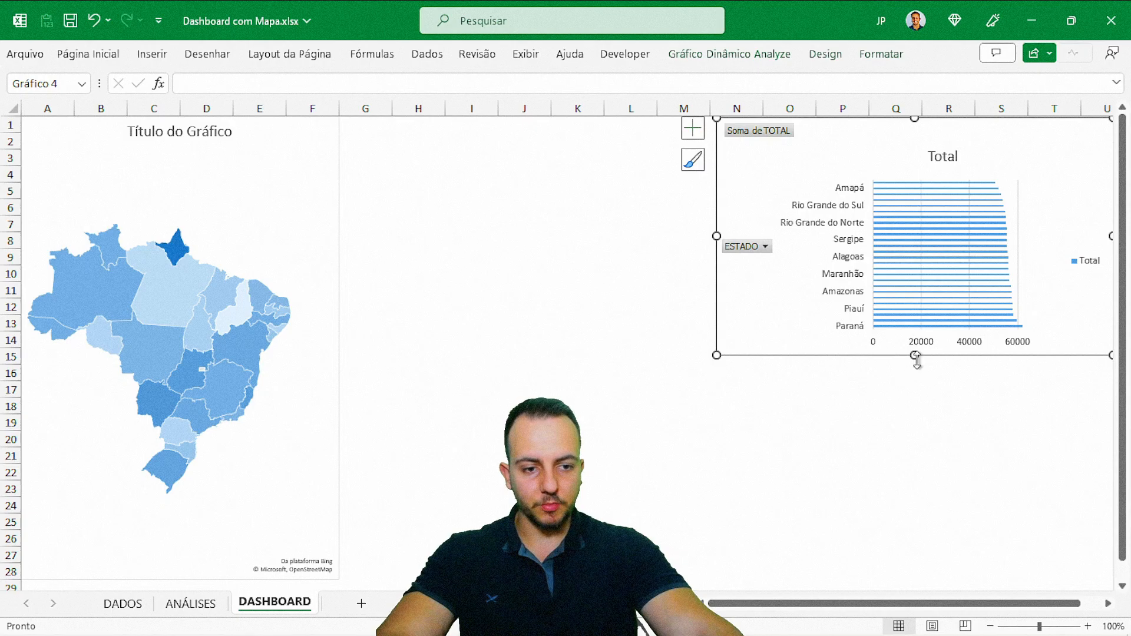
left_click_drag(915, 356, 901, 579)
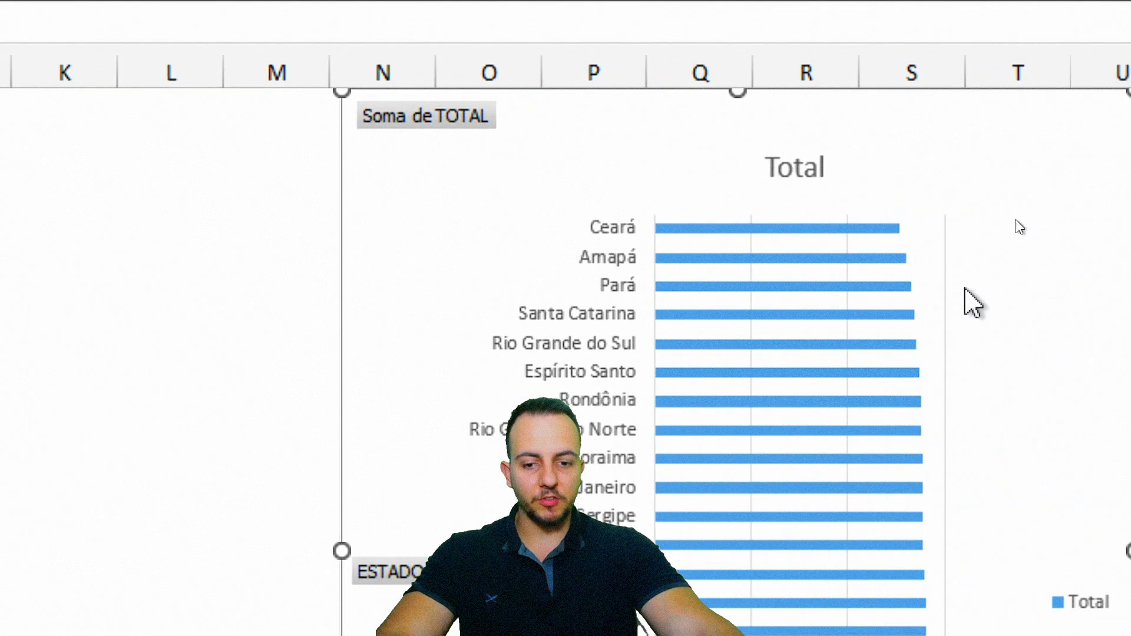
mouse_move(481, 190)
left_mouse_down()
mouse_move(367, 281)
mouse_move(340, 196)
left_mouse_up()
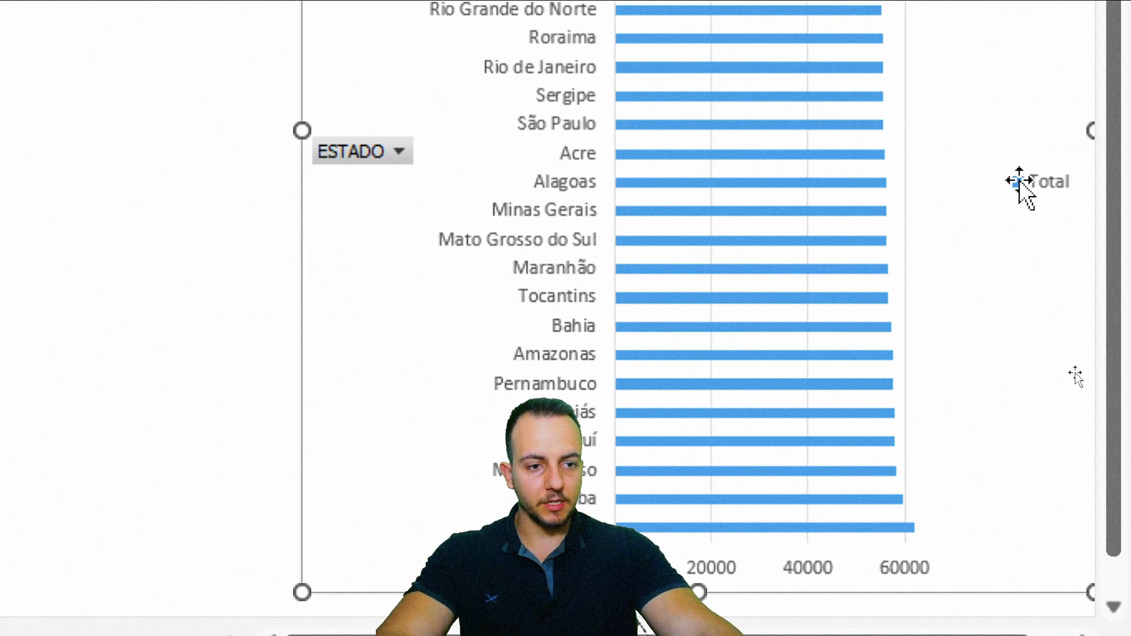
Remove the legend from the state bar chart and hide all of its field buttons
left_click(1078, 182)
key("Delete")
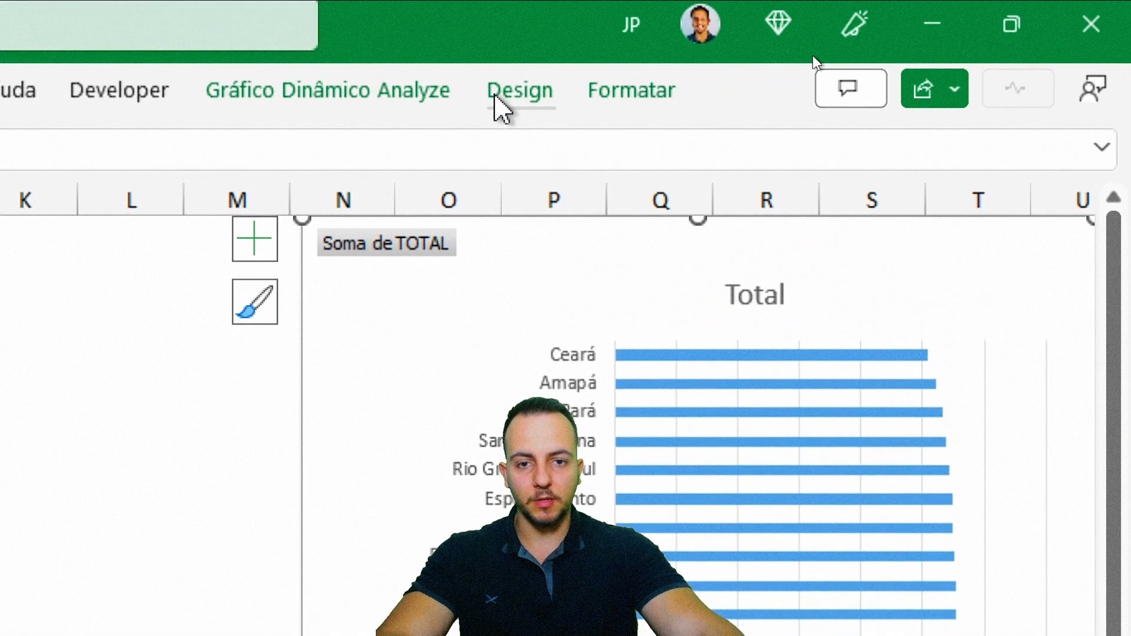
left_click(384, 102)
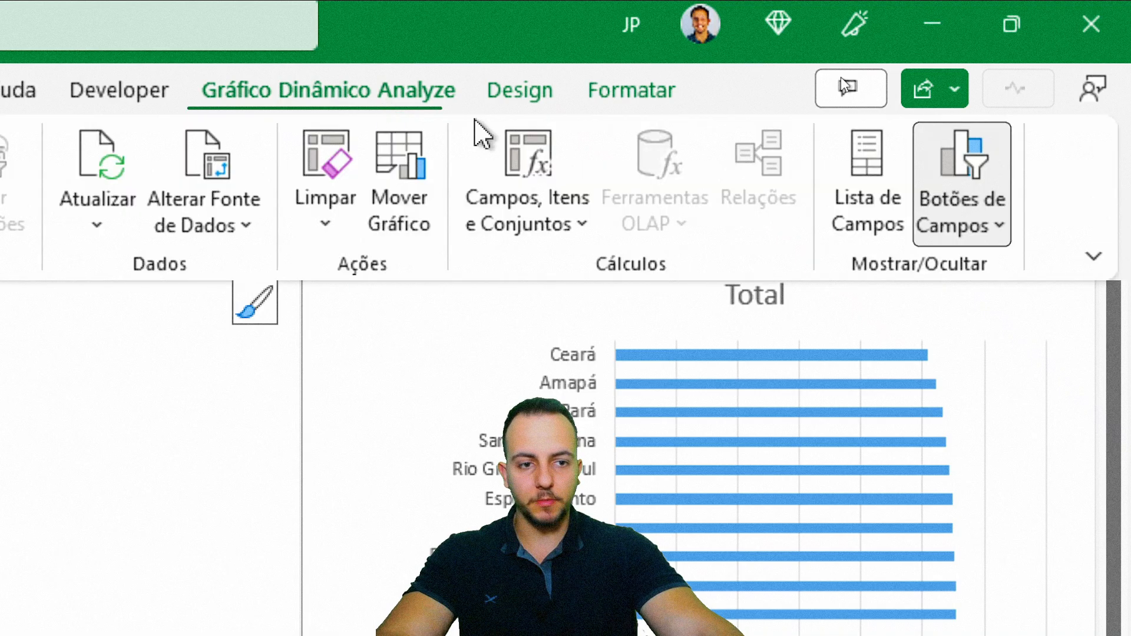
left_click(991, 248)
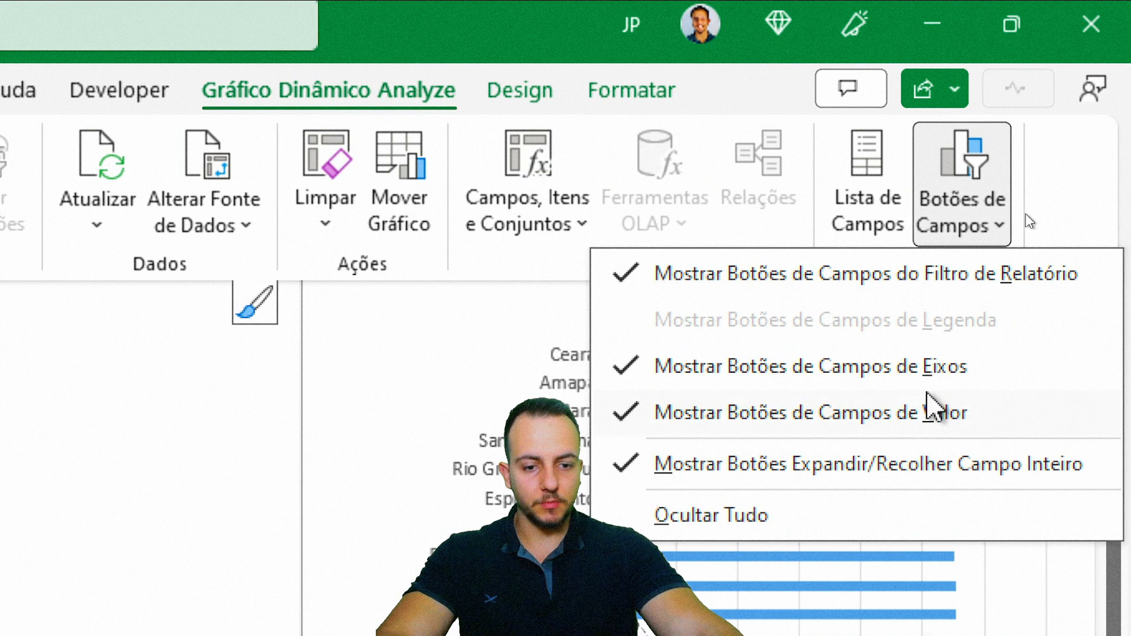
left_click(882, 528)
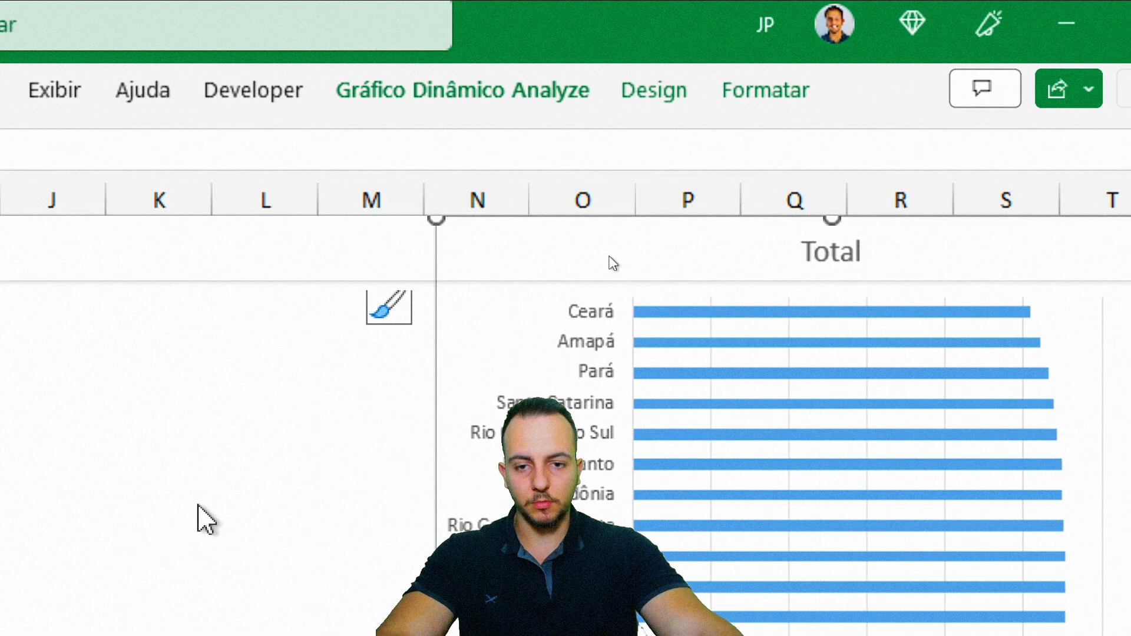
left_click(130, 458)
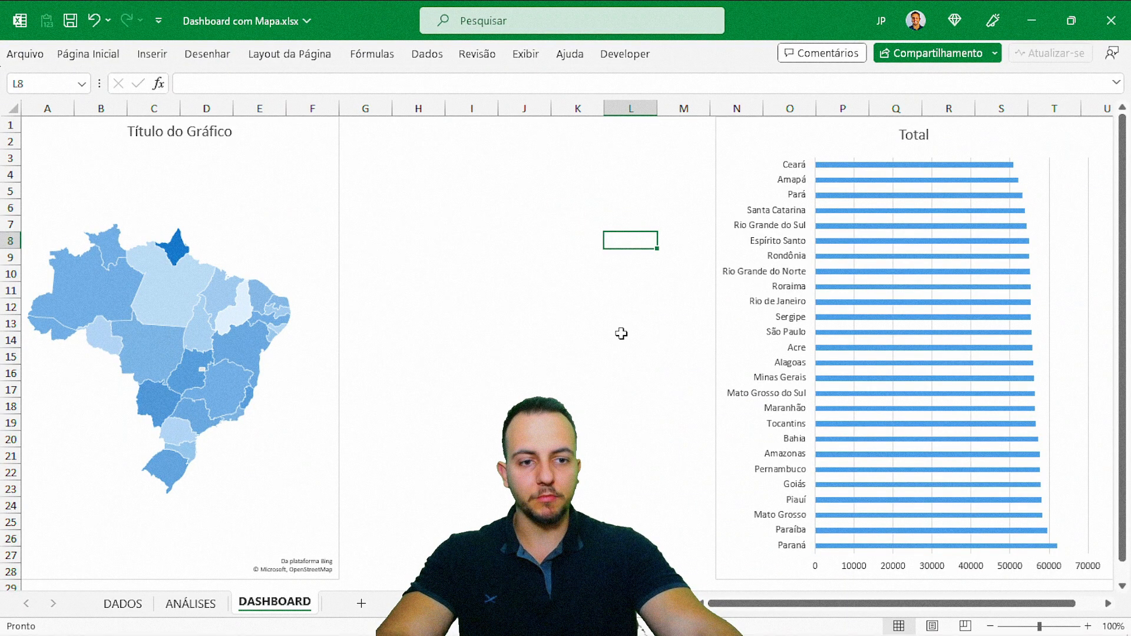
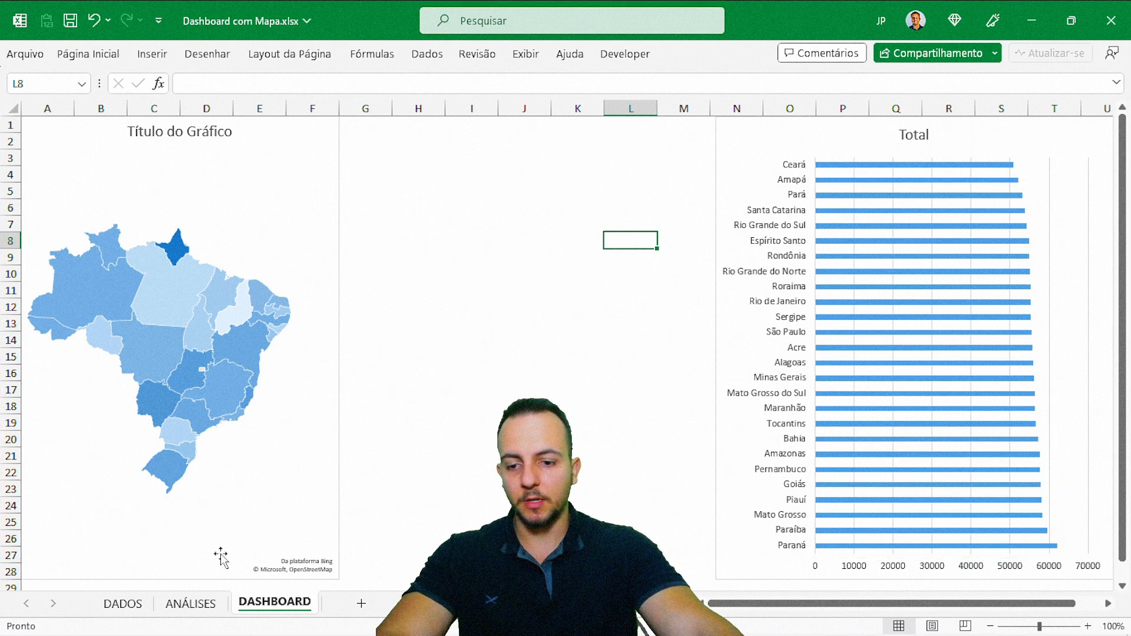
Insert a column pivot chart from the monthly TOTAL pivot table in columns A:B of the ANÁLISES sheet
left_click(191, 603)
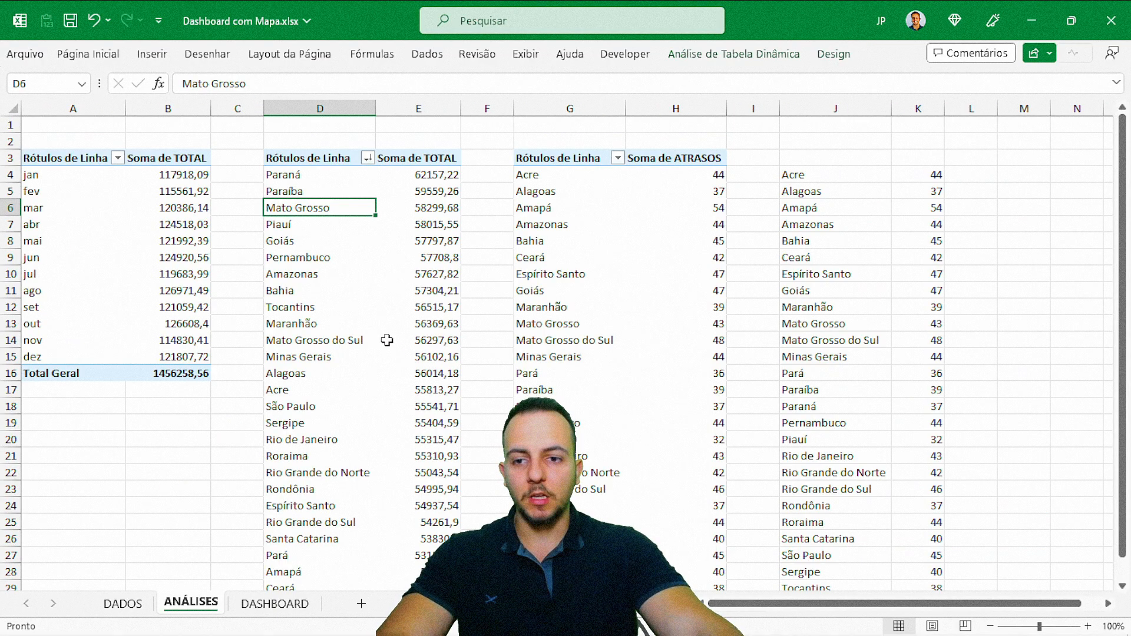
left_click(104, 145)
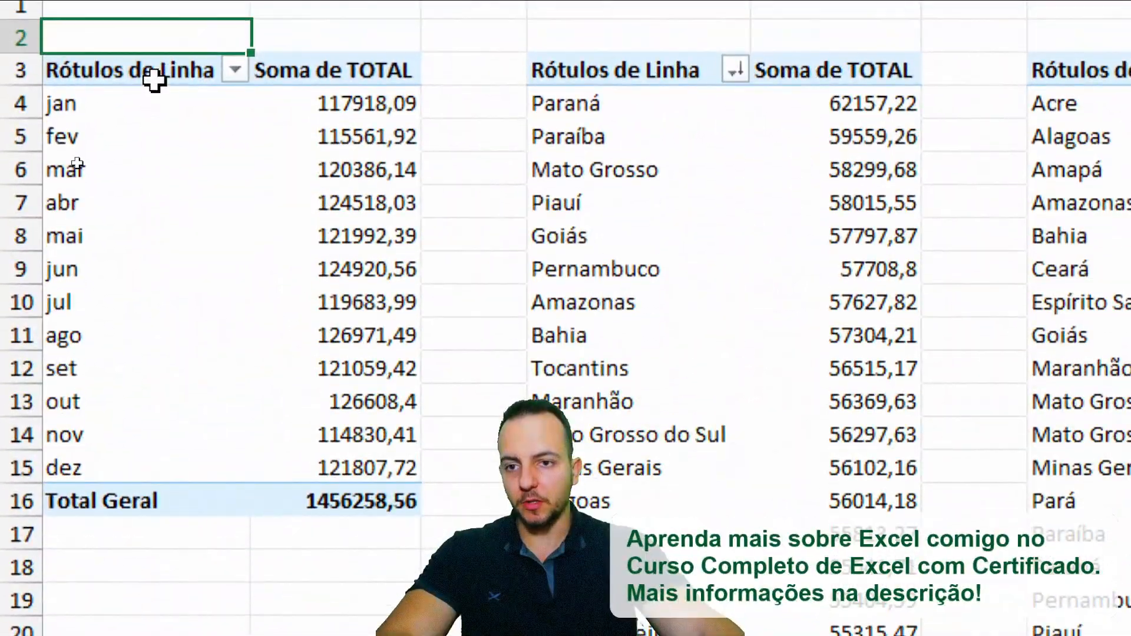
left_click(82, 159)
left_click(253, 235)
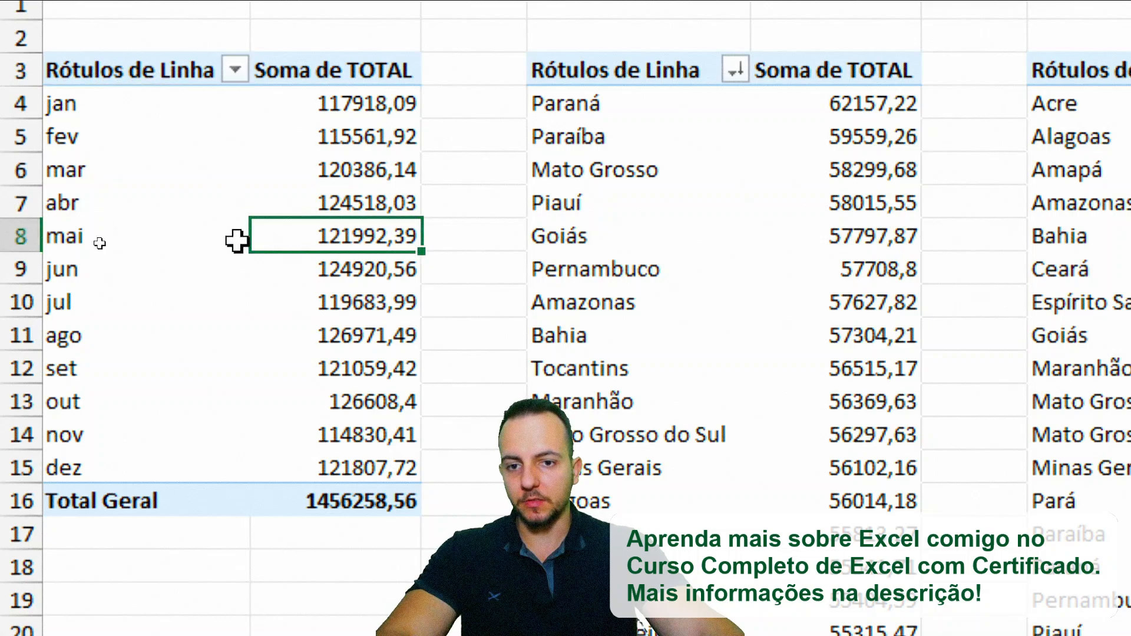
left_click(302, 180)
left_click(336, 269)
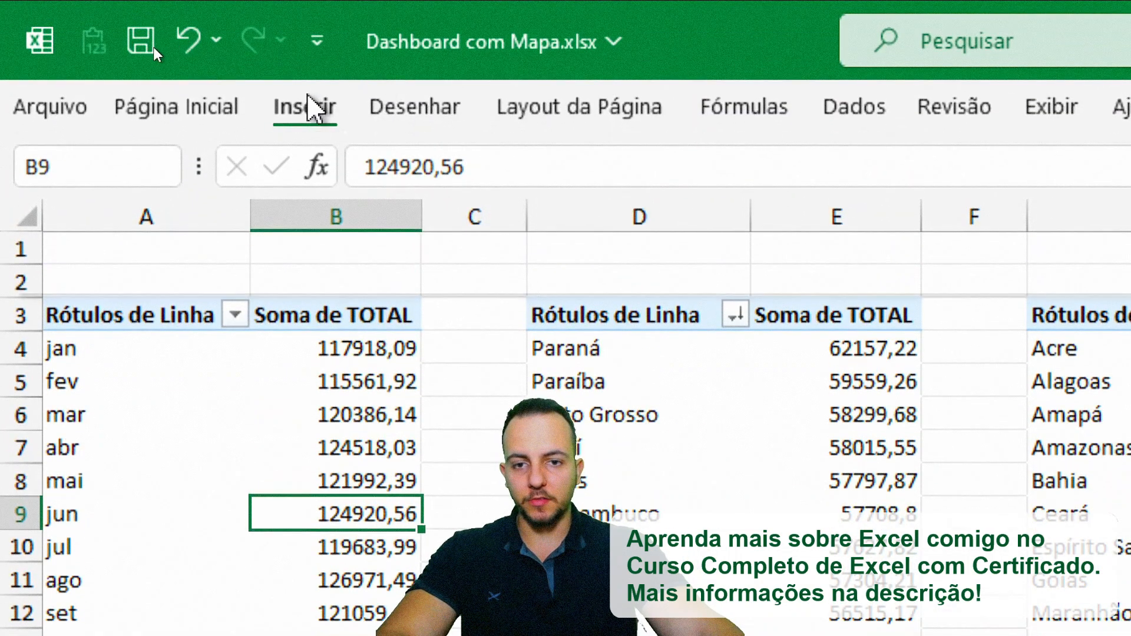
left_click(305, 106)
left_click(714, 158)
left_click(737, 269)
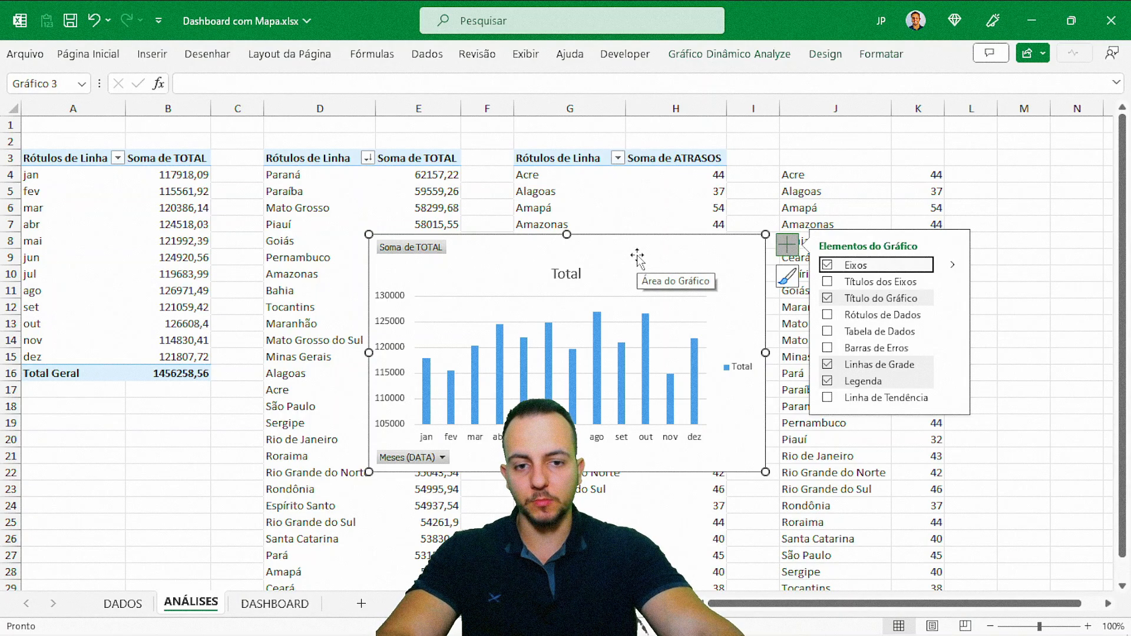
Cut the monthly column chart from the ANÁLISES sheet and paste it at cell H8 of the DASHBOARD sheet
right_click(638, 254)
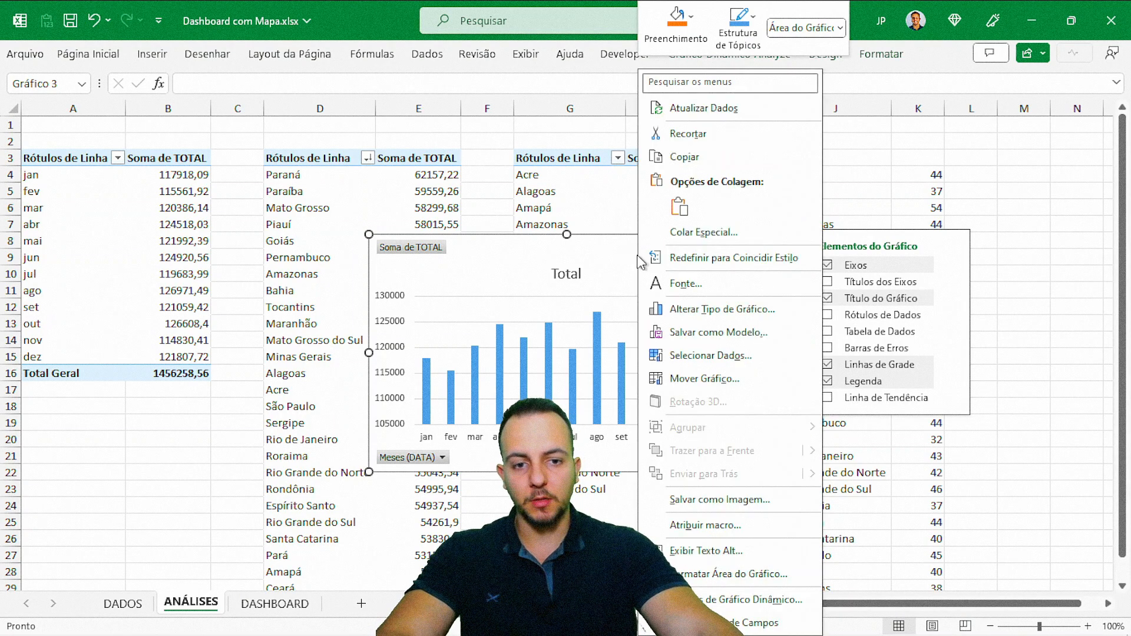
left_click(701, 132)
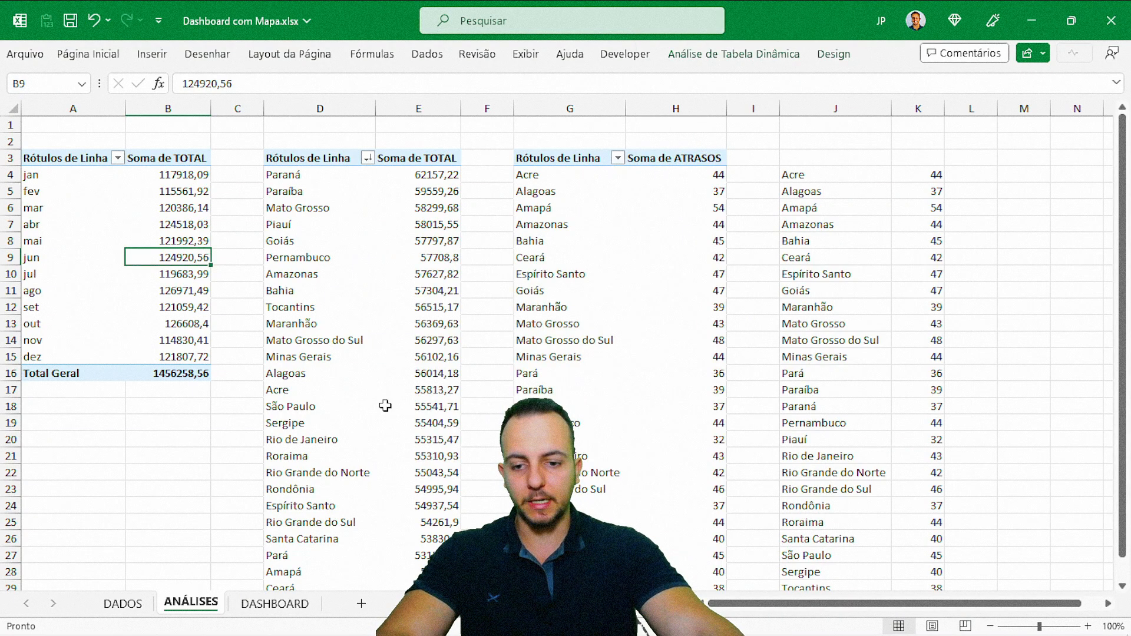
left_click(290, 604)
left_click(398, 242)
right_click(399, 241)
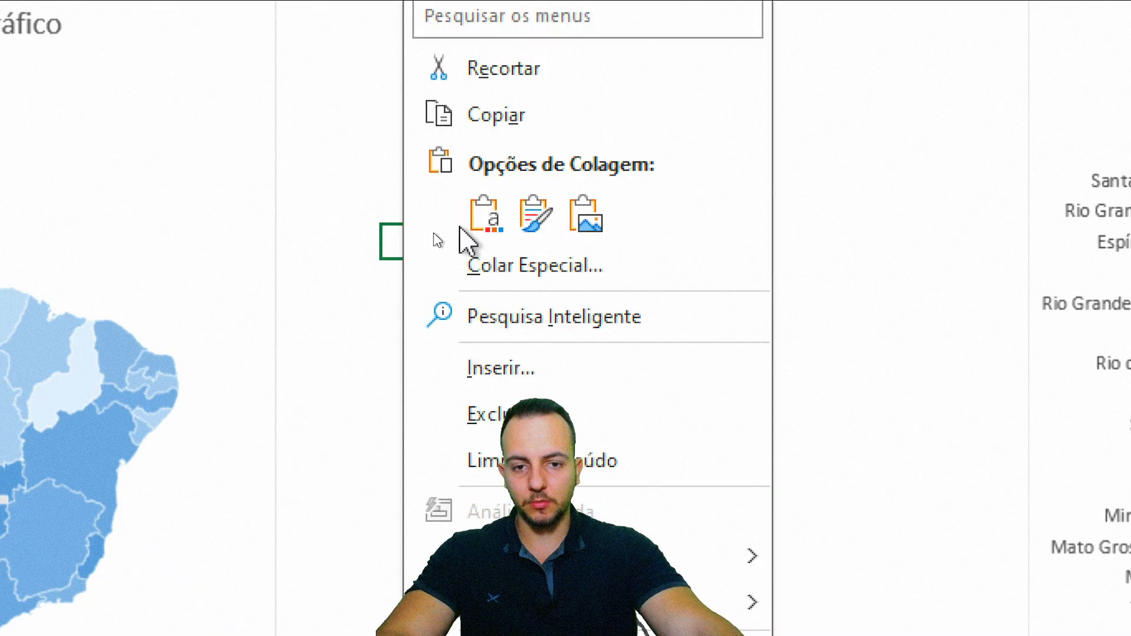
left_click(482, 215)
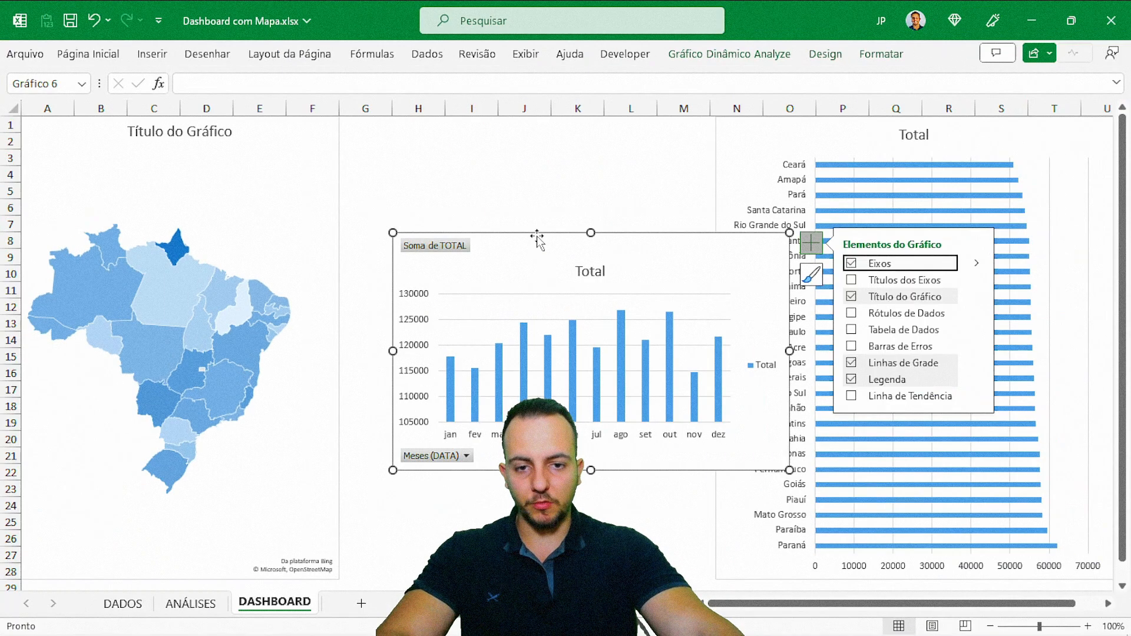
Move the monthly column chart down between the map and the state bar chart and stretch it to span rows 12 to 28
left_click_drag(669, 233, 544, 457)
left_click_drag(474, 348, 465, 344)
left_click_drag(710, 461, 763, 460)
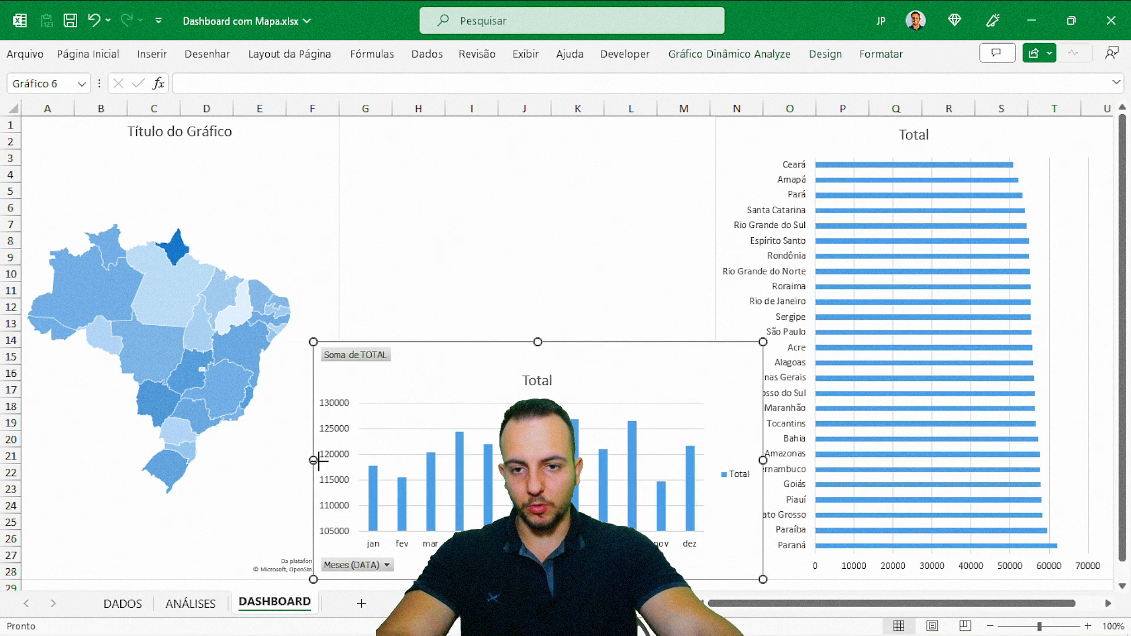
left_click_drag(319, 461, 340, 460)
left_click_drag(550, 343, 556, 307)
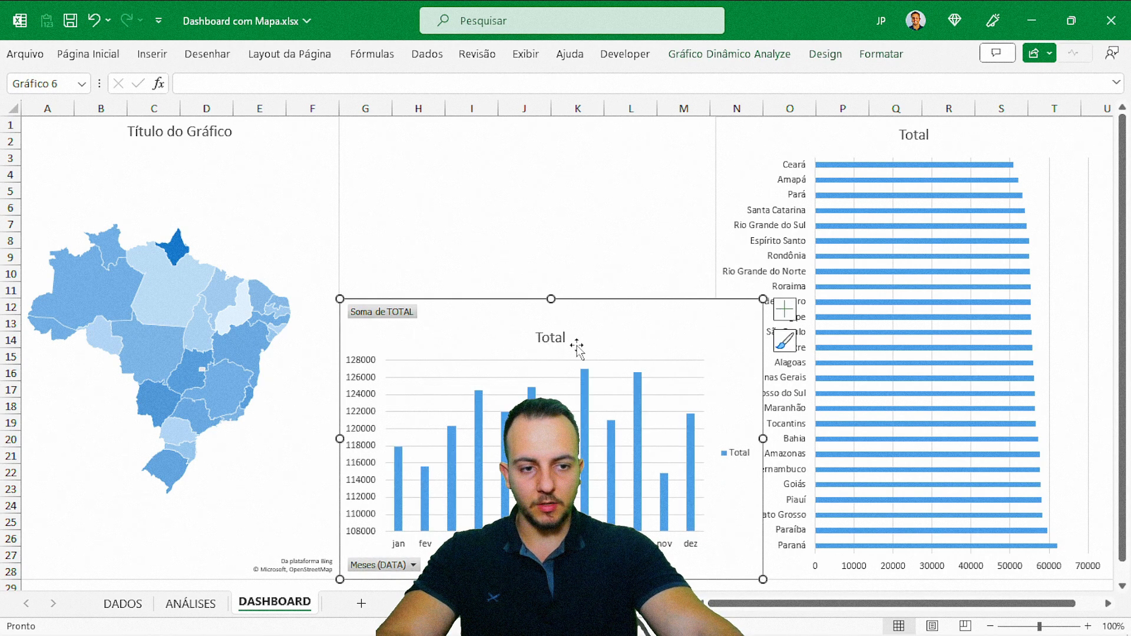
Adjust the monthly column chart's side edges so it runs from the map's edge in column F to the start of column N
left_click_drag(340, 440, 341, 444)
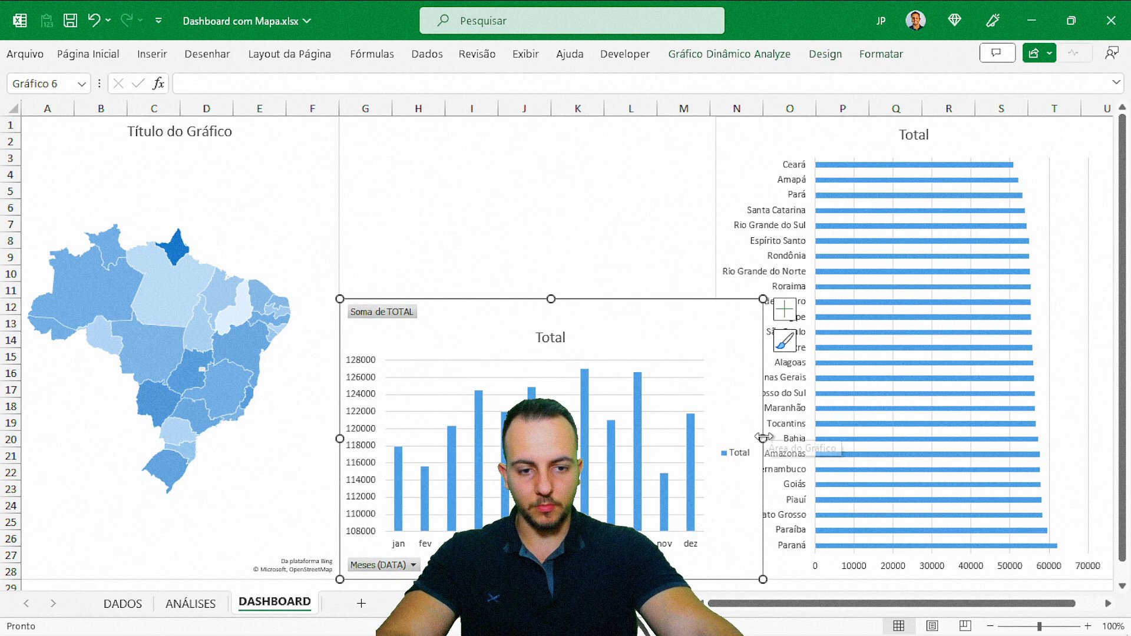
left_click_drag(763, 439, 730, 439)
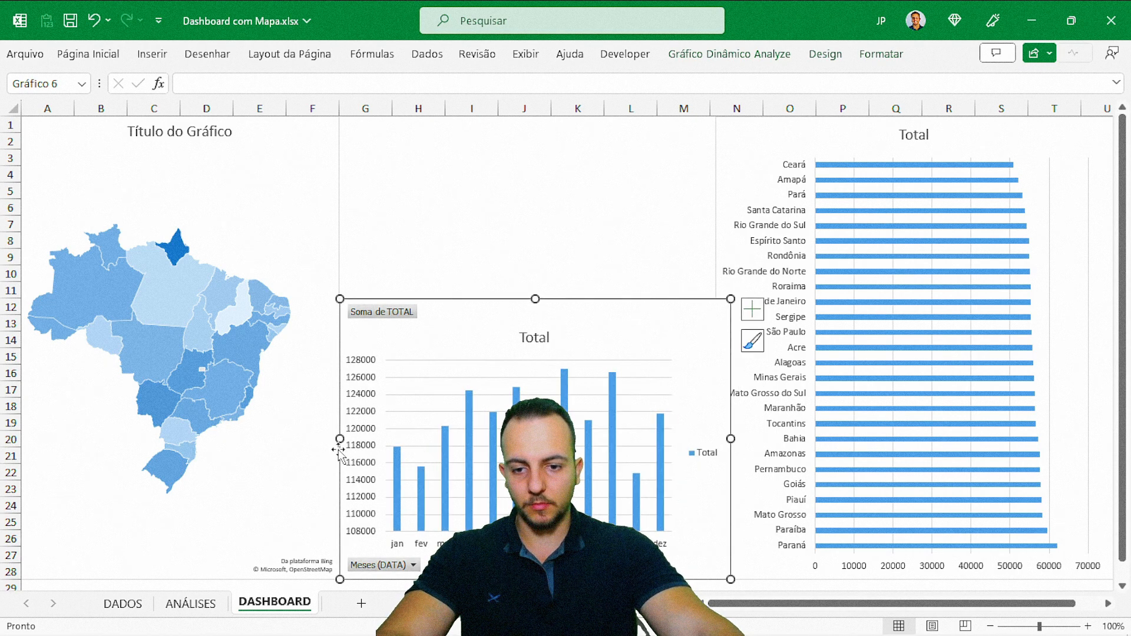
left_click_drag(339, 439, 328, 445)
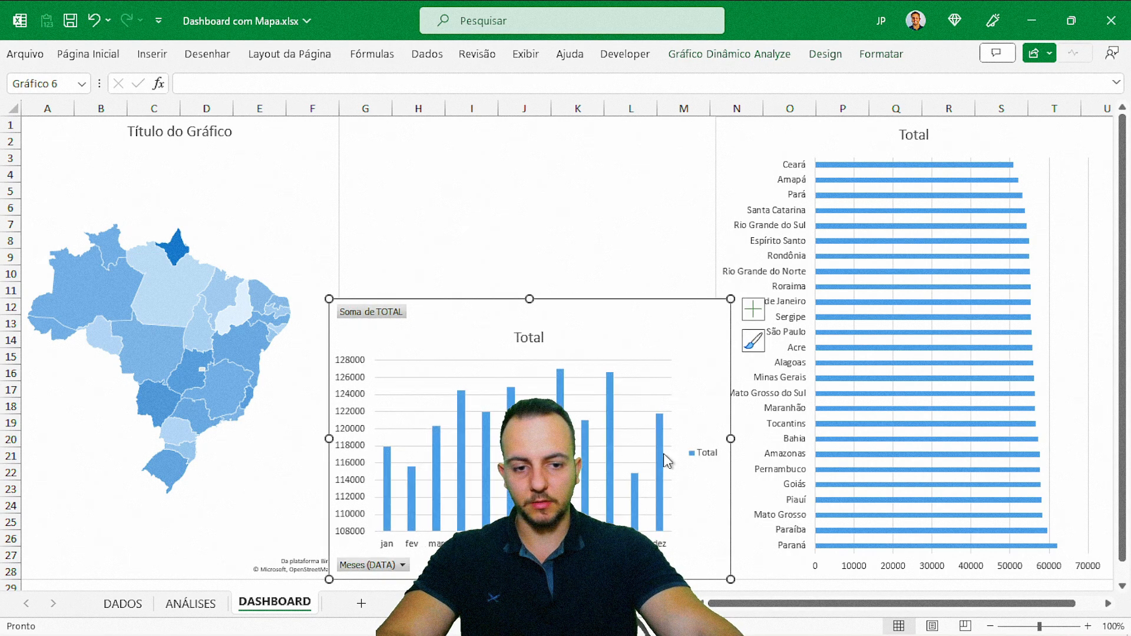
left_click_drag(730, 442, 719, 446)
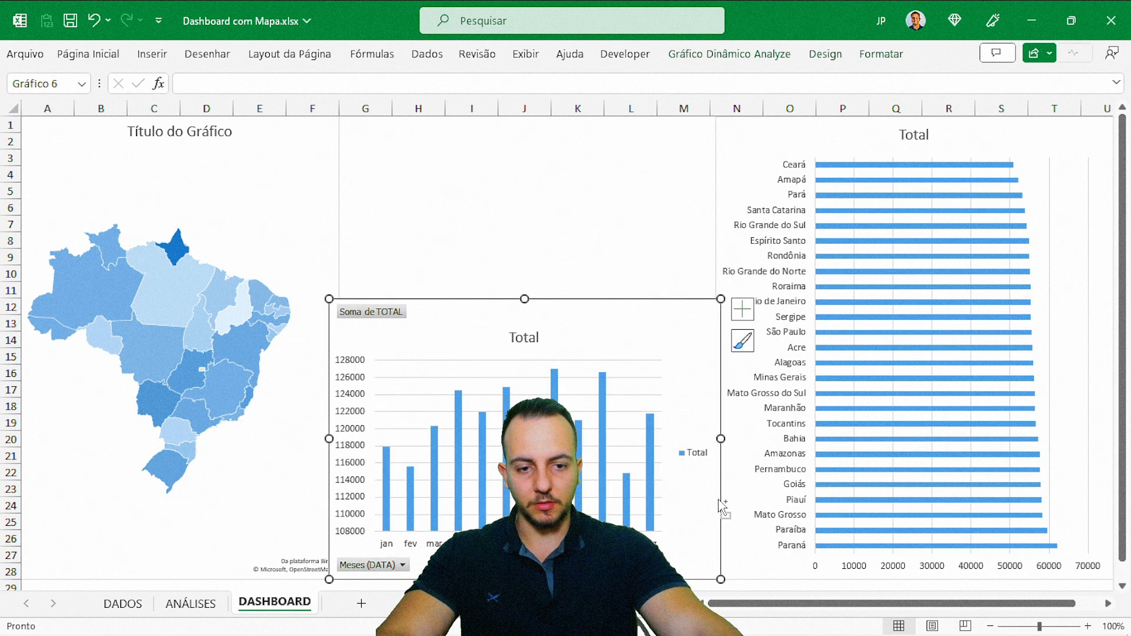
Remove the legend from the monthly column chart and hide all of its field buttons
left_click(745, 309)
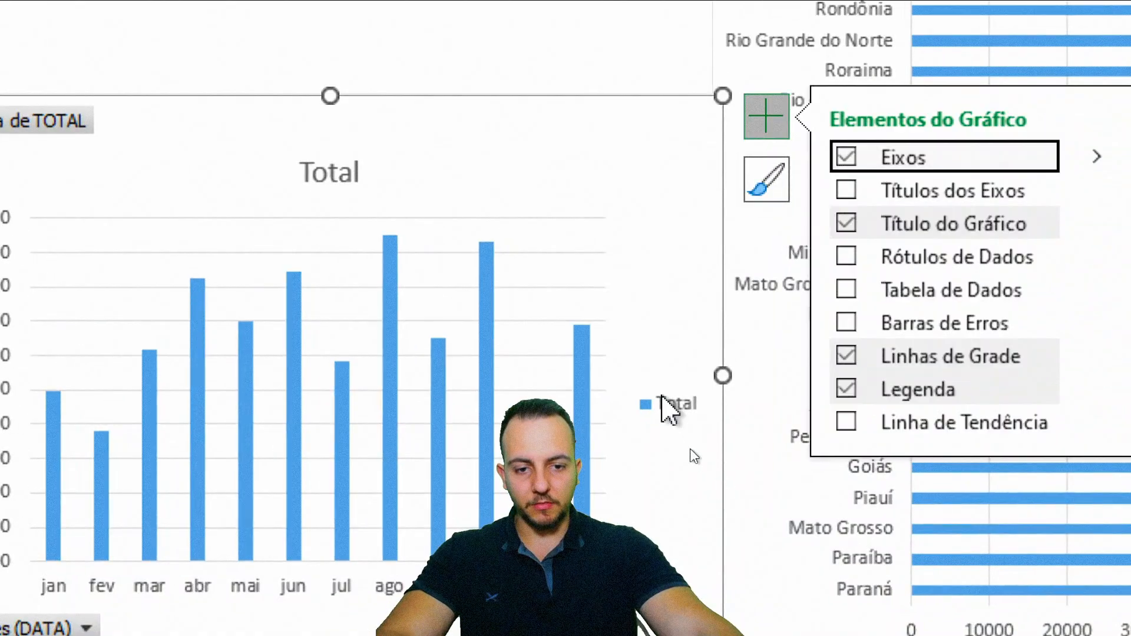
left_click(666, 404)
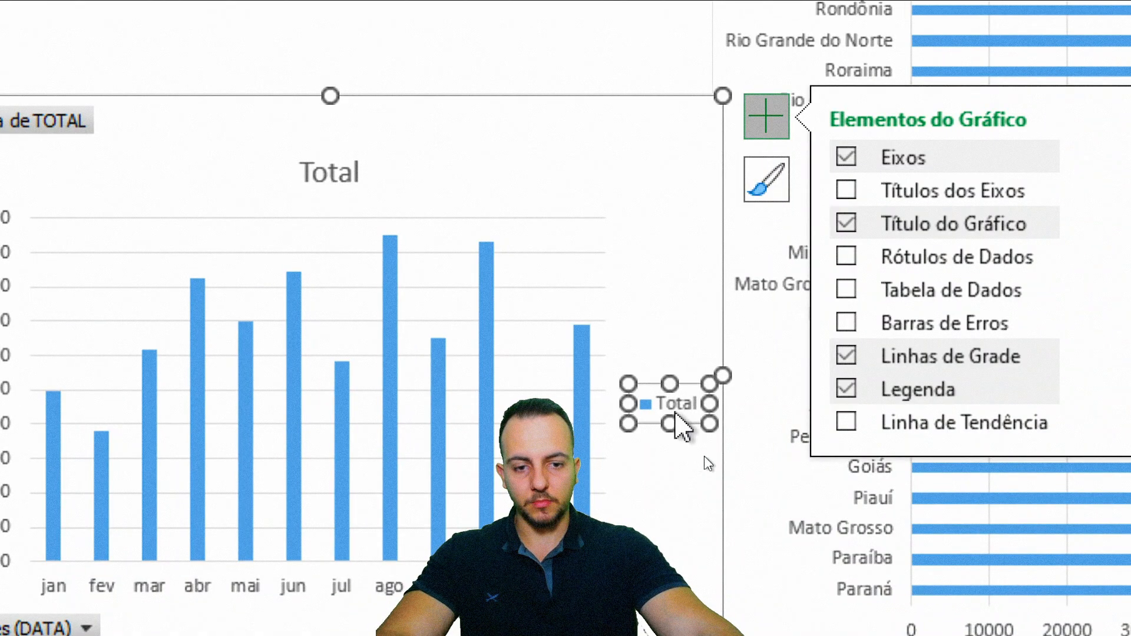
key("Delete")
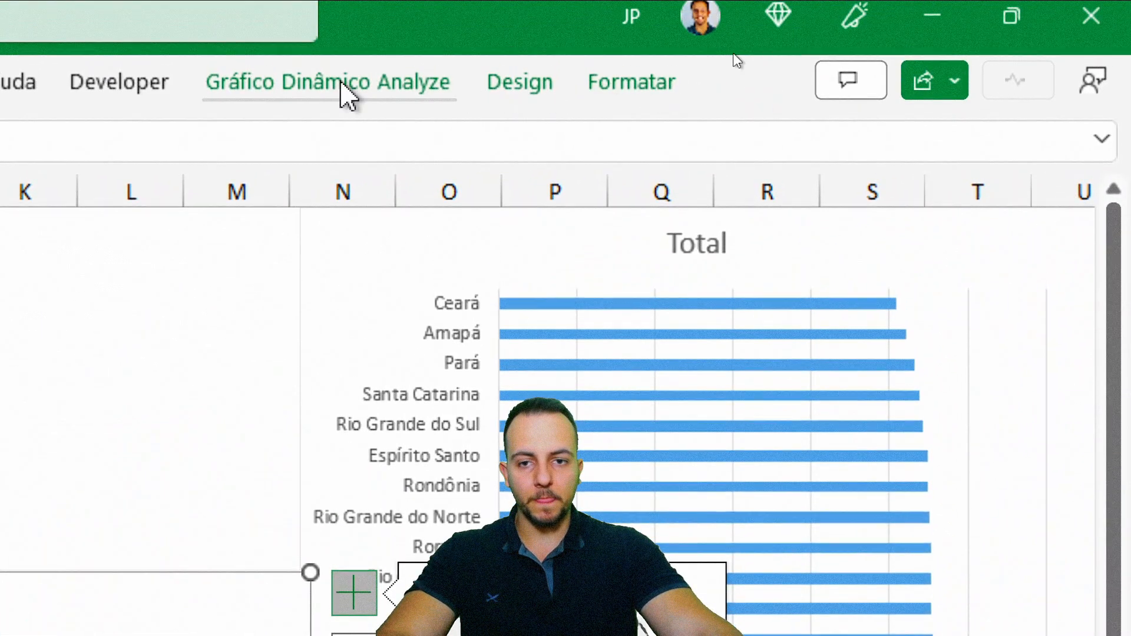
left_click(327, 85)
left_click(954, 222)
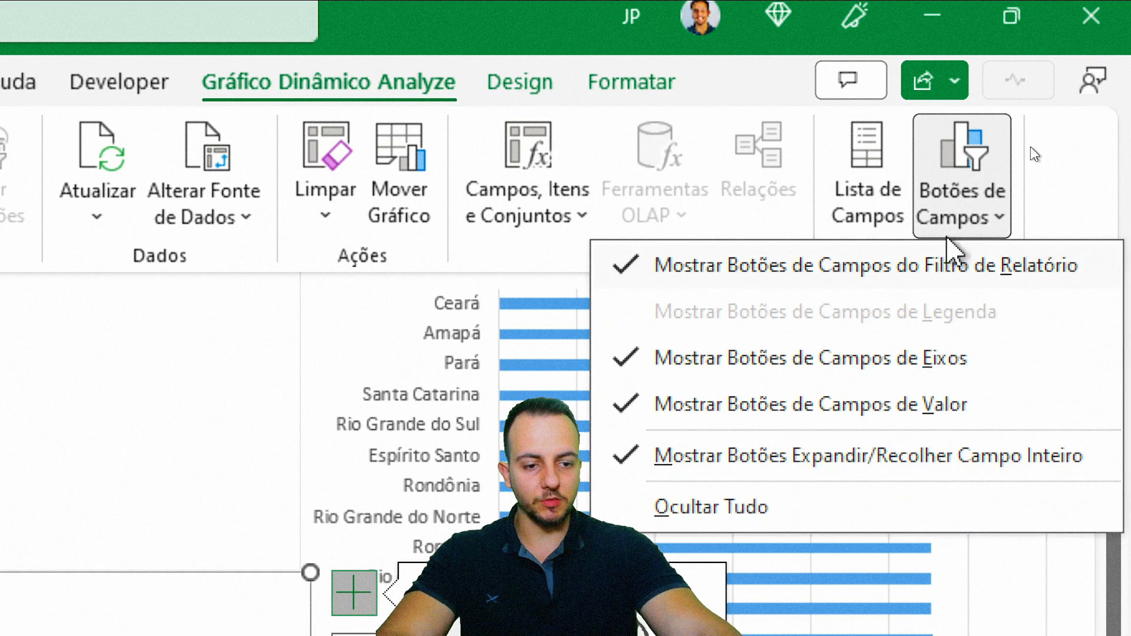
left_click(866, 515)
left_click(343, 201)
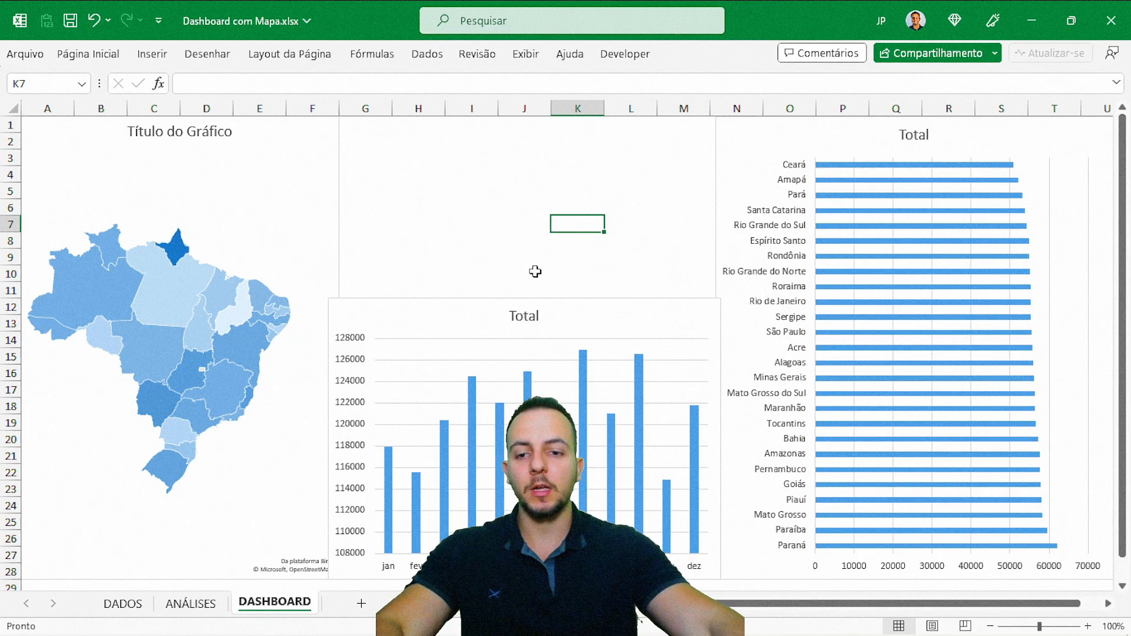
left_click_drag(459, 208, 357, 216)
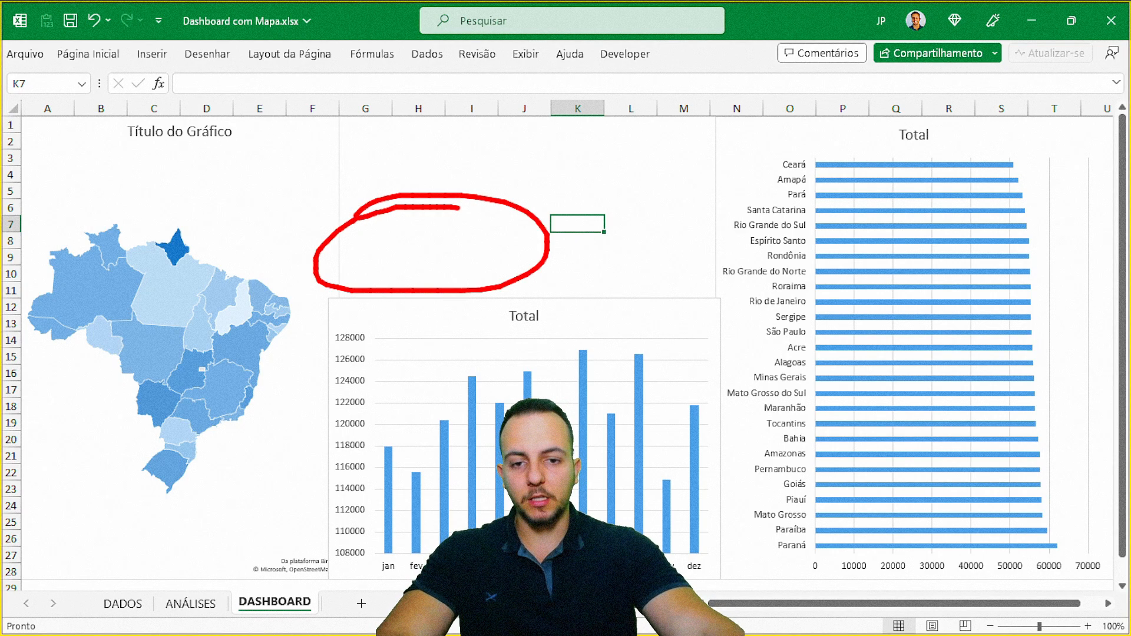
left_click_drag(572, 212, 612, 191)
key("ctrl+z")
key("ctrl+z")
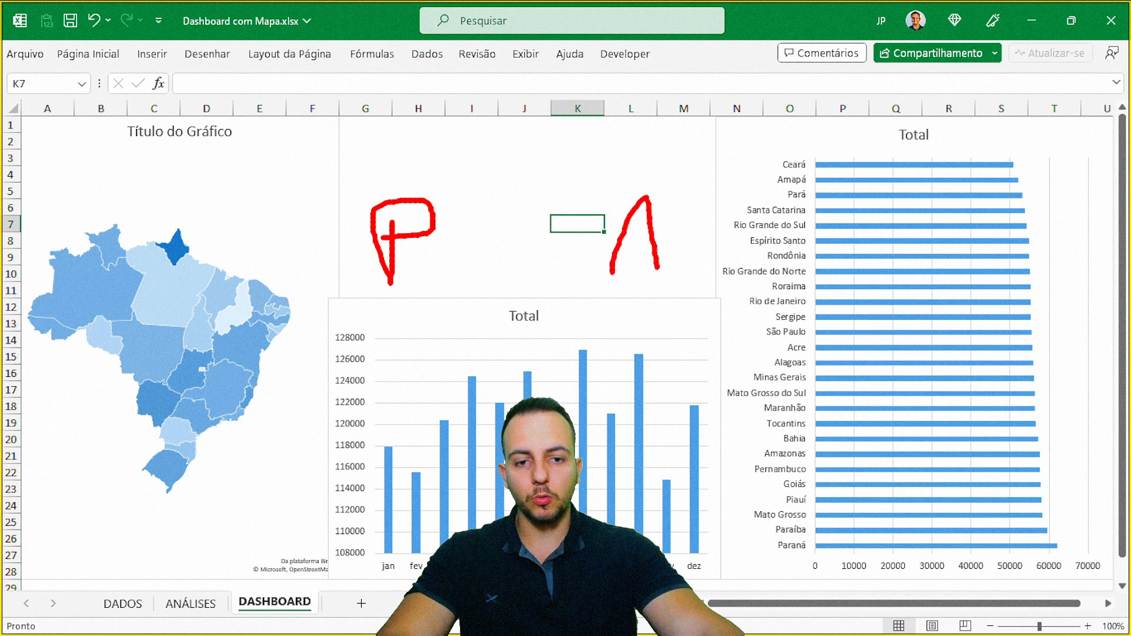
key("Escape")
Insert PRODUTO and Anos (DATA) slicers for the state TOTAL pivot table in columns D:E of the ANÁLISES sheet
left_click(178, 607)
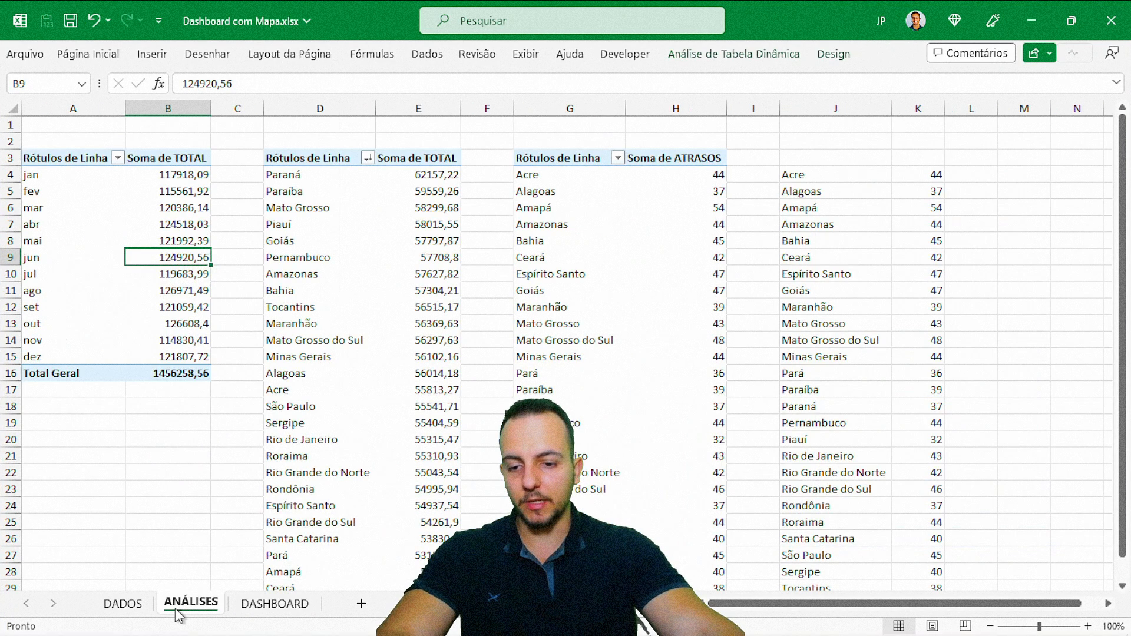
left_click(415, 269)
left_click(624, 234)
left_click(373, 261)
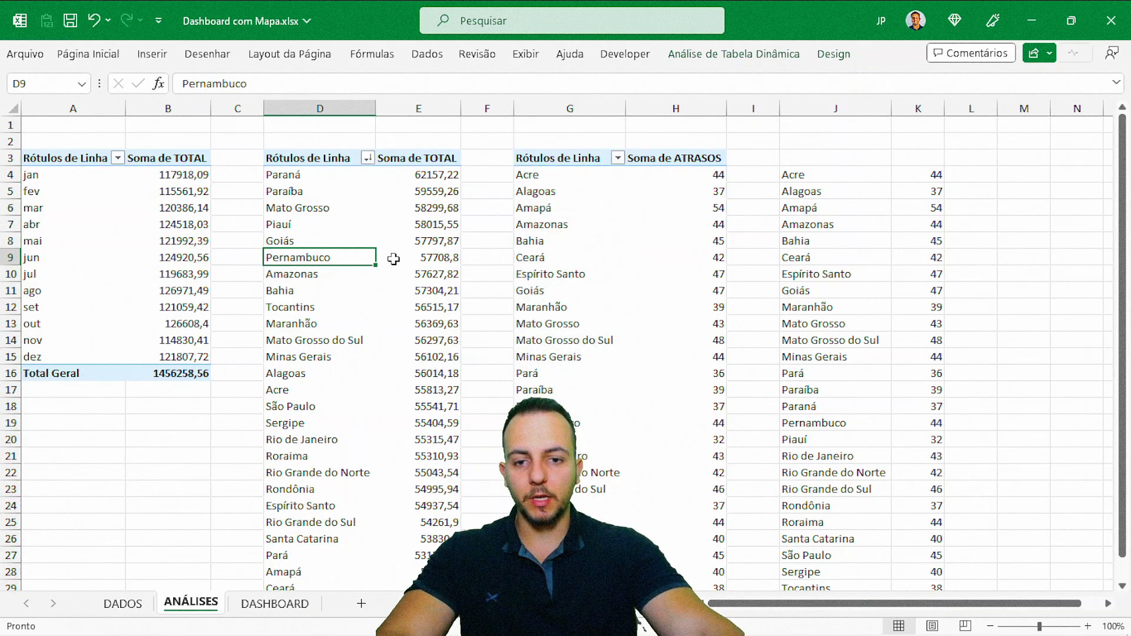
left_click(519, 241)
left_click(365, 225)
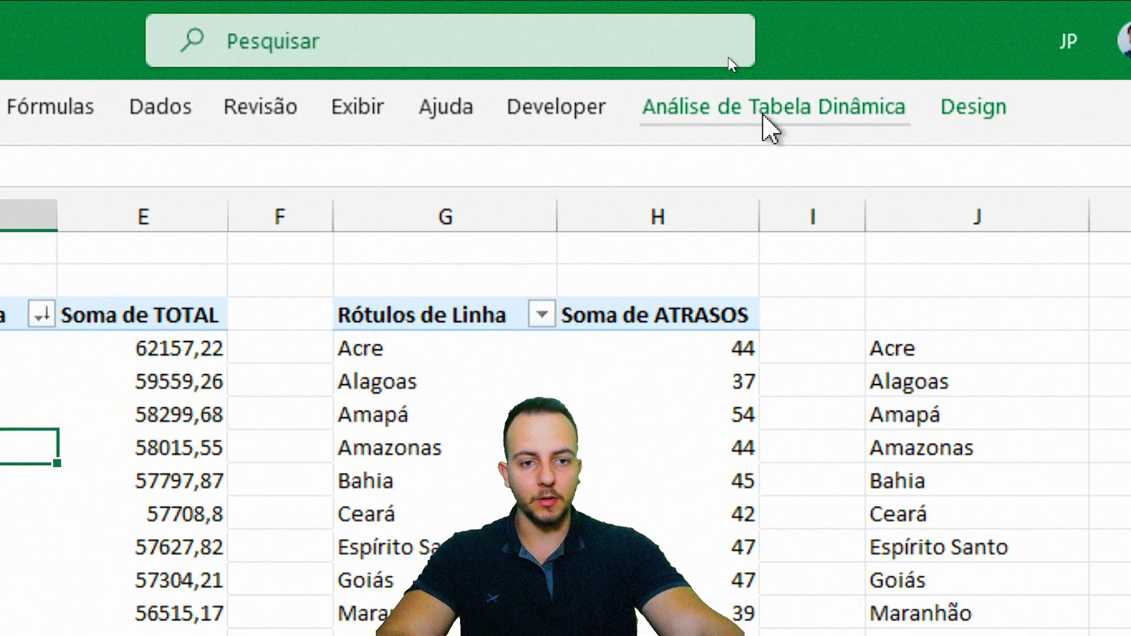
left_click(766, 118)
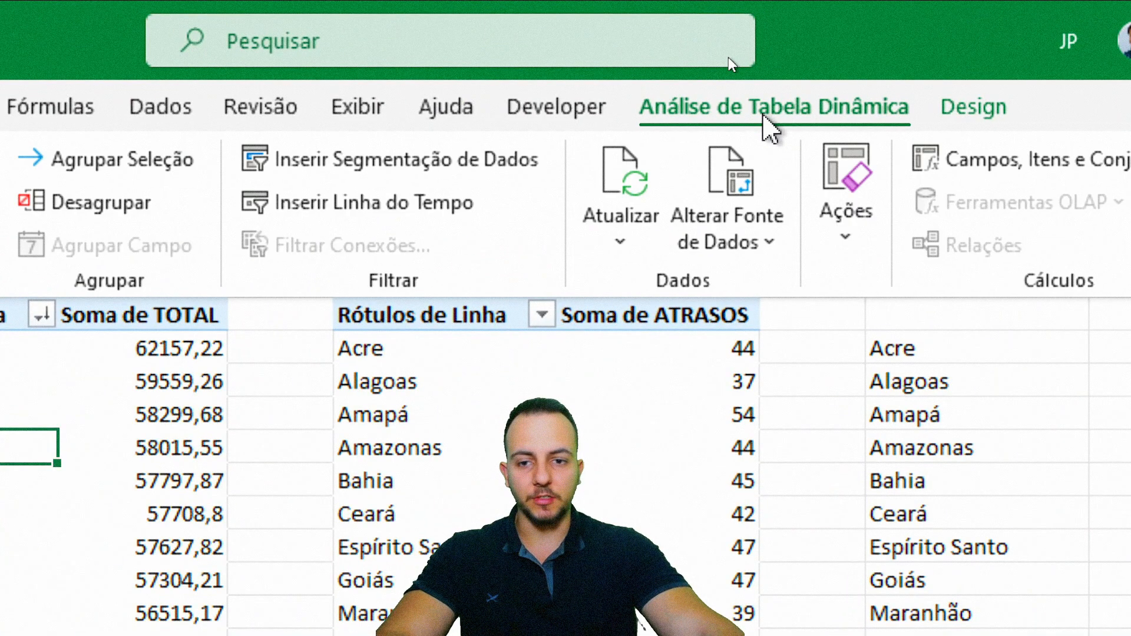
left_click(360, 167)
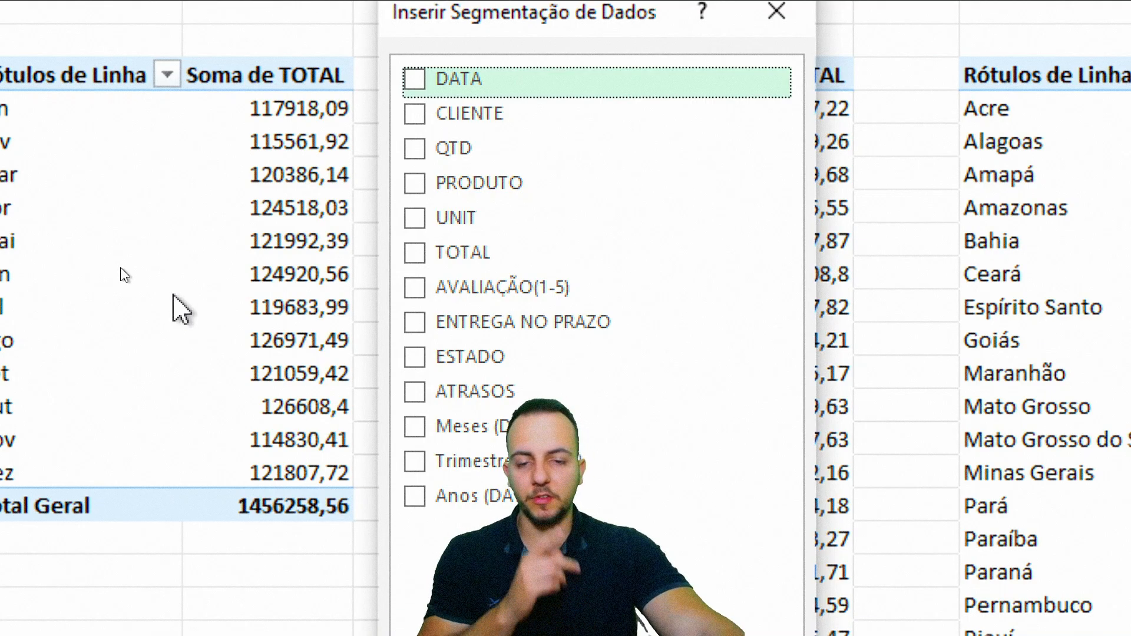
left_click(415, 184)
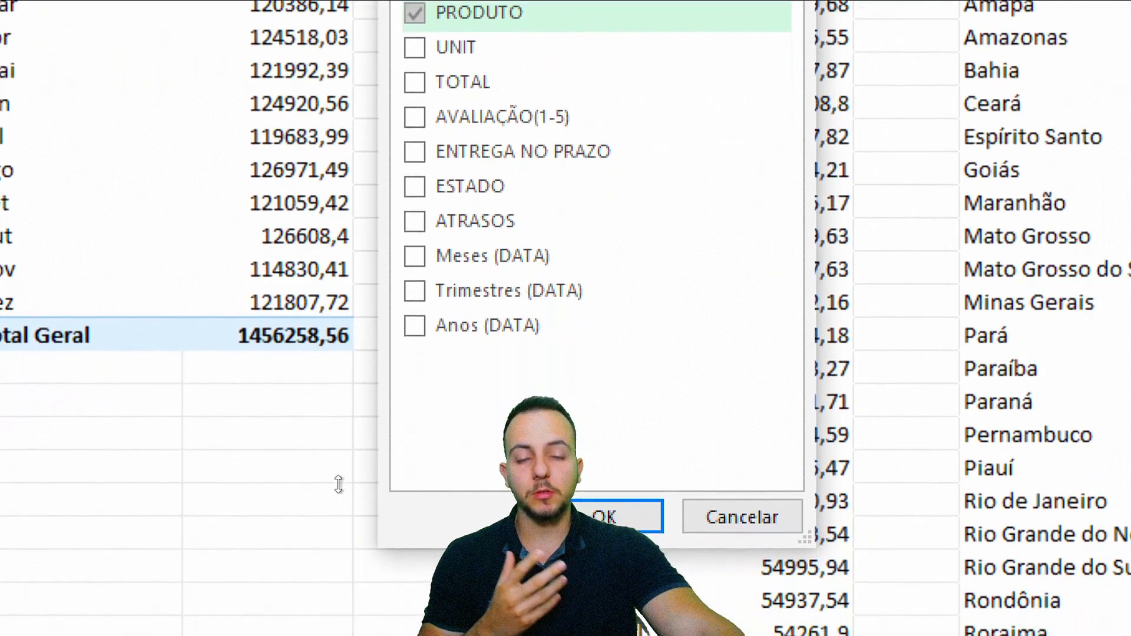
left_click(414, 329)
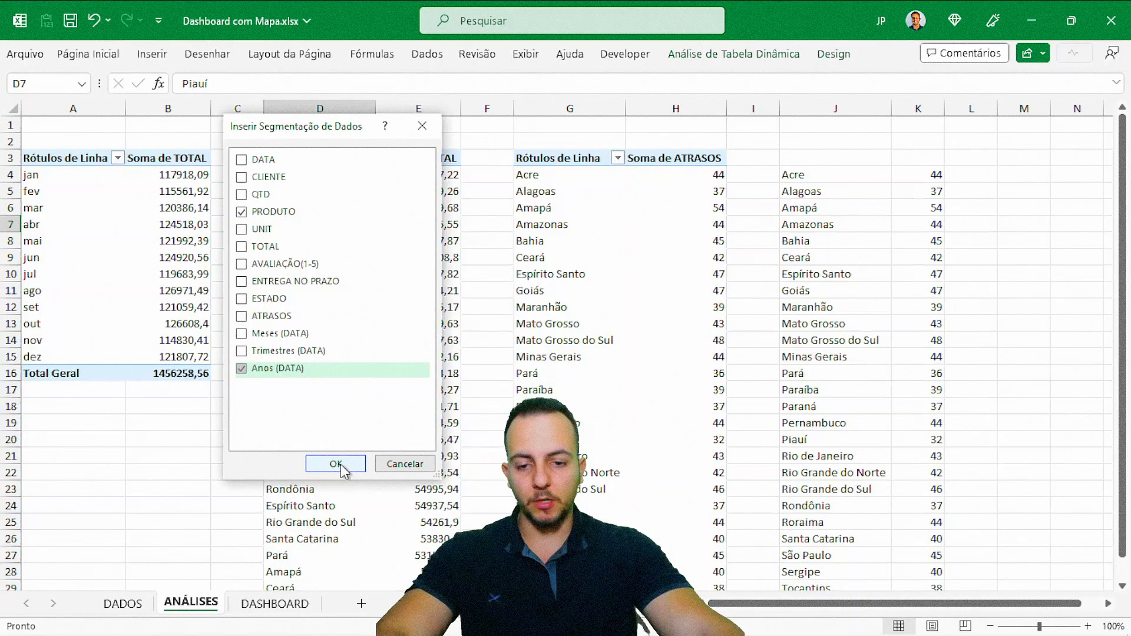
left_click(613, 619)
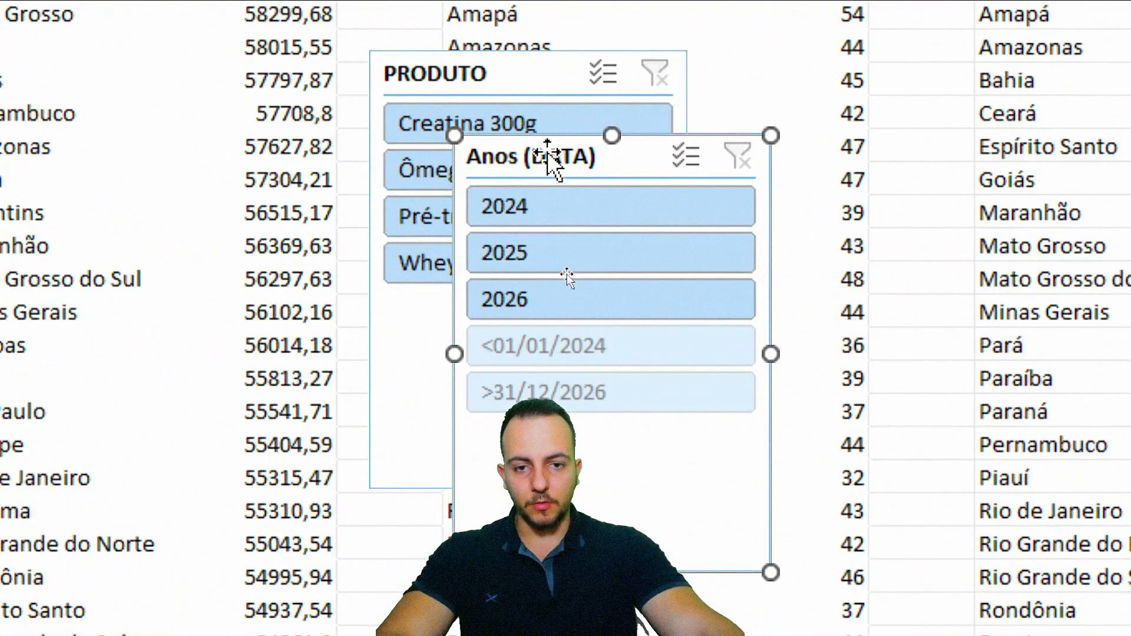
Move the Anos (DATA) slicer beside the PRODUTO slicer and cut both slicers from the ANÁLISES sheet
left_click_drag(548, 158, 45, 49)
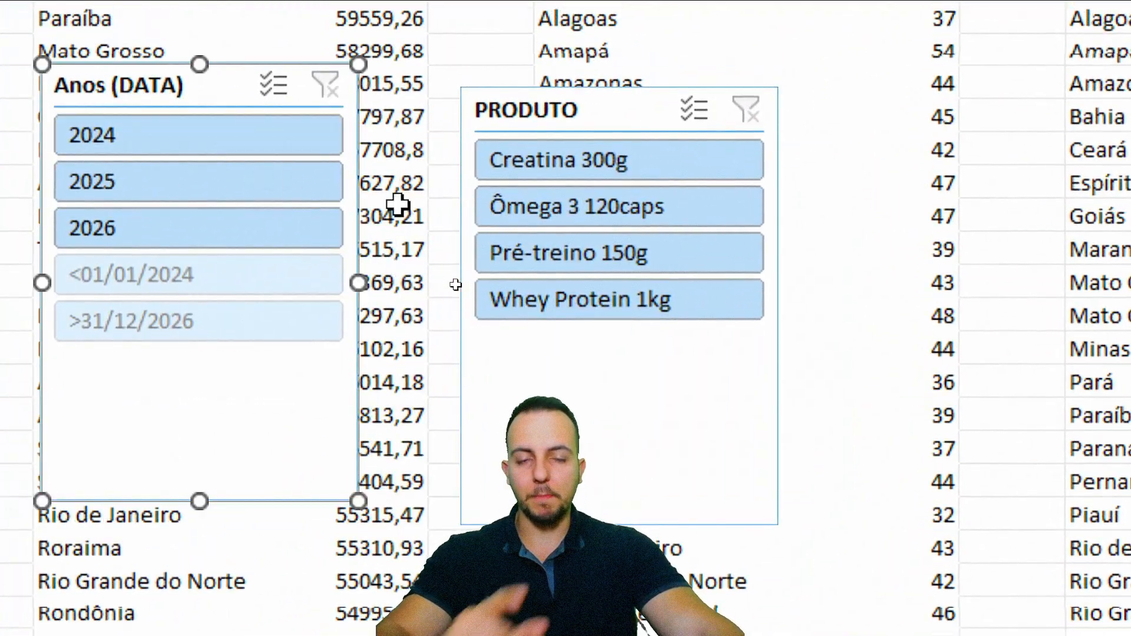
left_click(532, 109)
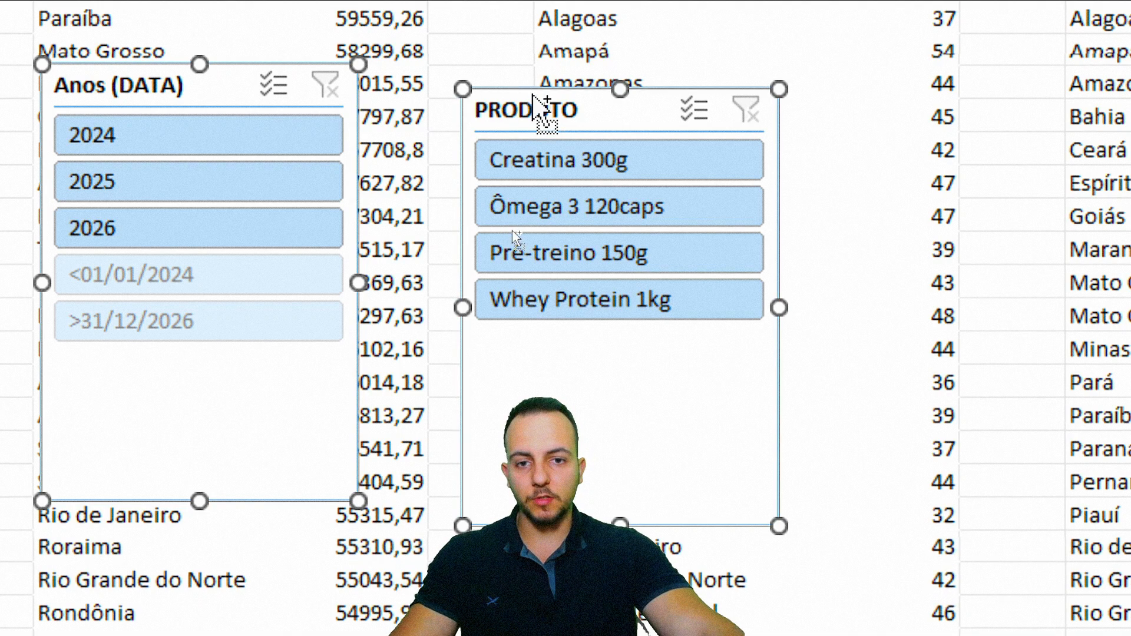
right_click(532, 111)
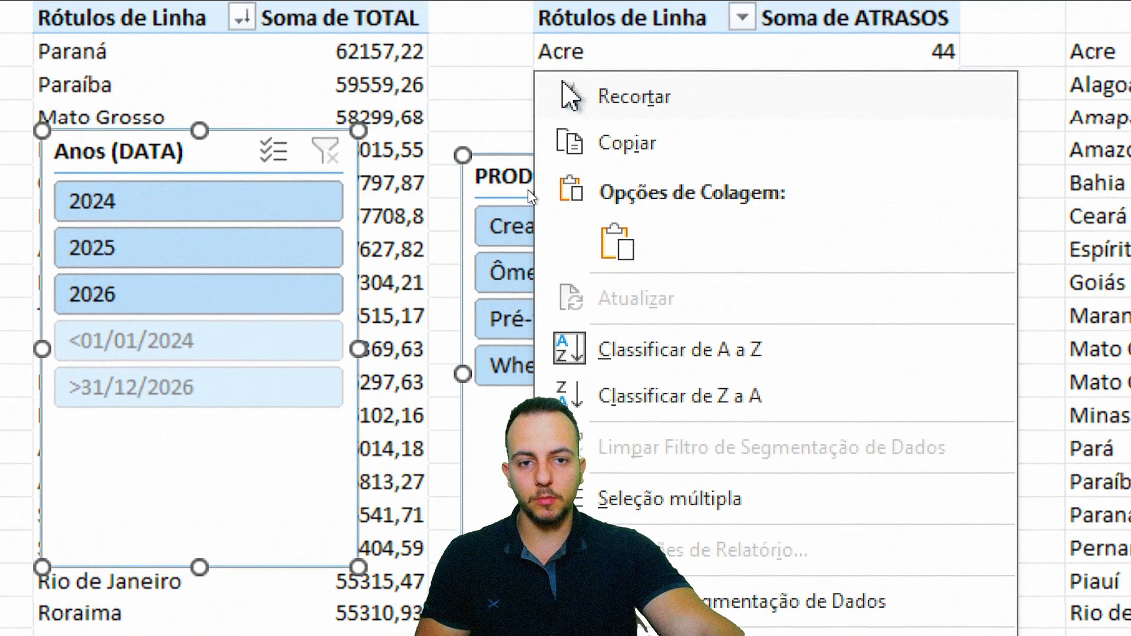
left_click(592, 35)
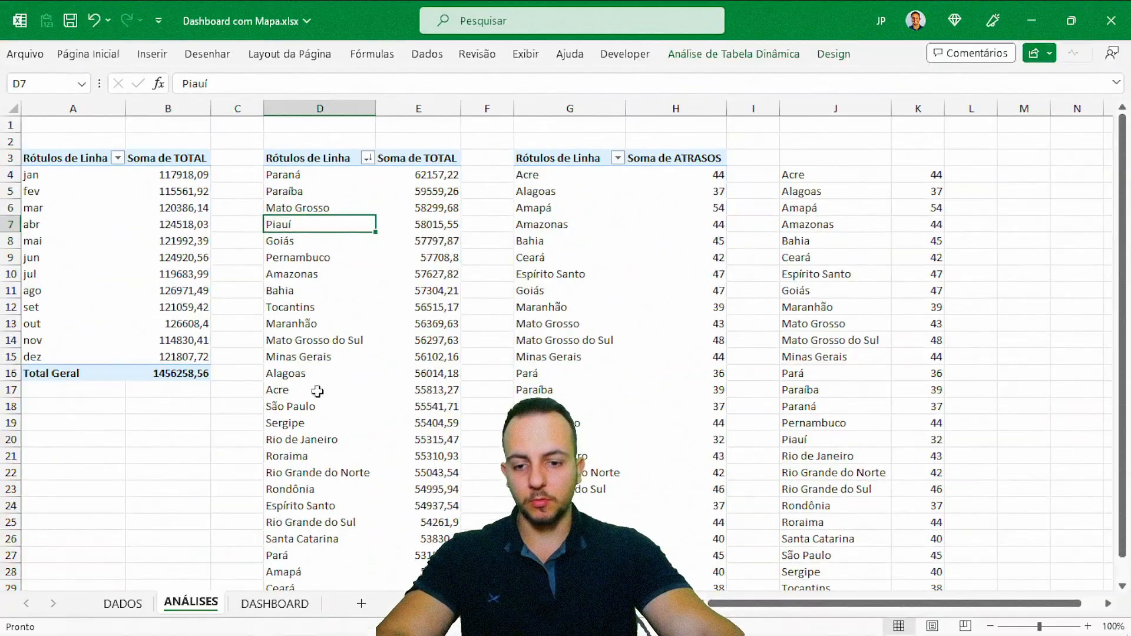
Paste both slicers at cell H3 of the DASHBOARD sheet and shift them together up to the sheet's top, starting at column G
left_click(280, 604)
left_click(396, 153)
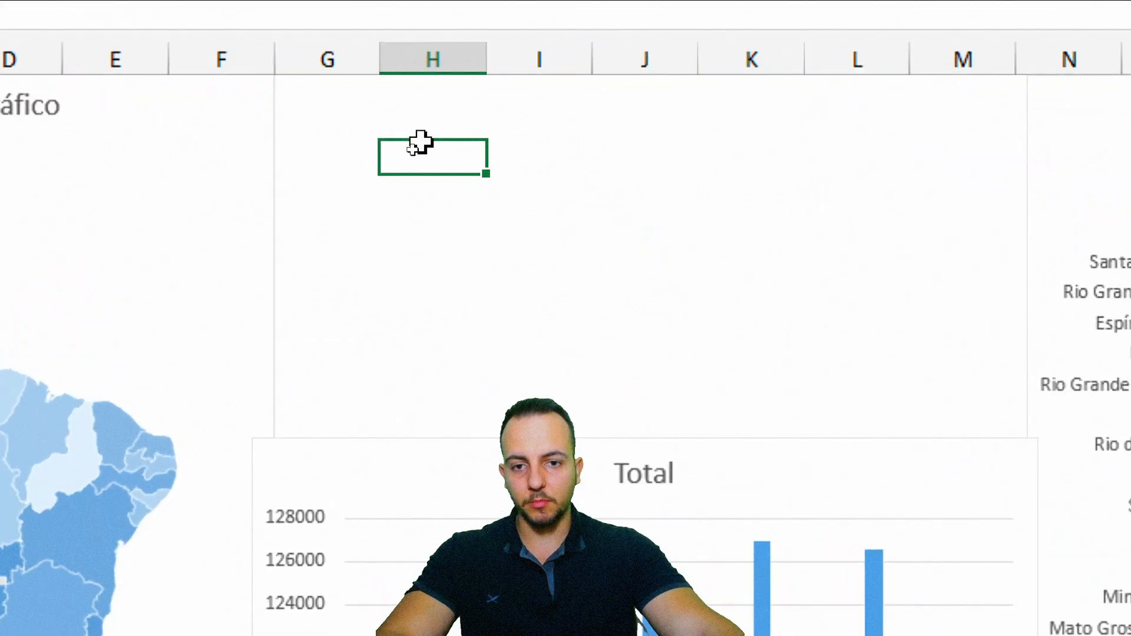
right_click(385, 160)
left_click(500, 315)
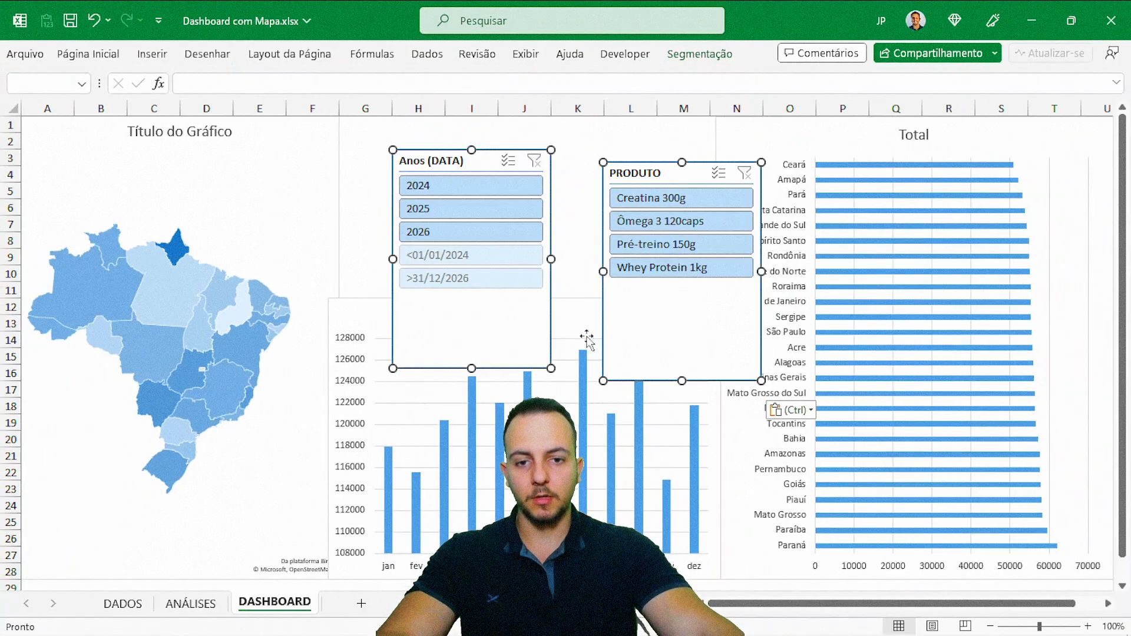
left_click_drag(446, 156, 389, 158)
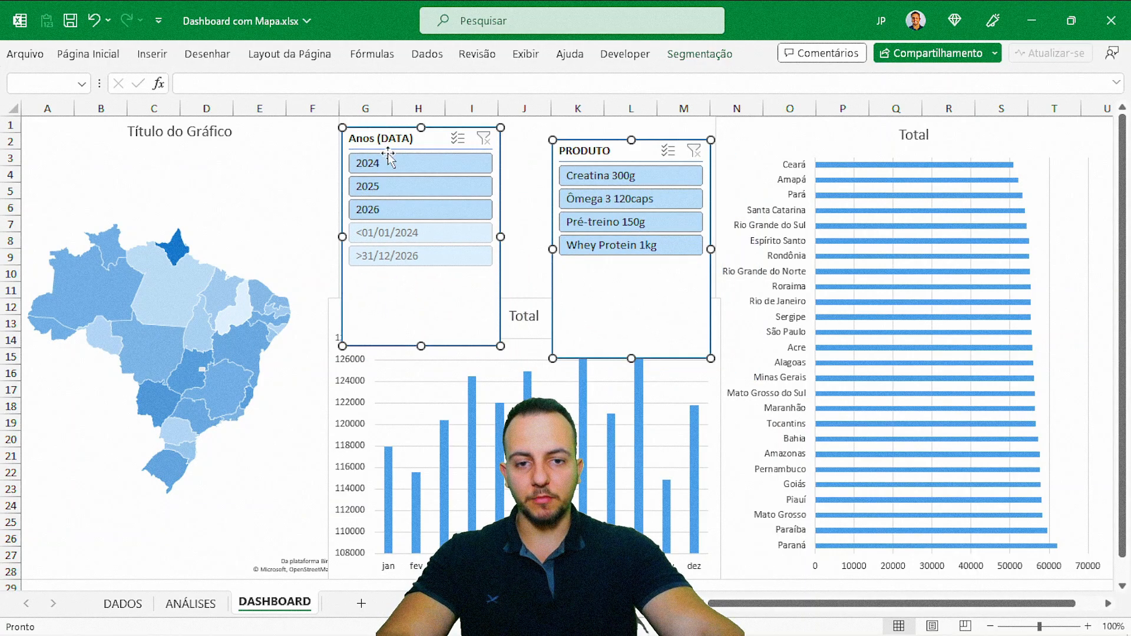
left_click(514, 189)
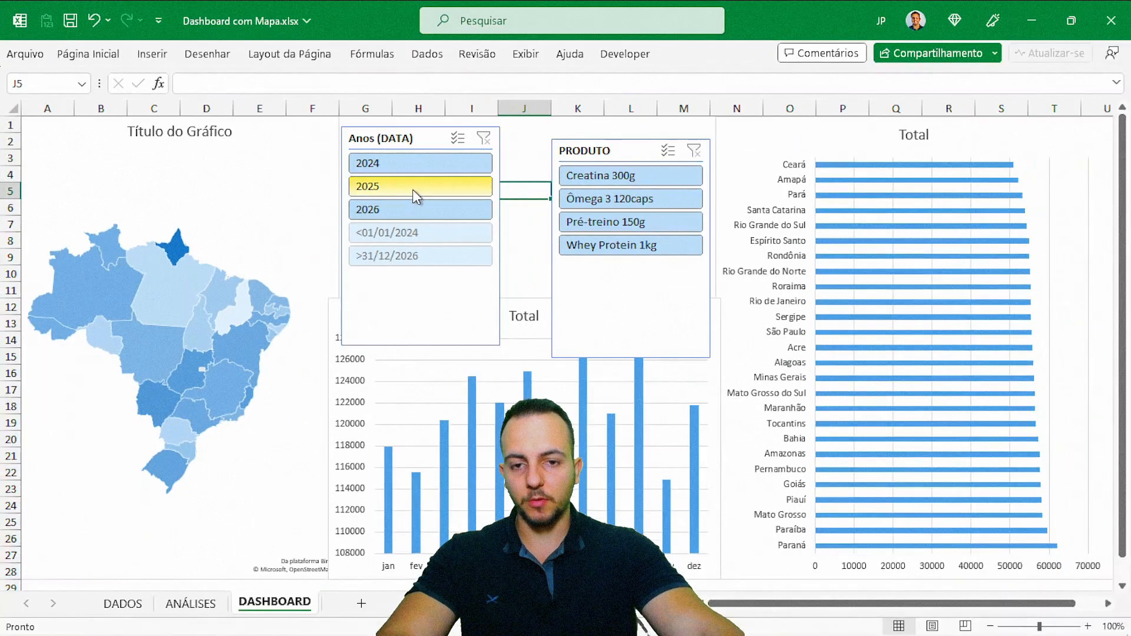
Filter the dashboard by year 2025 and product Pré-treino 150g with the slicers
left_click(427, 203)
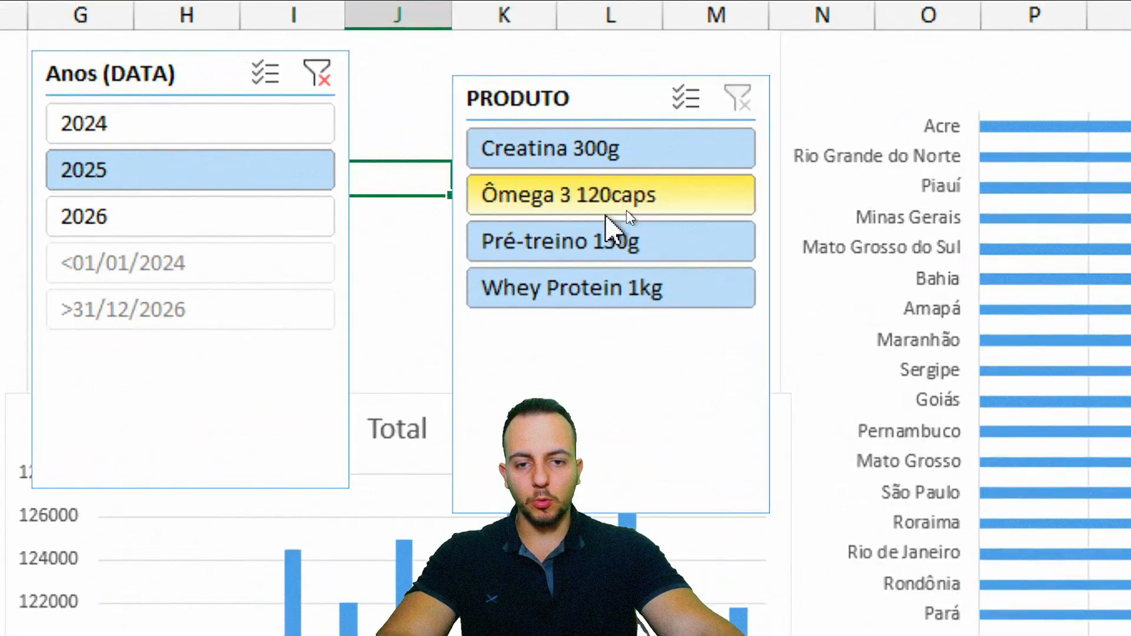
left_click(594, 239)
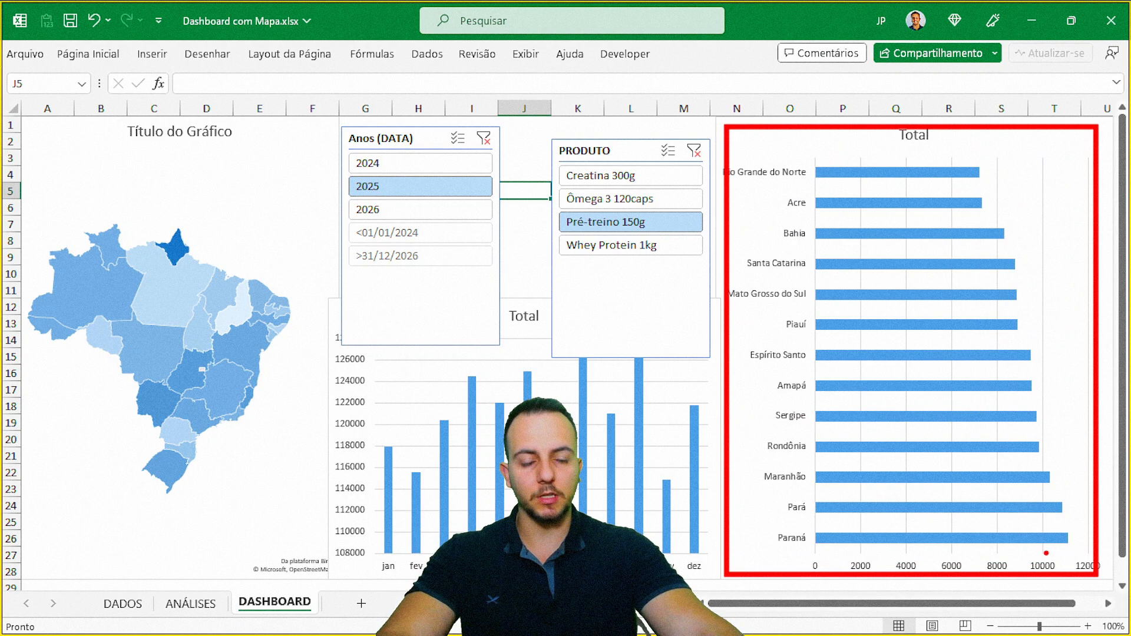
key("Escape")
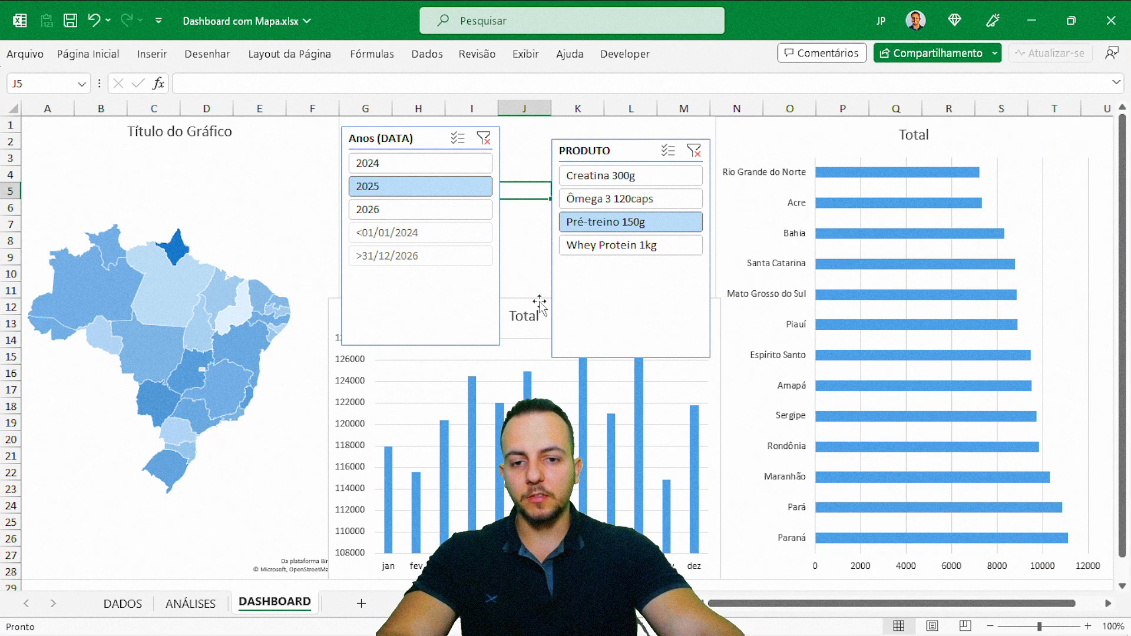
key("ctrl+2")
left_click_drag(341, 122, 503, 347)
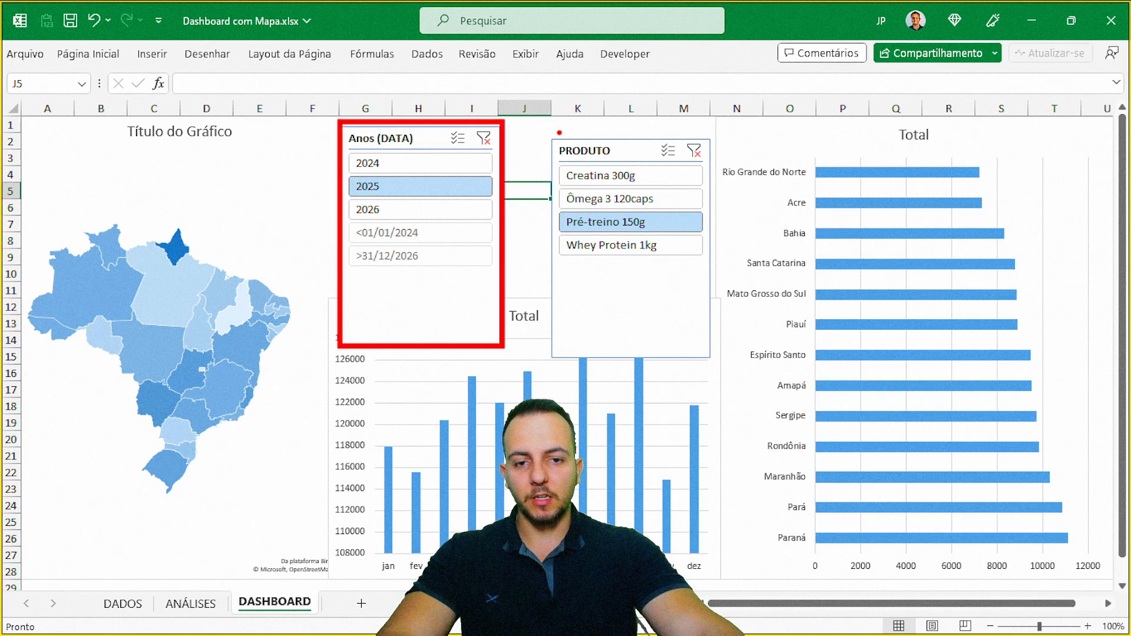
mouse_move(546, 127)
left_mouse_down()
mouse_move(662, 313)
mouse_move(714, 369)
left_mouse_up()
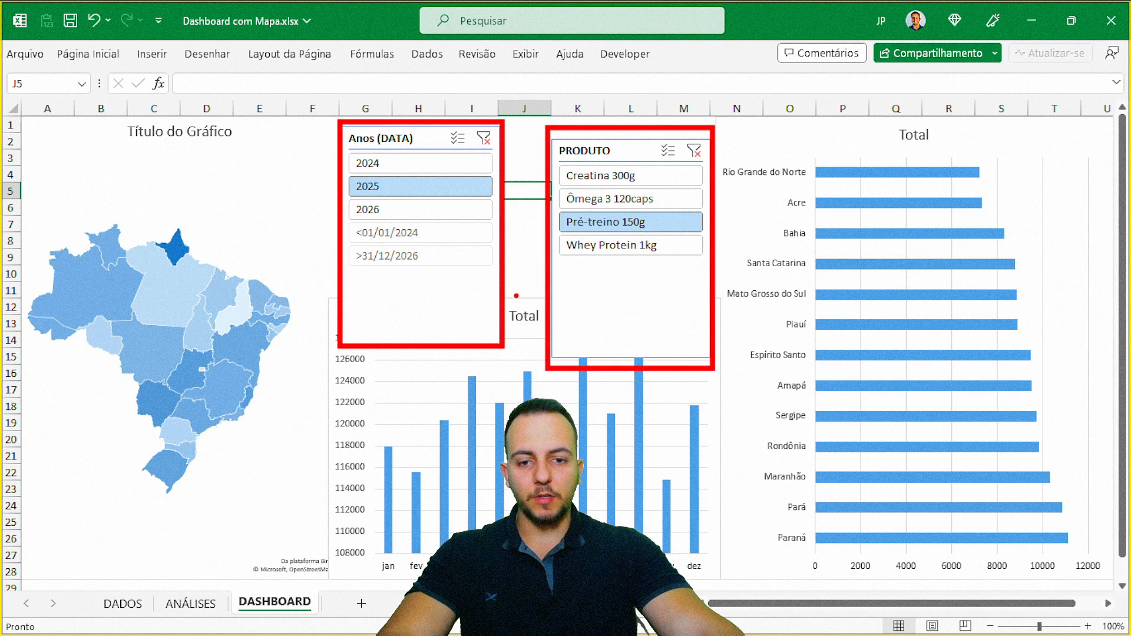
mouse_move(442, 293)
left_mouse_down()
mouse_move(824, 277)
mouse_move(896, 319)
left_mouse_up()
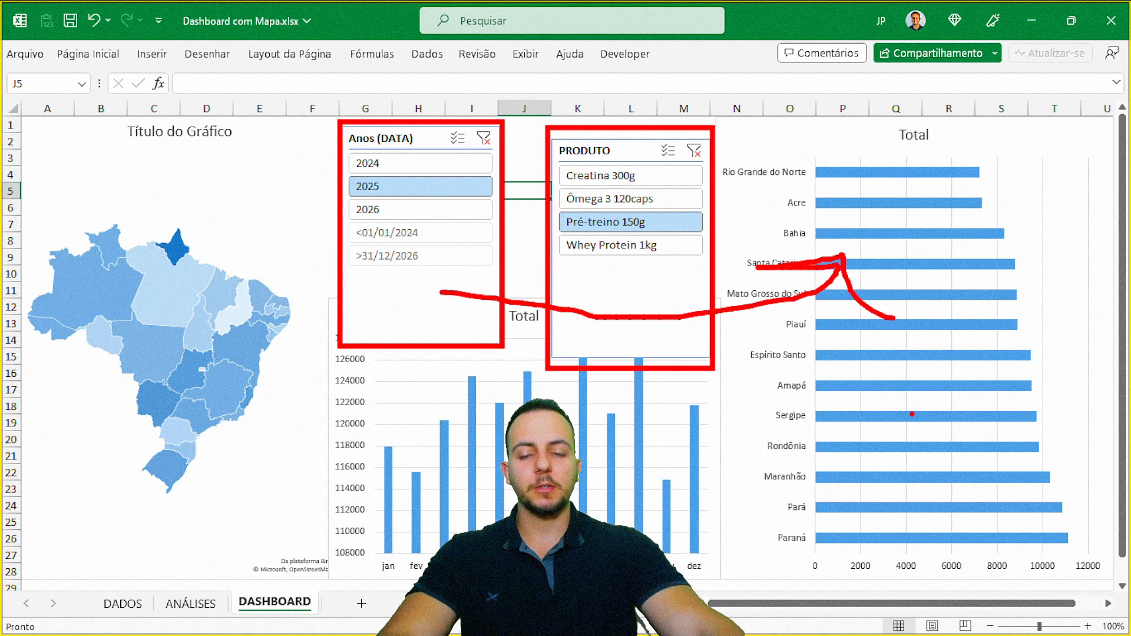
key("ctrl+z")
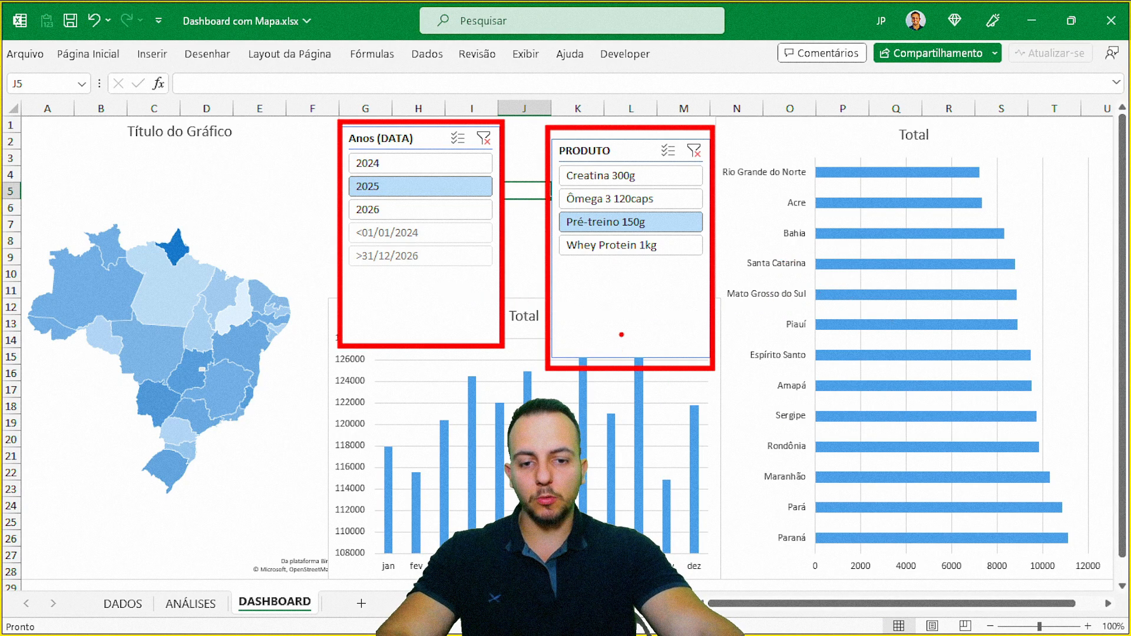
left_click_drag(604, 319, 220, 340)
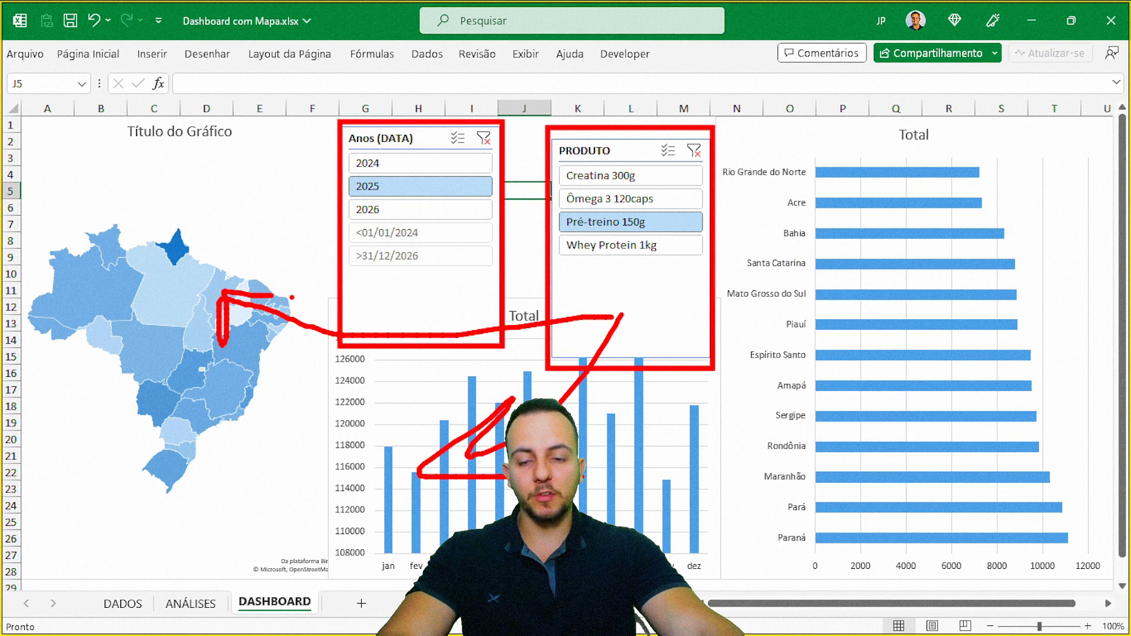
key("Escape")
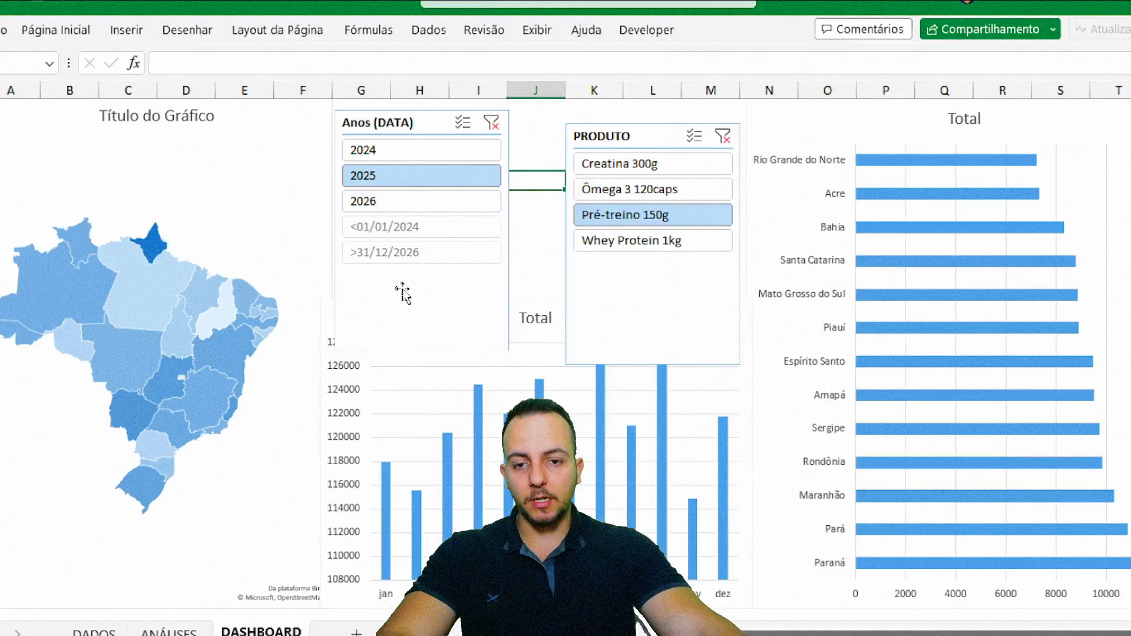
Connect the Anos (DATA) slicer to Tabela dinâmica3 and Tabela dinâmica6 as well, through its report connections
left_click(400, 289)
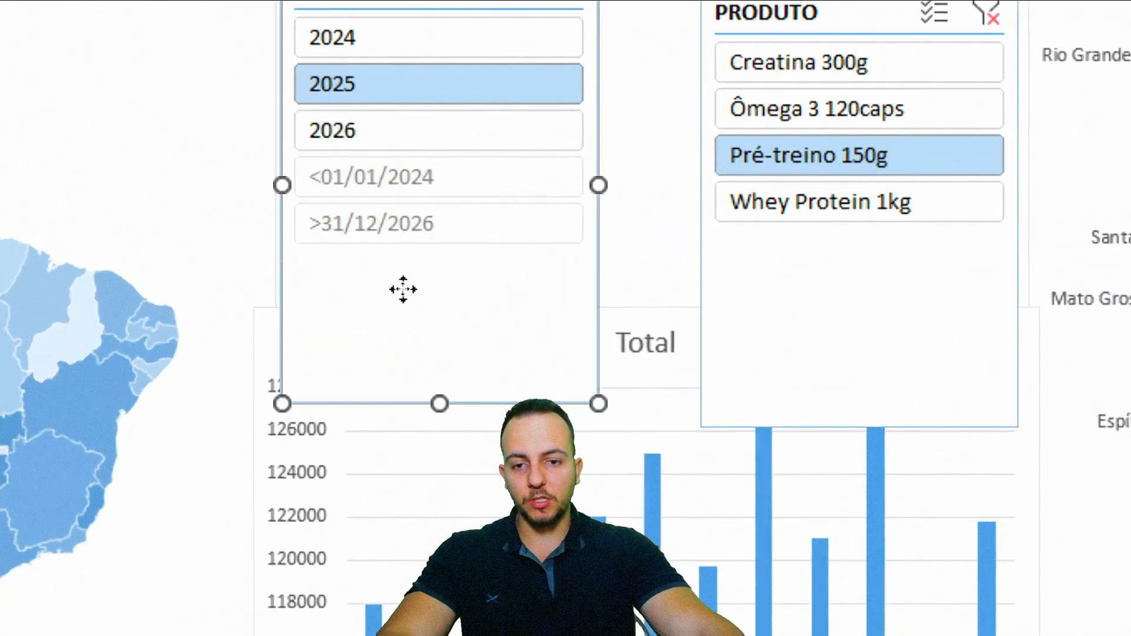
right_click(384, 291)
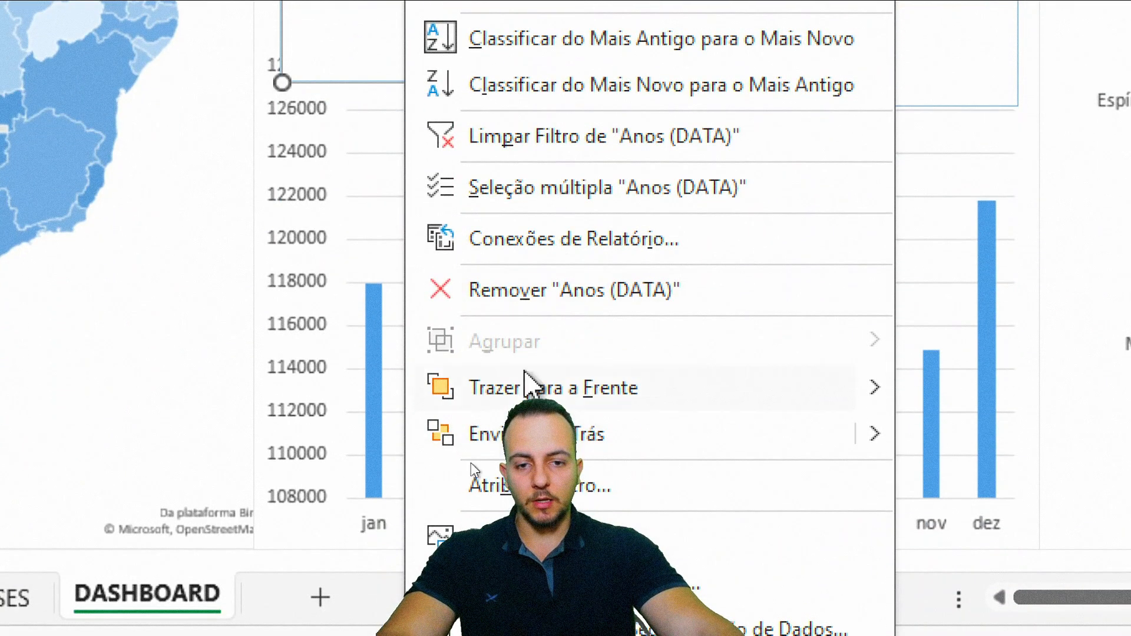
left_click(559, 239)
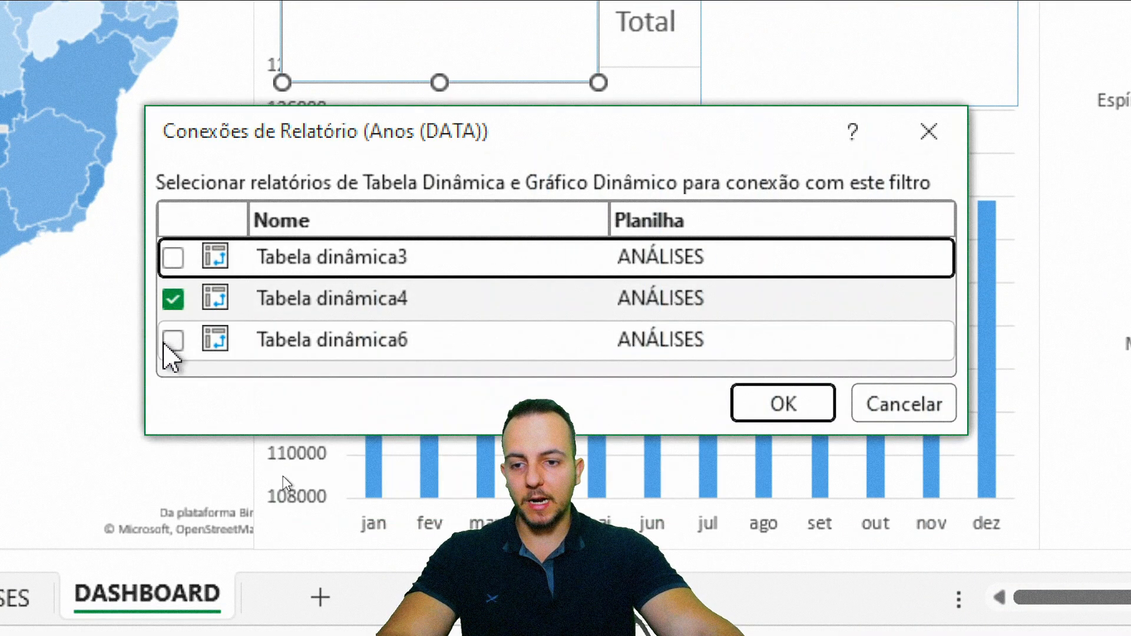
left_click(173, 340)
left_click(173, 258)
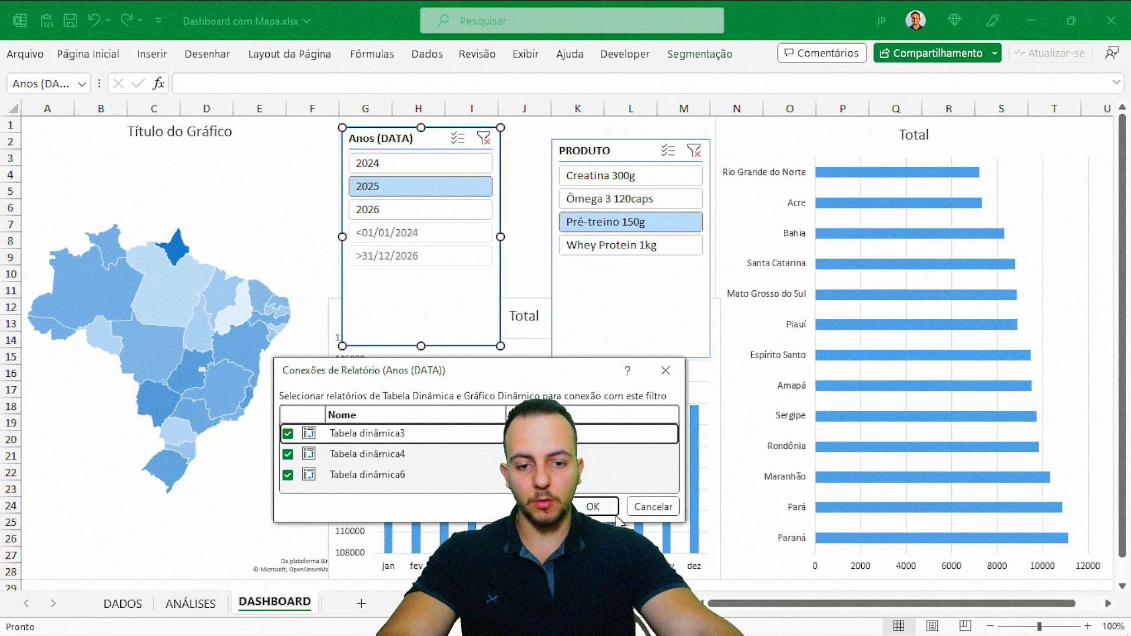
left_click(783, 405)
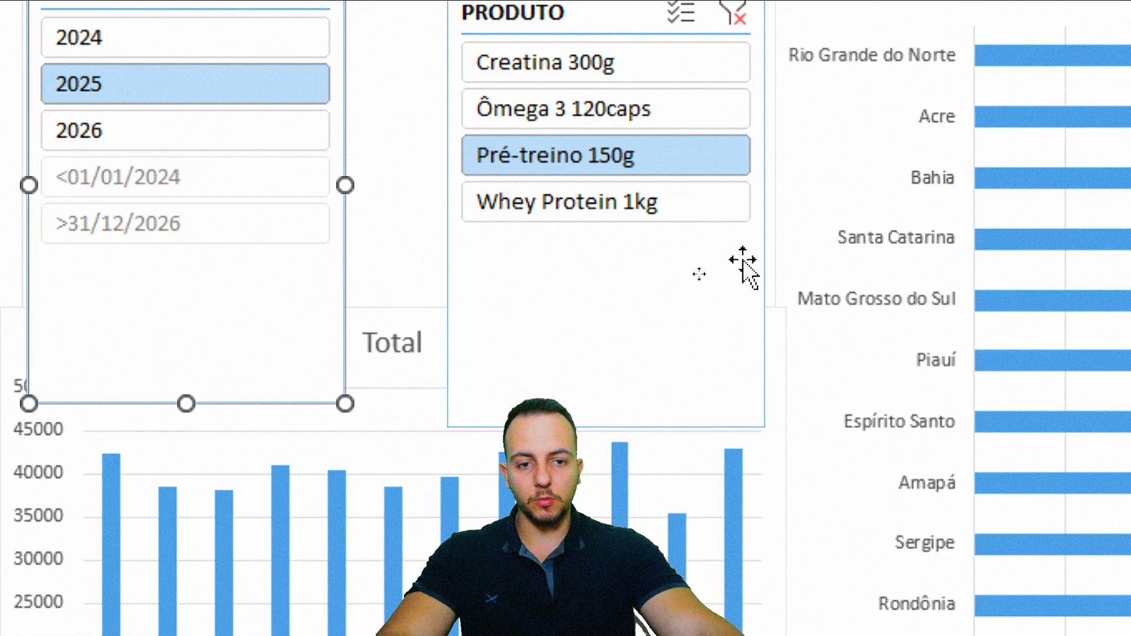
Connect the PRODUTO slicer to Tabela dinâmica6 as well, through its report connections
right_click(700, 275)
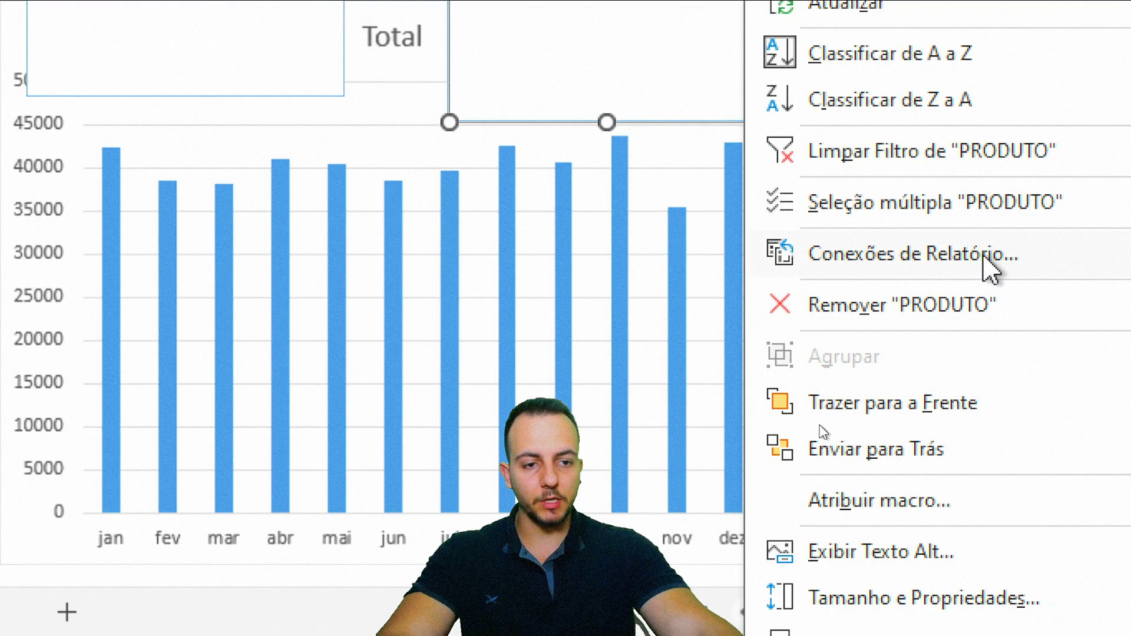
left_click(984, 259)
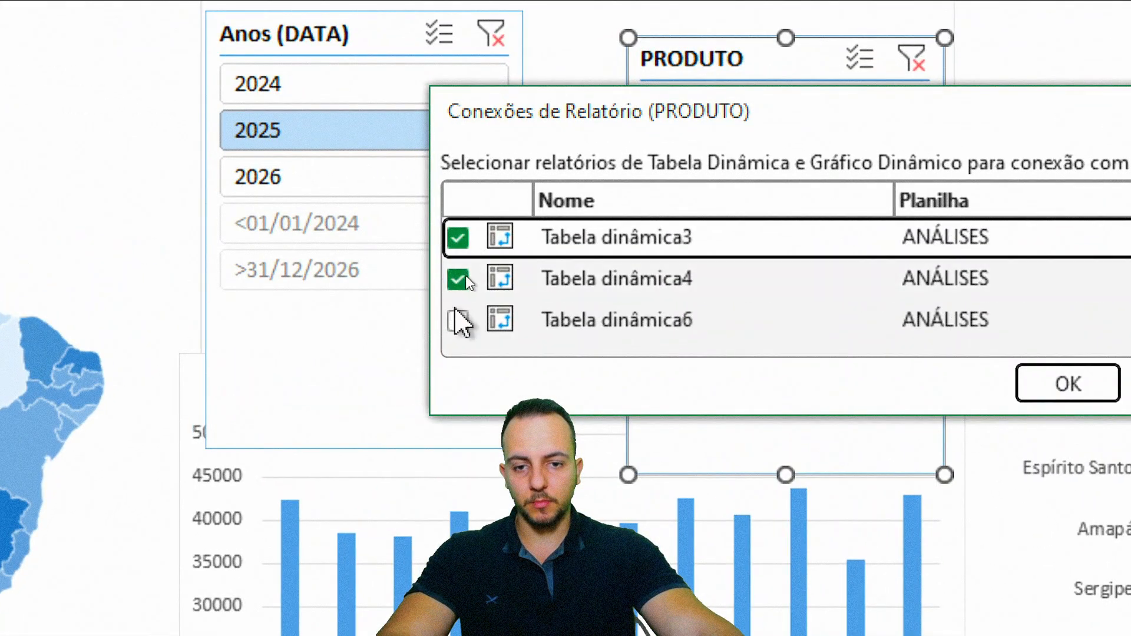
left_click(459, 321)
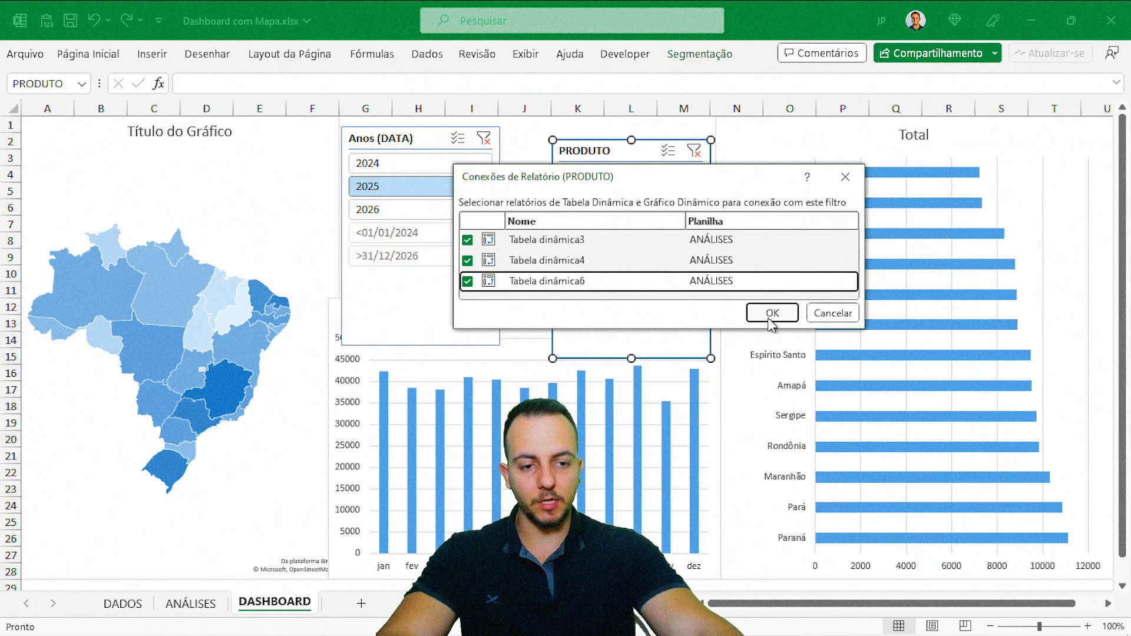
left_click(1068, 383)
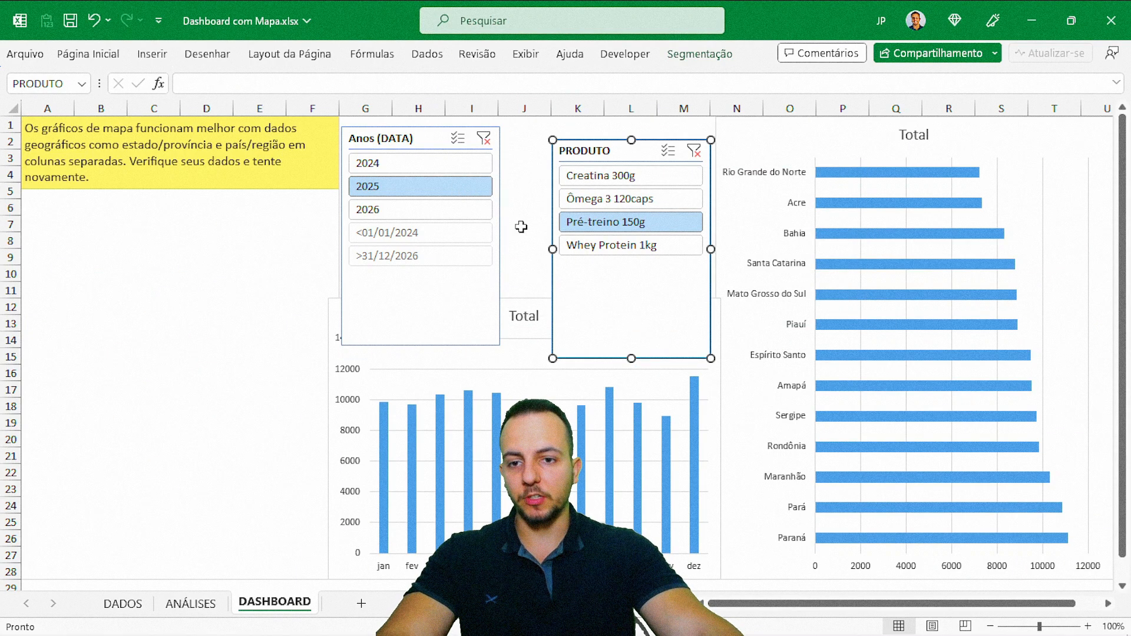
Examine the map's linked range in columns J:K of the ANÁLISES sheet, including the rows below the states, and return to DASHBOARD
left_click(522, 178)
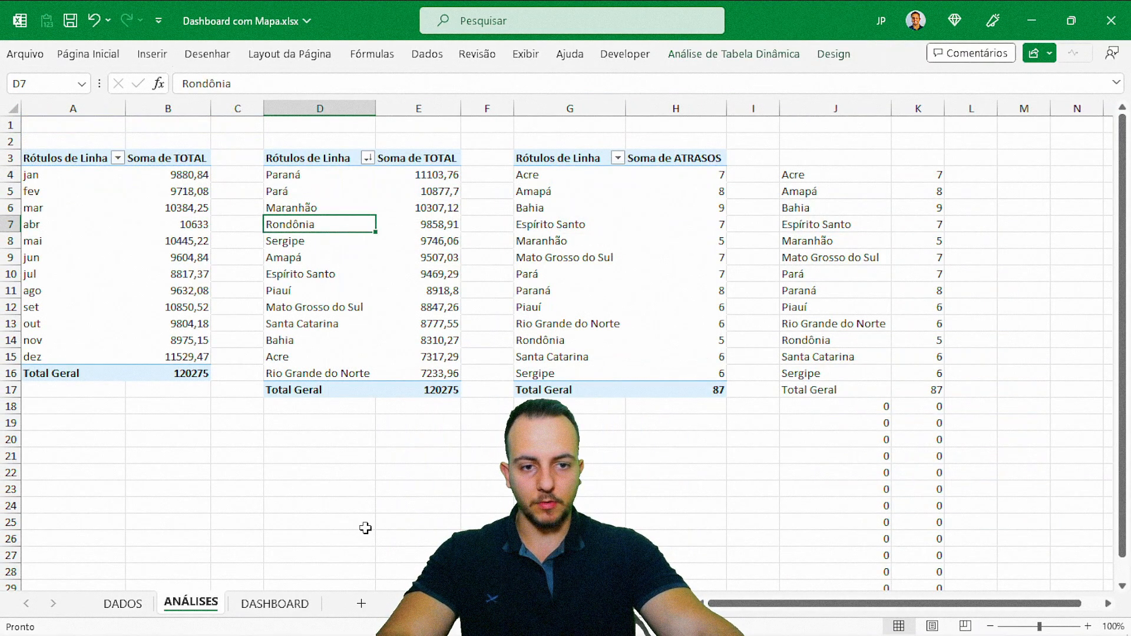
left_click(283, 607)
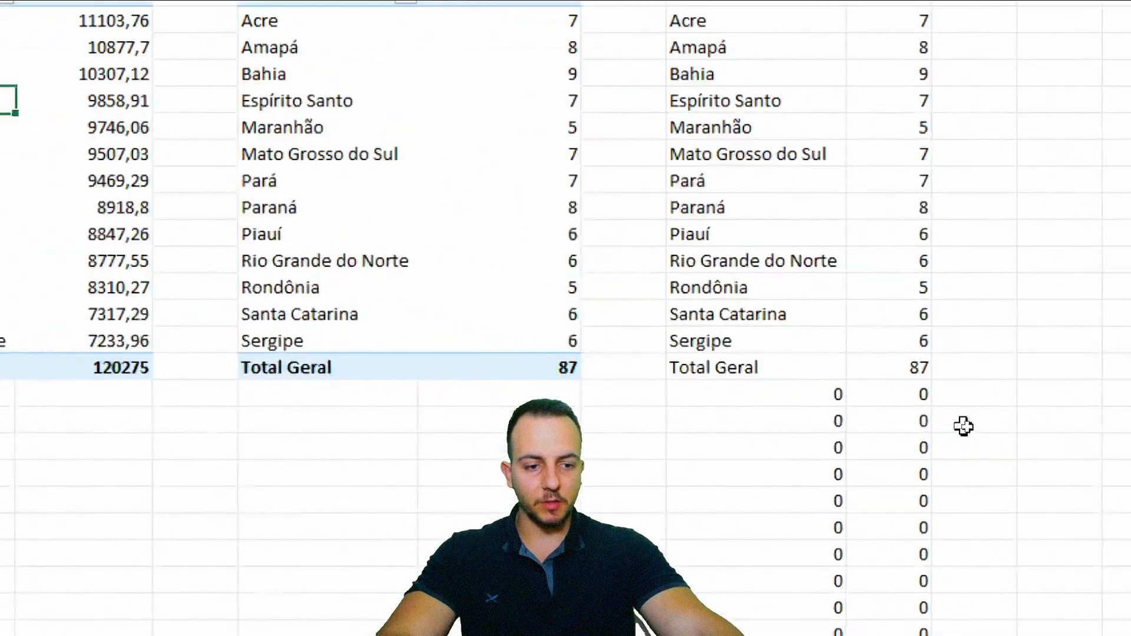
left_click_drag(730, 271, 823, 445)
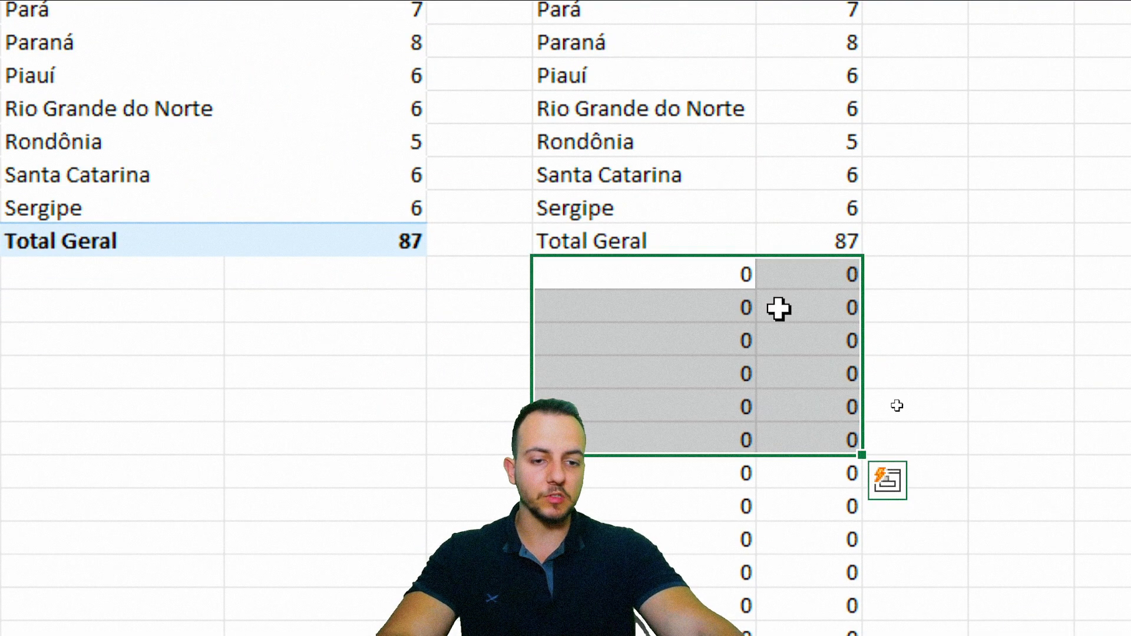
left_click(634, 86)
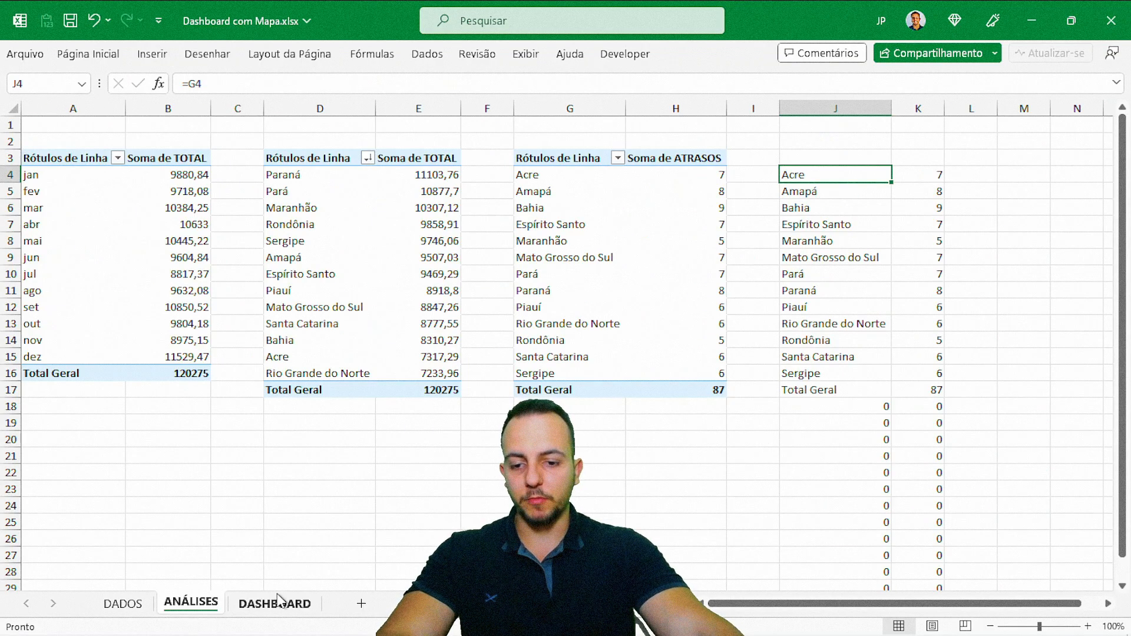
left_click(247, 600)
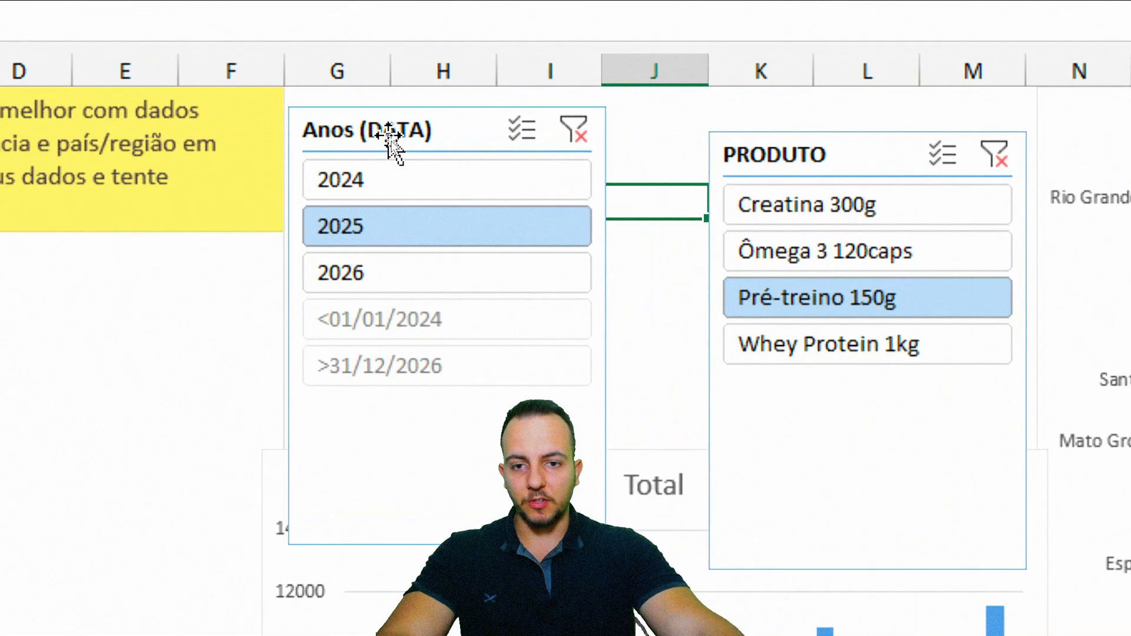
Move the Anos (DATA) slicer down and shorten it to about three items, ending just above the monthly column chart
left_click_drag(392, 146, 391, 206)
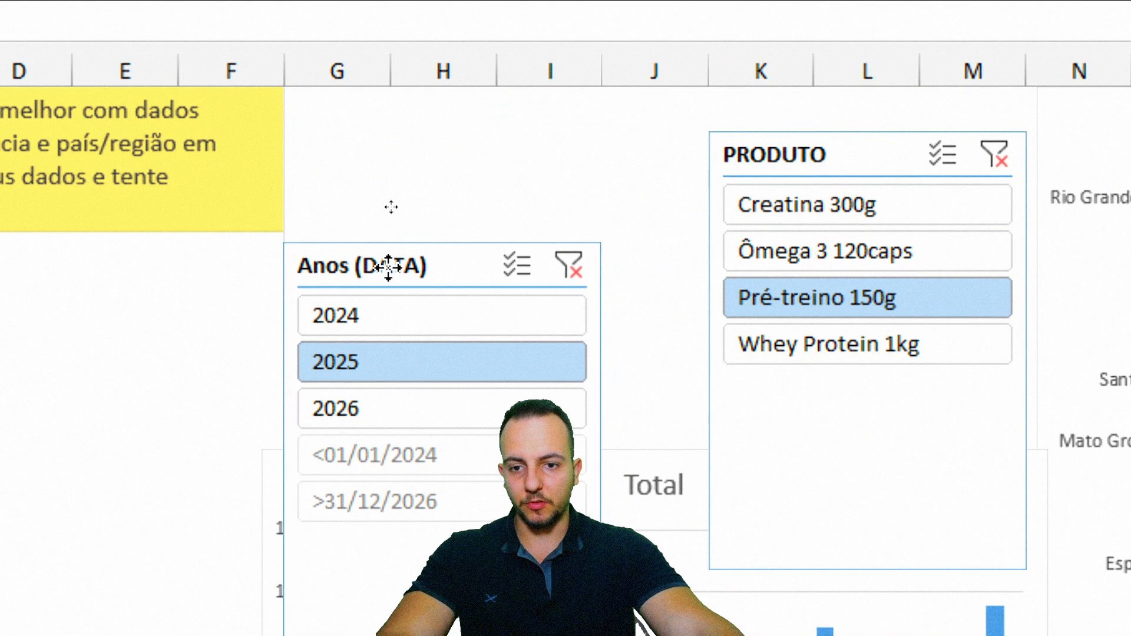
left_click(388, 266)
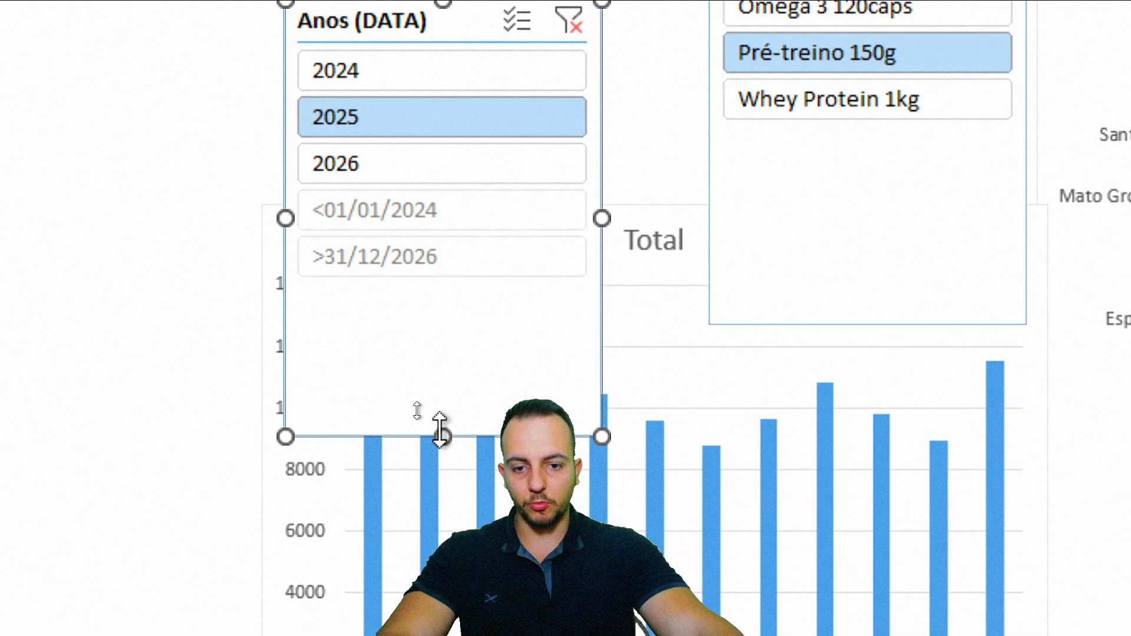
left_click_drag(440, 437, 511, 201)
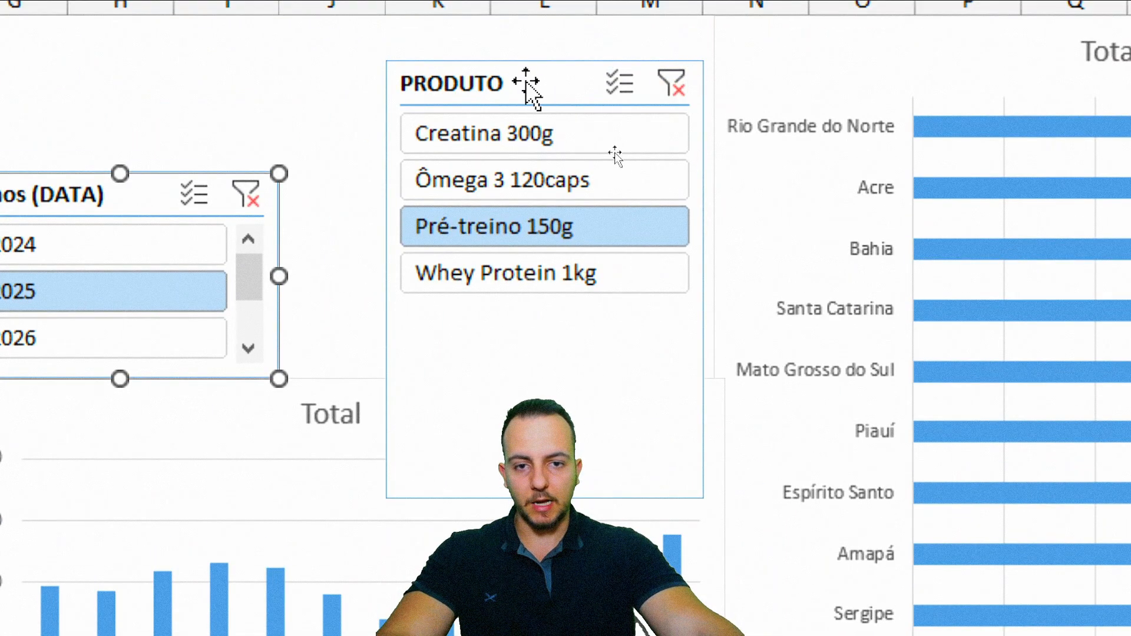
Move the PRODUTO slicer to the sheet's top in columns K:M, widen it slightly, and shorten it to end above the column chart
left_click_drag(524, 15, 514, 116)
left_click_drag(514, 184, 539, 49)
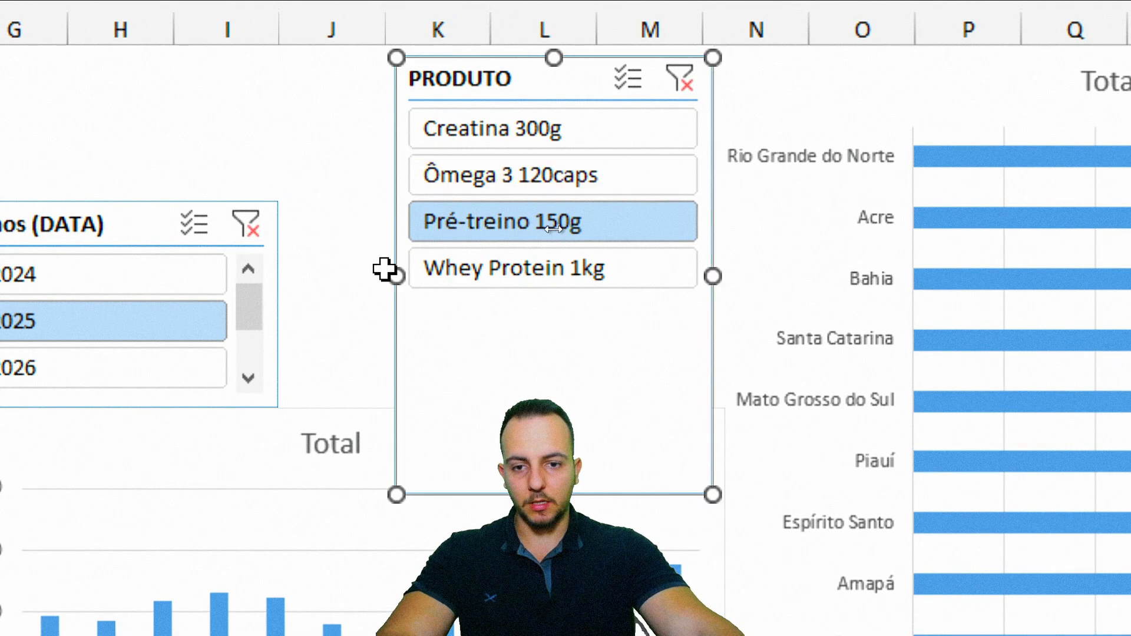
left_click_drag(392, 275, 380, 276)
left_click_drag(545, 493, 568, 397)
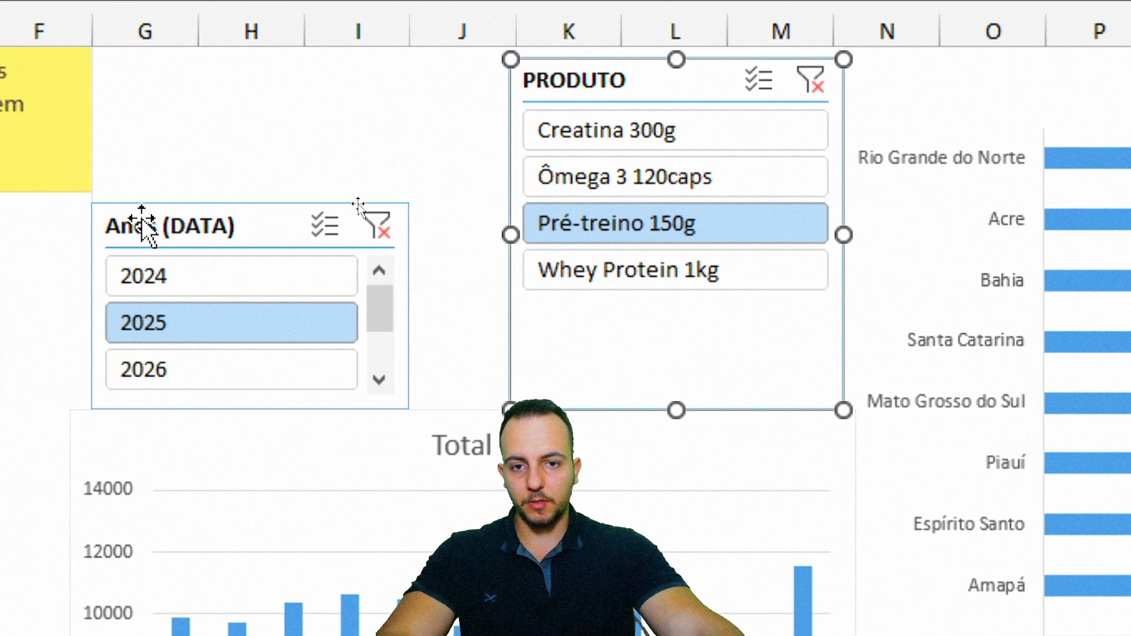
Resize the Anos (DATA) slicer so it spans columns G:H
left_click(397, 258)
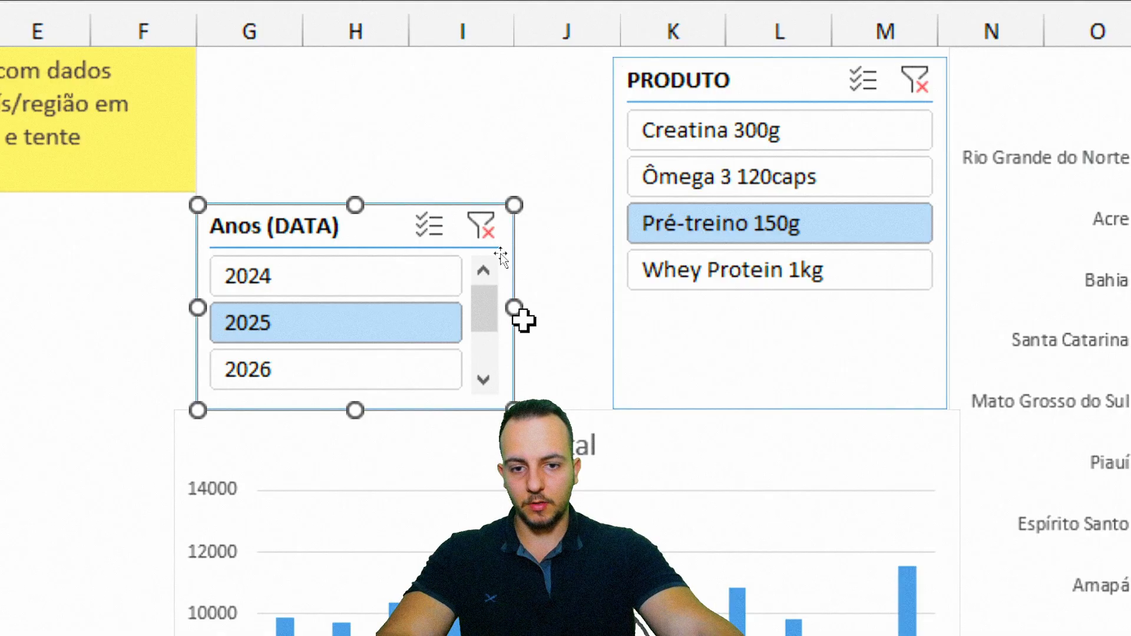
left_click_drag(513, 321, 613, 308)
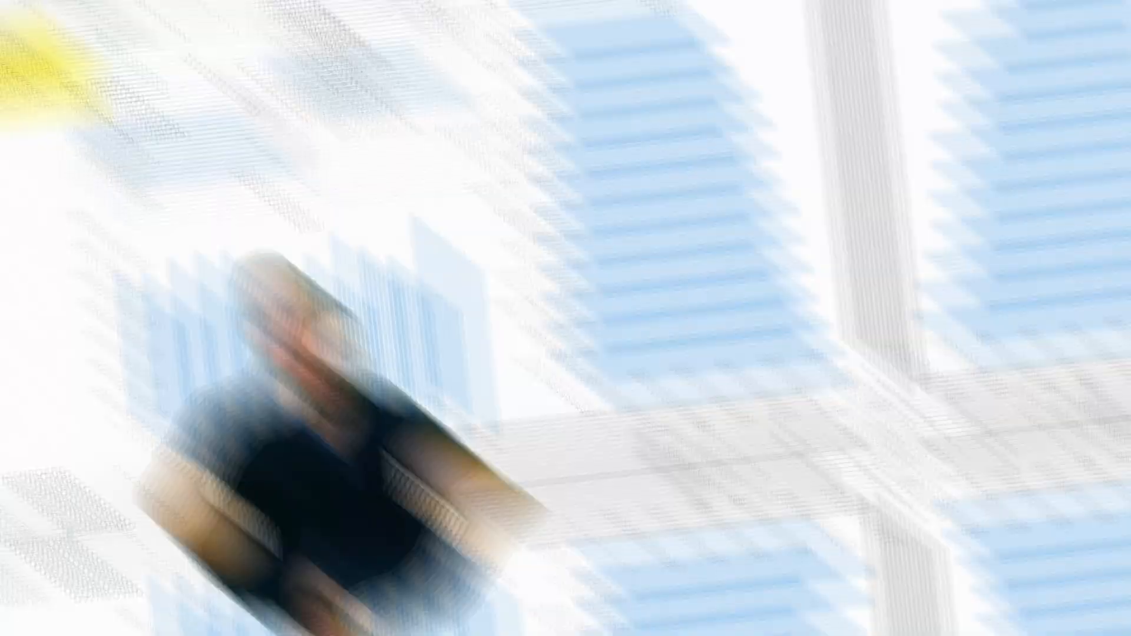
key("Escape")
left_click(310, 222)
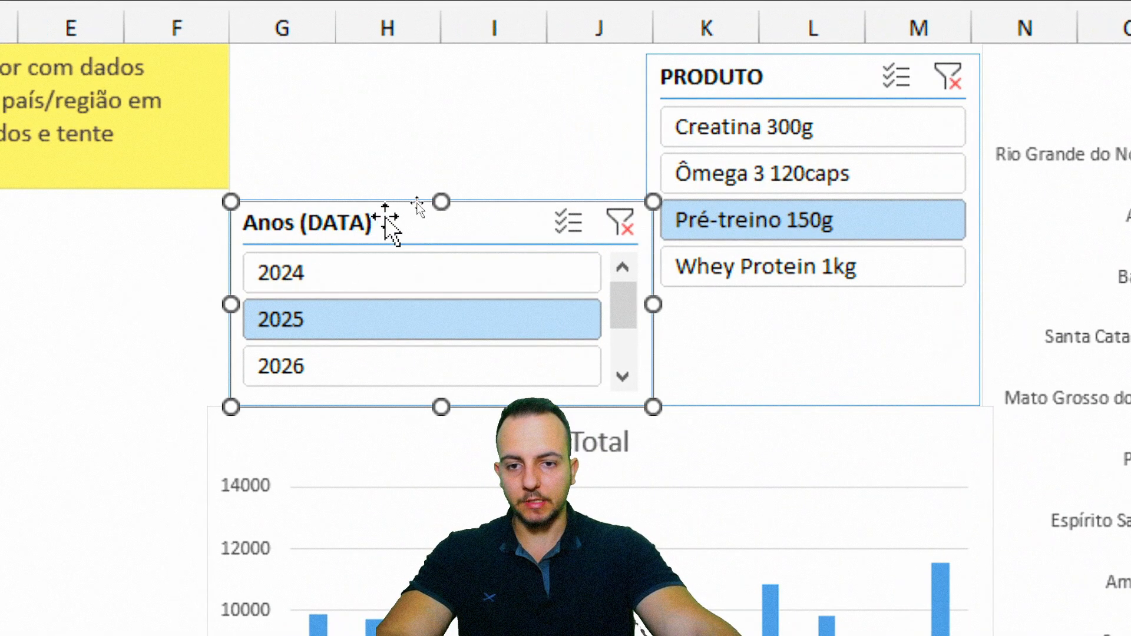
left_click_drag(652, 302, 460, 312)
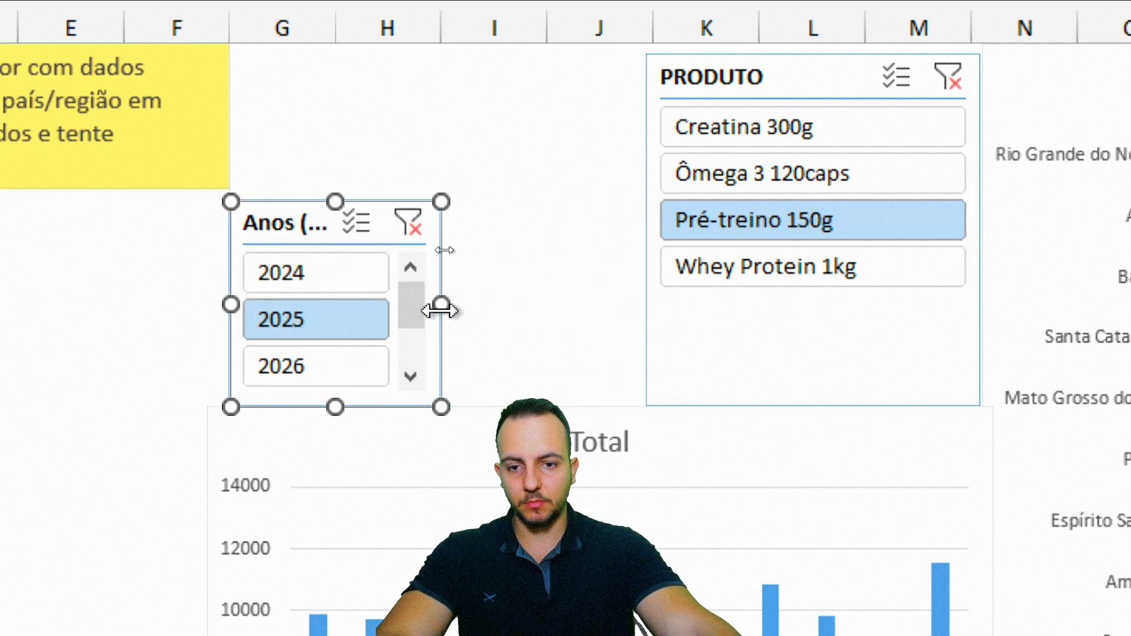
Widen the PRODUTO slicer to span columns I:M and shorten it to the height of the Anos (DATA) slicer
left_click(663, 309)
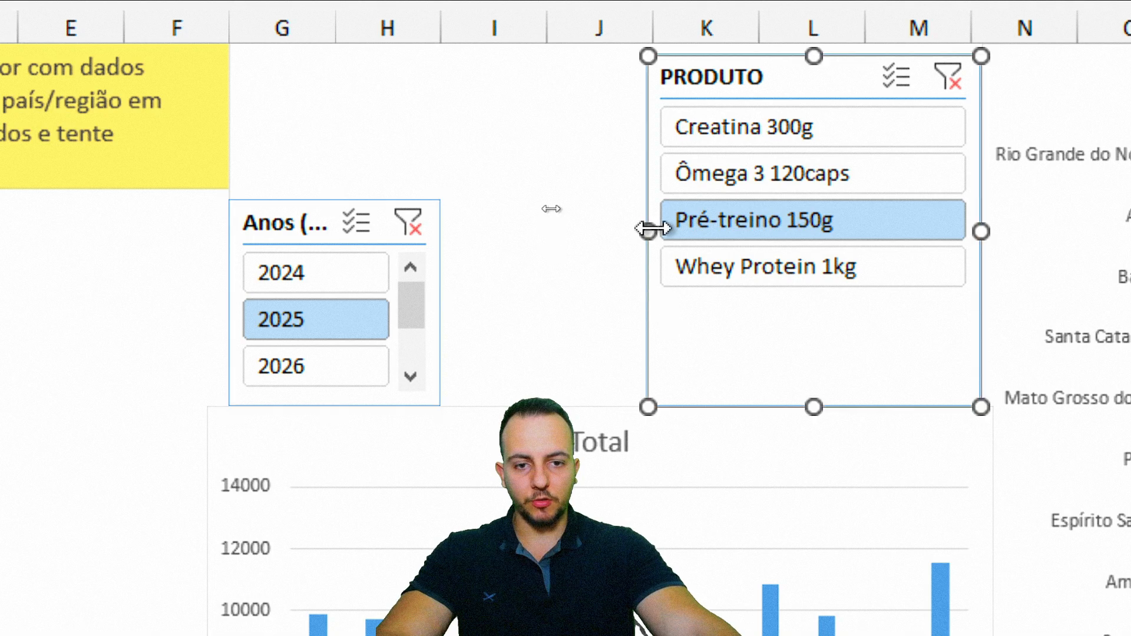
left_click_drag(655, 230, 451, 251)
left_click_drag(710, 57, 720, 214)
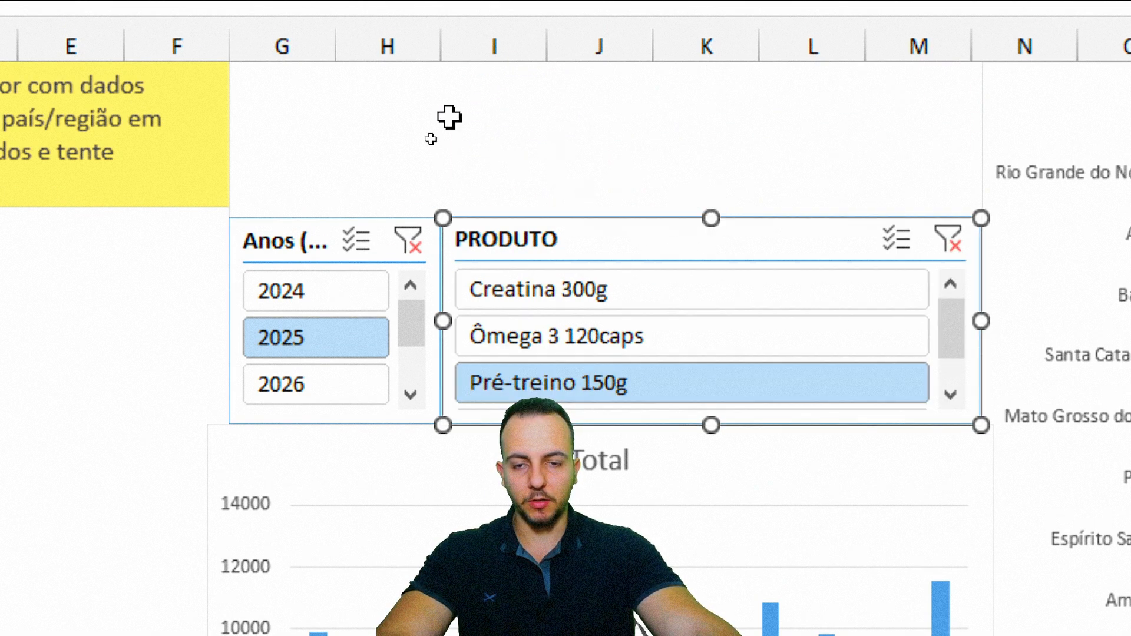
left_click_drag(278, 85, 913, 210)
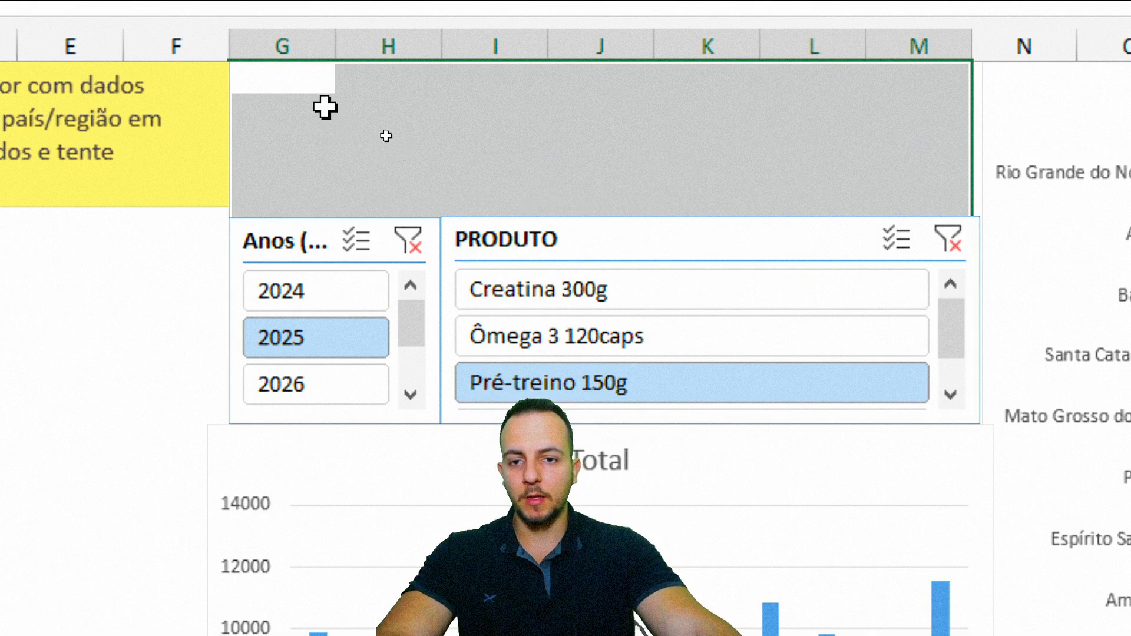
left_click(319, 83)
key("ctrl+2")
mouse_move(90, 326)
left_mouse_down()
mouse_move(286, 199)
mouse_move(108, 202)
left_mouse_up()
key("Escape")
Clear the Total Geral row and the zero rows in J17:K29 of the ANÁLISES sheet, and return to the DASHBOARD sheet
left_click(190, 603)
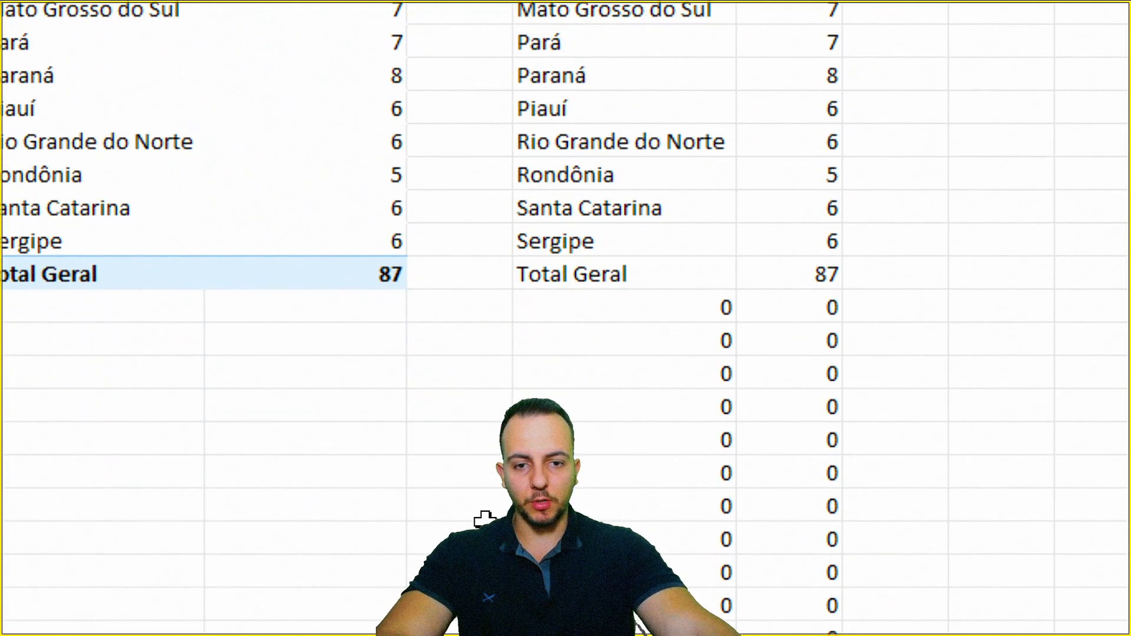
mouse_move(495, 30)
left_mouse_down()
mouse_move(543, 96)
mouse_move(748, 261)
left_mouse_up()
key("Escape")
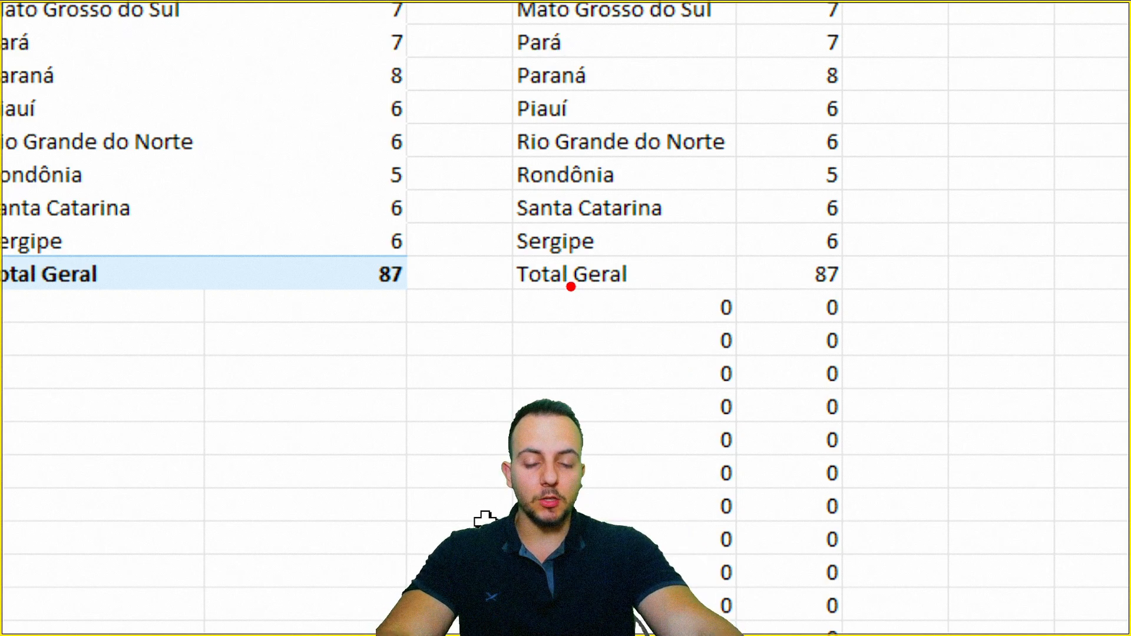
left_click_drag(520, 286, 898, 271)
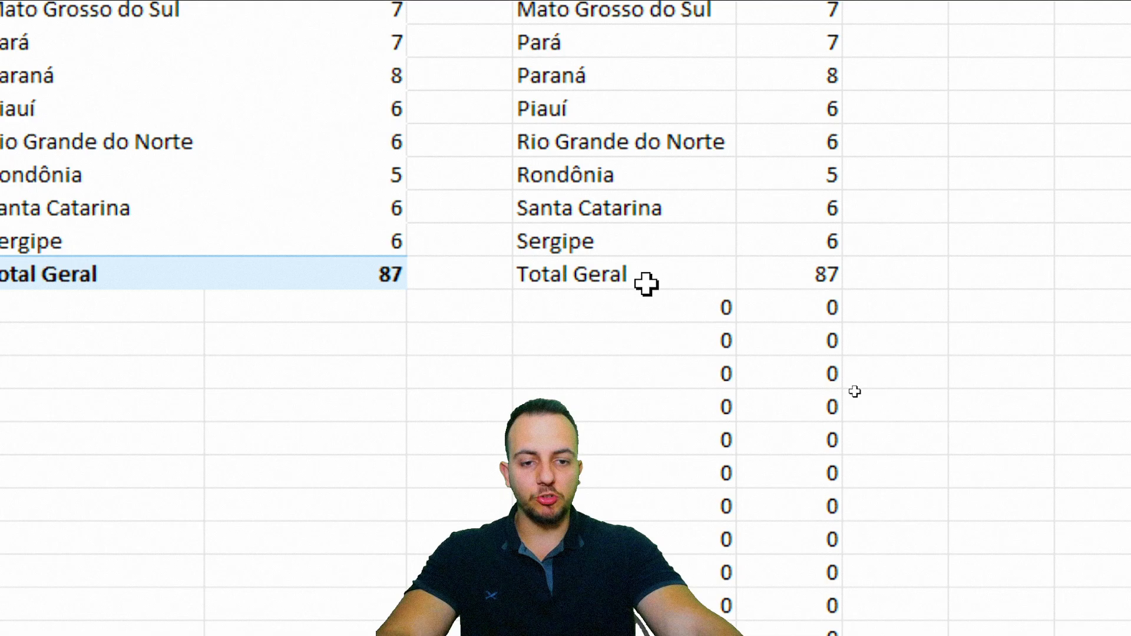
mouse_move(648, 283)
left_mouse_down()
mouse_move(798, 378)
mouse_move(777, 574)
mouse_move(785, 558)
left_mouse_up()
key("ctrl+q")
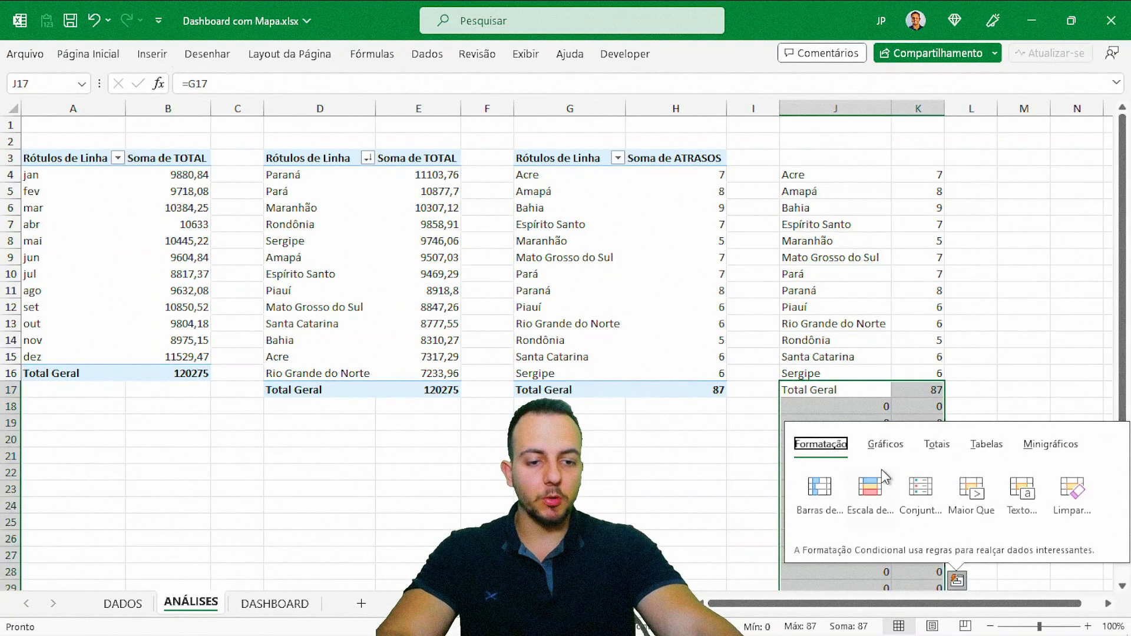
key("Escape")
scroll(901, 361, "down", 2)
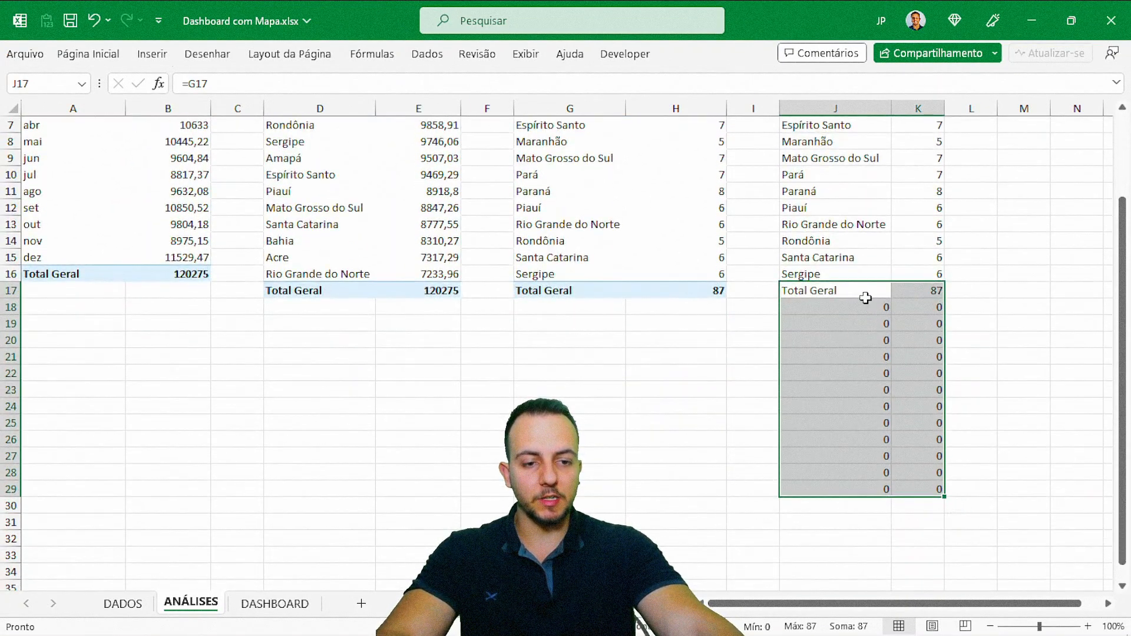
left_click_drag(866, 294, 908, 485)
key("ctrl+2")
mouse_move(673, 411)
left_mouse_down()
mouse_move(674, 175)
mouse_move(679, 315)
left_mouse_up()
key("e")
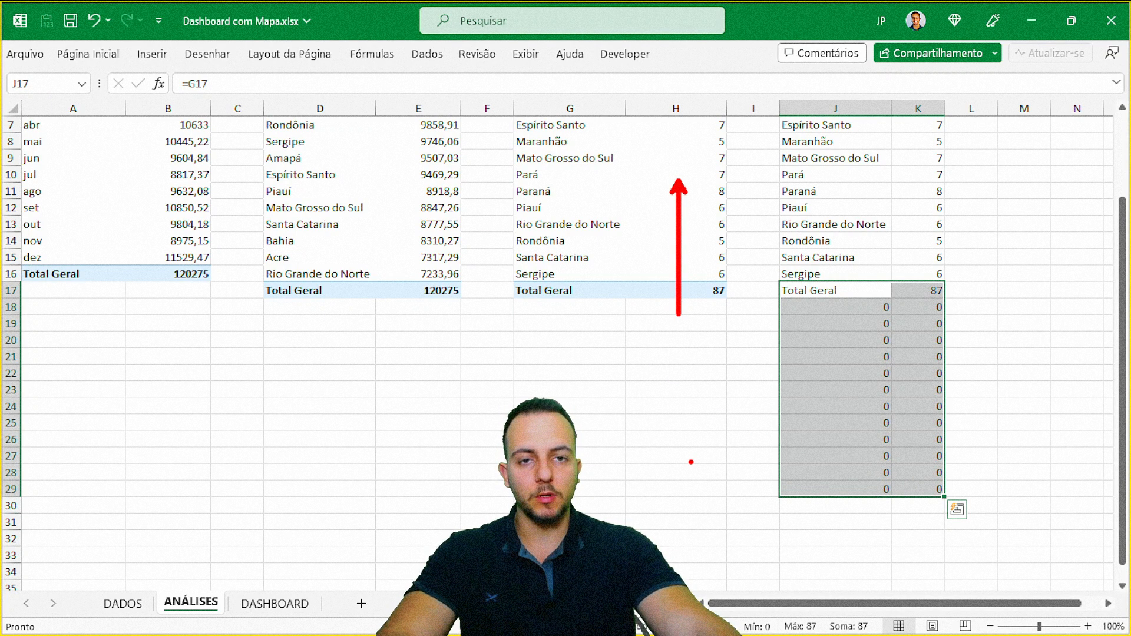
key("Escape")
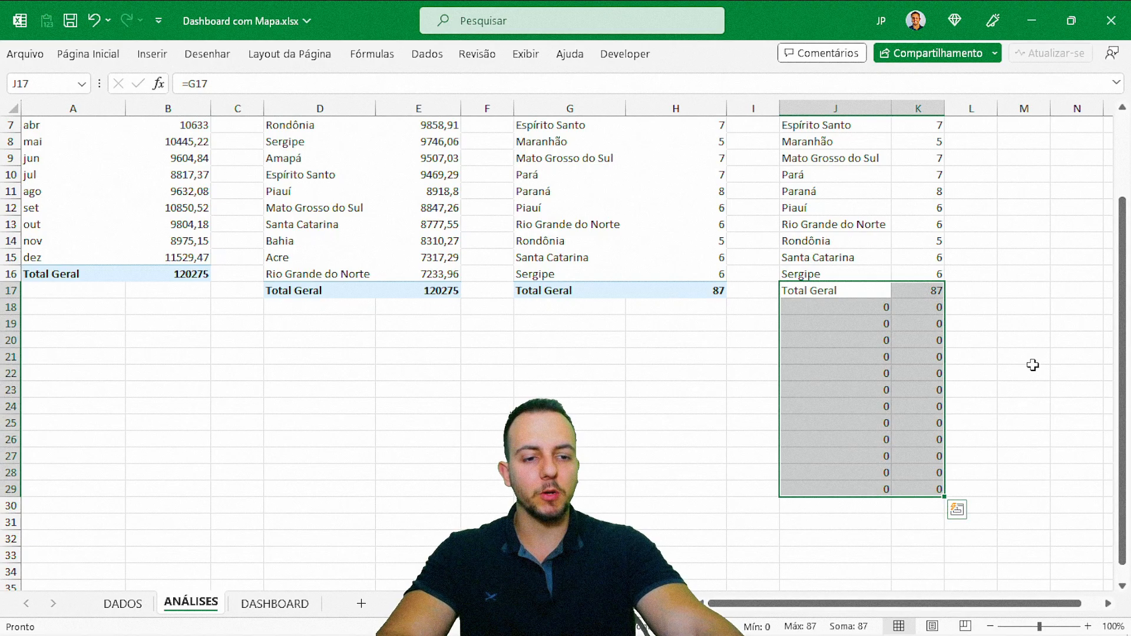
key("ctrl+4")
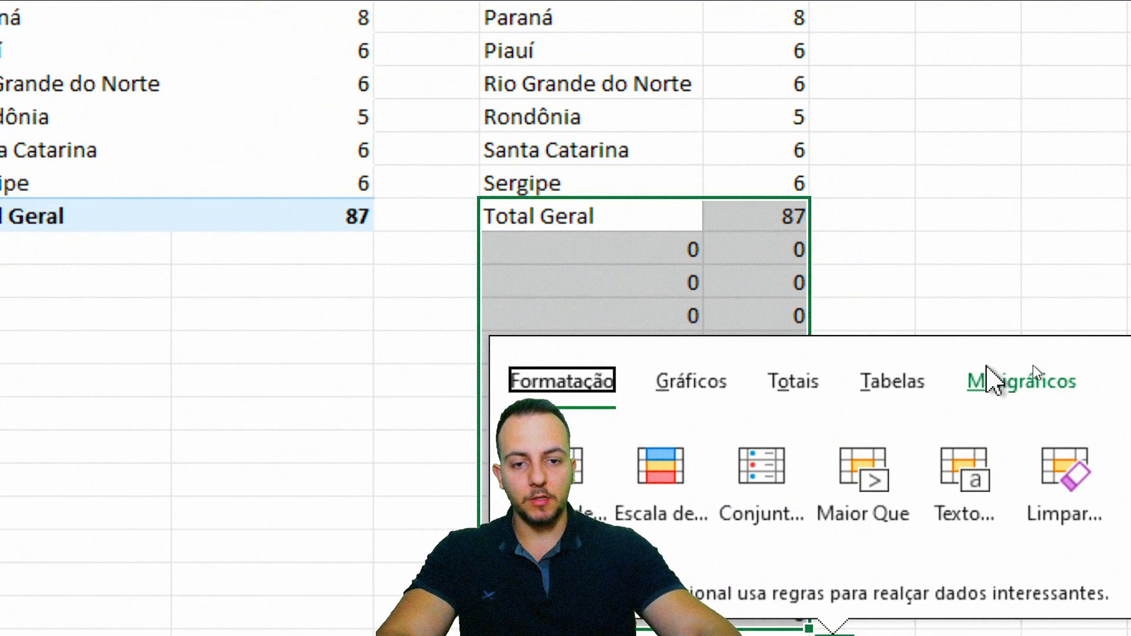
key("Escape")
key("Delete")
key("ctrl+4")
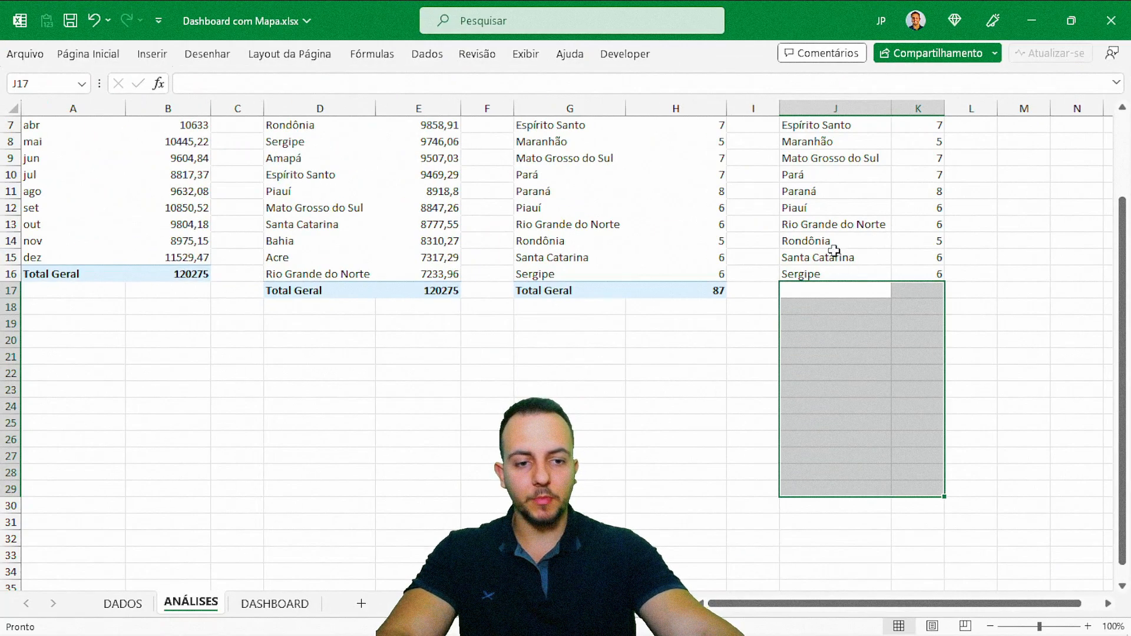
left_click(831, 243)
scroll(831, 244, "up", 2)
left_click(275, 604)
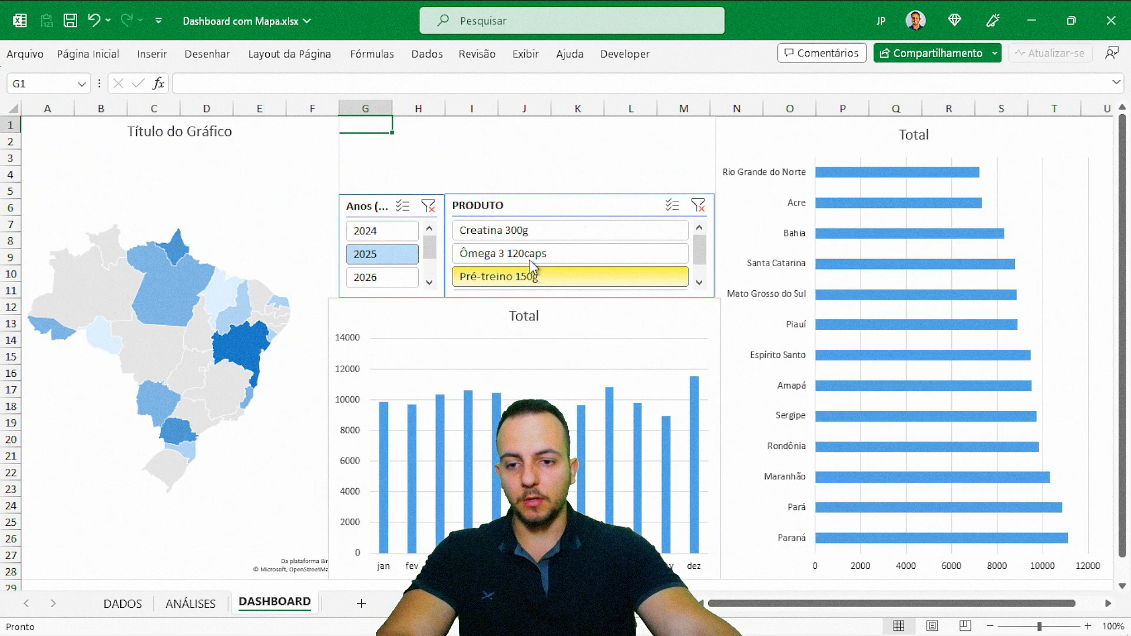
Filter the dashboard by the year 2026, and set the year filter back to 2025
left_click(381, 275)
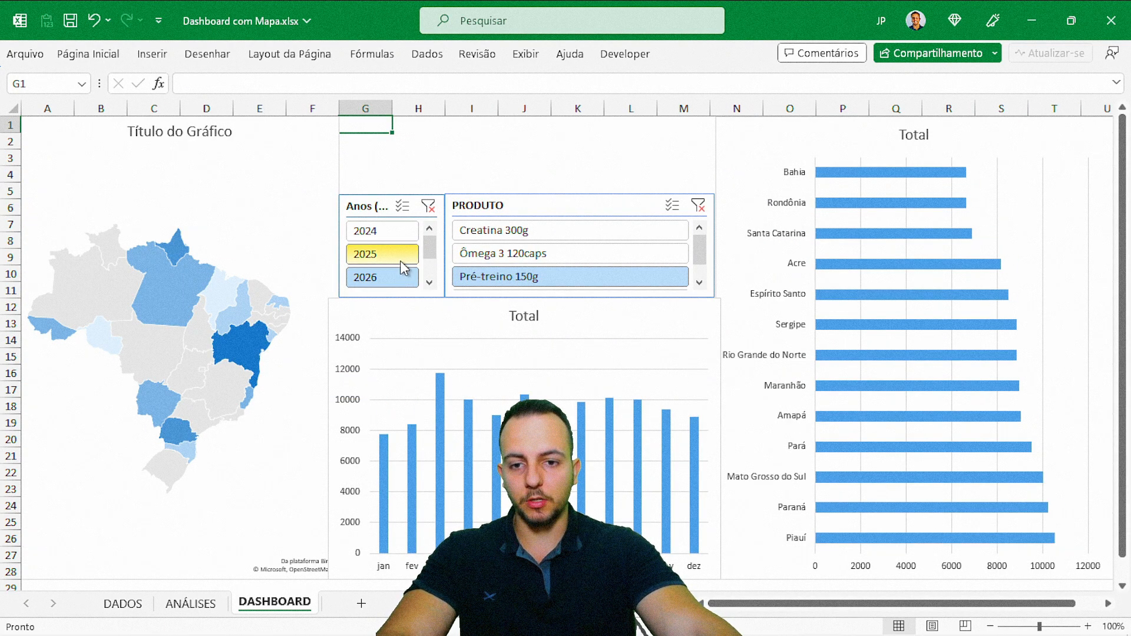
left_click(402, 256)
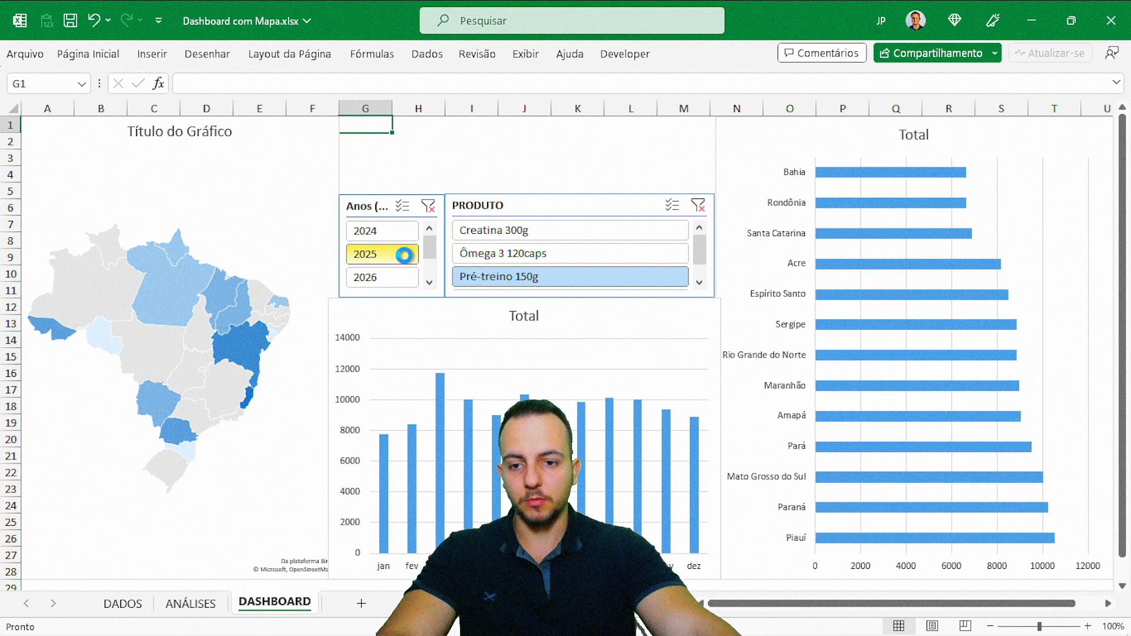
On the ANÁLISES sheet, enter =SE(G4="";"";G4) in cell J4 of the helper table
left_click(223, 603)
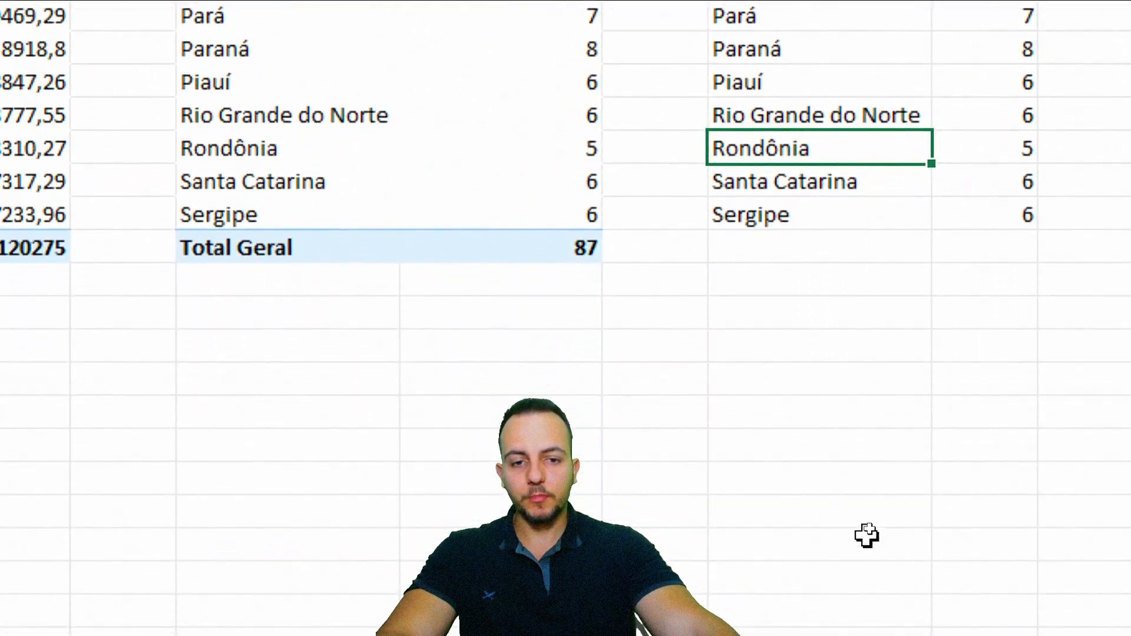
left_click(827, 247)
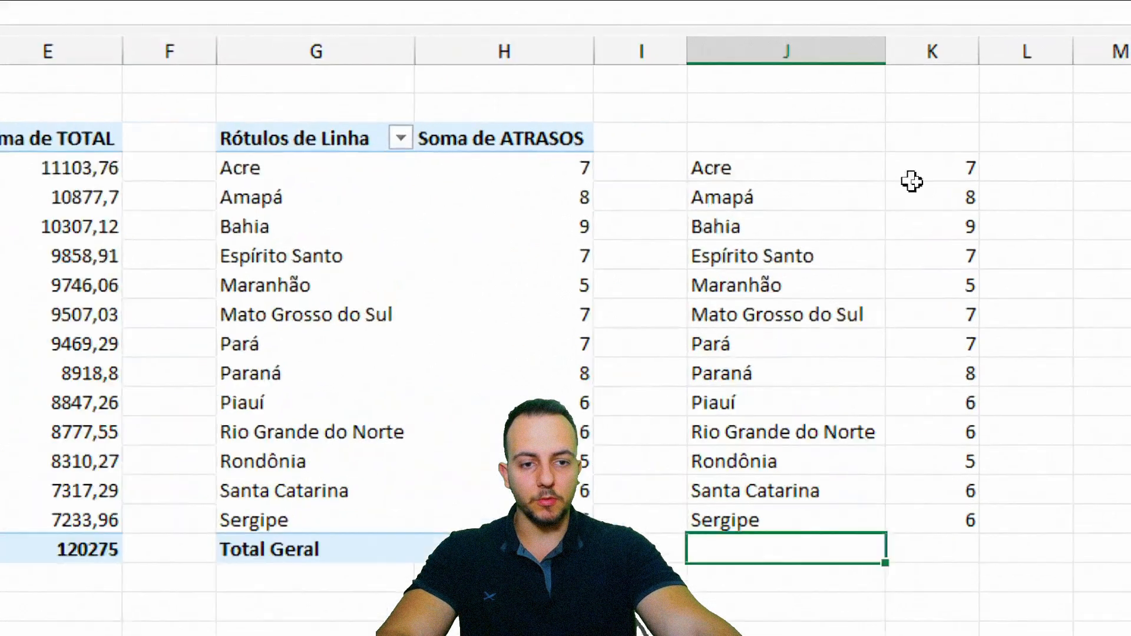
key("Up")
key("Up")
key("Up")
key("Up")
key("Up")
key("Up")
key("Up")
key("Up")
key("Up")
key("Up")
key("Up")
key("Up")
key("Up")
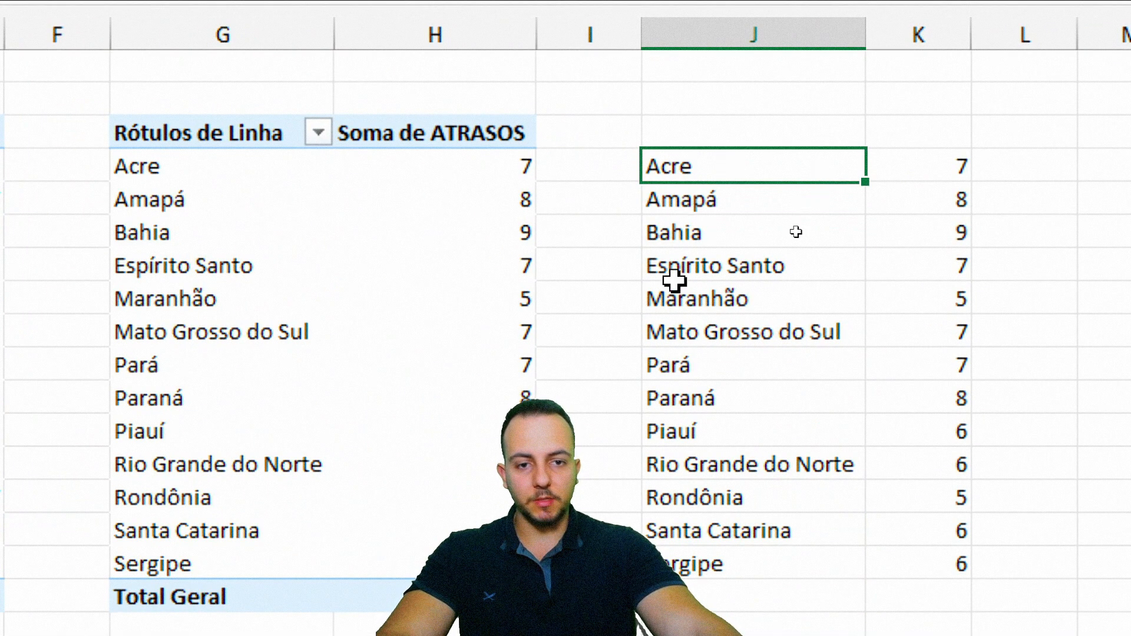
type("=SE")
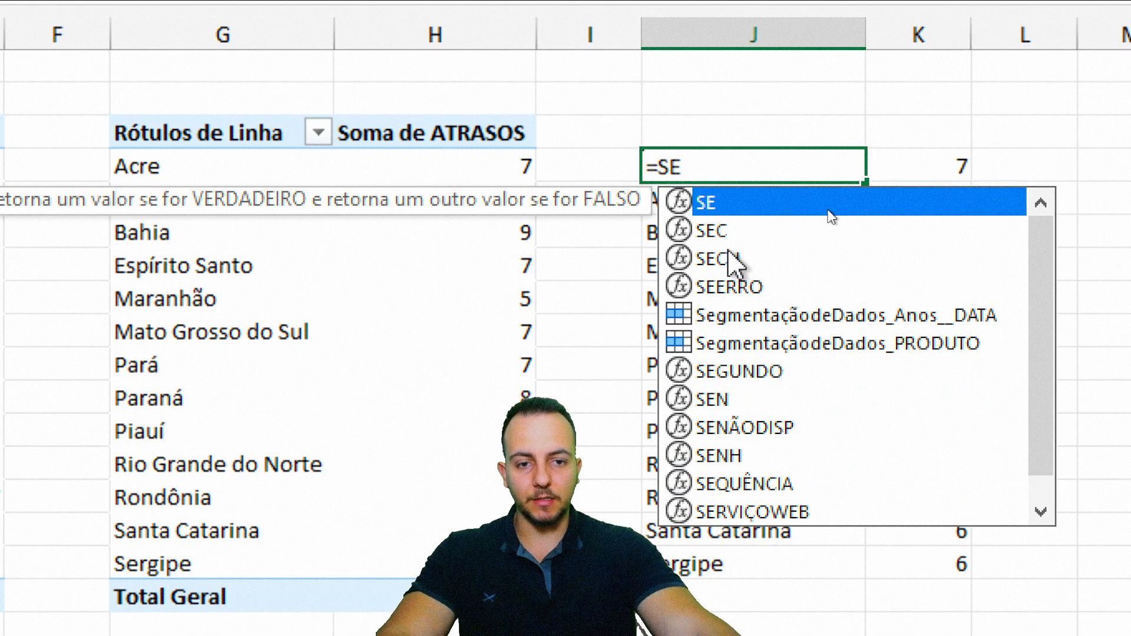
double_click(759, 200)
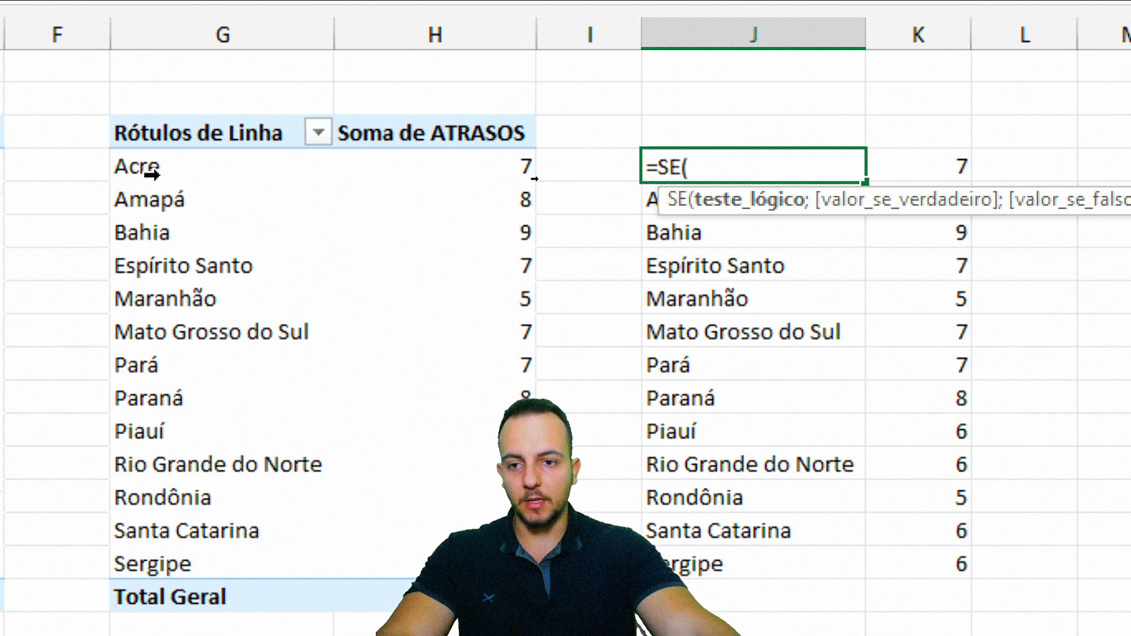
left_click(186, 168)
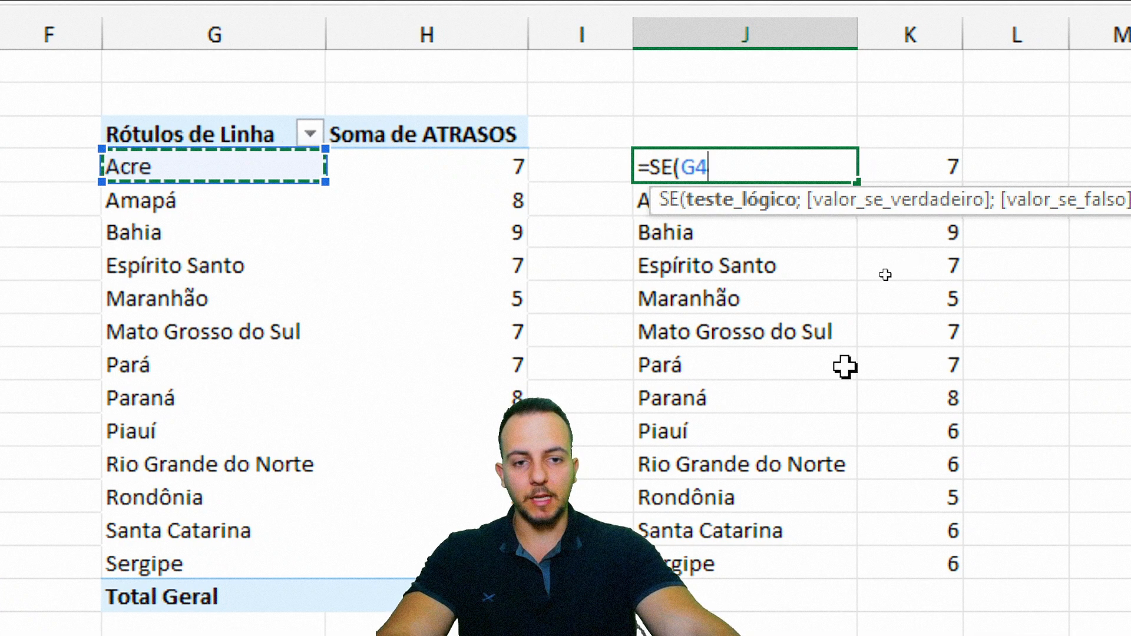
type("=")
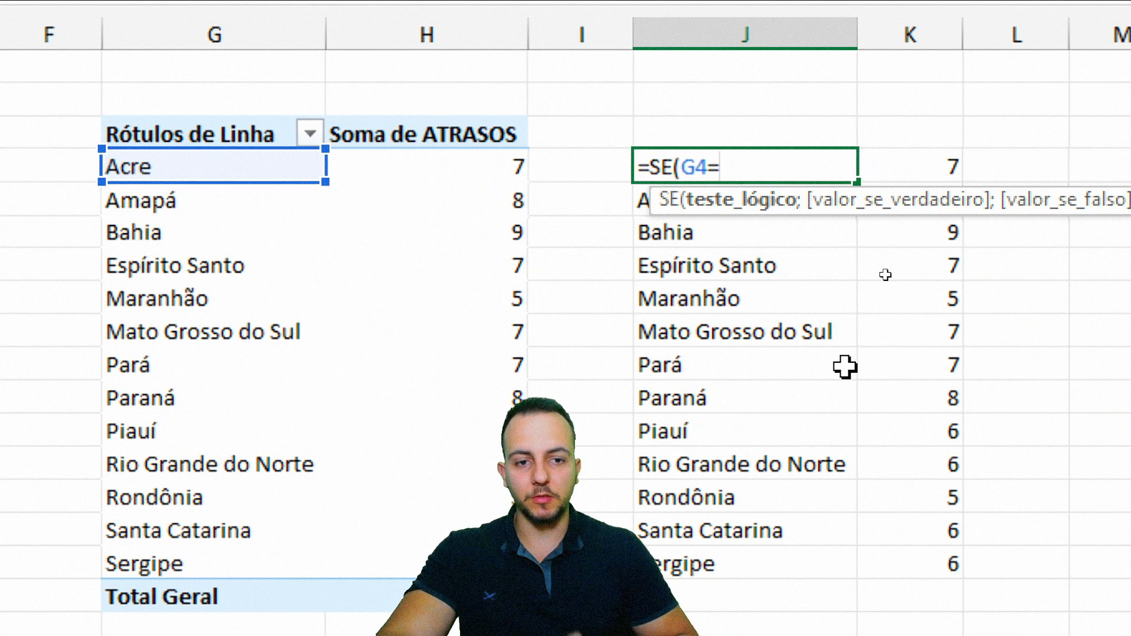
type("\"\"")
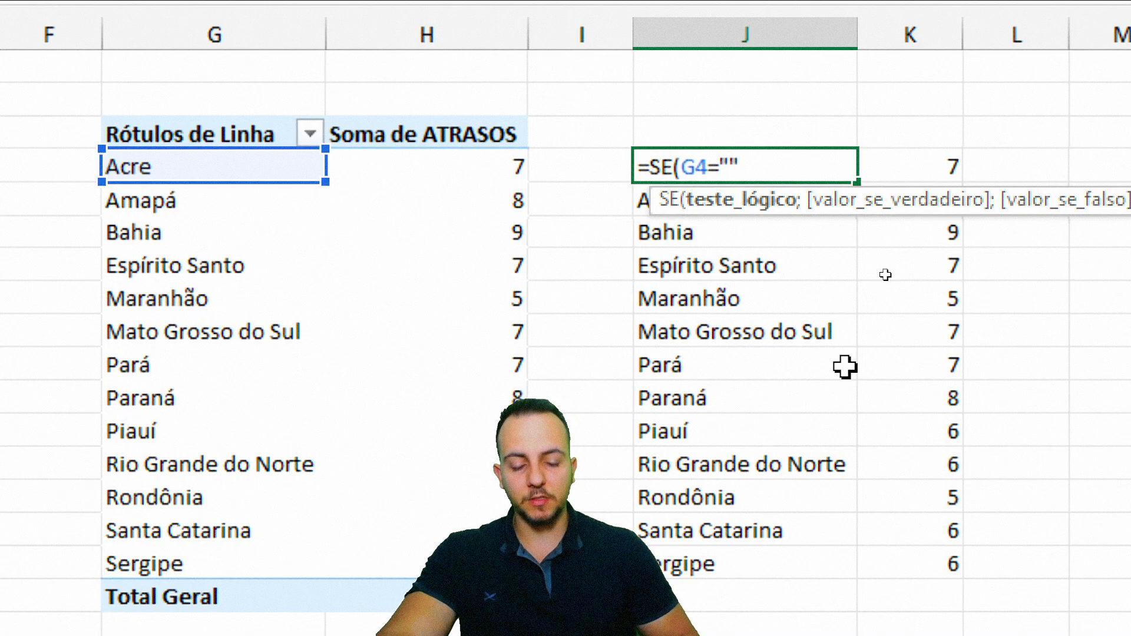
type(";")
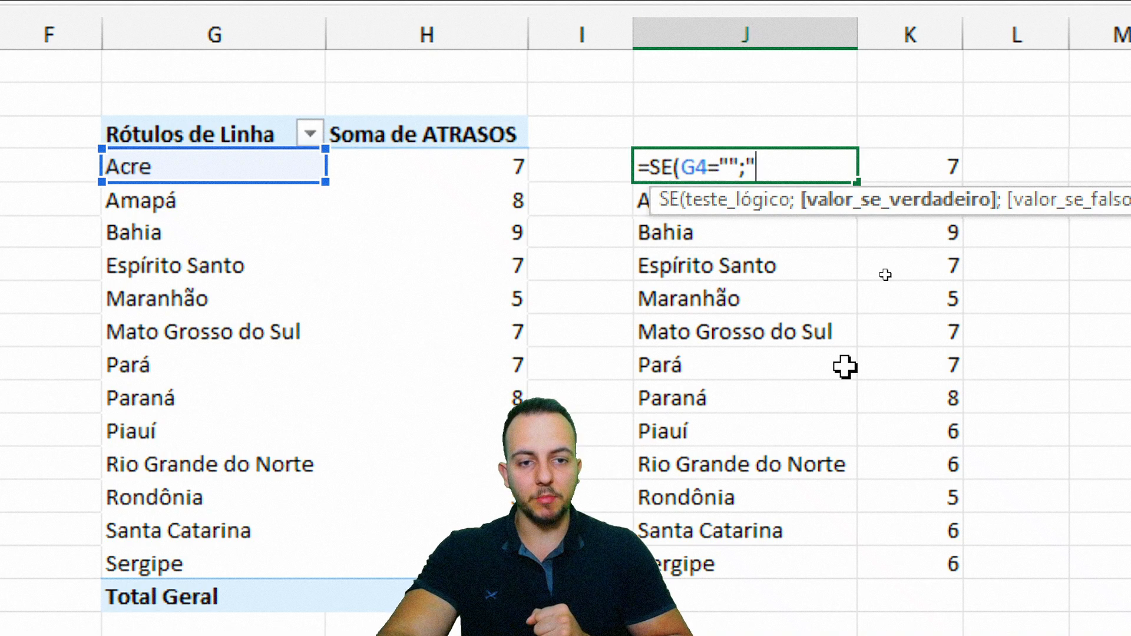
type("\"\";")
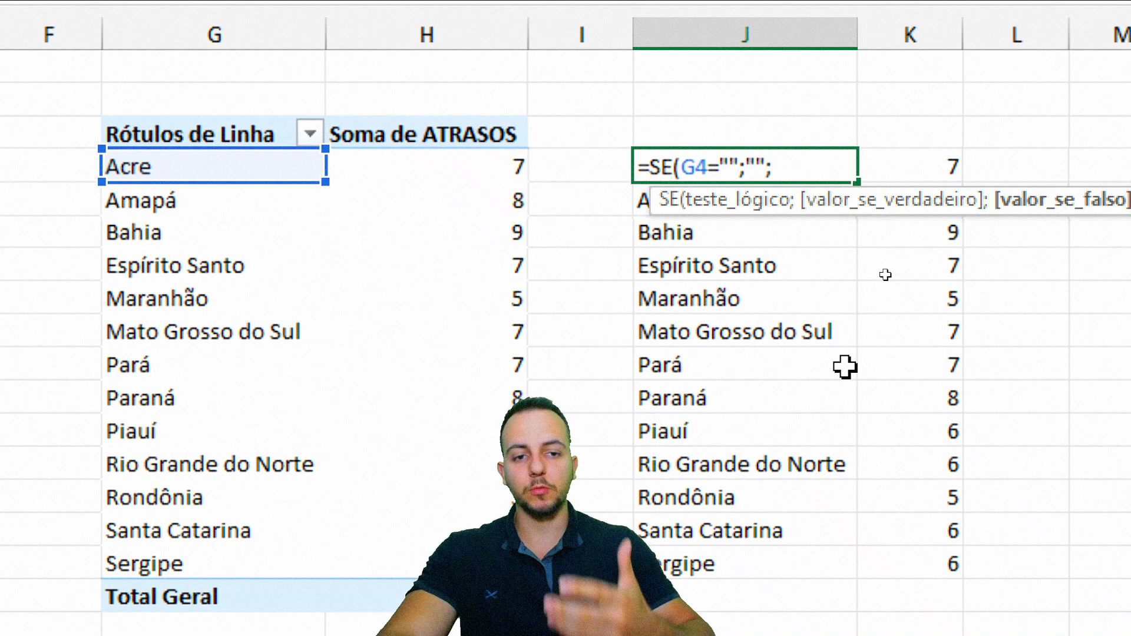
left_click(216, 171)
key("Return")
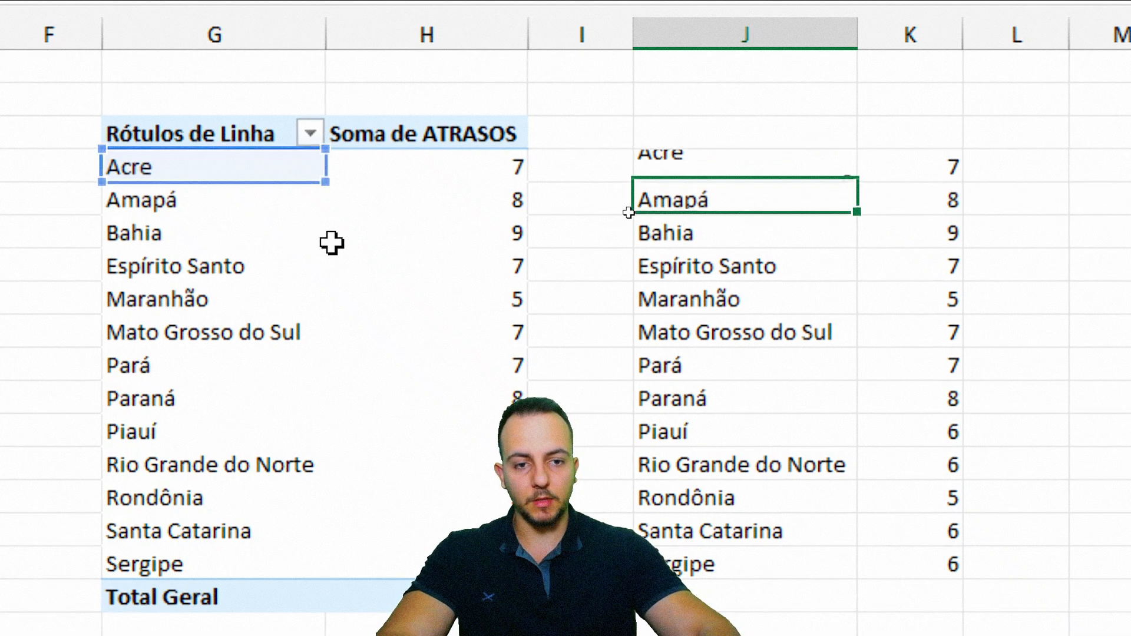
Fill the J4 formula down column J past the Sergipe row
left_click(735, 169)
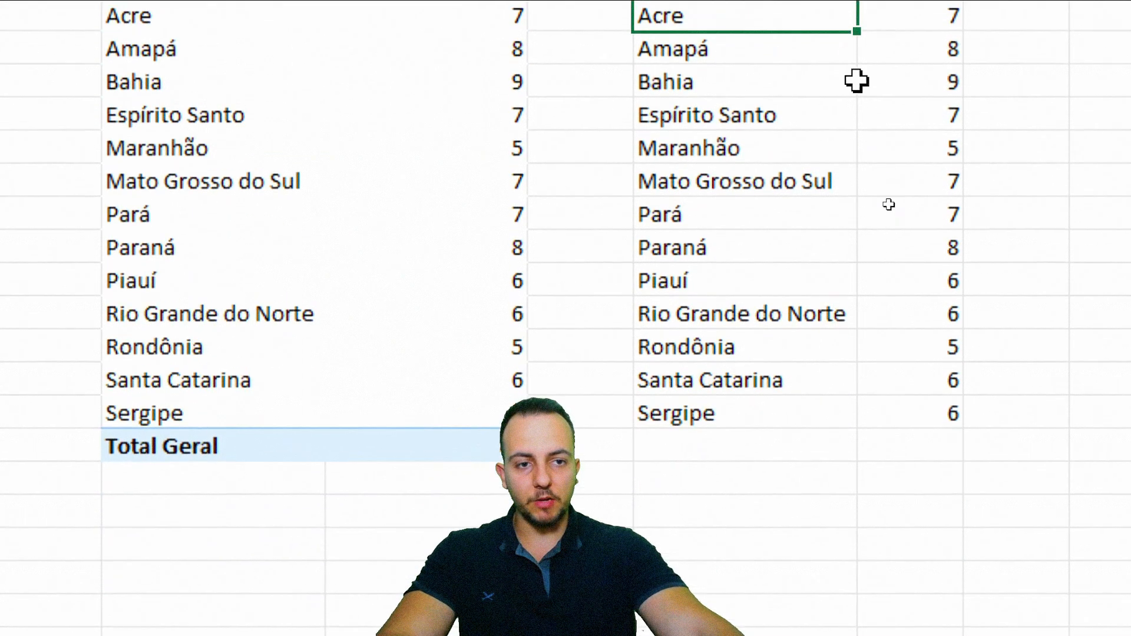
left_click_drag(856, 84, 842, 539)
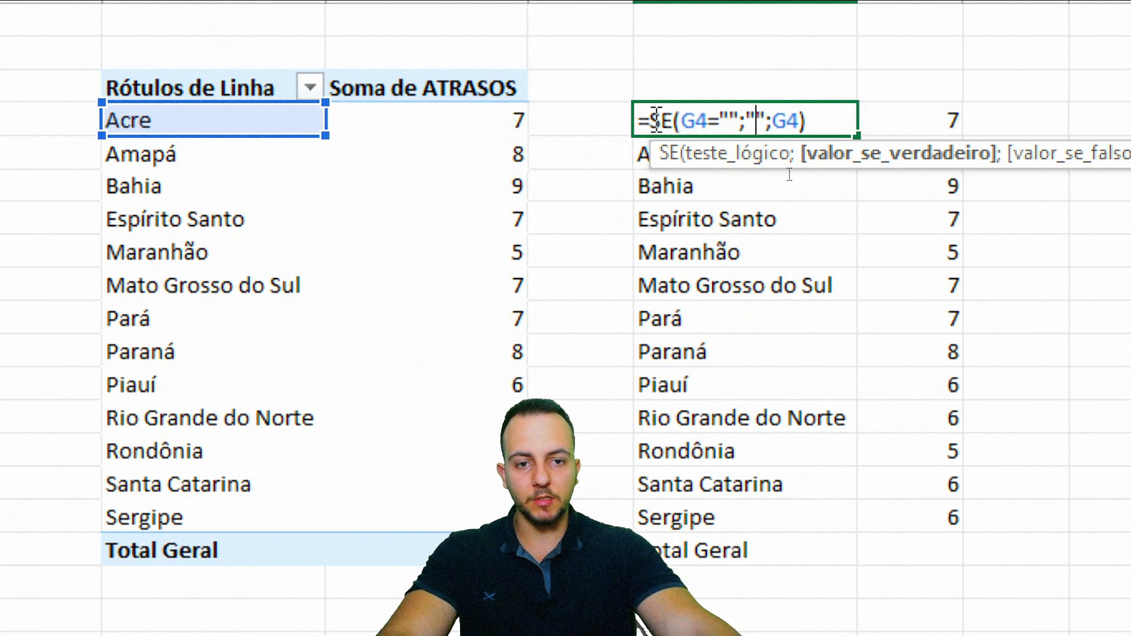
Nest the J4 formula in a second test so it reads =SE(G4="Total Geral";"";SE(G4="";"";G4))
mouse_move(656, 120)
left_mouse_down()
mouse_move(887, 116)
mouse_move(653, 125)
left_mouse_up()
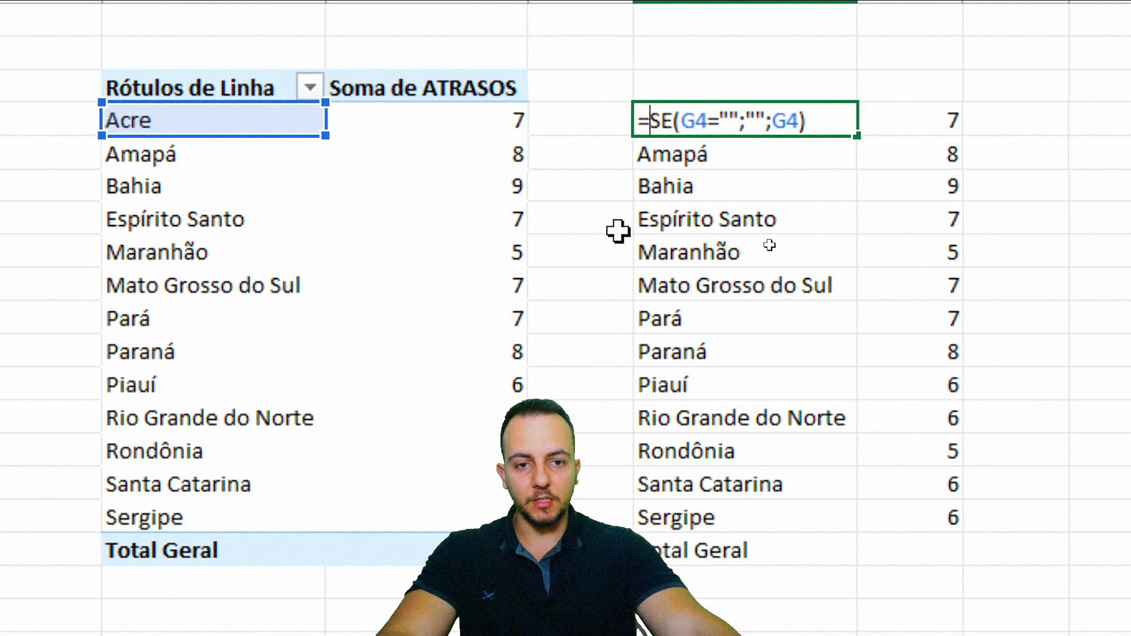
type("SE")
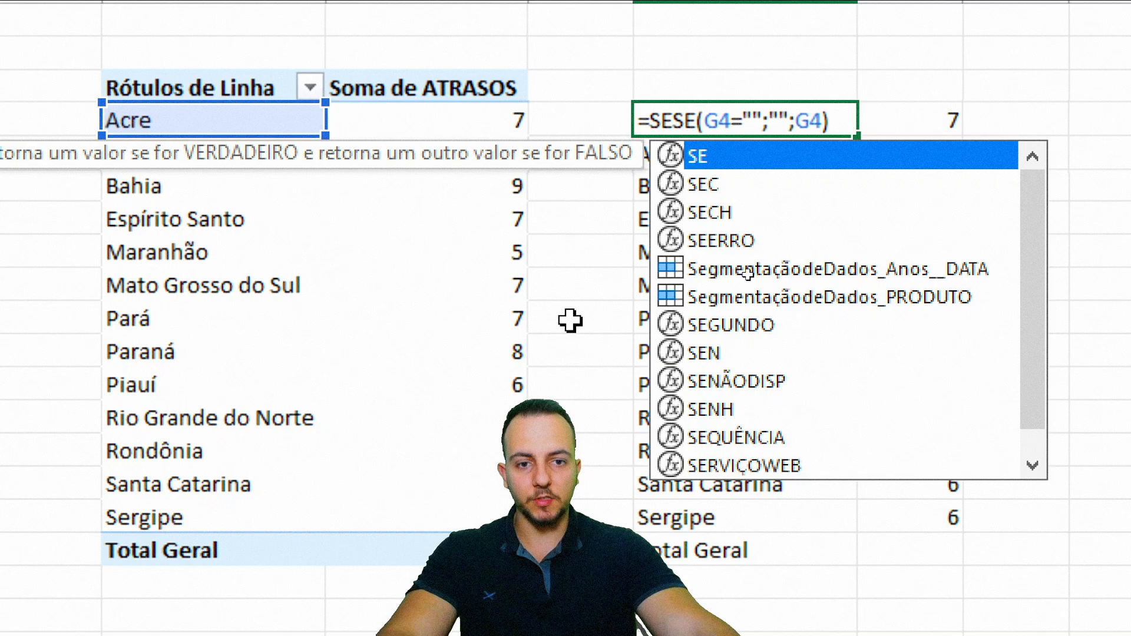
double_click(722, 156)
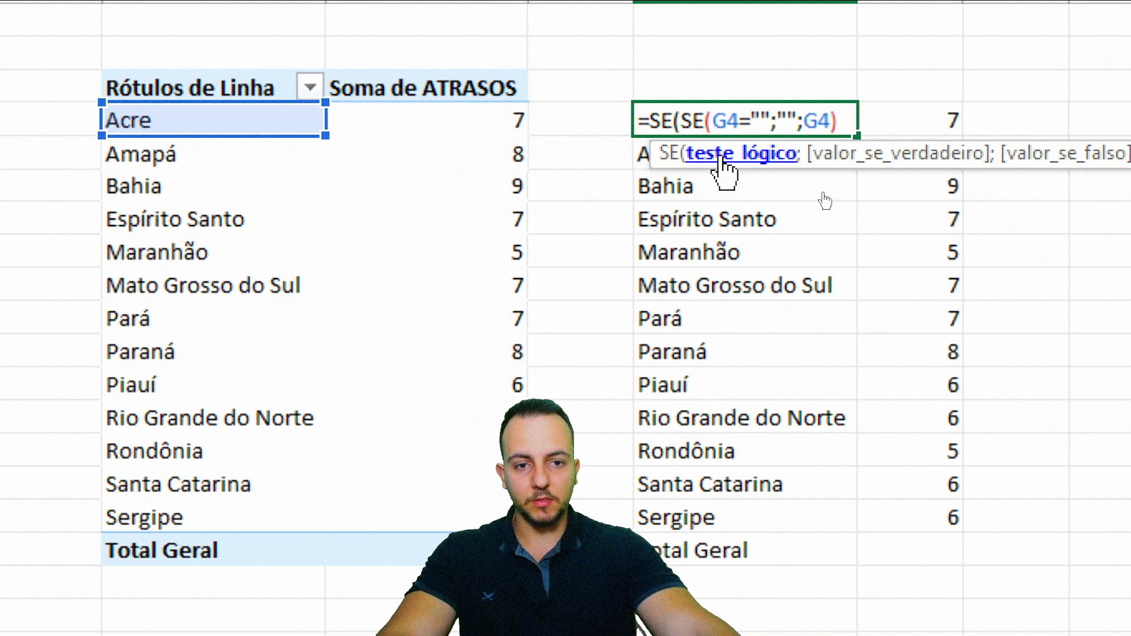
left_click(196, 120)
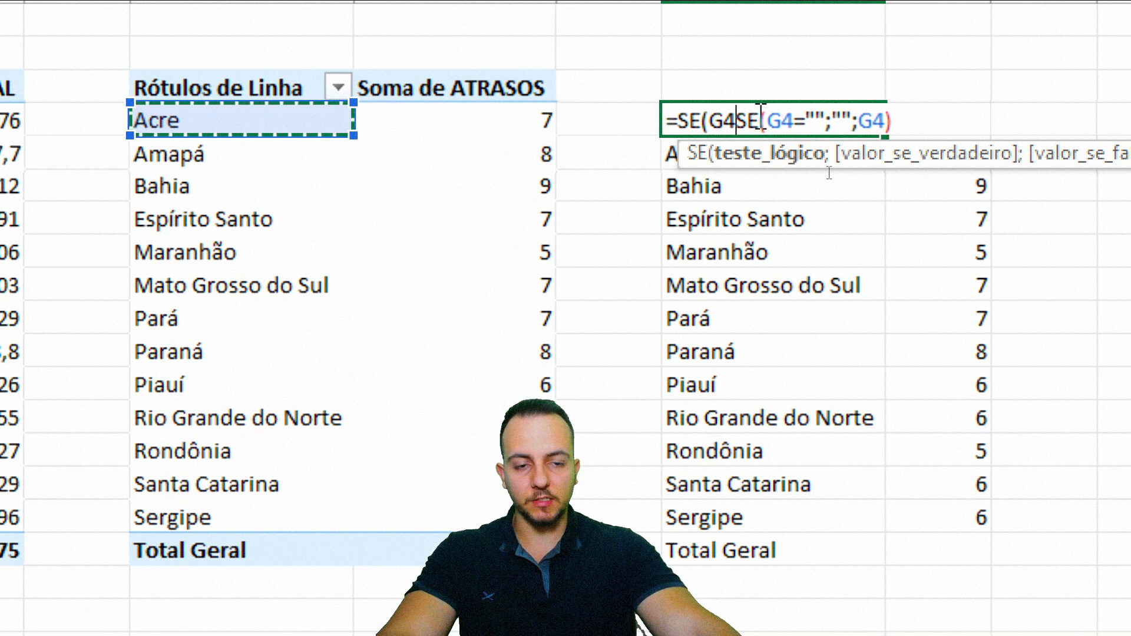
type("=")
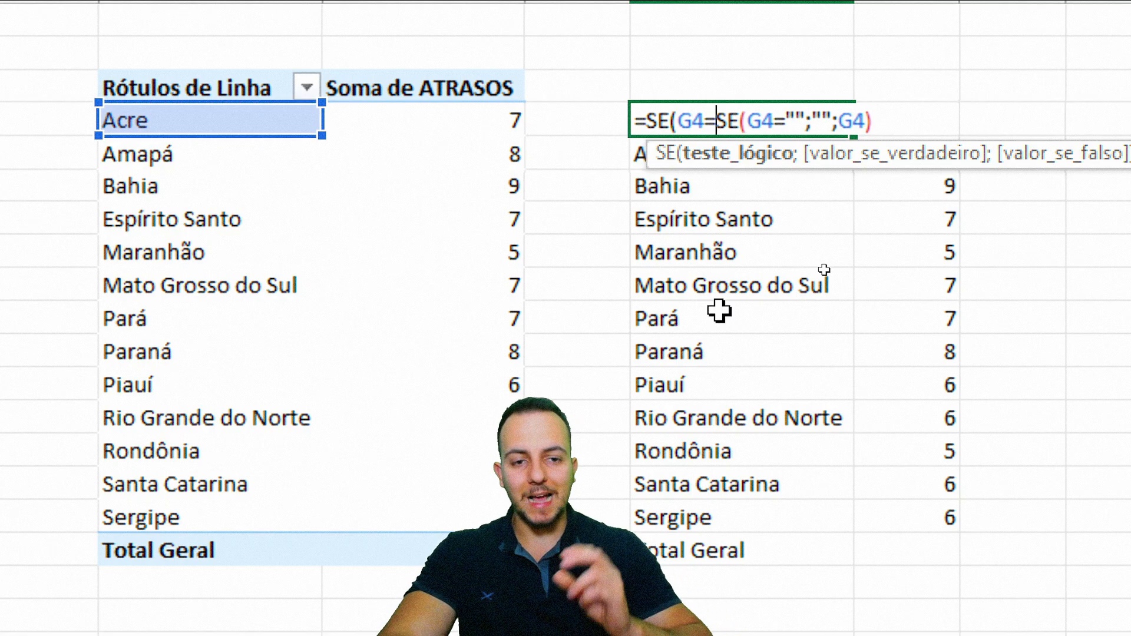
type("\"")
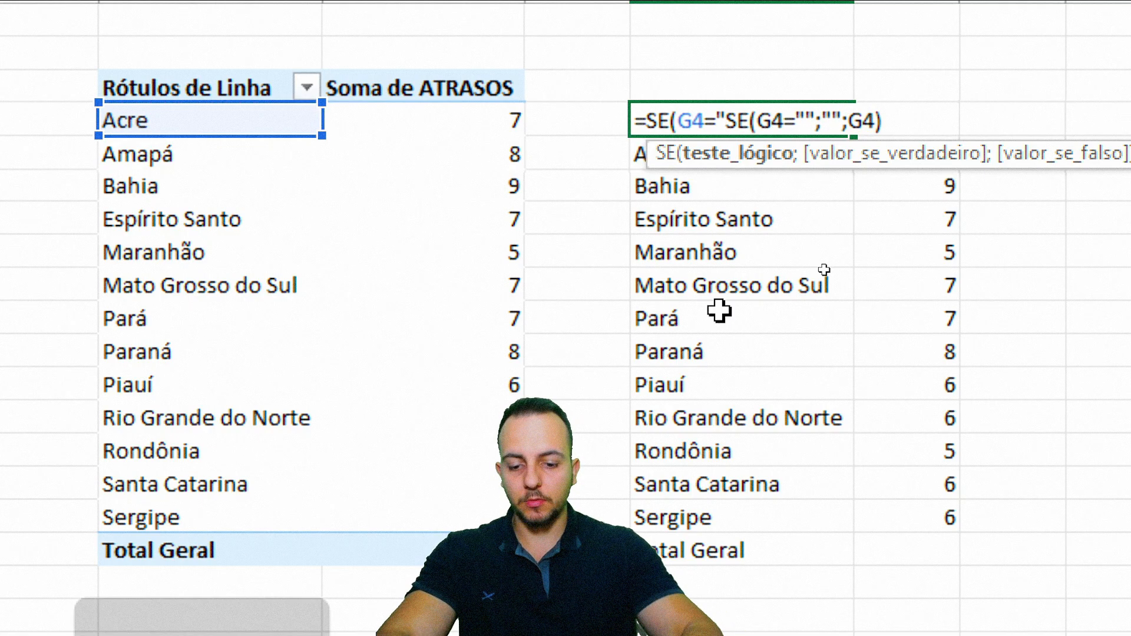
type("Total Geral")
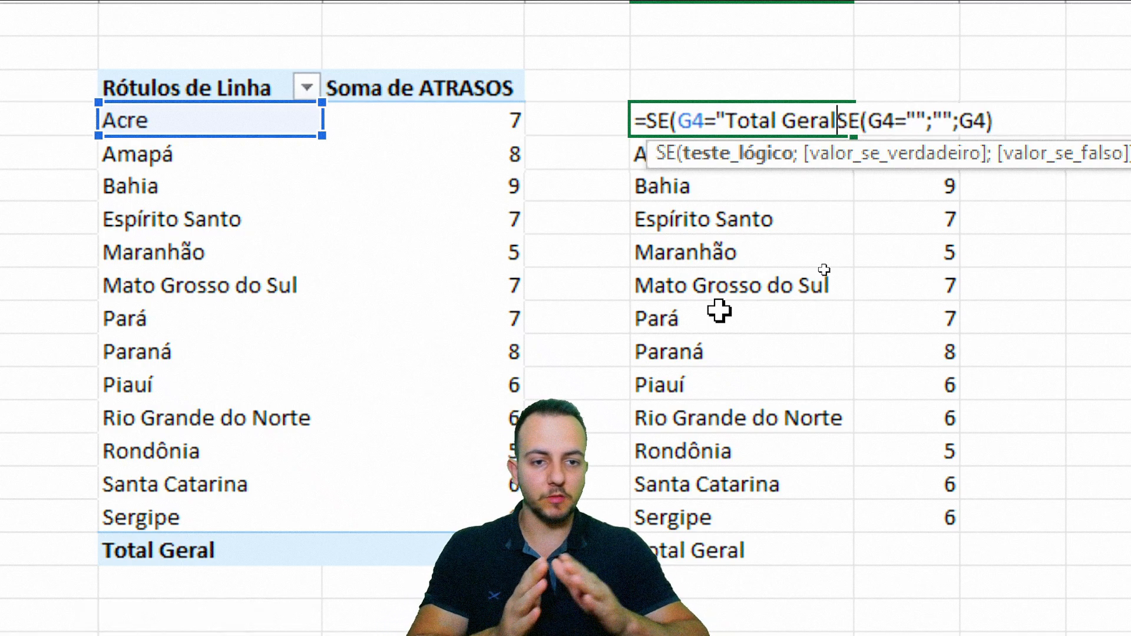
type("\"")
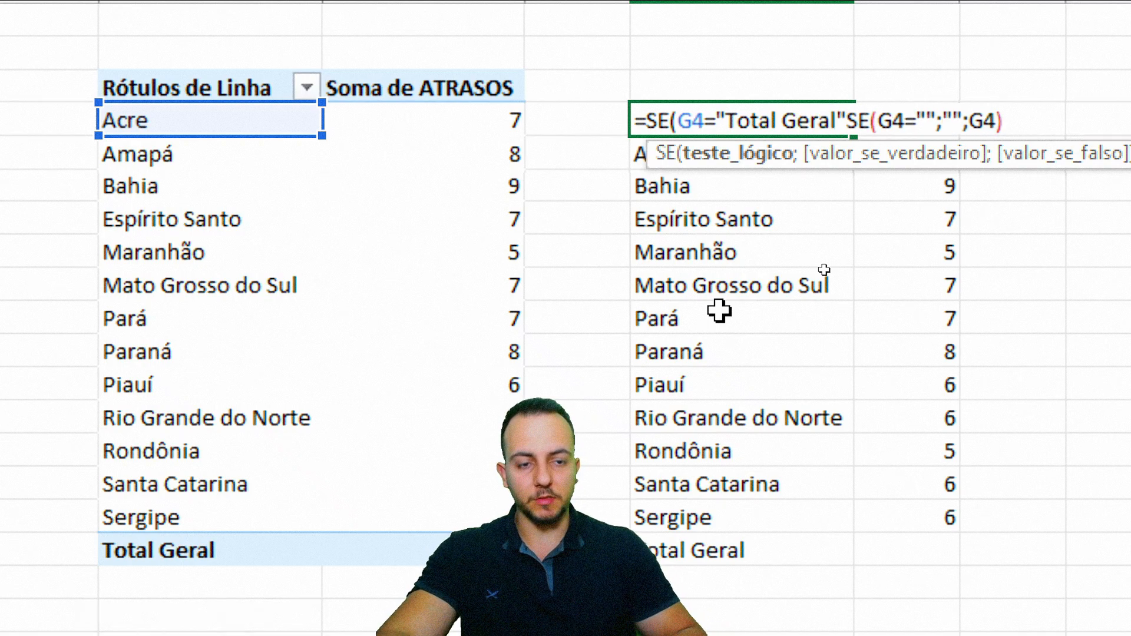
type(";\"\"")
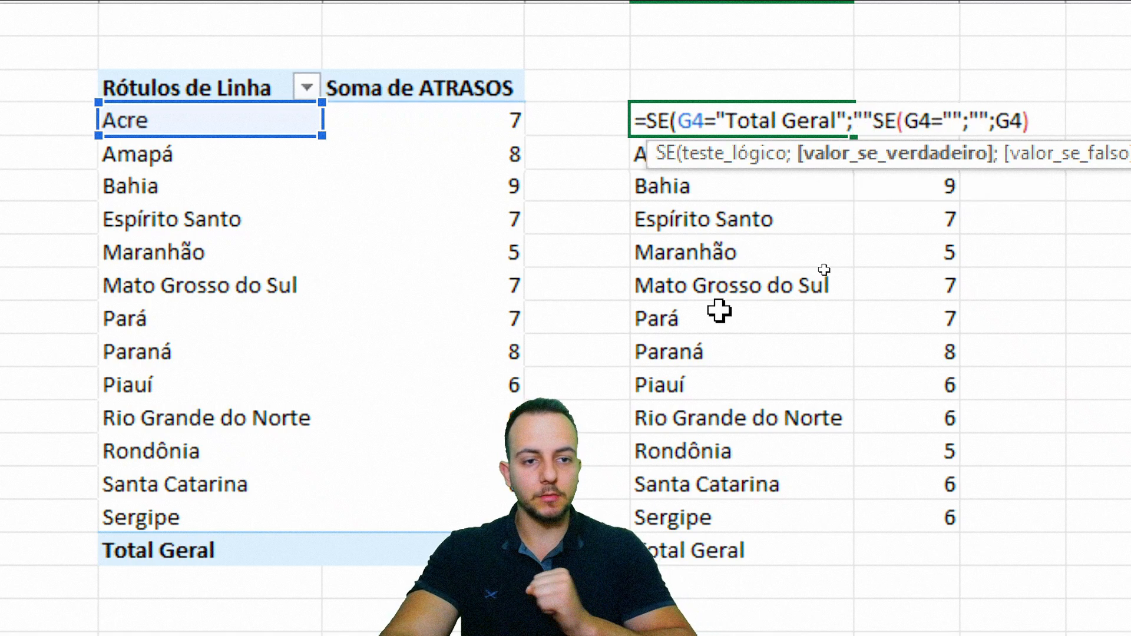
type(";")
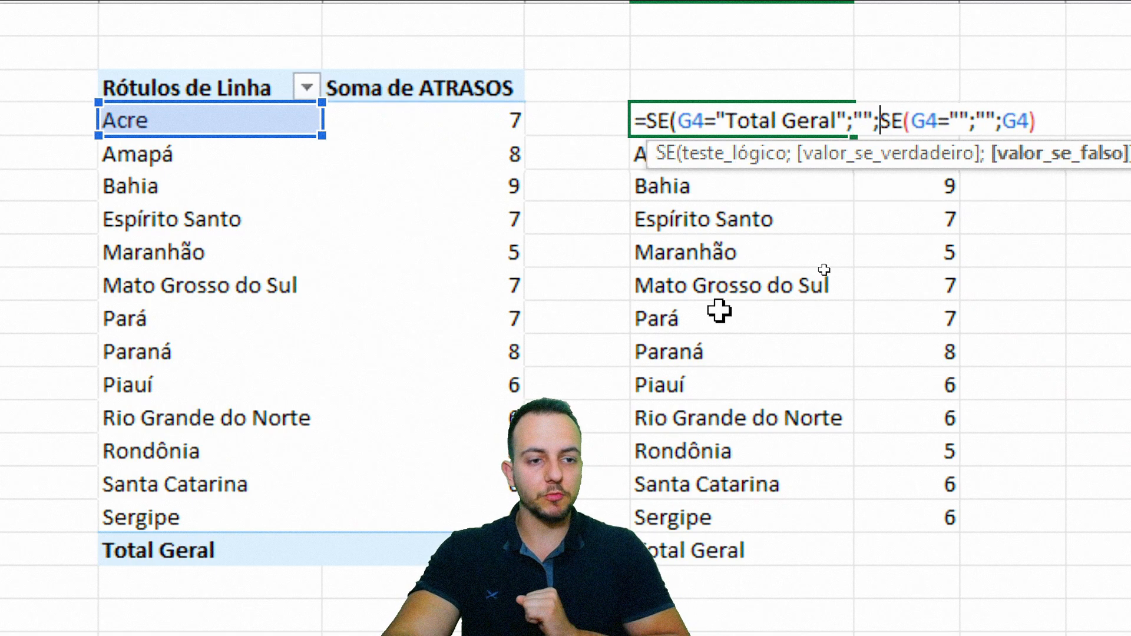
key("Return")
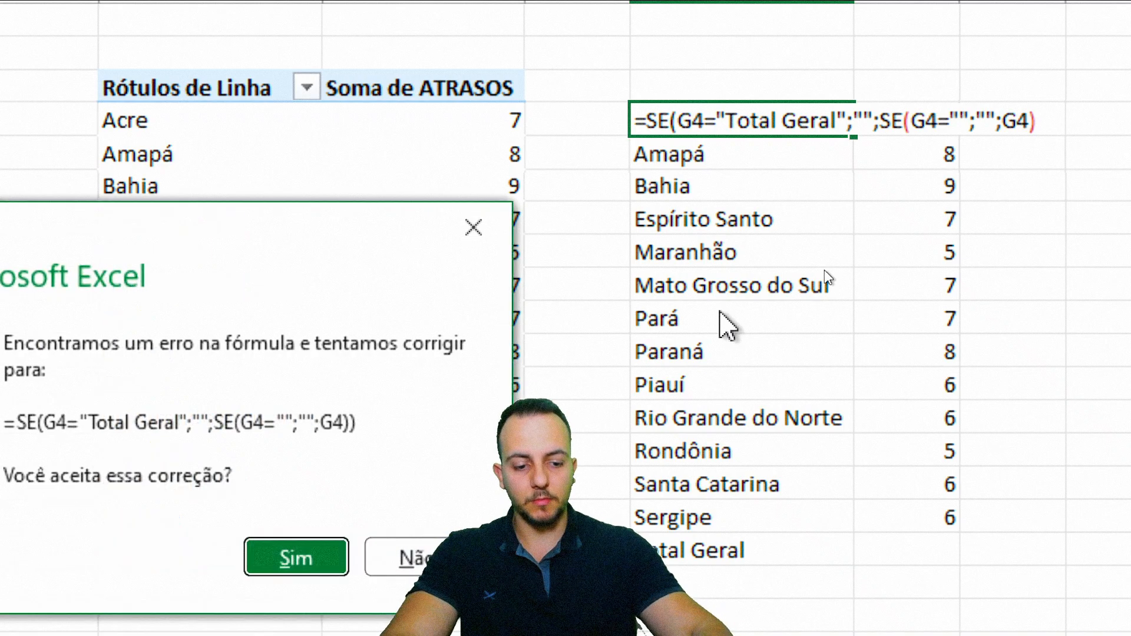
key("Return")
Fill the revised J4 formula down column J to row 25, and extend column K's formula from the Sergipe row to row 24
left_click(821, 124)
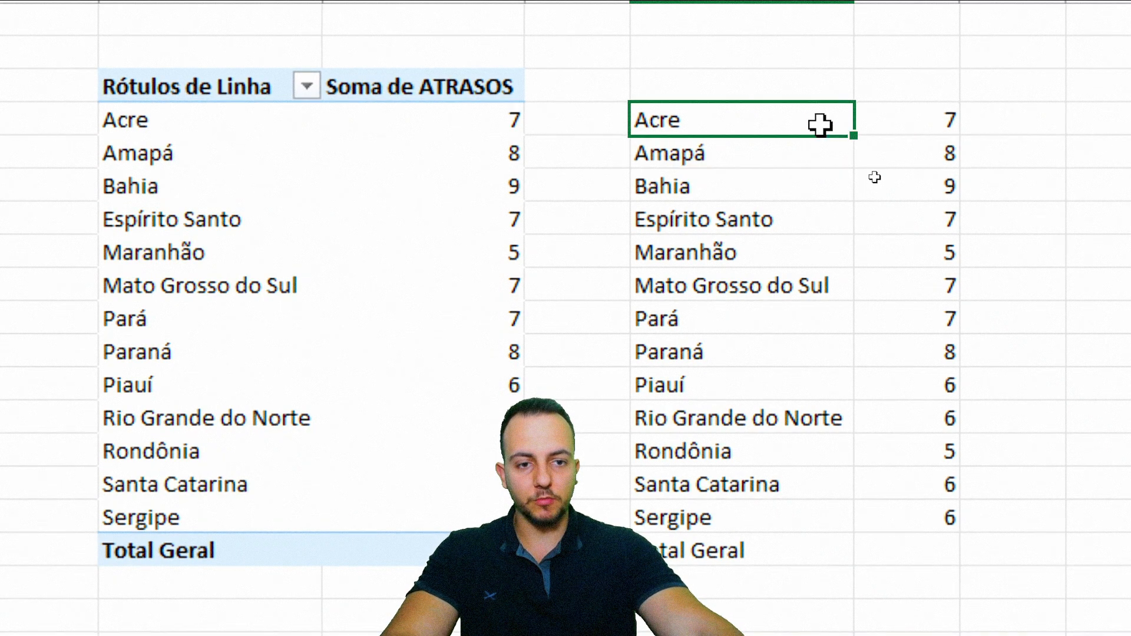
left_click_drag(852, 136, 850, 560)
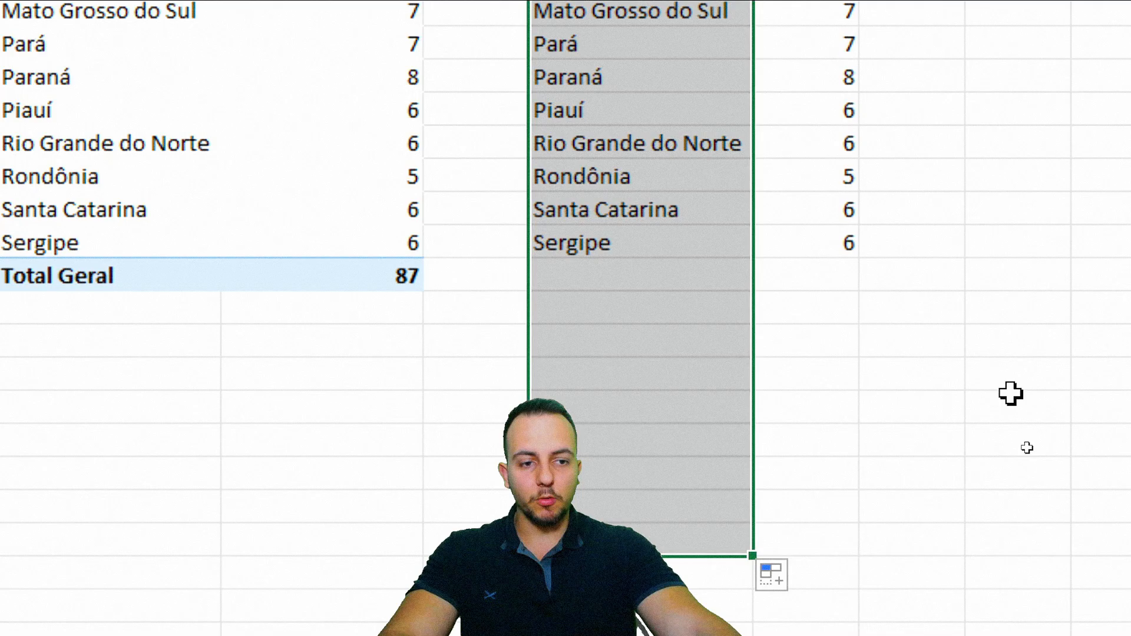
left_click(907, 341)
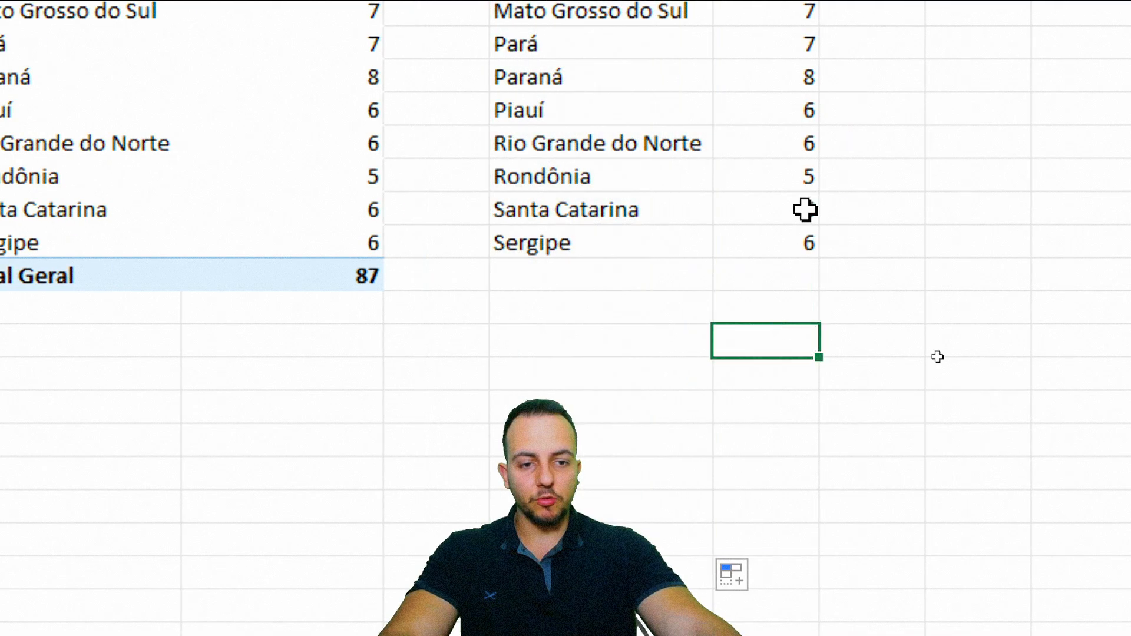
left_click(903, 242)
left_click_drag(819, 258, 812, 520)
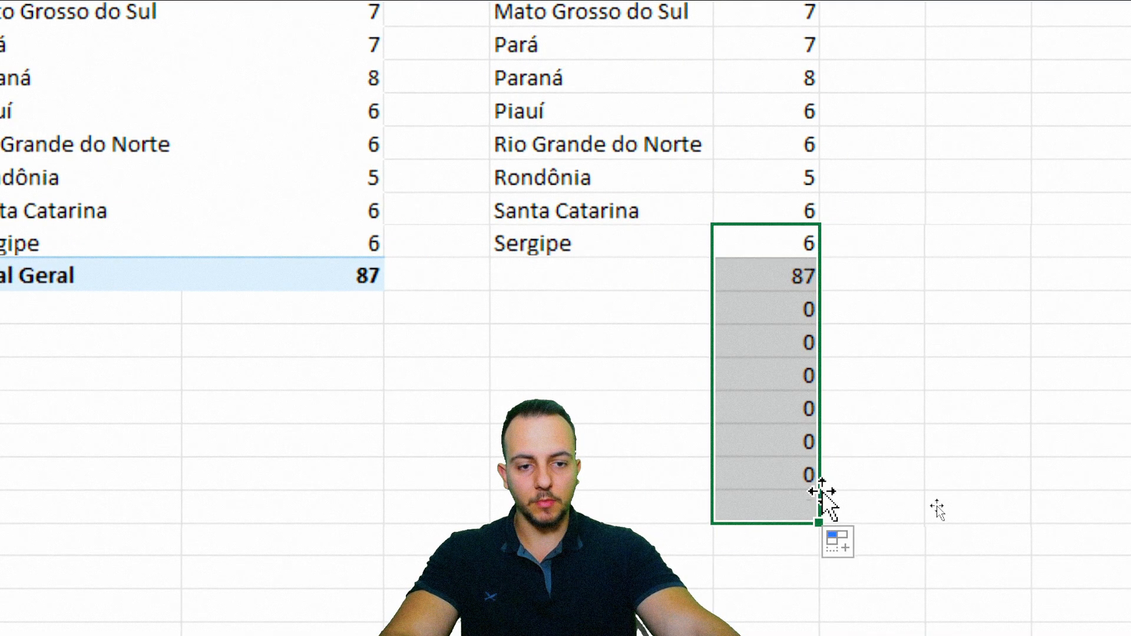
key("ctrl+2")
mouse_move(828, 236)
left_mouse_down()
mouse_move(734, 297)
mouse_move(787, 250)
left_mouse_up()
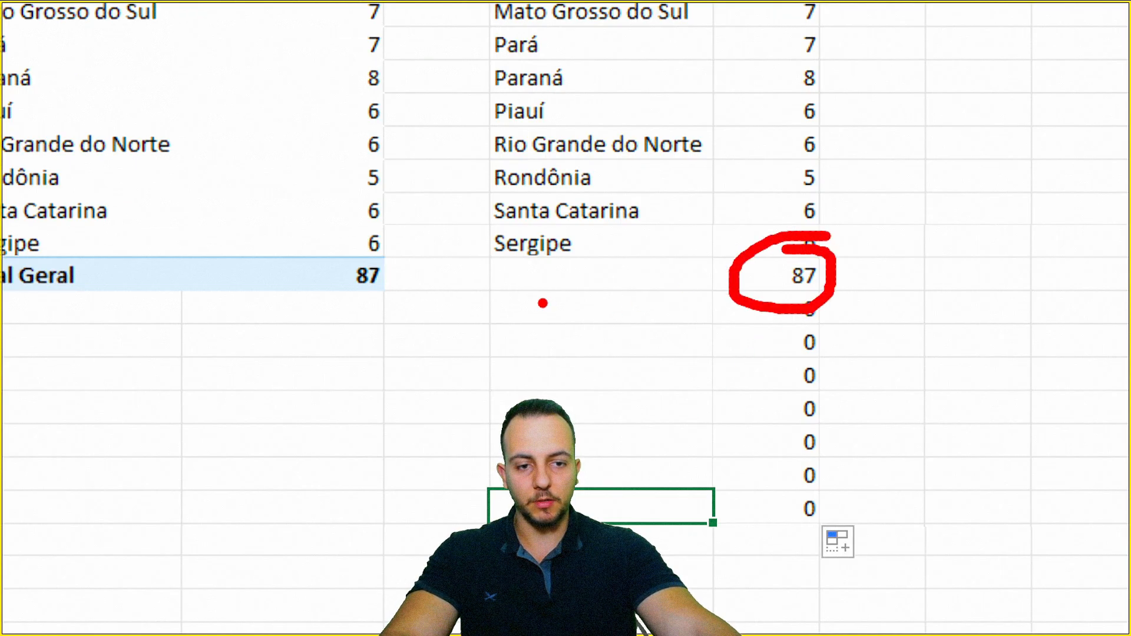
mouse_move(413, 261)
left_mouse_down()
mouse_move(303, 270)
mouse_move(406, 257)
left_mouse_up()
left_click_drag(550, 284, 731, 266)
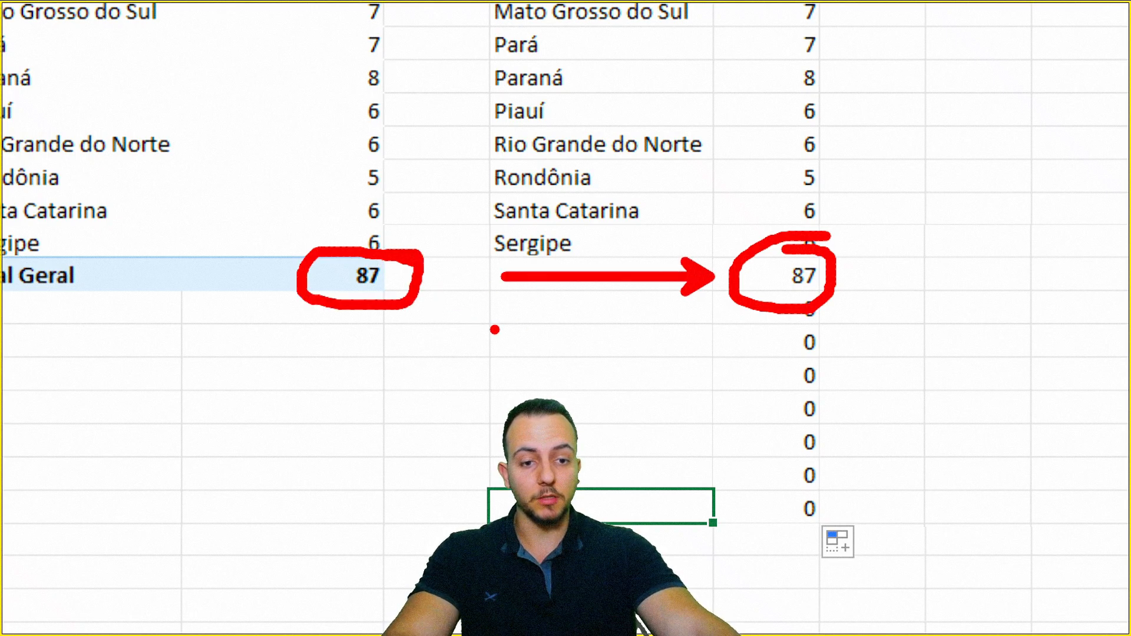
key("Escape")
left_click(798, 168)
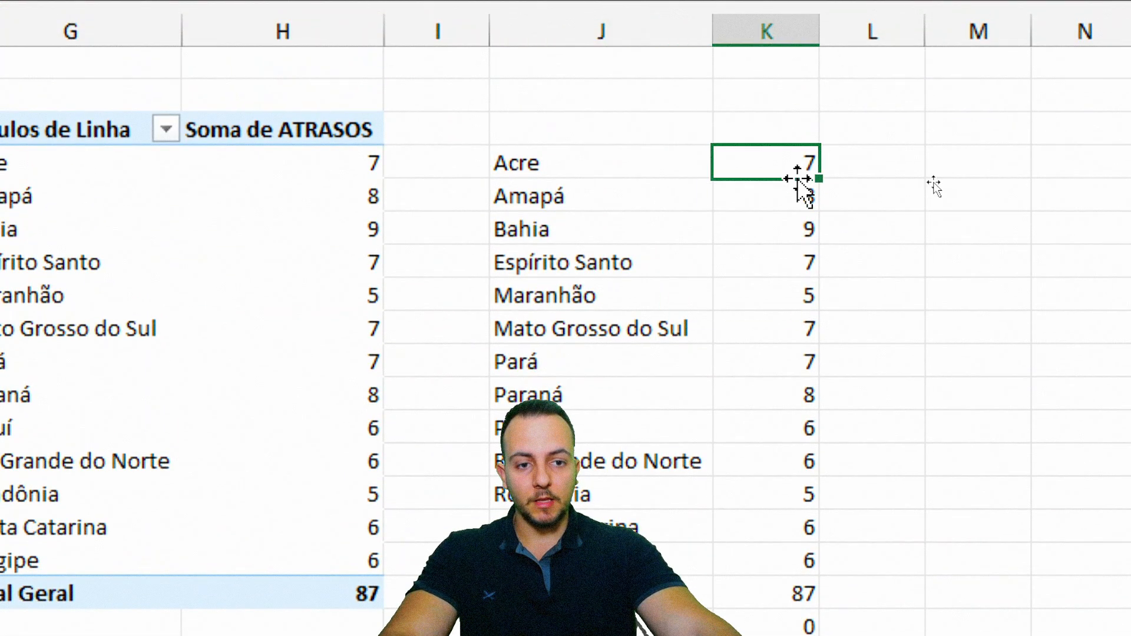
key("ctrl+2")
mouse_move(484, 374)
left_mouse_down()
mouse_move(681, 457)
mouse_move(710, 457)
left_mouse_up()
left_click_drag(707, 363, 779, 285)
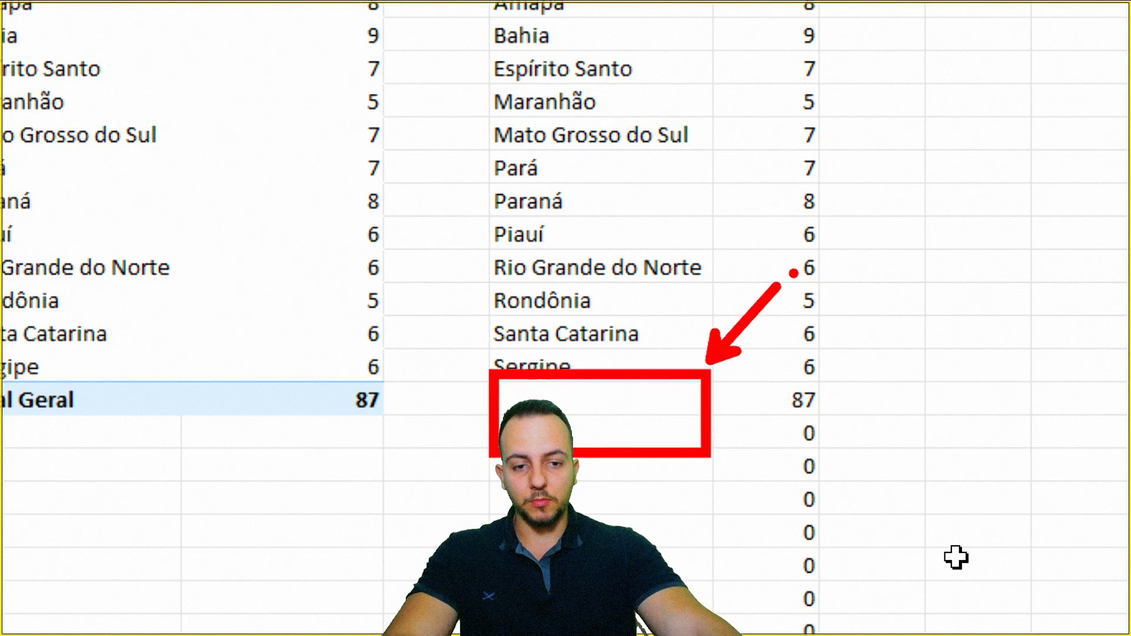
left_click_drag(757, 370, 861, 453)
left_click_drag(882, 354, 953, 295)
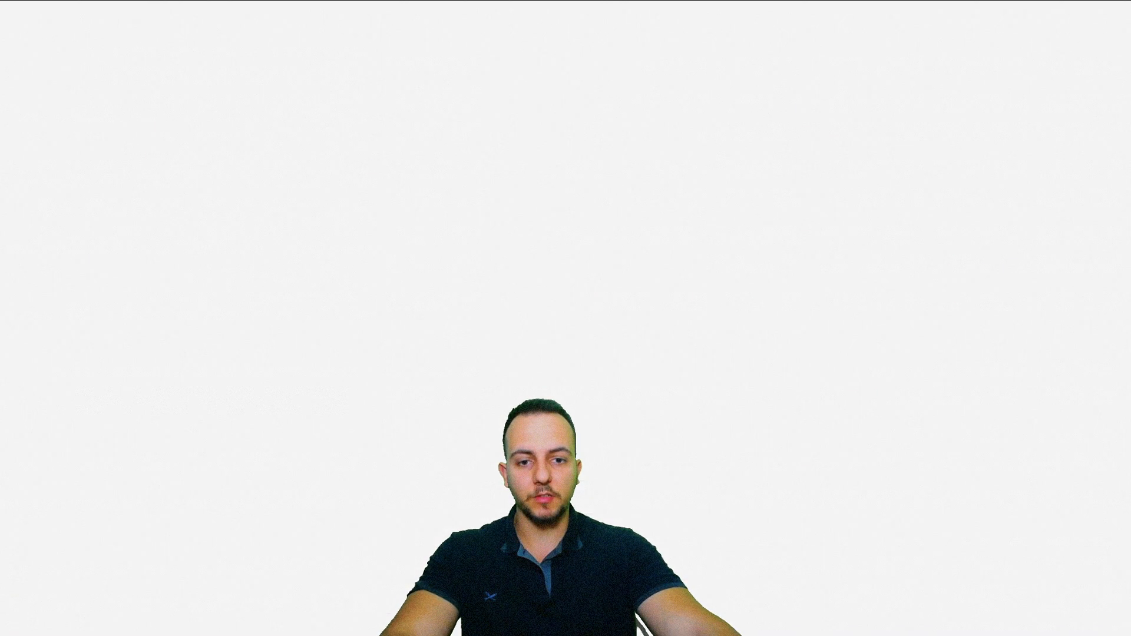
Enter =SE(J4="";"";H4) in cell K4 of the helper table
type("e")
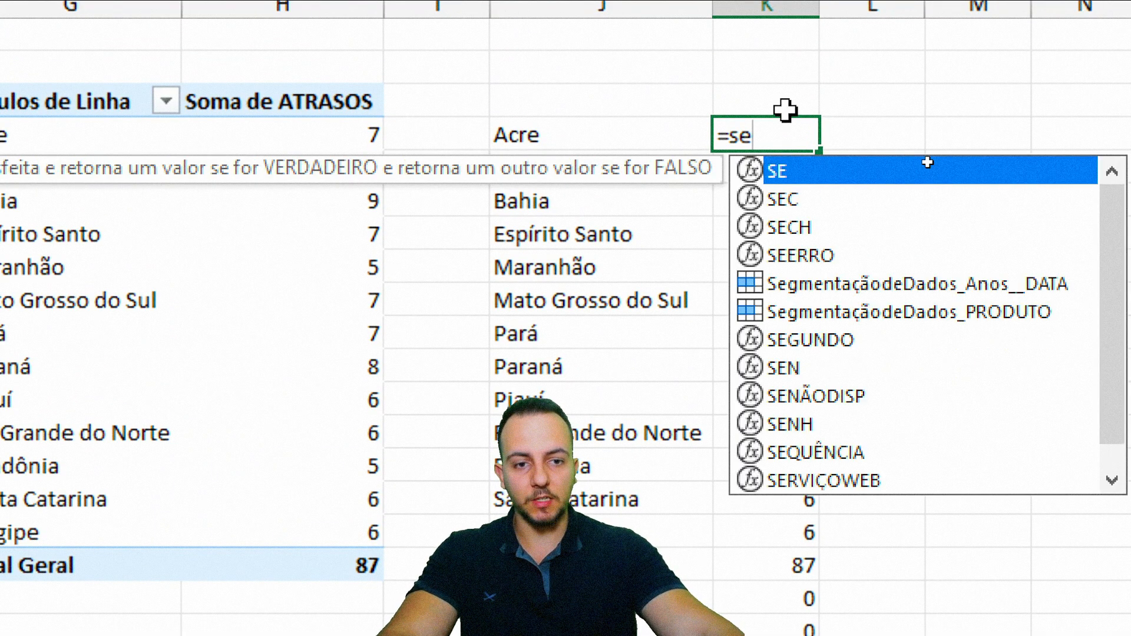
key("Tab")
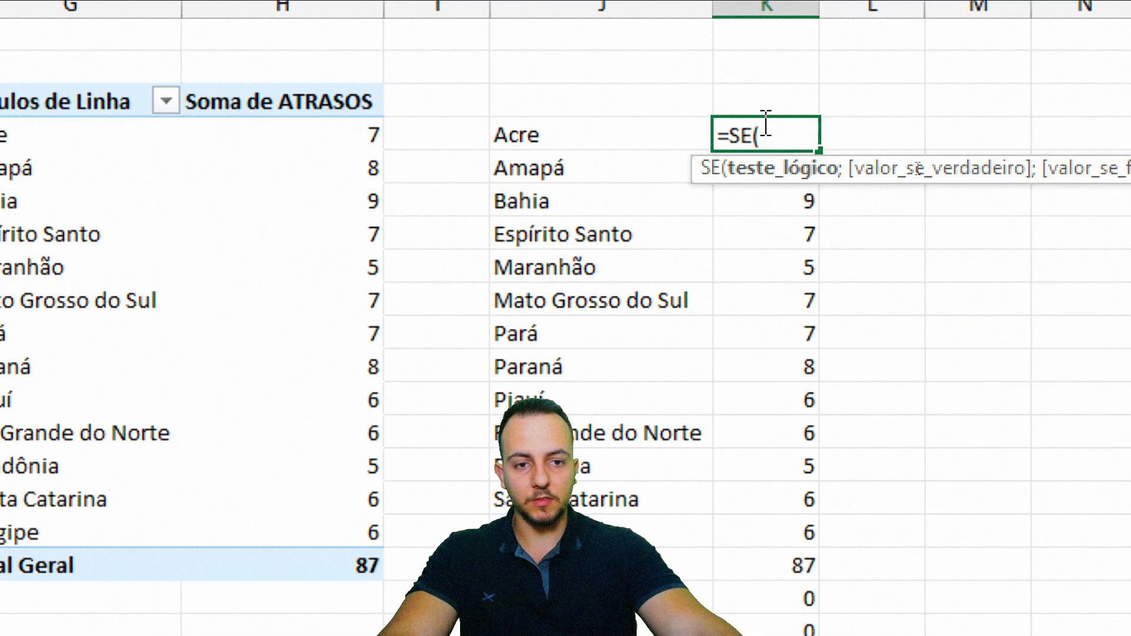
left_click(548, 131)
type("=")
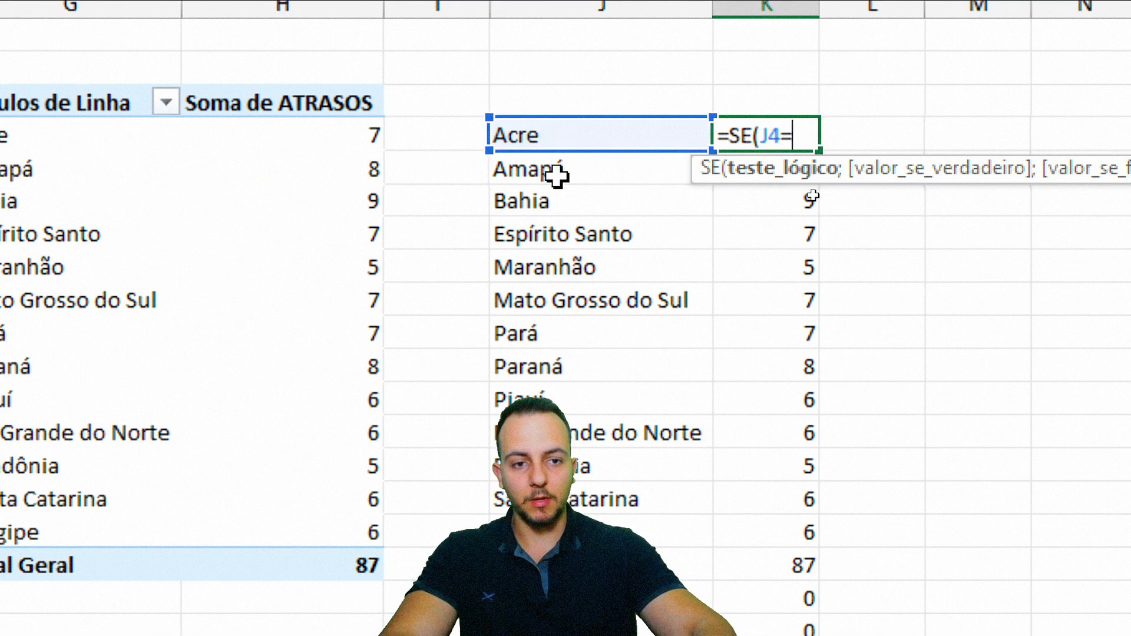
type("\"\";\"\"")
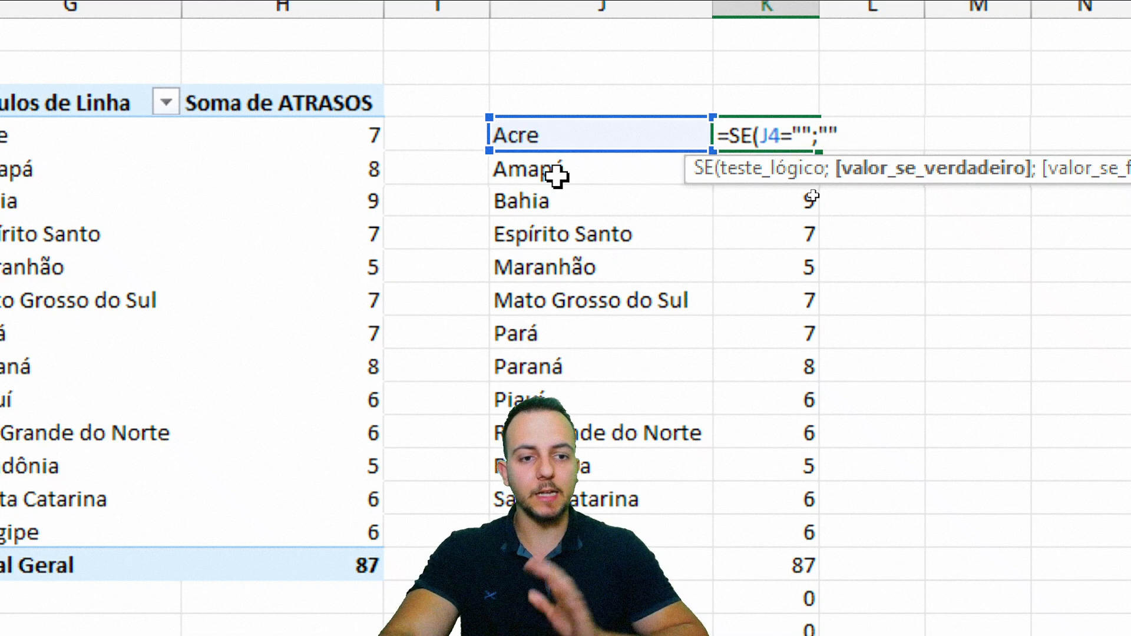
type(";")
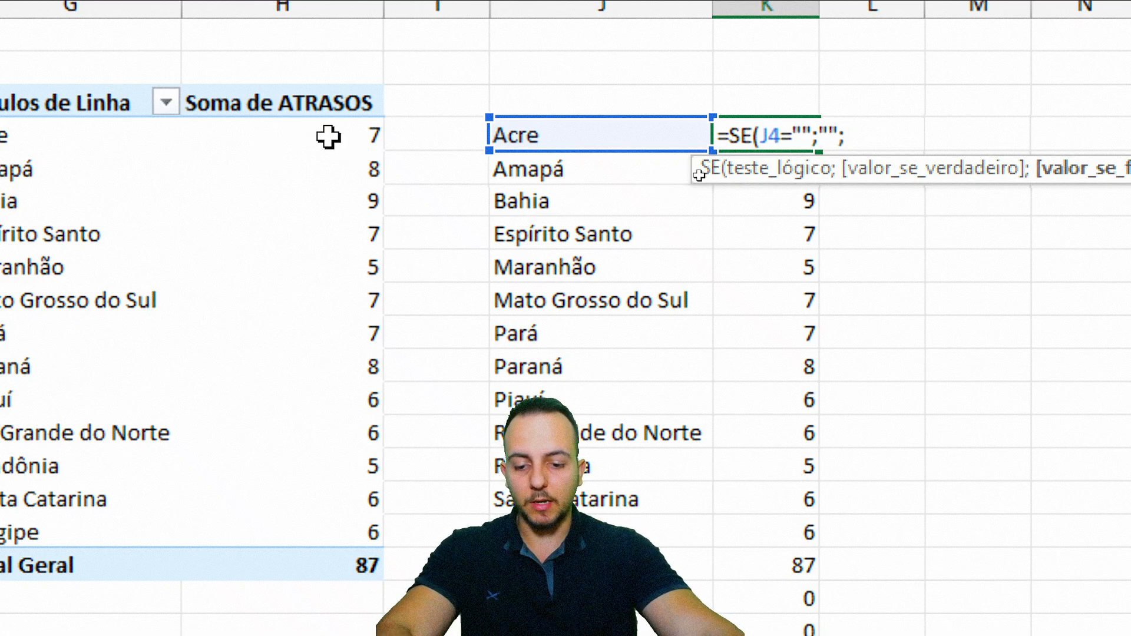
type("h4")
key("Return")
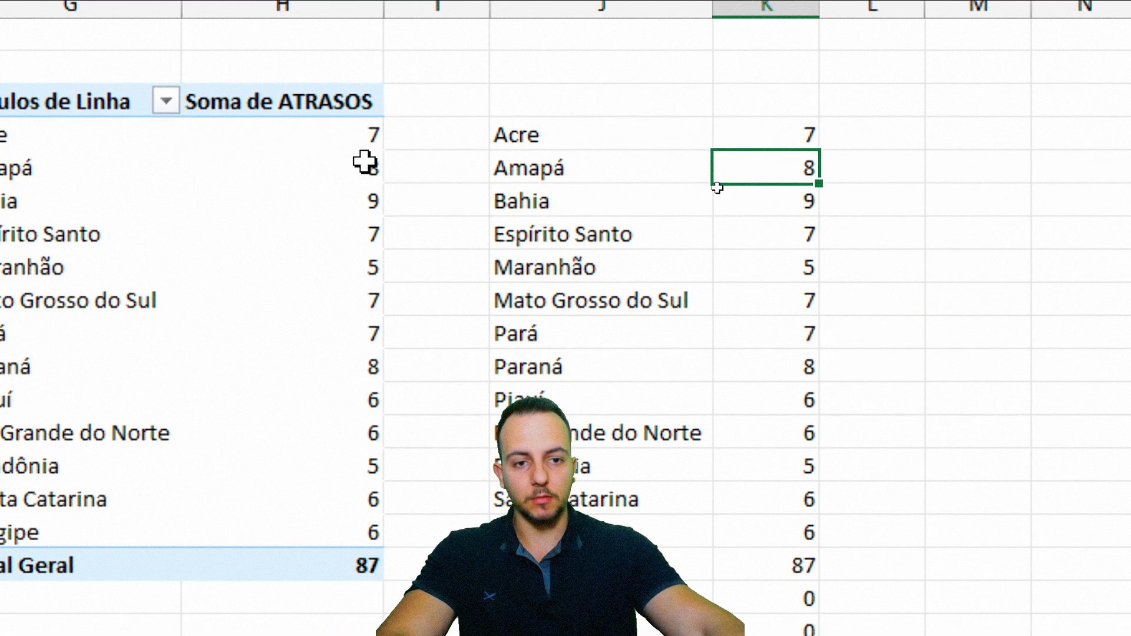
Fill the new K4 formula down column K and extend the formulas of both helper columns J and K to row 28
left_click(806, 142)
left_click_drag(817, 150, 838, 520)
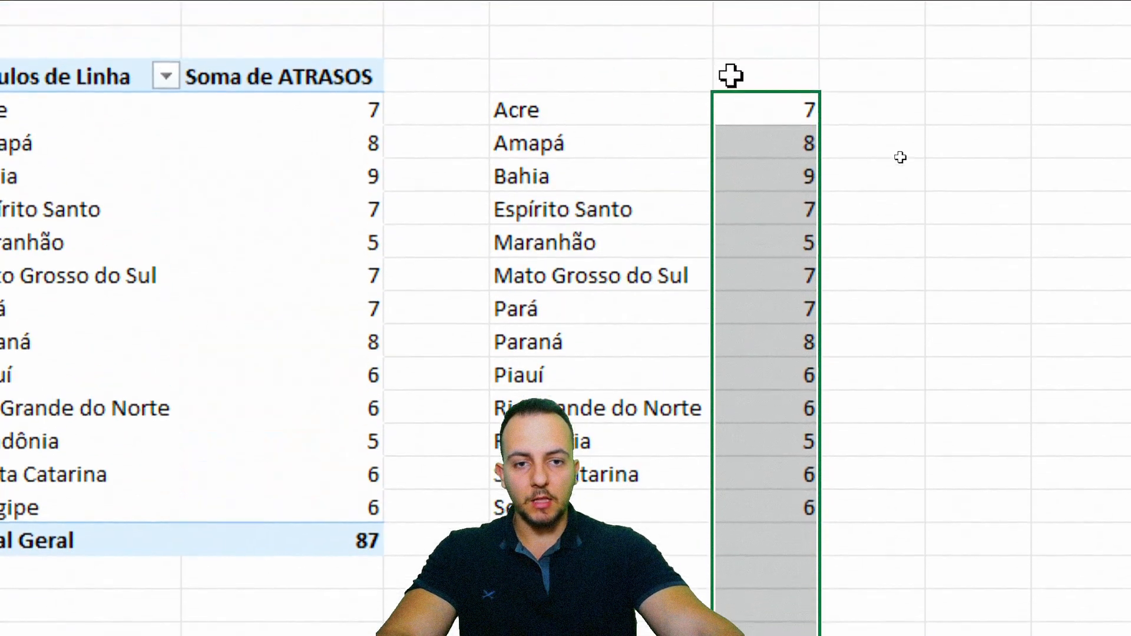
left_click_drag(650, 116, 760, 334)
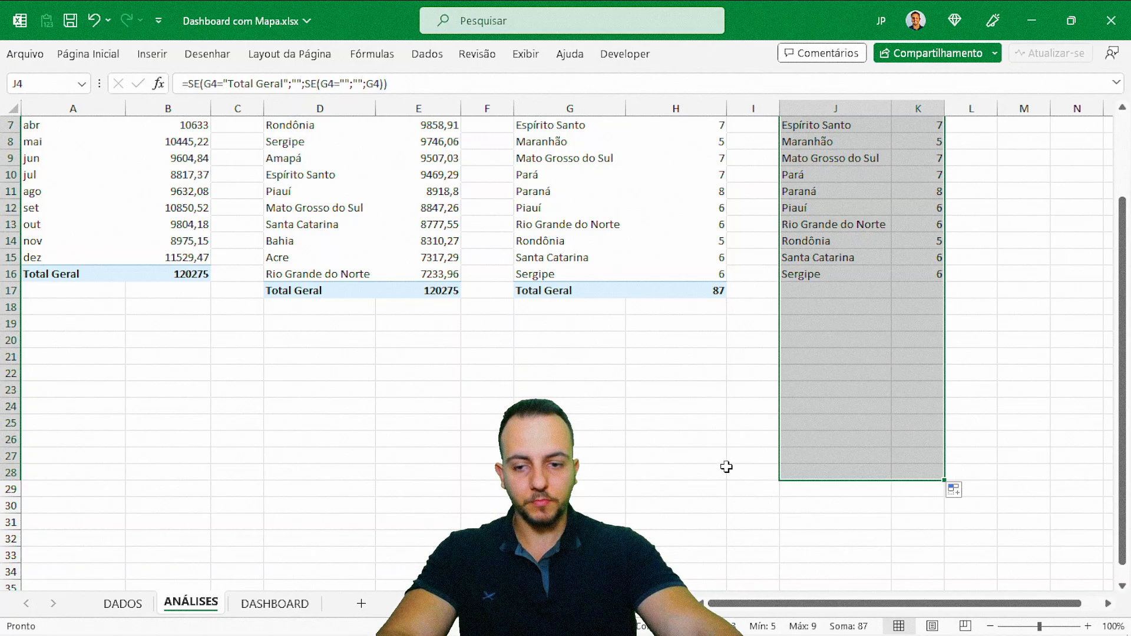
scroll(646, 419, "up", 2)
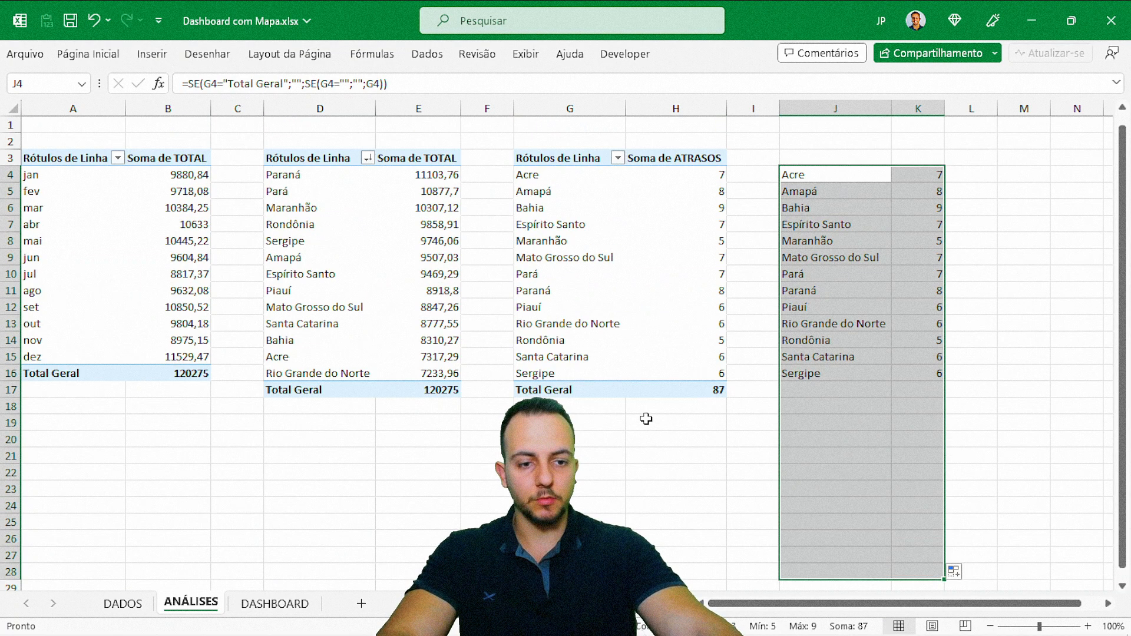
left_click(580, 173)
On the DASHBOARD sheet, check the map and charts by switching the year slicer between 2026 and 2025, ending on 2025
left_click(274, 603)
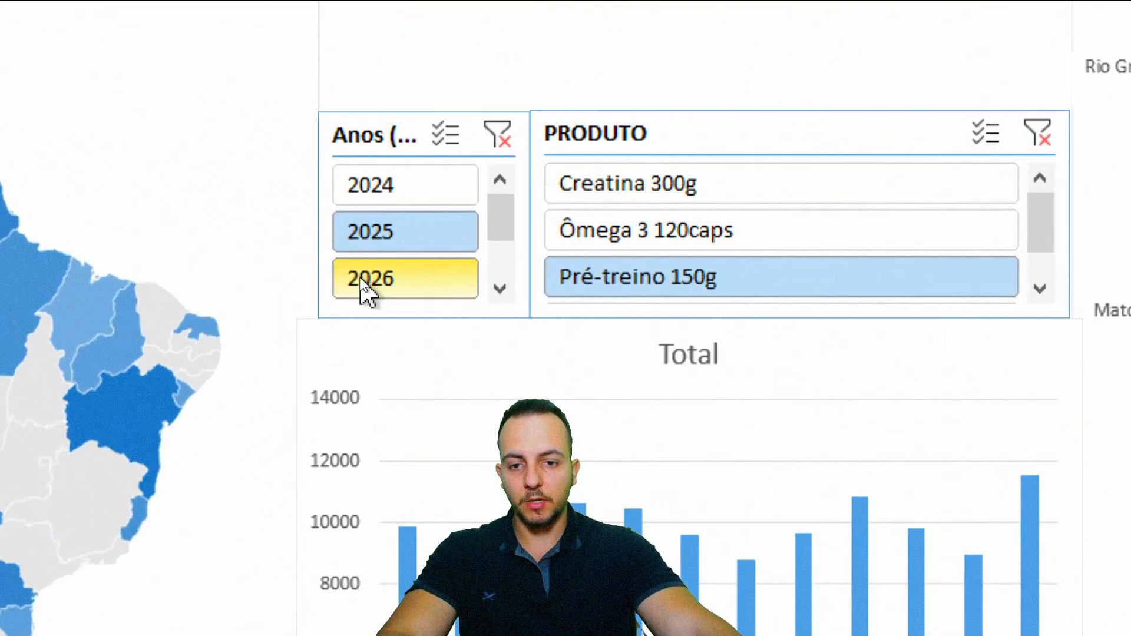
left_click(363, 280)
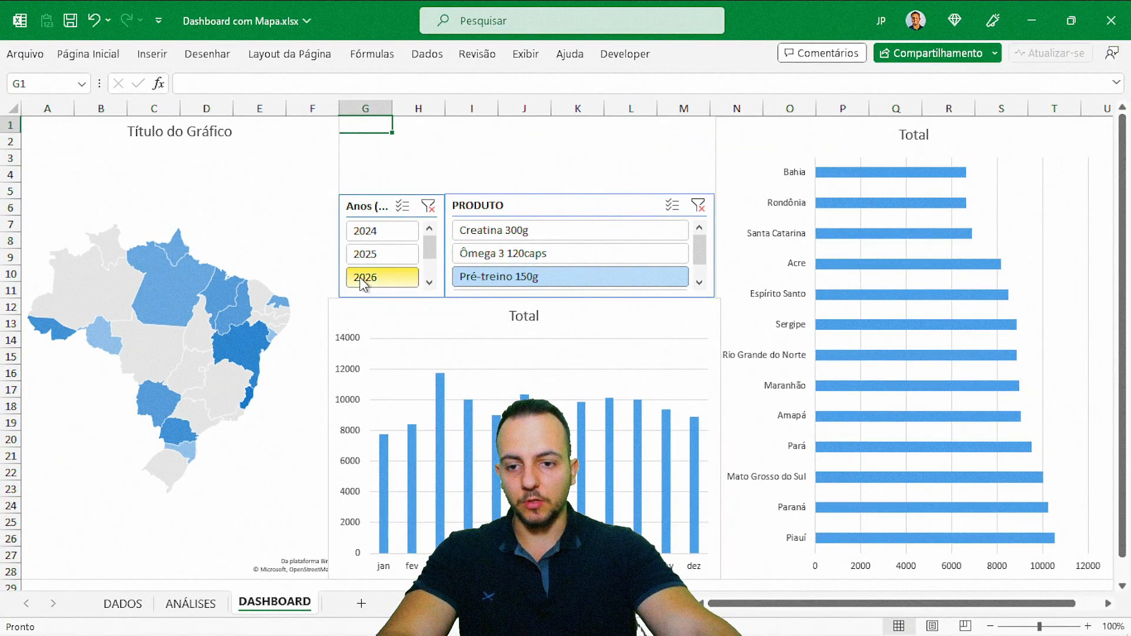
left_click(384, 232)
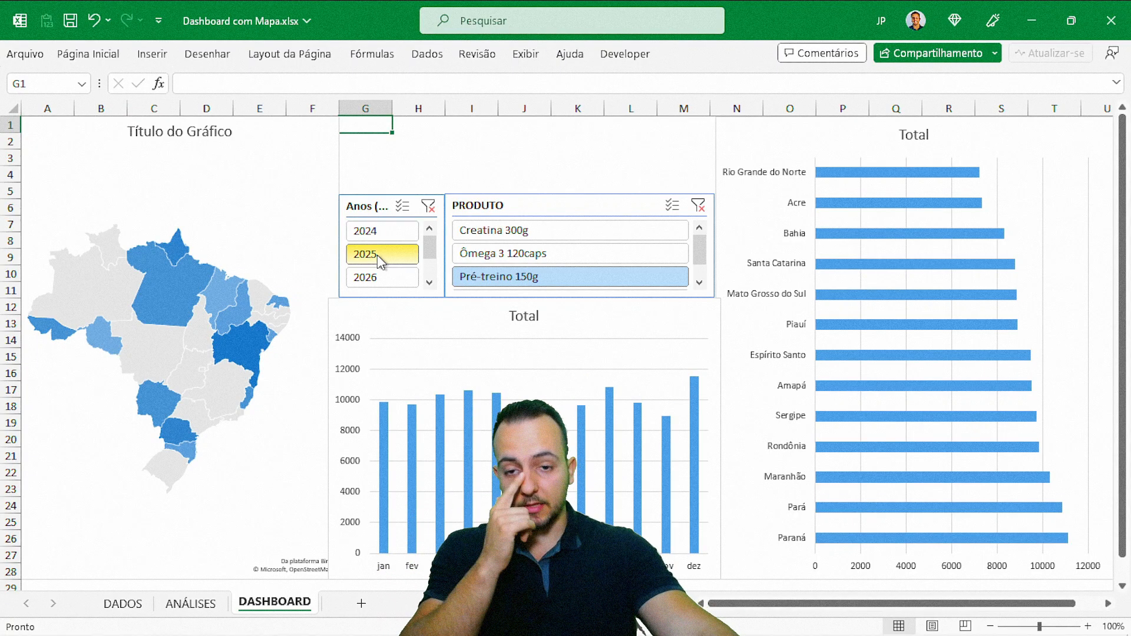
left_click(375, 278)
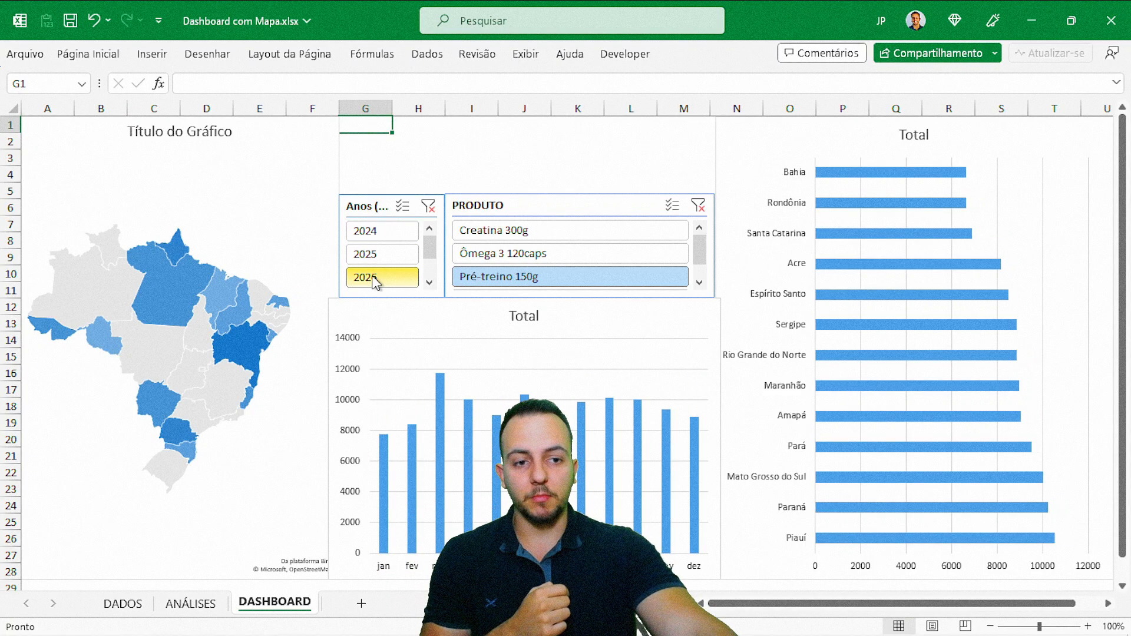
left_click(396, 255)
Test the PRODUTO slicer with Ômega 3 120caps, Creatina 300g, Pré-treino 150g and Whey Protein 1kg, leaving Creatina 300g selected
scroll(700, 253, "down", 1)
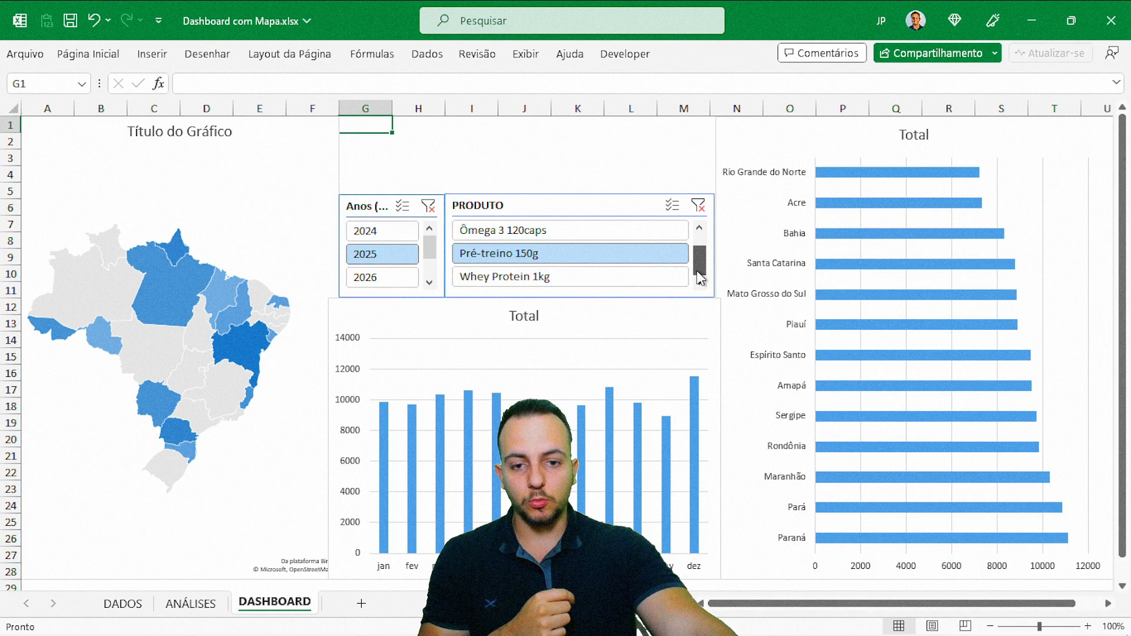
scroll(700, 254, "up", 1)
left_click(638, 259)
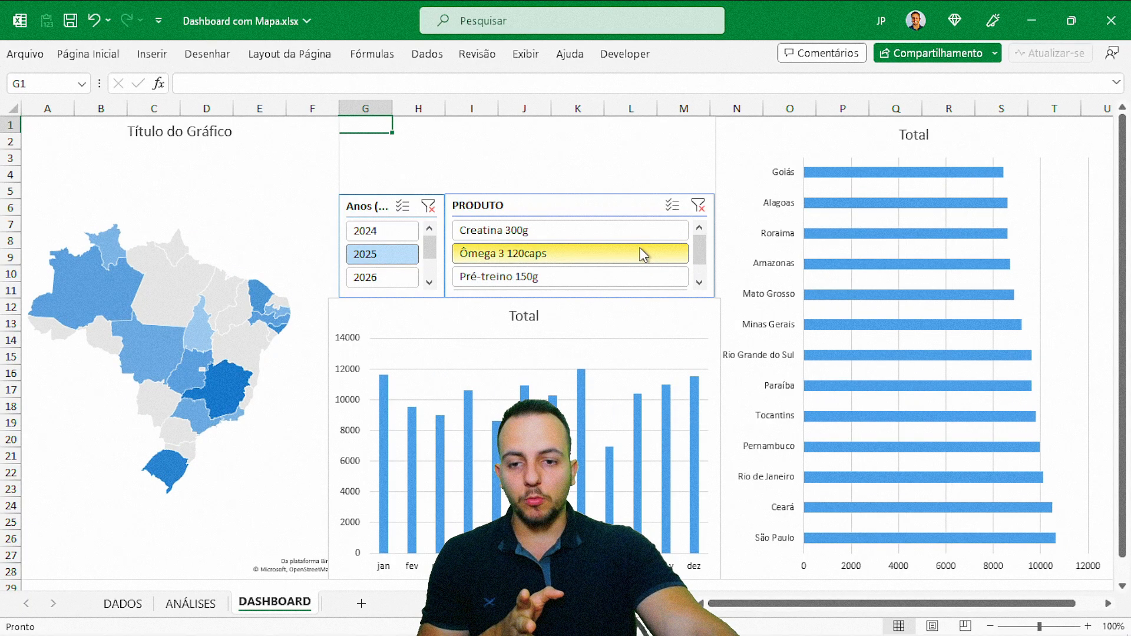
left_click(581, 232)
left_click(586, 274)
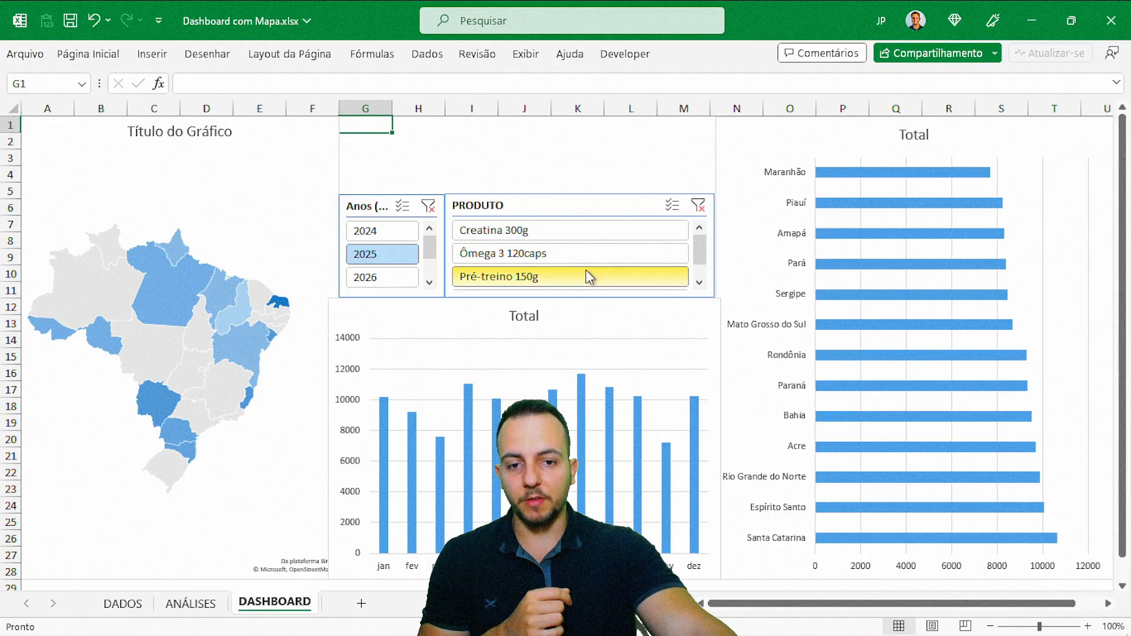
left_click(595, 255)
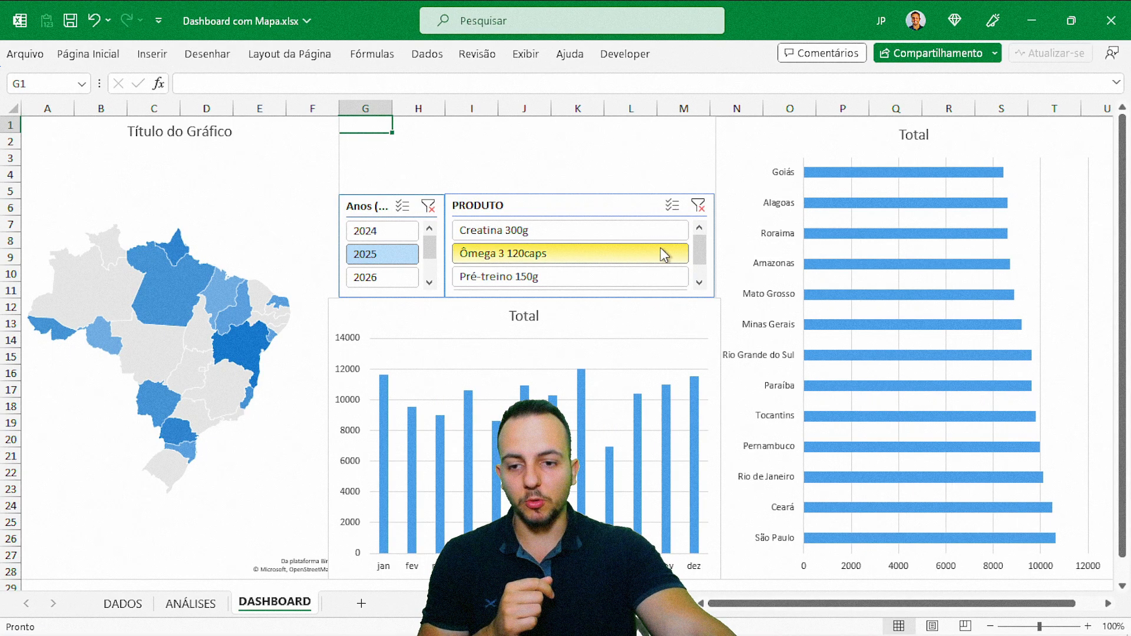
left_click(701, 284)
left_click(683, 282)
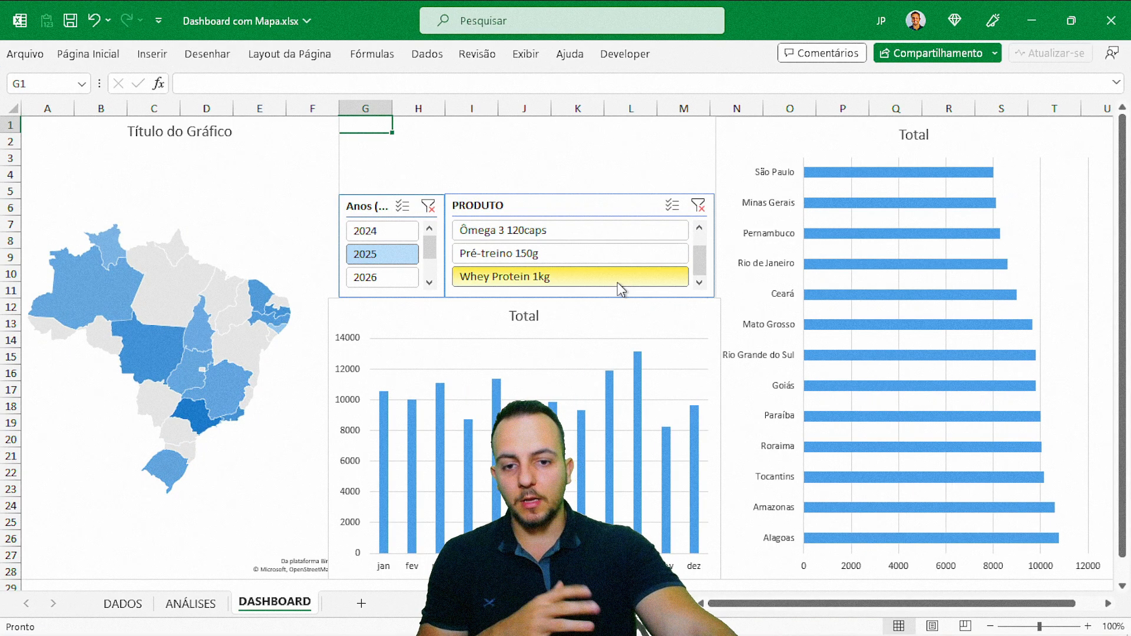
left_click(605, 228)
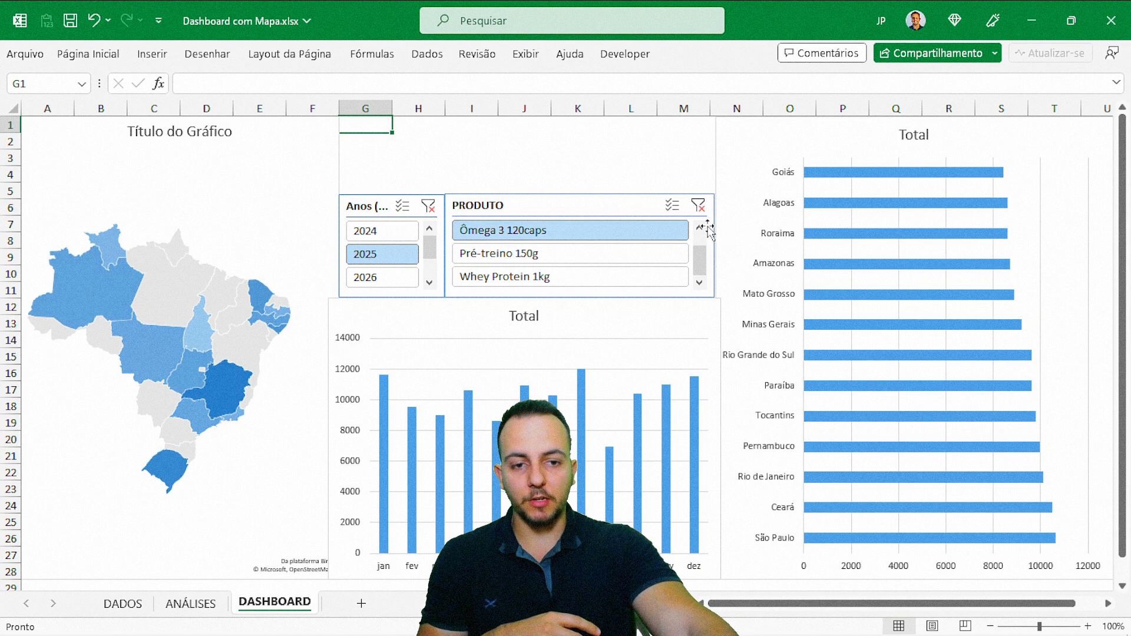
left_click(699, 229)
left_click(598, 230)
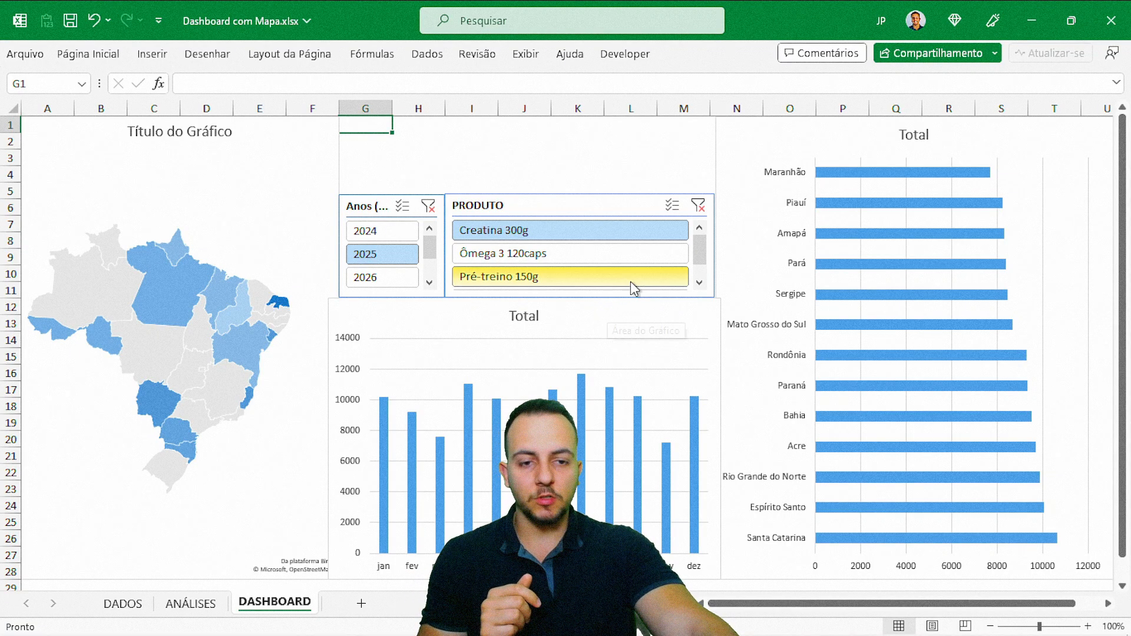
Remove the shape fill and the outline from the bar chart of totals by state
left_click(721, 152)
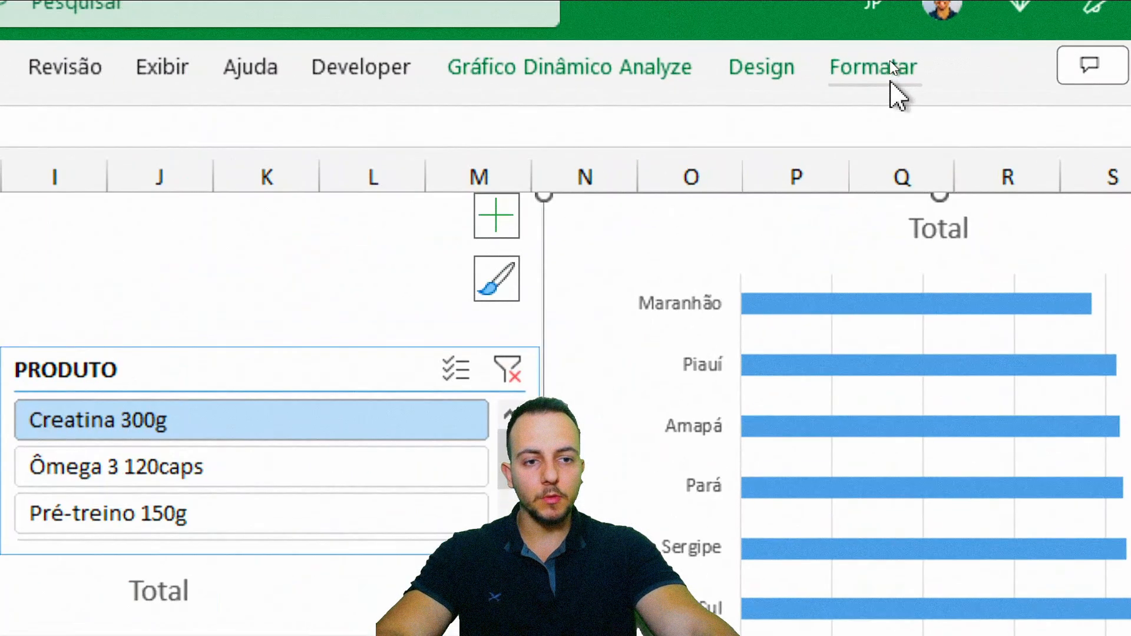
left_click(889, 60)
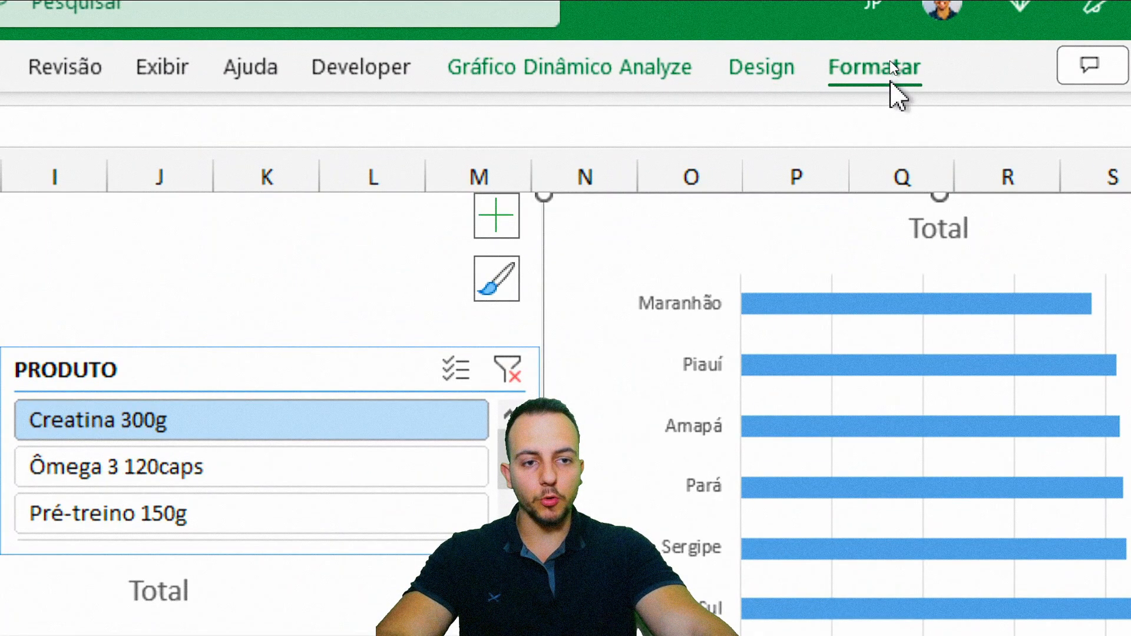
left_click(192, 128)
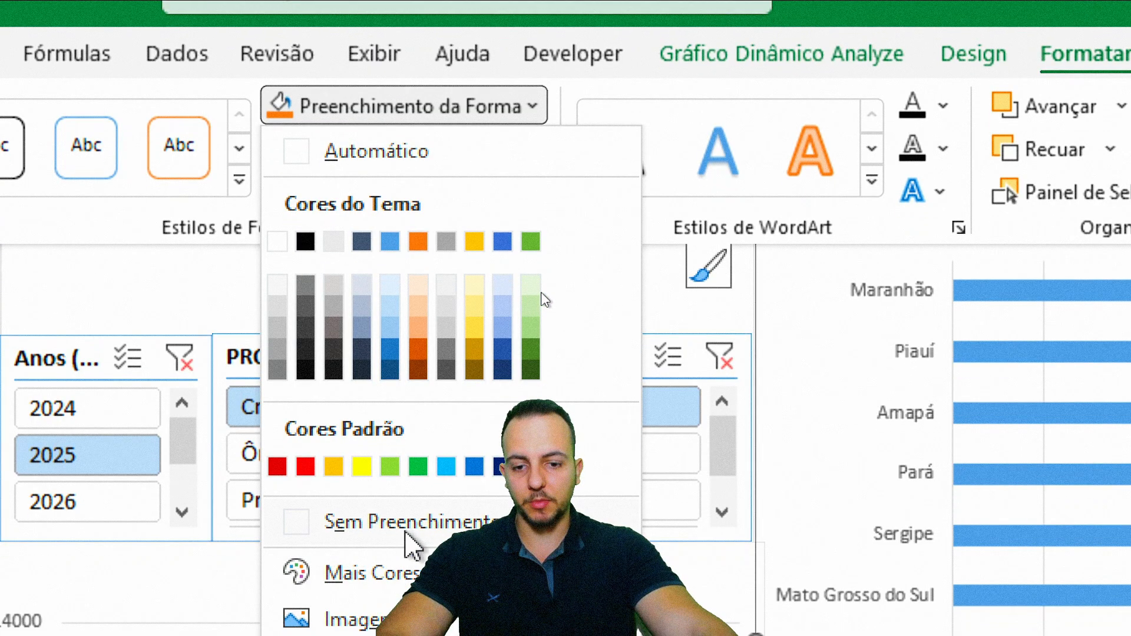
left_click(532, 307)
left_click(480, 162)
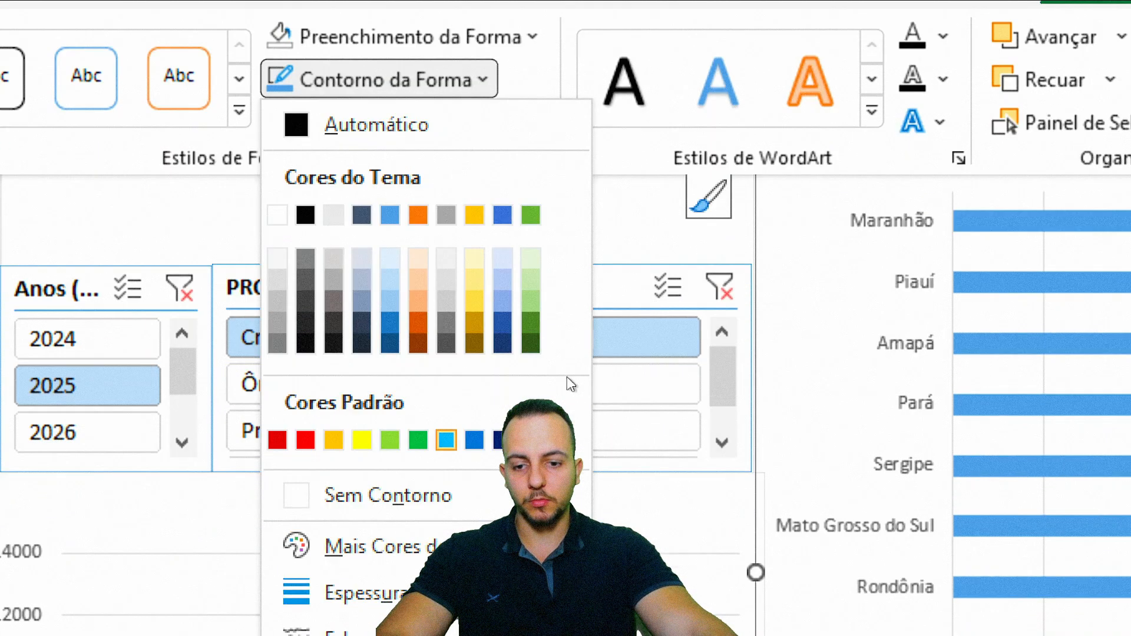
left_click(443, 503)
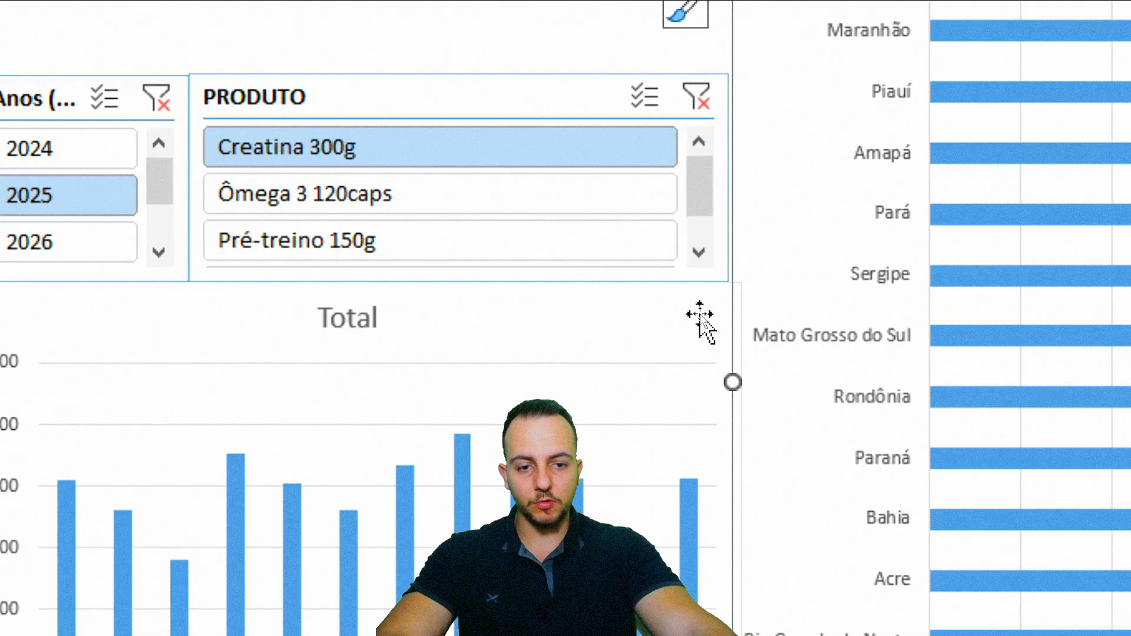
Remove the shape fill and the outline from the monthly totals column chart
left_click(701, 321)
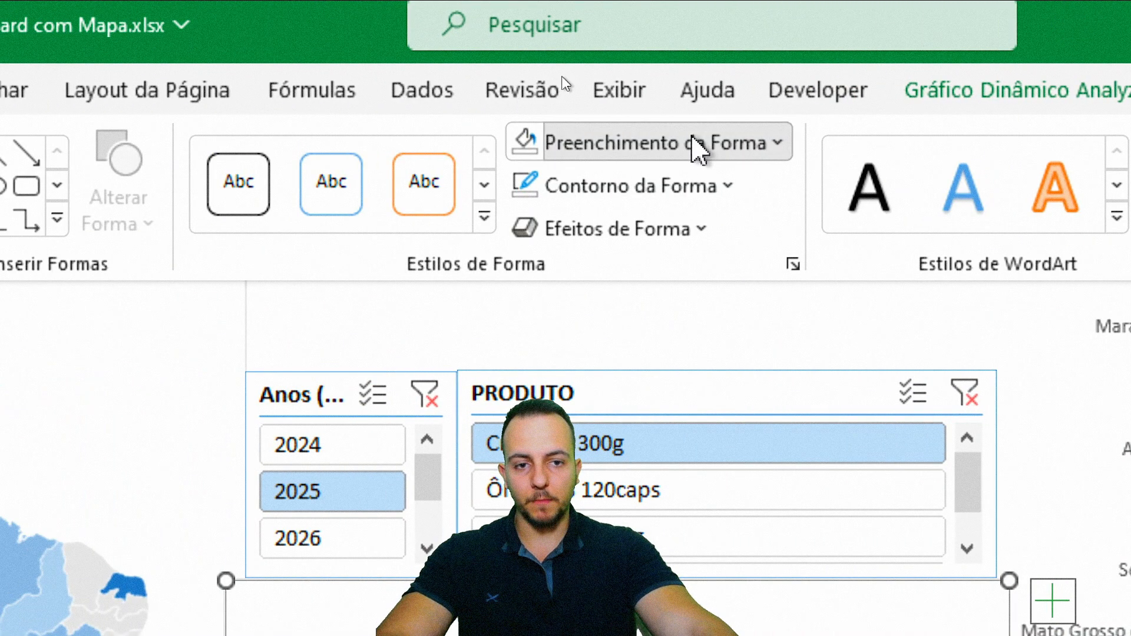
left_click(374, 152)
left_click(701, 190)
left_click(701, 190)
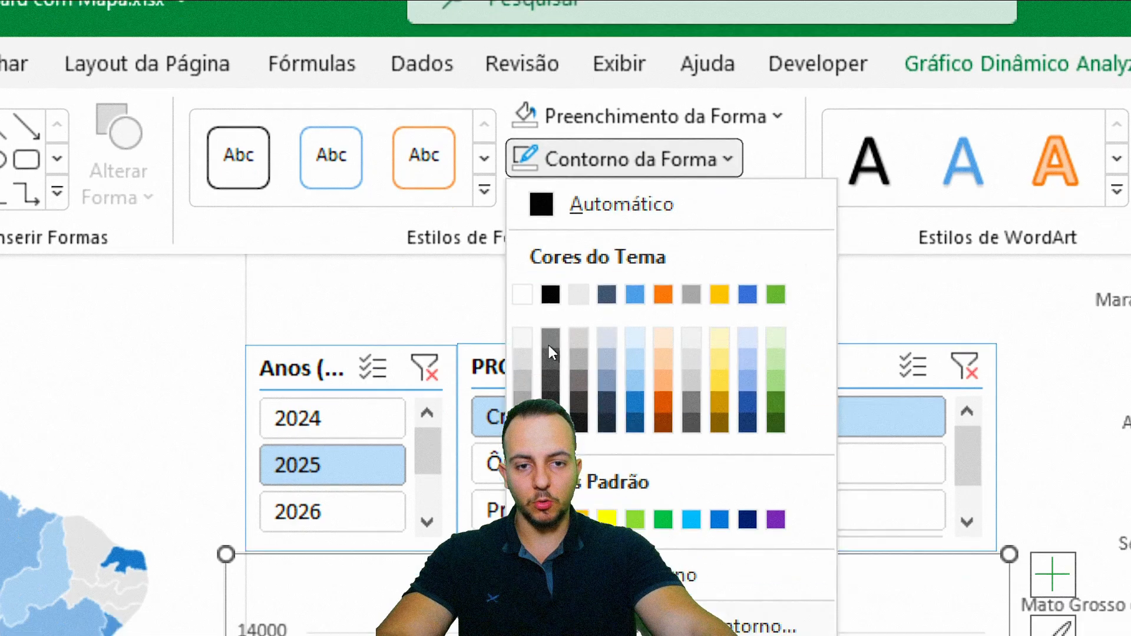
left_click(691, 152)
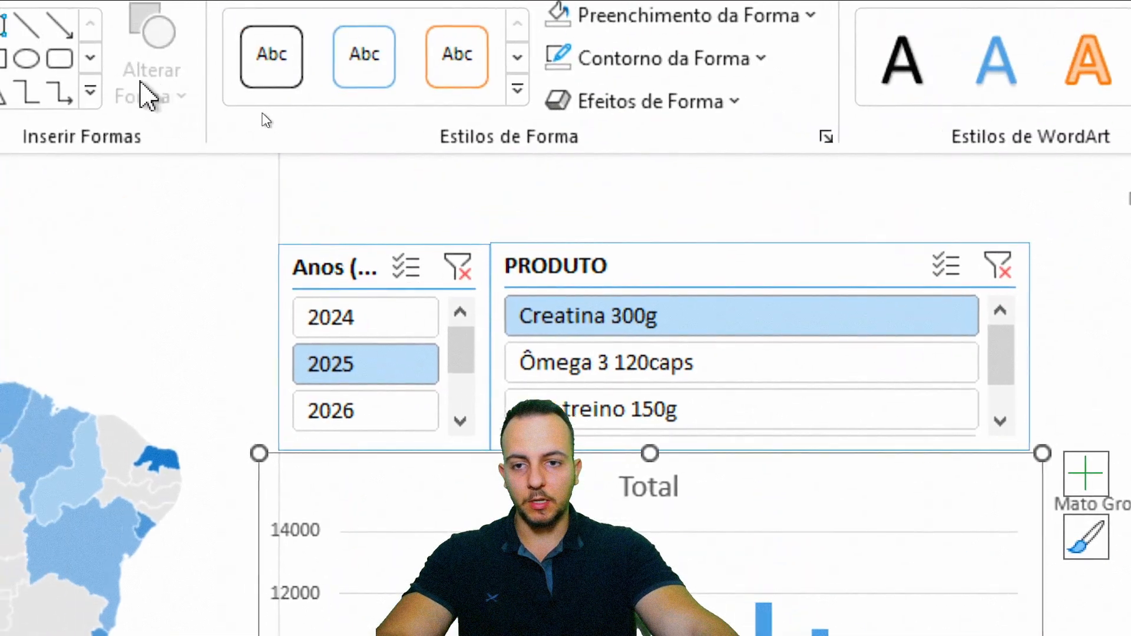
Remove the shape fill and the outline from the Brazil map chart
left_click(357, 162)
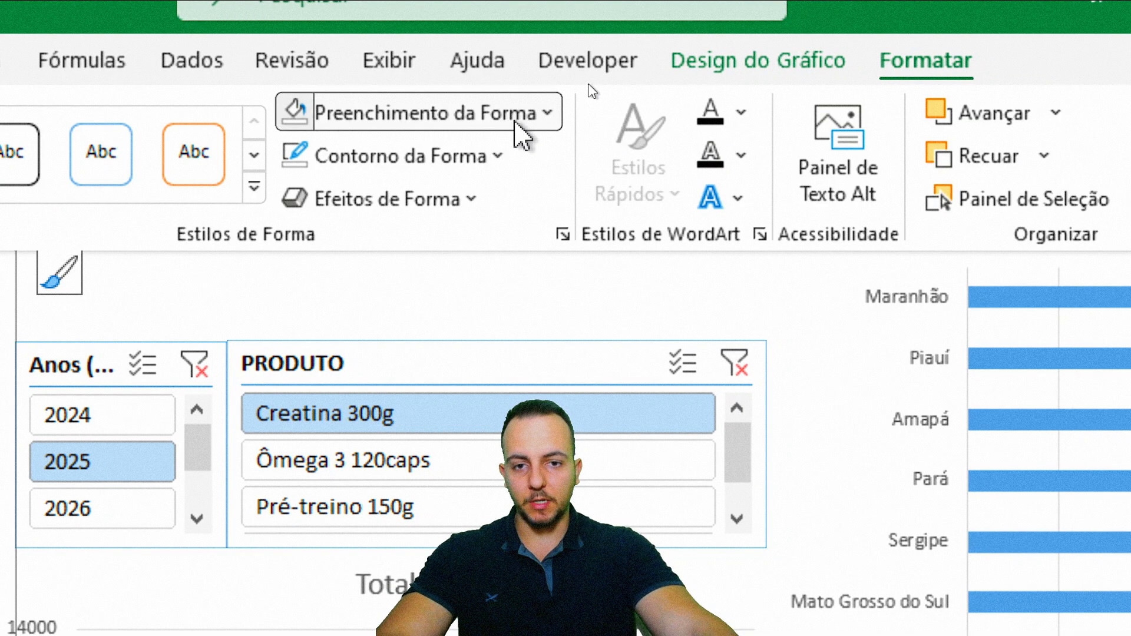
left_click(518, 114)
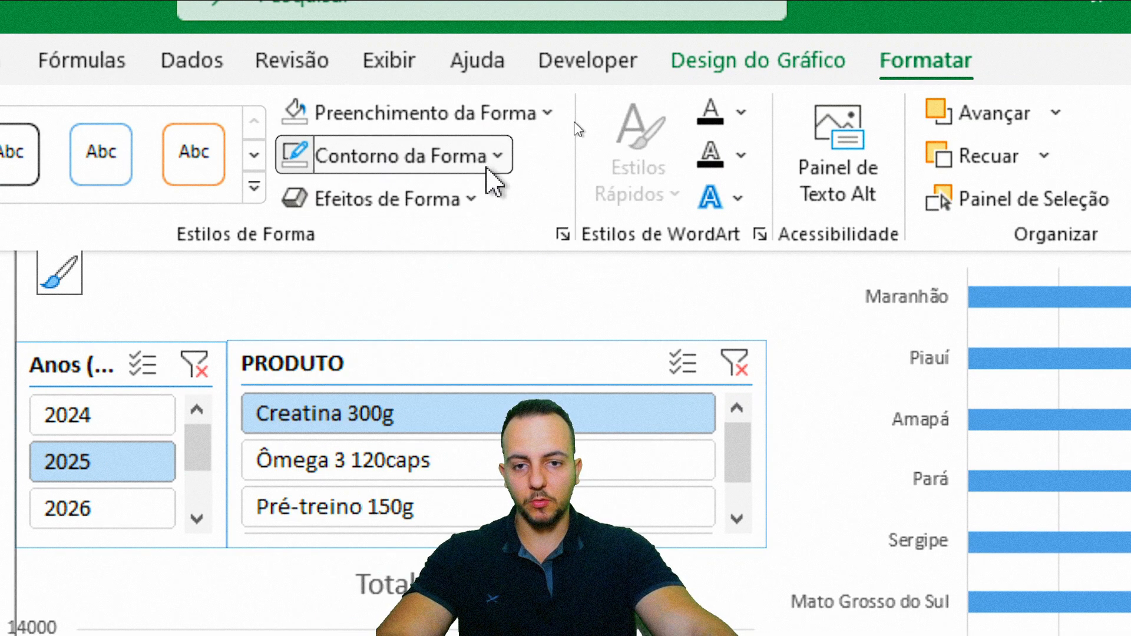
left_click(495, 155)
left_click(436, 349)
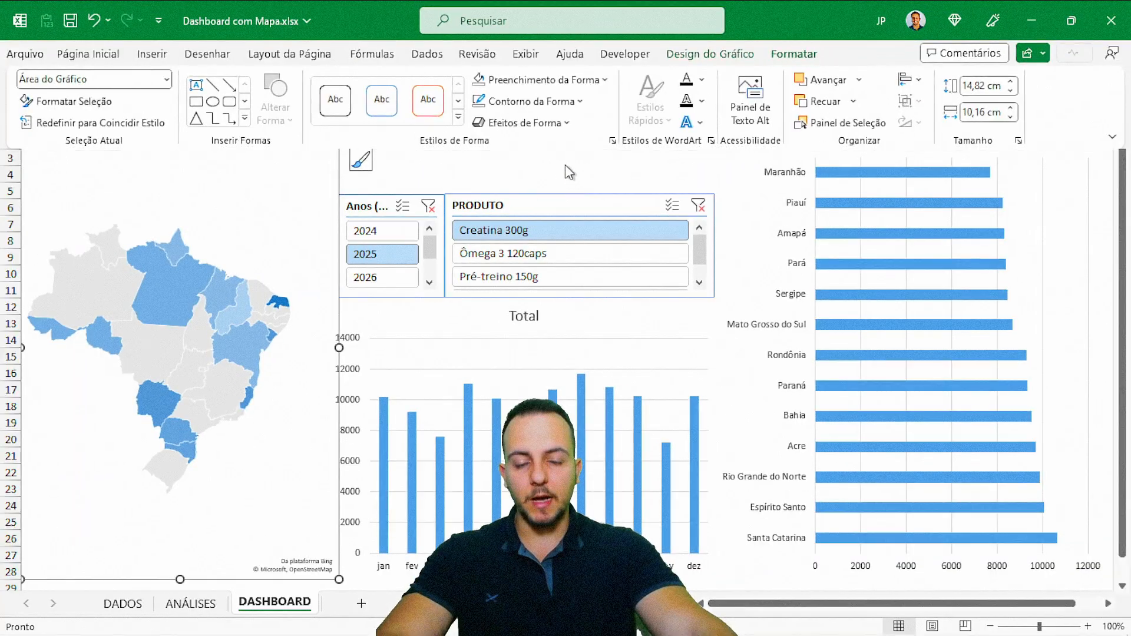
Fill the cell range A1:X34 behind the charts with the theme colour Preto, Texto 1, Mais Claro 35%
left_click(466, 59)
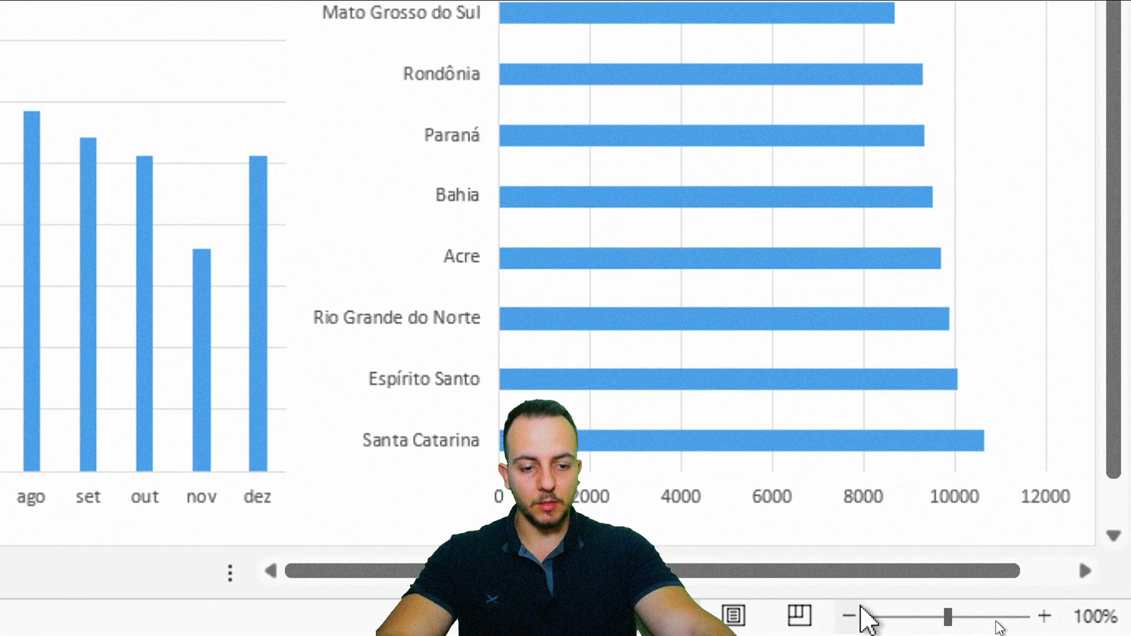
left_click(862, 612)
left_click(861, 611)
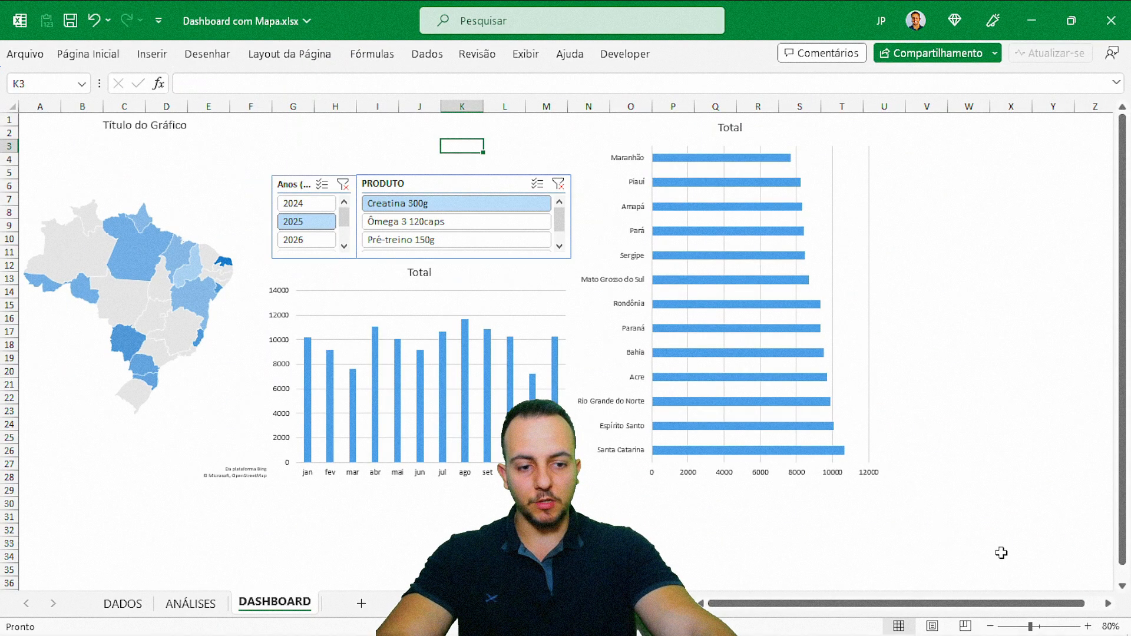
left_click_drag(1001, 552, 1, 91)
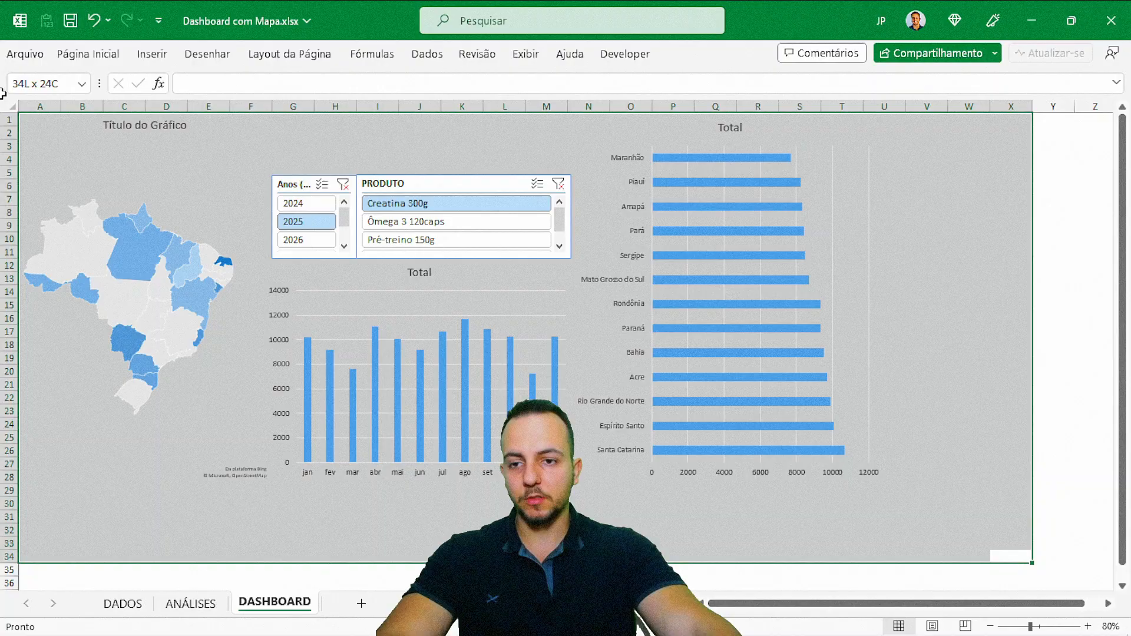
left_click(111, 56)
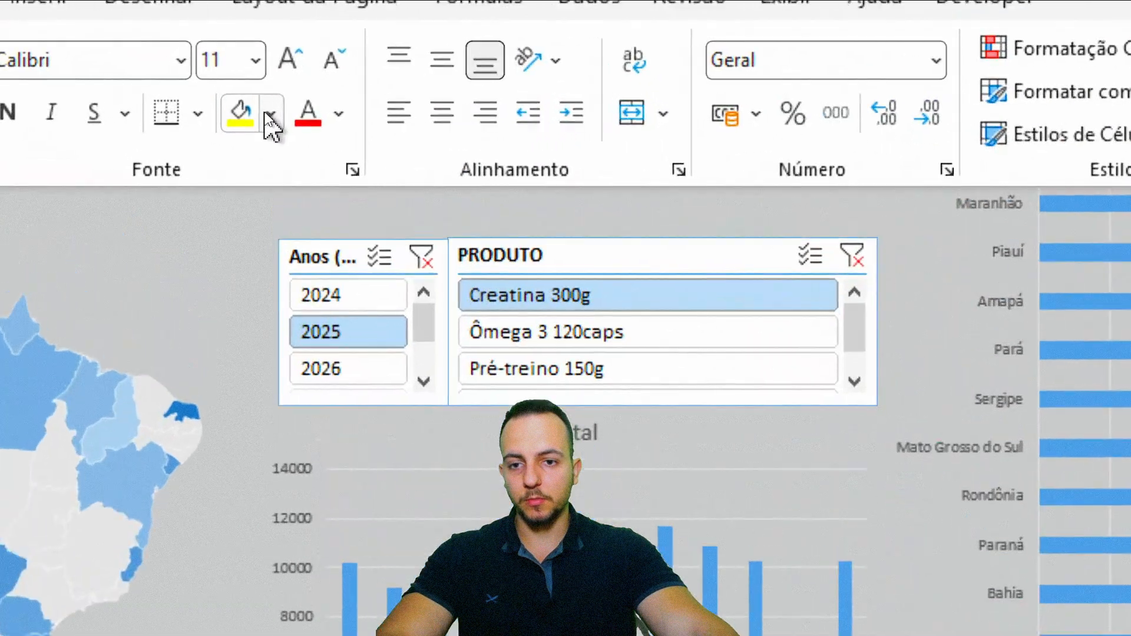
left_click(268, 114)
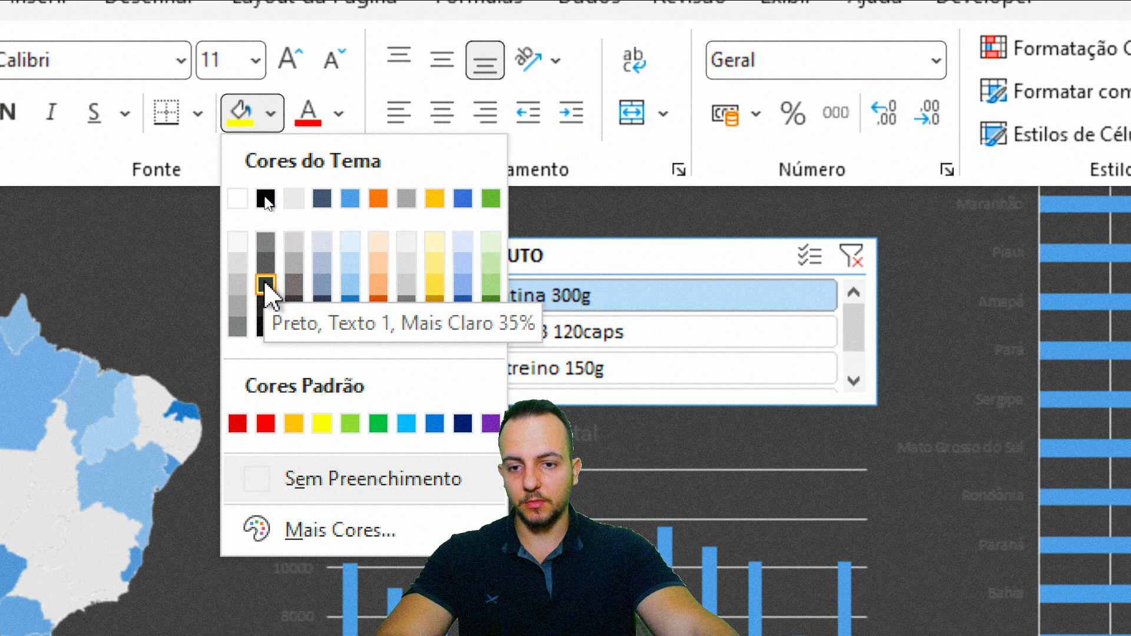
left_click(267, 284)
left_click(955, 289)
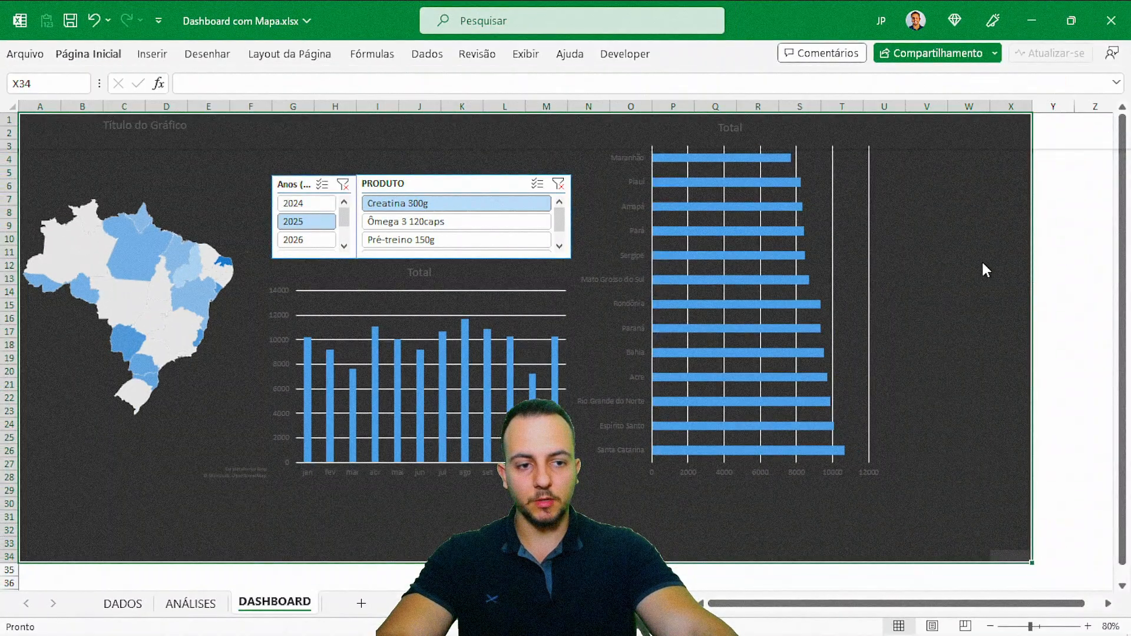
left_click(980, 265)
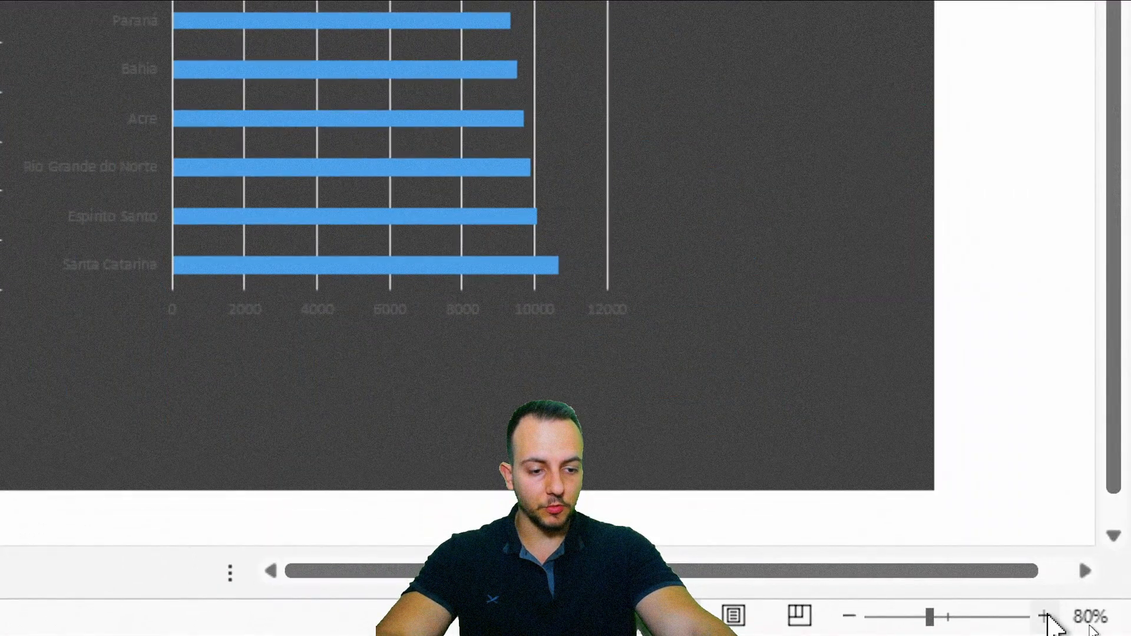
Delete the default chart title from the Brazil map chart
left_click(1044, 616)
left_click(1043, 615)
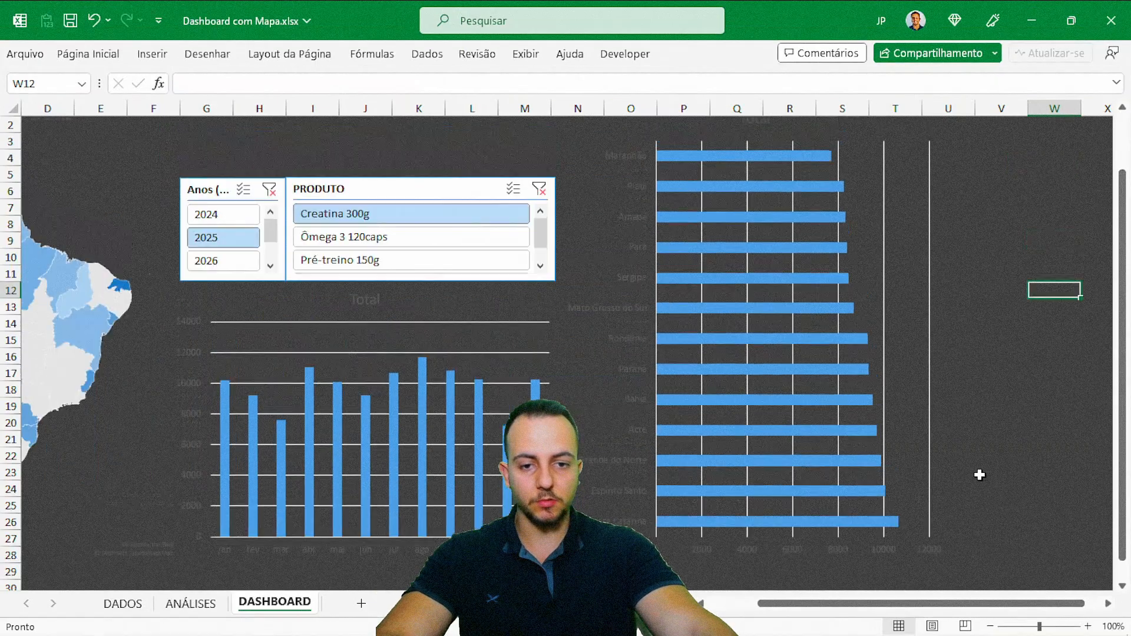
scroll(946, 538, "up", 1)
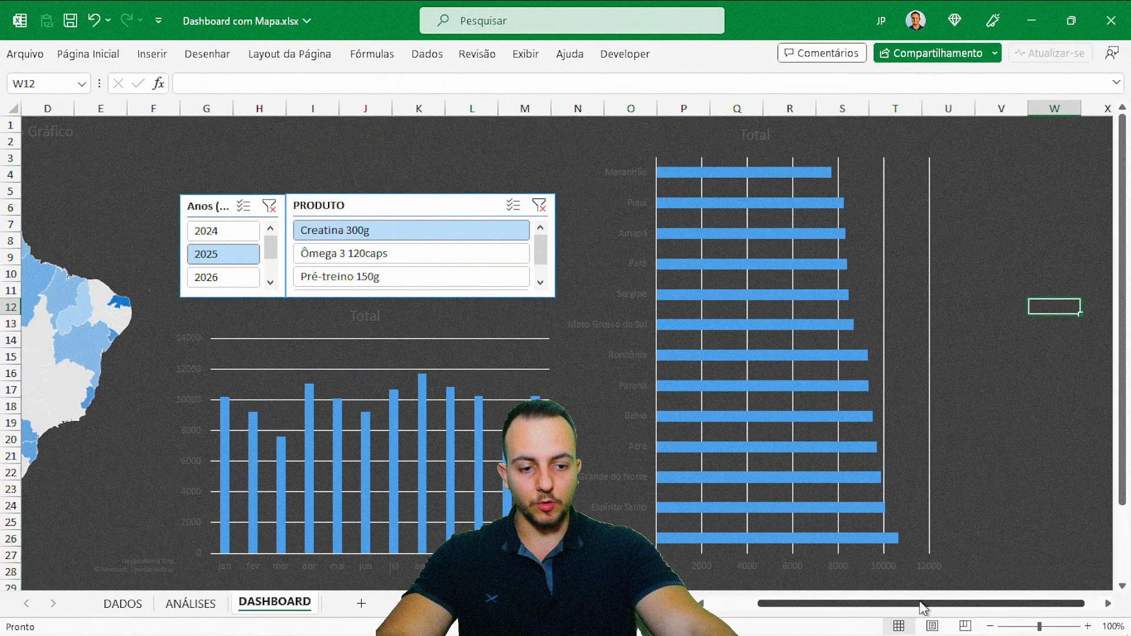
left_click_drag(921, 605, 836, 610)
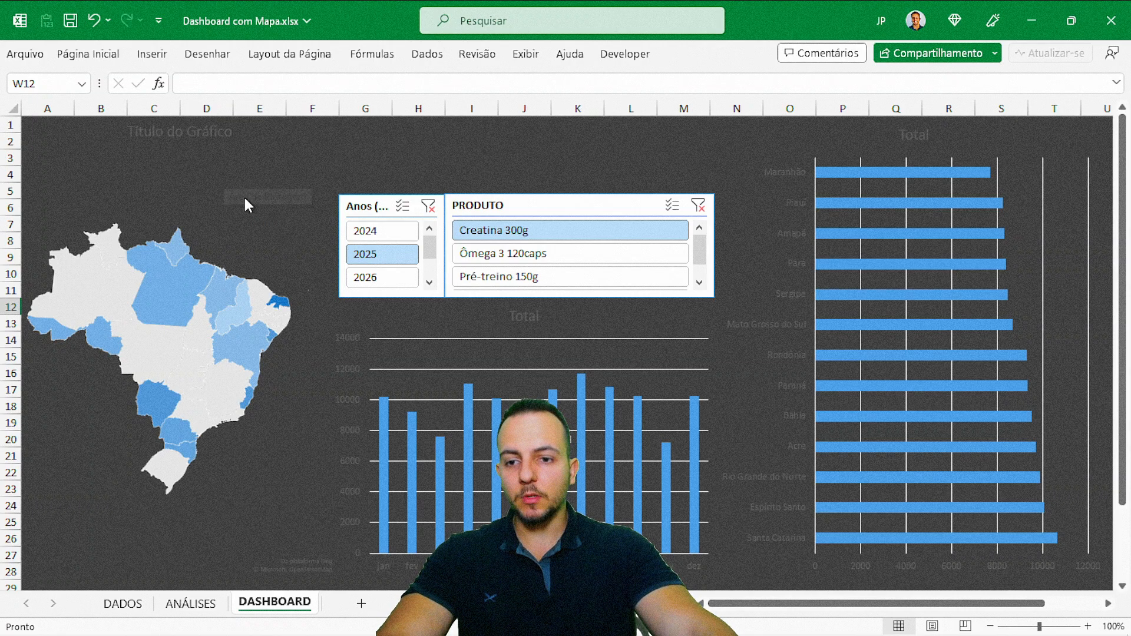
left_click(181, 198)
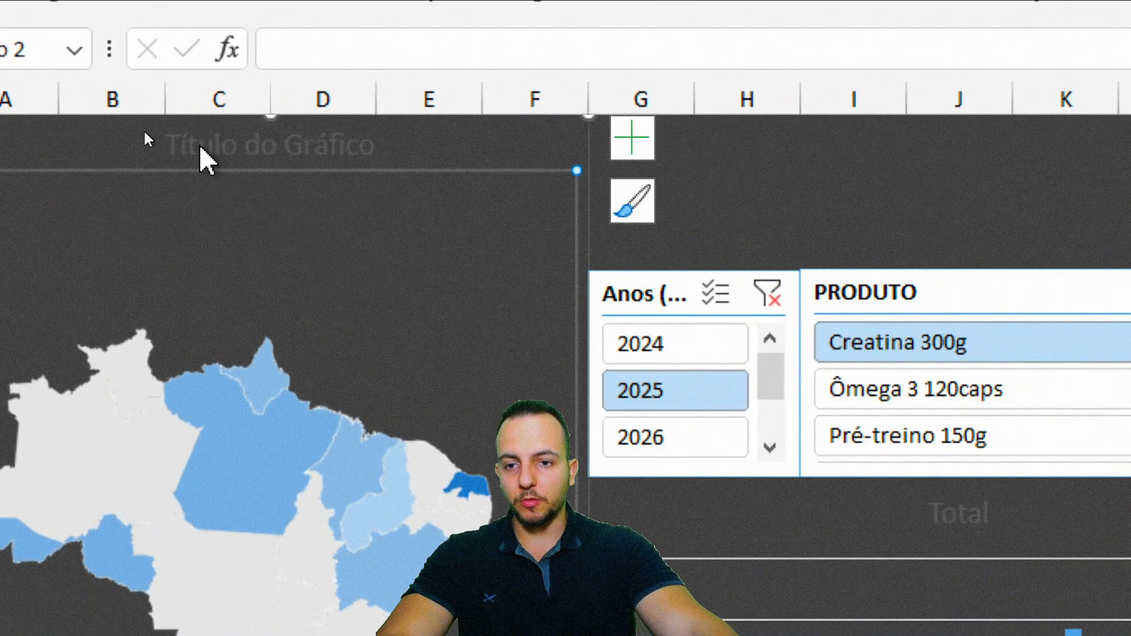
left_click(219, 152)
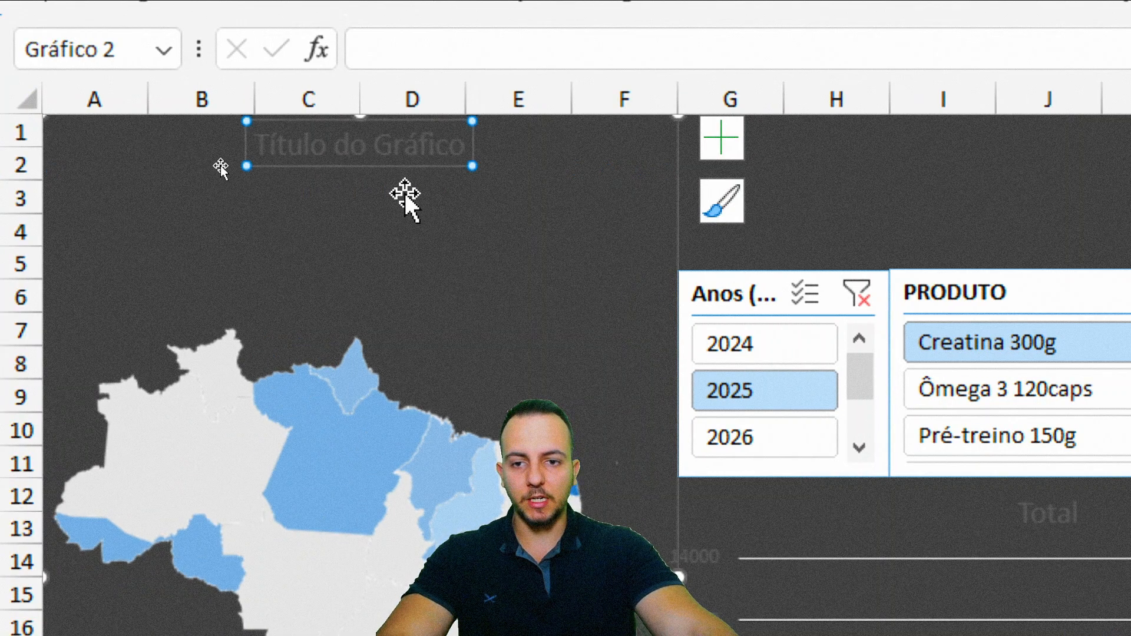
key("Delete")
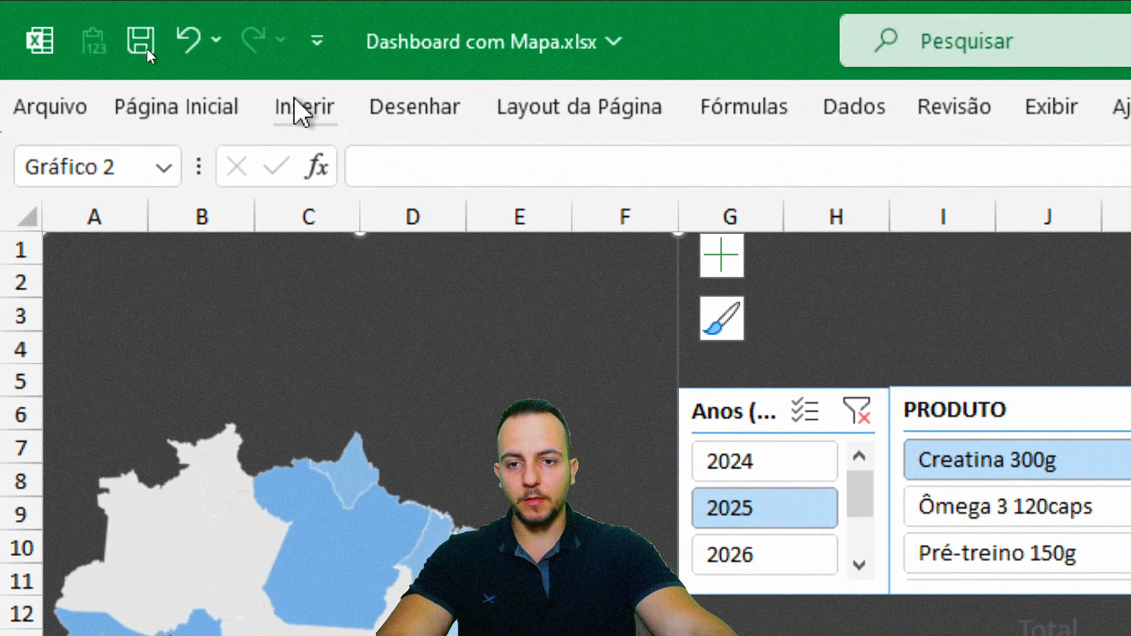
Insert a text box above the Brazil map, spanning about columns A to F, with the text "ATRASOS POR REGIÃO"
left_click(296, 108)
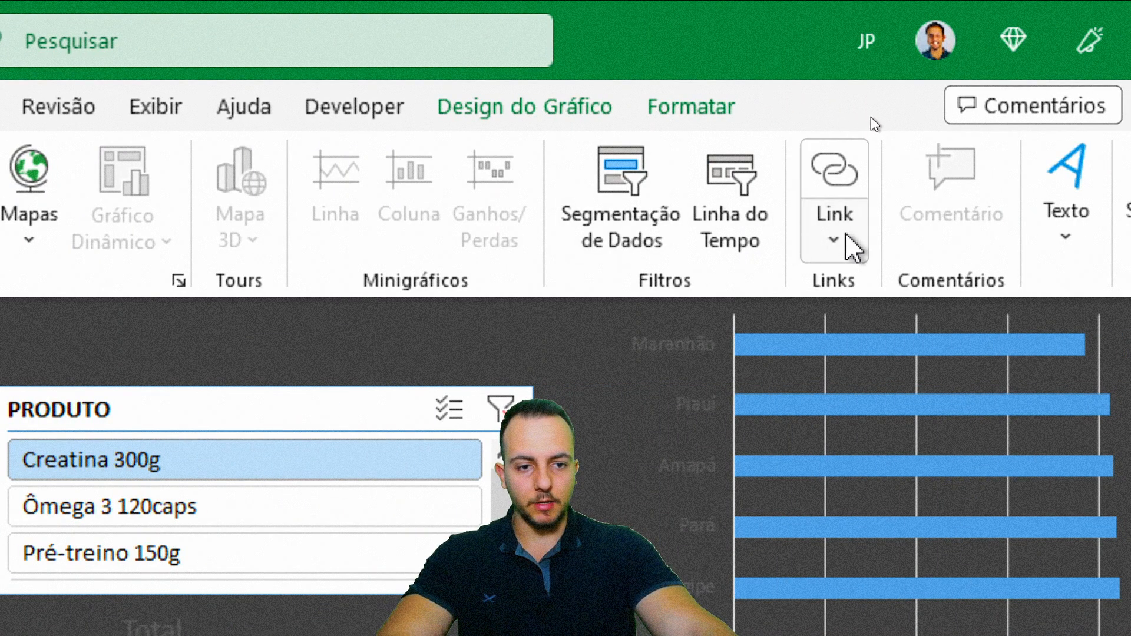
left_click(896, 236)
left_click(766, 324)
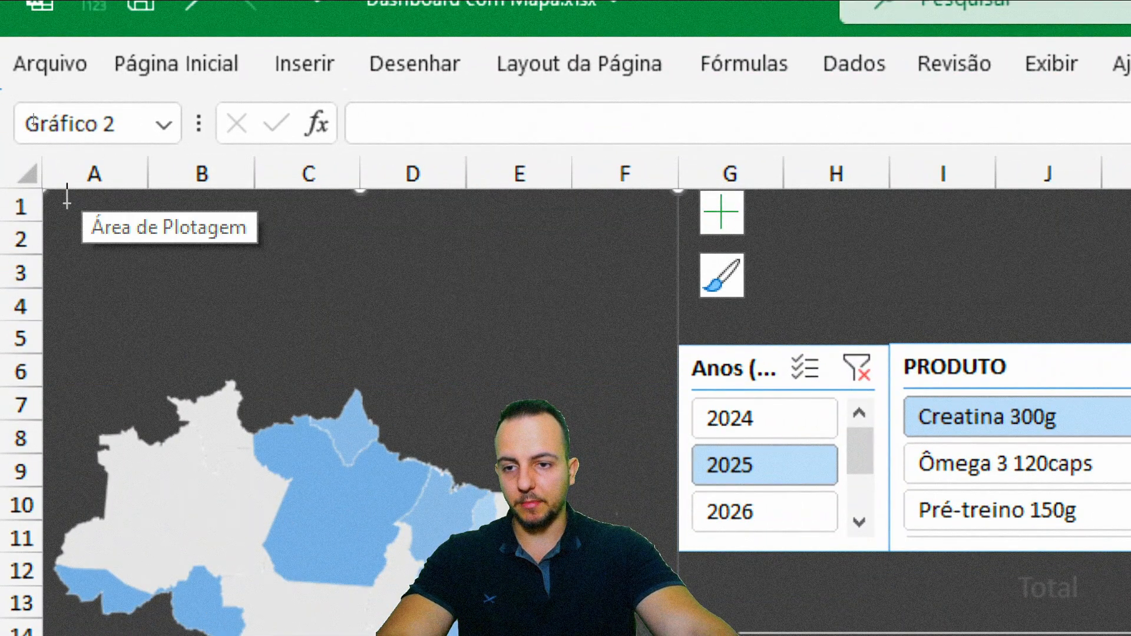
left_click_drag(55, 252, 661, 364)
left_click_drag(655, 321, 657, 323)
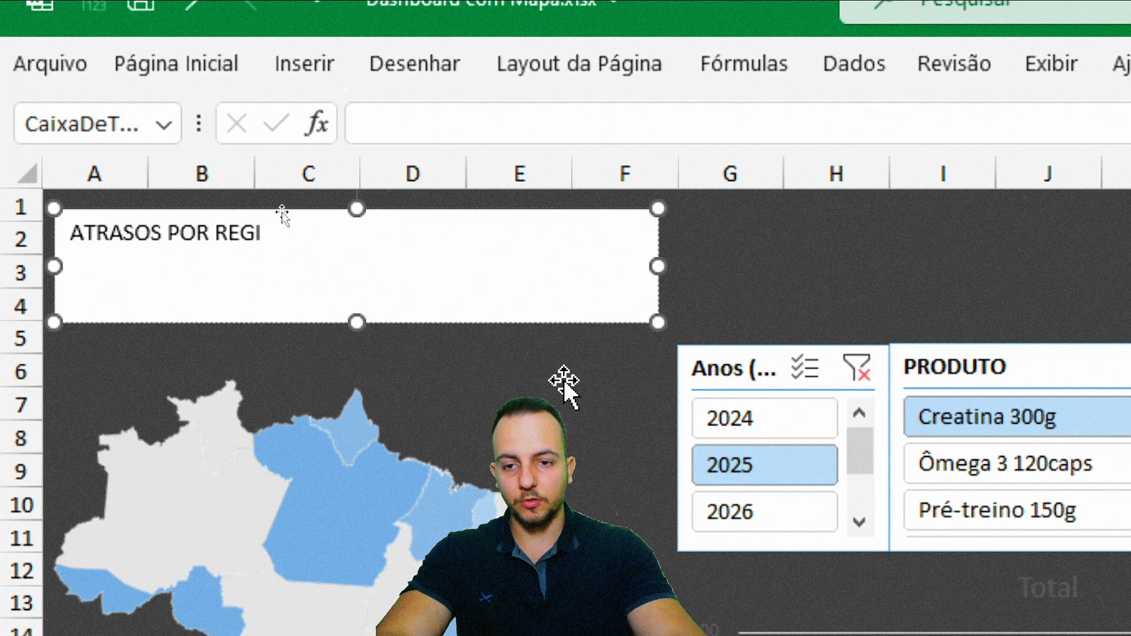
Format the map title text as bold, white, size 12, centred horizontally and vertically in its box
left_click_drag(308, 236, 41, 244)
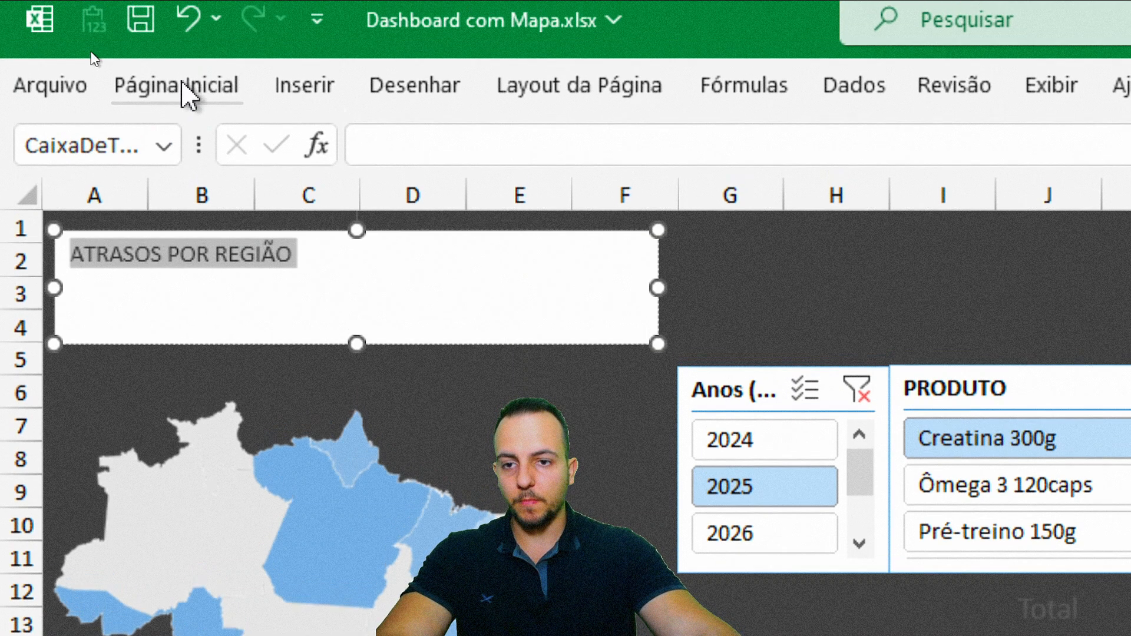
left_click(209, 67)
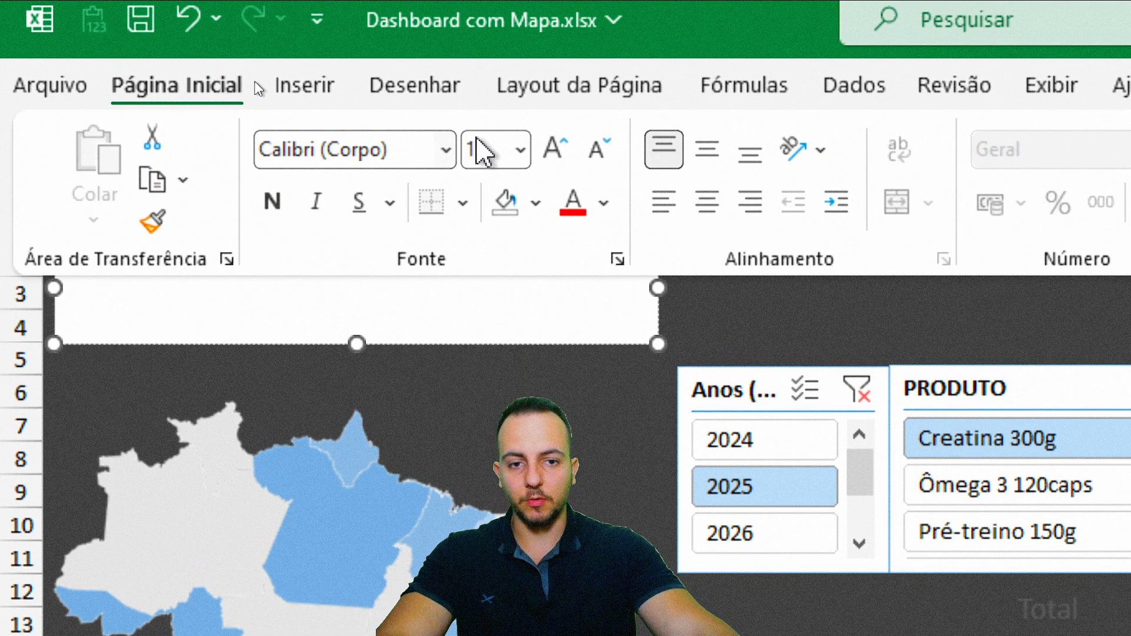
left_click(706, 151)
left_click(707, 202)
left_click(554, 151)
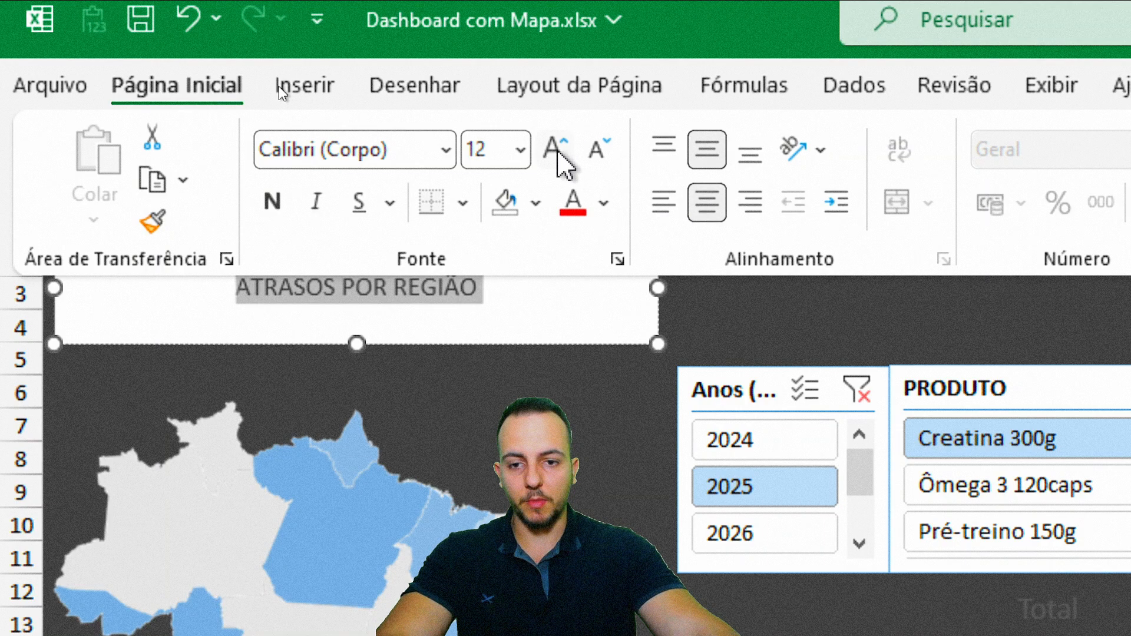
left_click(273, 201)
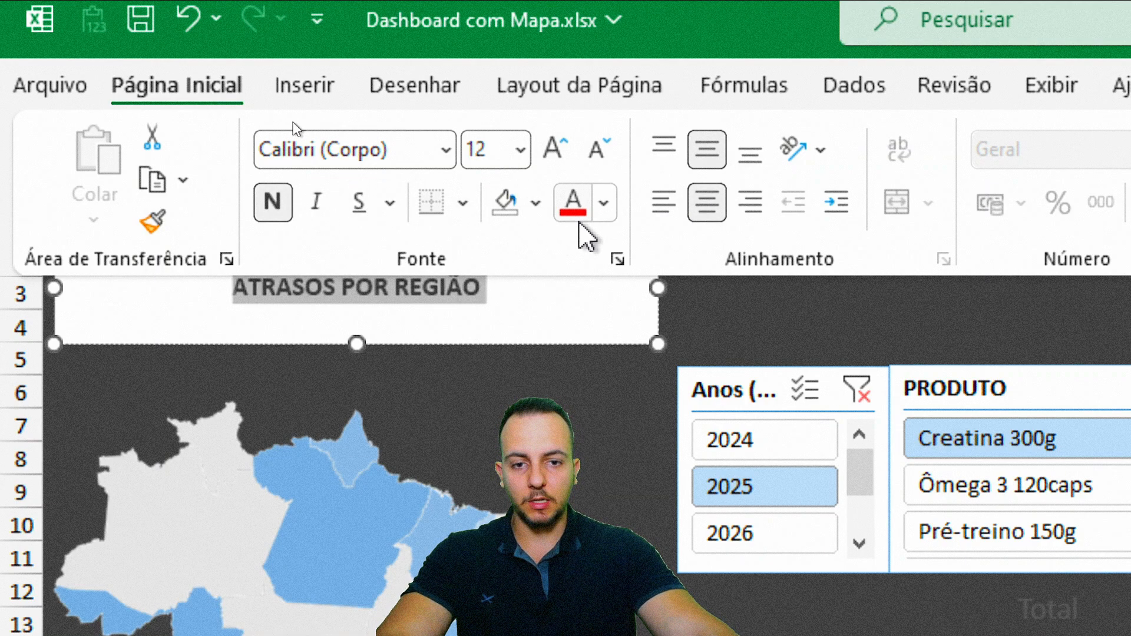
left_click(603, 203)
left_click(570, 339)
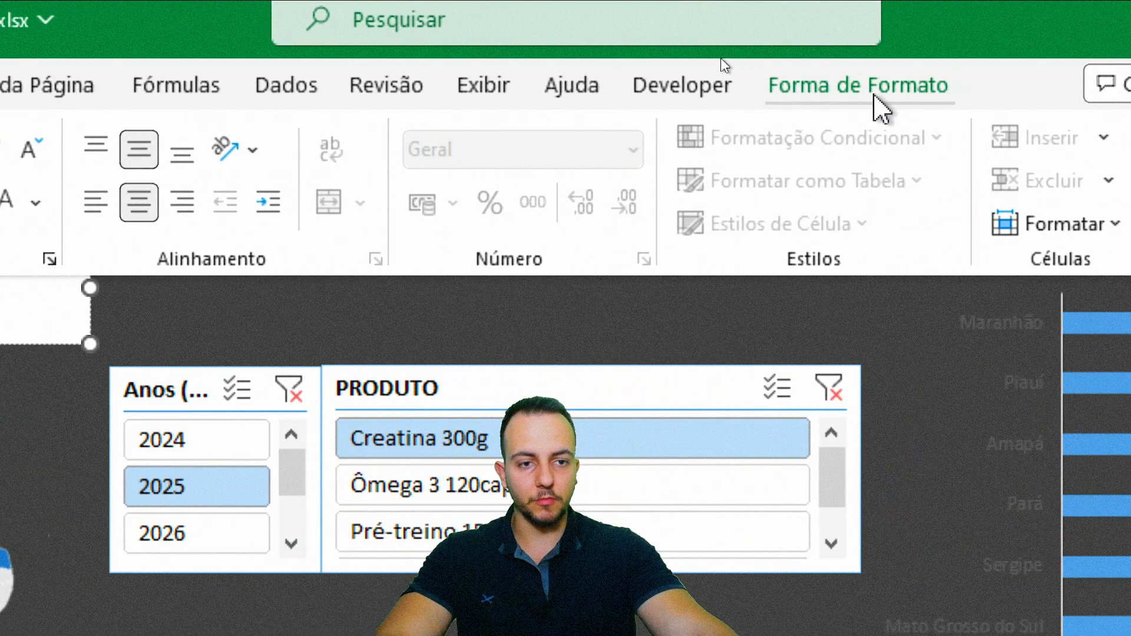
Remove the outline and the shape fill from the map title's text box
left_click(875, 92)
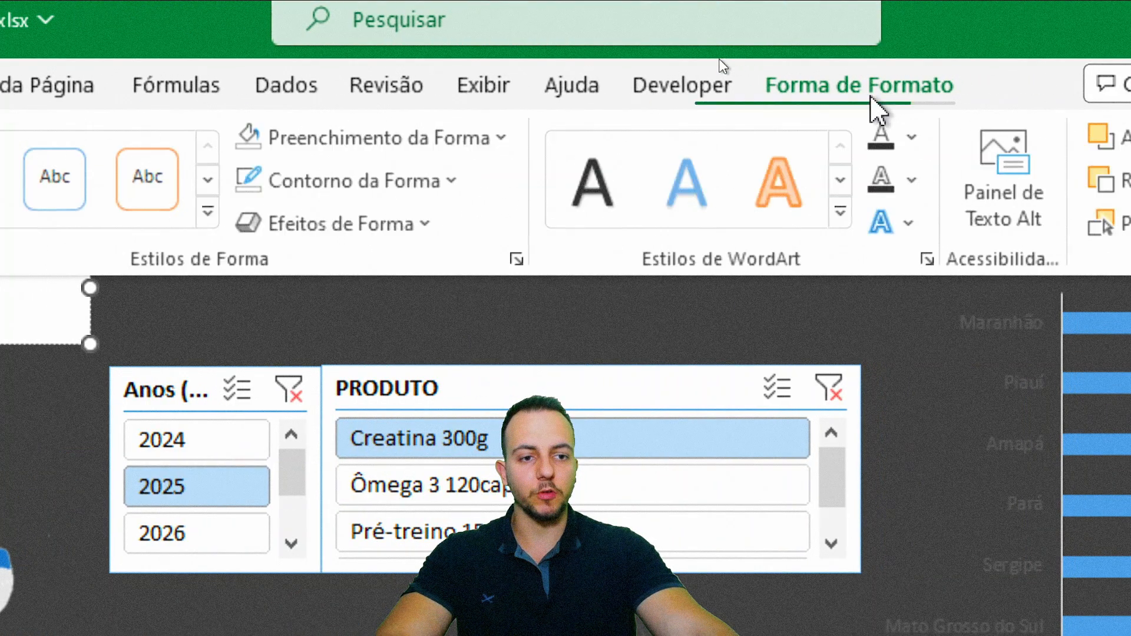
left_click(412, 184)
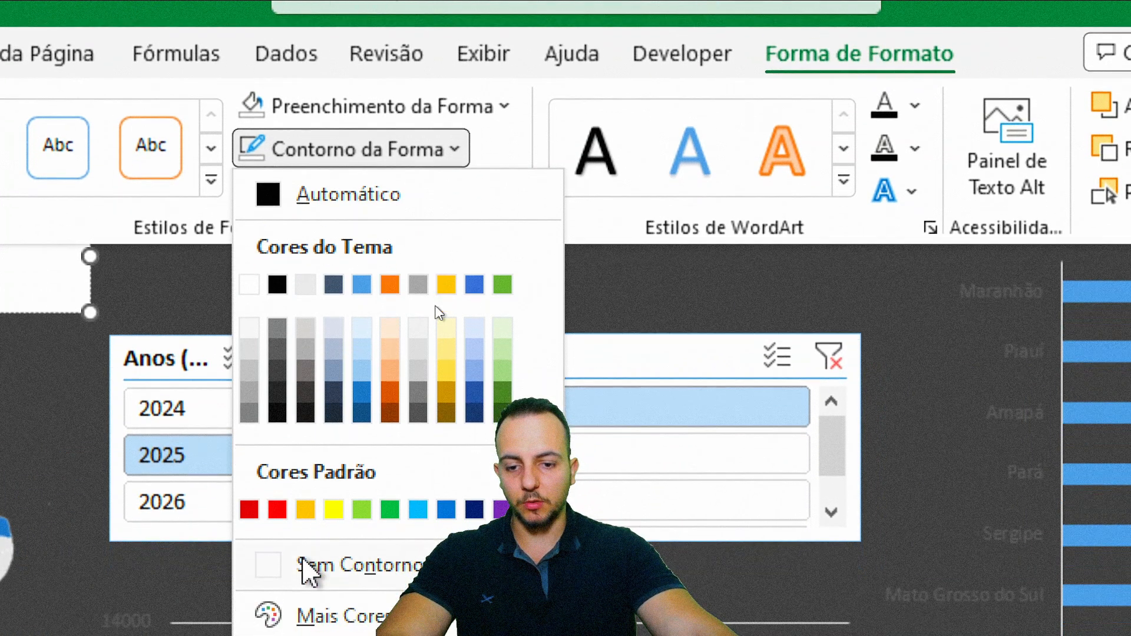
left_click(305, 595)
left_click(431, 143)
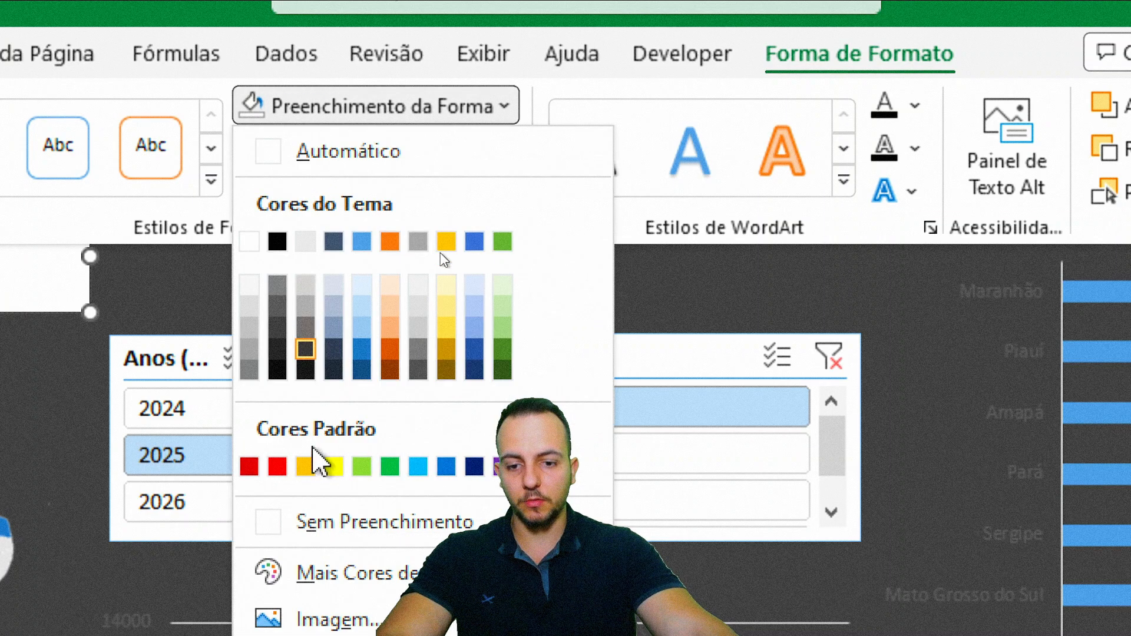
left_click(295, 523)
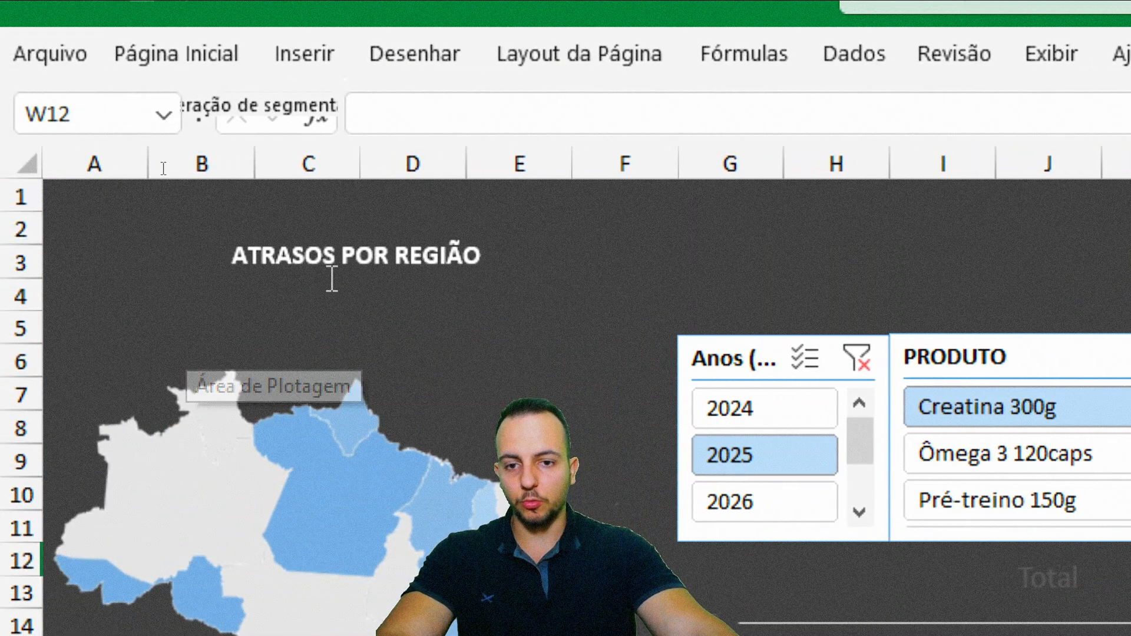
Duplicate the "ATRASOS POR REGIÃO" text box and place the copy over the upper part of the monthly column chart
left_click(344, 258)
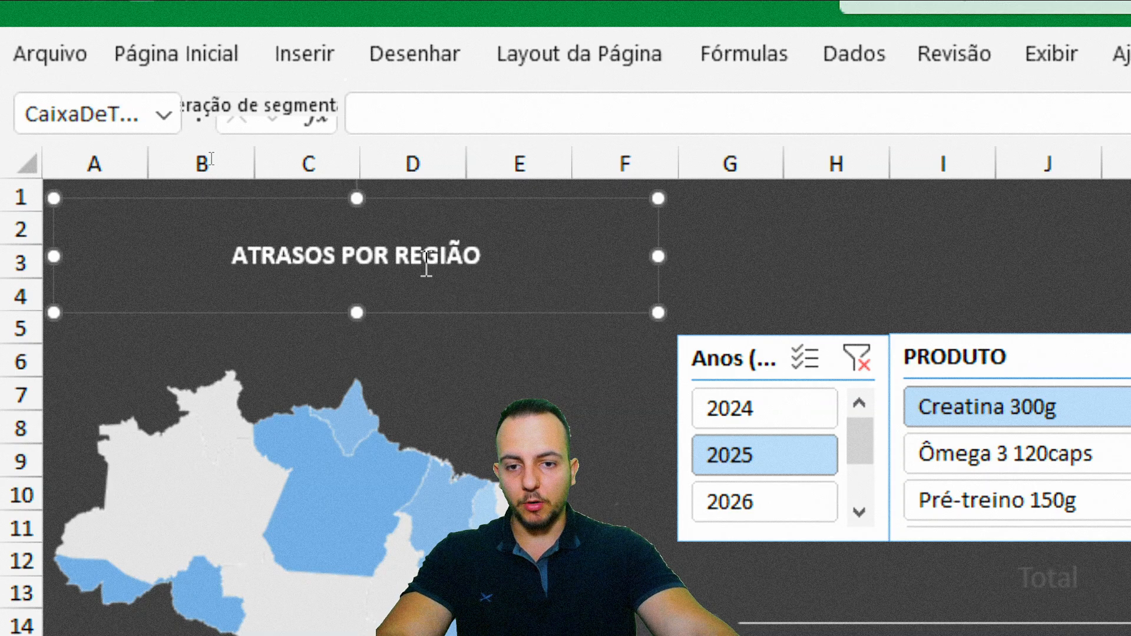
key("ctrl+d")
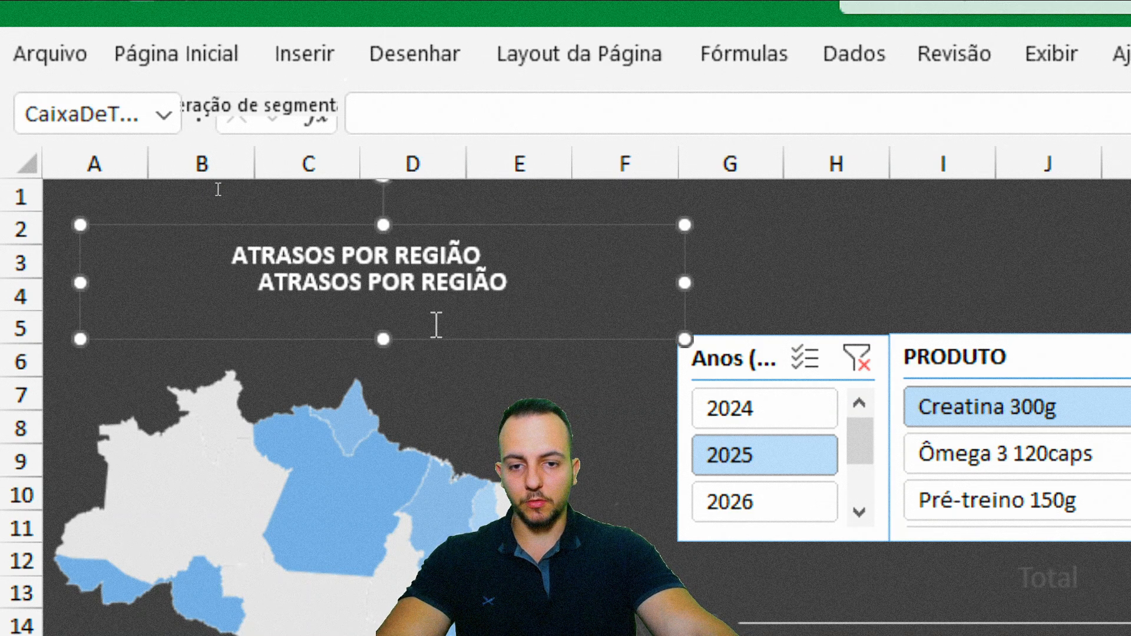
left_click_drag(424, 344, 1130, 635)
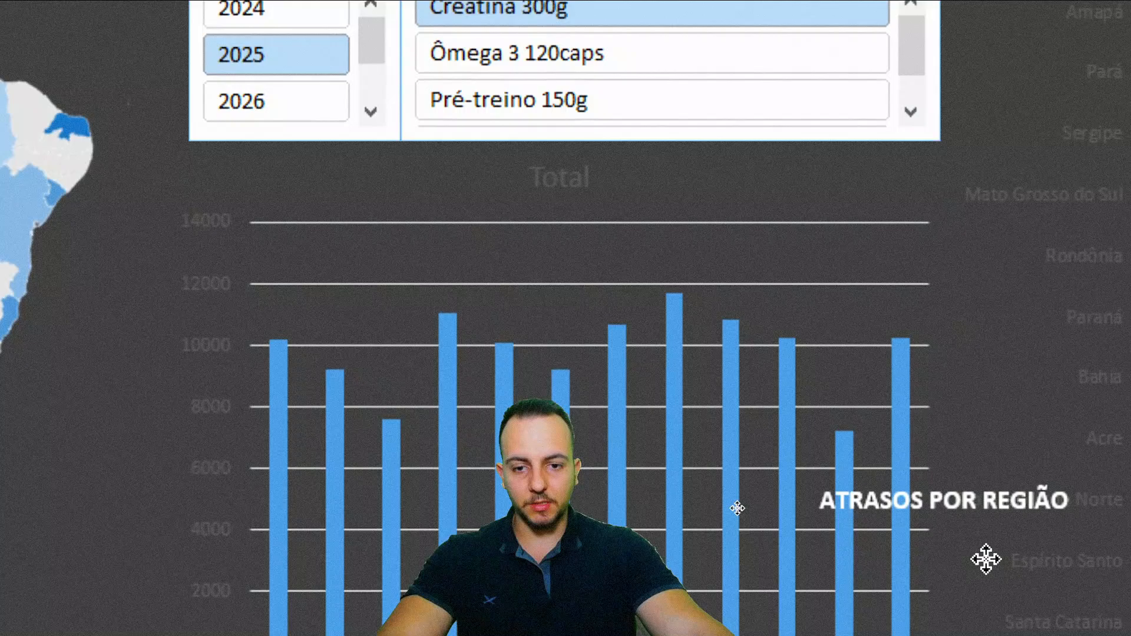
left_click_drag(986, 559, 602, 310)
left_click_drag(602, 241, 601, 241)
Delete the "Total" title of the monthly column chart and lower the plot area's upper edge to free space for a heading
left_click(588, 93)
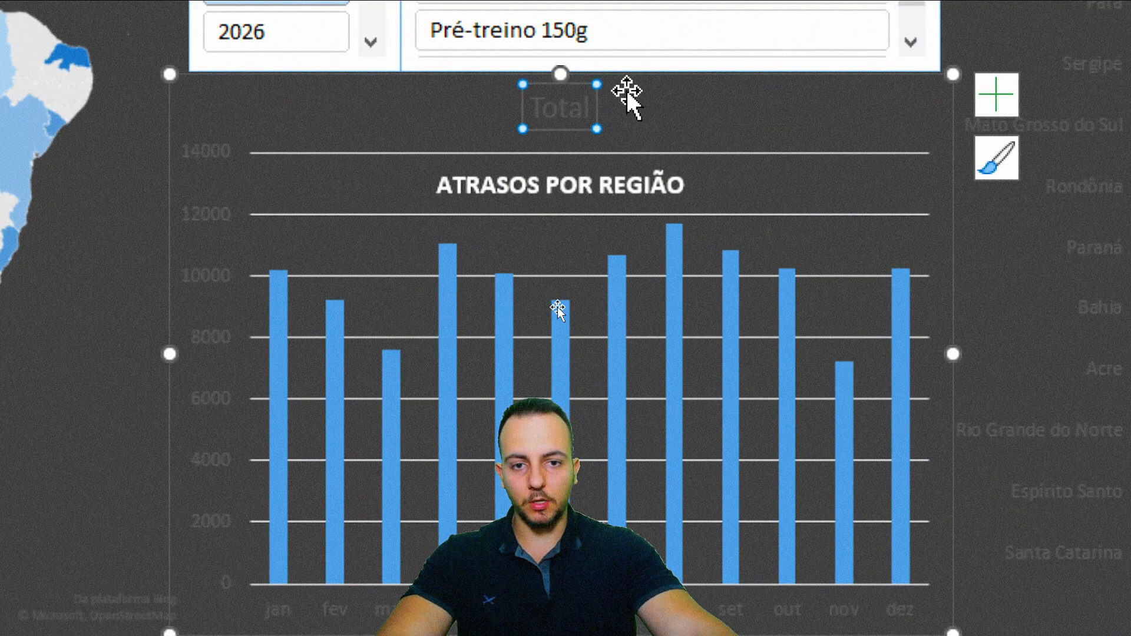
key("Delete")
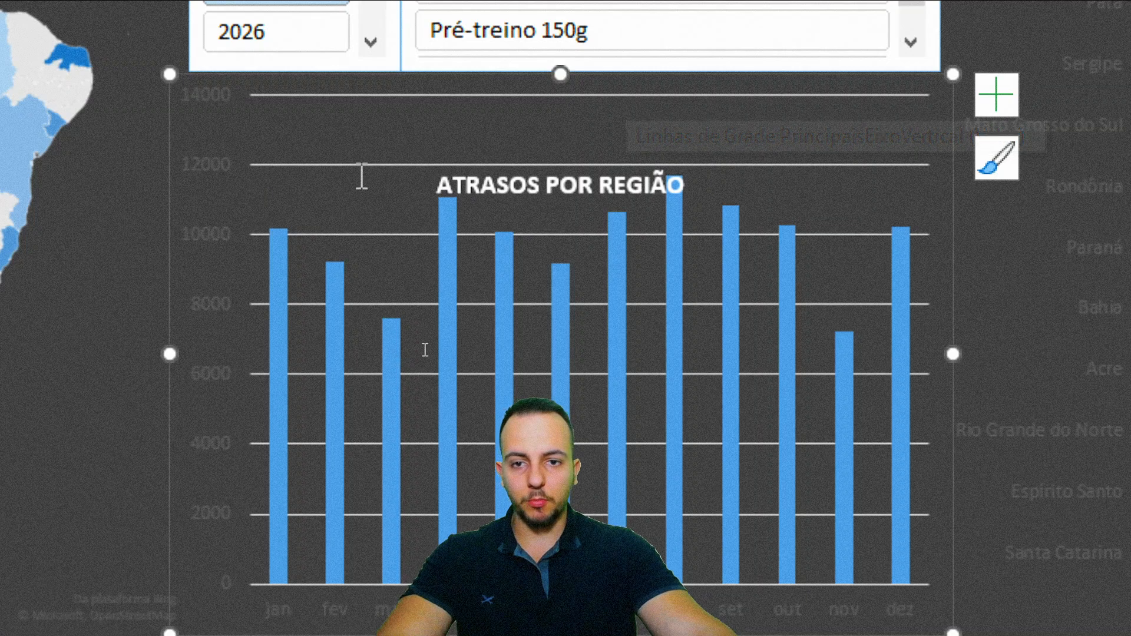
left_click(375, 192)
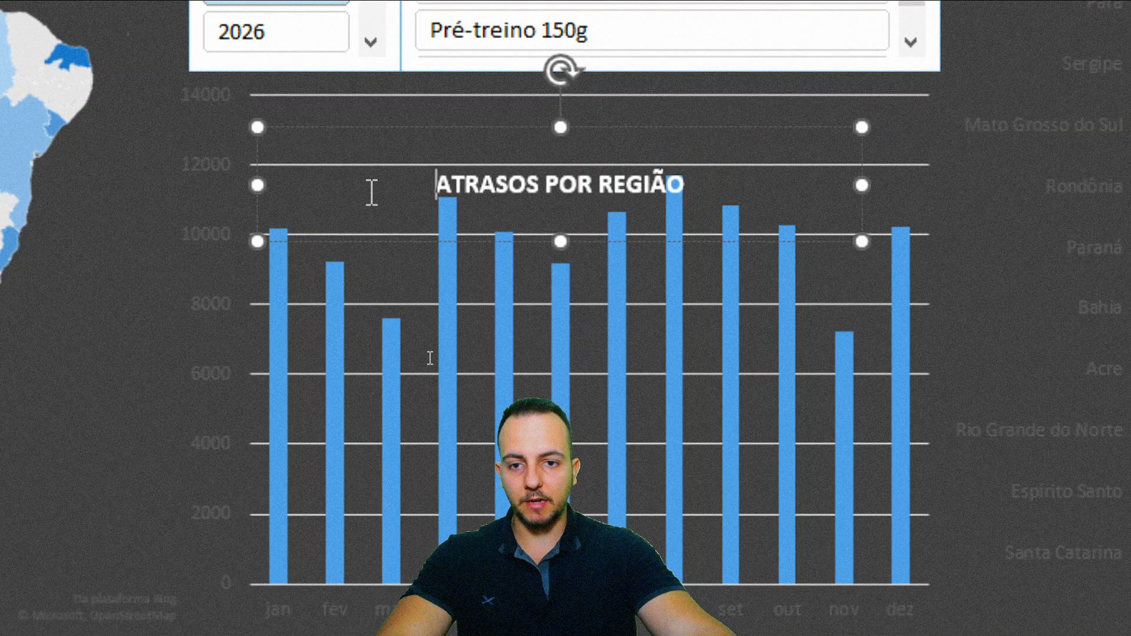
left_click(224, 253)
left_click(372, 348)
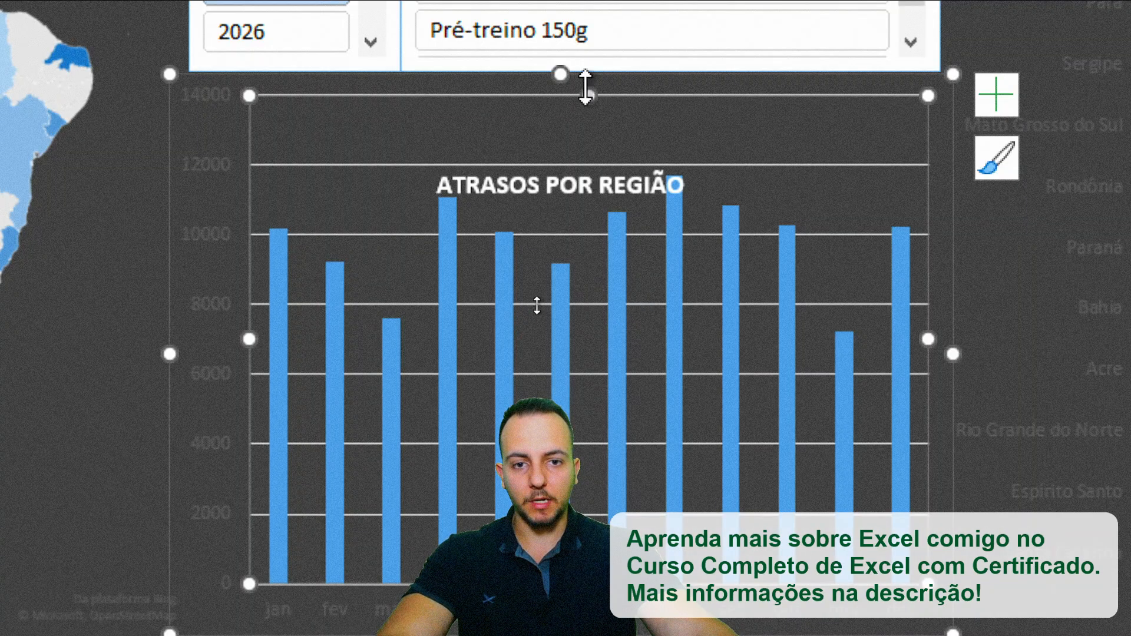
left_click_drag(585, 89, 578, 140)
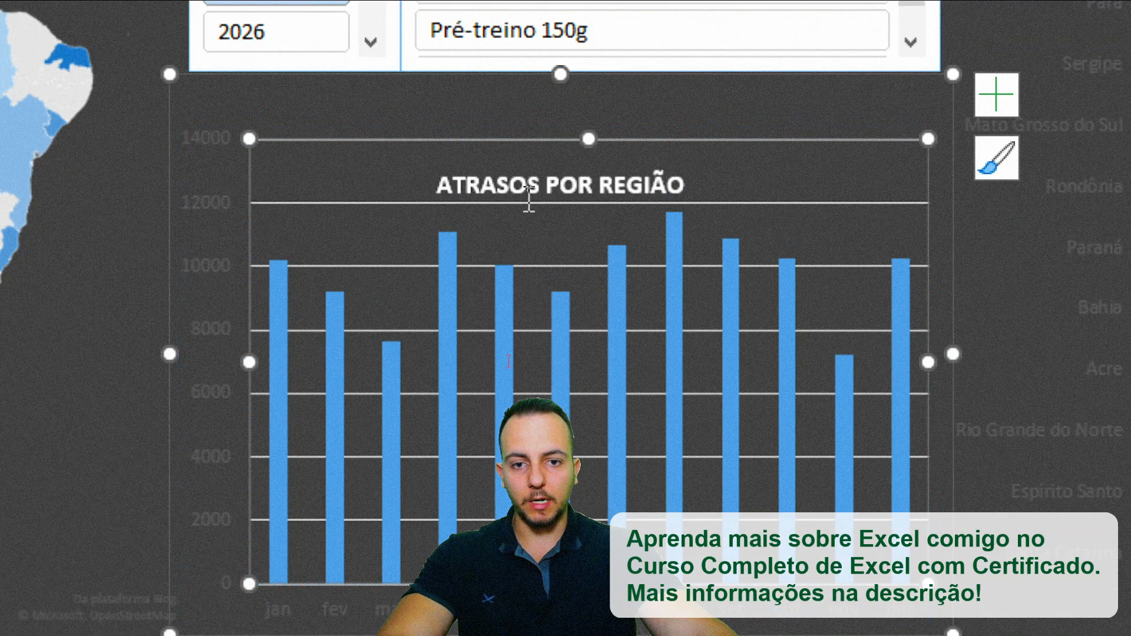
Move the copied text box above the monthly chart's plot area and replace its text with "VENDAS"
left_click(528, 200)
left_click_drag(587, 238, 584, 161)
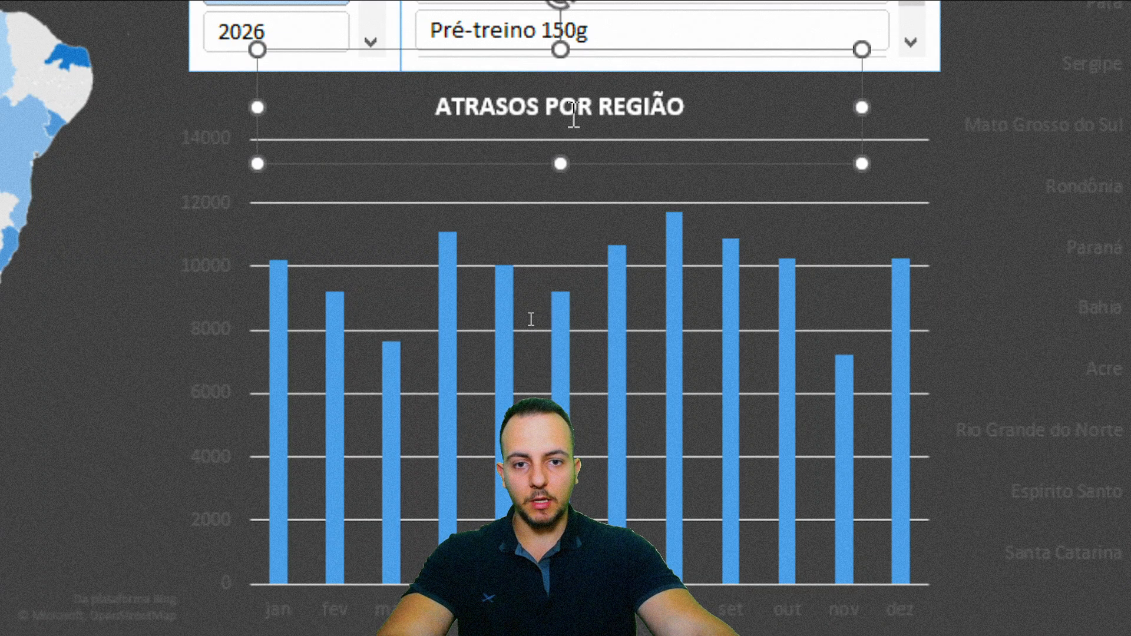
triple_click(497, 107)
type("VENDAS")
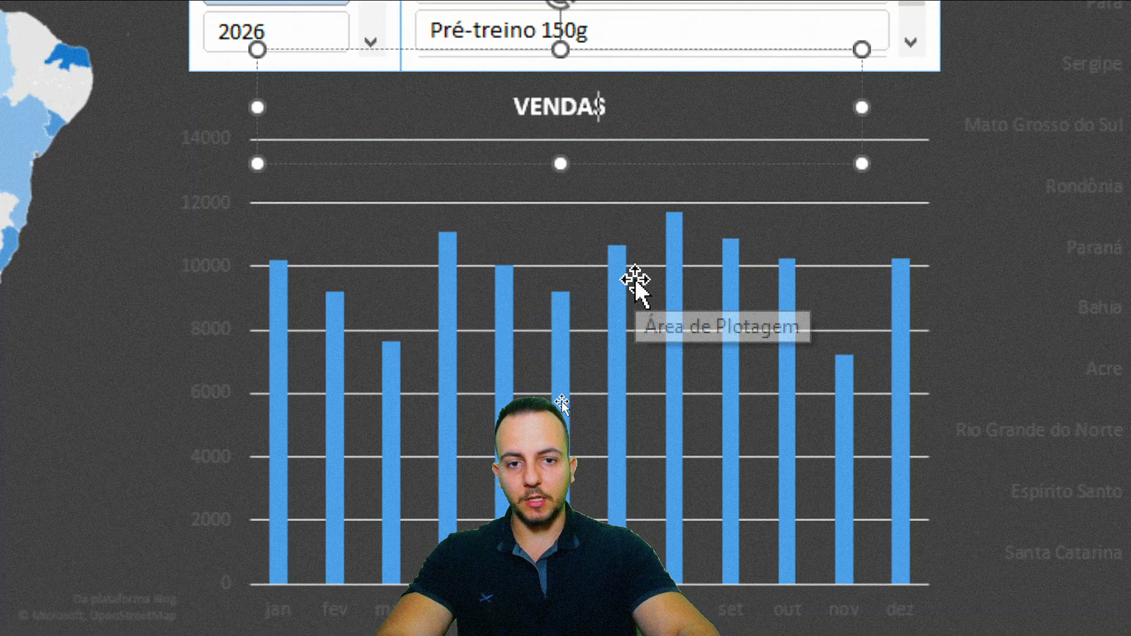
Complete the monthly chart's heading as "VENDAS R$ POR MÊS" and place a duplicate of its text box over the upper part of the bar chart
type(" R$")
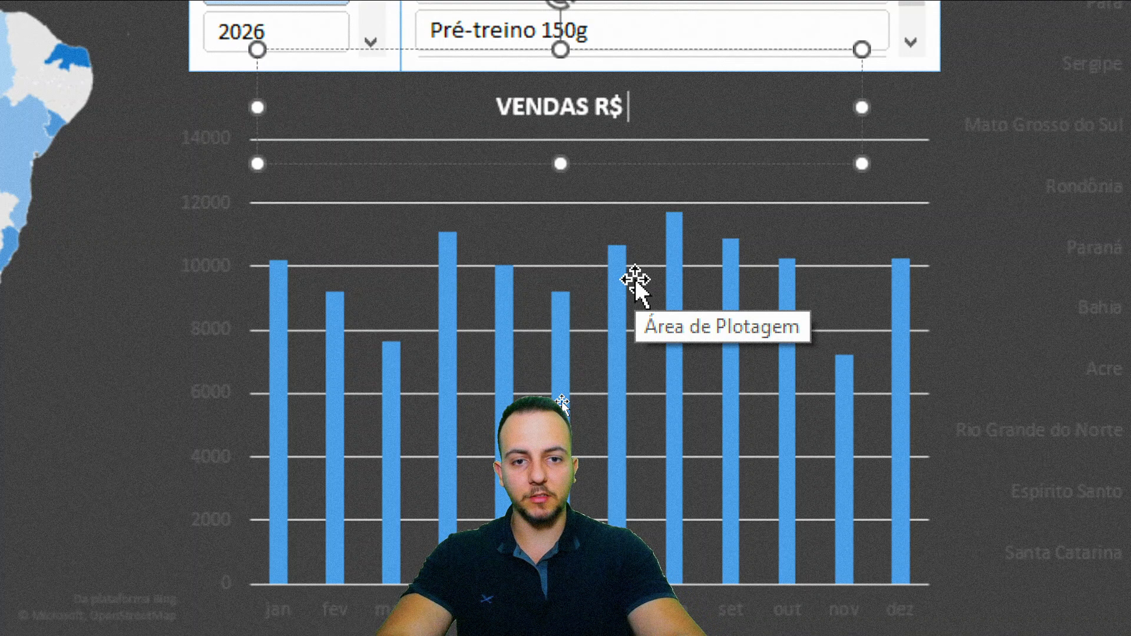
type(" POR MÊS")
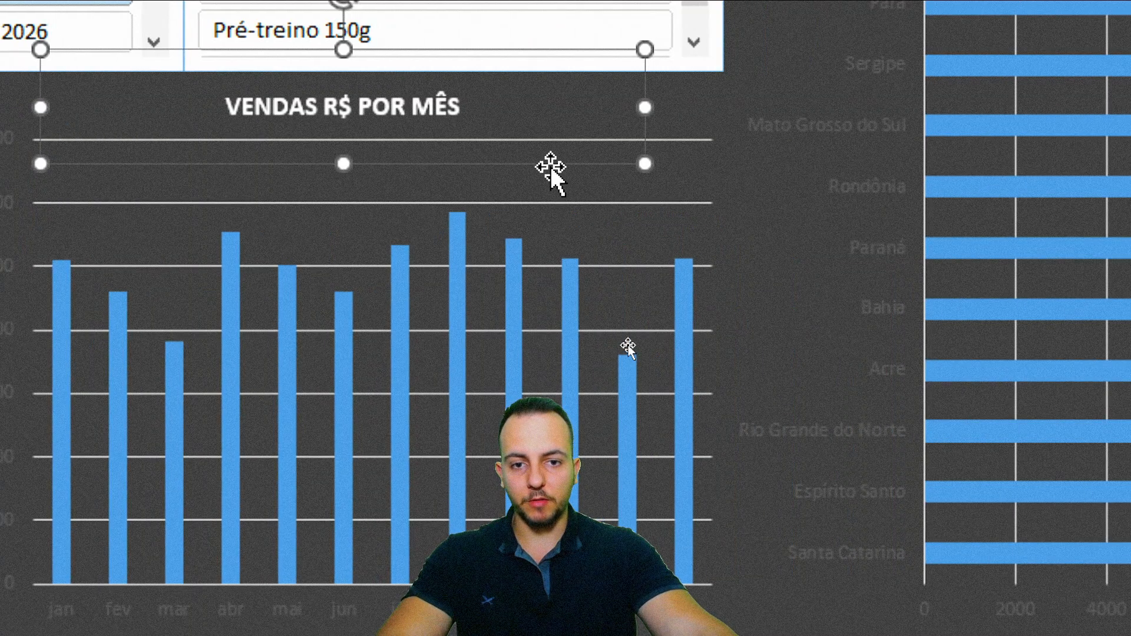
key("ctrl+d")
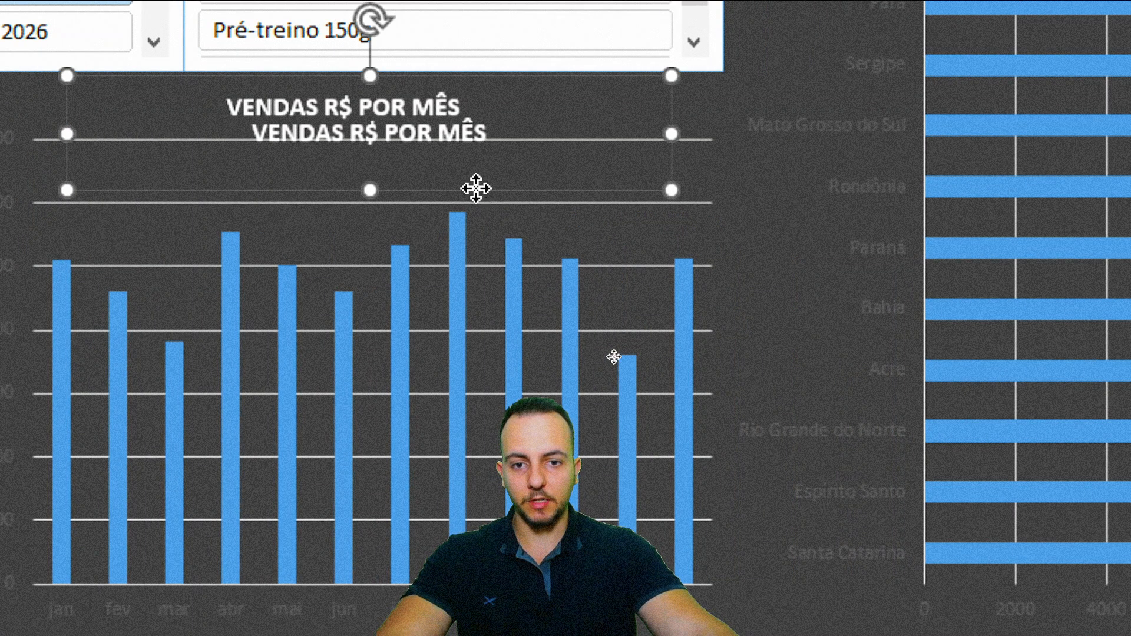
left_click_drag(476, 188, 674, 235)
Delete the "Total" title of the horizontal bar chart and lower the plot area's upper edge to free space for a heading
left_click(597, 80)
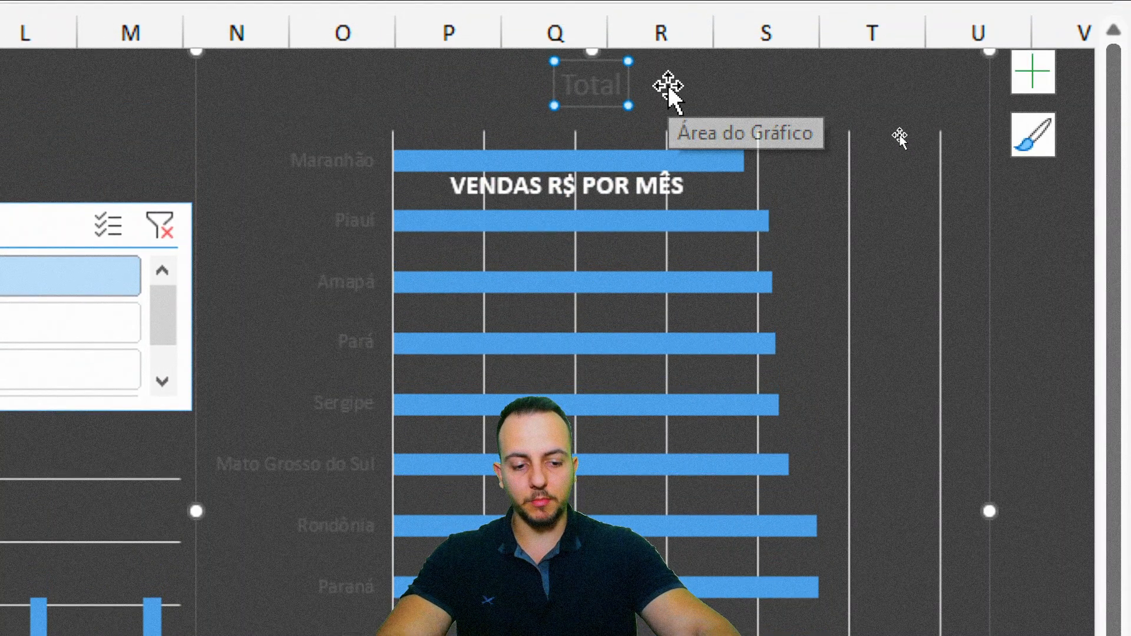
key("Delete")
left_click(668, 89)
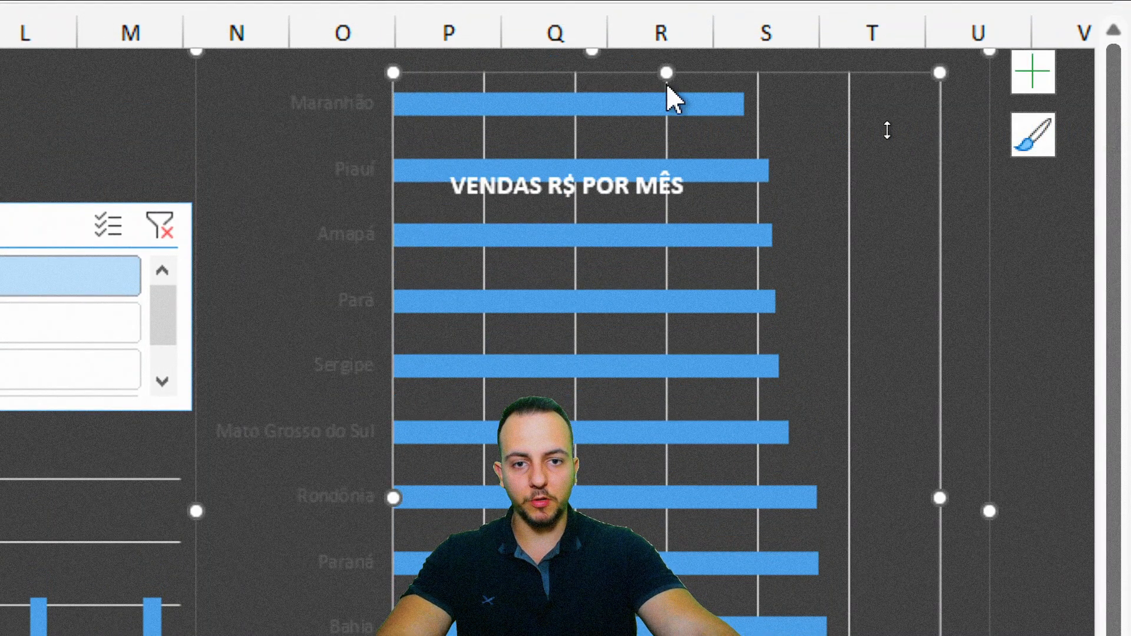
left_click_drag(665, 111, 658, 159)
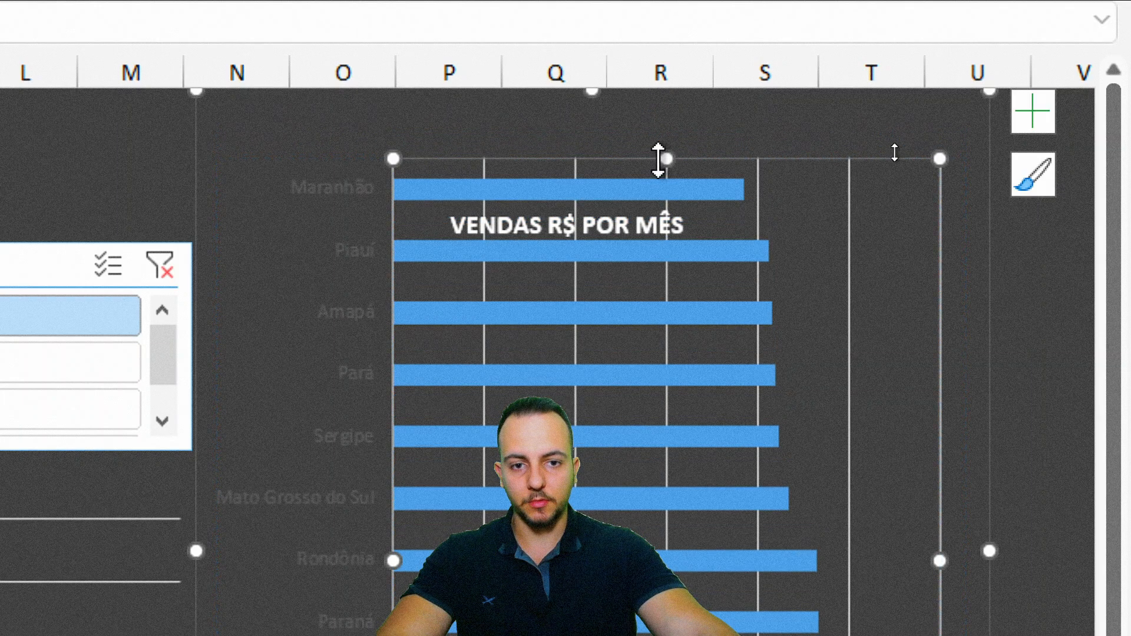
Move the copied text box above the bar chart's plot area and replace its text with "PRODUTOS MAIS VENDIDOS"
left_click(603, 238)
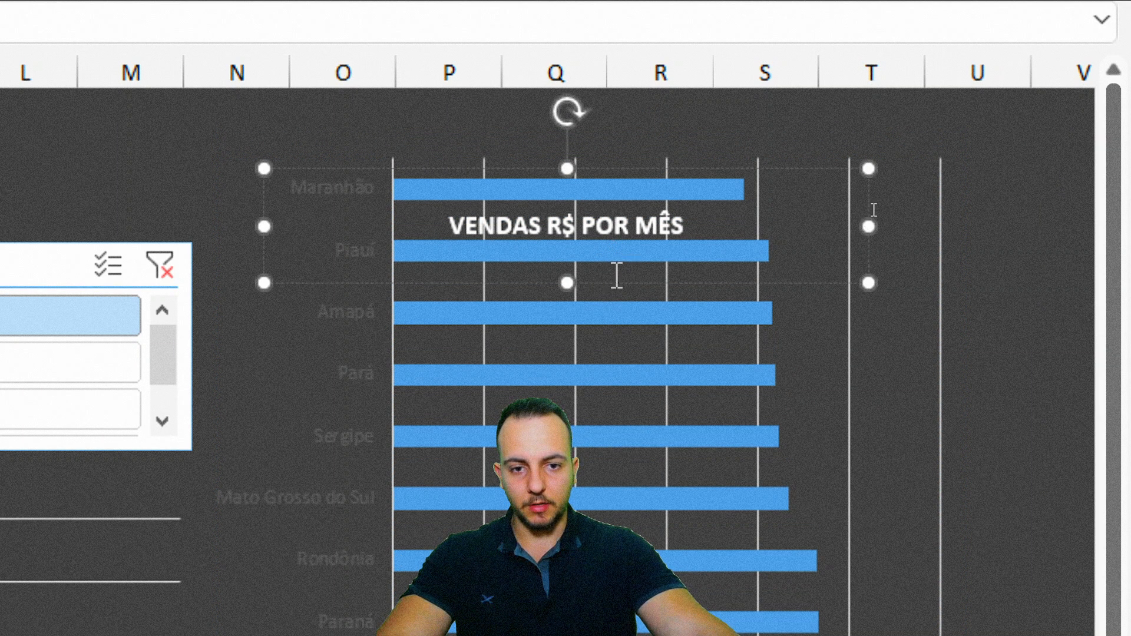
left_click_drag(601, 277, 599, 158)
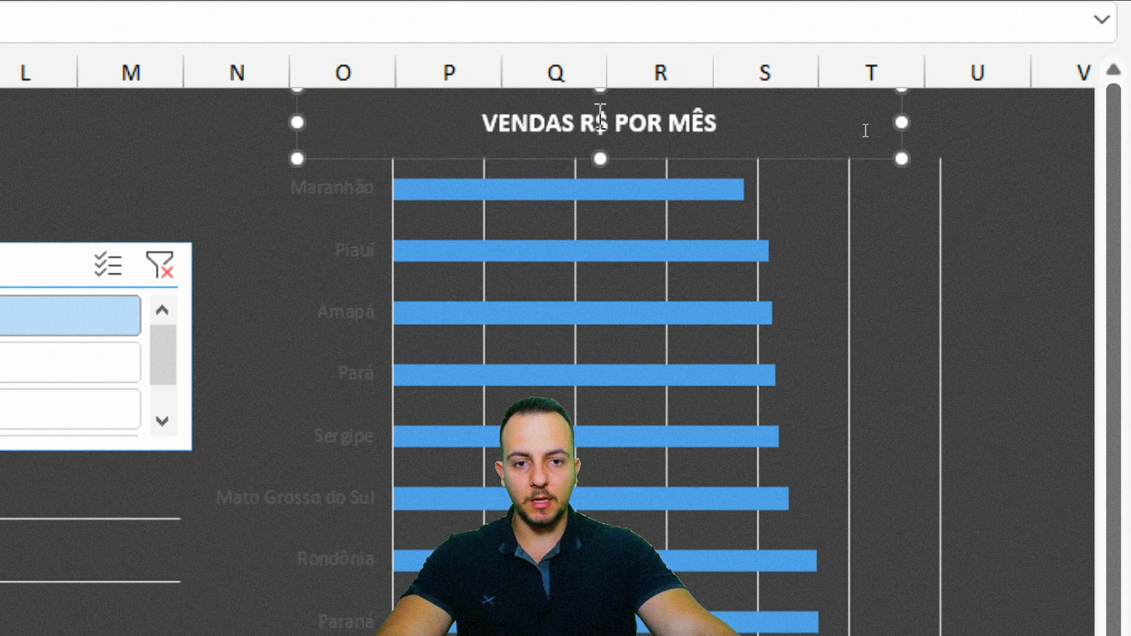
key("ctrl+a")
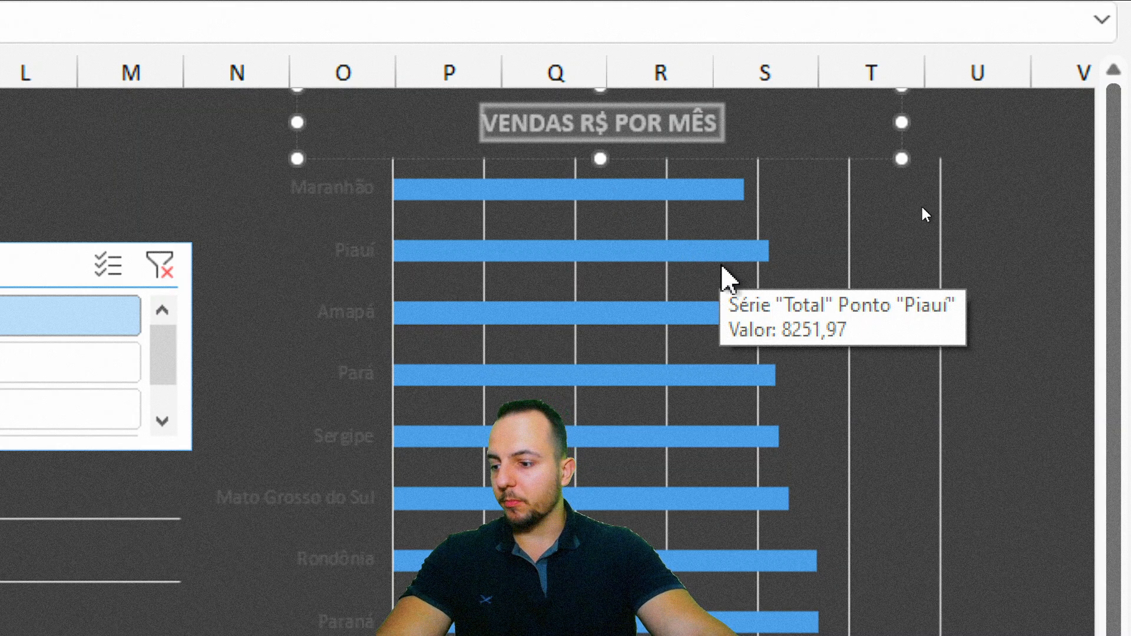
type("PRODUTO")
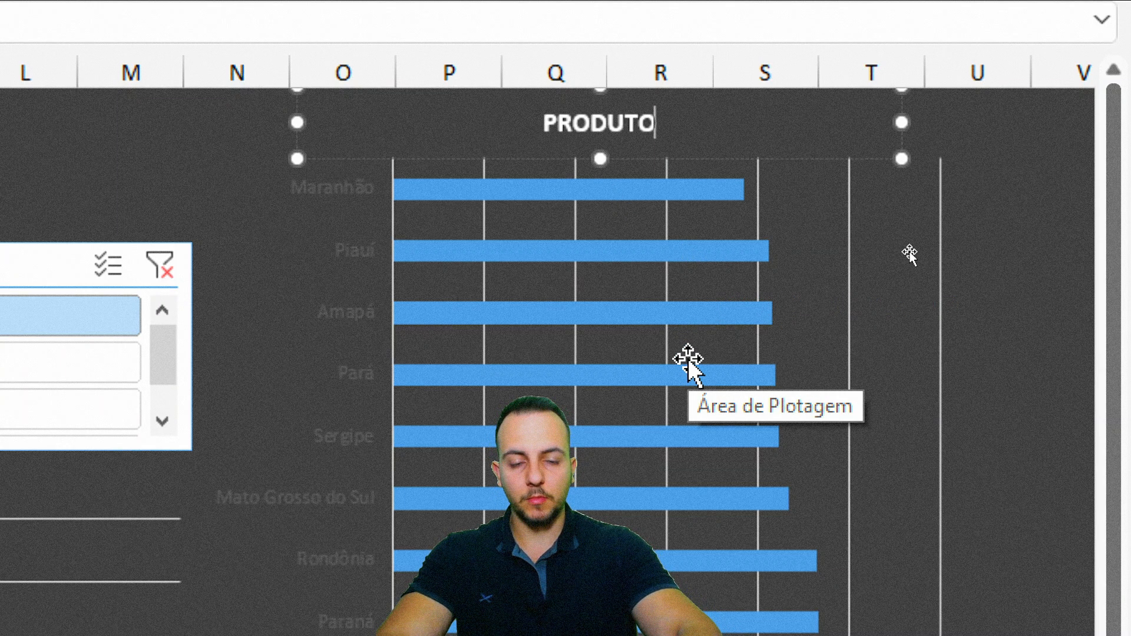
type("S MAIS")
type("DIDOS")
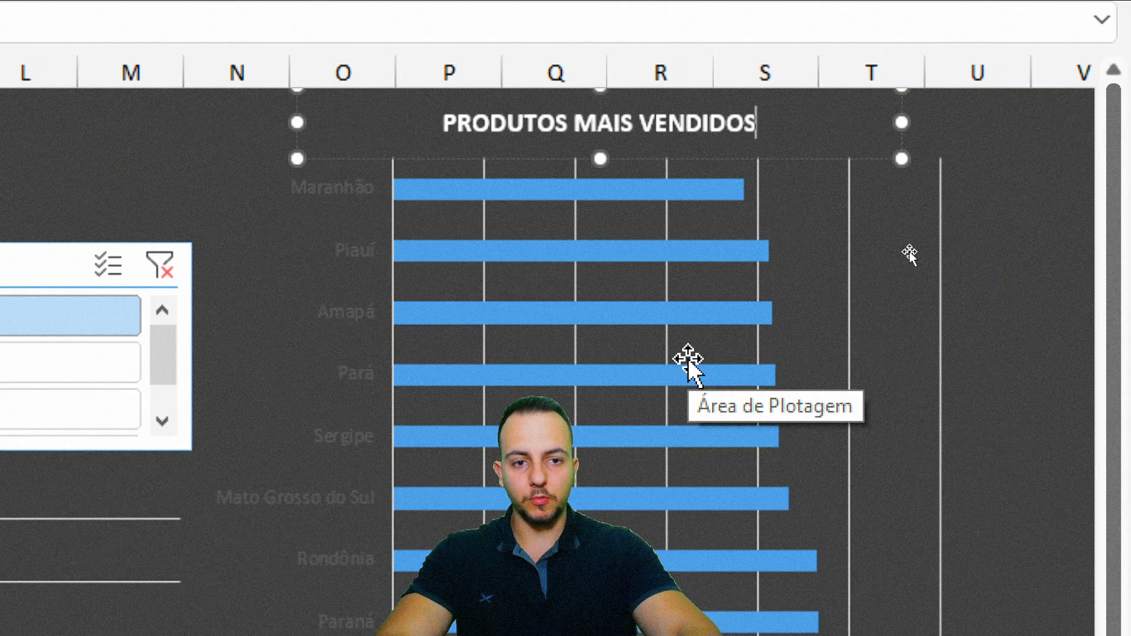
key("Escape")
key("Escape")
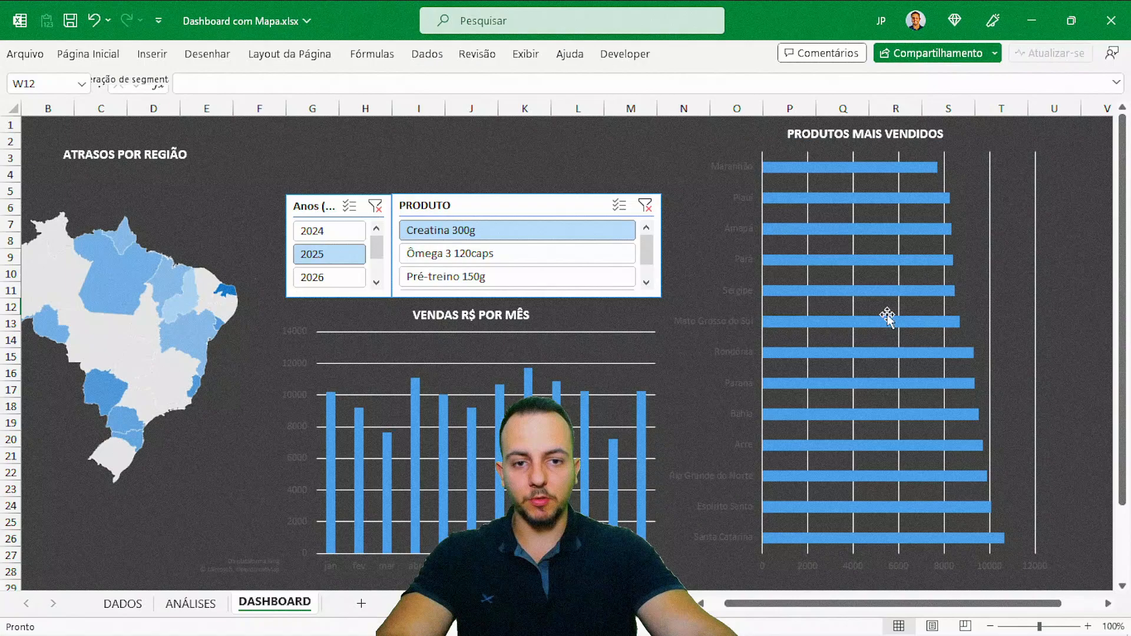
Shift the "PRODUTOS MAIS VENDIDOS" text box slightly right to centre it over the bar chart
left_click(933, 135)
left_click_drag(1017, 131, 1049, 132)
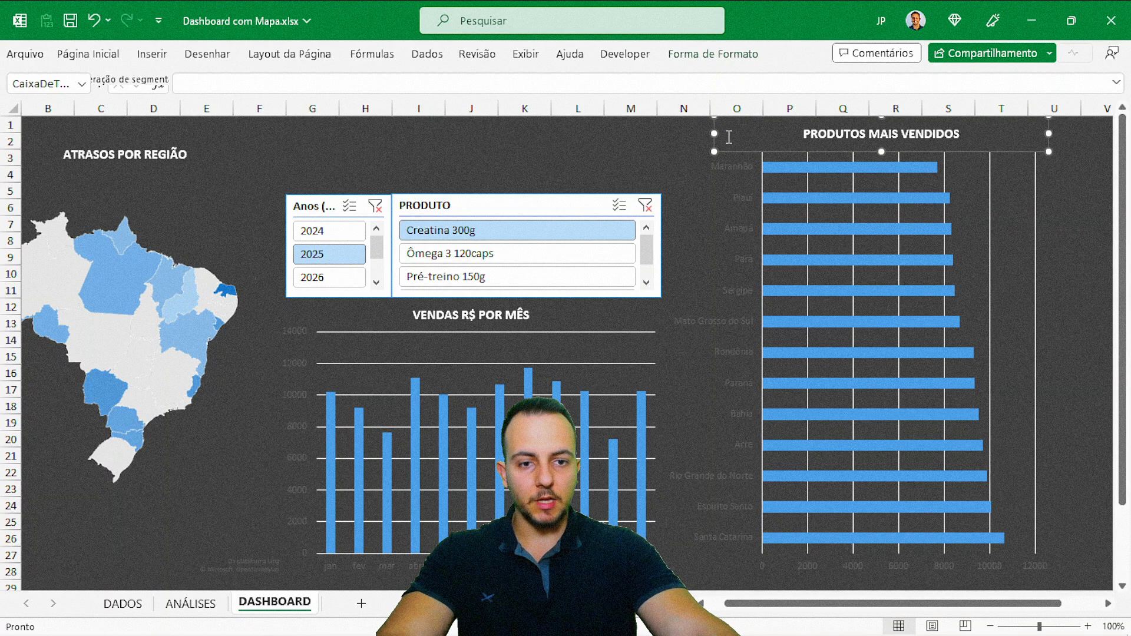
left_click_drag(716, 135, 727, 134)
key("Escape")
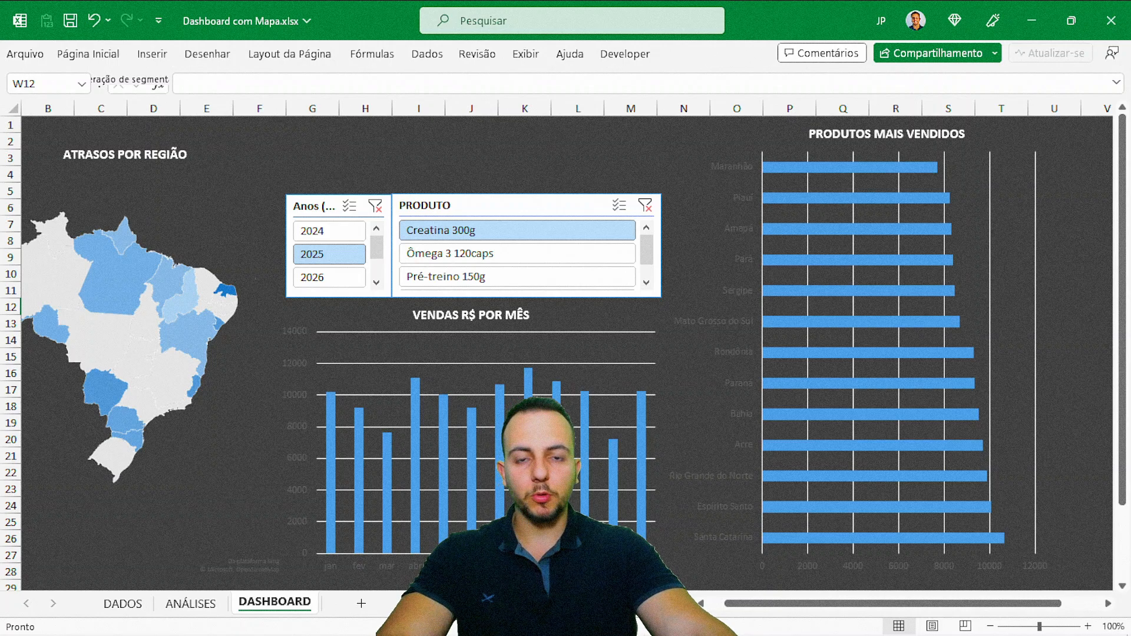
left_click_drag(745, 604, 729, 604)
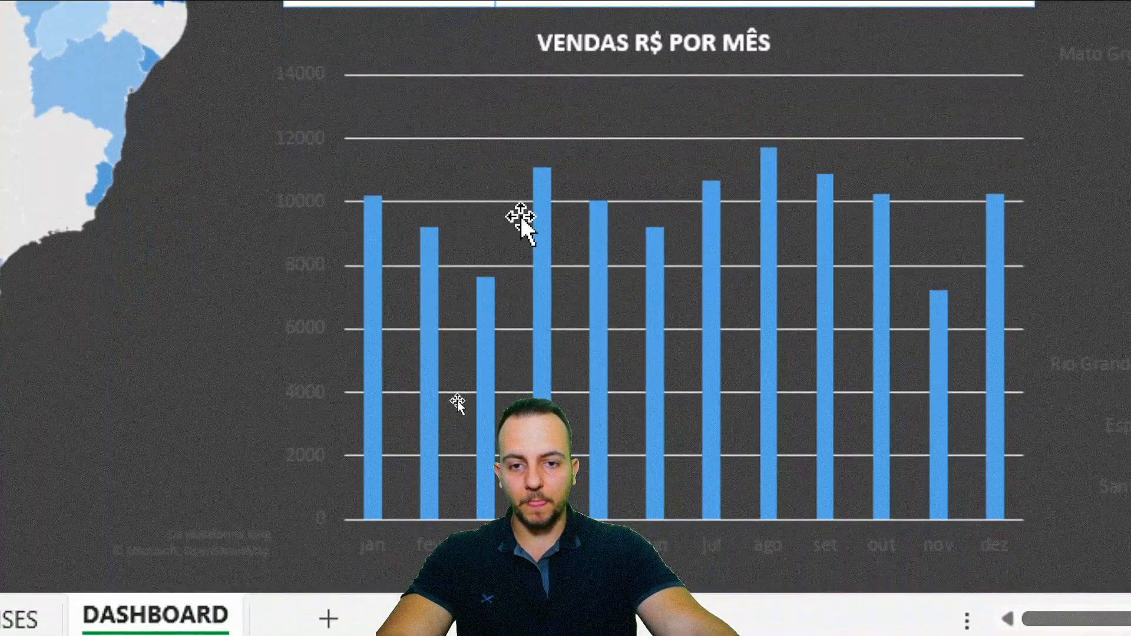
Delete the monthly column chart's gridlines and vertical axis labels, and widen its plot area leftwards into the freed space
left_click(511, 292)
key("Delete")
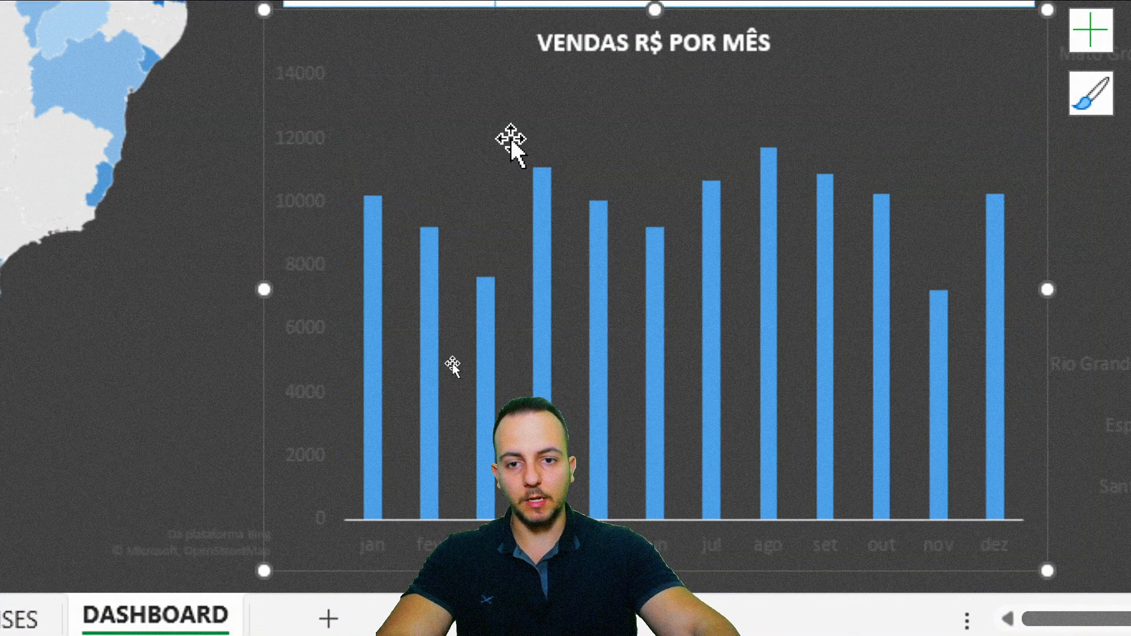
left_click(311, 135)
key("Delete")
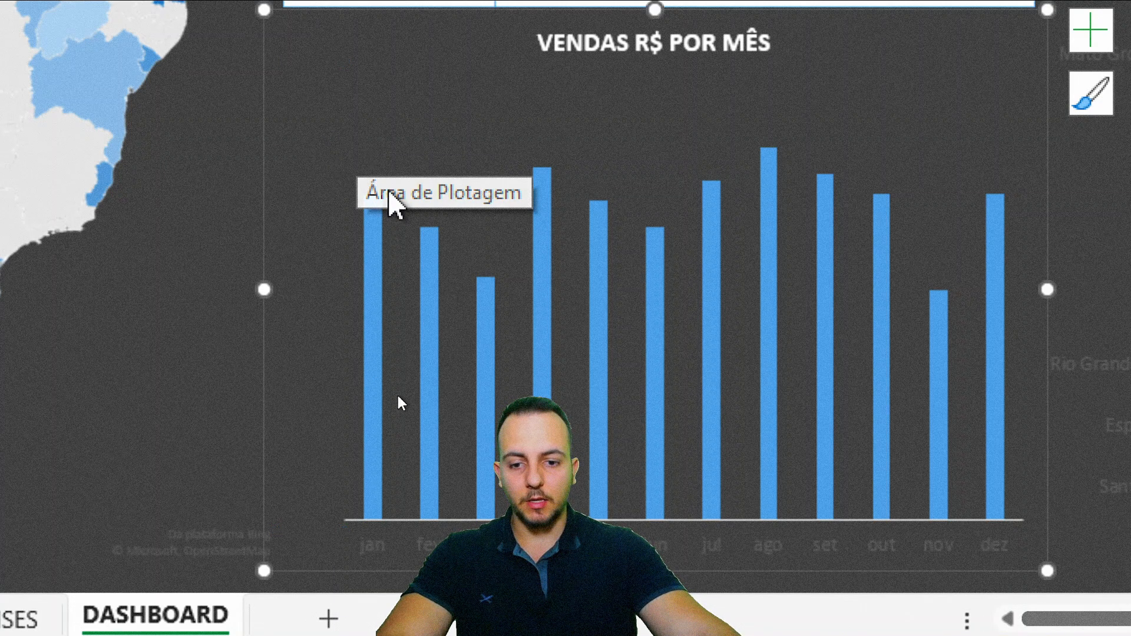
left_click(625, 162)
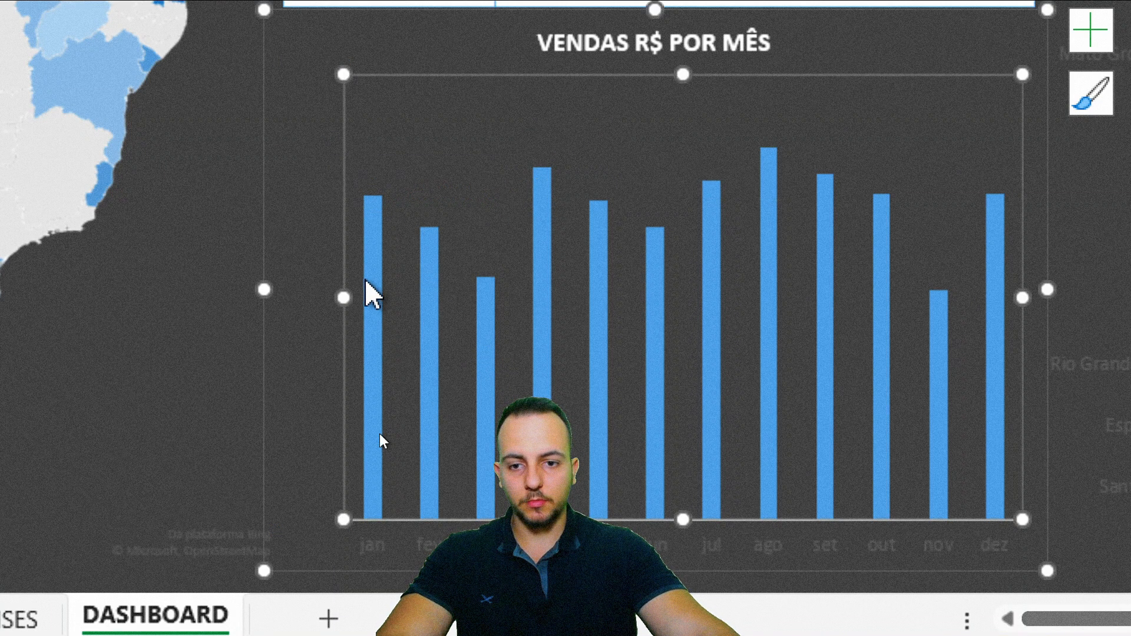
left_click_drag(346, 288, 278, 307)
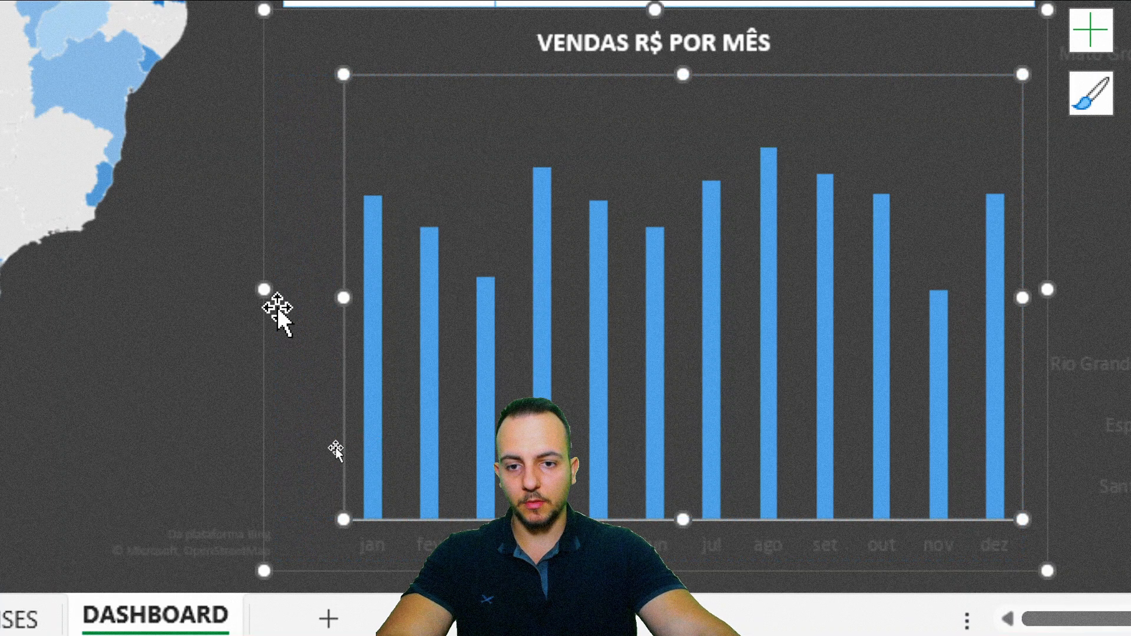
Set the gap width of the monthly chart's data series to 70%
left_click(308, 269)
key("ctrl+1")
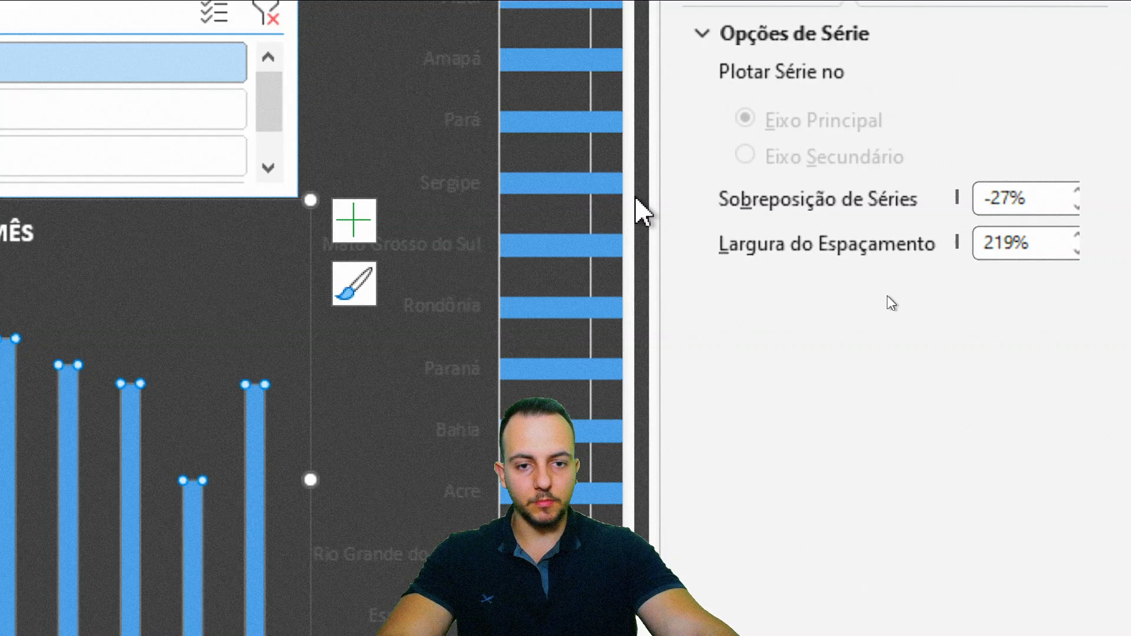
left_click_drag(640, 214, 443, 213)
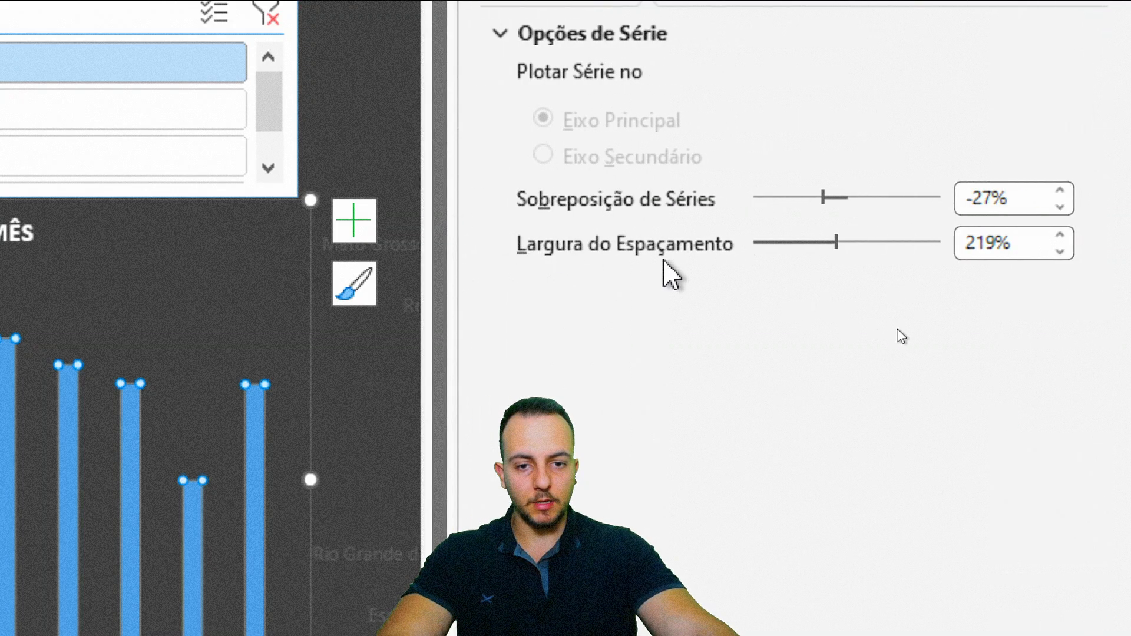
double_click(1021, 243)
type("70")
key("Return")
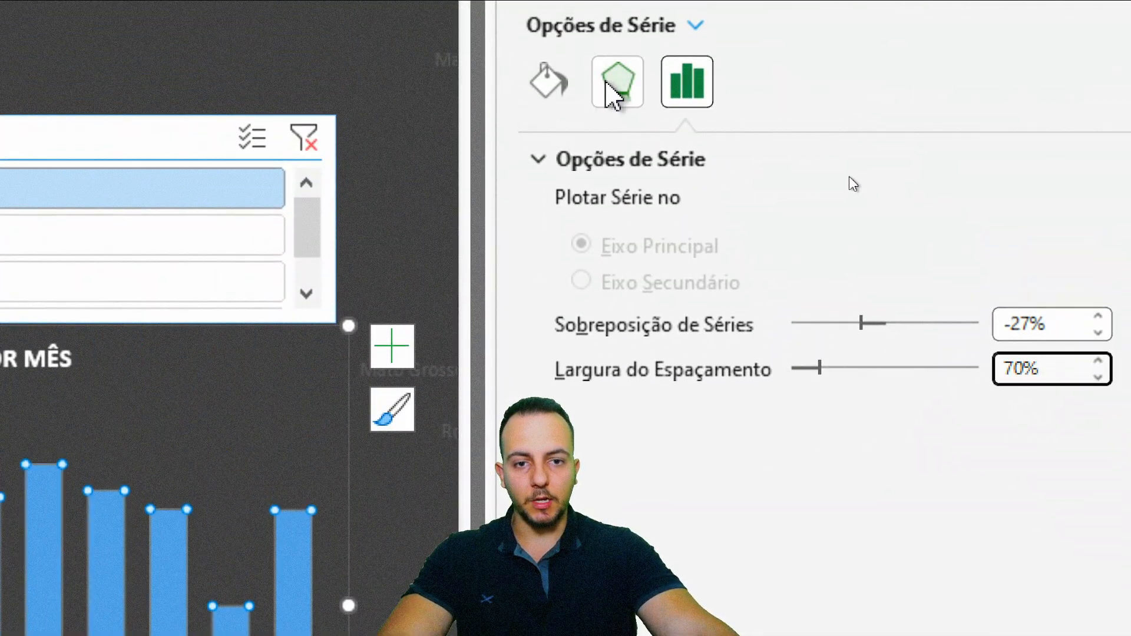
Give the monthly chart's columns a solid black border
left_click(551, 83)
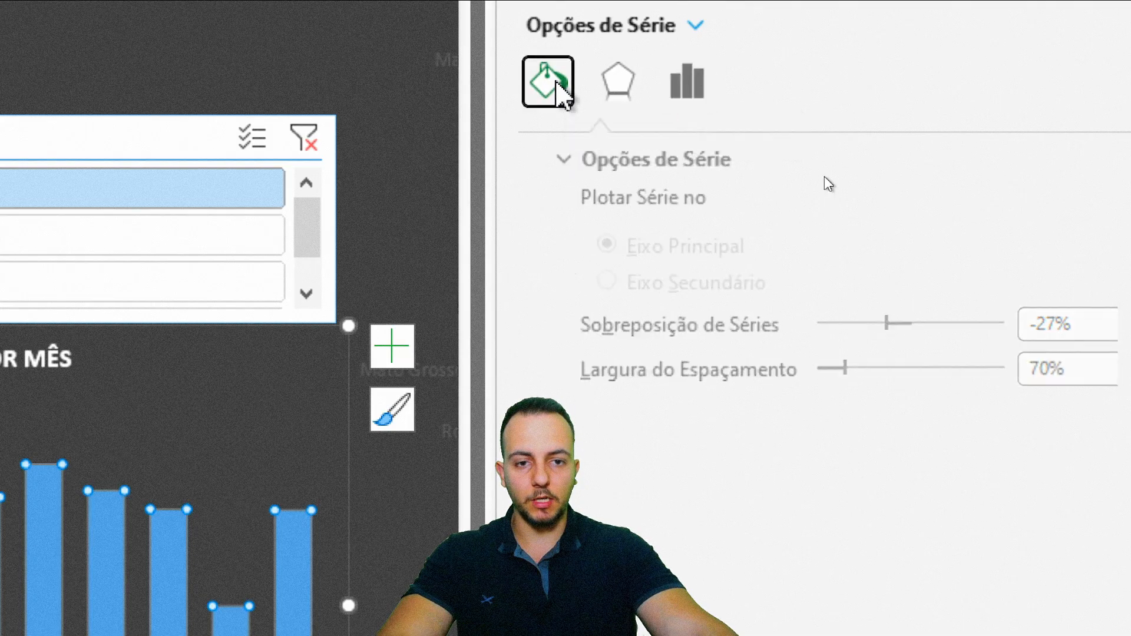
left_click(600, 205)
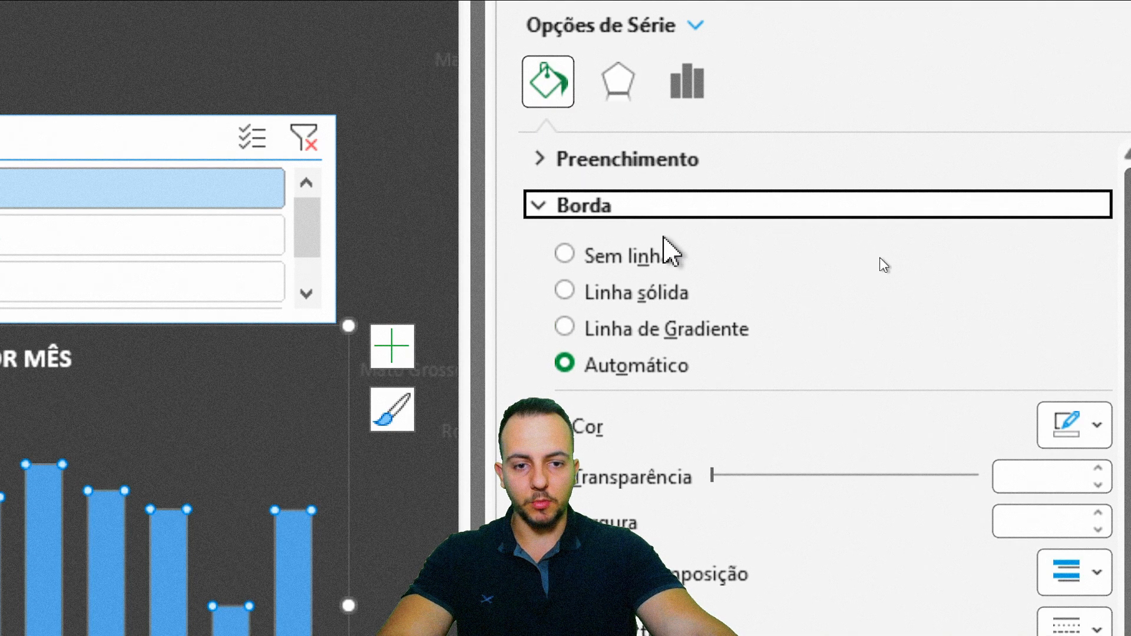
left_click(641, 293)
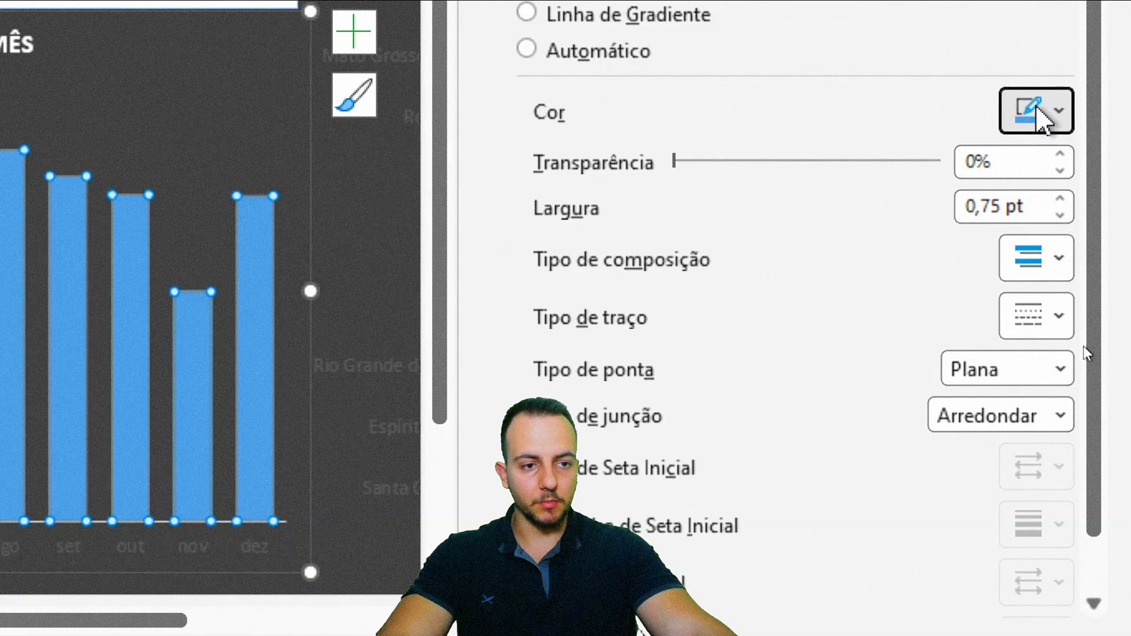
left_click(1078, 70)
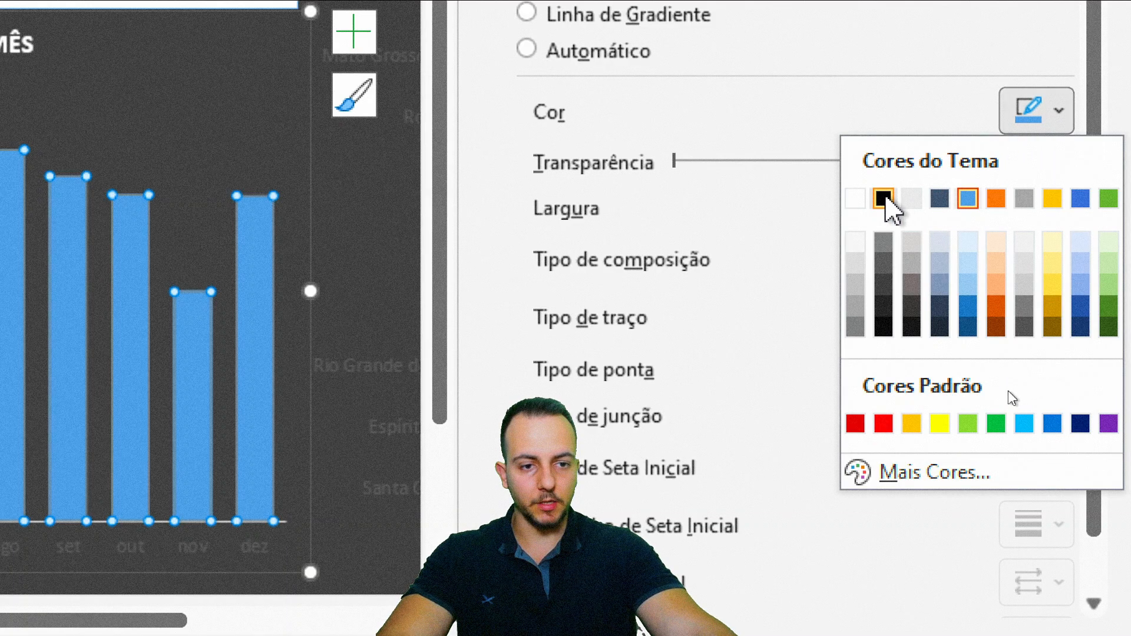
left_click(885, 198)
Fill the monthly chart's columns with a yellow preset gradient and deselect the chart
left_click(606, 79)
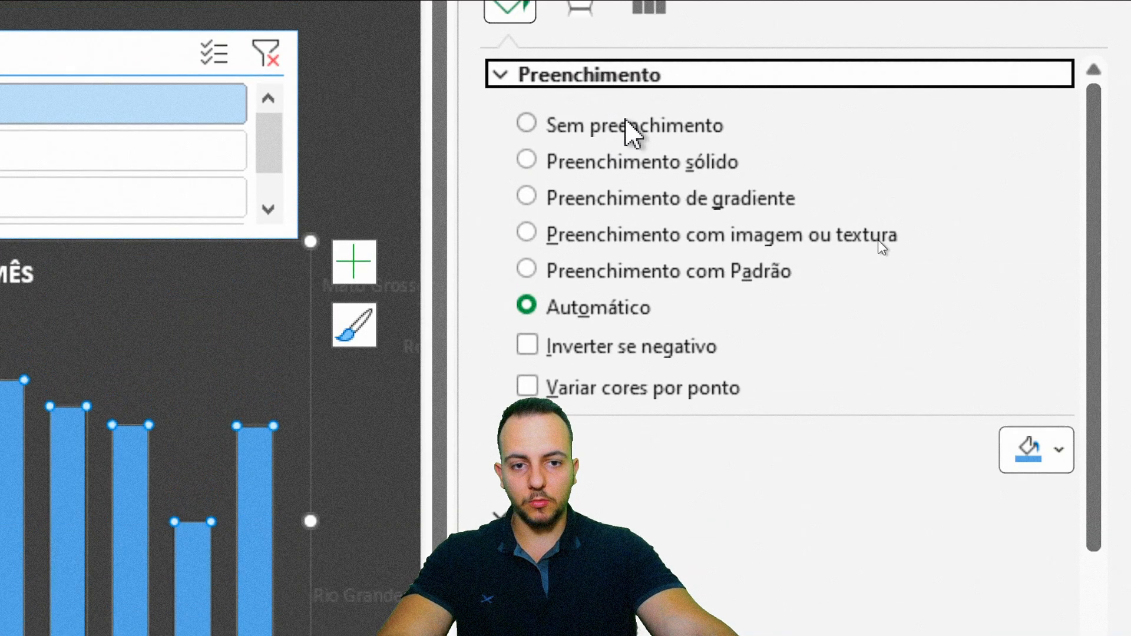
left_click(671, 200)
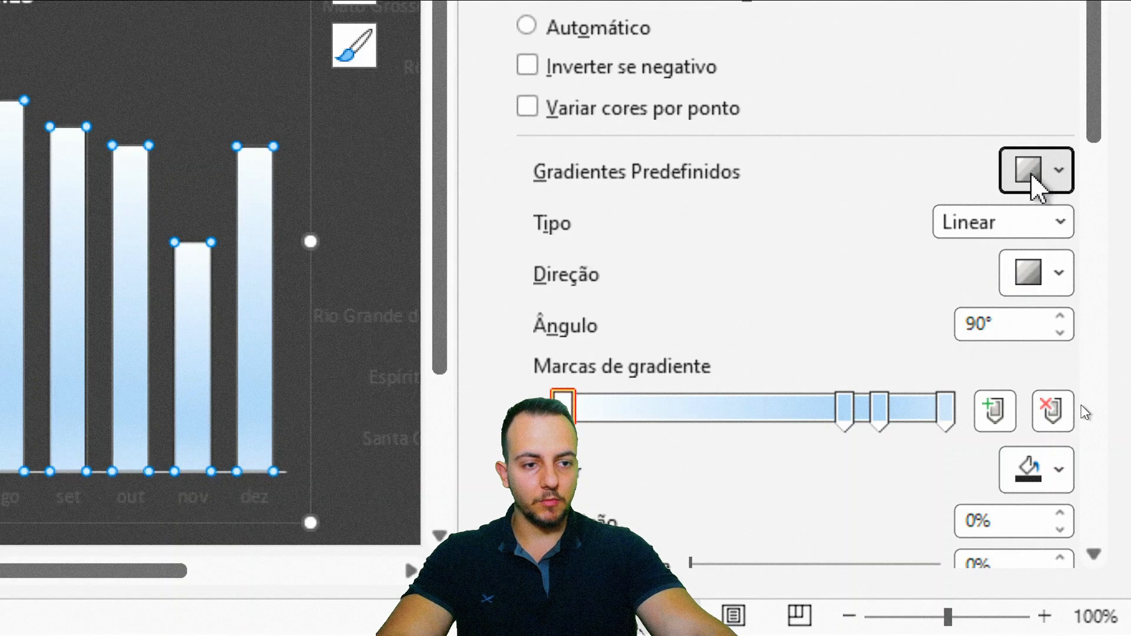
left_click(1035, 180)
left_click(951, 329)
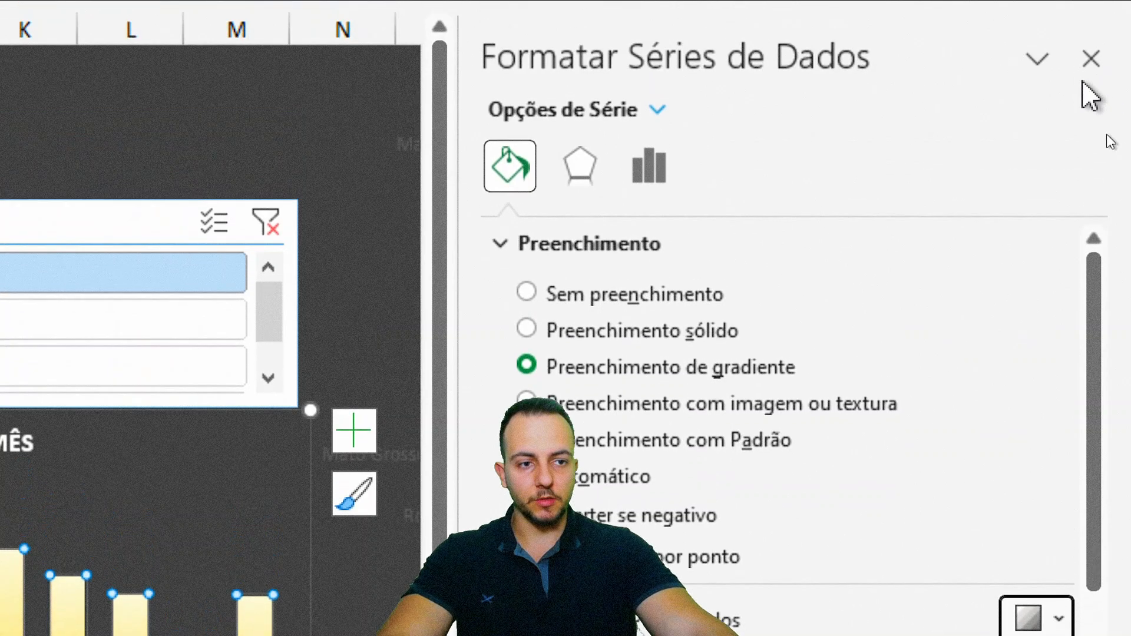
left_click(1091, 59)
left_click(1091, 58)
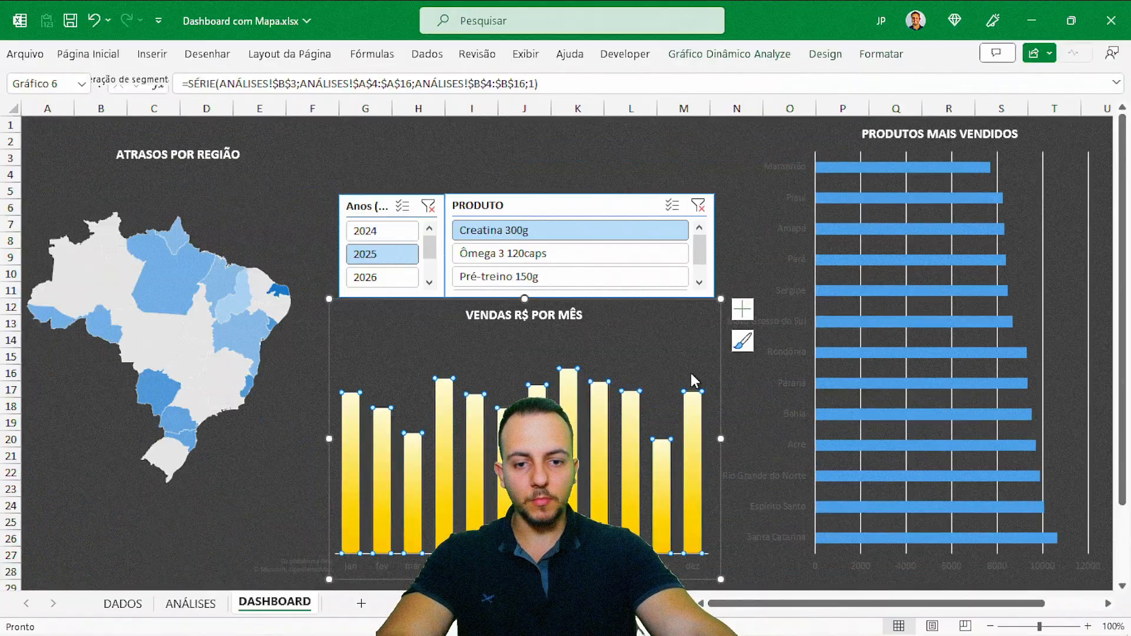
left_click(457, 465)
key("Escape")
key("Escape")
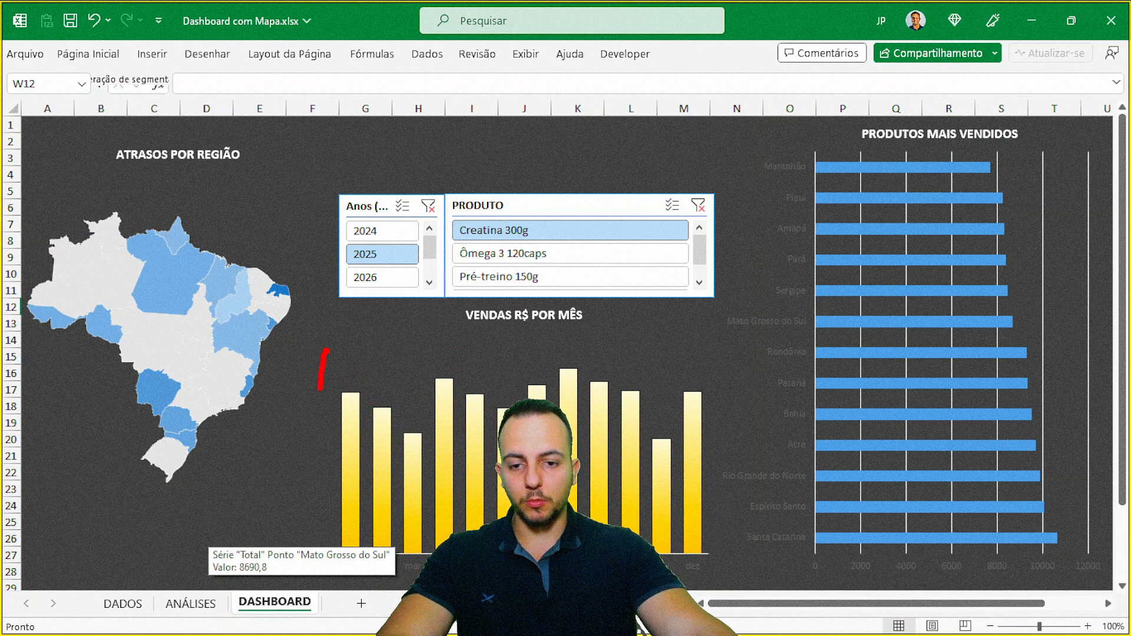
key("Escape")
Add outside-end data labels to the monthly sales column chart
left_click(532, 363)
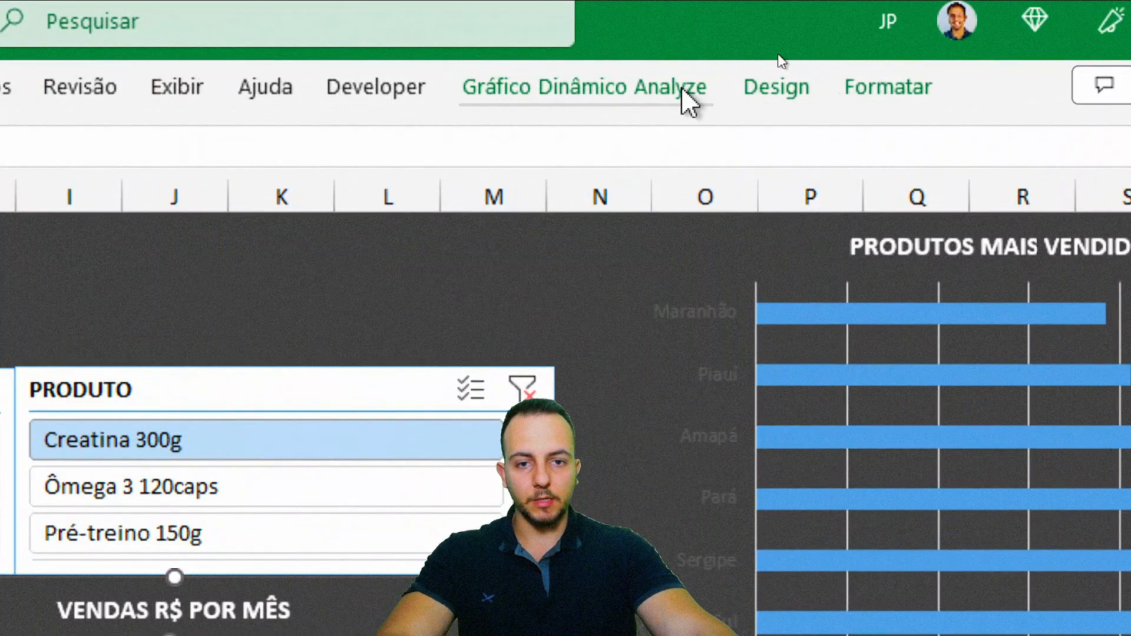
left_click(685, 97)
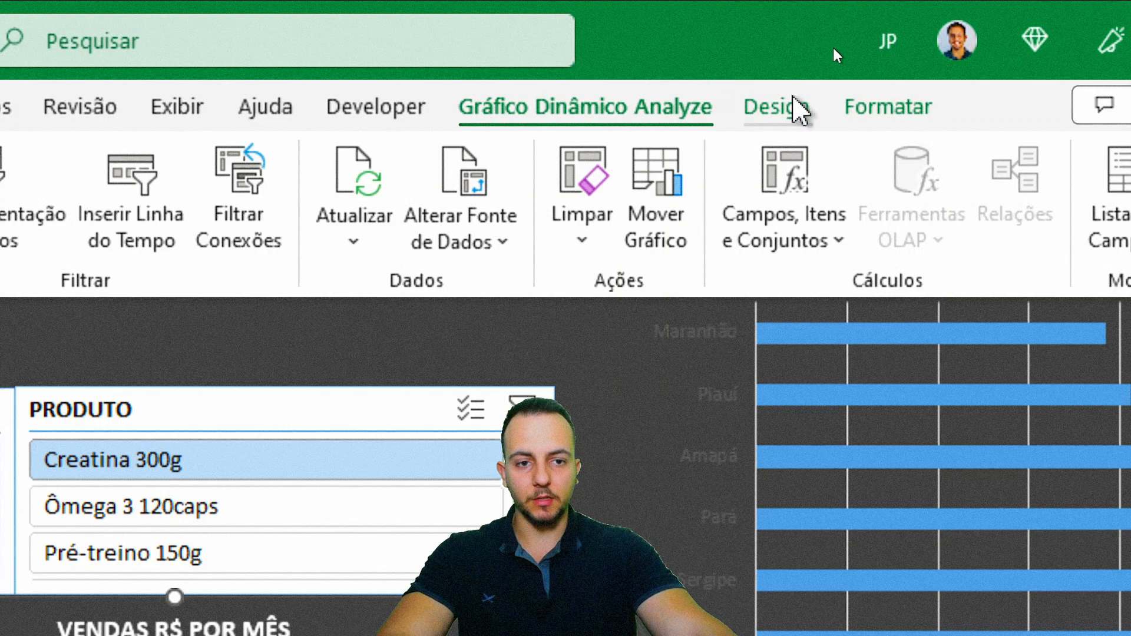
left_click(789, 105)
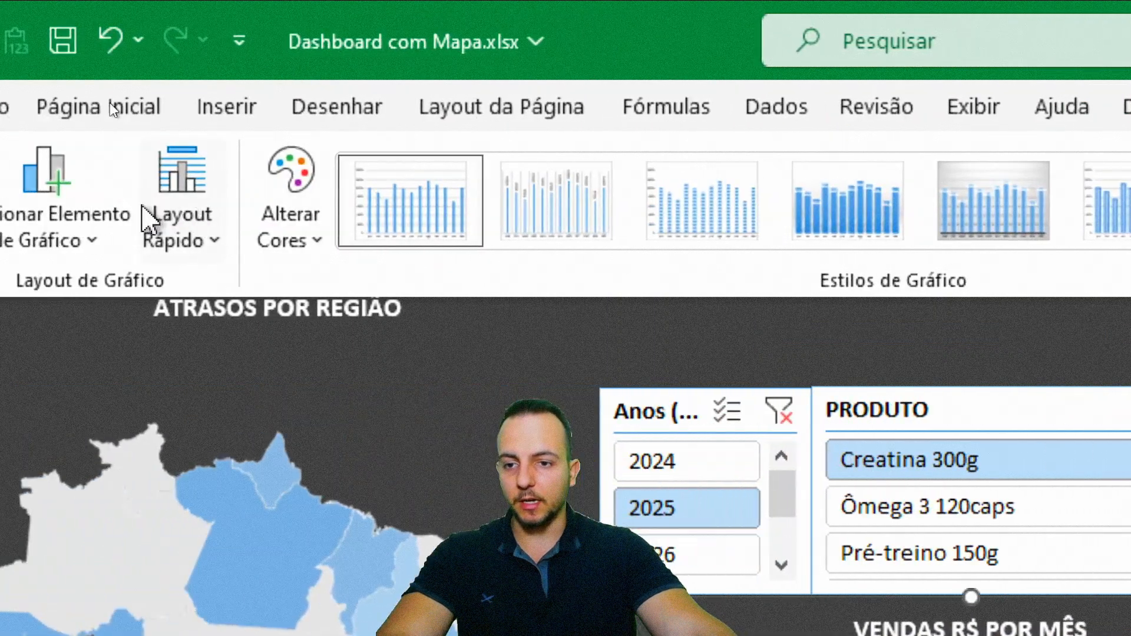
left_click(56, 242)
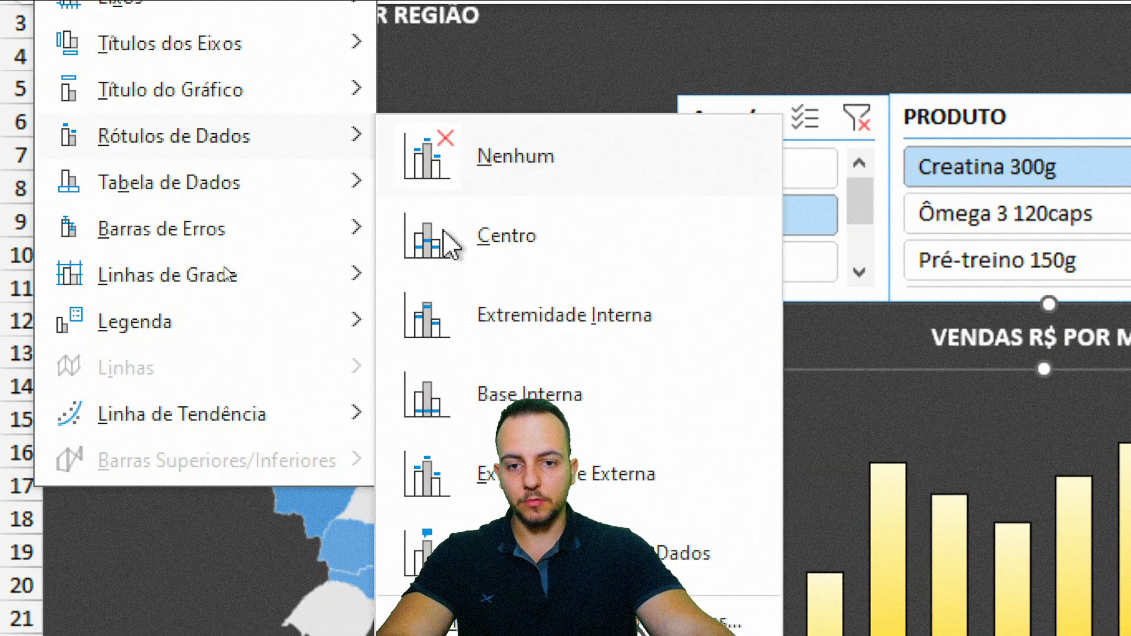
left_click(530, 471)
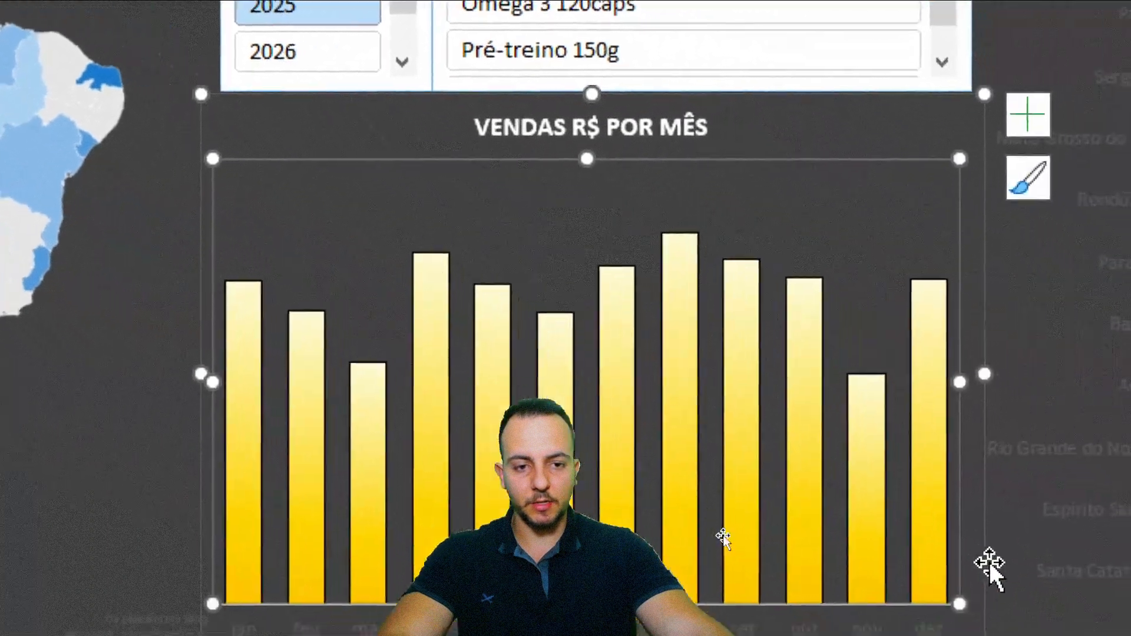
key("ctrl+2")
mouse_move(302, 210)
left_mouse_down()
mouse_move(248, 258)
mouse_move(297, 215)
mouse_move(342, 229)
left_mouse_up()
key("Escape")
Make all text in the monthly chart white and bold, and deselect the chart
left_click(270, 70)
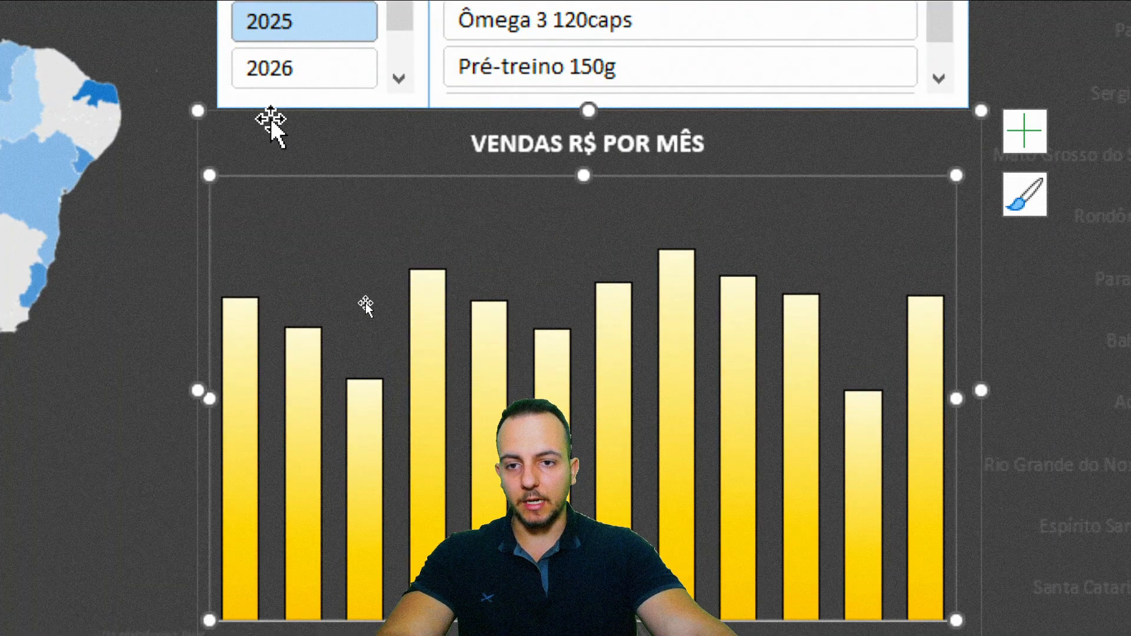
left_click(239, 83)
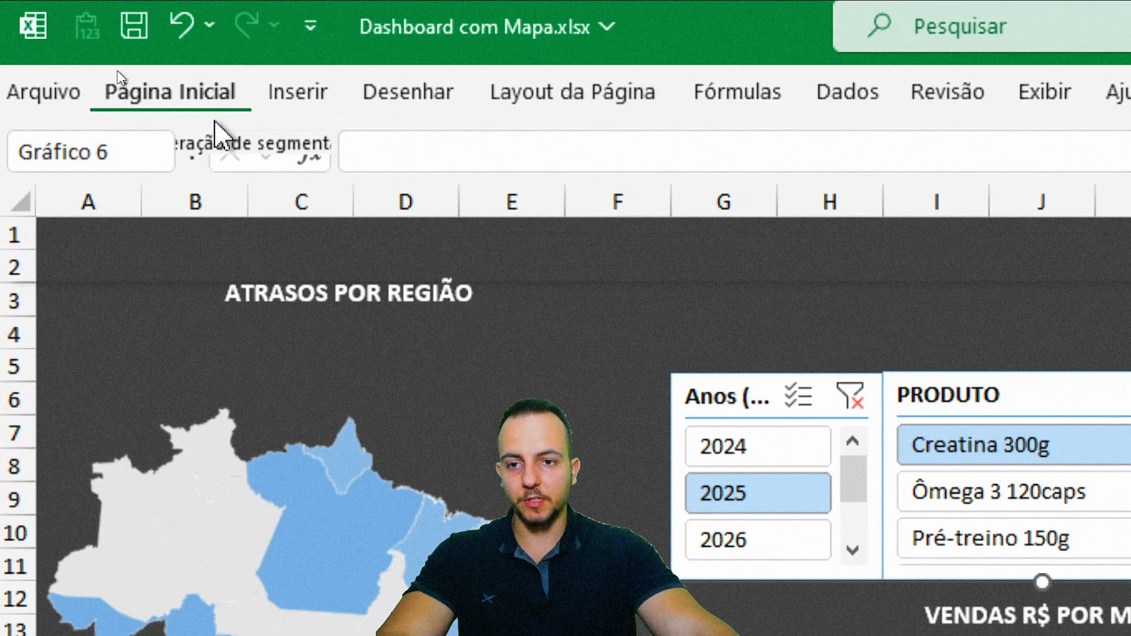
left_click(170, 91)
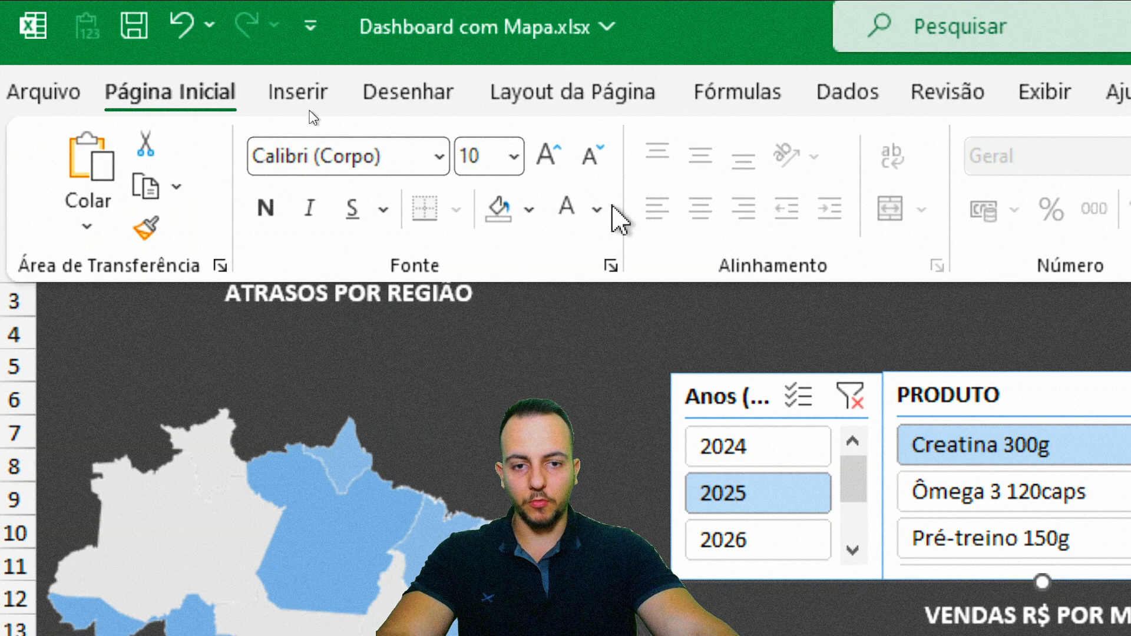
left_click(597, 210)
left_click(568, 344)
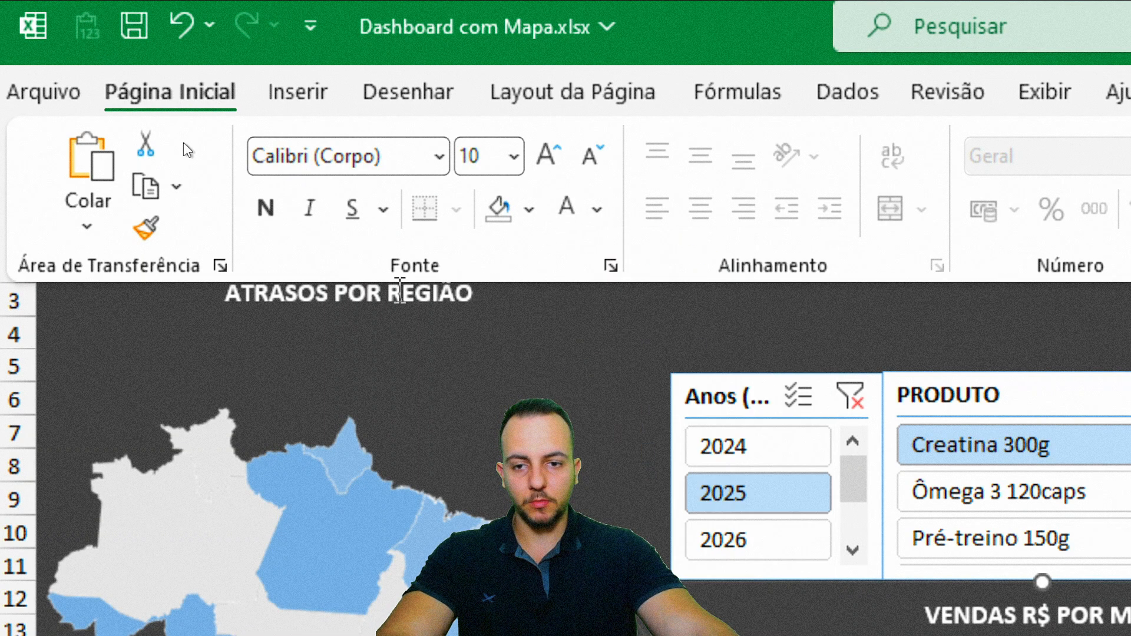
left_click(265, 215)
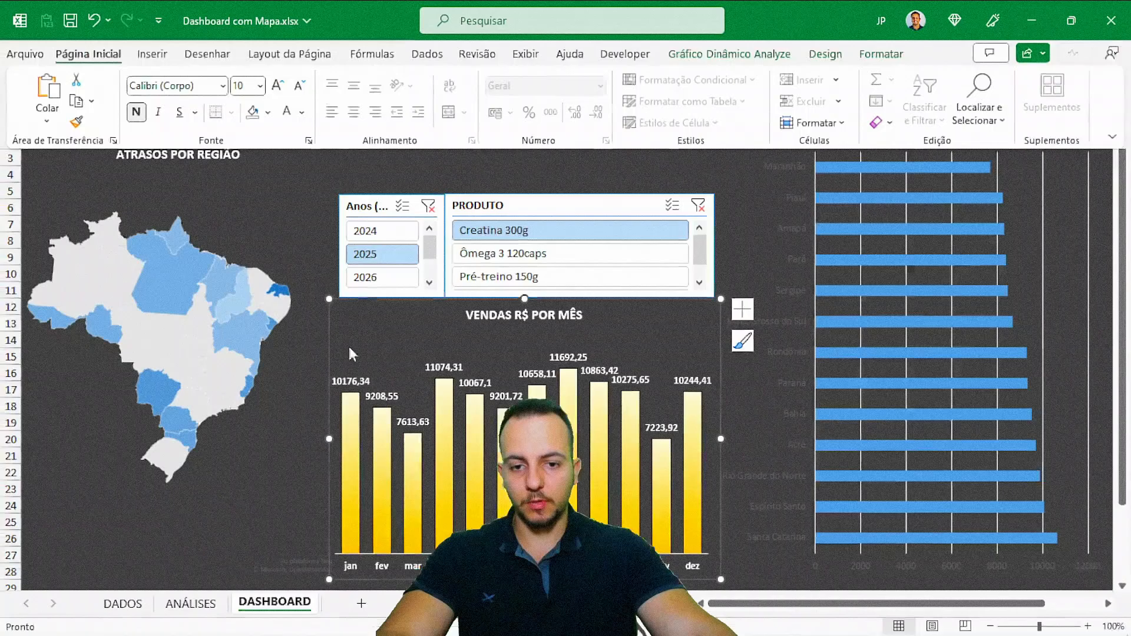
key("Escape")
key("Escape")
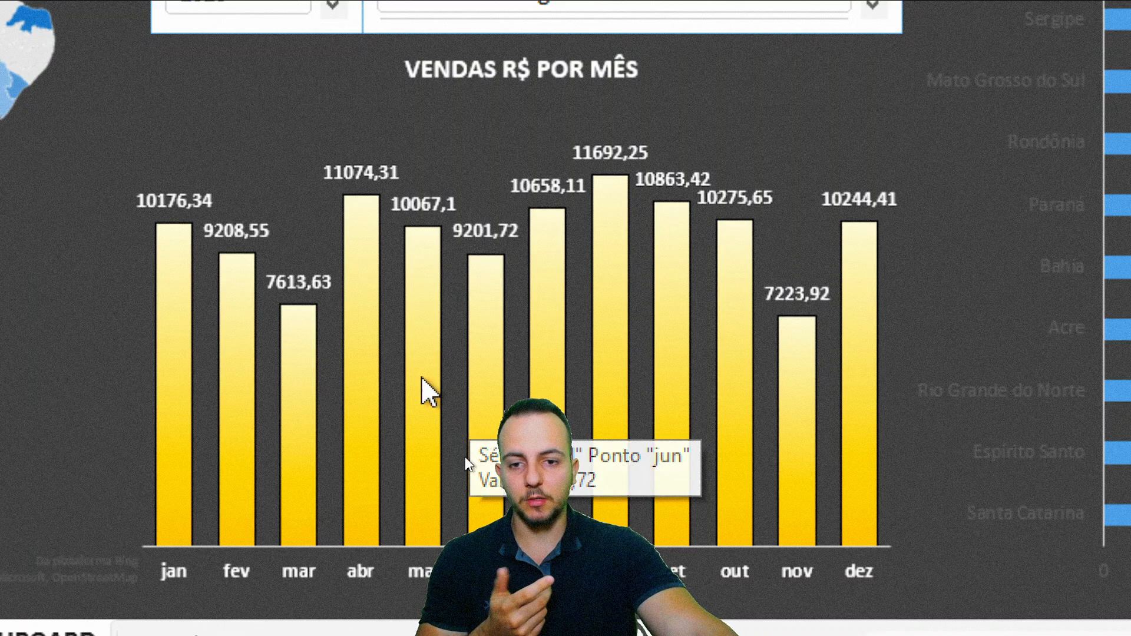
Open the formatting options of the monthly chart's data labels and turn off their leader lines
left_click(416, 217)
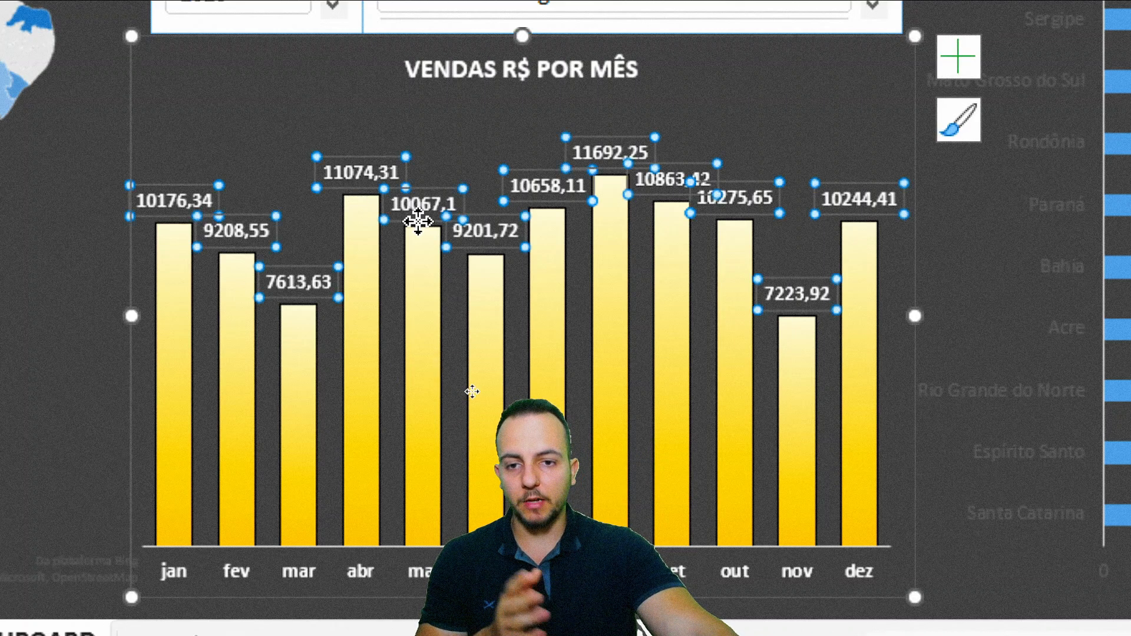
left_click(458, 347)
left_click(361, 174)
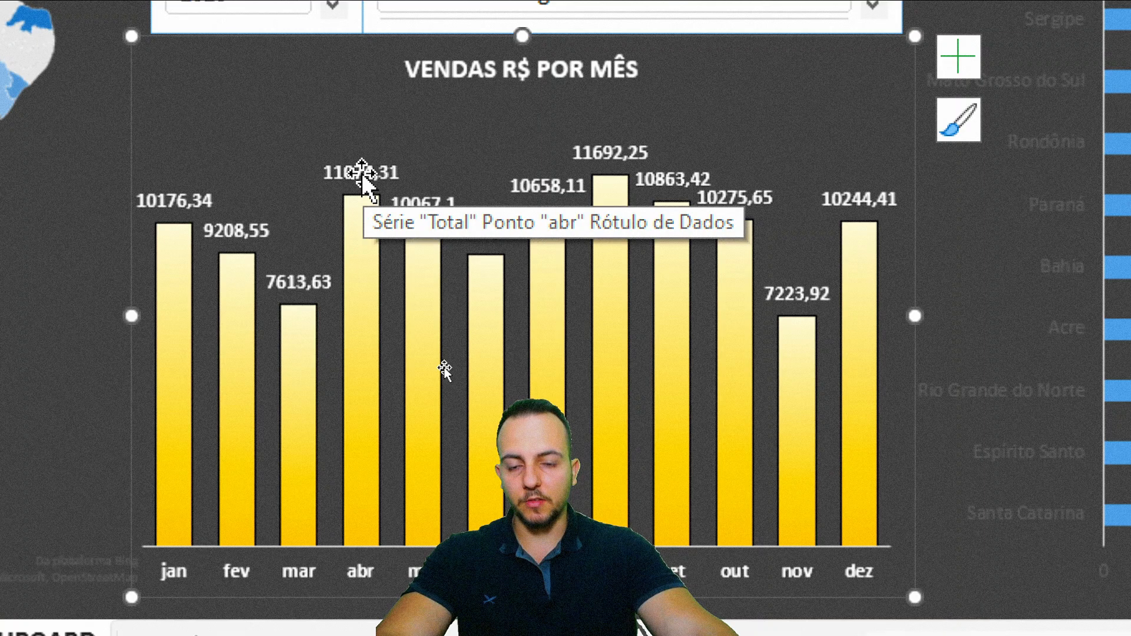
double_click(362, 174)
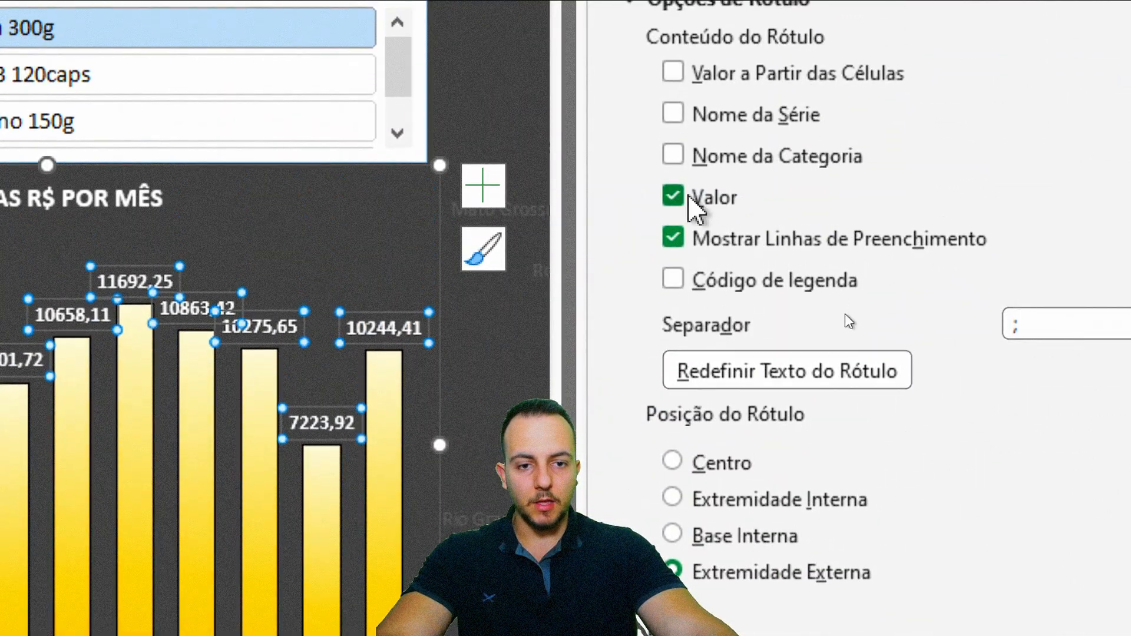
left_click(705, 239)
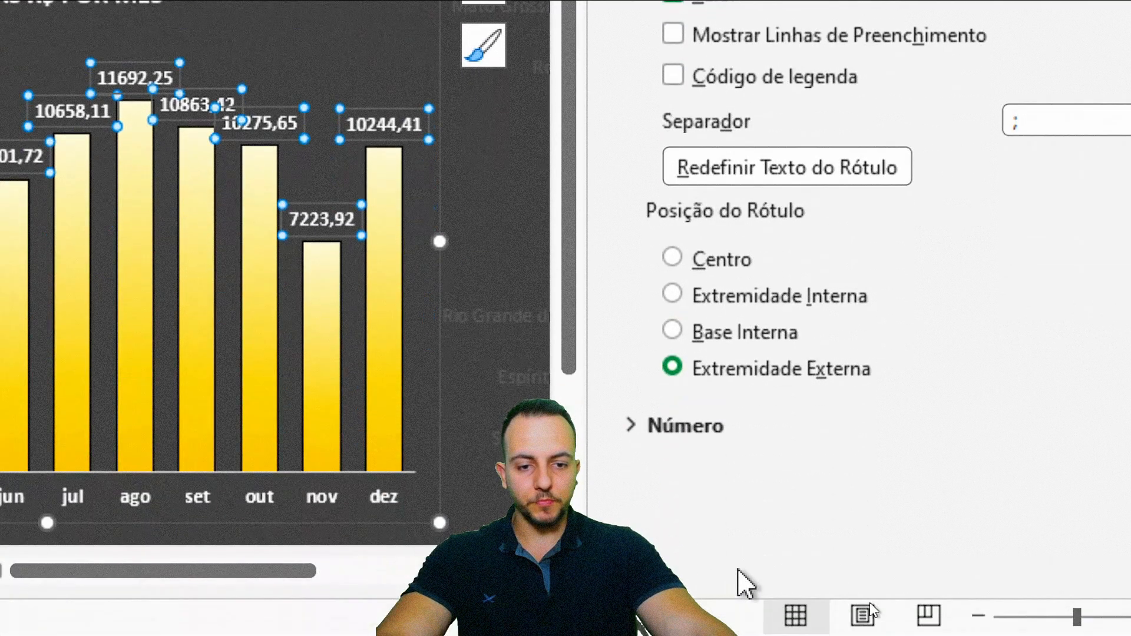
Format the monthly chart's data labels as R$ currency with 0 decimal places and close the formatting options
left_click(720, 434)
scroll(902, 356, "down", 2)
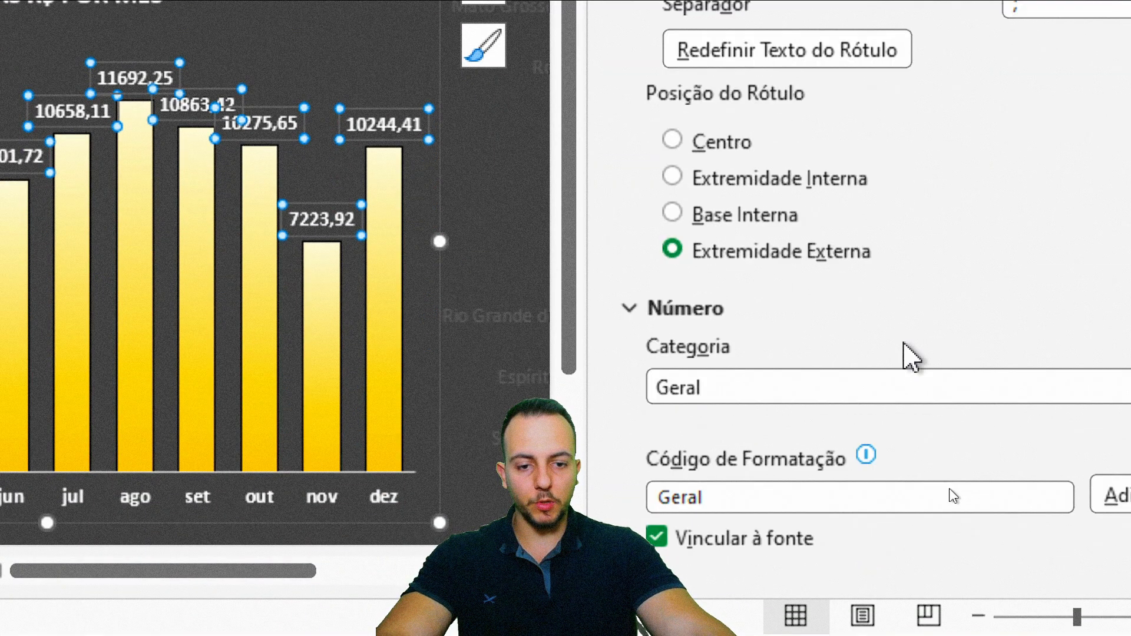
left_click(831, 394)
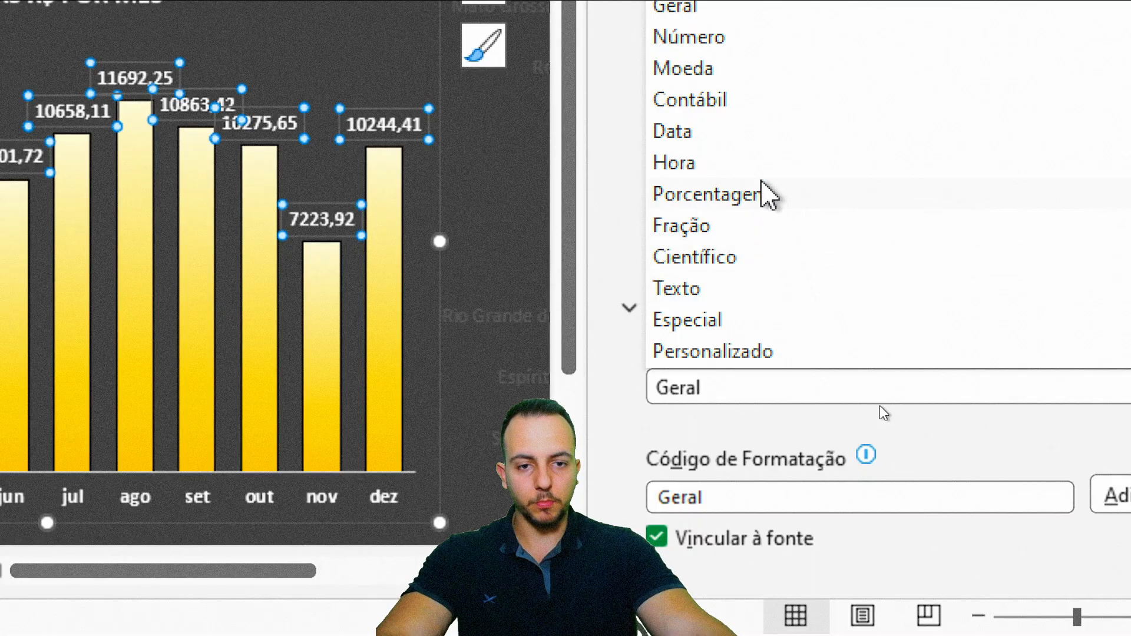
left_click(760, 73)
scroll(884, 330, "down", 3)
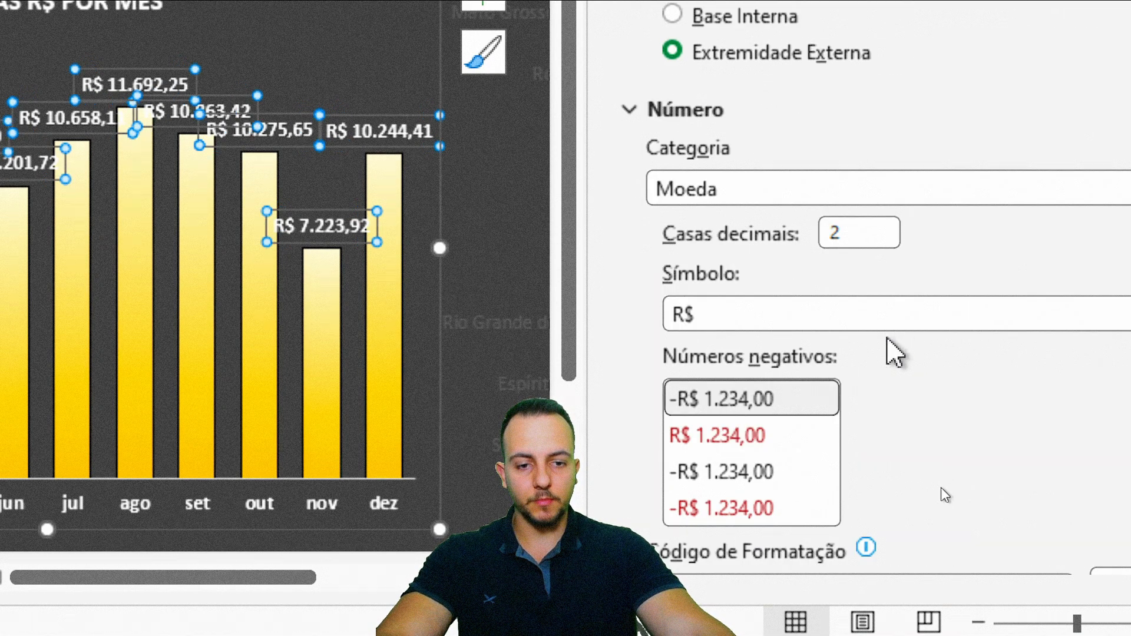
type("0")
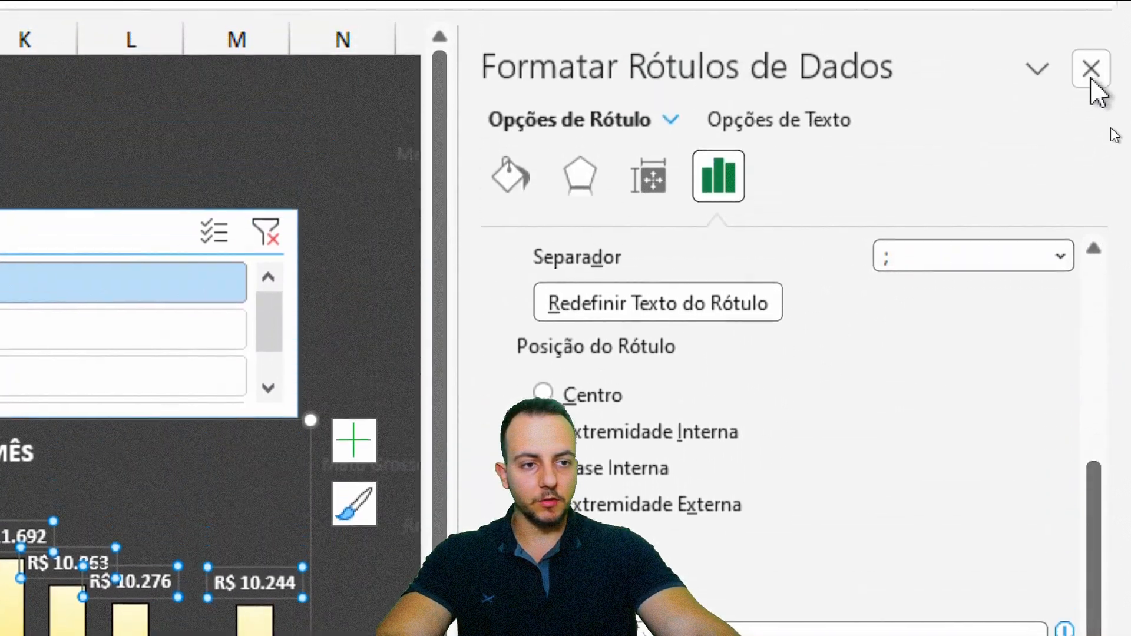
left_click(1091, 69)
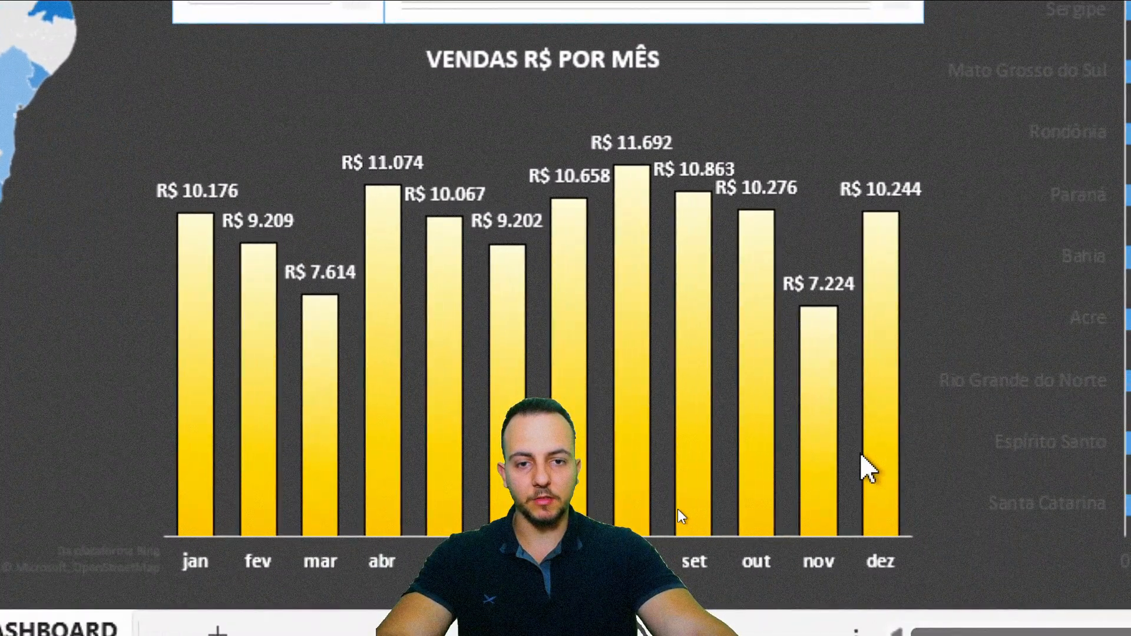
Extend the monthly chart's plot area slightly upwards towards the title and deselect the chart
left_click(500, 152)
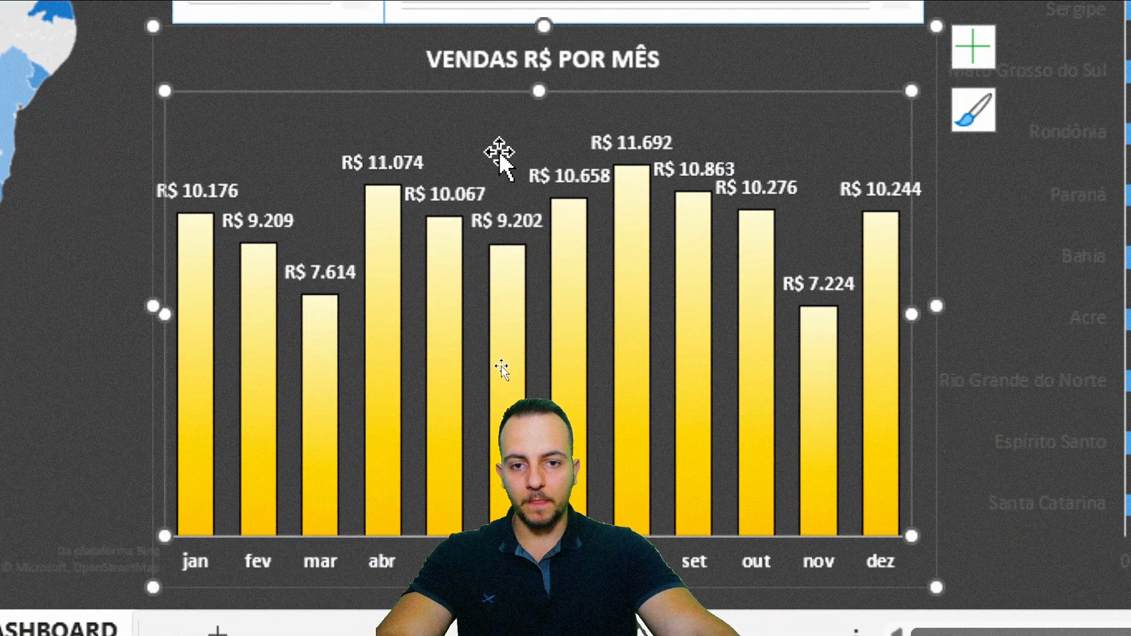
left_click_drag(538, 91, 557, 77)
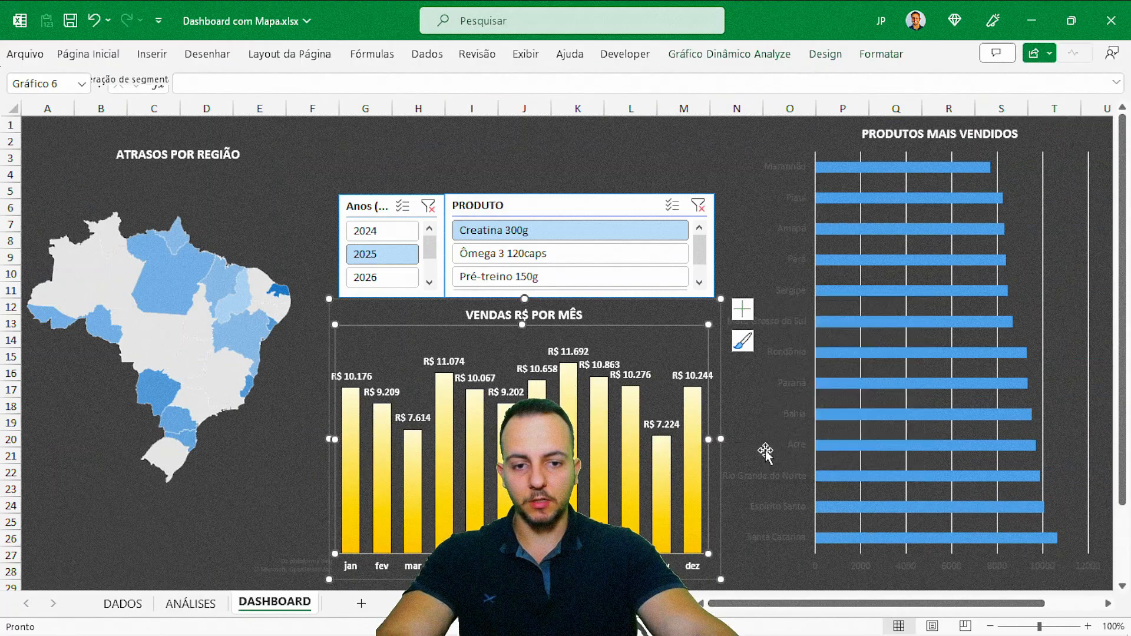
key("Escape")
key("Escape")
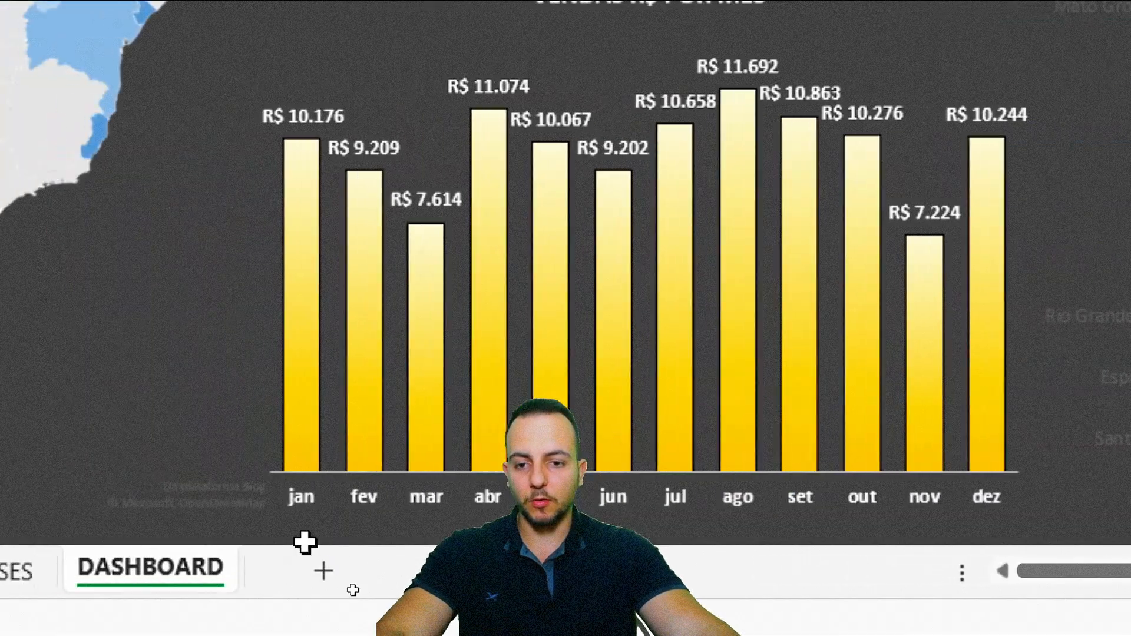
key("ctrl+2")
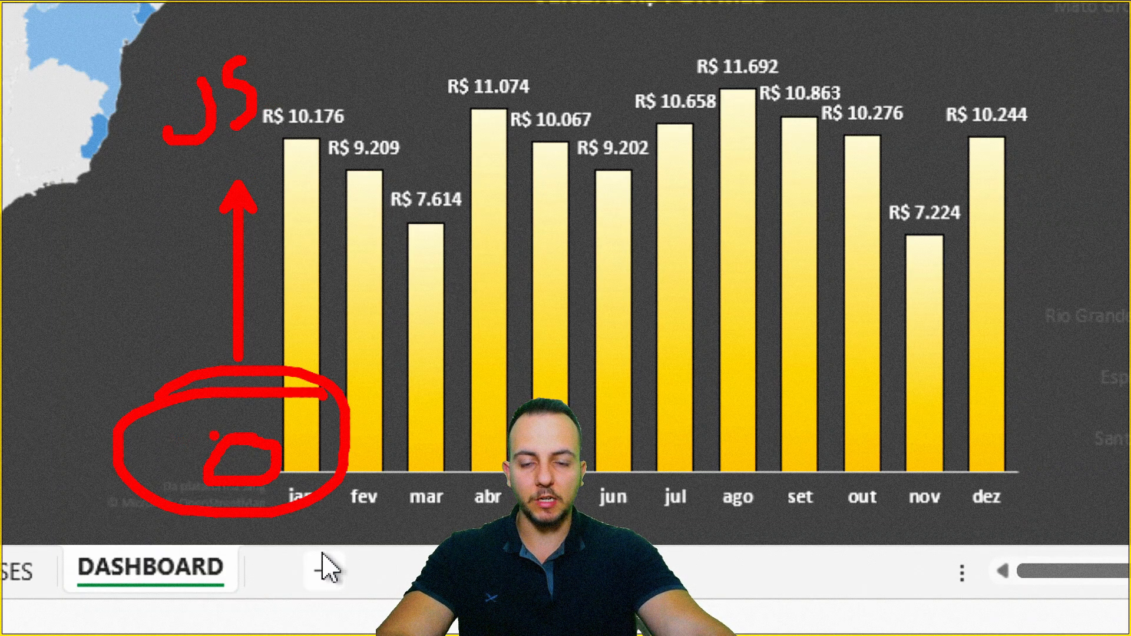
key("ctrl+z")
mouse_move(283, 301)
left_mouse_down()
mouse_move(485, 371)
mouse_move(1015, 459)
mouse_move(1022, 474)
left_mouse_up()
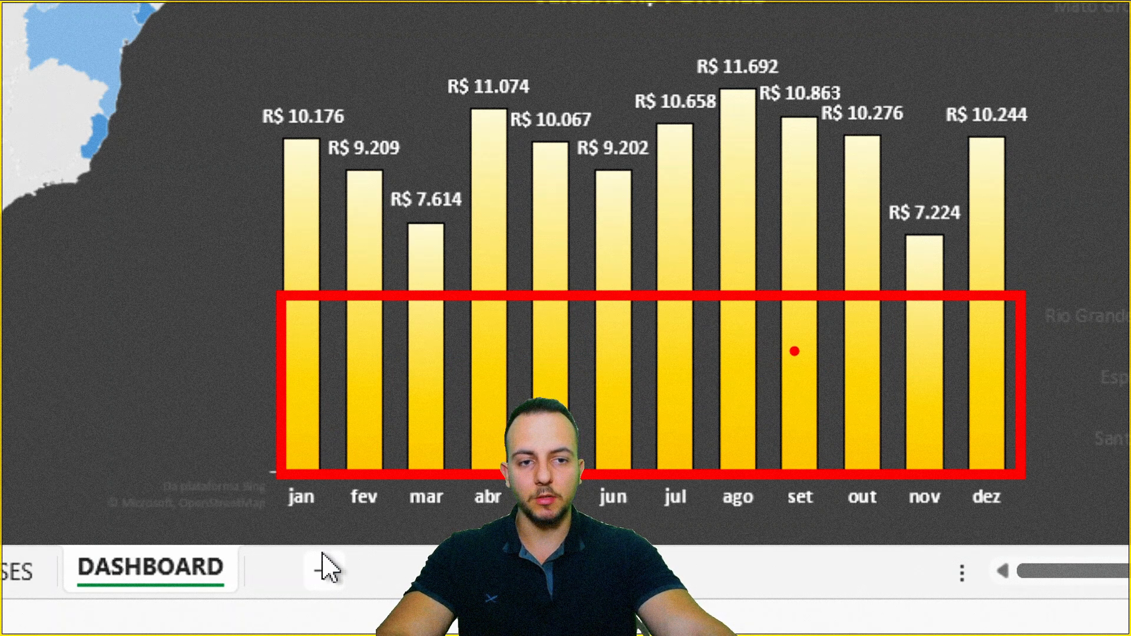
mouse_move(677, 299)
left_mouse_down()
mouse_move(386, 411)
mouse_move(869, 331)
left_mouse_up()
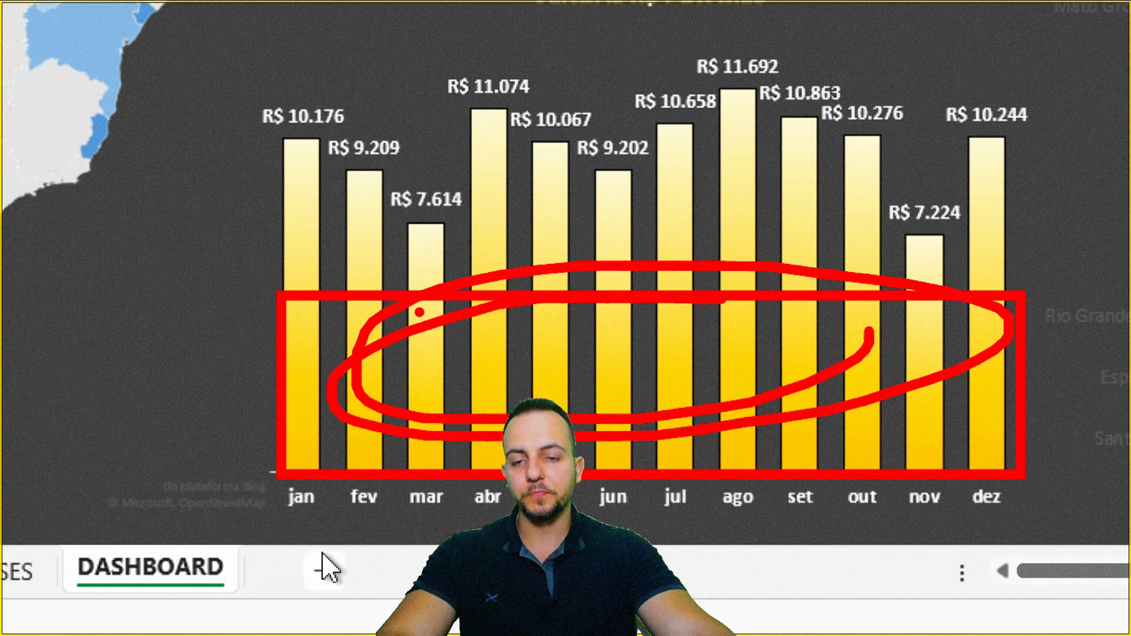
key("Escape")
Add the primary vertical axis back to the monthly sales chart
left_click(409, 110)
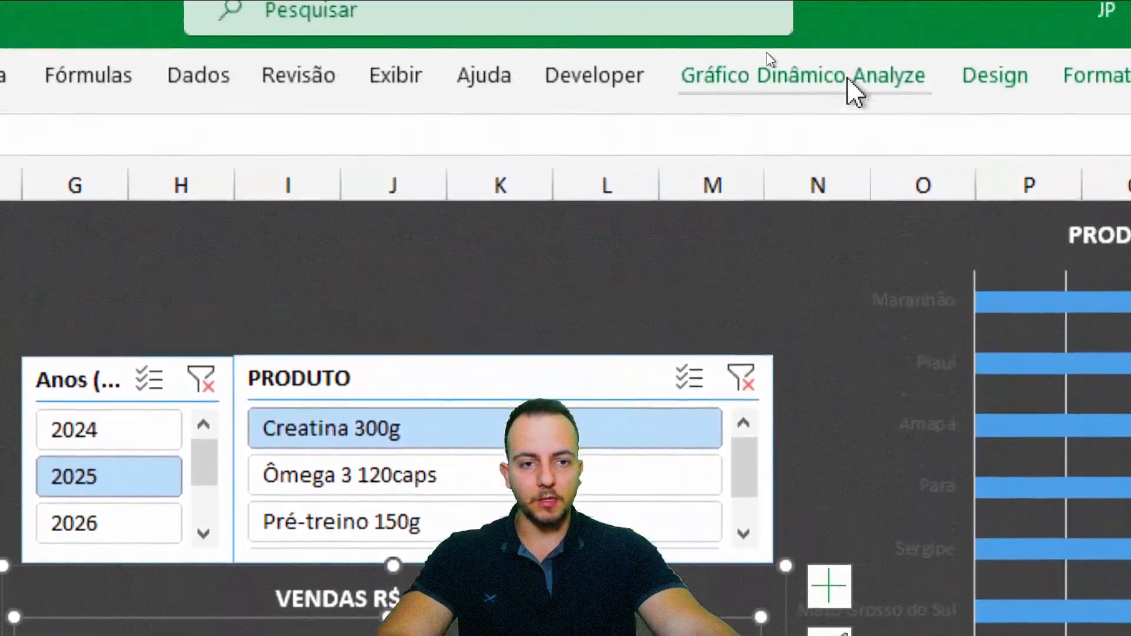
left_click(1016, 82)
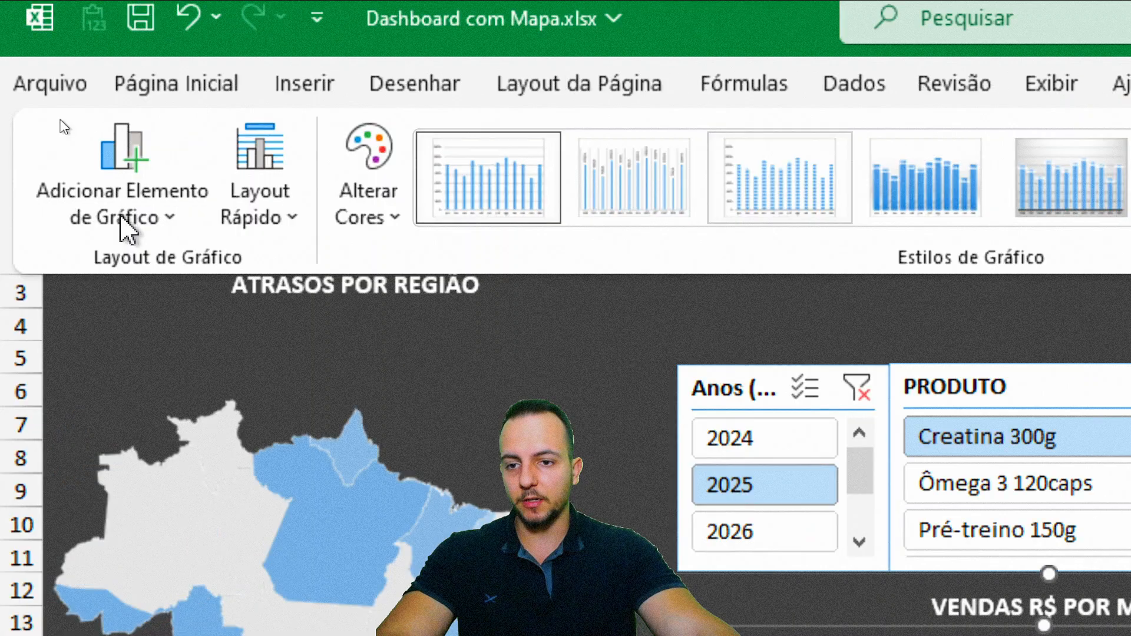
left_click(127, 230)
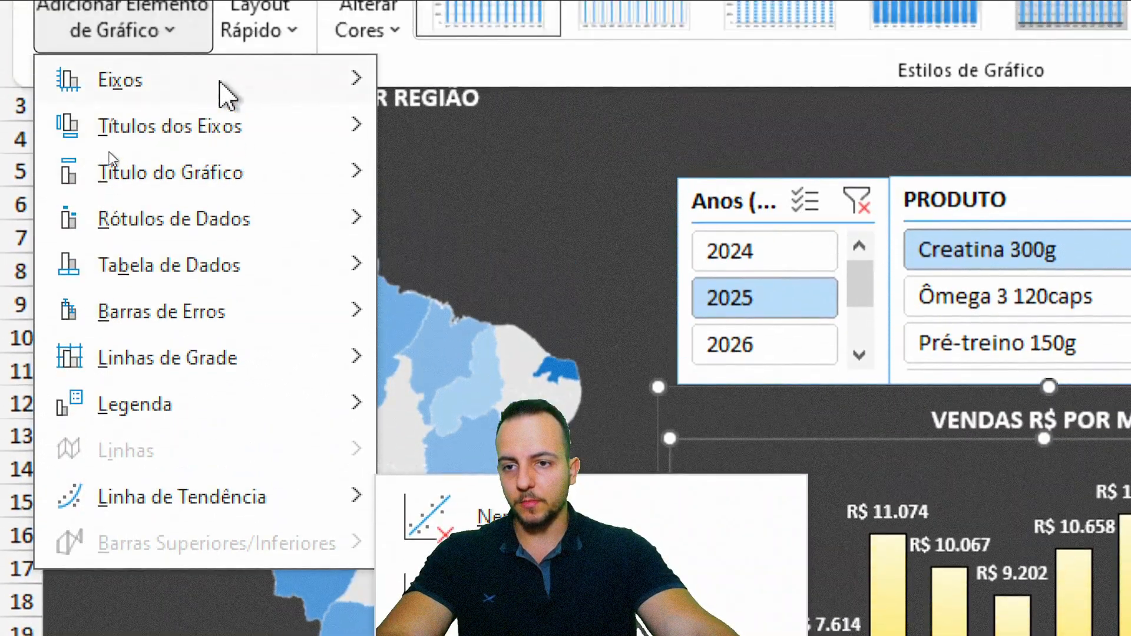
mouse_move(232, 30)
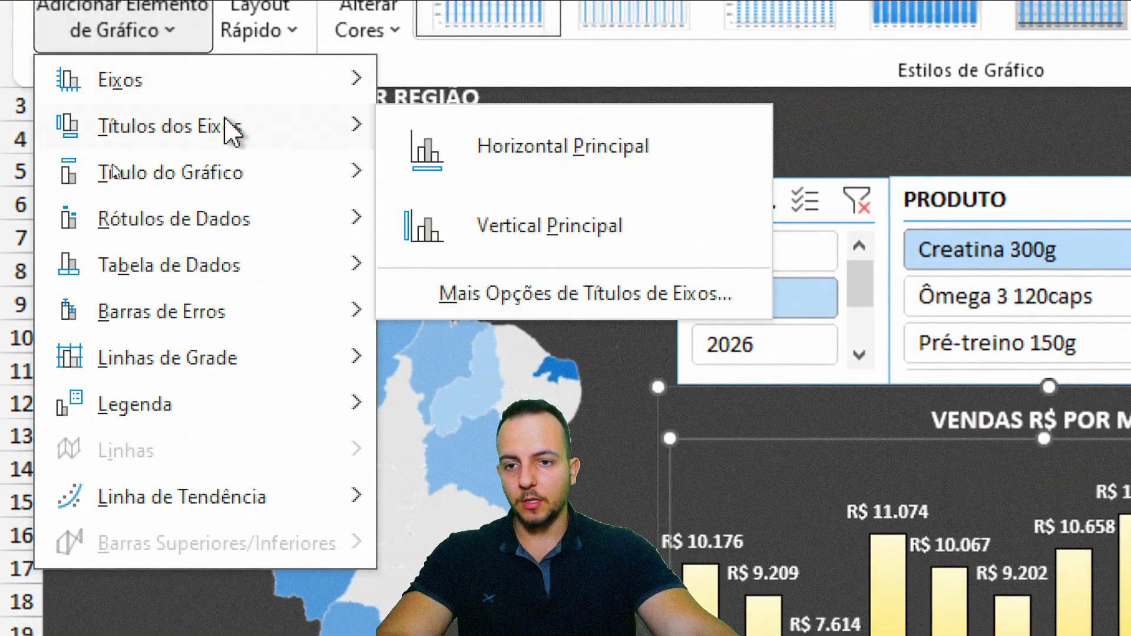
mouse_move(238, 91)
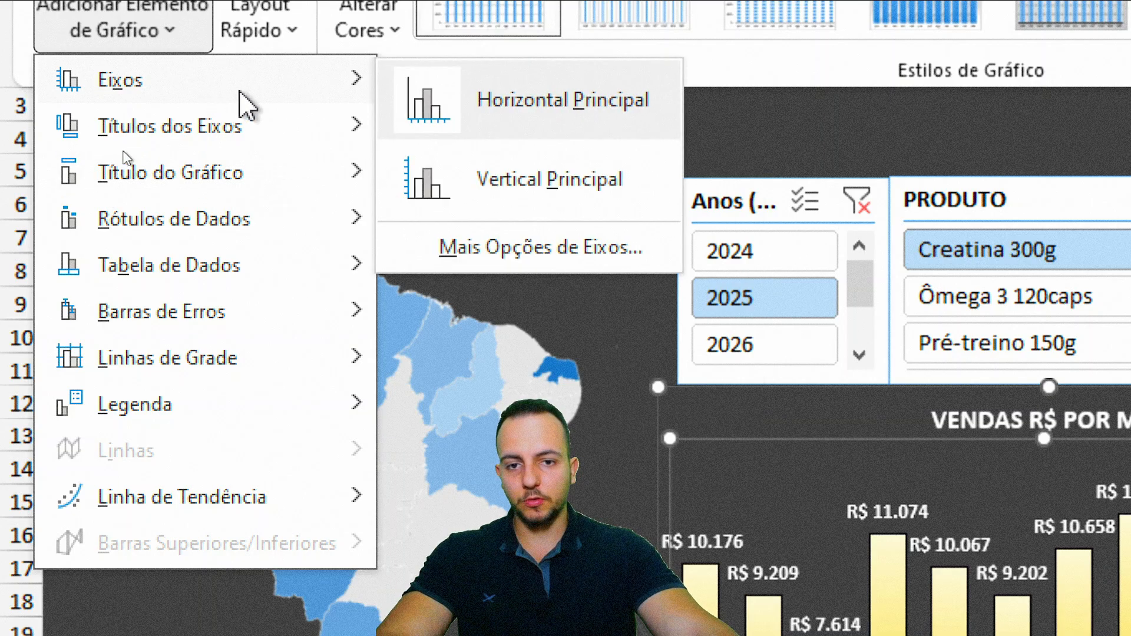
left_click(450, 180)
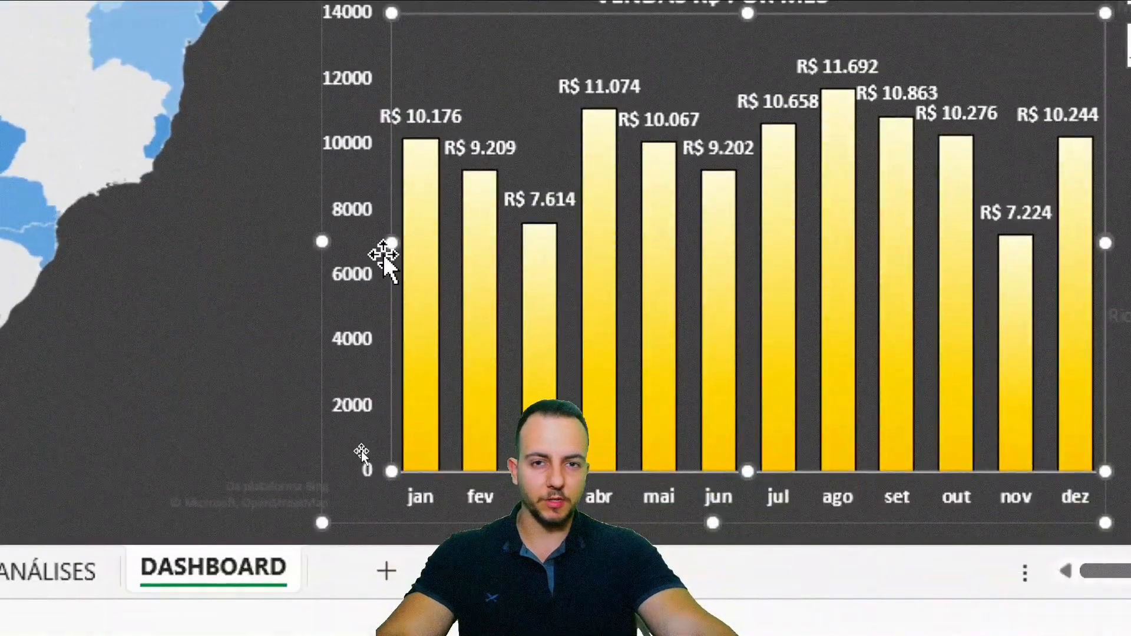
Set the minimum bound of the monthly sales chart's vertical axis to 5000 and close the axis formatting options
left_click(352, 217)
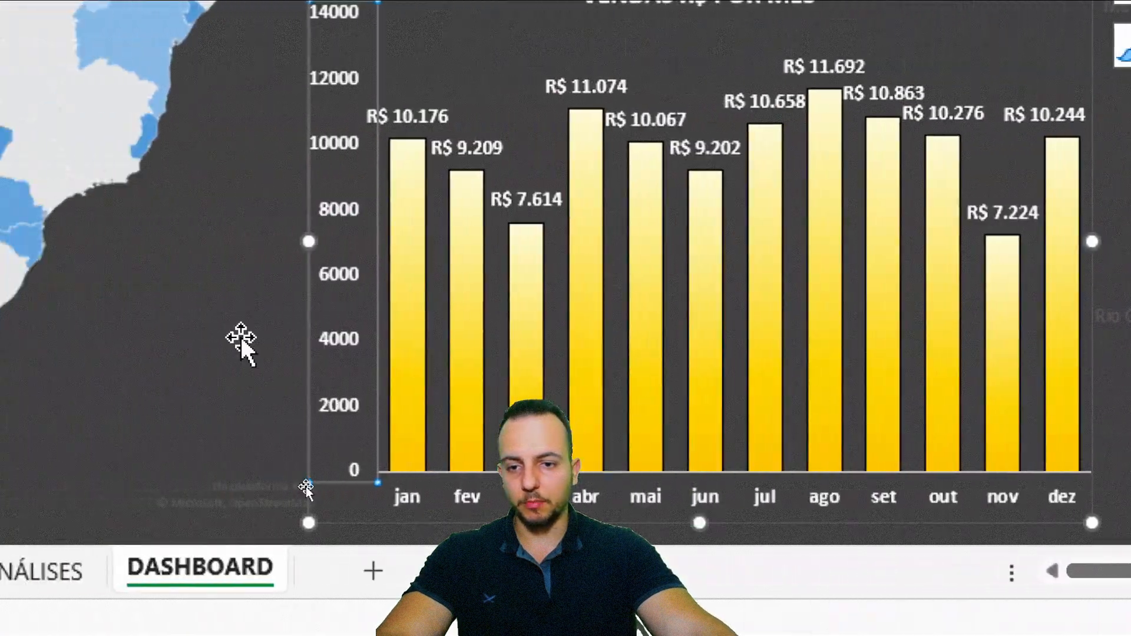
left_click(241, 343)
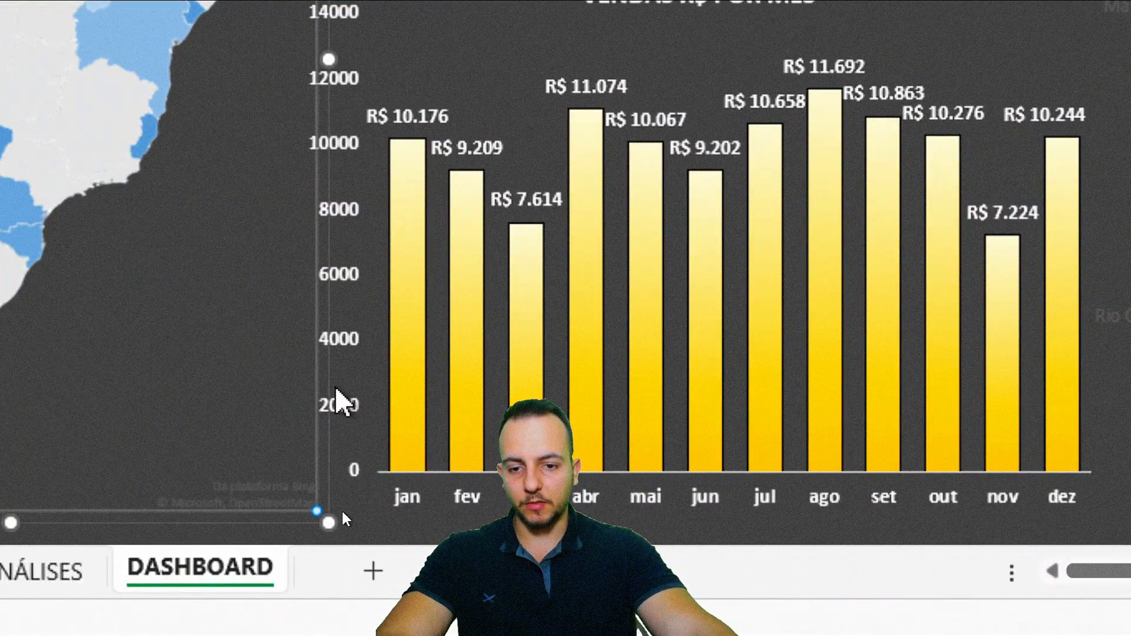
double_click(346, 277)
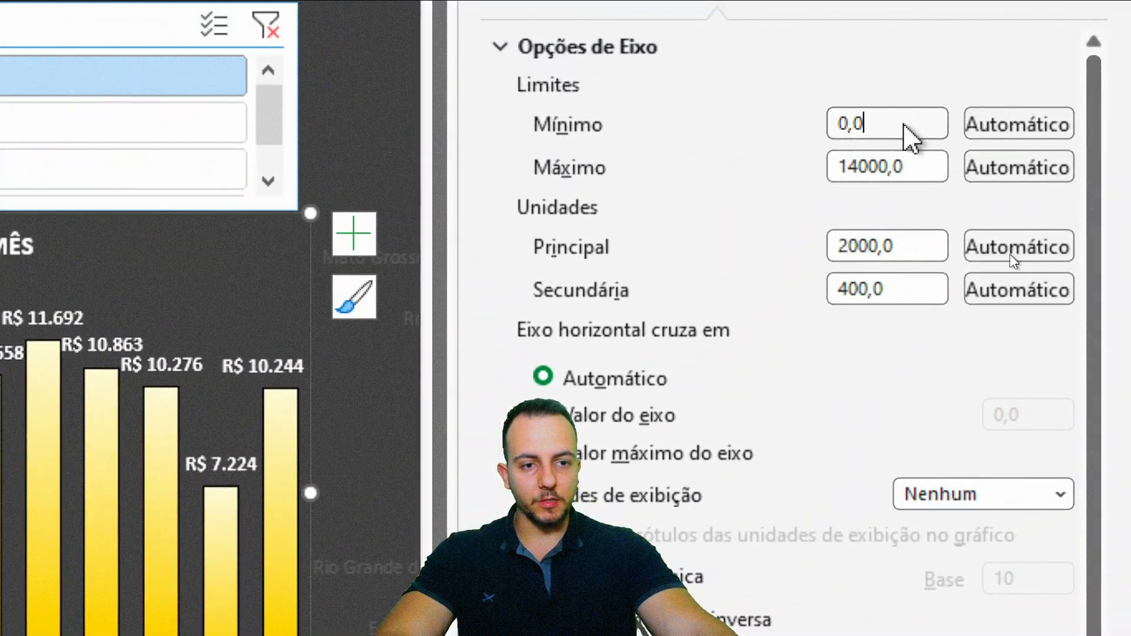
left_click_drag(903, 123, 846, 131)
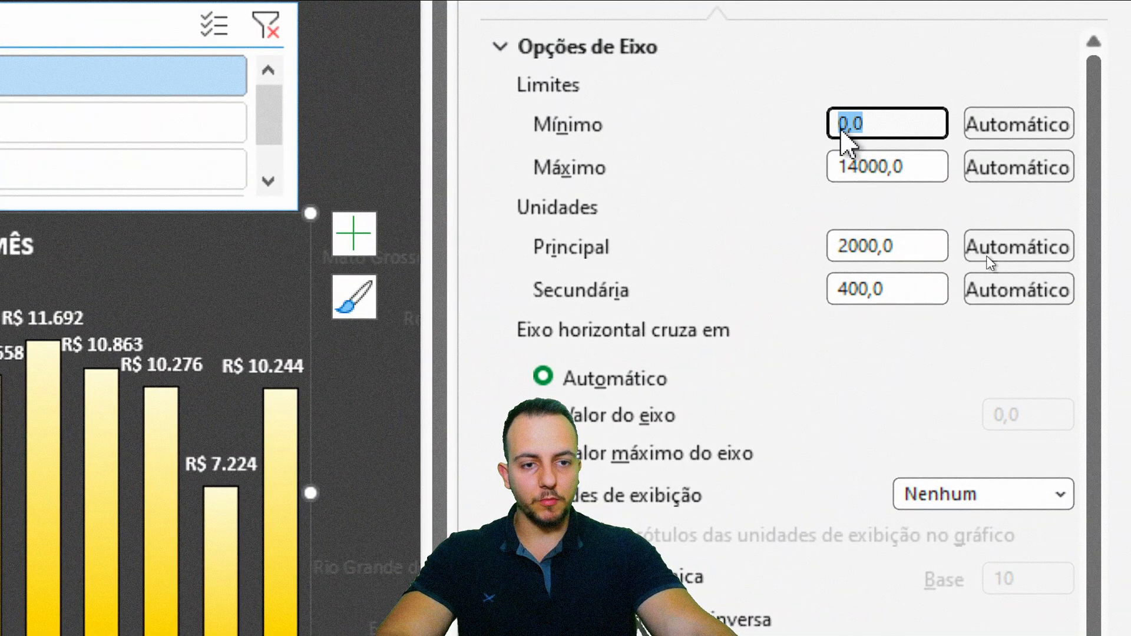
type("5000")
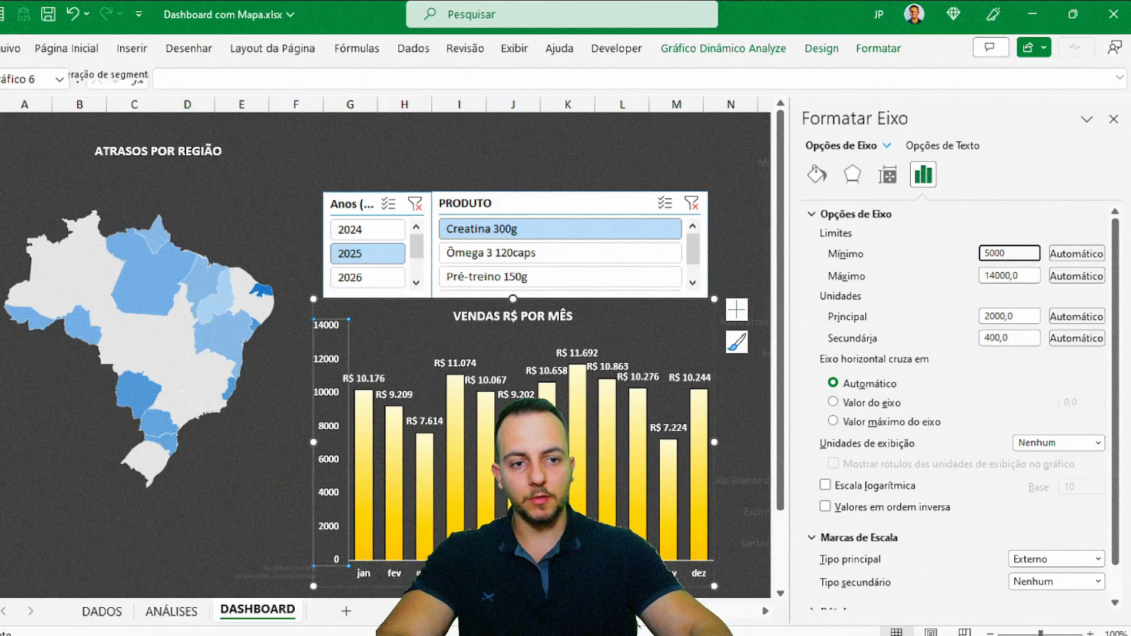
key("Return")
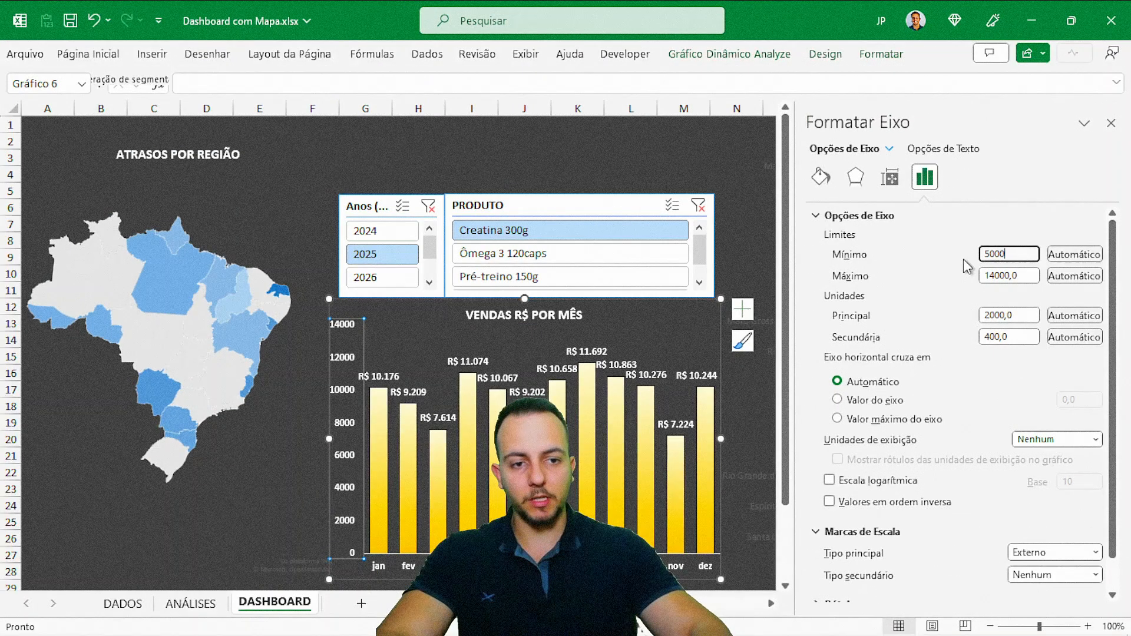
left_click(1111, 122)
key("Escape")
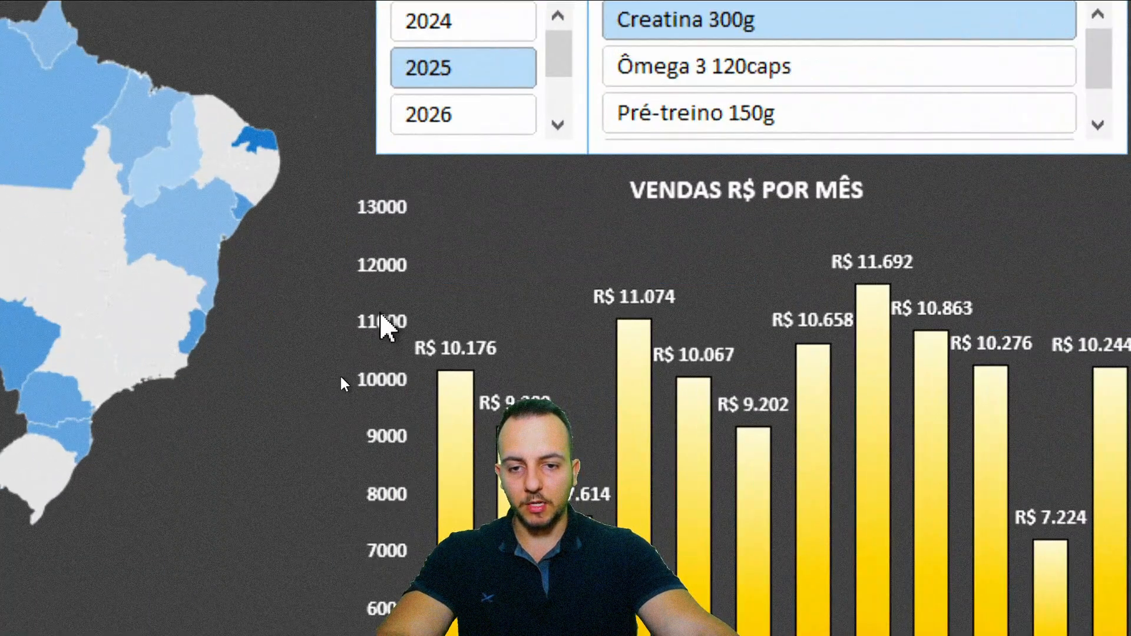
Delete the vertical axis from the monthly sales chart and deselect the chart
left_click(325, 411)
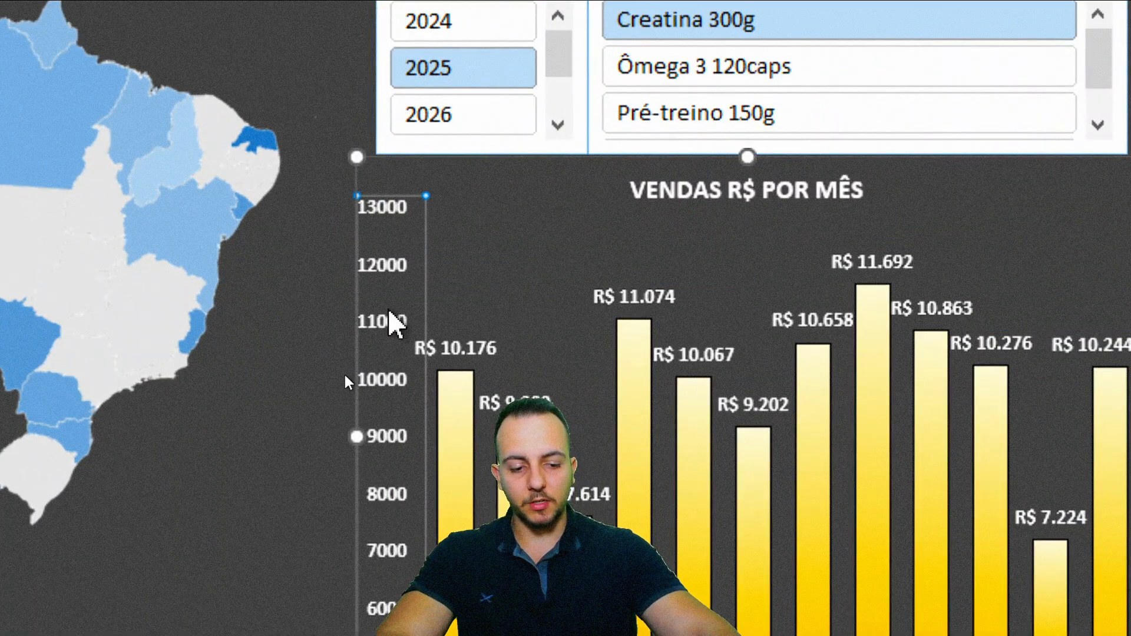
key("Delete")
key("Escape")
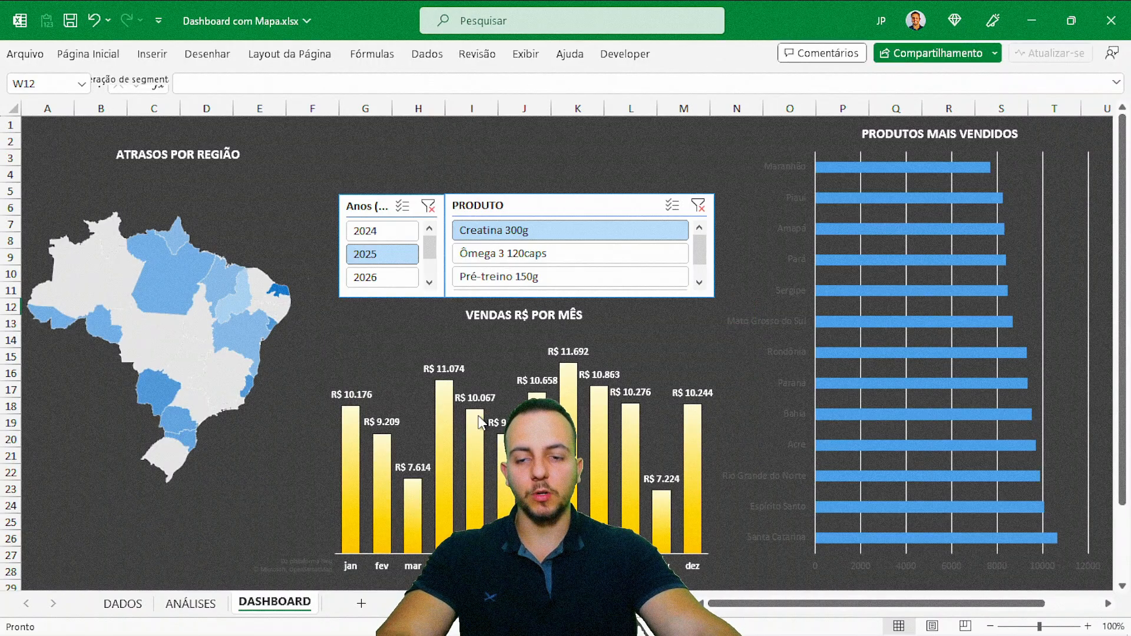
Set the map's two-colour sequential scale to yellow for the lowest value and red for the highest value
mouse_move(73, 272)
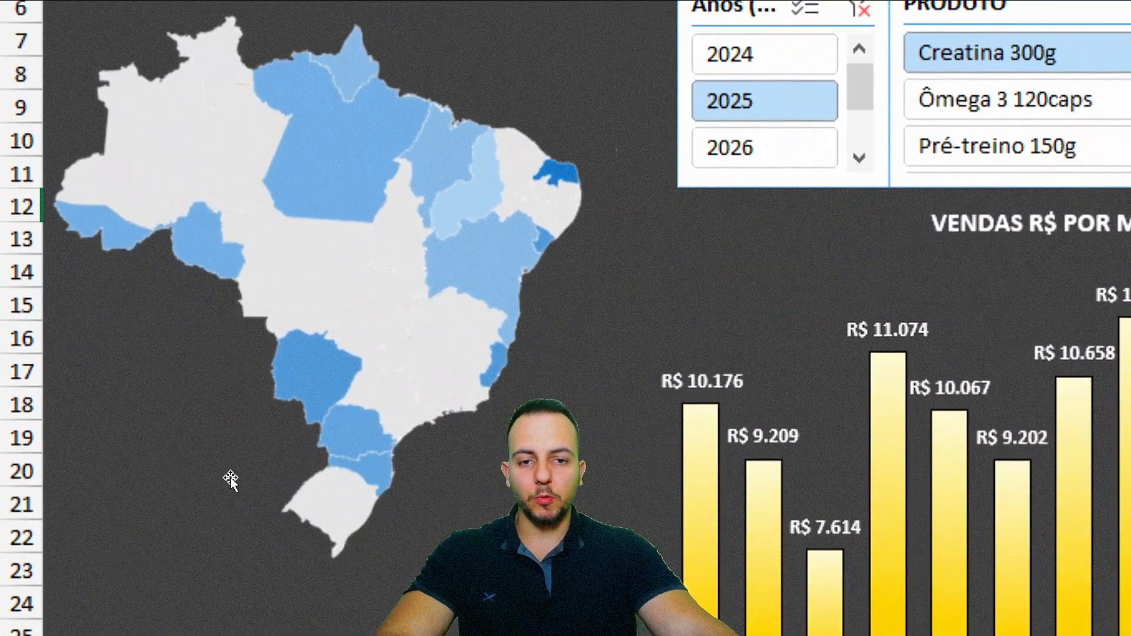
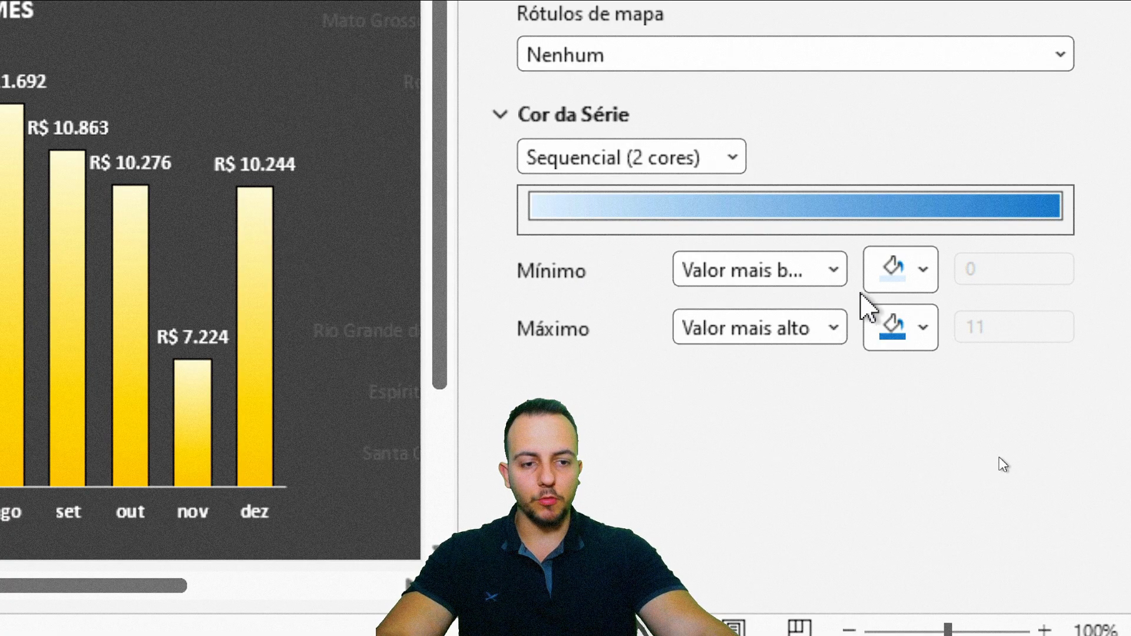
left_click(920, 277)
left_click(940, 179)
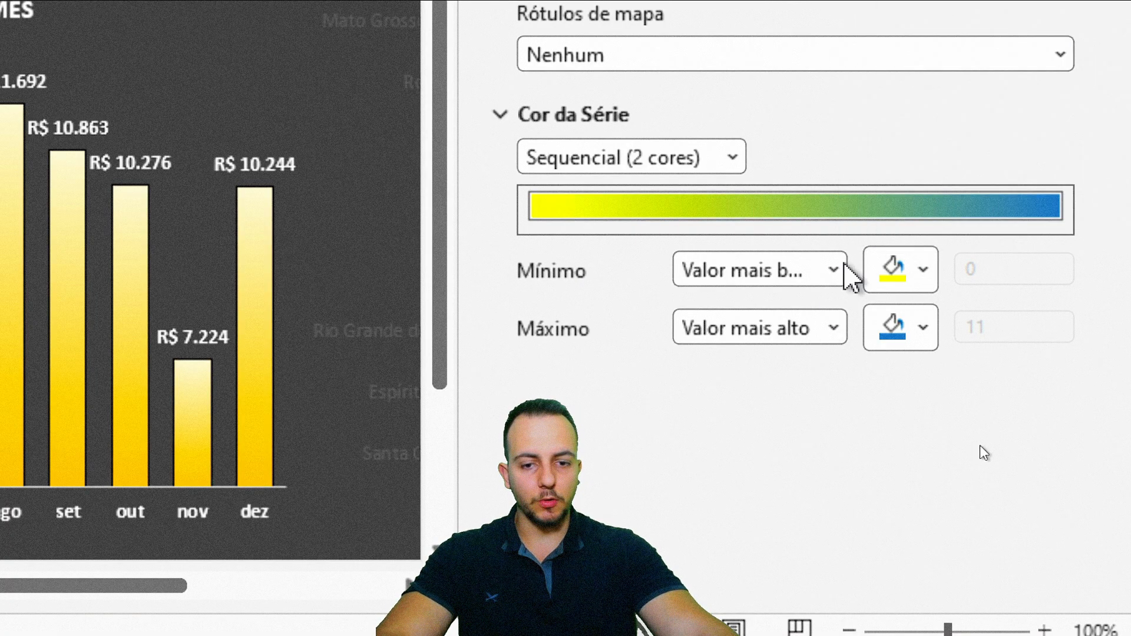
left_click(894, 330)
left_click(884, 235)
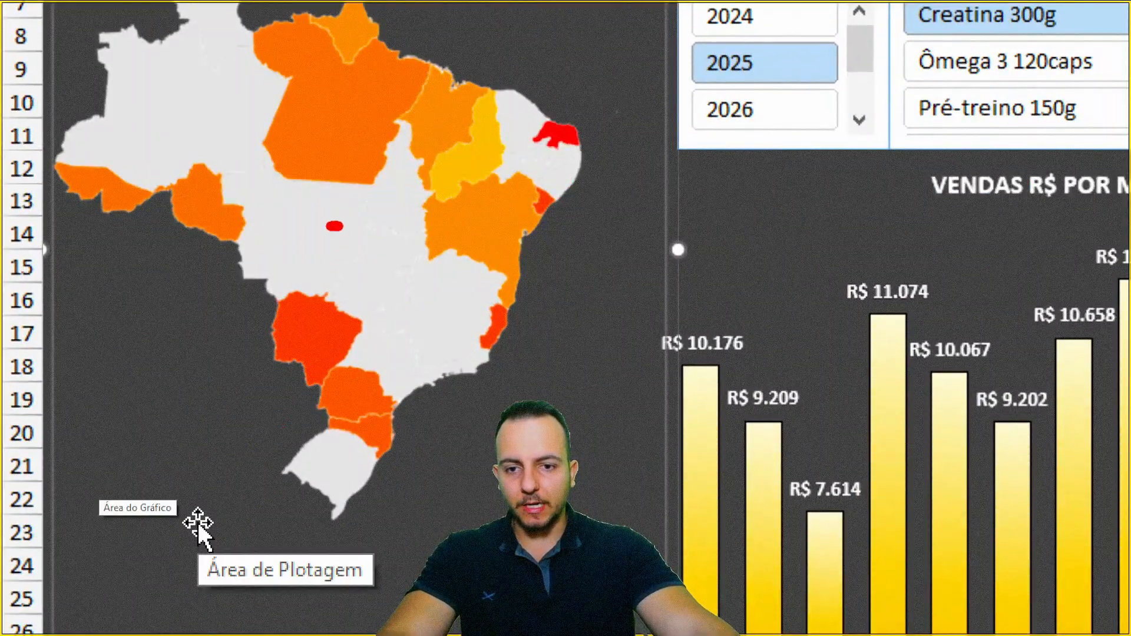
left_click_drag(334, 226, 459, 305)
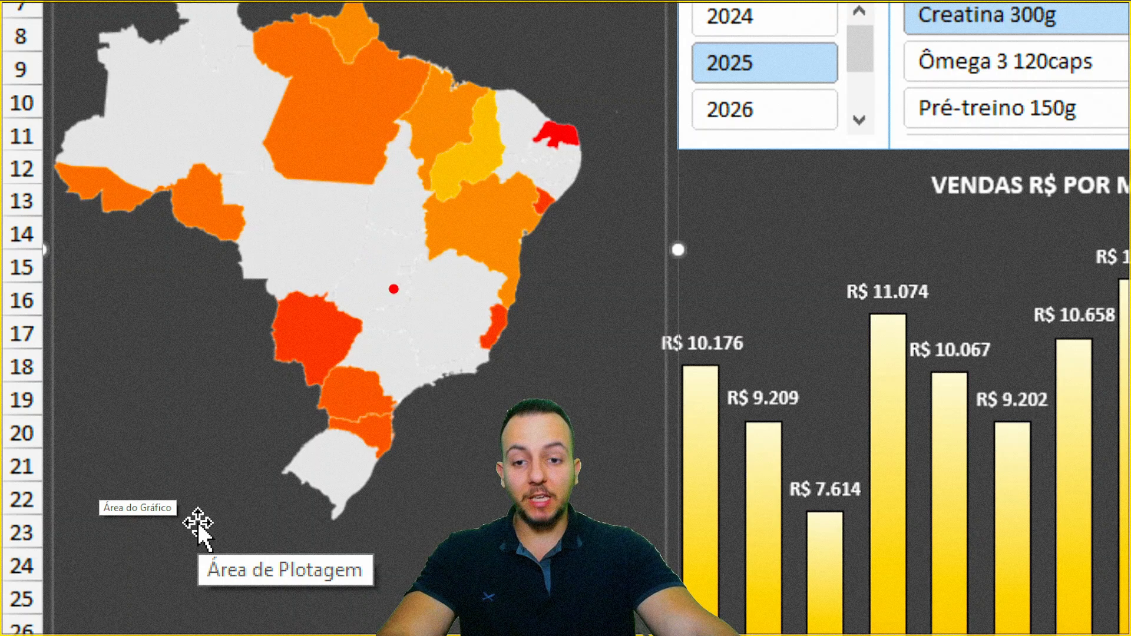
left_click_drag(368, 257, 345, 251)
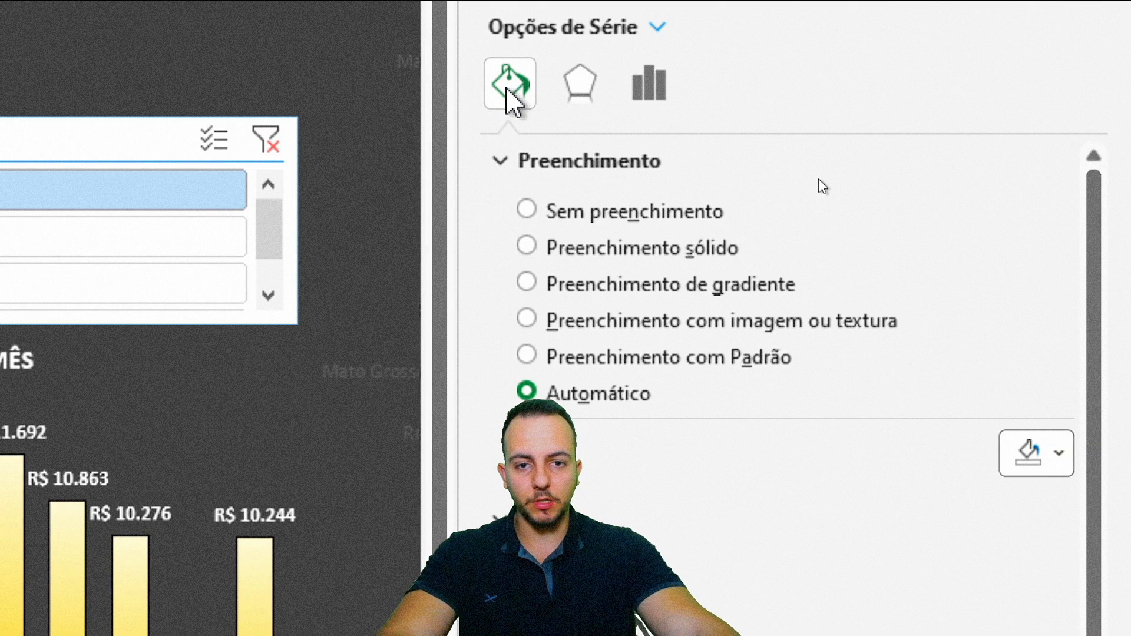
Set the fill of the map's data series to no fill
left_click(625, 212)
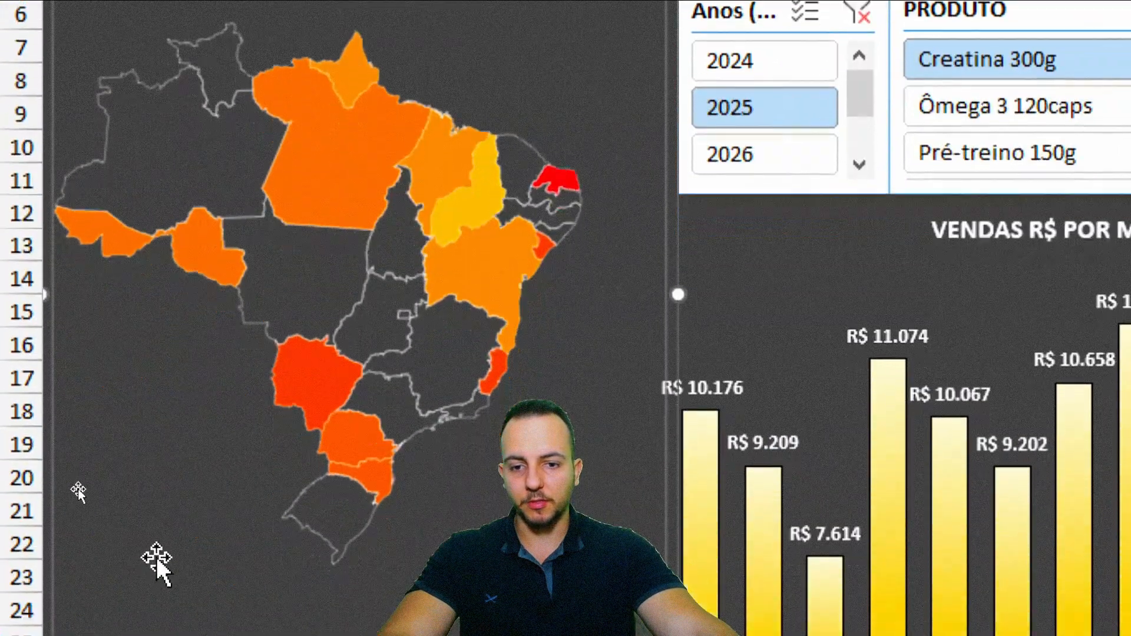
left_click(157, 557)
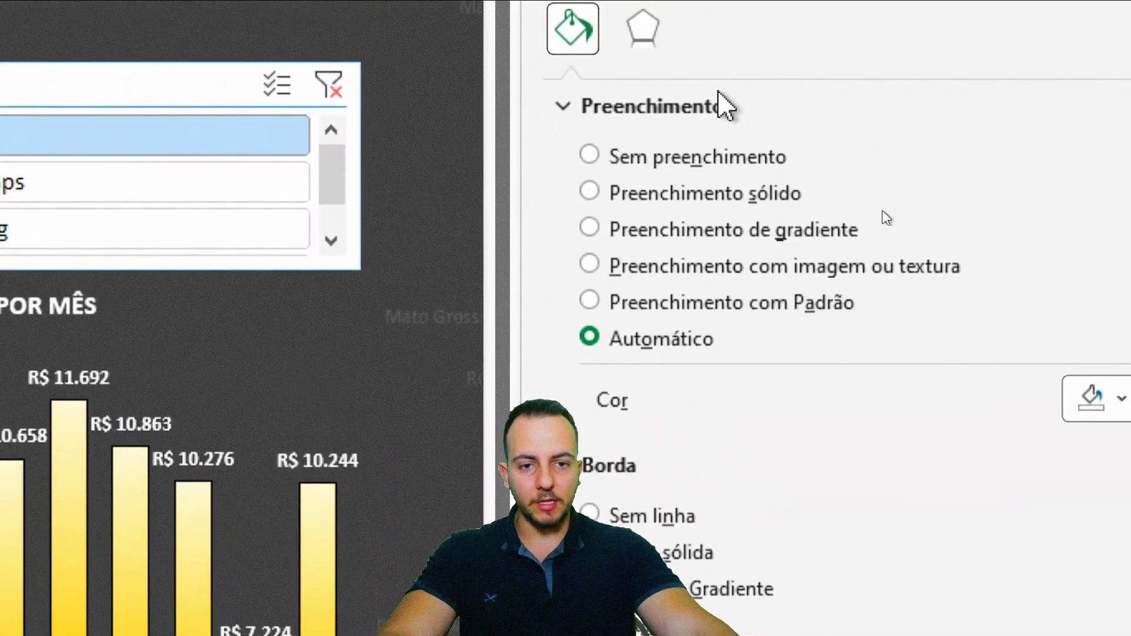
left_click(651, 116)
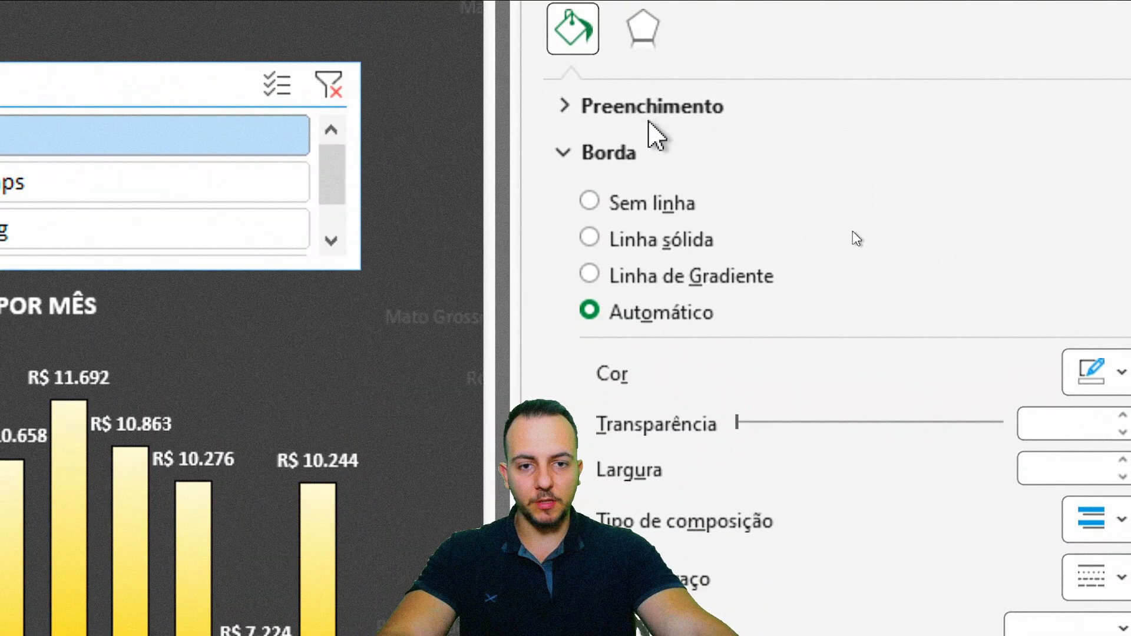
left_click(628, 239)
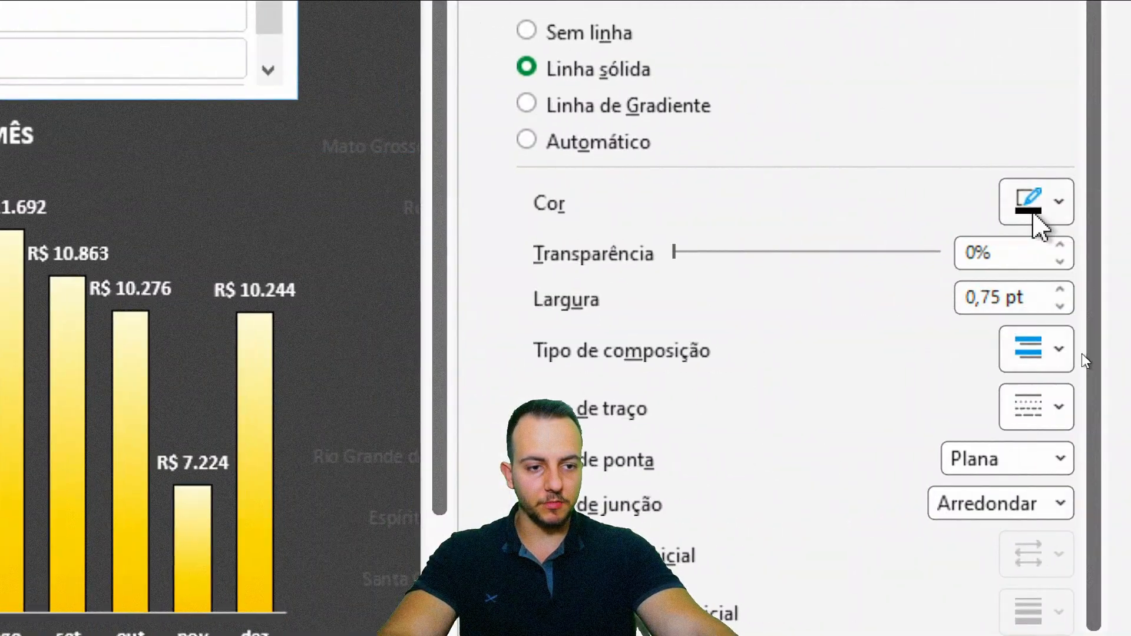
left_click(1034, 215)
left_click(854, 290)
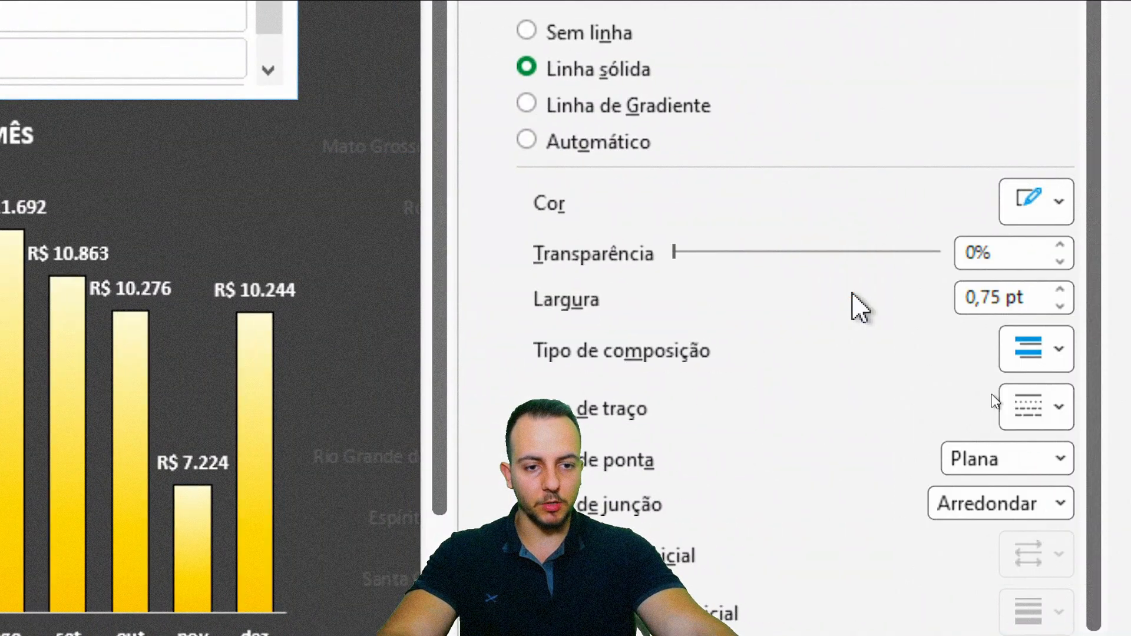
left_click(360, 127)
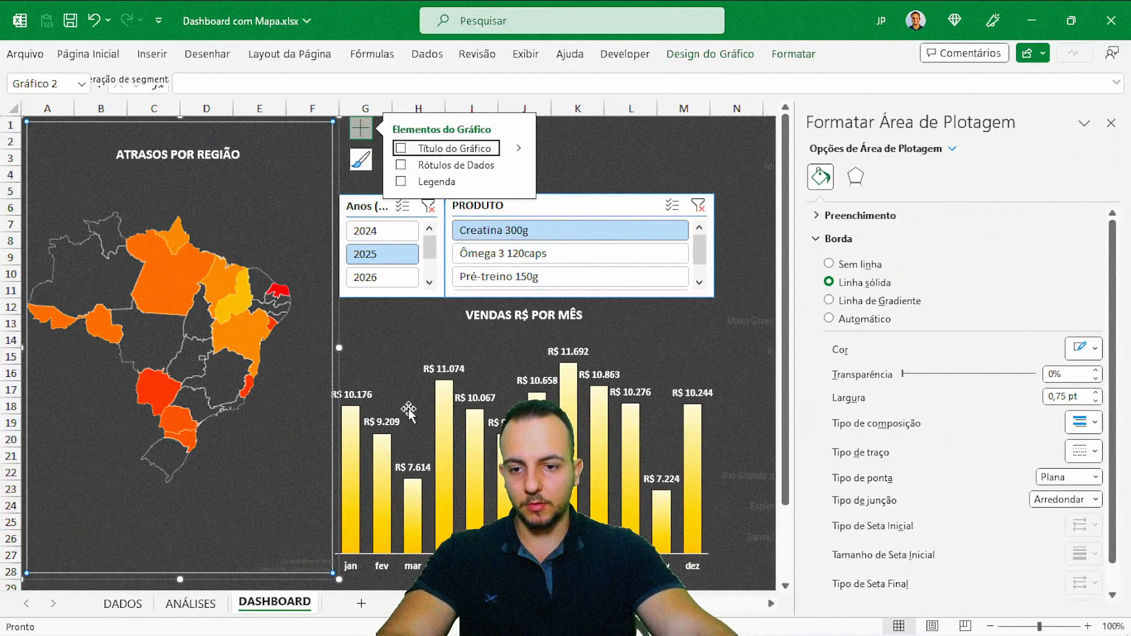
left_click(1096, 392)
left_click(1096, 392)
left_click(1097, 393)
left_click(1097, 392)
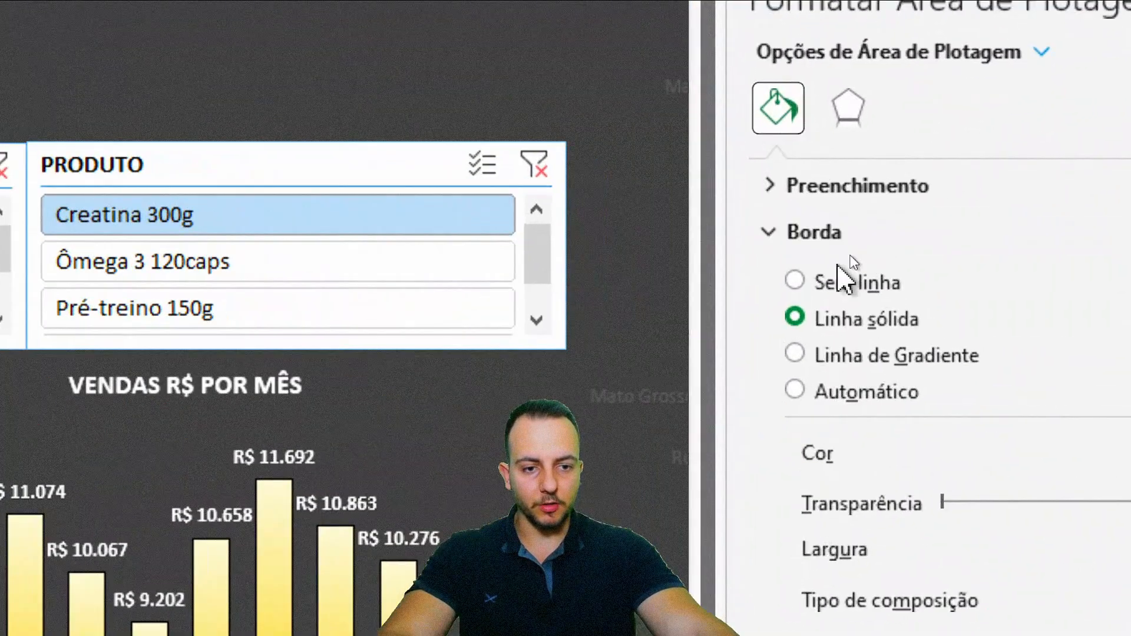
left_click(844, 283)
left_click(836, 237)
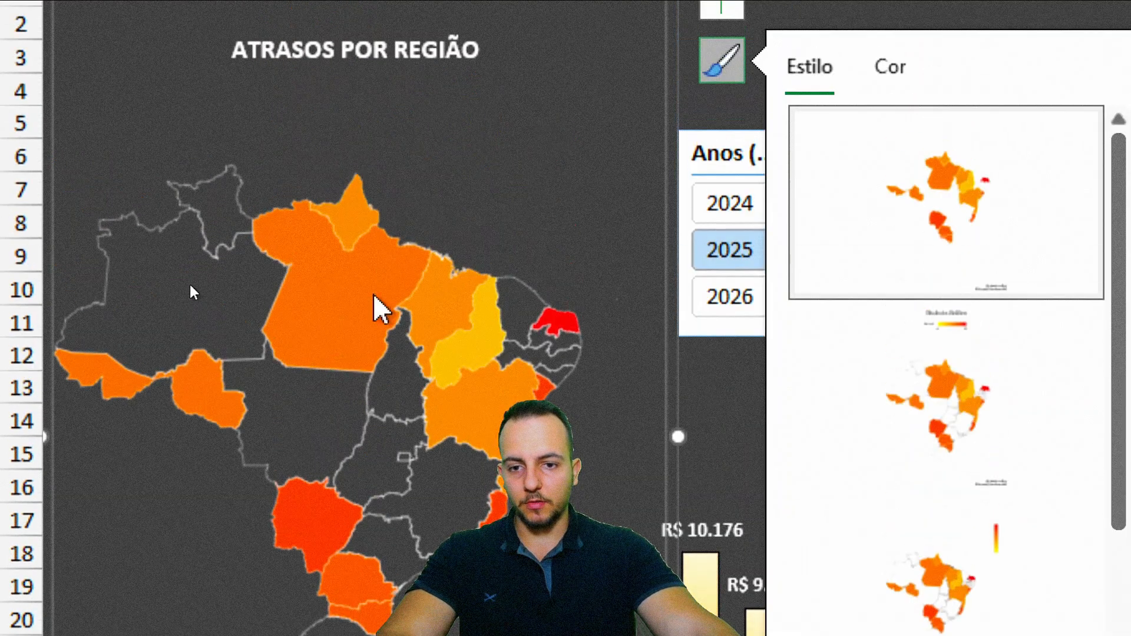
Give the map's data series a solid white border 0,75 pt wide
left_click(721, 379)
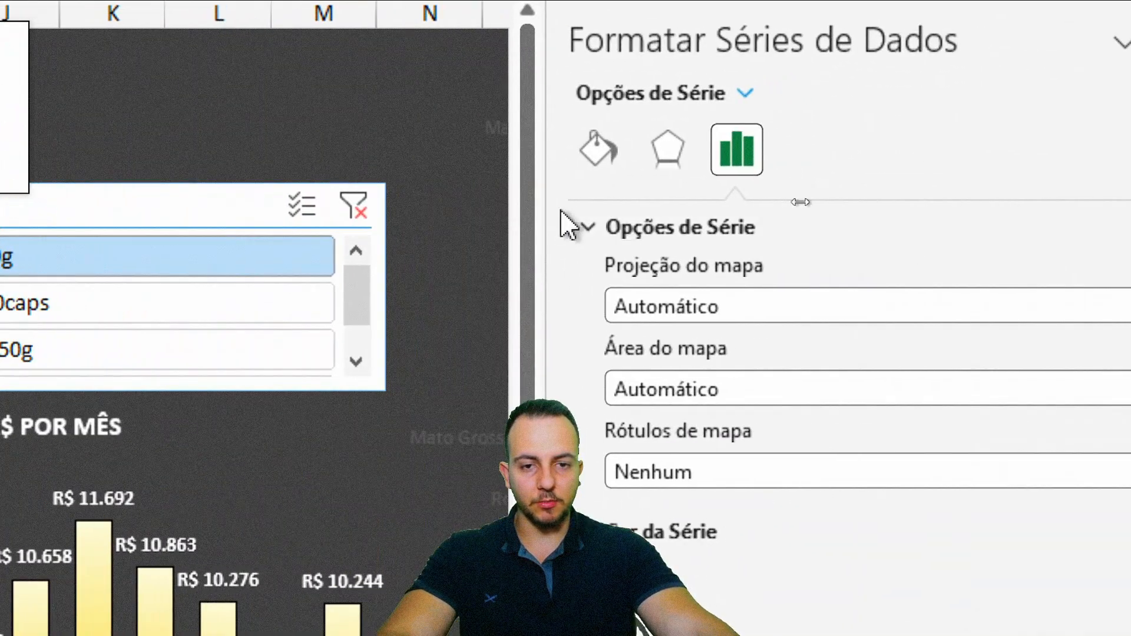
left_click(598, 149)
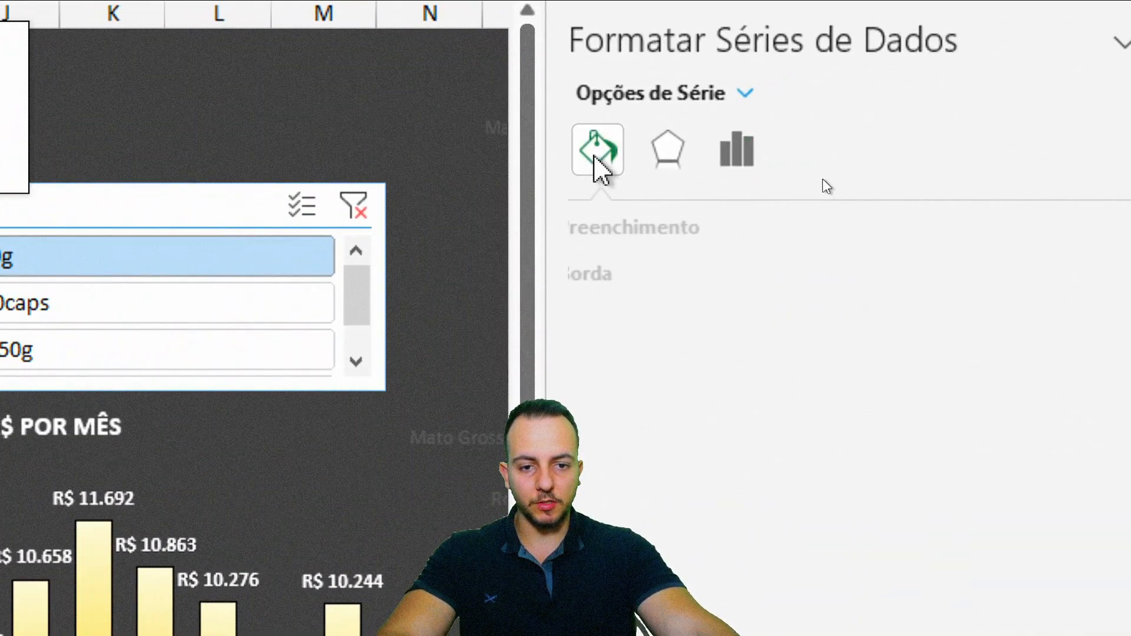
left_click(625, 273)
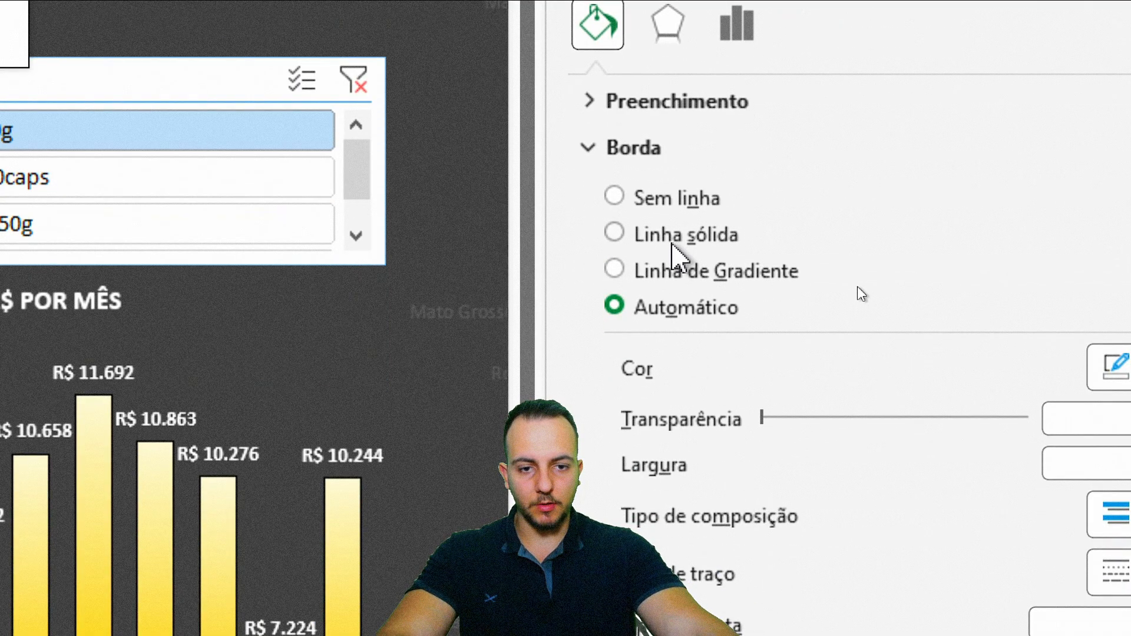
left_click(671, 241)
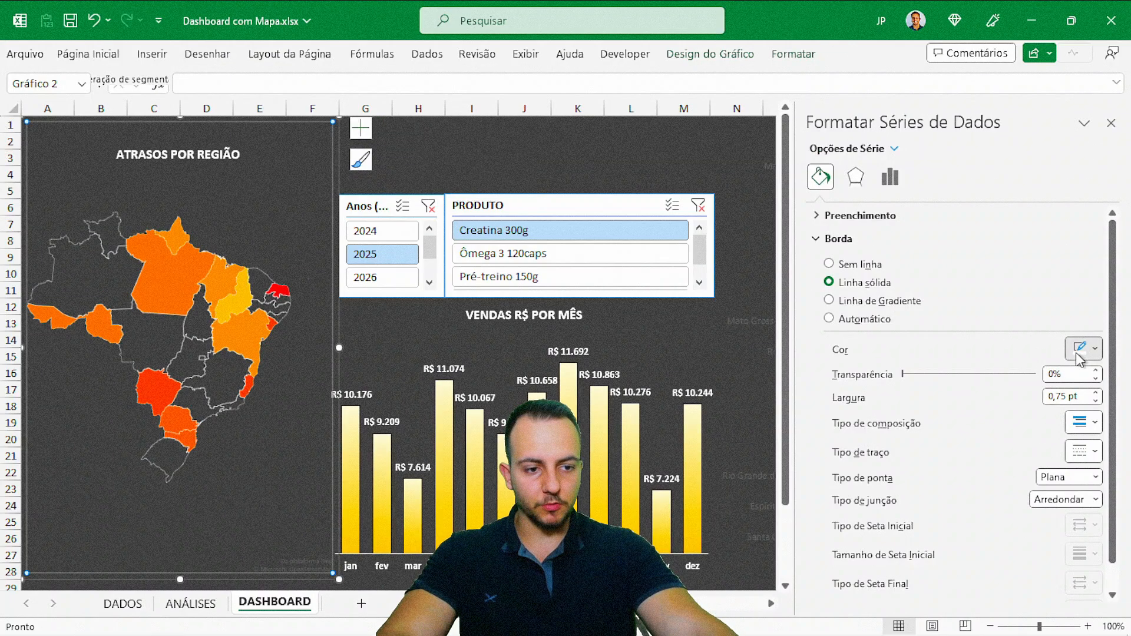
left_click(1080, 349)
left_click(996, 394)
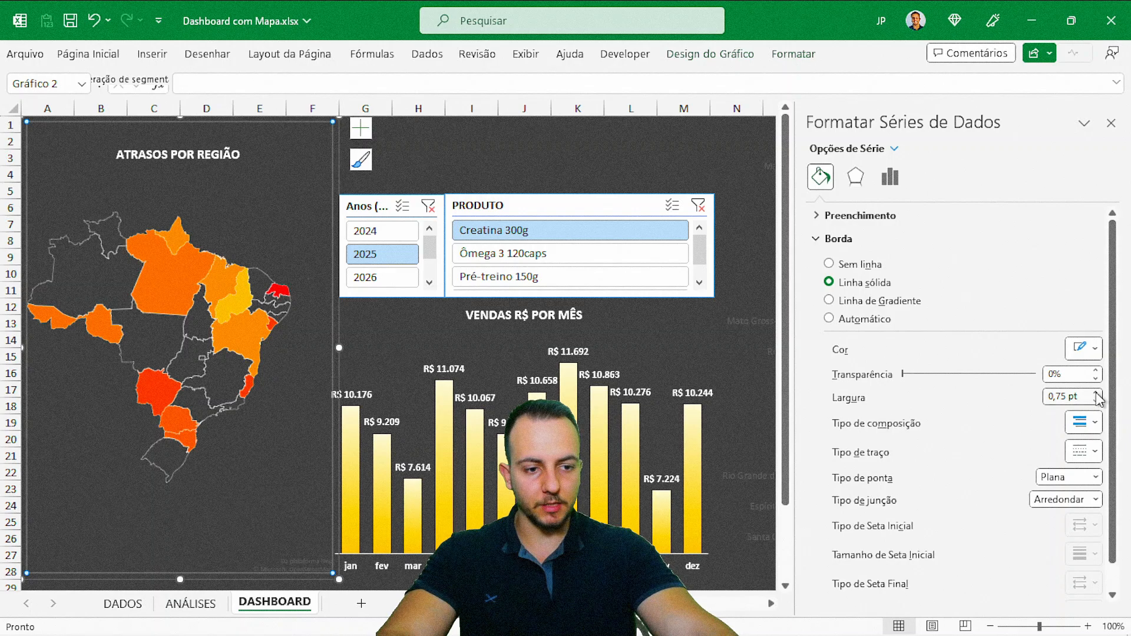
left_click(1096, 393)
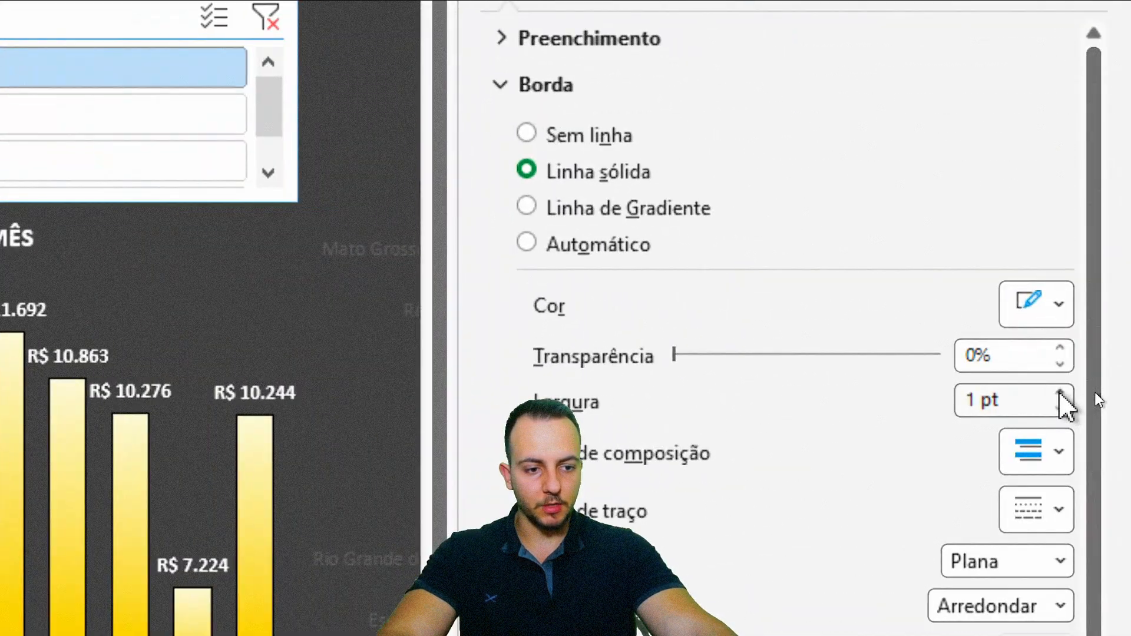
left_click(1096, 401)
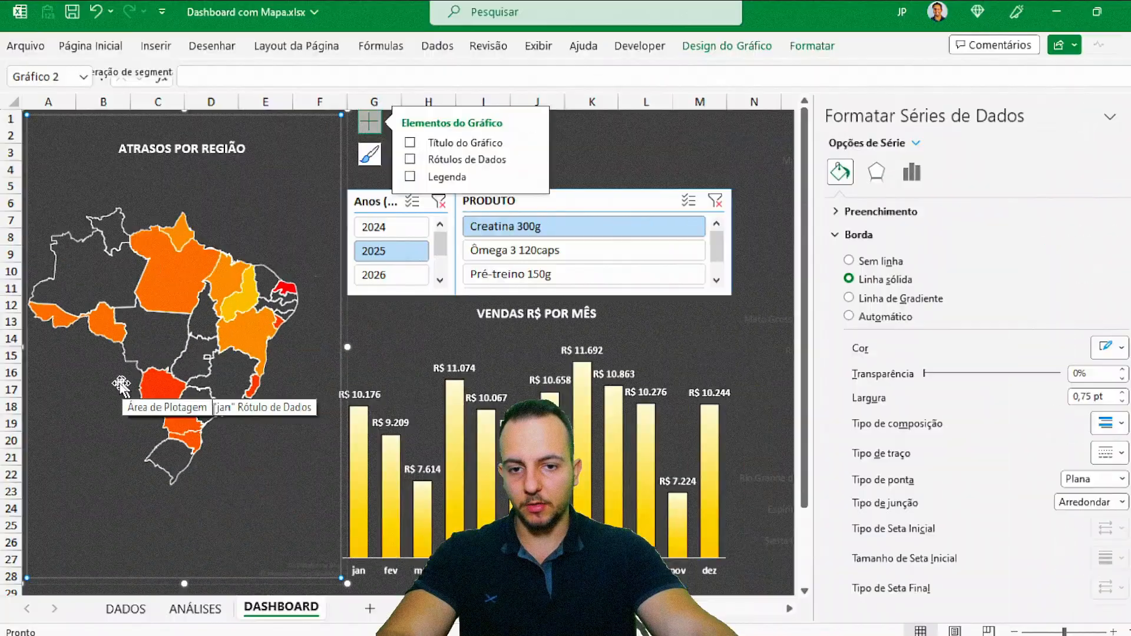
Apply the outer shadow preset Deslocamento: Inferior Direito to the map's data series and set its transparency to 0%
left_click(121, 384)
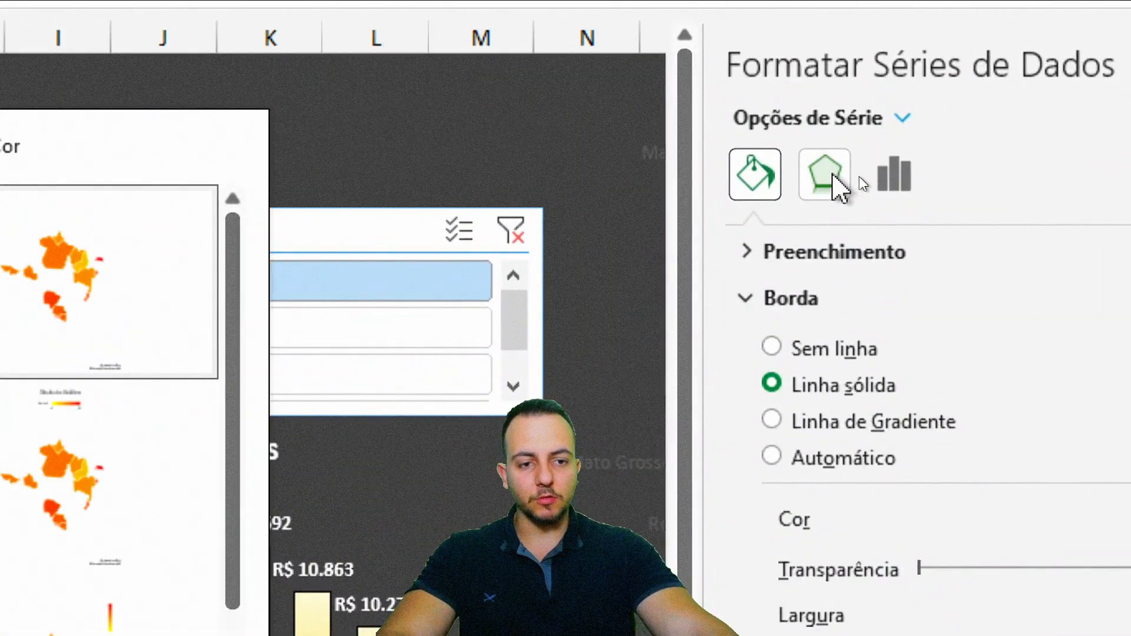
left_click(830, 175)
left_click(809, 254)
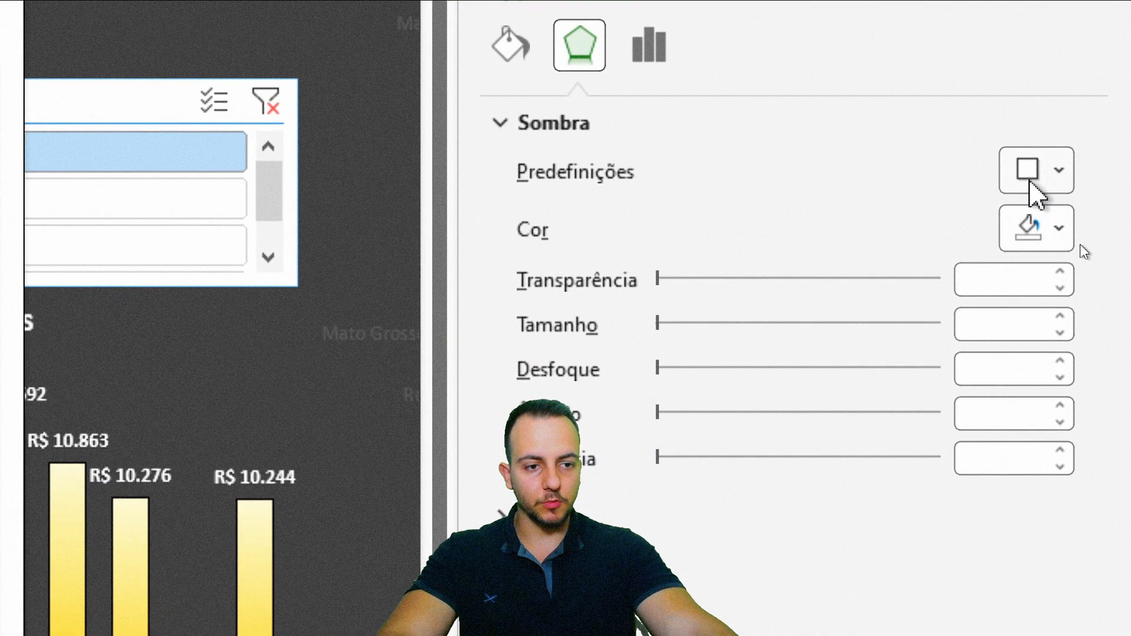
left_click(1031, 177)
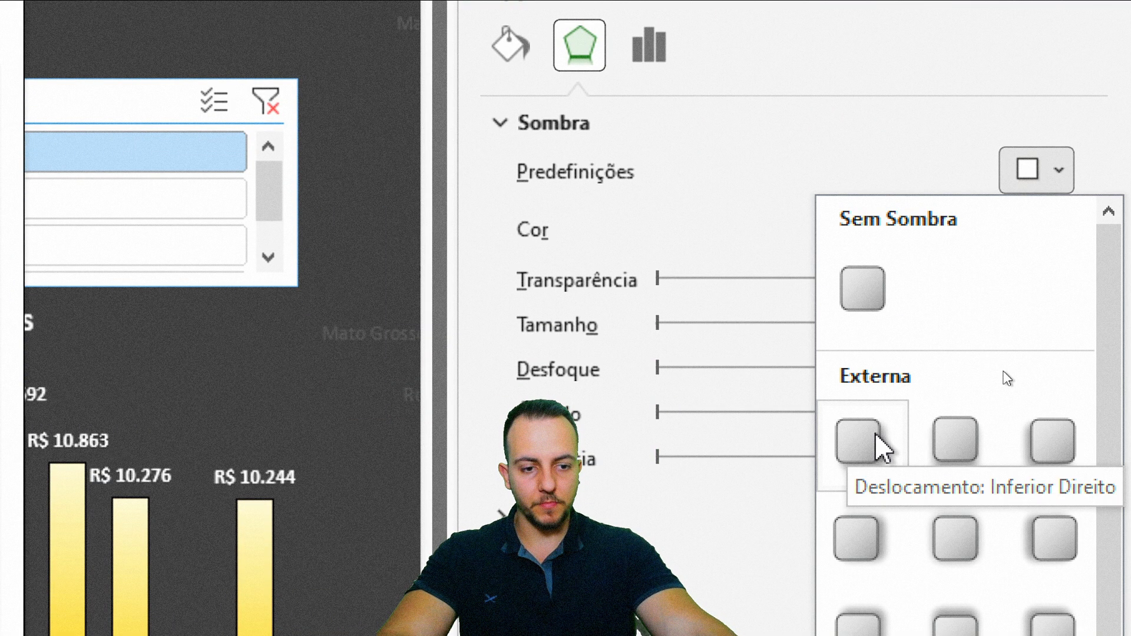
left_click(876, 437)
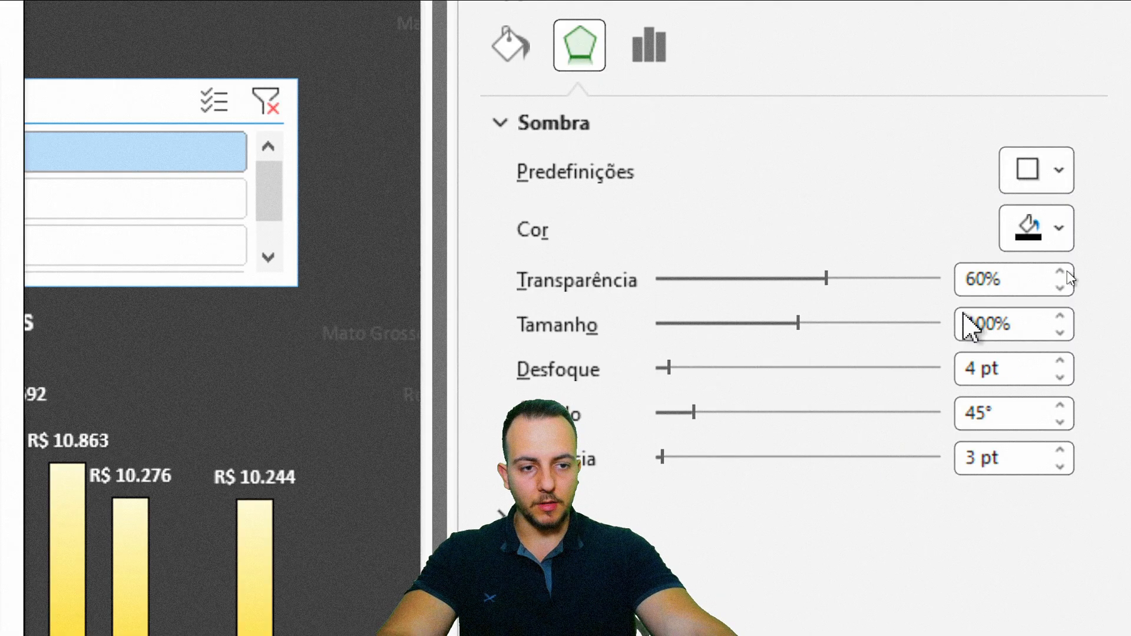
double_click(1021, 285)
left_click_drag(827, 280, 657, 279)
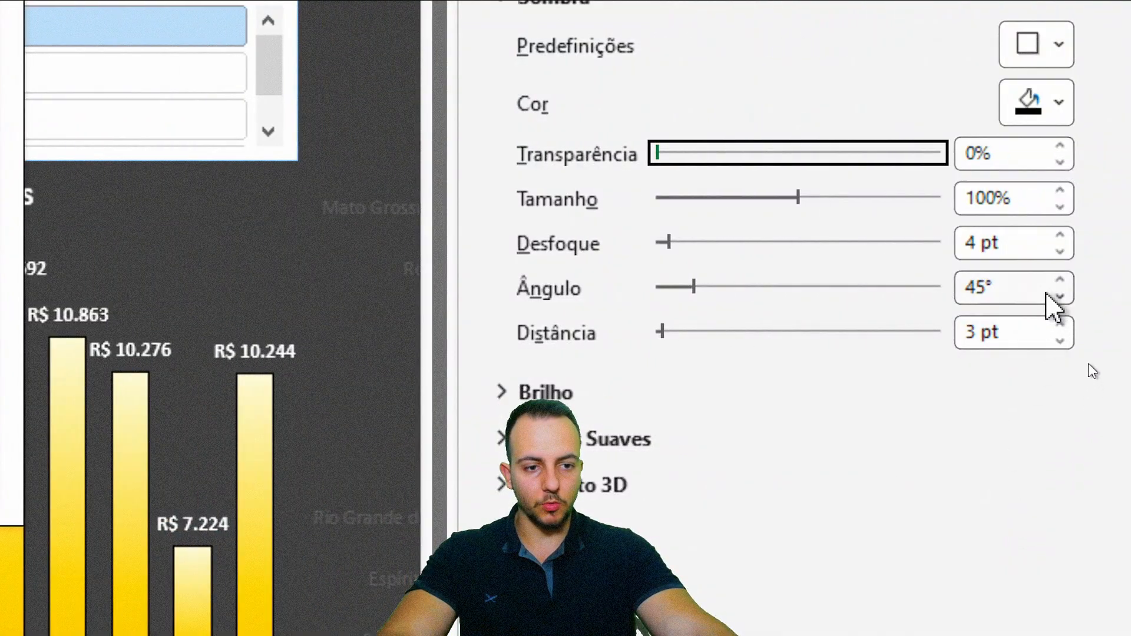
Set the blur of the map series' shadow to 3 pt and slightly reduce the shadow's distance
left_click(1059, 253)
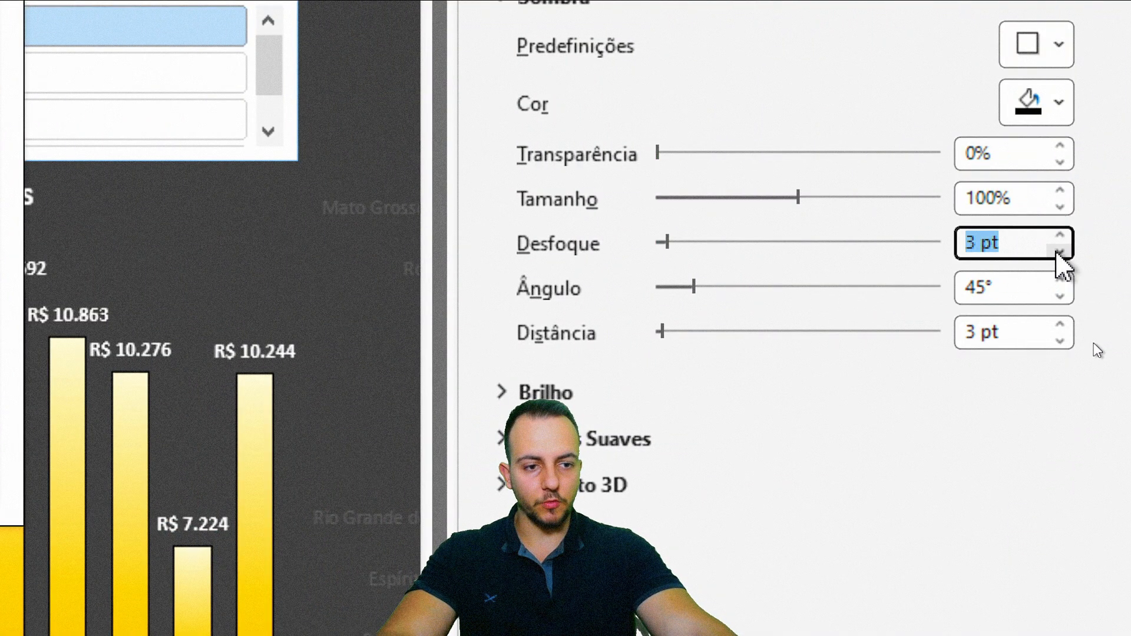
left_click(1060, 342)
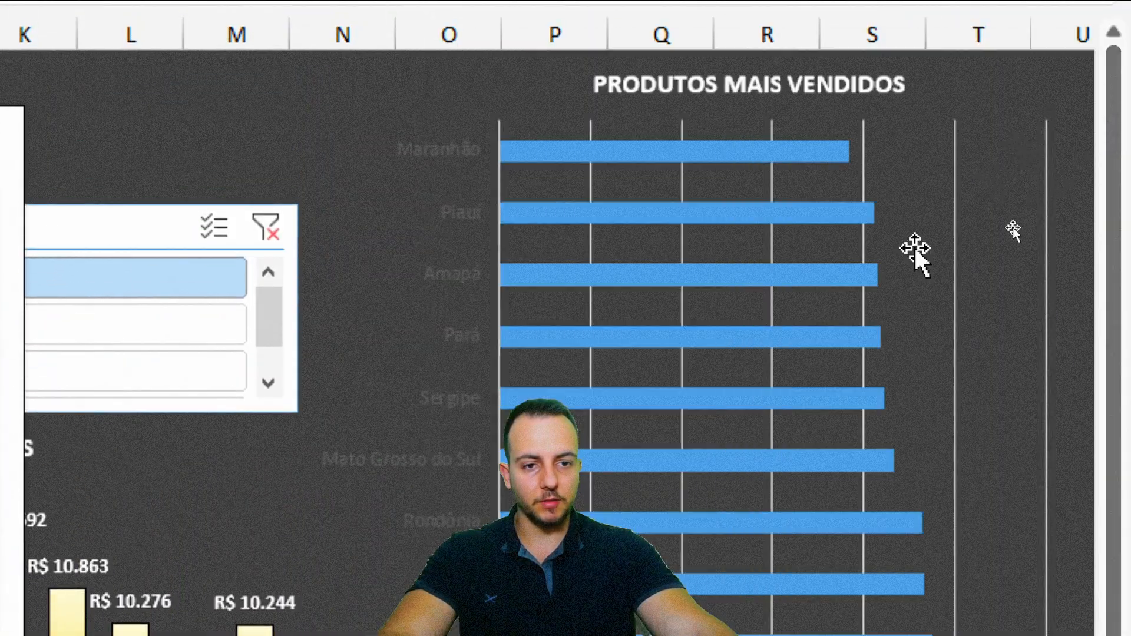
key("Escape")
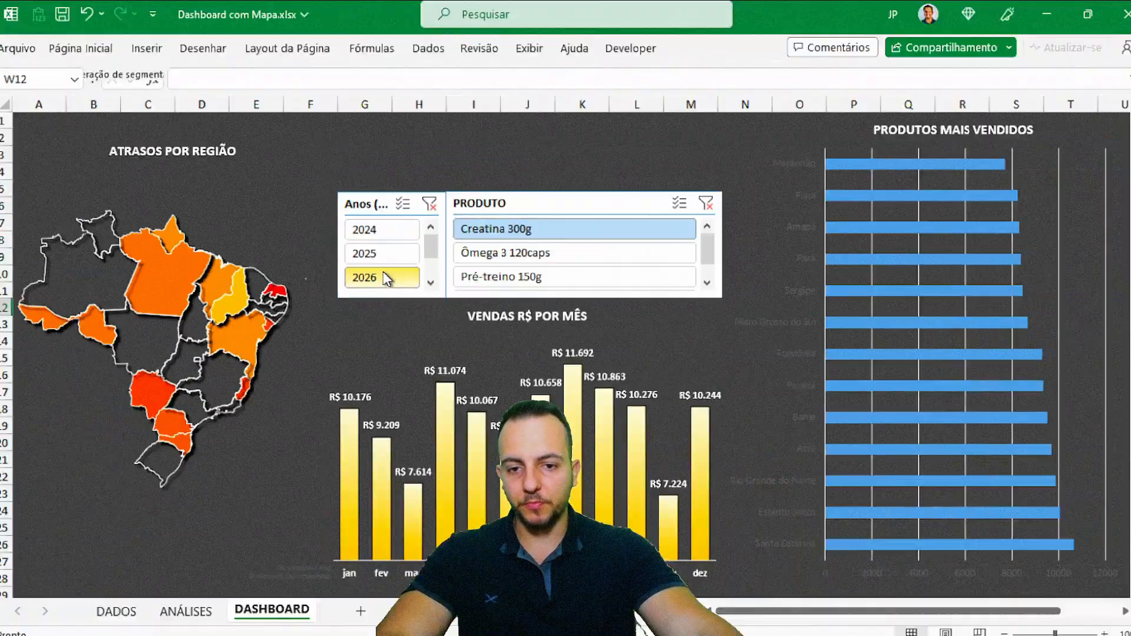
Test the map and charts by filtering the years slicer to 2026, 2024 and 2025
left_click(385, 277)
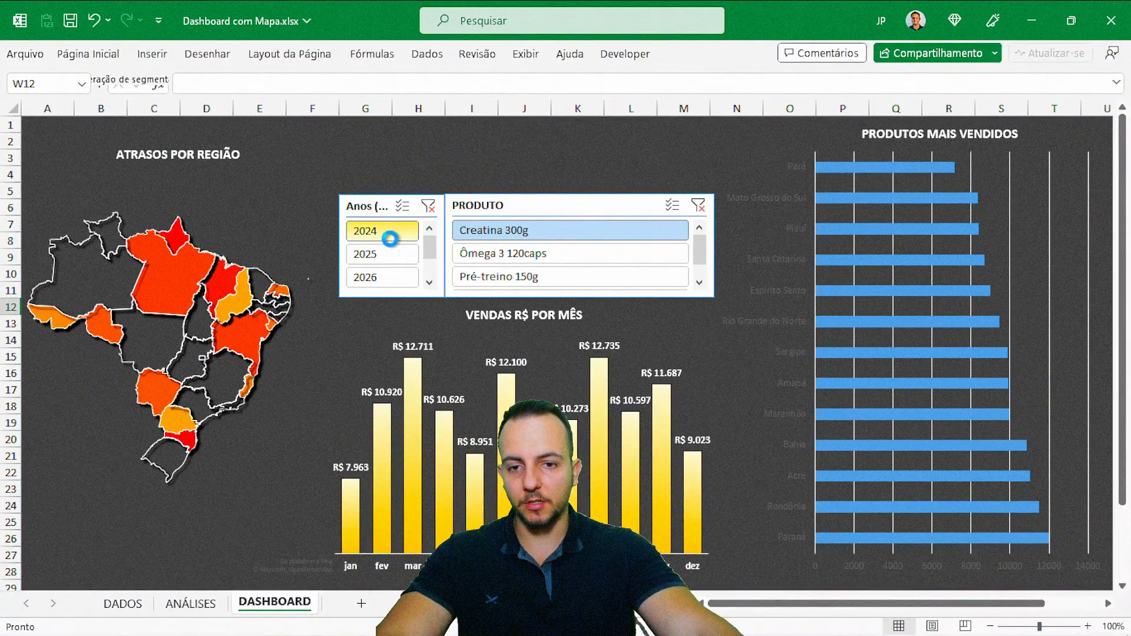
left_click(390, 239)
left_click(388, 254)
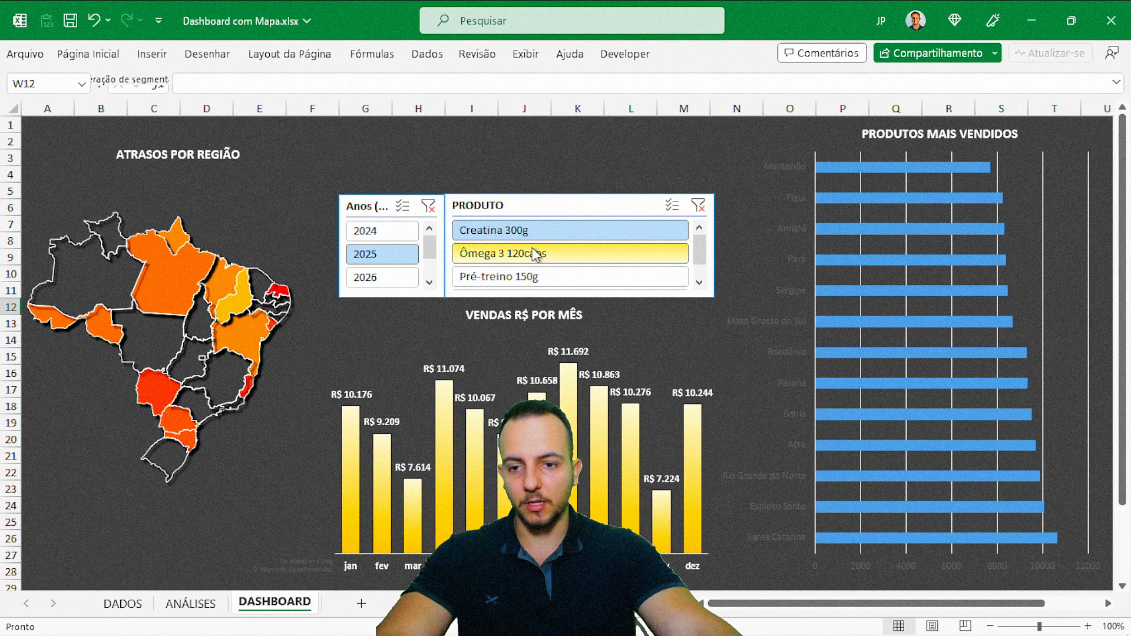
Test the PRODUTO slicer with Ômega 3 120caps, Pré-treino 150g and Whey Protein 1kg, ending on Pré-treino 150g
left_click(533, 255)
left_click(565, 278)
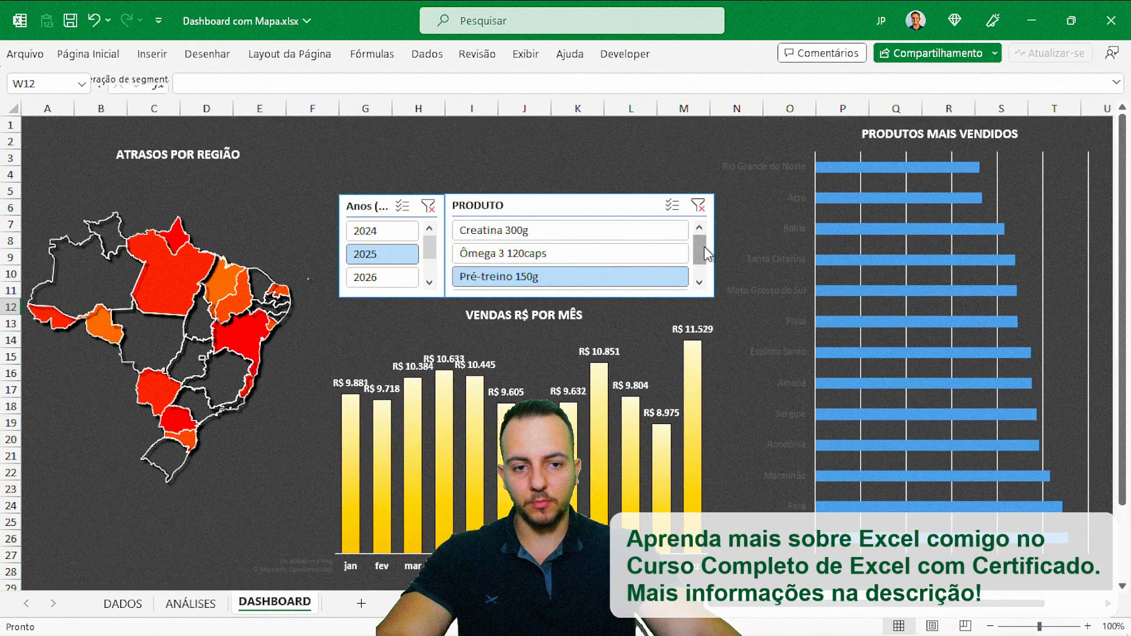
scroll(698, 263, "down", 1)
left_click(683, 276)
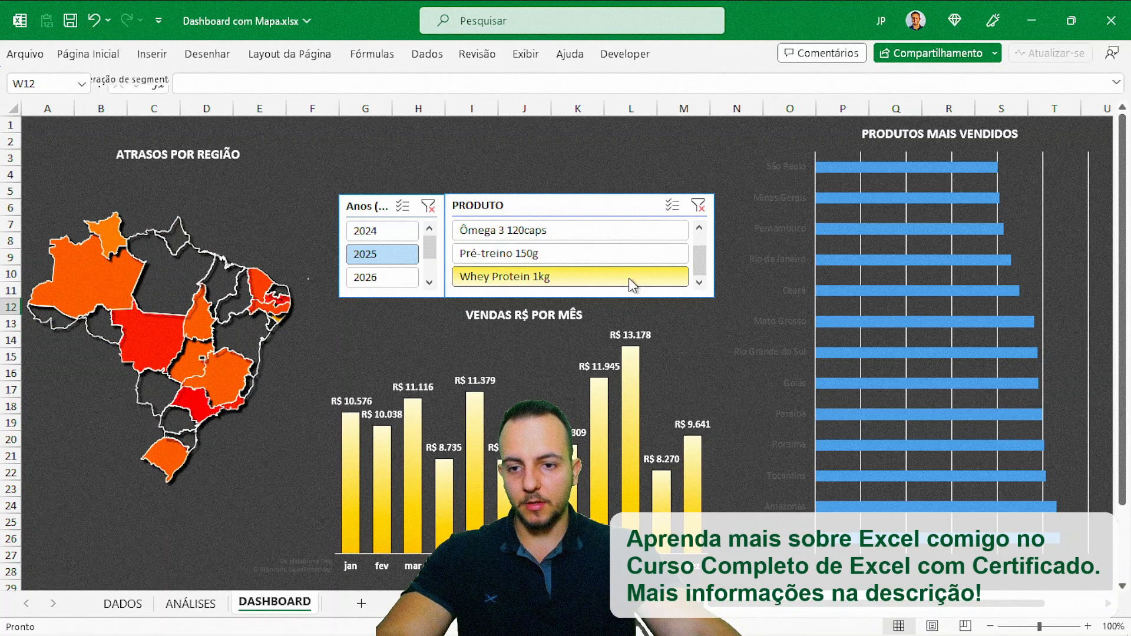
left_click(651, 255)
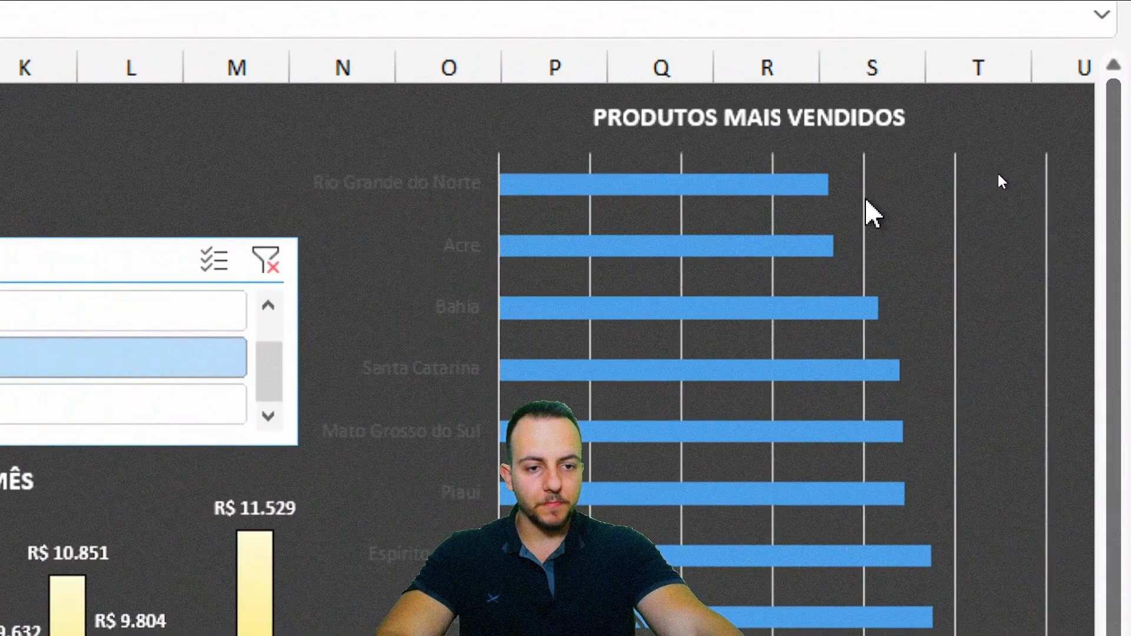
Delete the vertical gridlines of the PRODUTOS MAIS VENDIDOS chart and set its bars' gap width to 70%
left_click(864, 202)
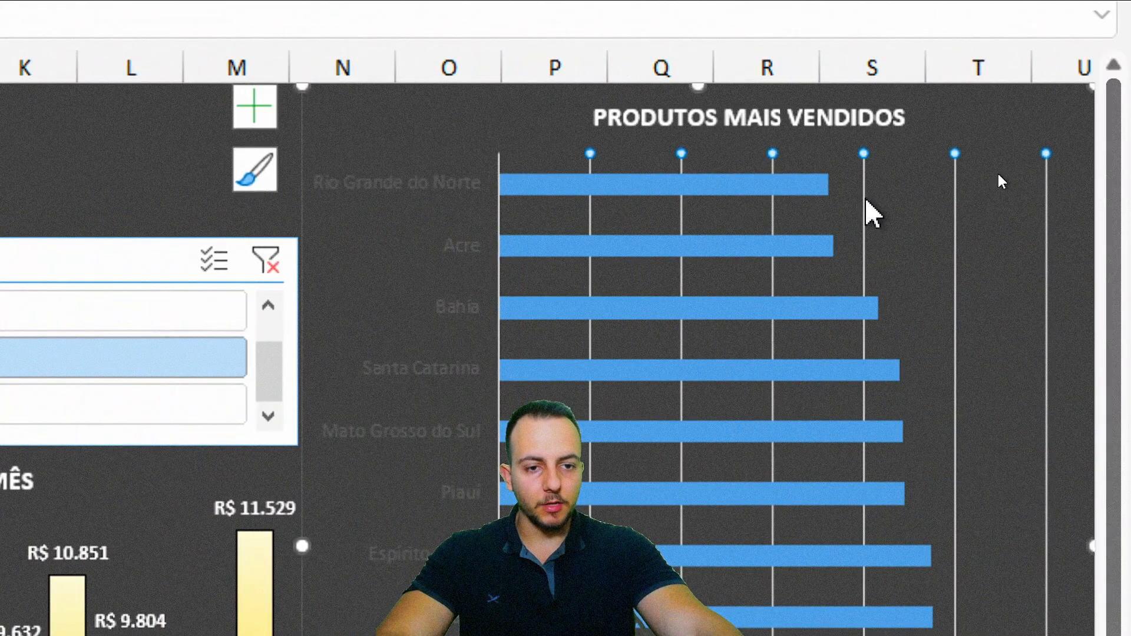
key("Delete")
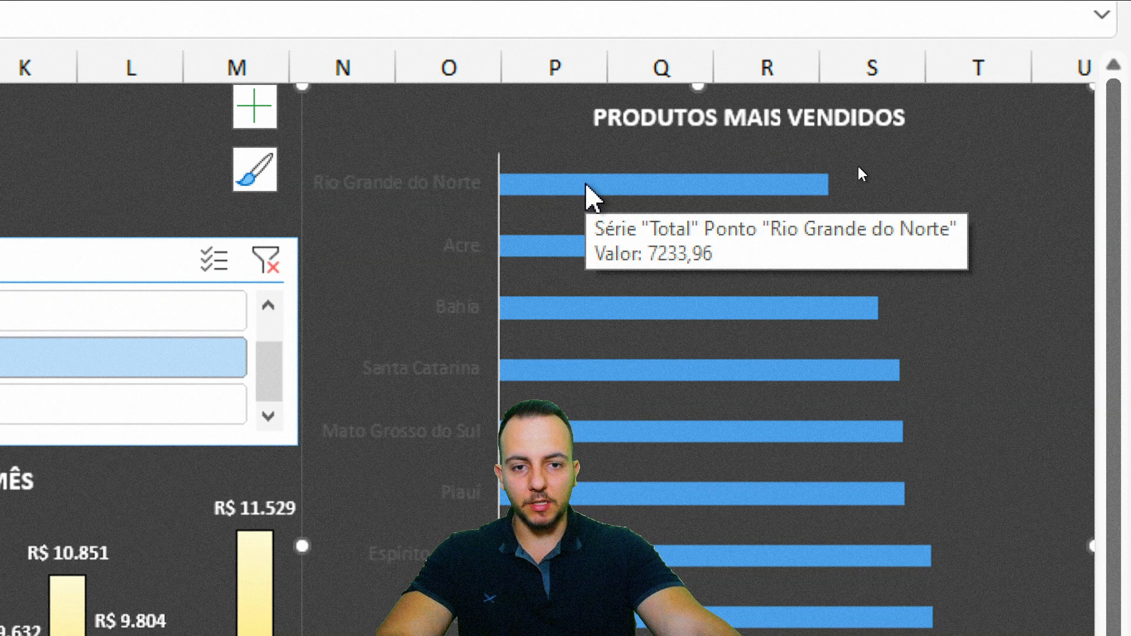
double_click(563, 370)
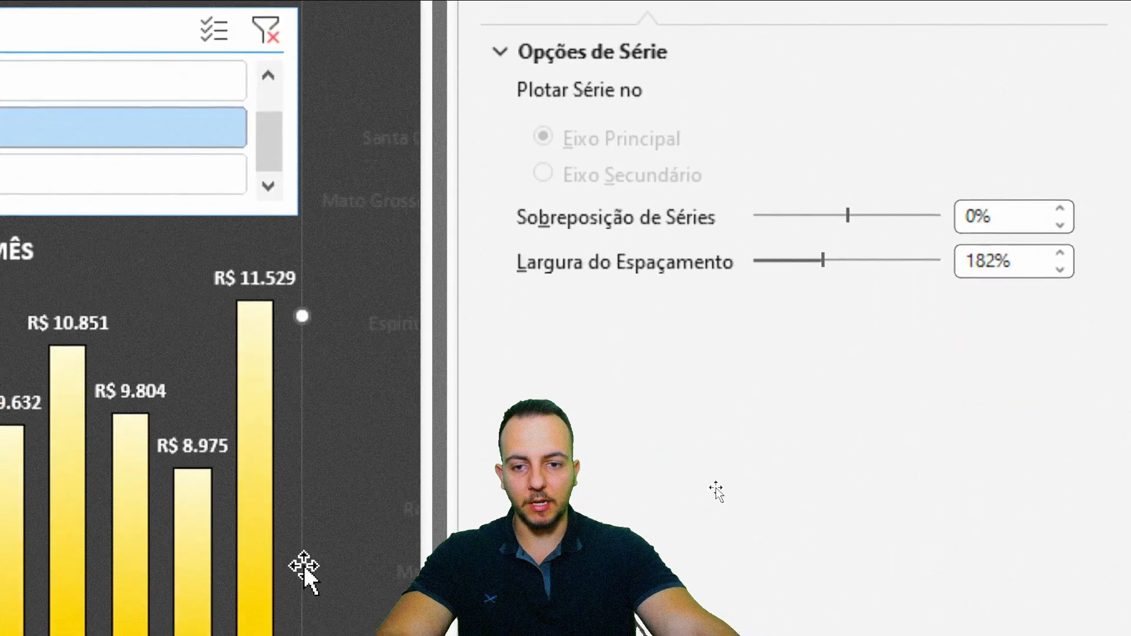
left_click_drag(142, 571, 416, 578)
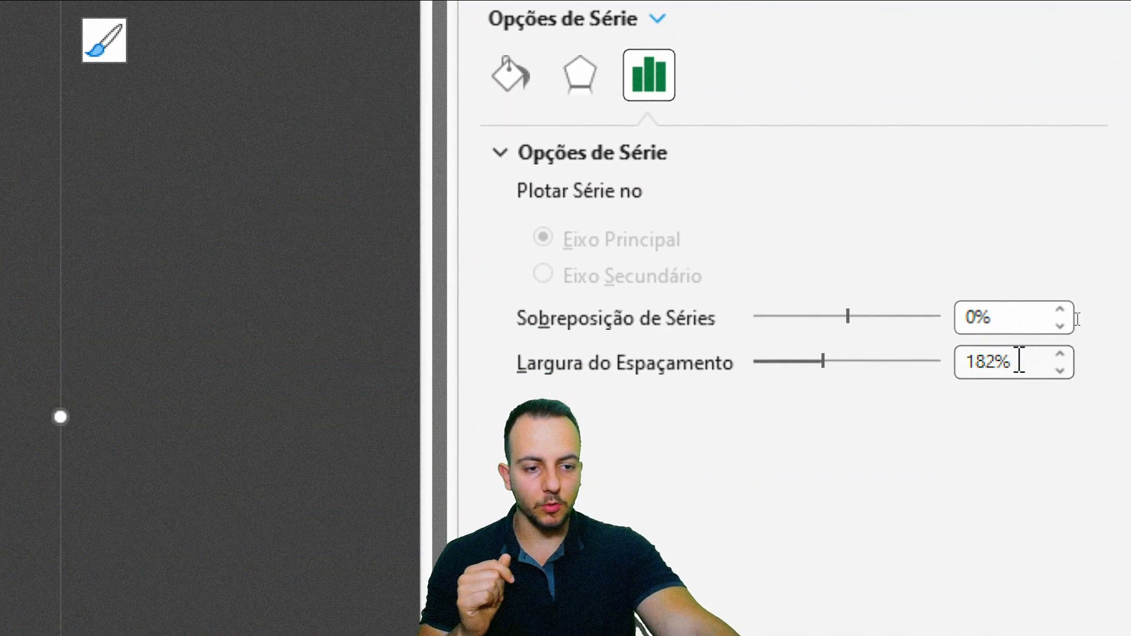
left_click(1019, 359)
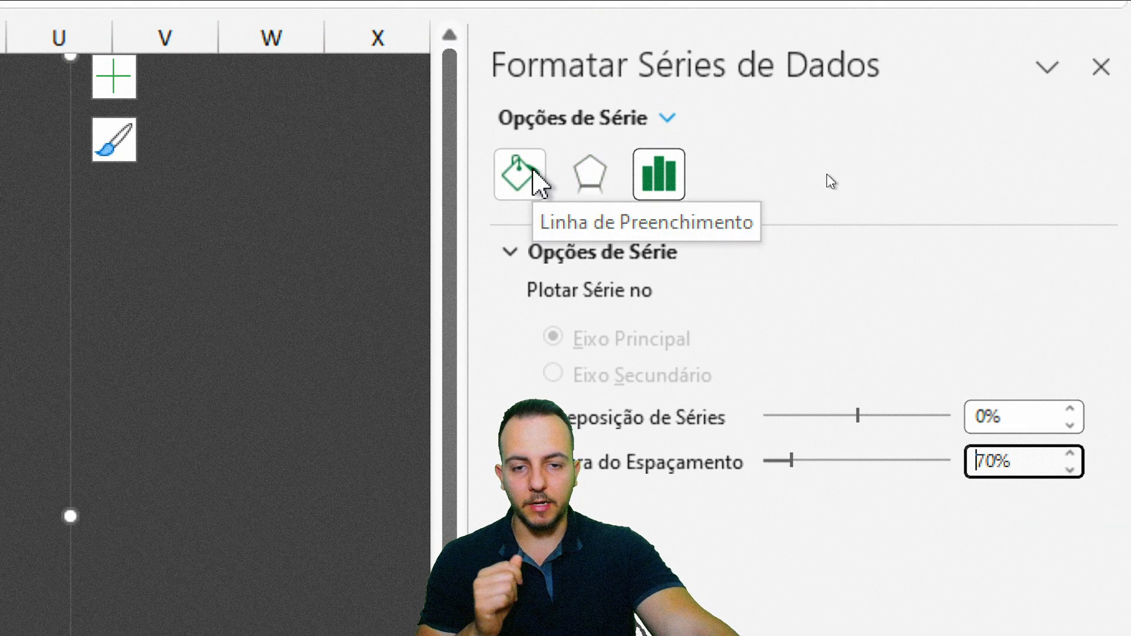
Give the bars of the PRODUTOS MAIS VENDIDOS chart a solid black border
left_click(538, 181)
left_click(609, 386)
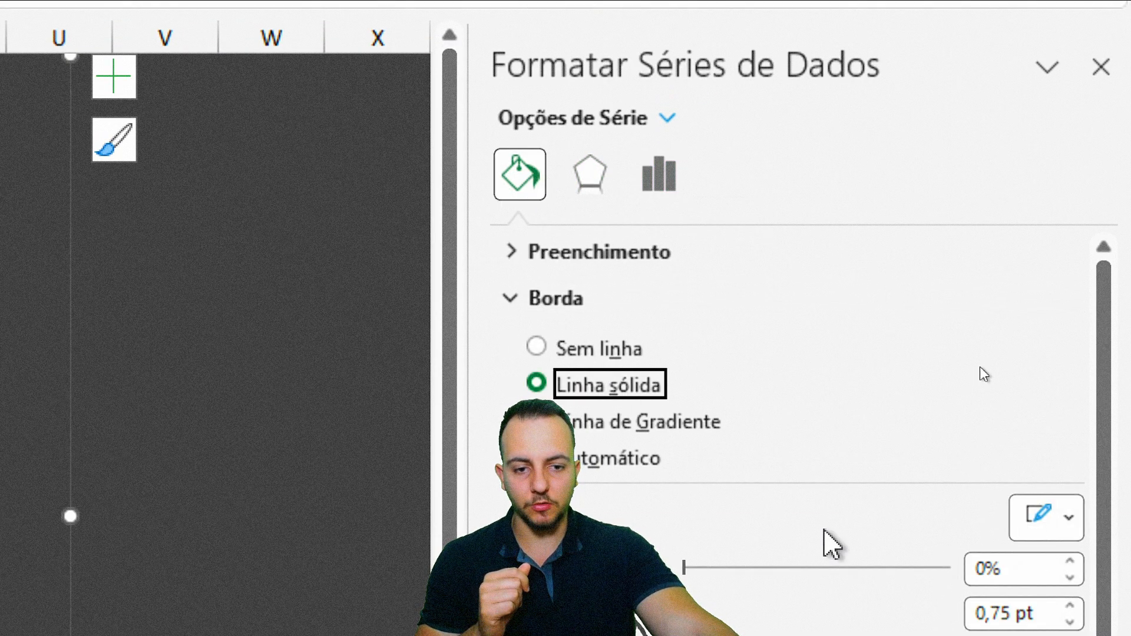
left_click(1049, 516)
left_click(892, 604)
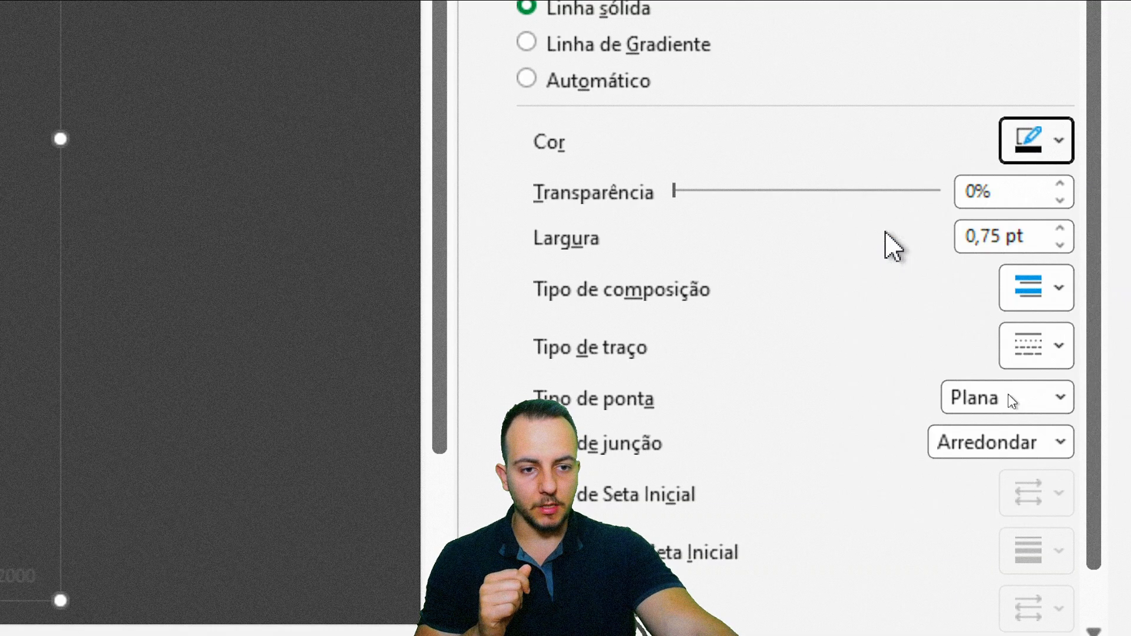
Fill the bars with a gradient, trying lighter blue presets before applying the medium-to-dark blue preset, and deselect the chart
left_click(626, 91)
left_click(653, 218)
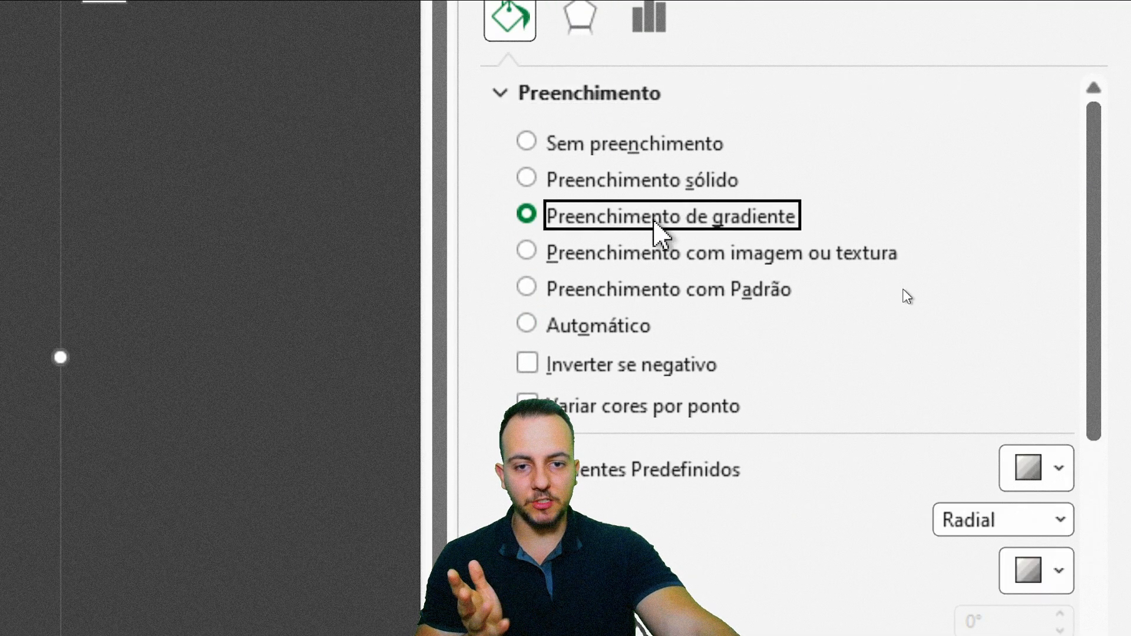
left_click(1028, 474)
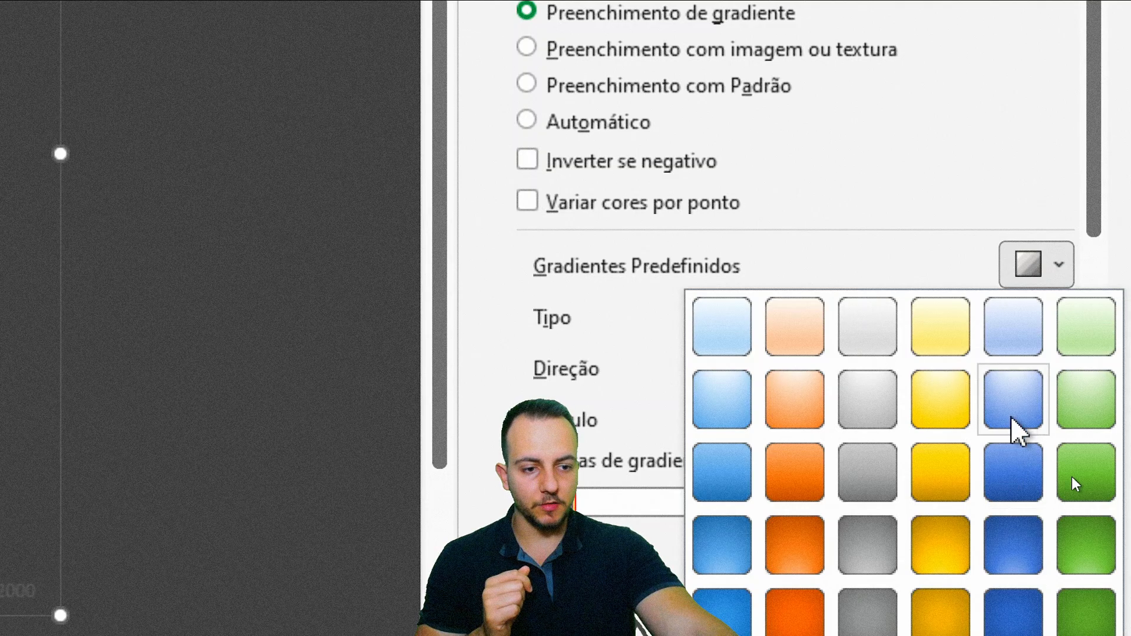
left_click(1014, 406)
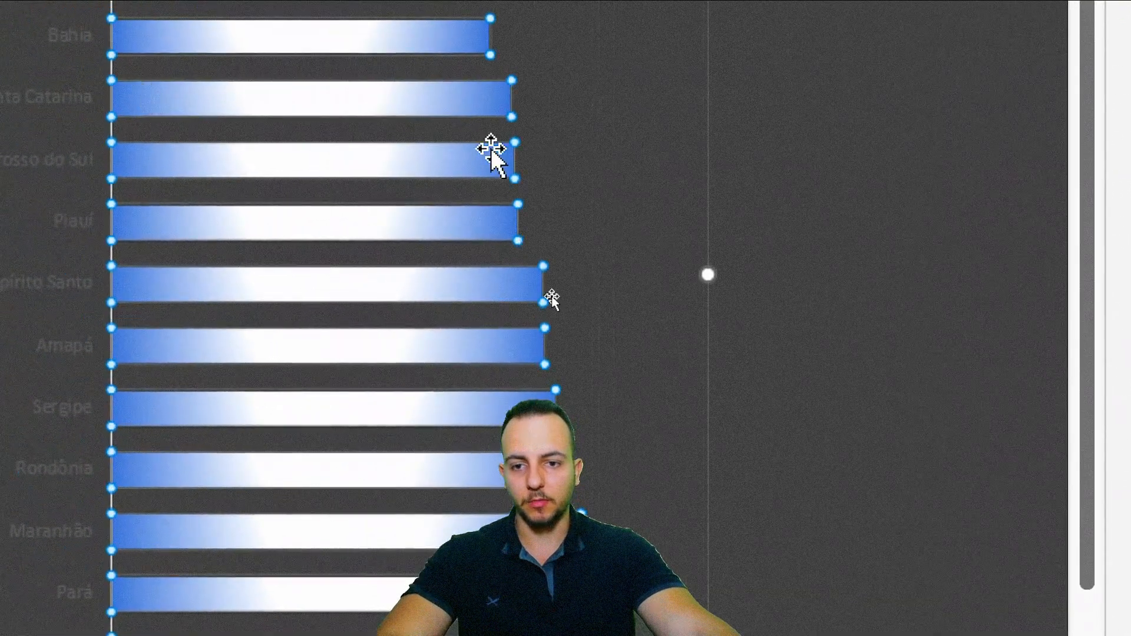
left_click(1035, 169)
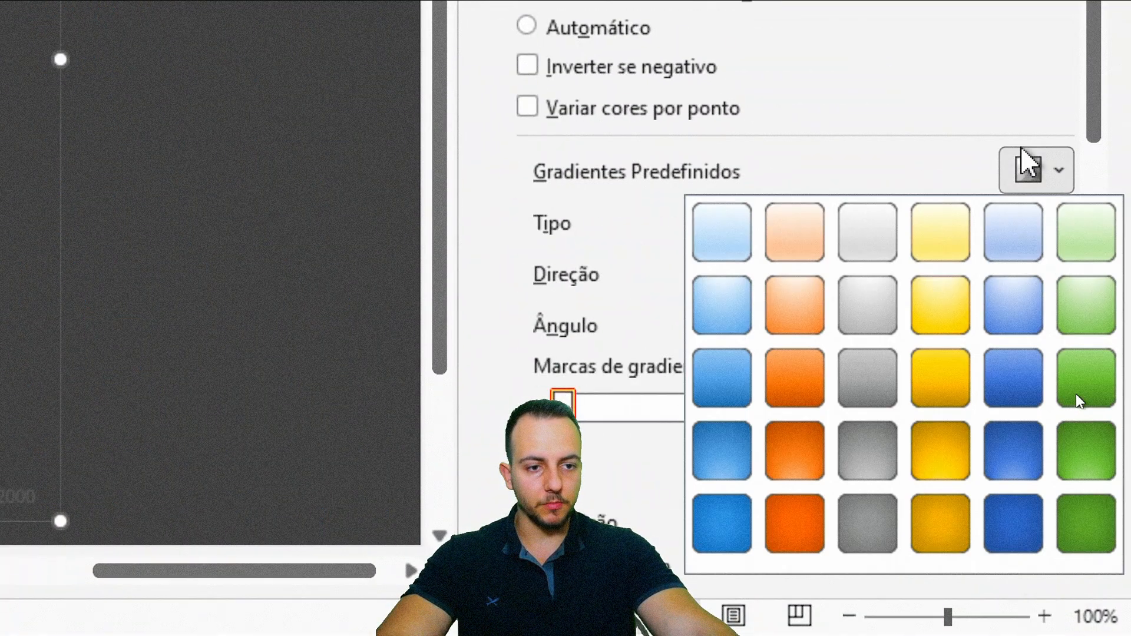
left_click(744, 292)
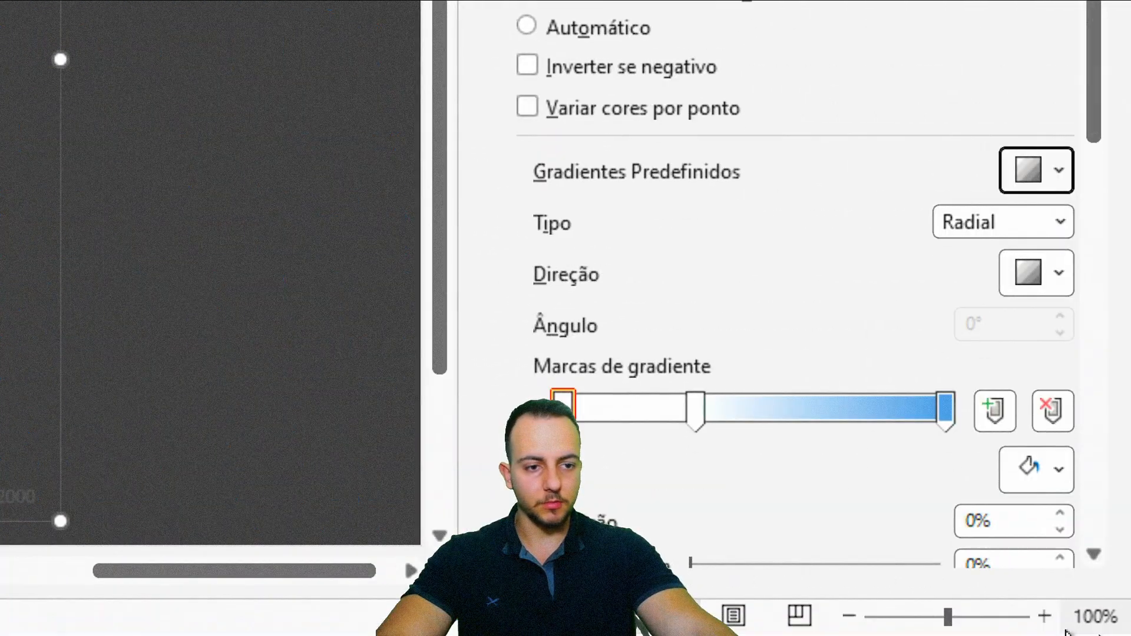
left_click(1030, 170)
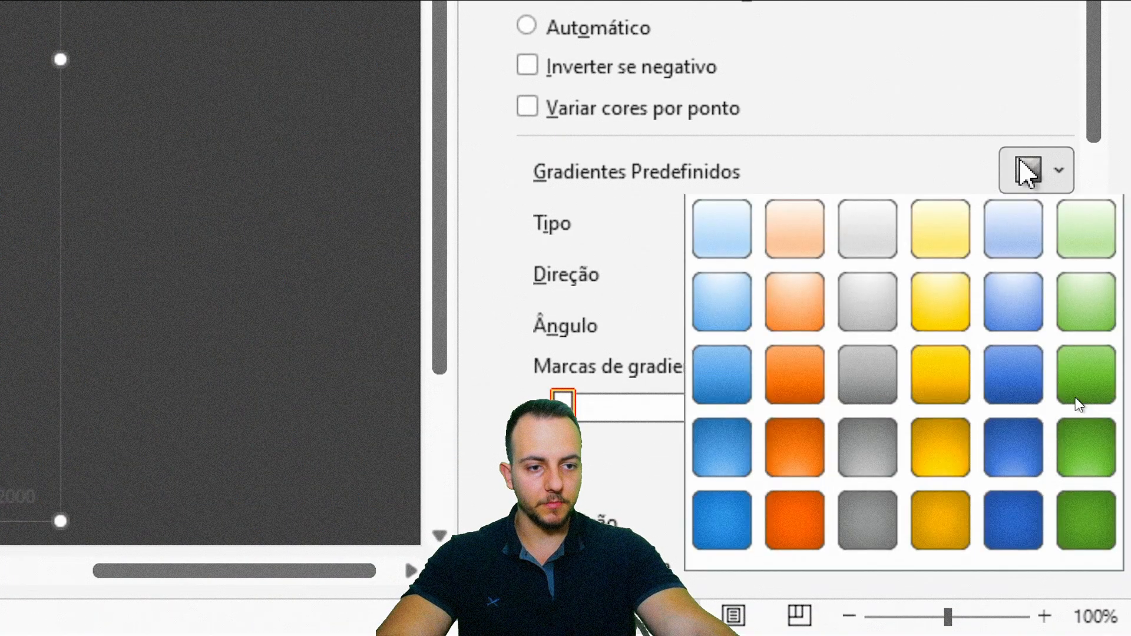
left_click(1021, 230)
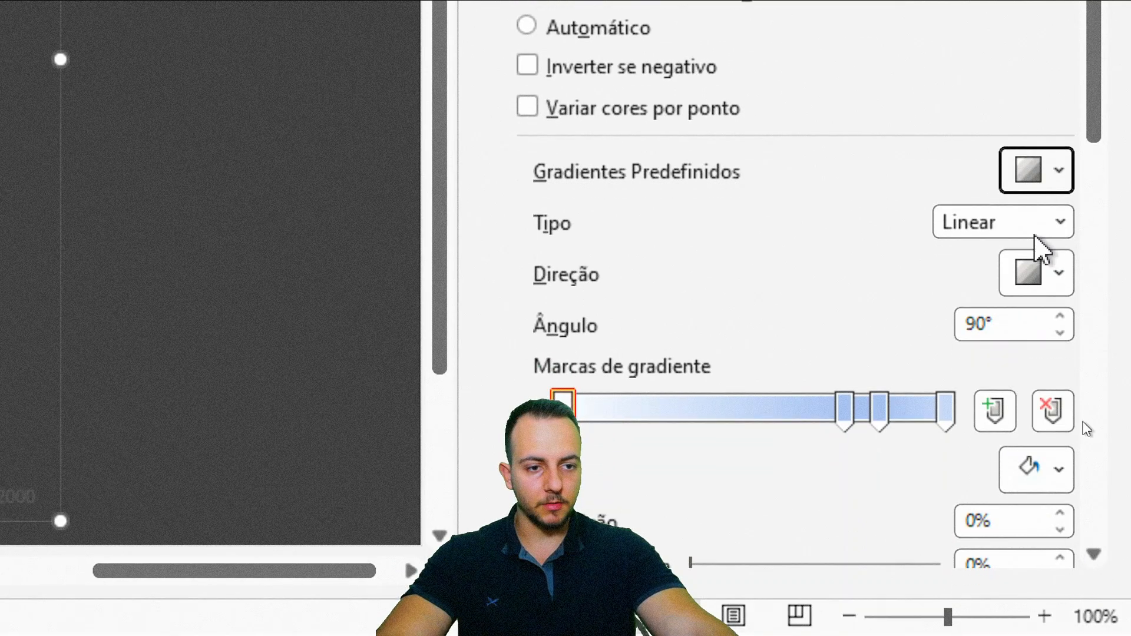
left_click(1049, 170)
left_click(1021, 390)
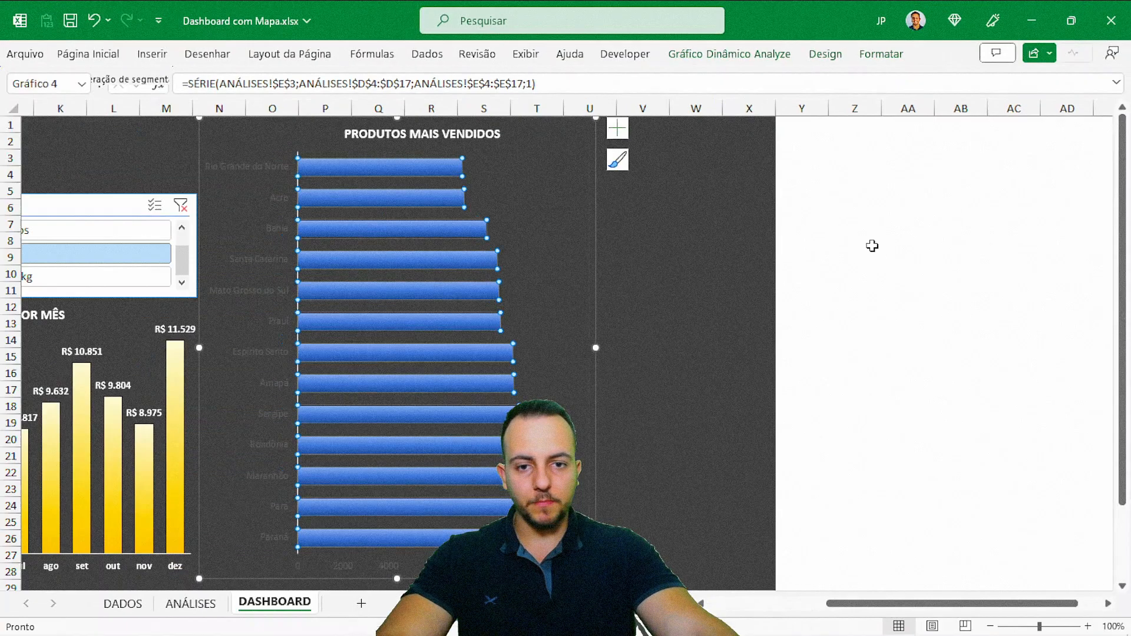
left_click(684, 387)
key("ctrl+2")
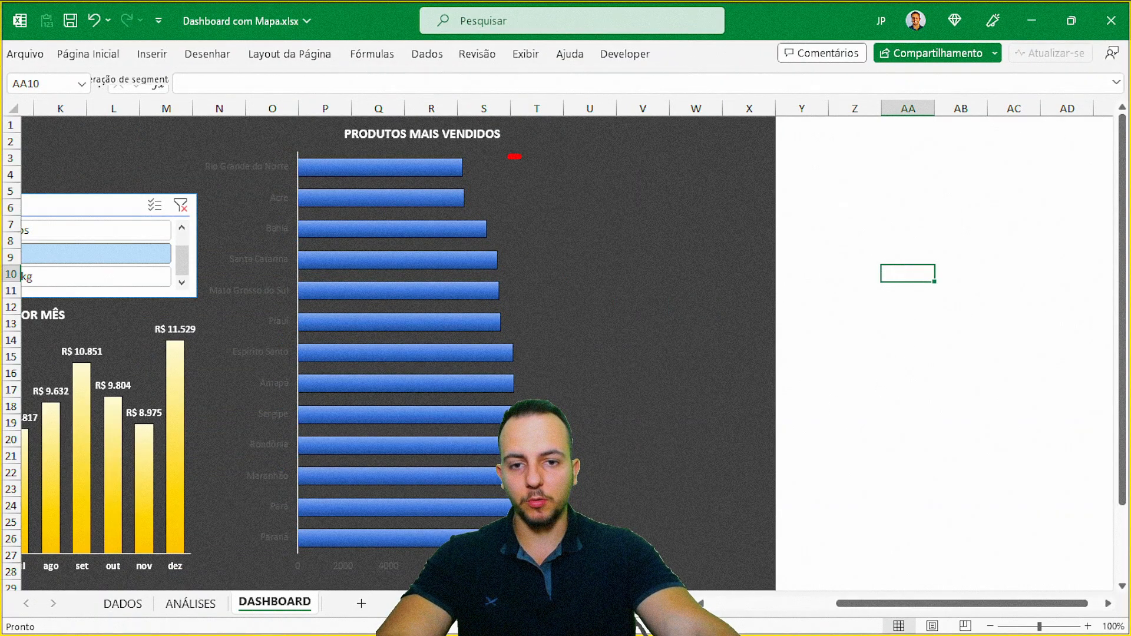
key("Escape")
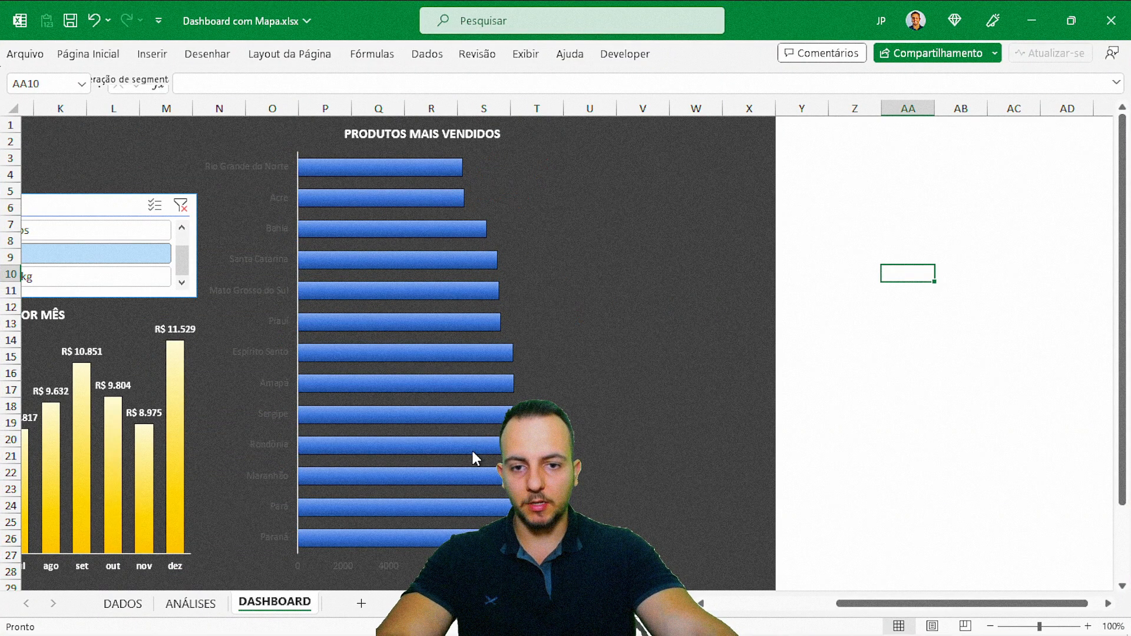
Add data labels at the outside end (Extremidade Externa) of the bars in the PRODUTOS MAIS VENDIDOS chart
left_click(528, 187)
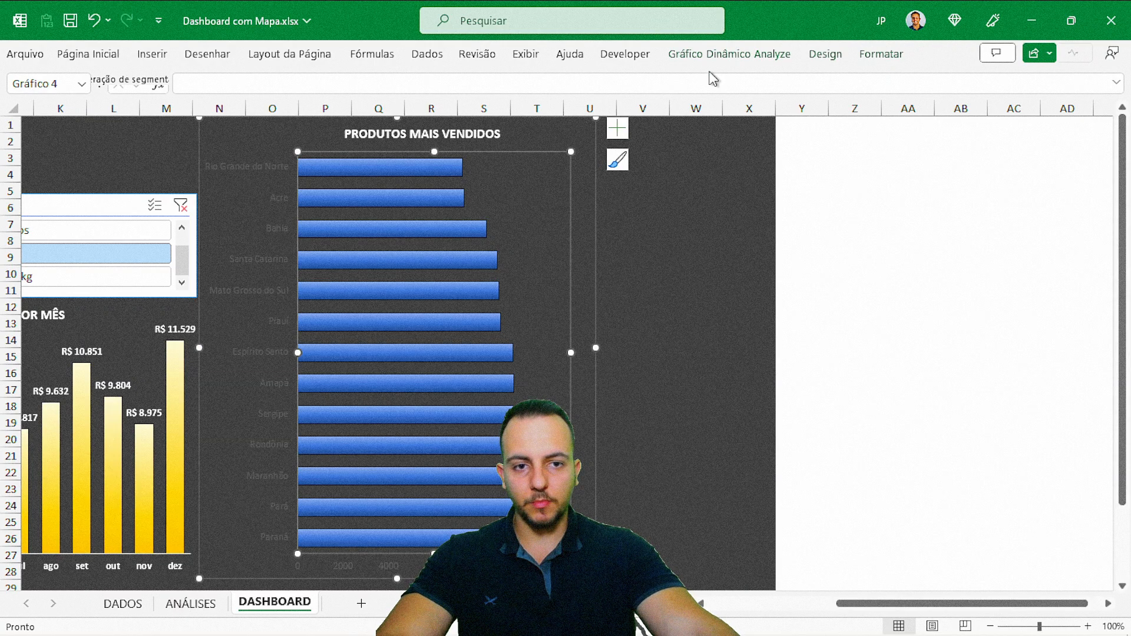
left_click(832, 59)
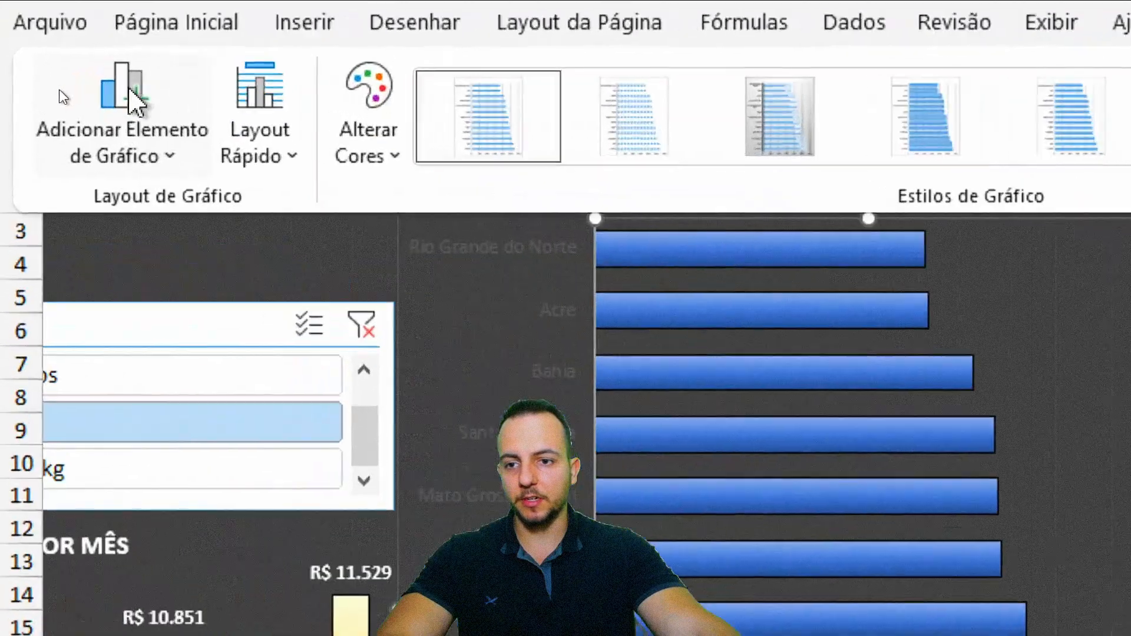
left_click(60, 89)
mouse_move(239, 348)
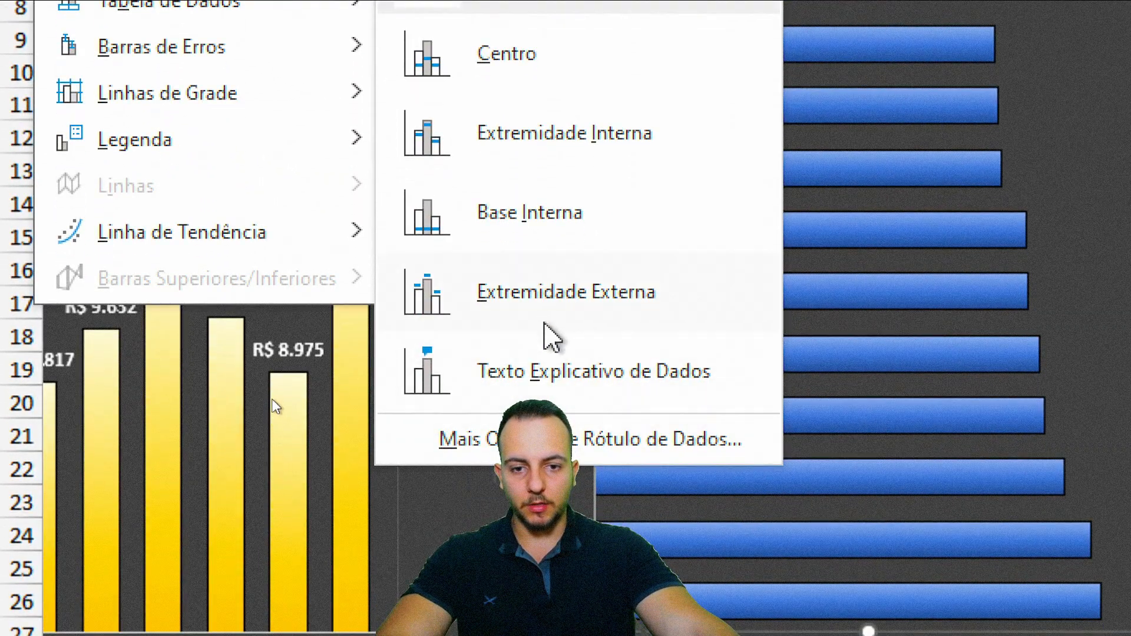
left_click(552, 335)
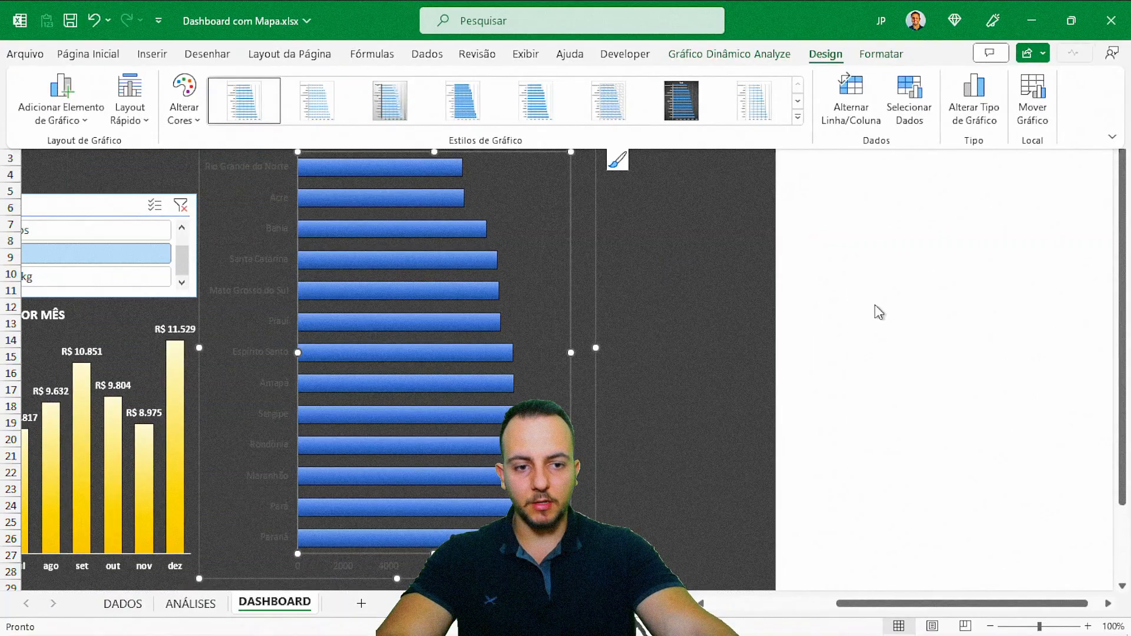
left_click(1004, 334)
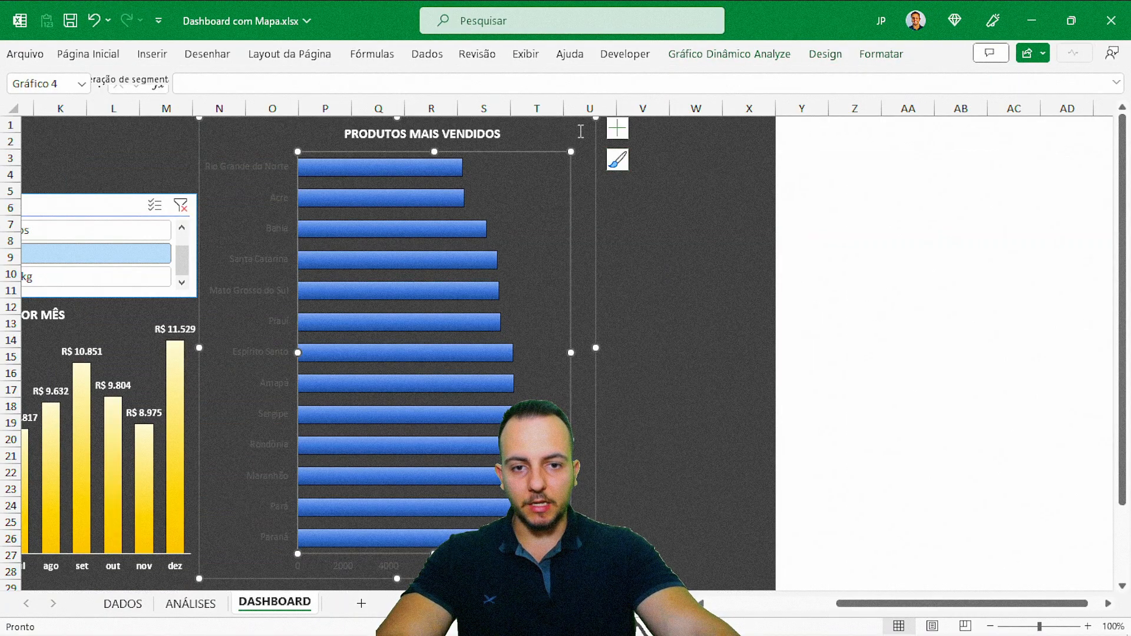
Make all text in the PRODUTOS MAIS VENDIDOS chart bold and white
left_click(618, 128)
left_click(596, 180)
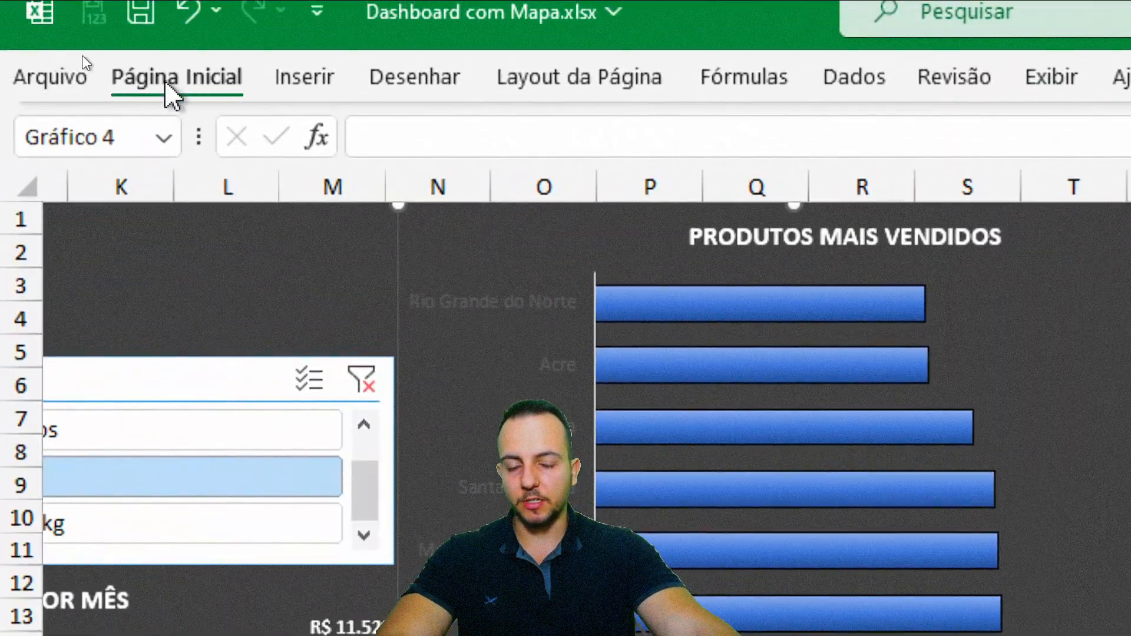
left_click(168, 94)
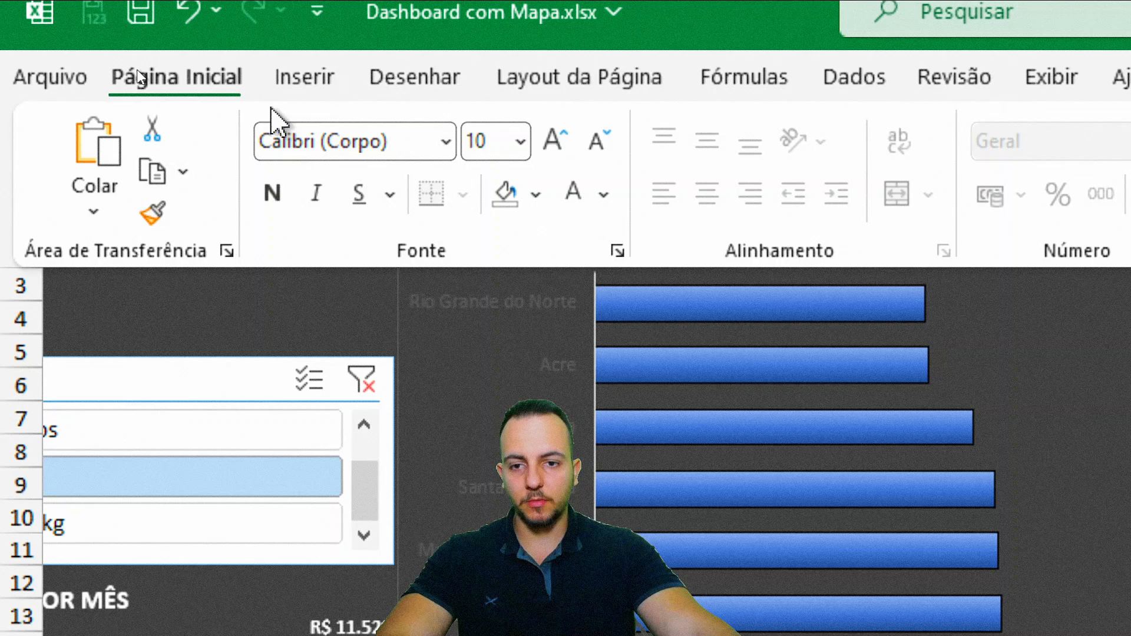
left_click(274, 195)
left_click(603, 195)
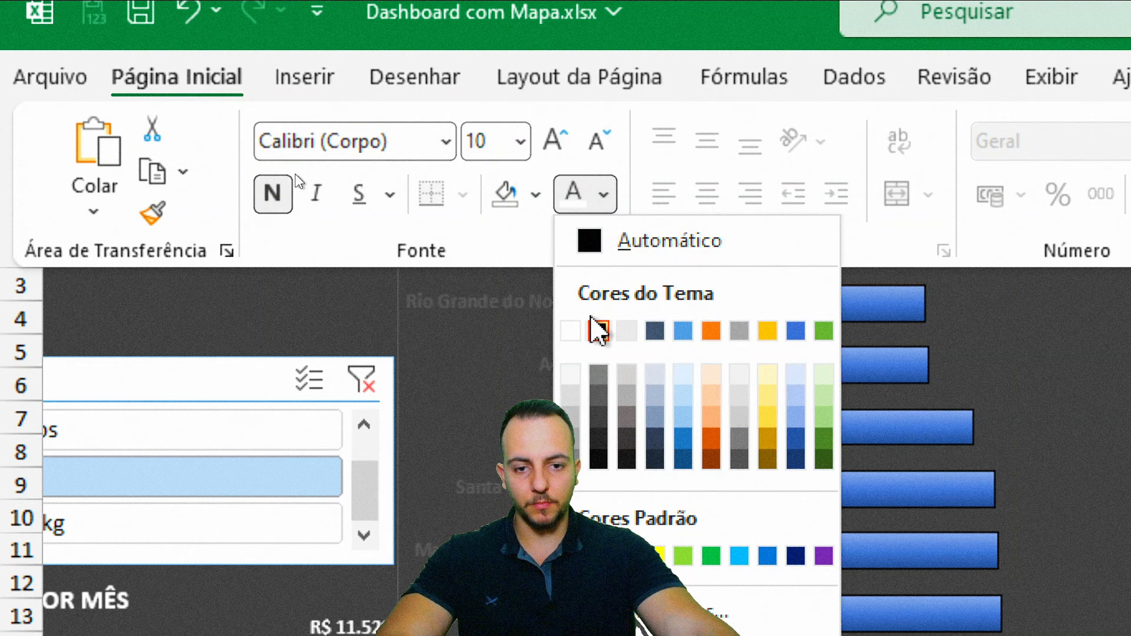
left_click(574, 331)
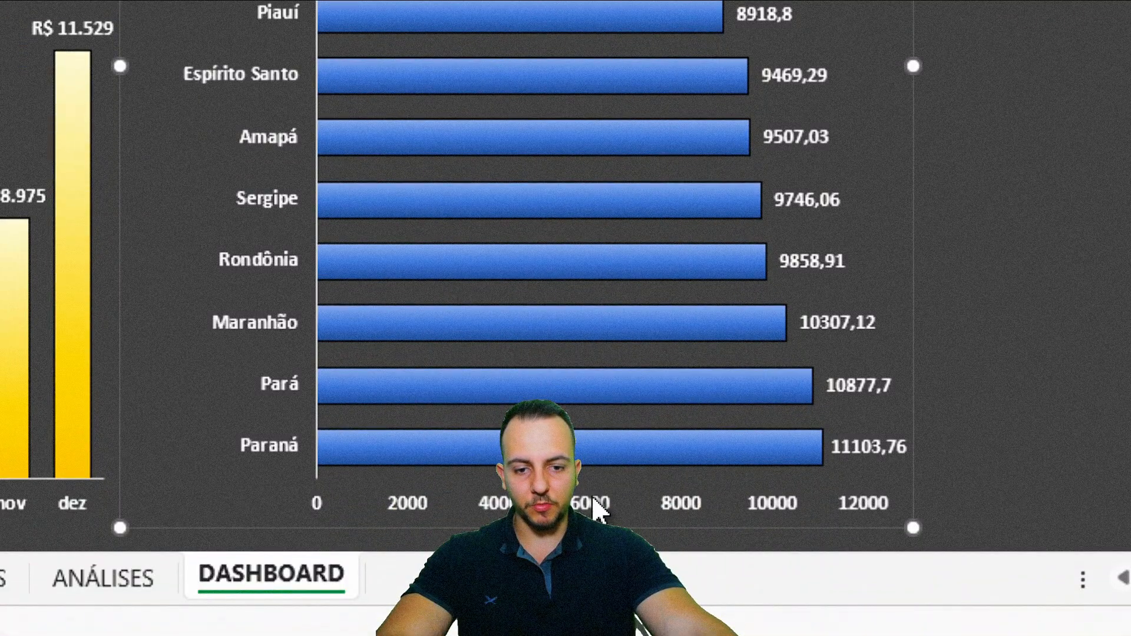
Delete the horizontal value axis from the PRODUTOS MAIS VENDIDOS chart
left_click(576, 507)
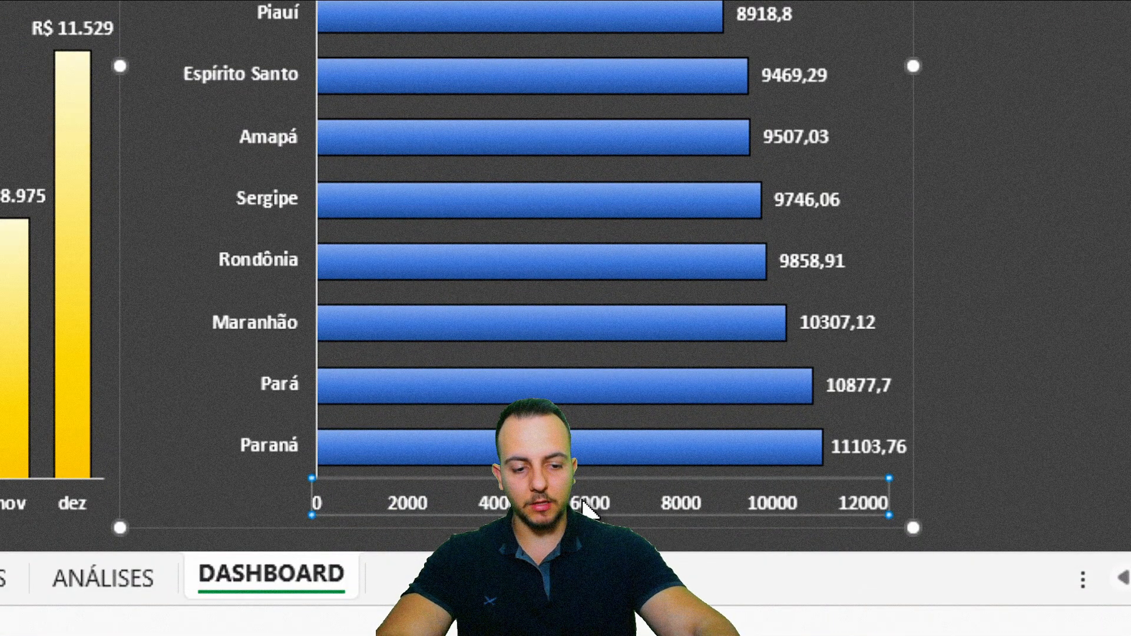
key("Delete")
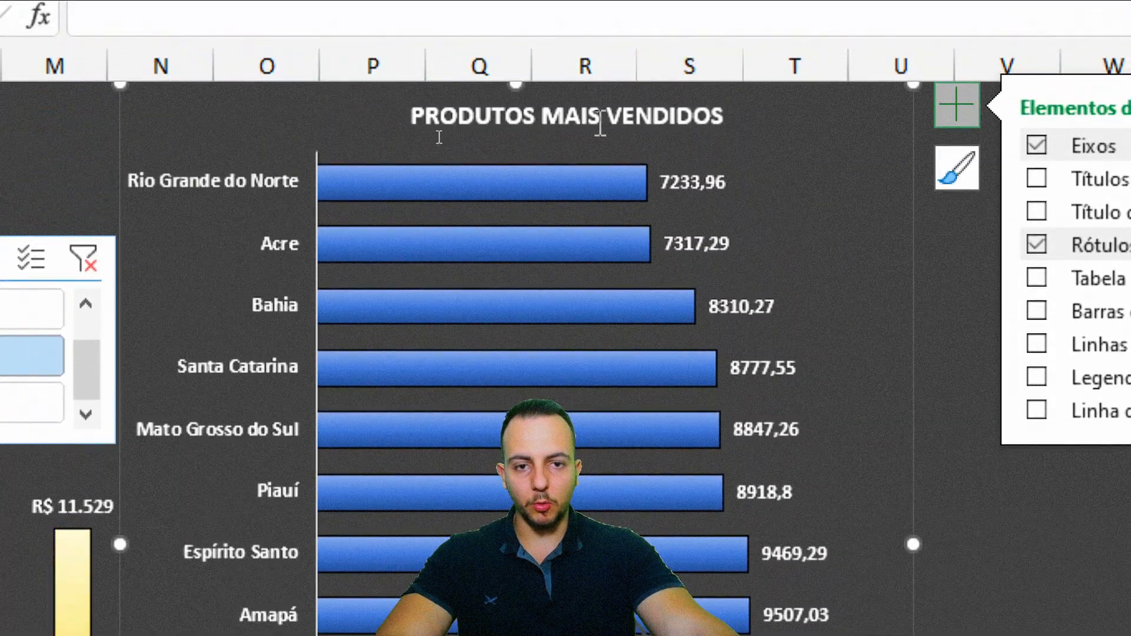
Turn off leader lines for the bar data labels and format them as Contábil with the R$ symbol and 0 decimal places
left_click(689, 182)
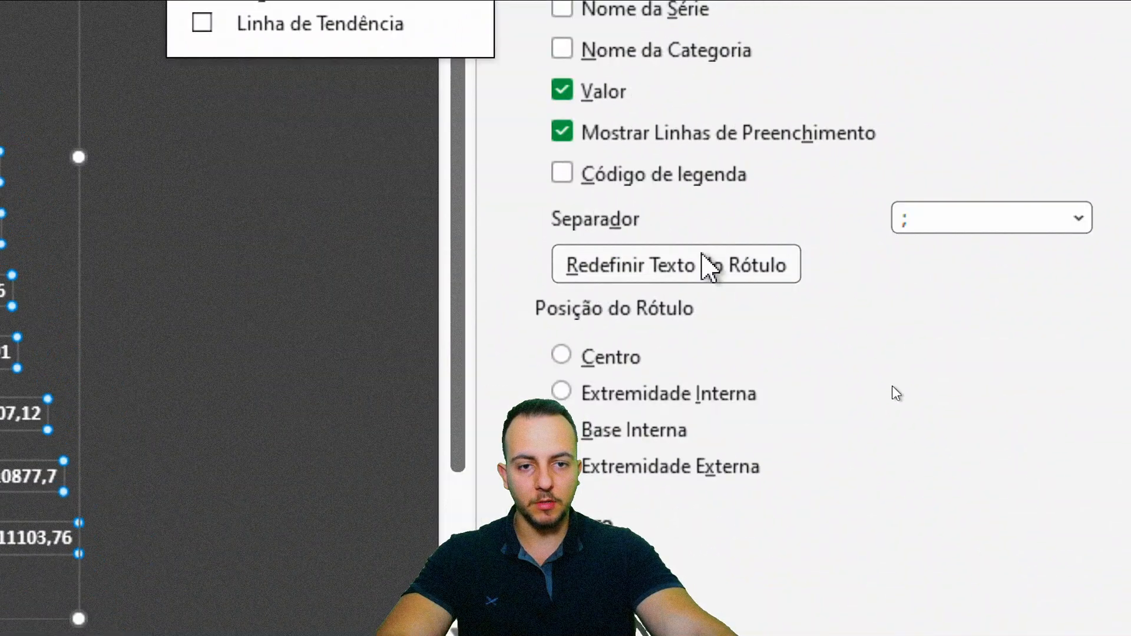
left_click(609, 139)
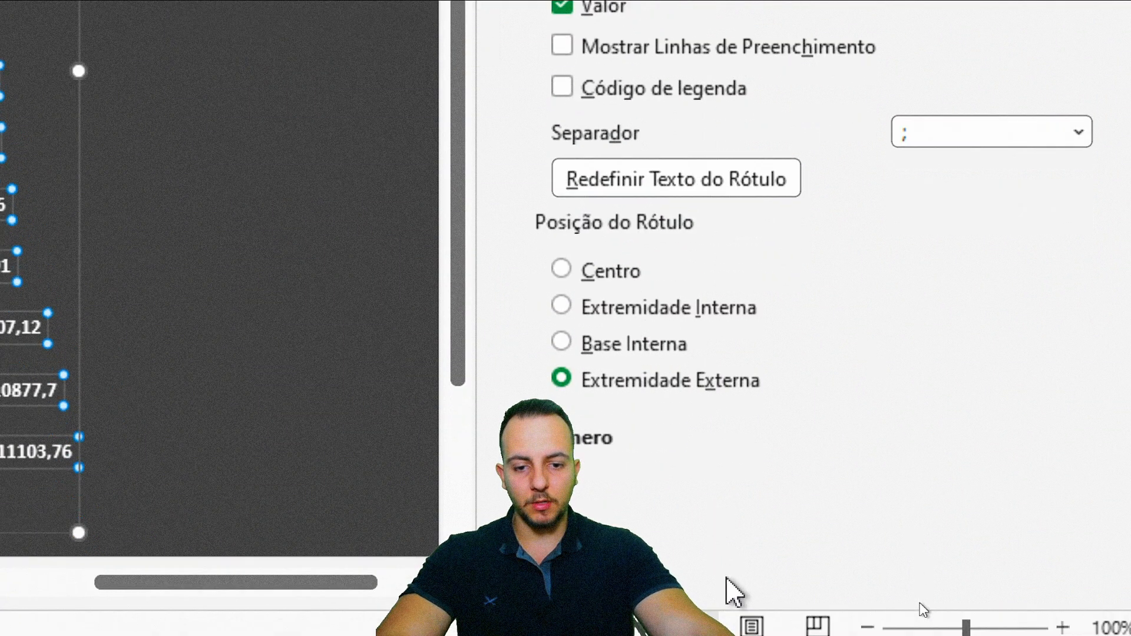
left_click(608, 423)
left_click(691, 427)
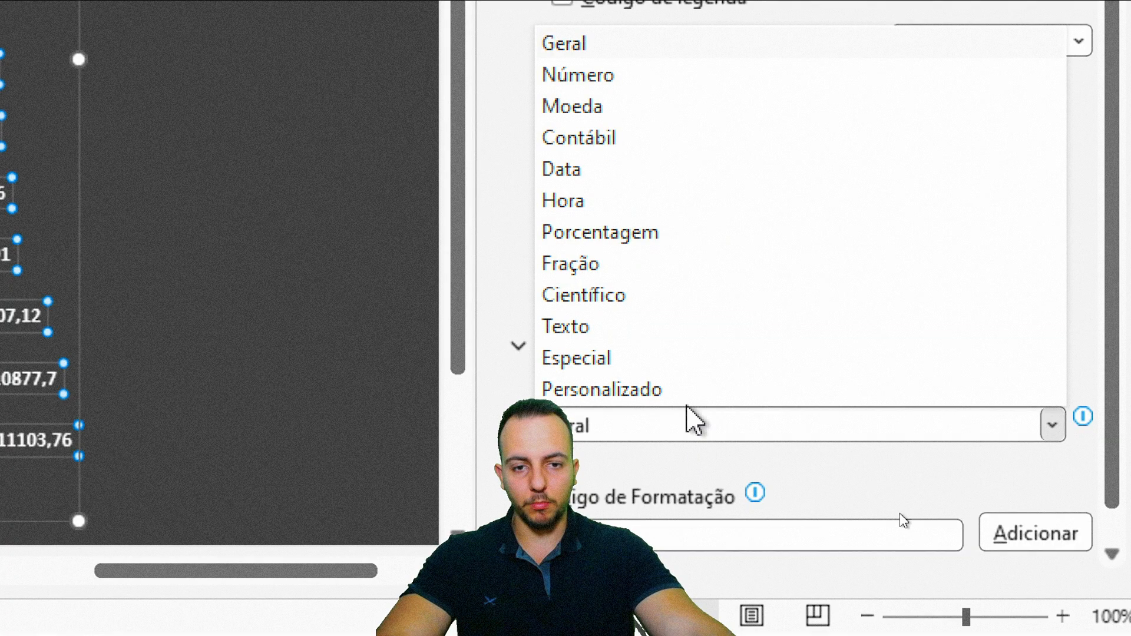
left_click(674, 139)
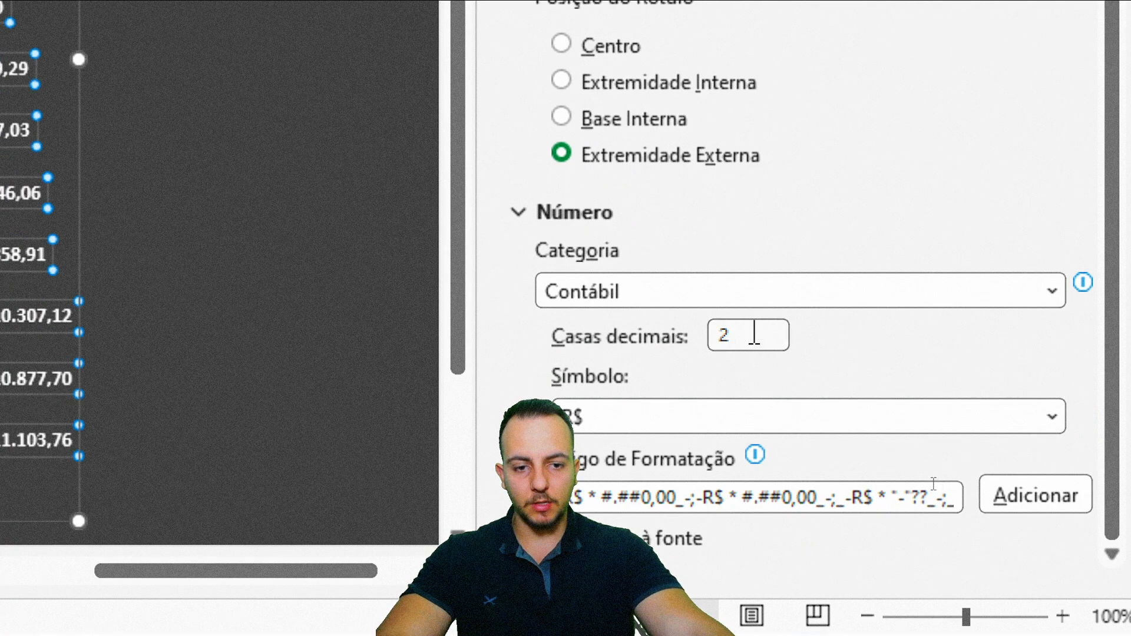
type("0")
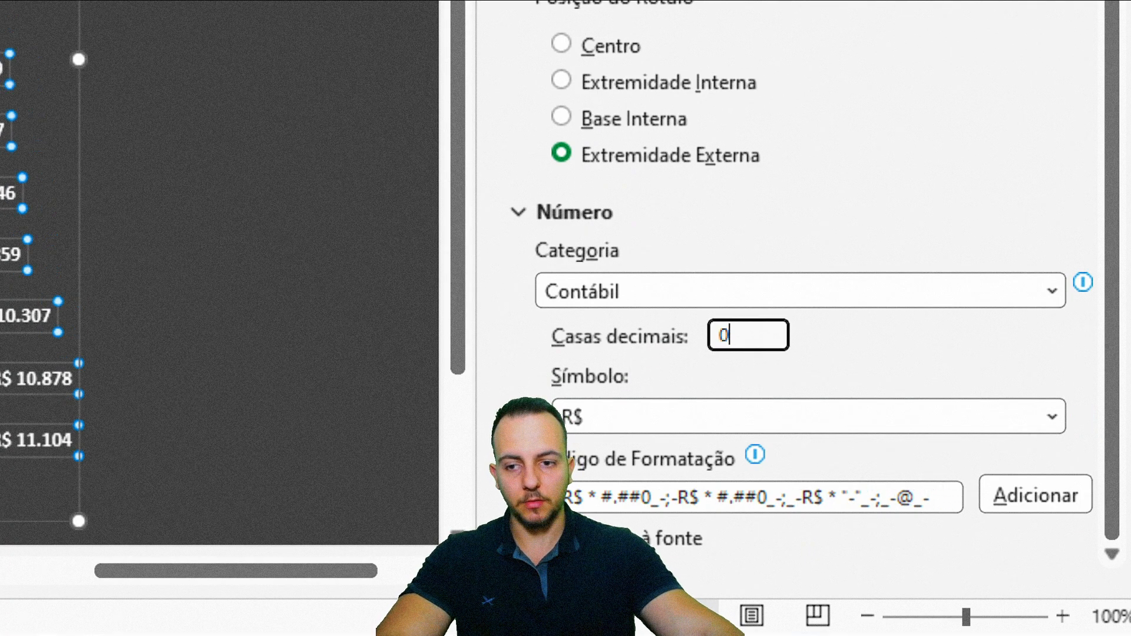
scroll(936, 155, "up", 2)
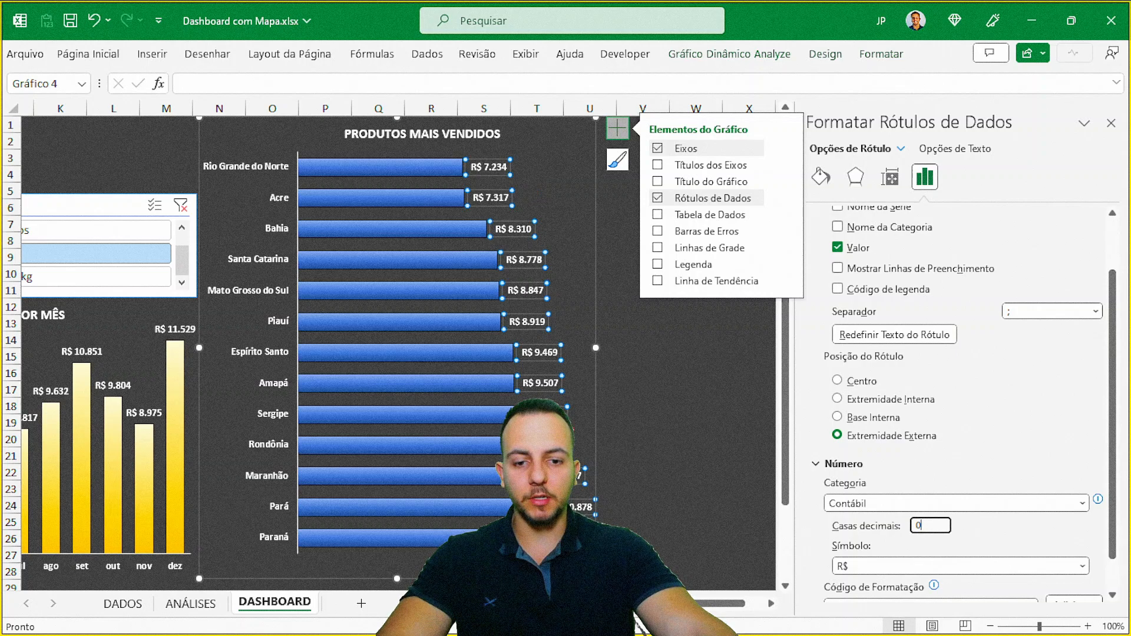
Reverse the category order on the vertical axis (Categorias em ordem inversa) of the PRODUTOS MAIS VENDIDOS chart
left_click_drag(488, 211, 420, 124)
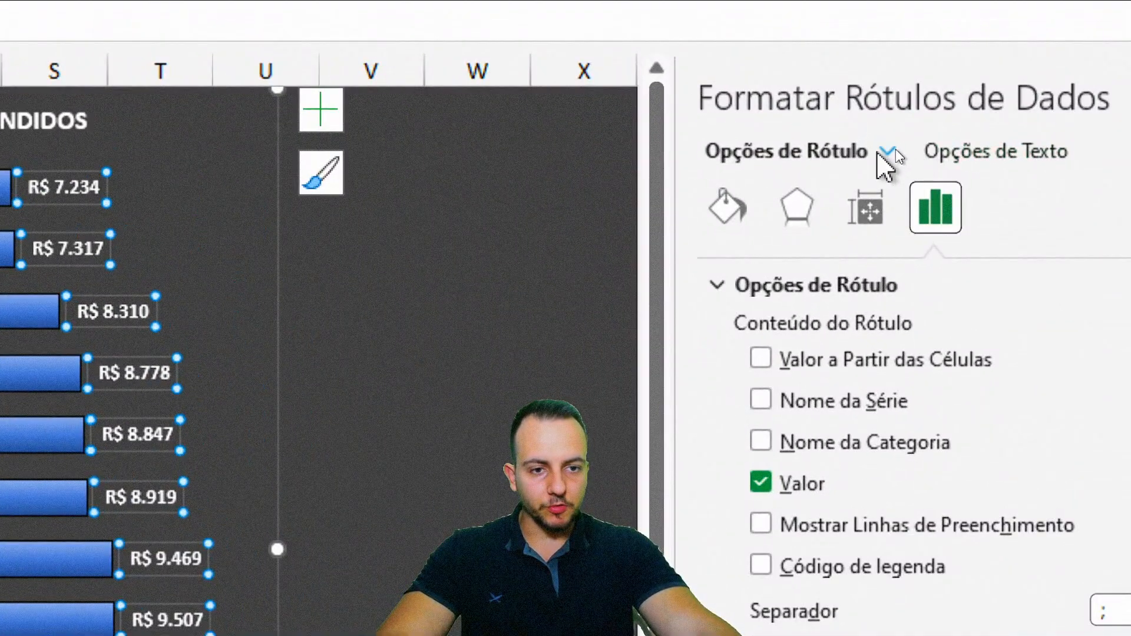
left_click(886, 153)
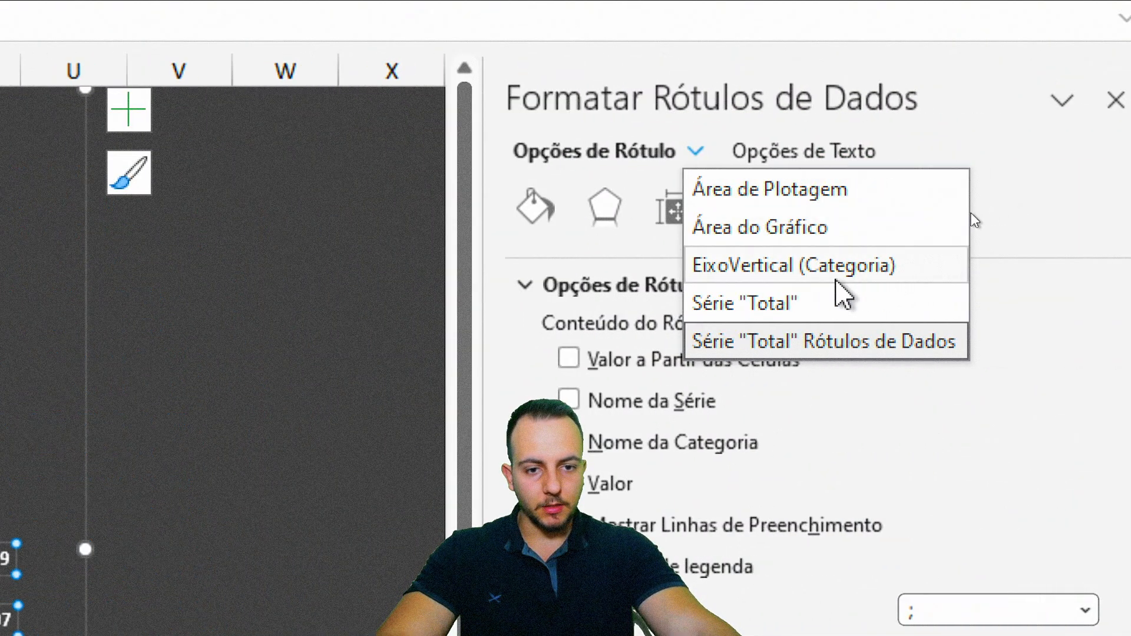
left_click(824, 273)
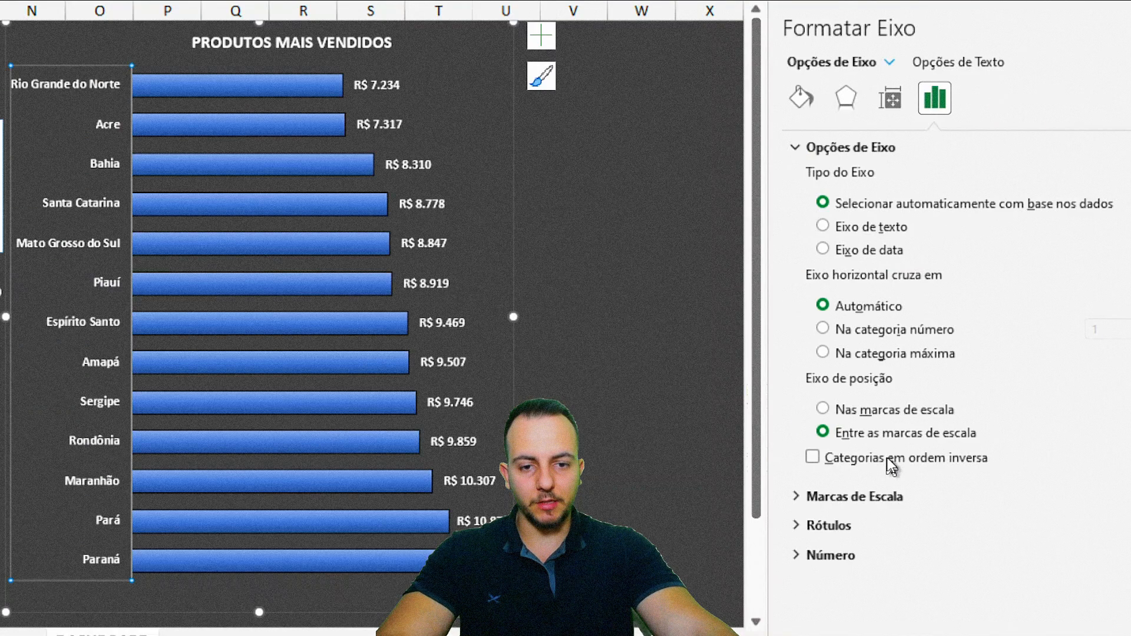
left_click(670, 314)
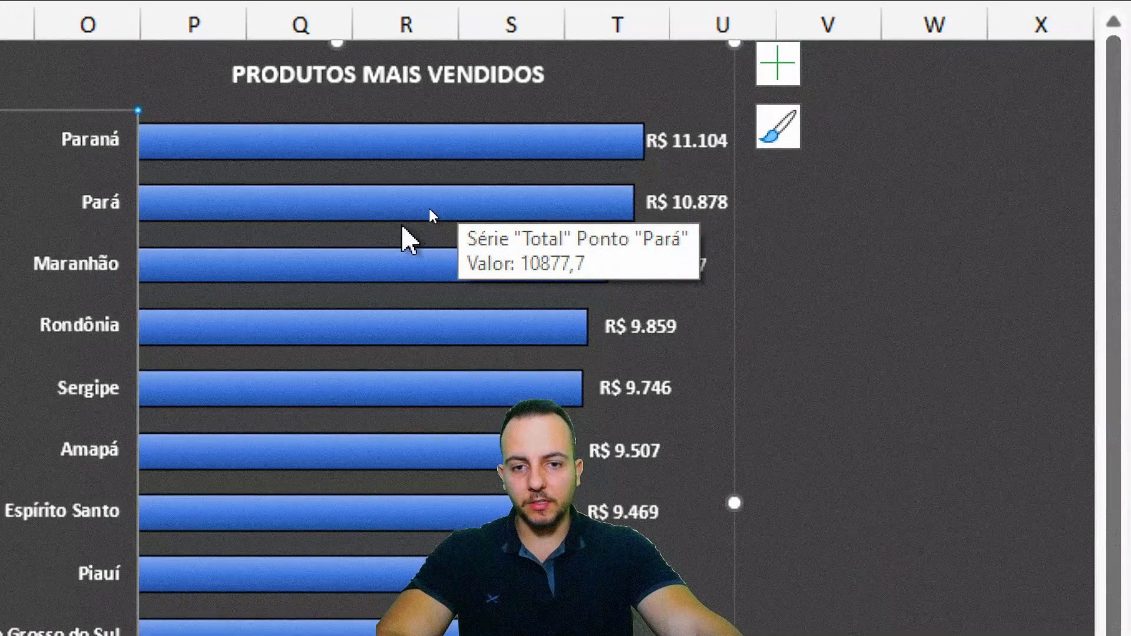
Change the solid border of the blue bars to white, close the formatting pane and deselect the chart
left_click(489, 201)
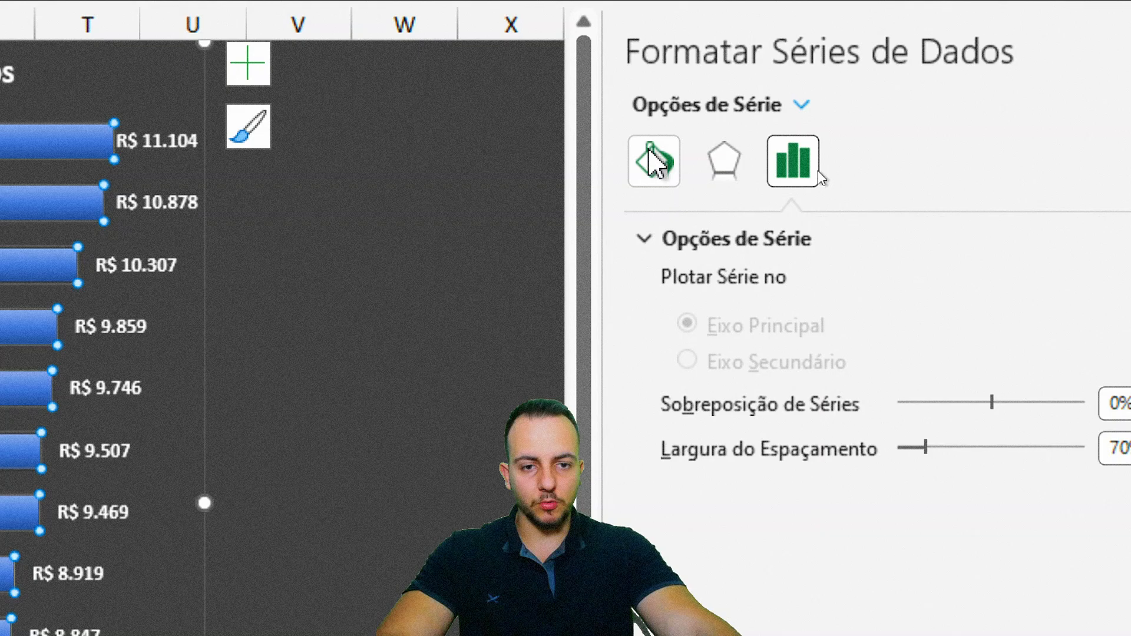
left_click(652, 160)
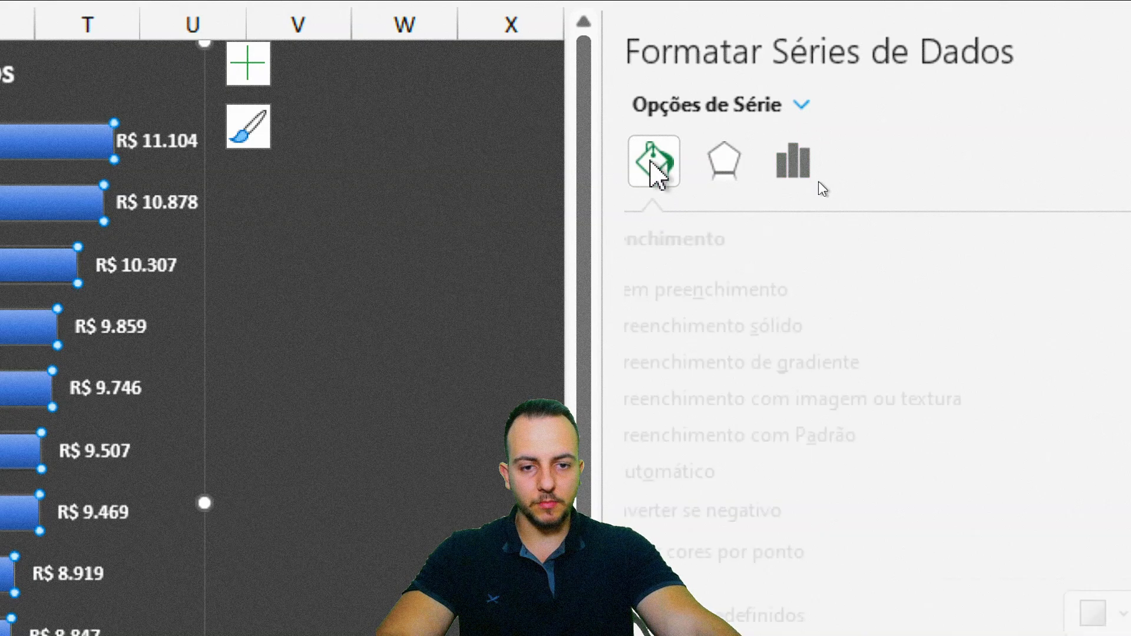
left_click(707, 245)
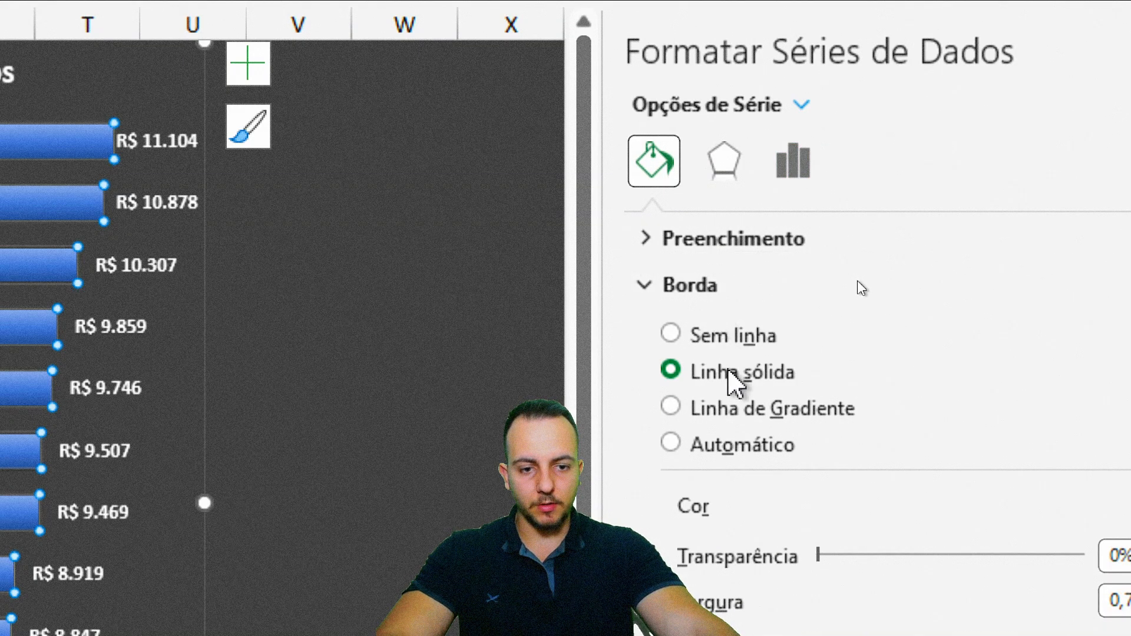
left_click(1034, 219)
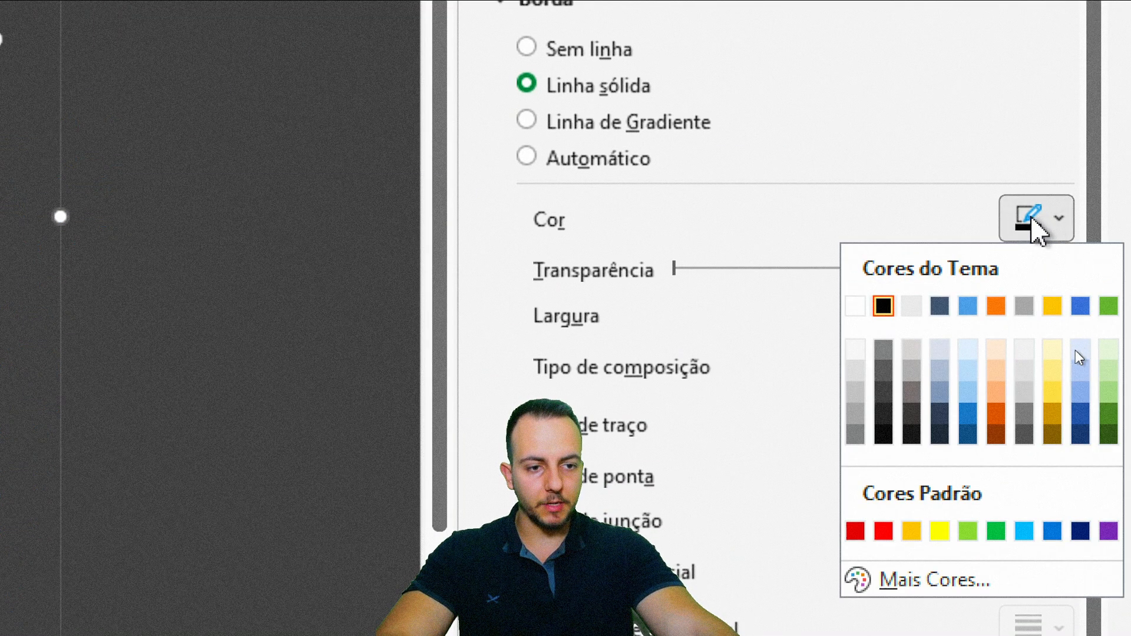
left_click(855, 305)
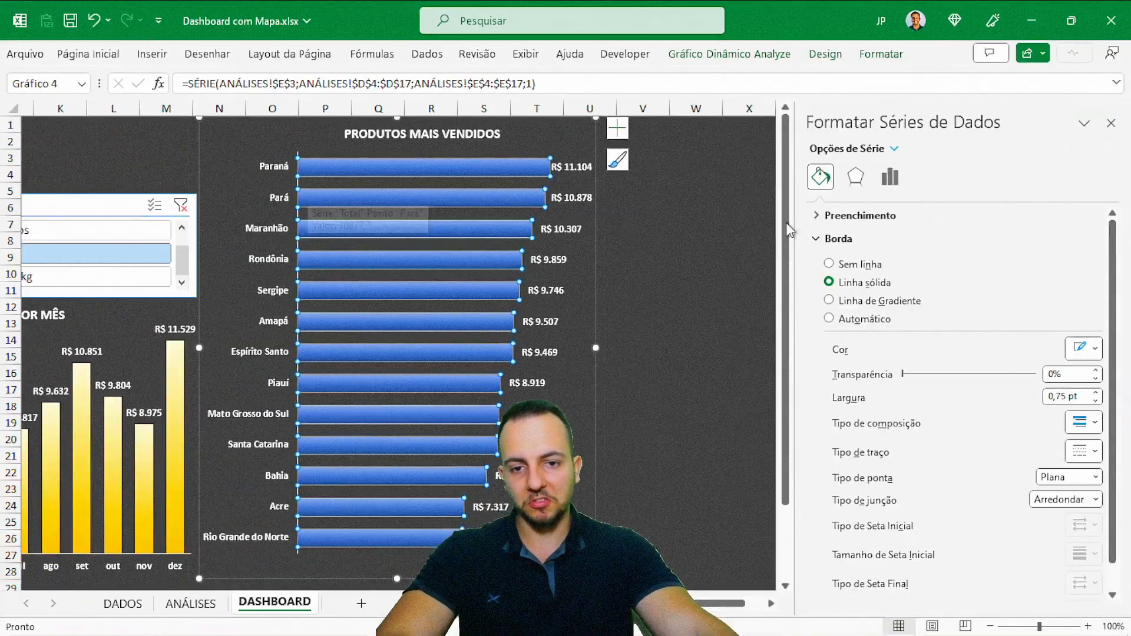
left_click(1111, 123)
left_click(1013, 192)
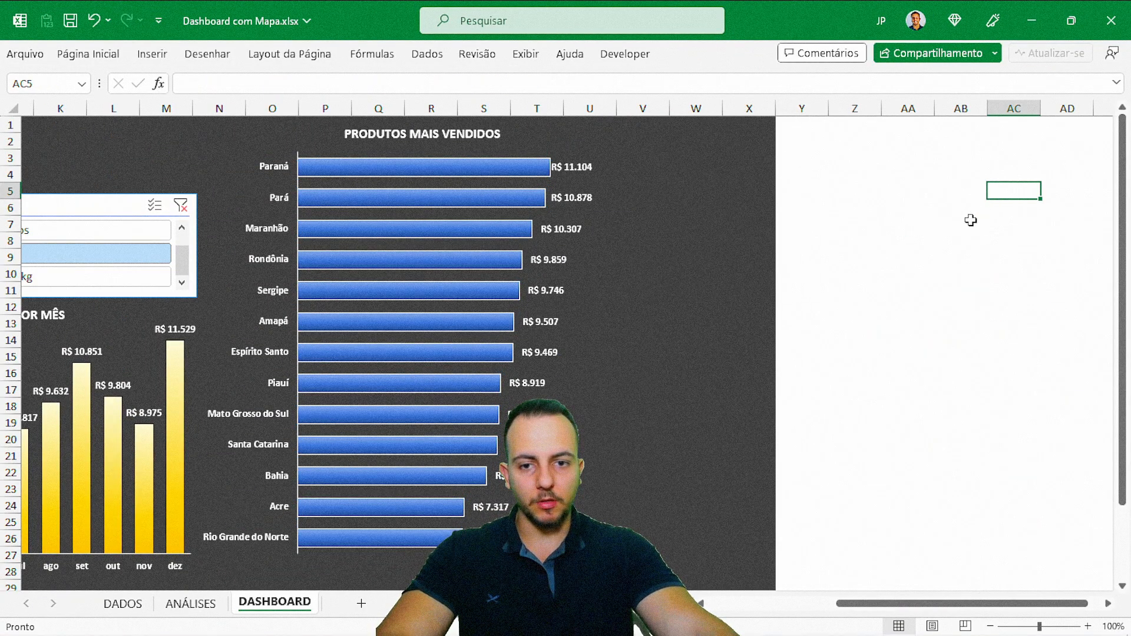
Narrow the PRODUTOS MAIS VENDIDOS chart slightly by pulling in its right edge, and deselect it
scroll(931, 300, "left", 4)
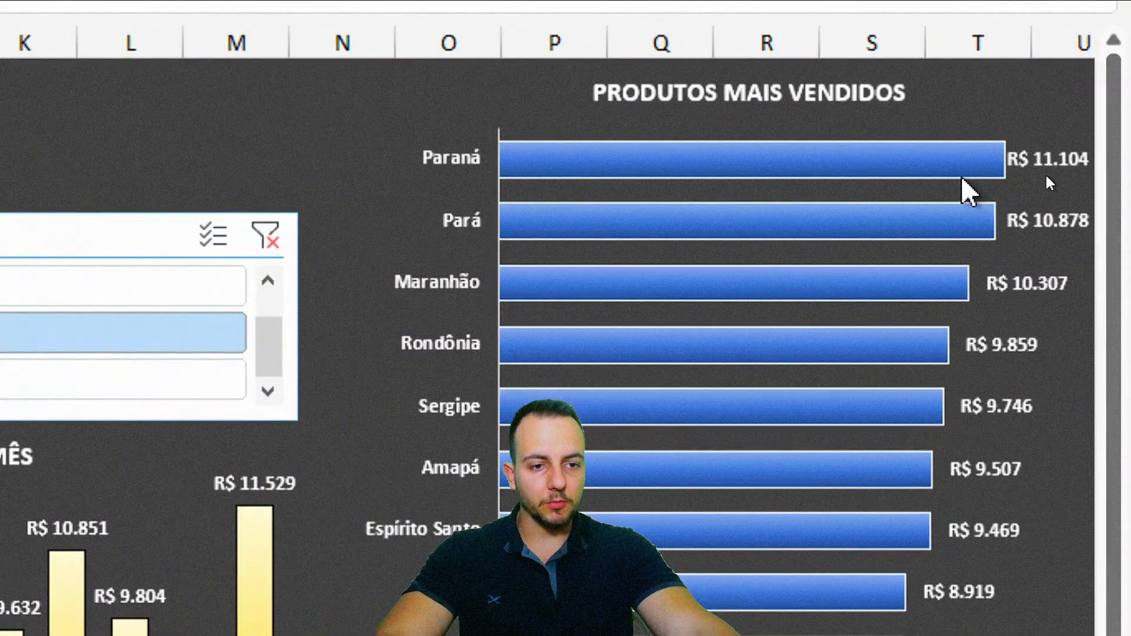
left_click(1049, 180)
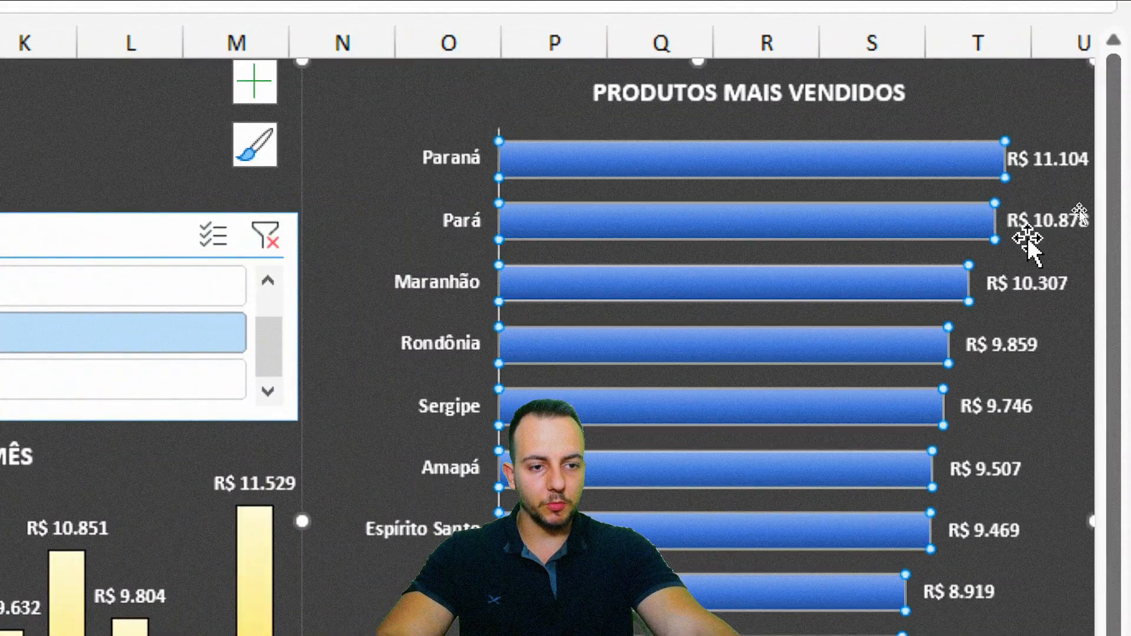
left_click(1046, 97)
left_click(1035, 342)
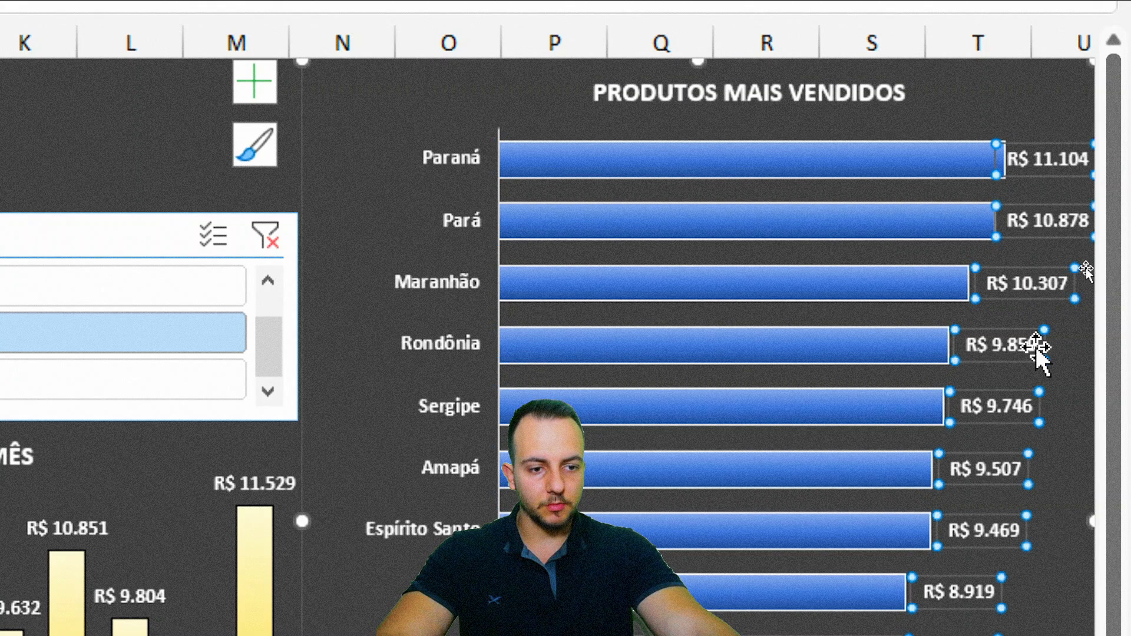
left_click(1058, 412)
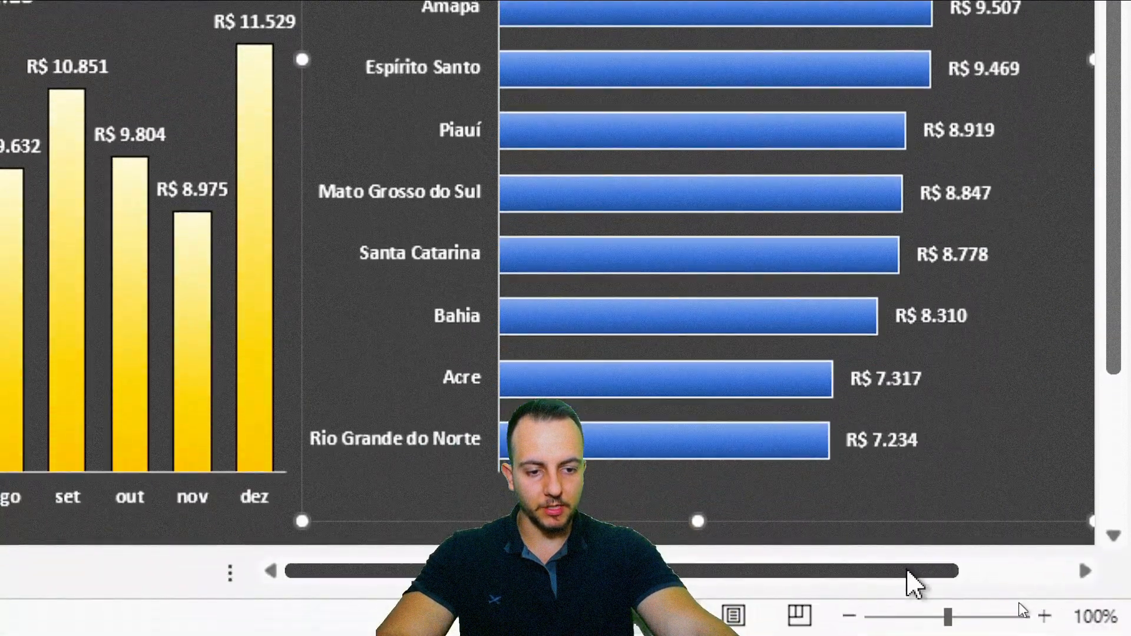
left_click_drag(907, 570, 998, 570)
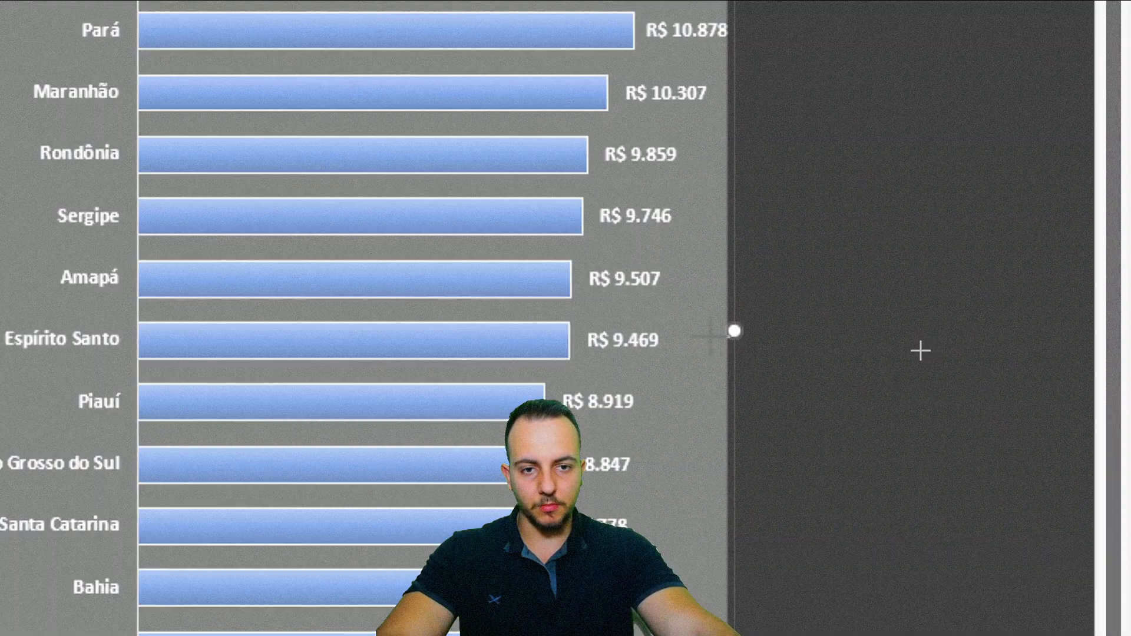
left_click_drag(734, 60, 697, 61)
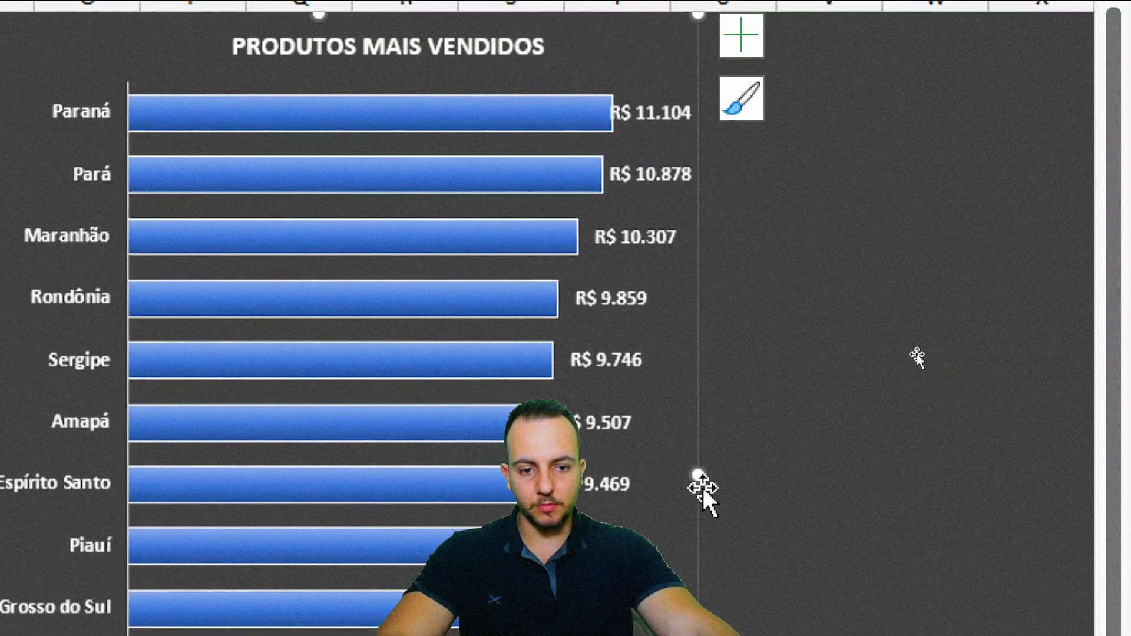
left_click_drag(698, 475, 689, 475)
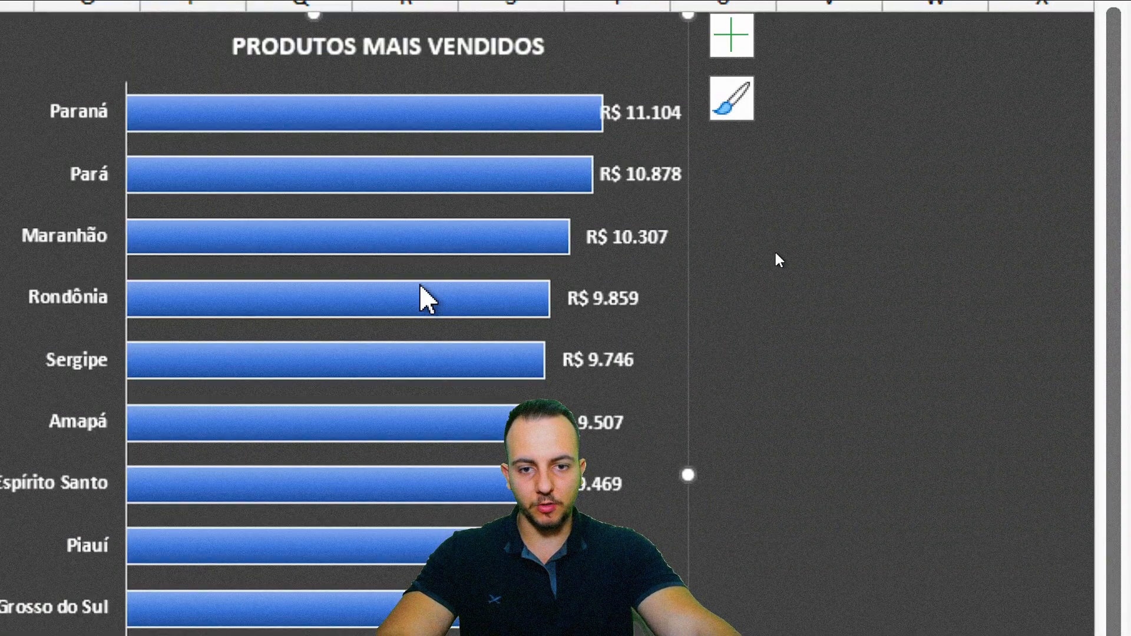
left_click(747, 349)
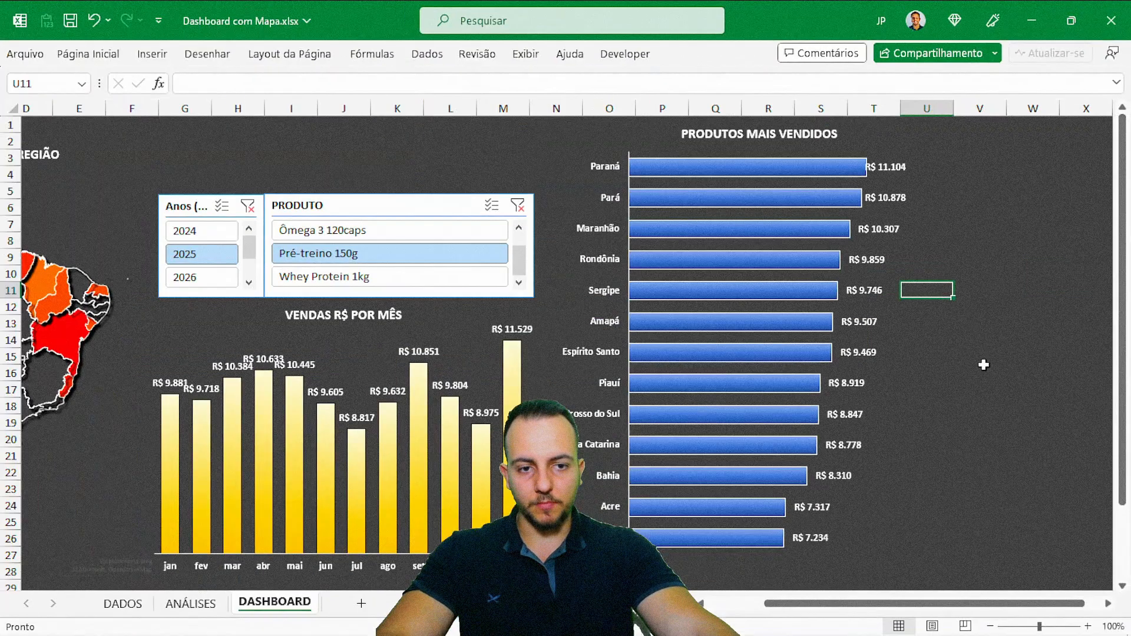
Duplicate the VENDAS R$ POR MÊS title text box and place the copy above the slicers, aligned with their left edge
left_click_drag(871, 608, 801, 610)
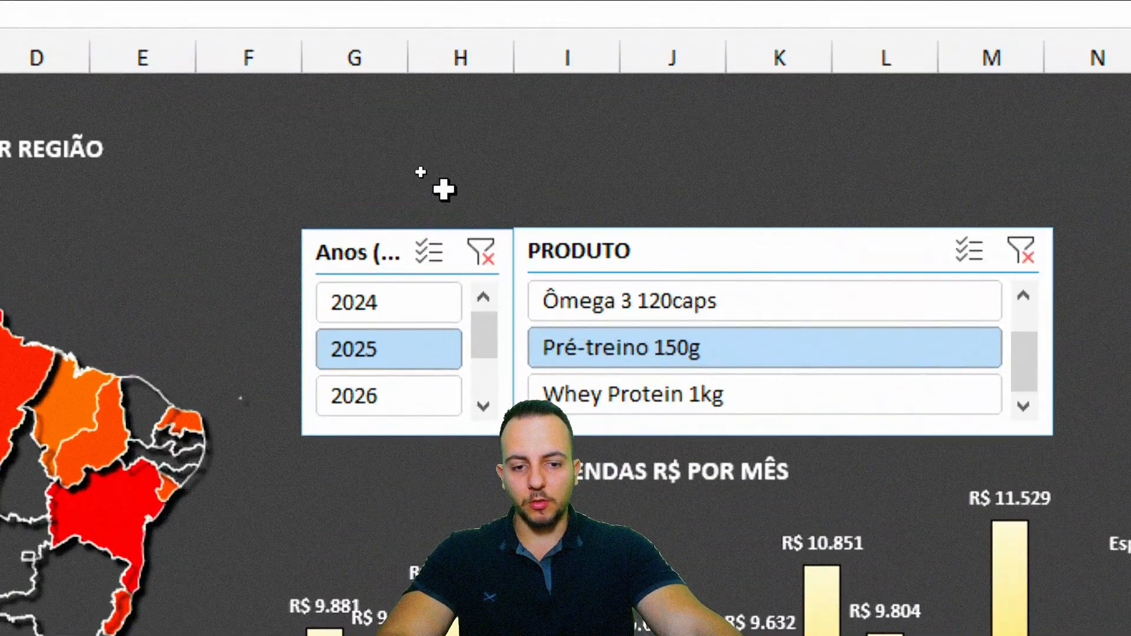
left_click(682, 486)
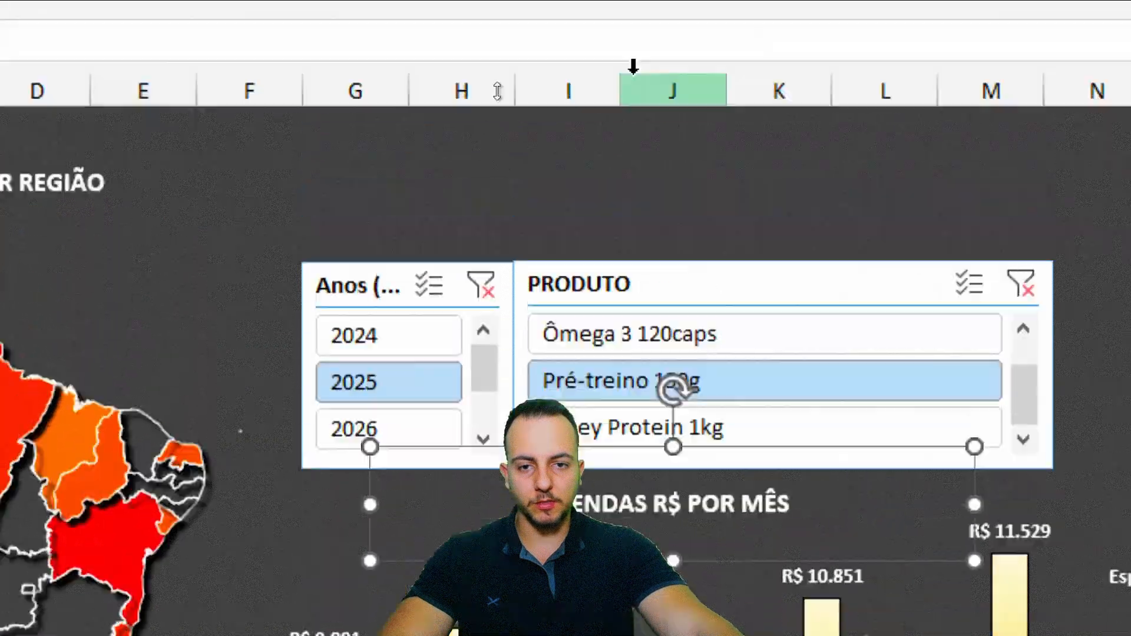
left_click(424, 195)
key("ctrl+v")
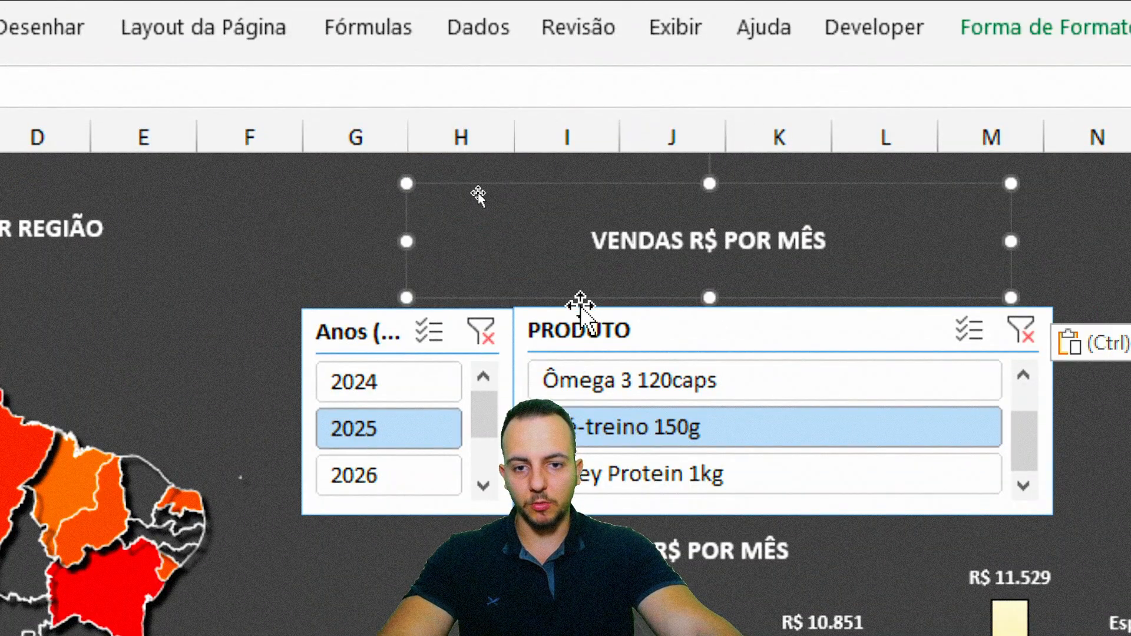
left_click_drag(609, 187, 503, 171)
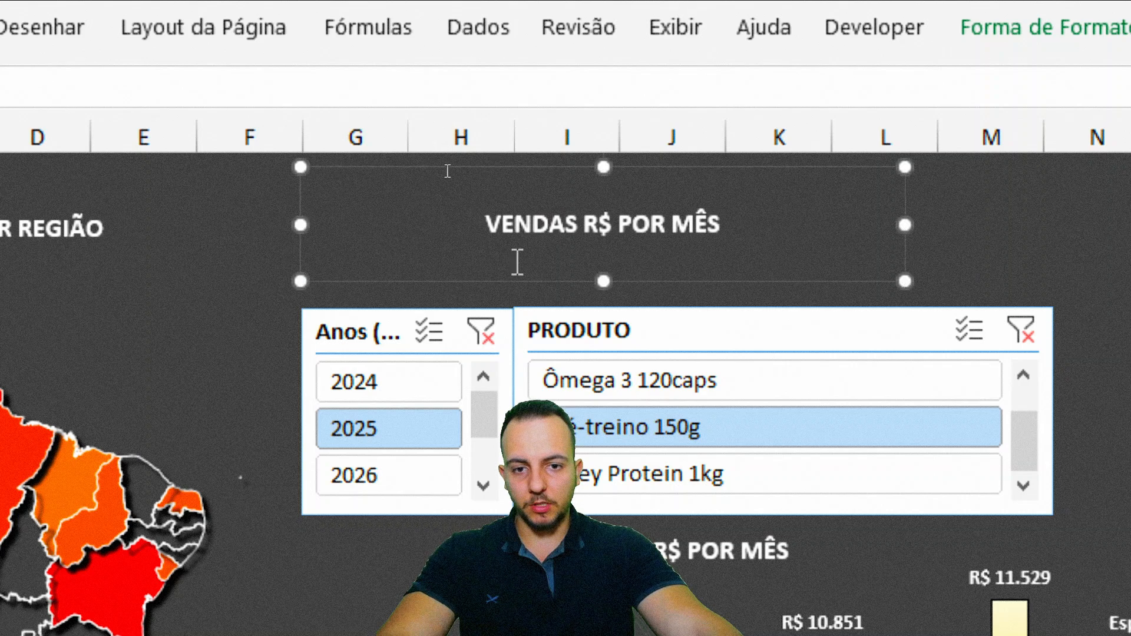
Replace the text of the copied title box with "DASHBOARD DE VENDAS"
triple_click(554, 238)
type("DASHBOARD")
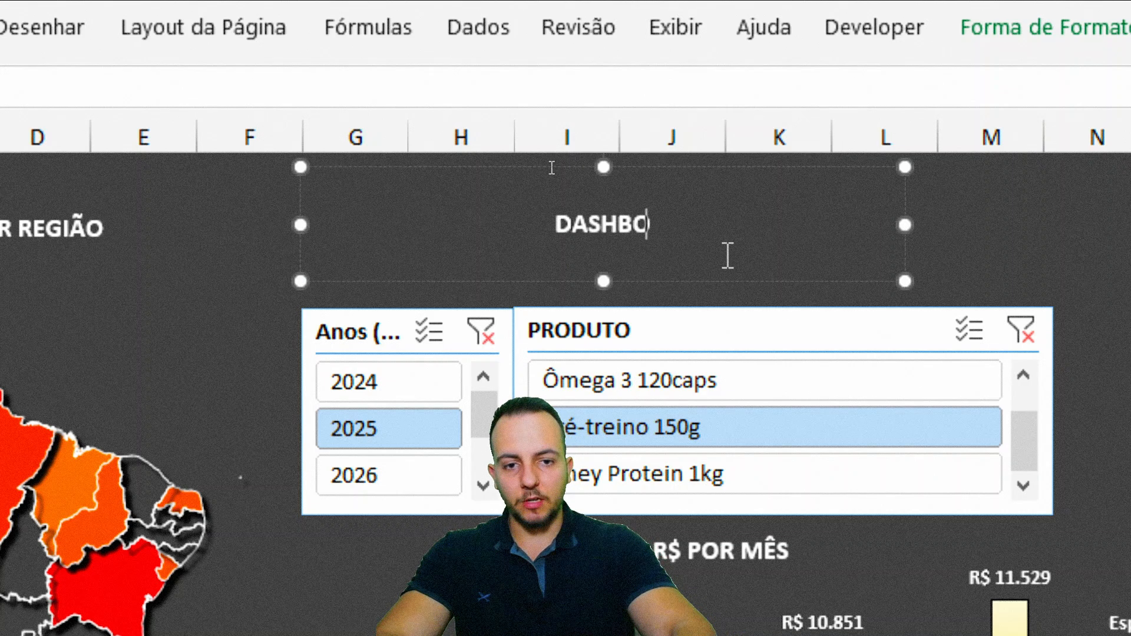
type(" DE VENDAS")
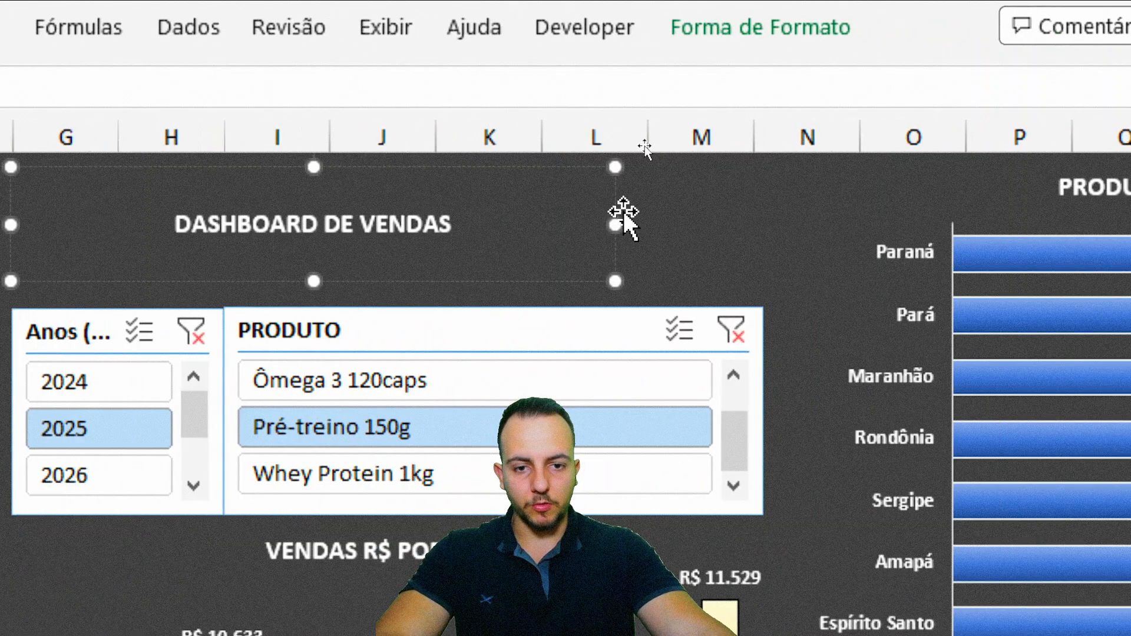
Widen the DASHBOARD DE VENDAS text box on both sides and increase its font size to 18
left_click_drag(616, 219, 841, 204)
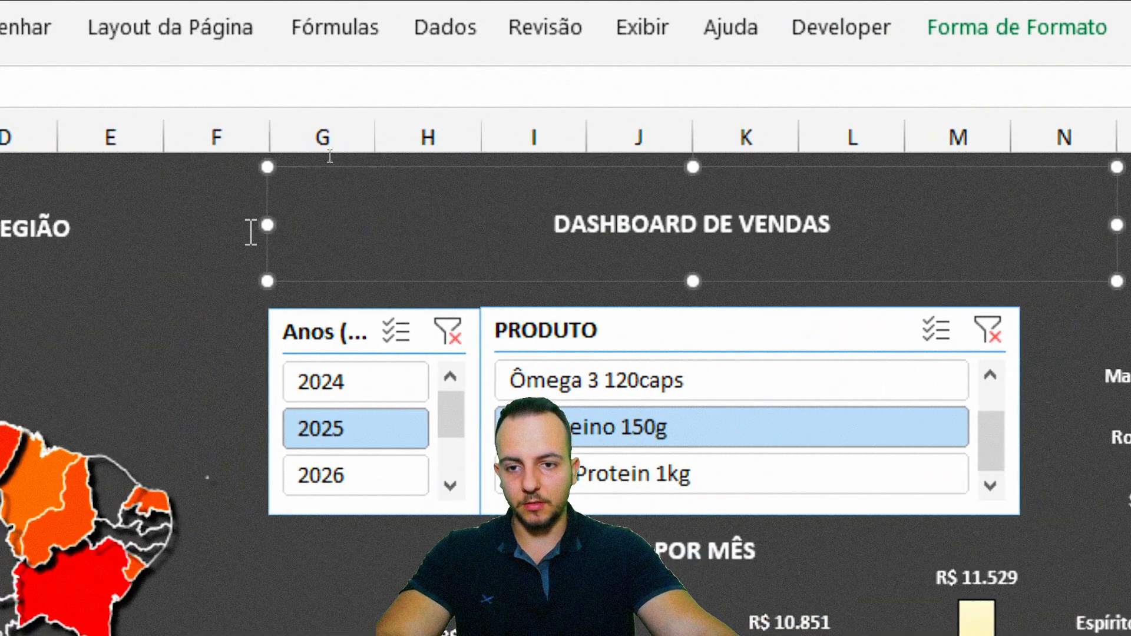
left_click_drag(11, 224, 0, 224)
left_click_drag(250, 224, 192, 222)
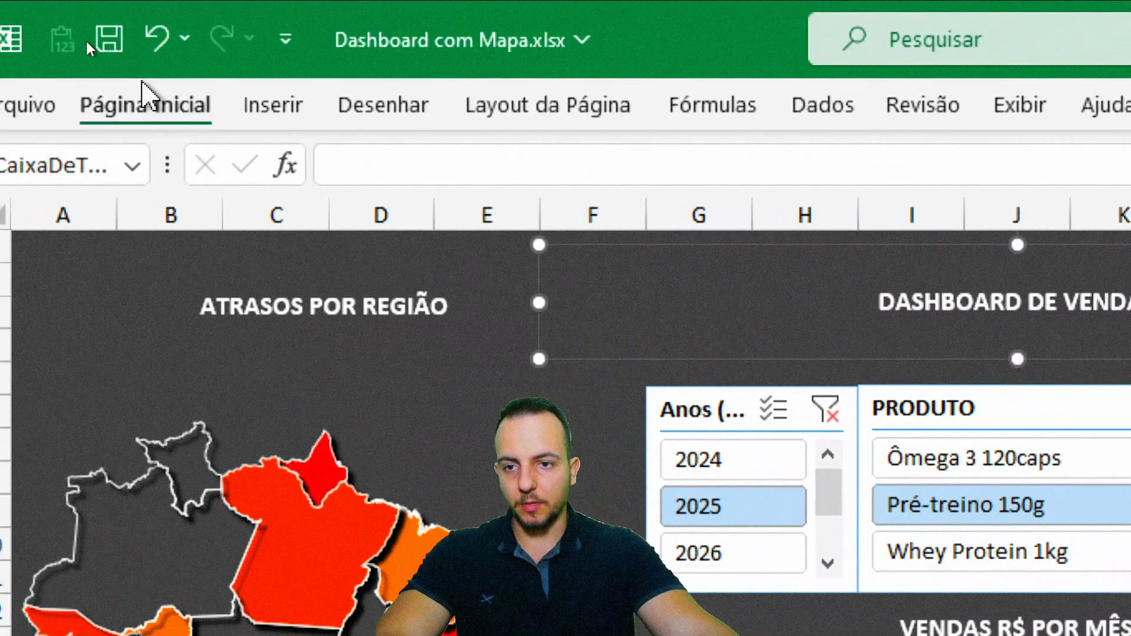
left_click(522, 171)
left_click(521, 171)
left_click(522, 171)
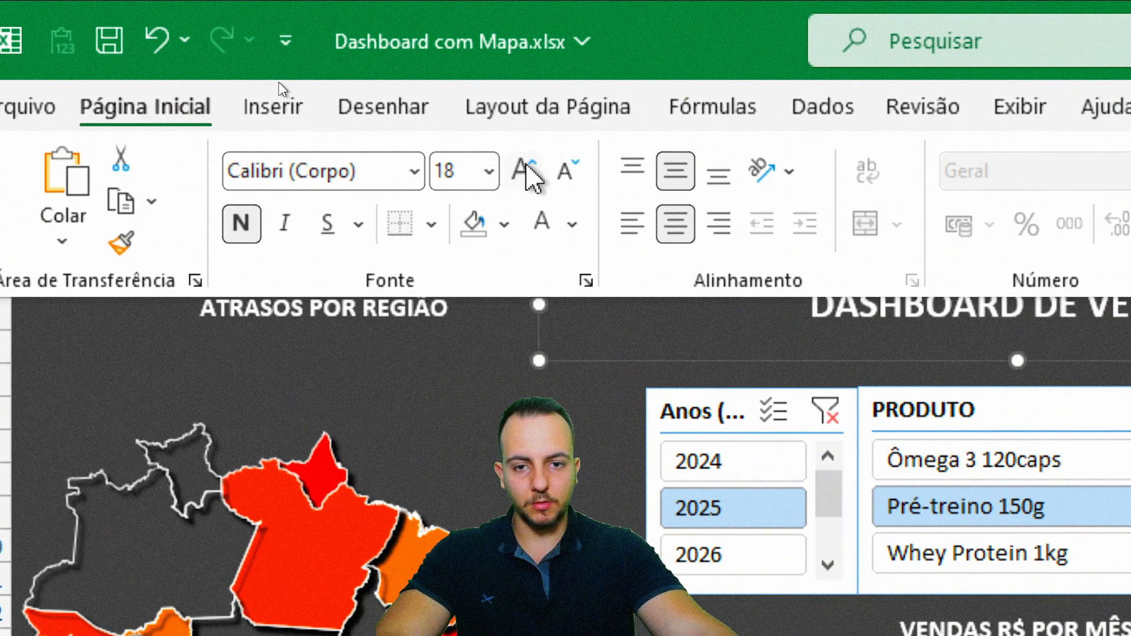
Increase the font size of the DASHBOARD DE VENDAS title by one more increment and deselect the text box
left_click(521, 171)
key("Escape")
key("Escape")
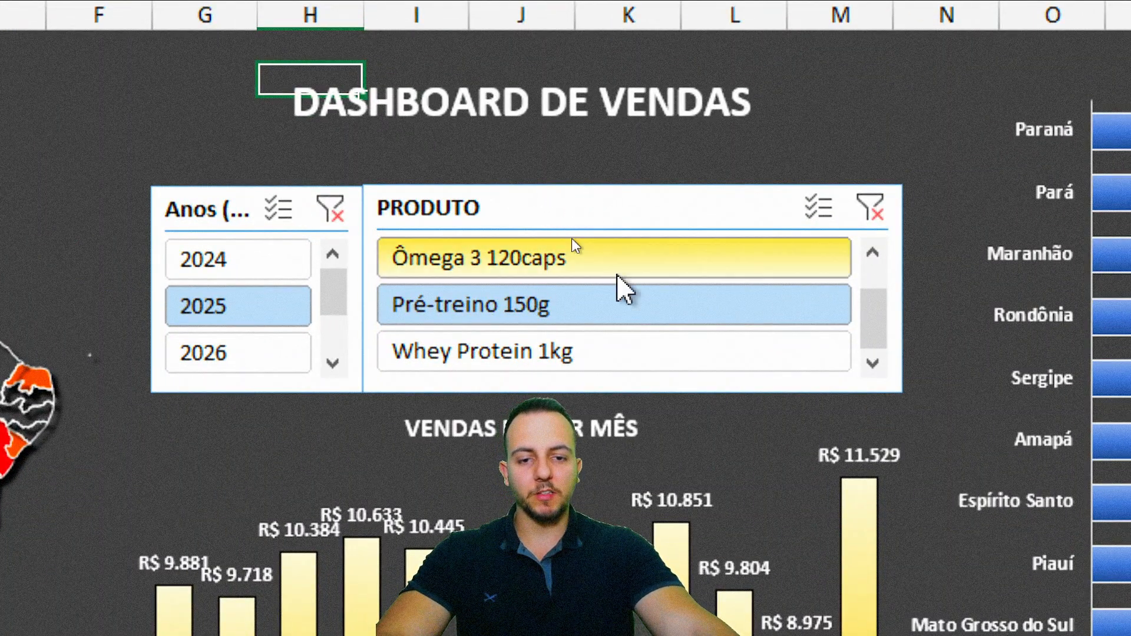
Set the PRODUTO slicer to 2 columns with a button height of 1 cm
left_click(551, 210)
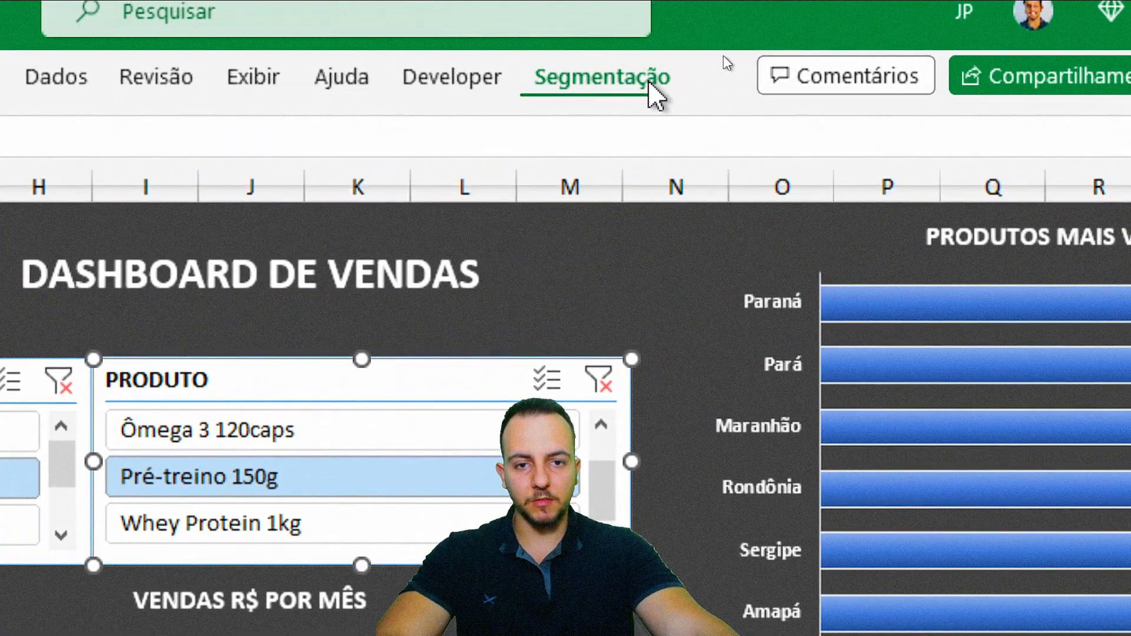
left_click(648, 88)
left_click(1030, 119)
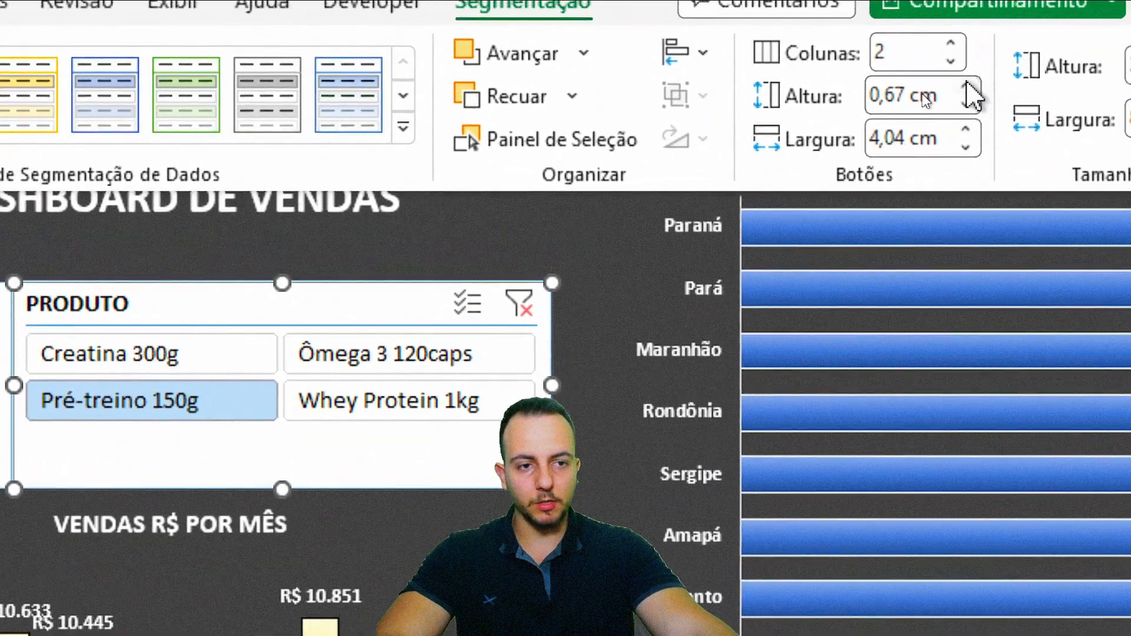
left_click(967, 86)
left_click(967, 85)
left_click(966, 86)
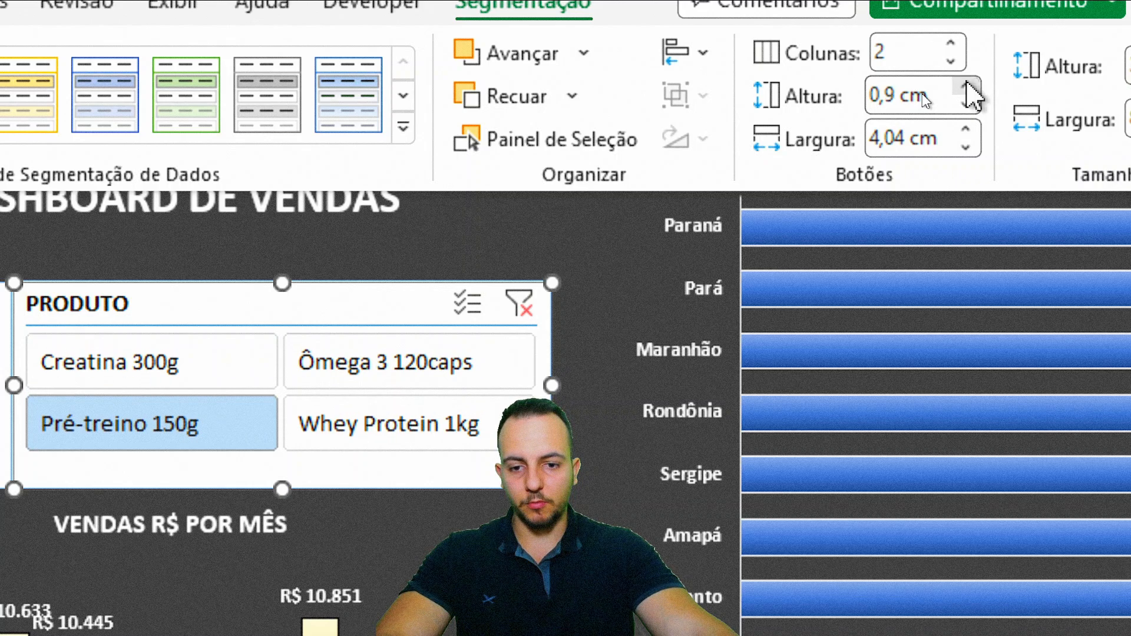
left_click(967, 85)
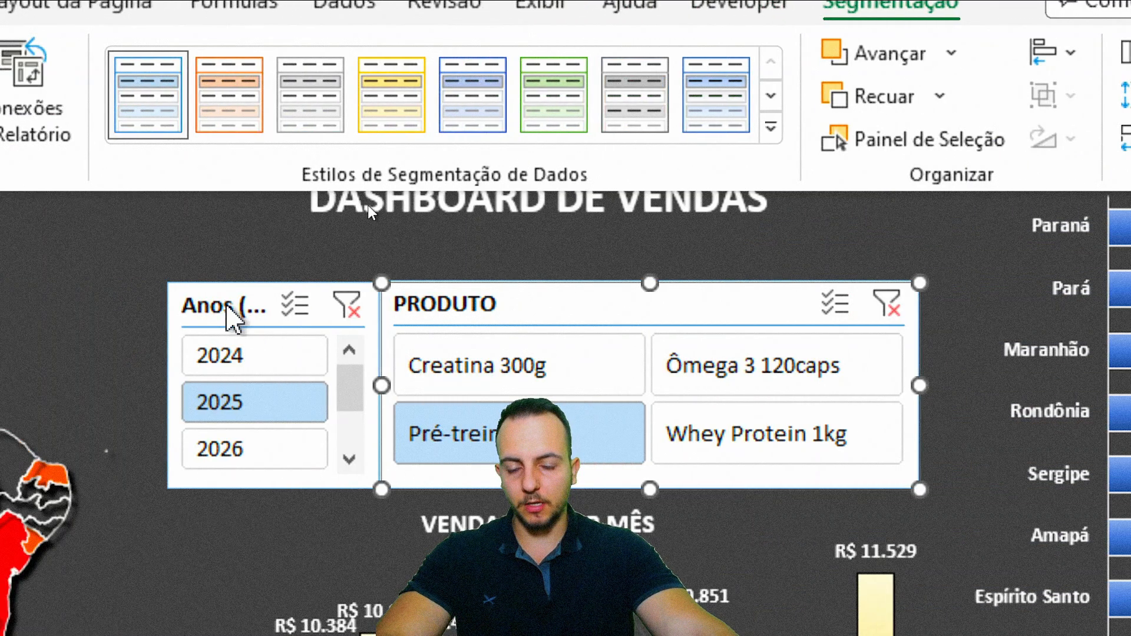
Set the Anos (DATA) slicer's button height to 1 cm and its layout to 2 columns
left_click(238, 309)
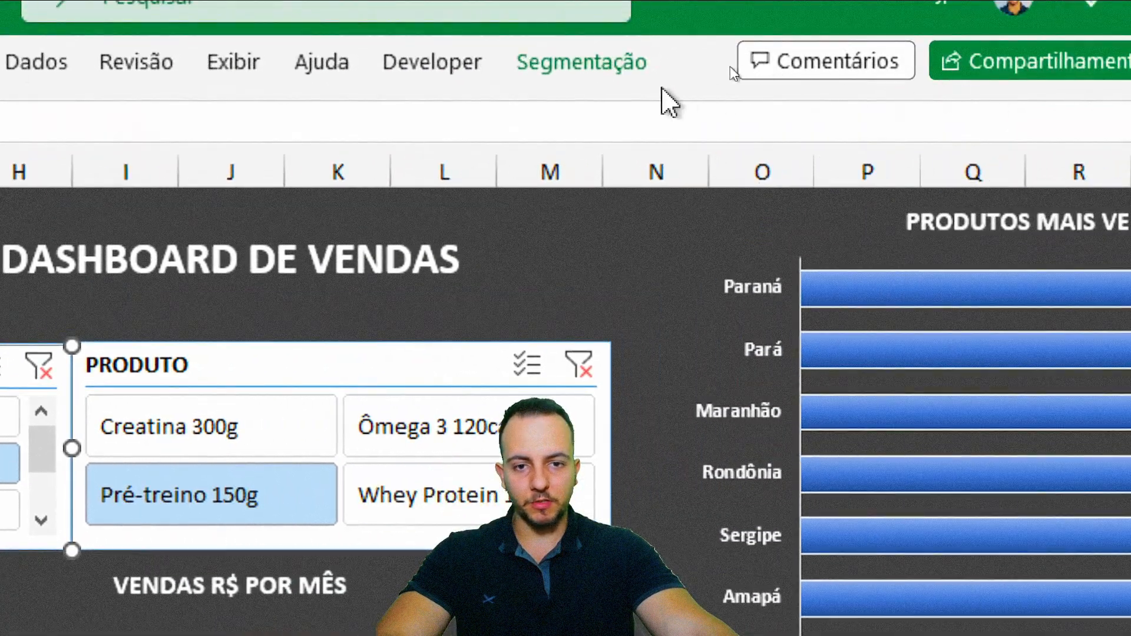
left_click(609, 74)
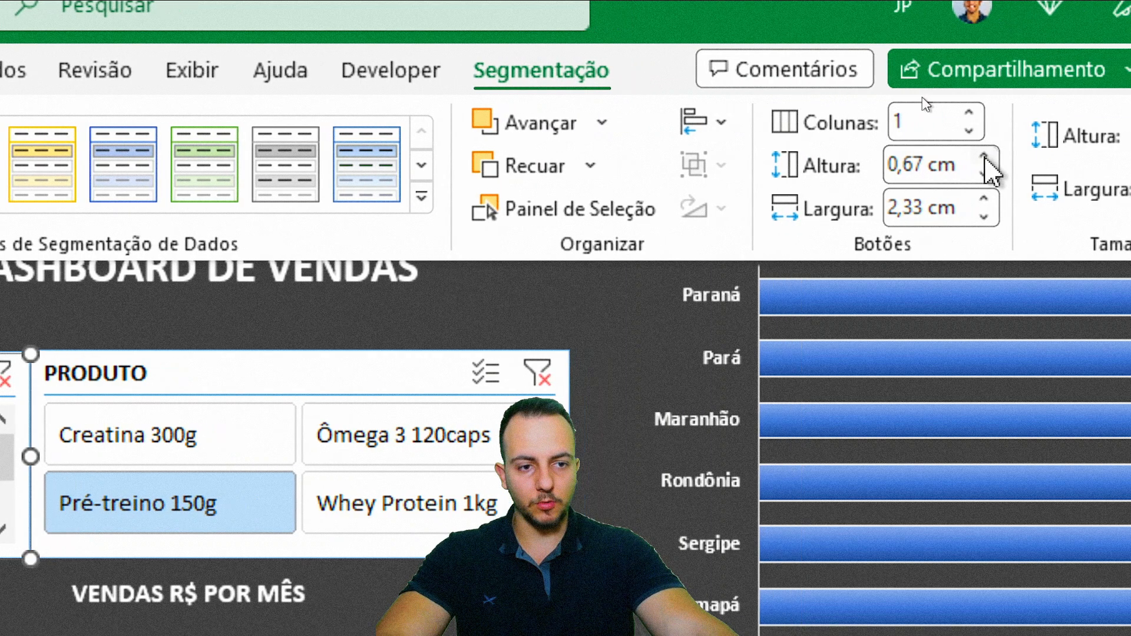
left_click(983, 157)
left_click(984, 156)
left_click(984, 156)
left_click(969, 113)
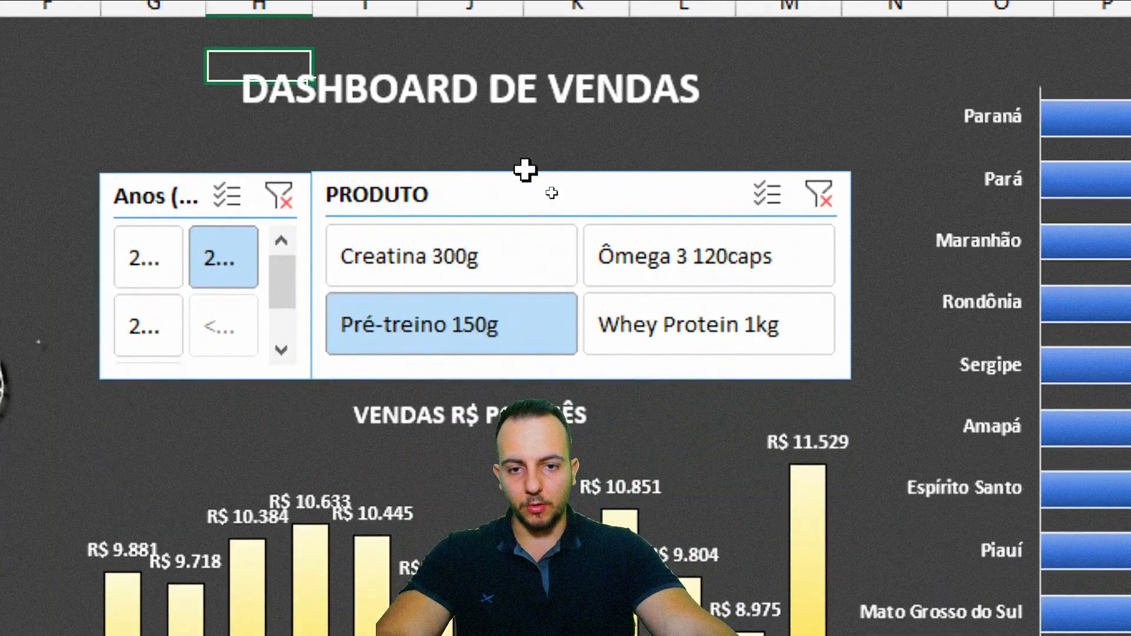
Extend the PRODUTO slicer slightly at its right edge and pull in its left edge to leave room for the years slicer
left_click(525, 361)
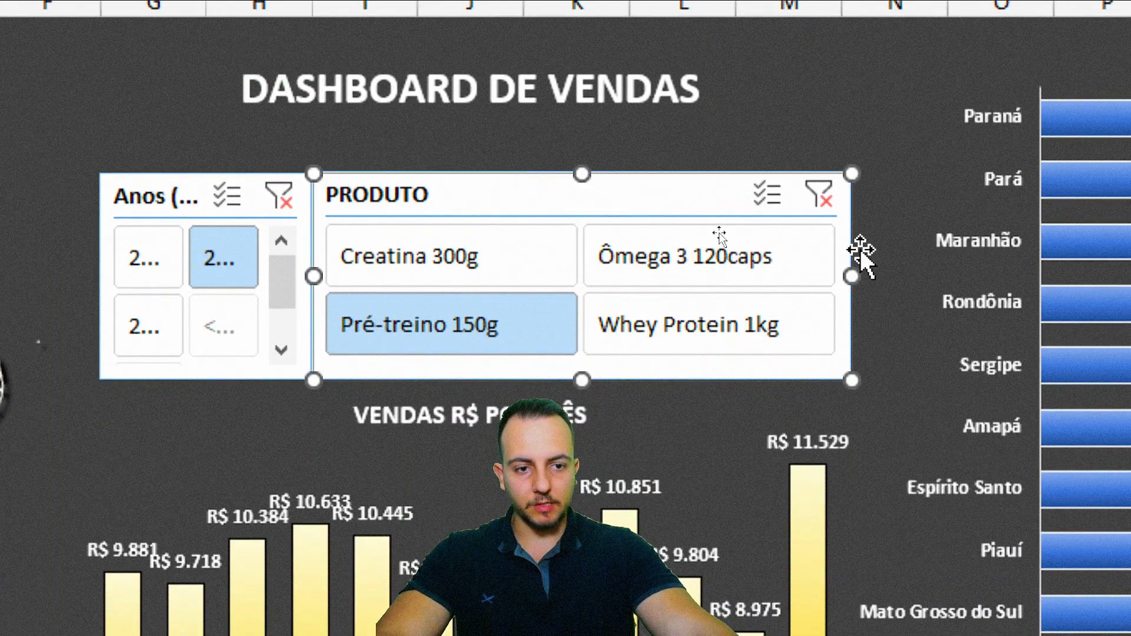
left_click_drag(854, 270, 892, 272)
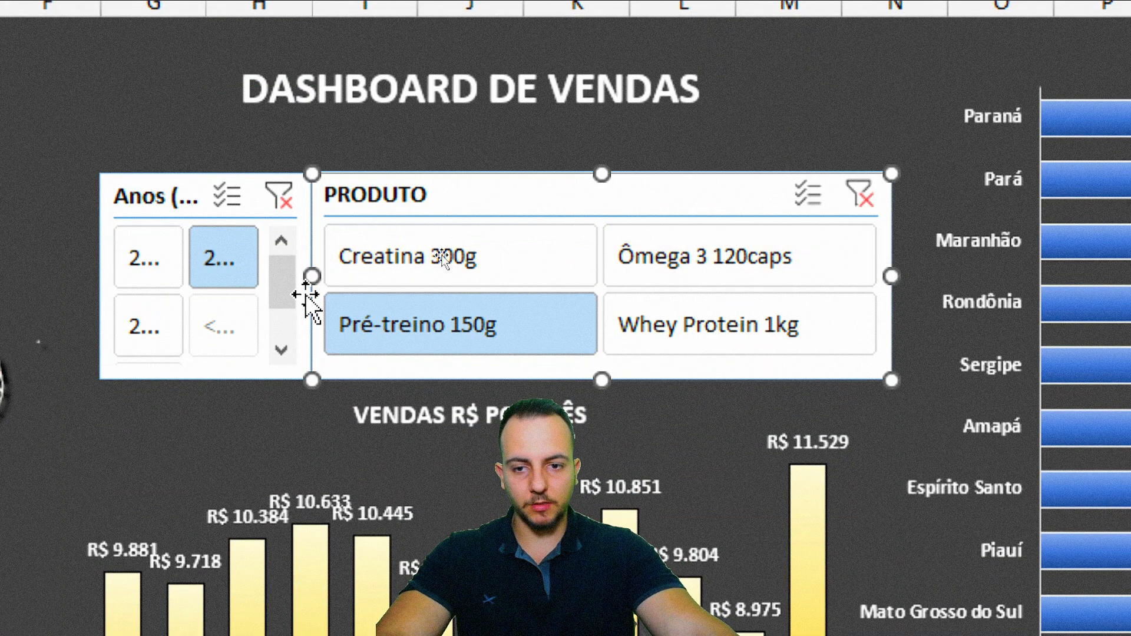
left_click_drag(308, 277, 394, 272)
Widen the Anos (DATA) slicer rightward until it meets the PRODUTO slicer, and extend its left edge slightly
left_click(315, 247)
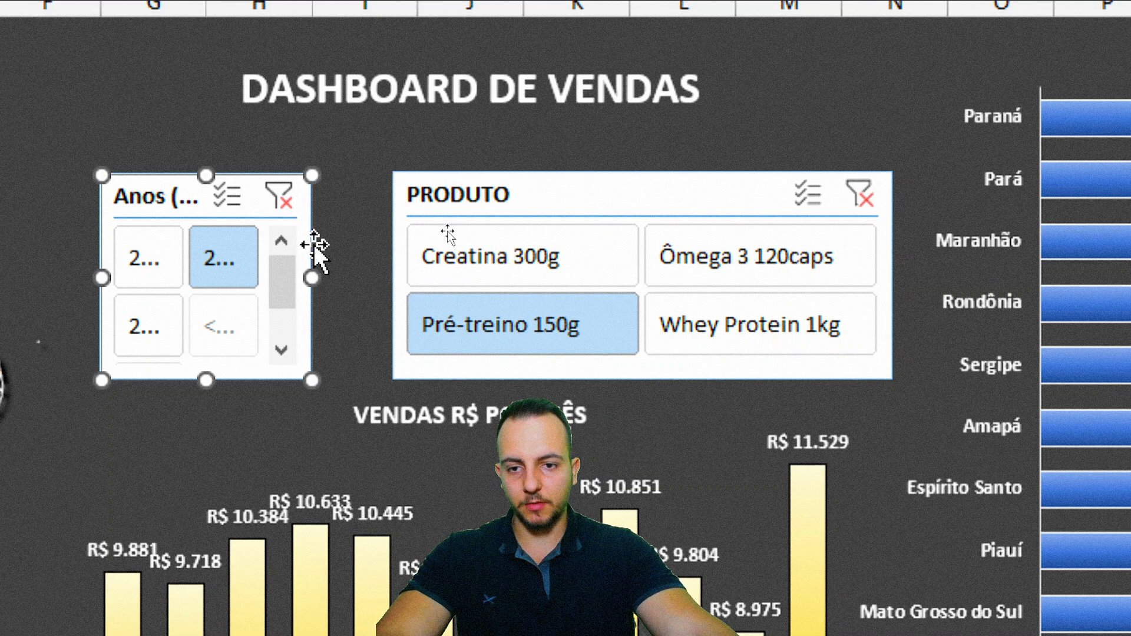
left_click_drag(318, 270, 393, 268)
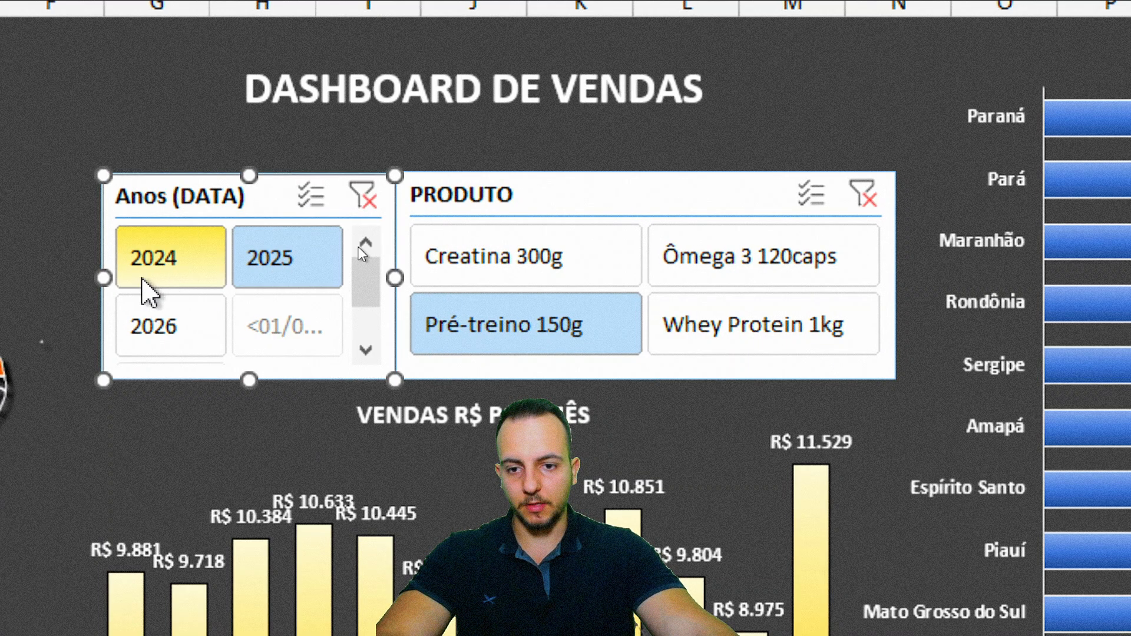
left_click_drag(100, 277, 133, 283)
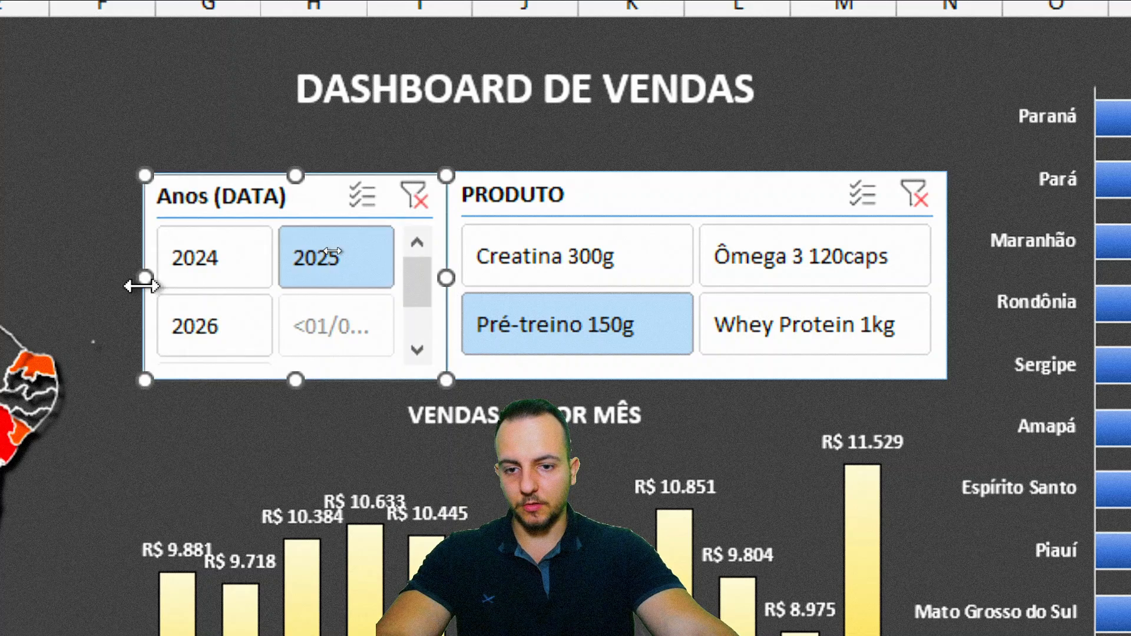
Hide the headers of the Anos (DATA) and PRODUTO slicers in their slicer settings, and deselect
right_click(259, 187)
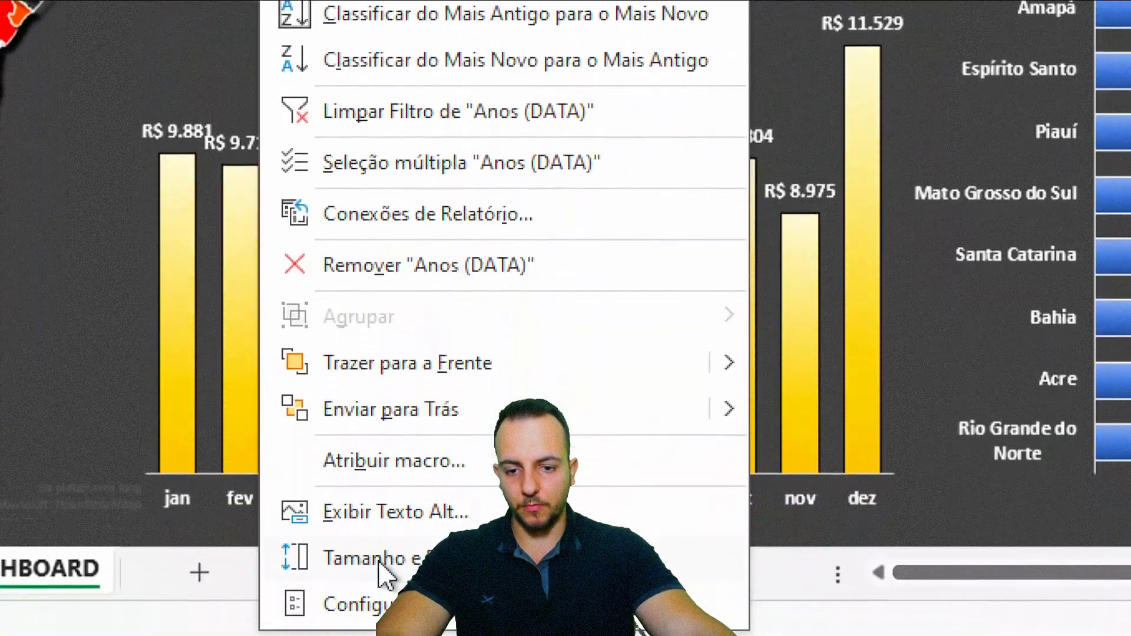
left_click(356, 604)
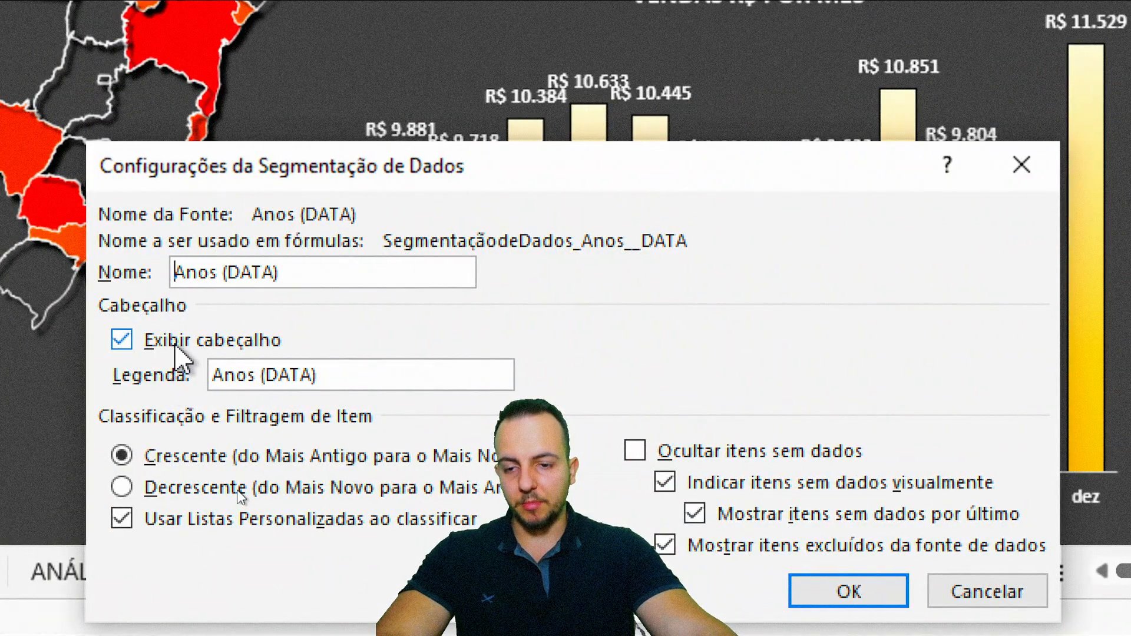
left_click(813, 591)
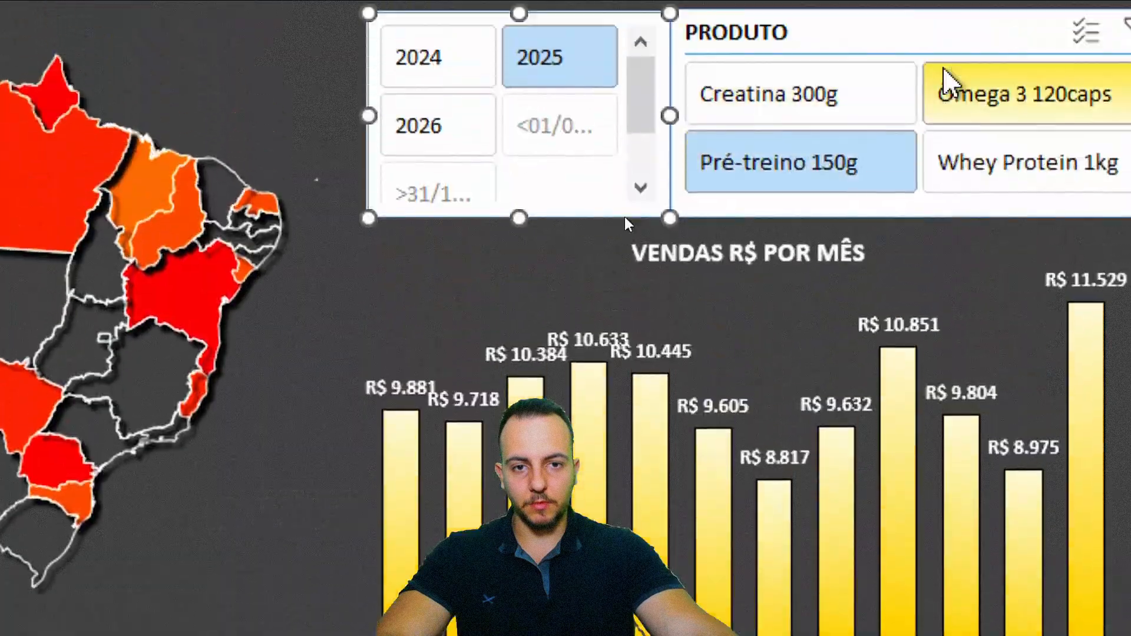
right_click(716, 168)
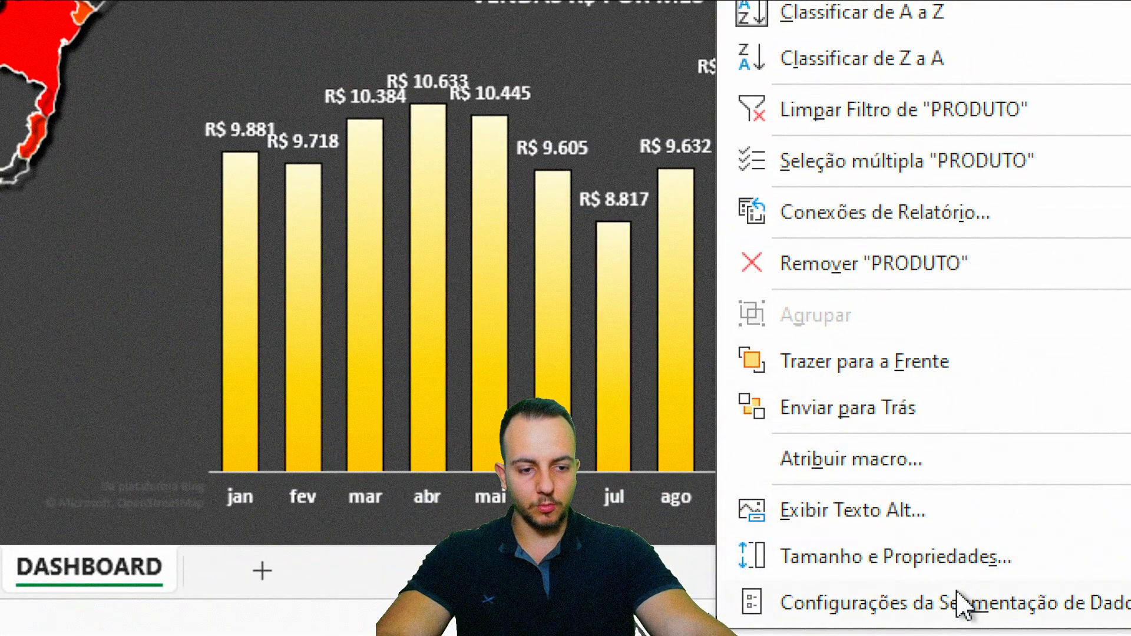
left_click(961, 601)
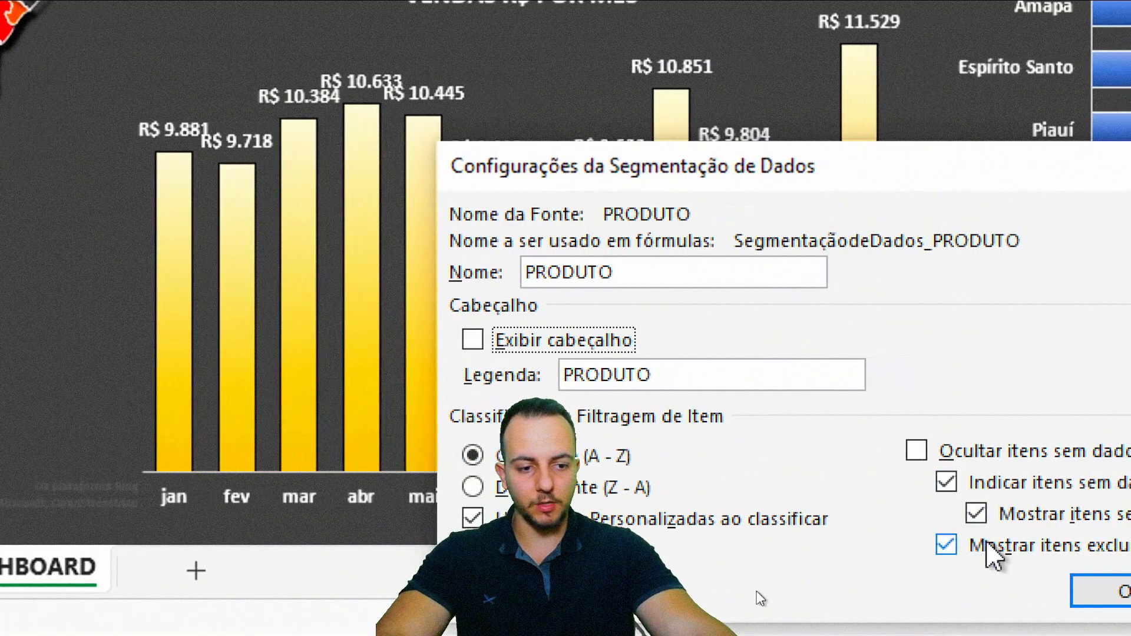
left_click(1128, 596)
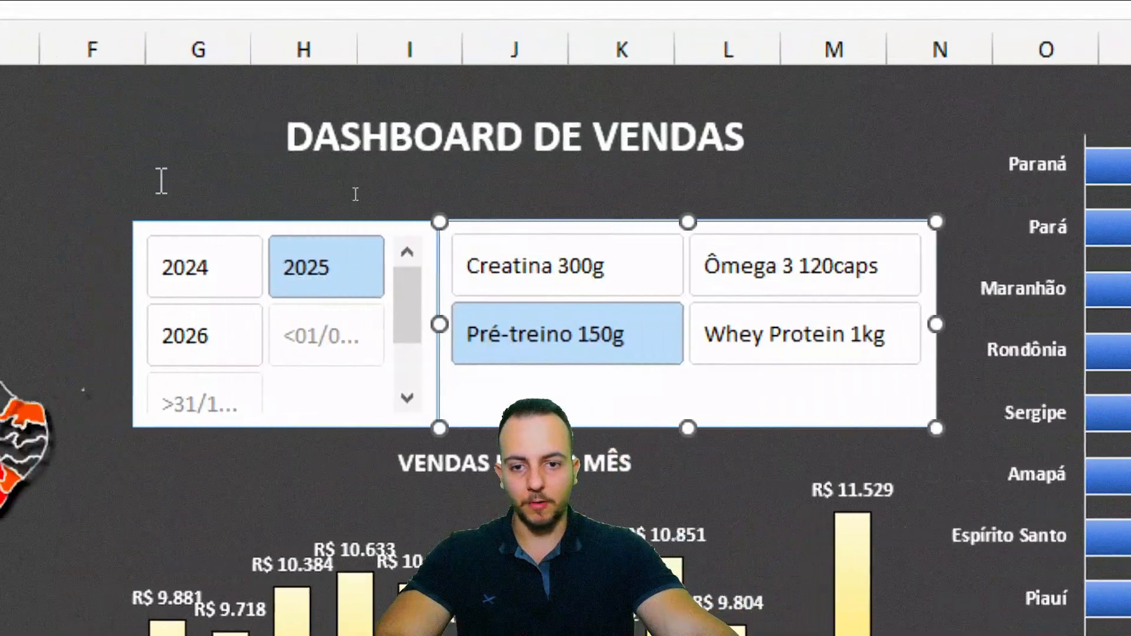
key("Escape")
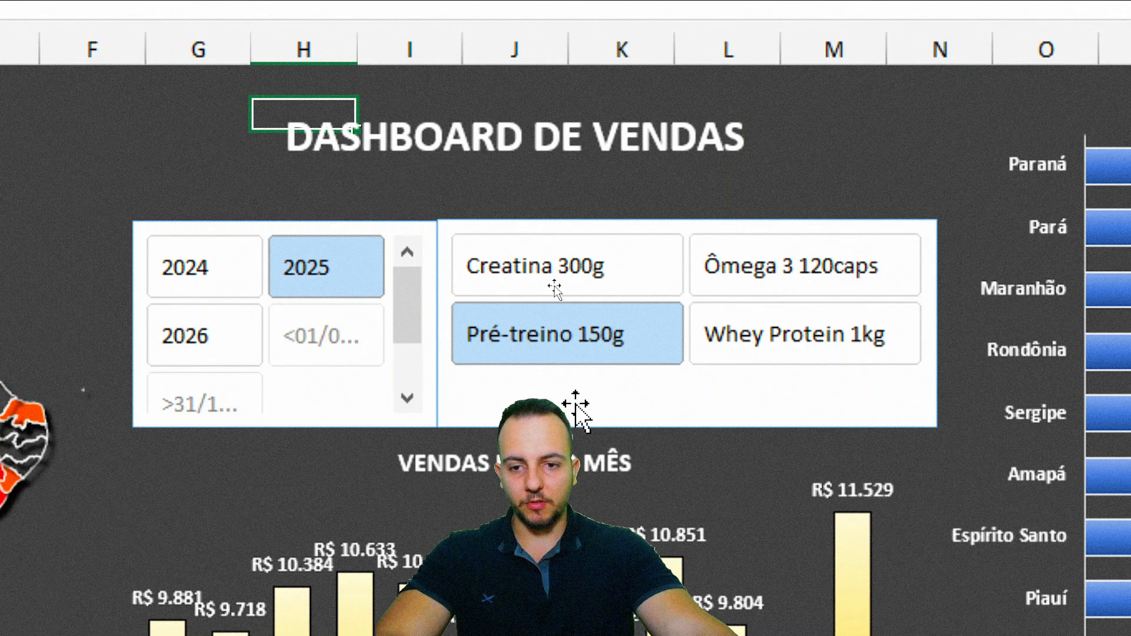
Increase the product slicer's button height until its two rows fill the box without needing a scroll bar
left_click(610, 404)
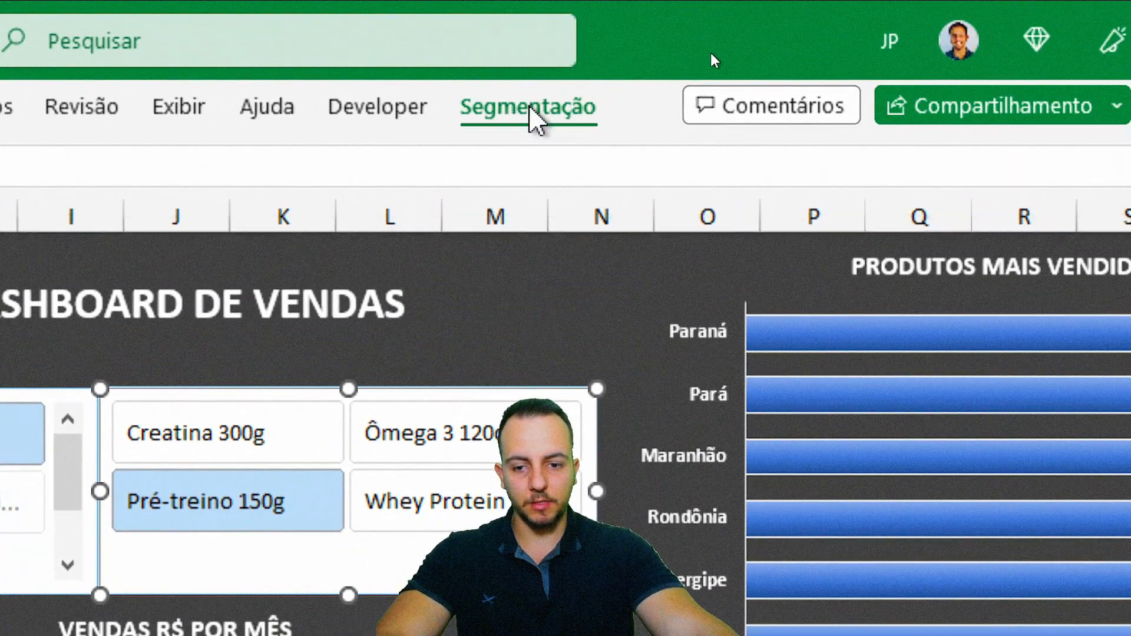
left_click(531, 108)
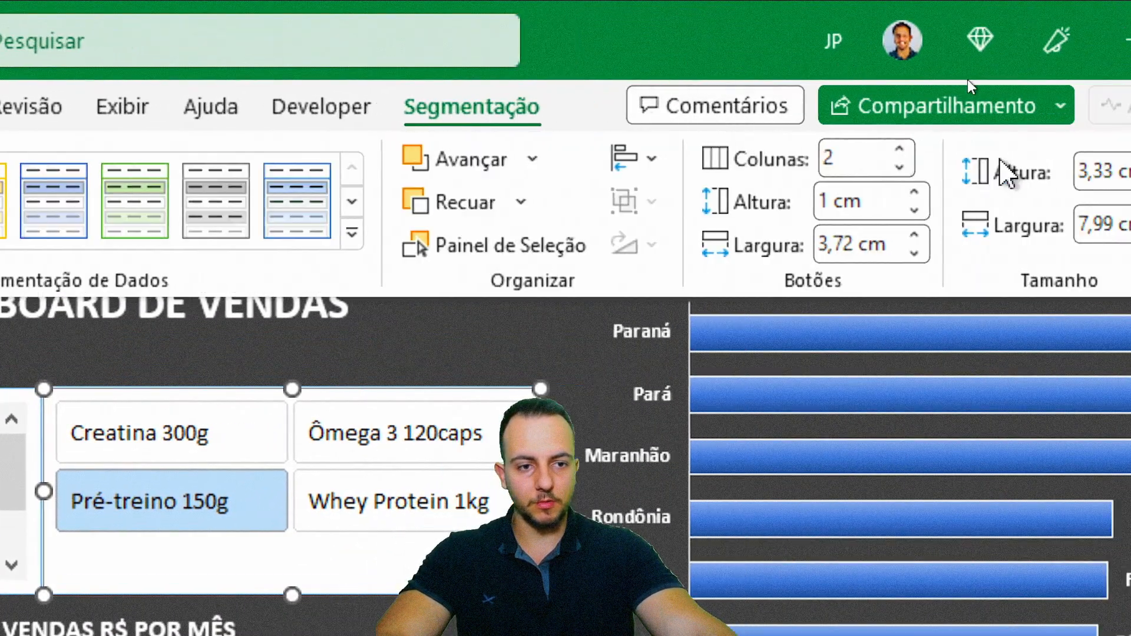
left_click(971, 192)
left_click(971, 192)
left_click(895, 192)
left_click(895, 192)
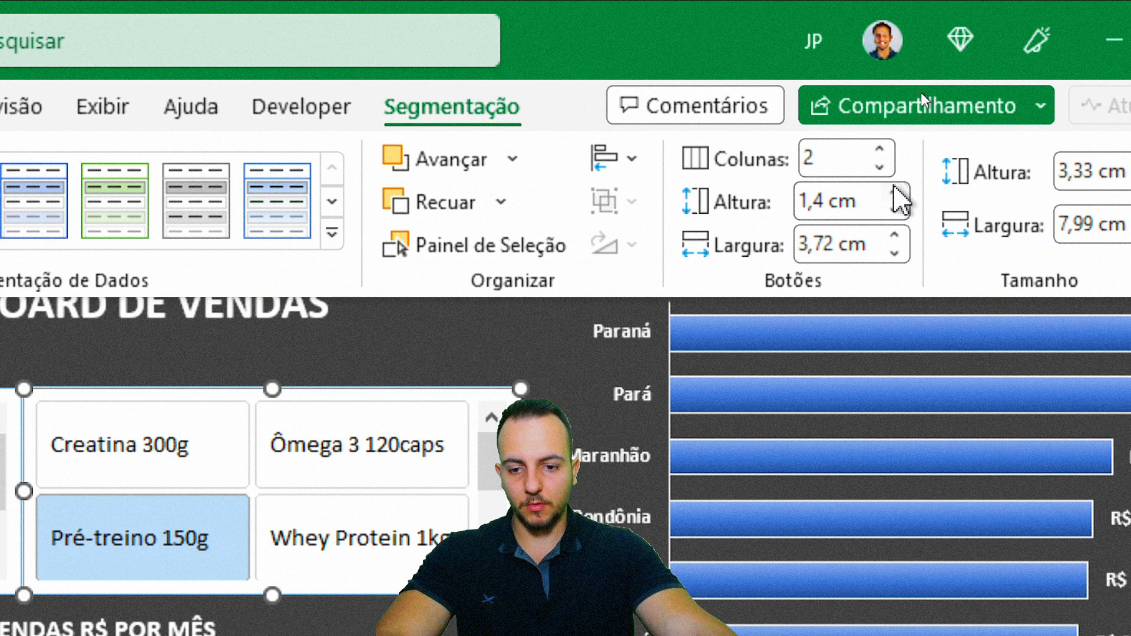
left_click(895, 208)
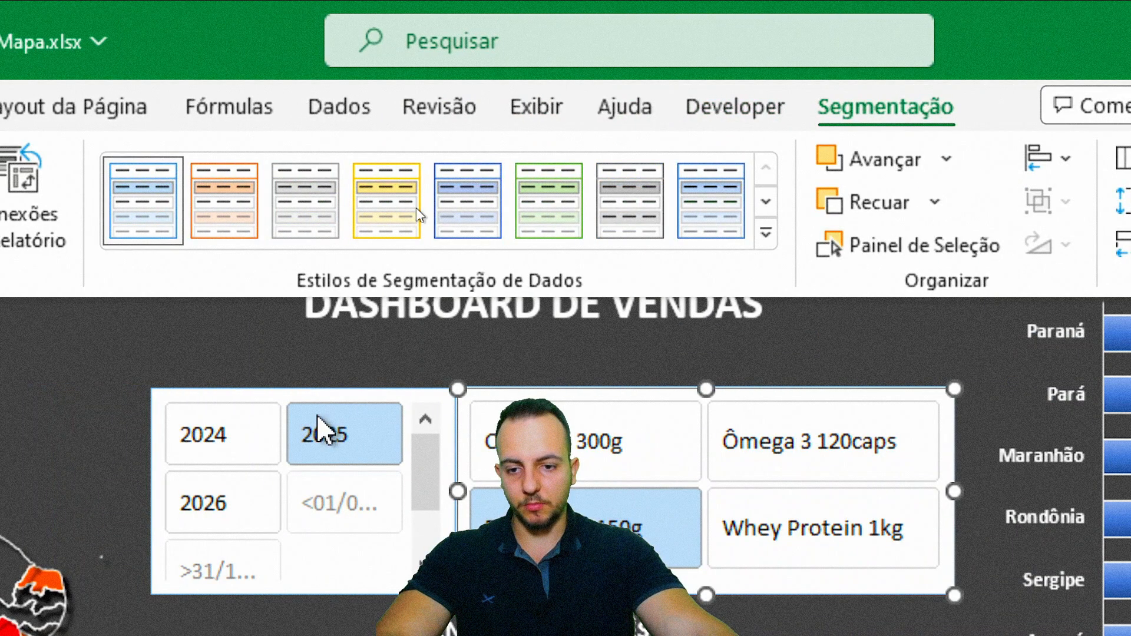
Set the years slicer's button height to 0,8 cm so all its items fit, and deselect it
left_click(346, 391)
left_click(345, 391)
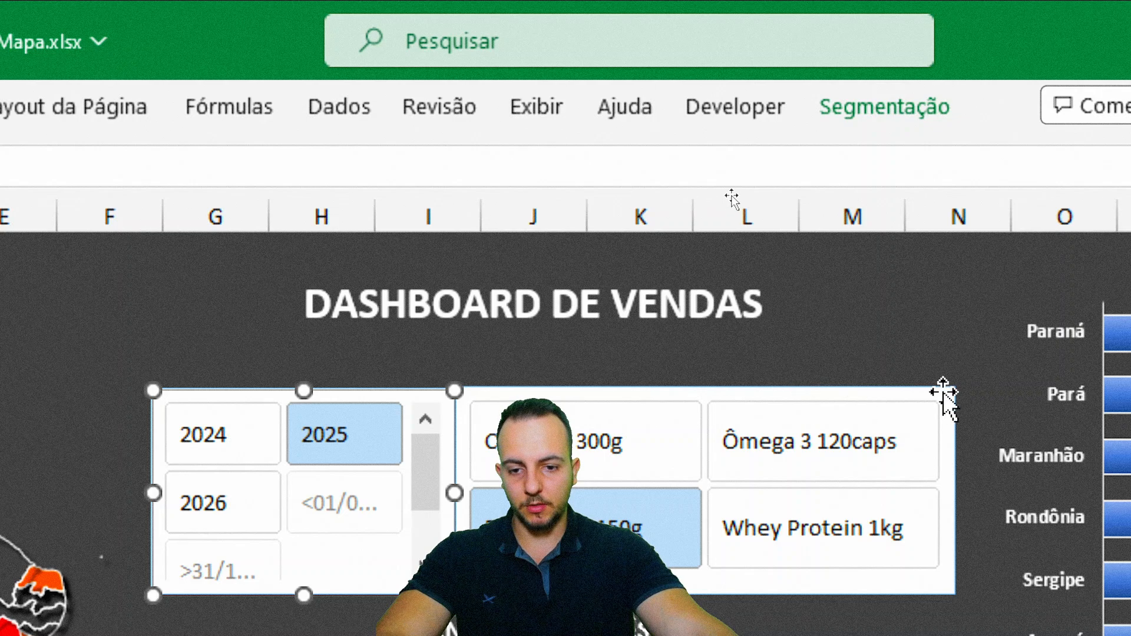
left_click(901, 108)
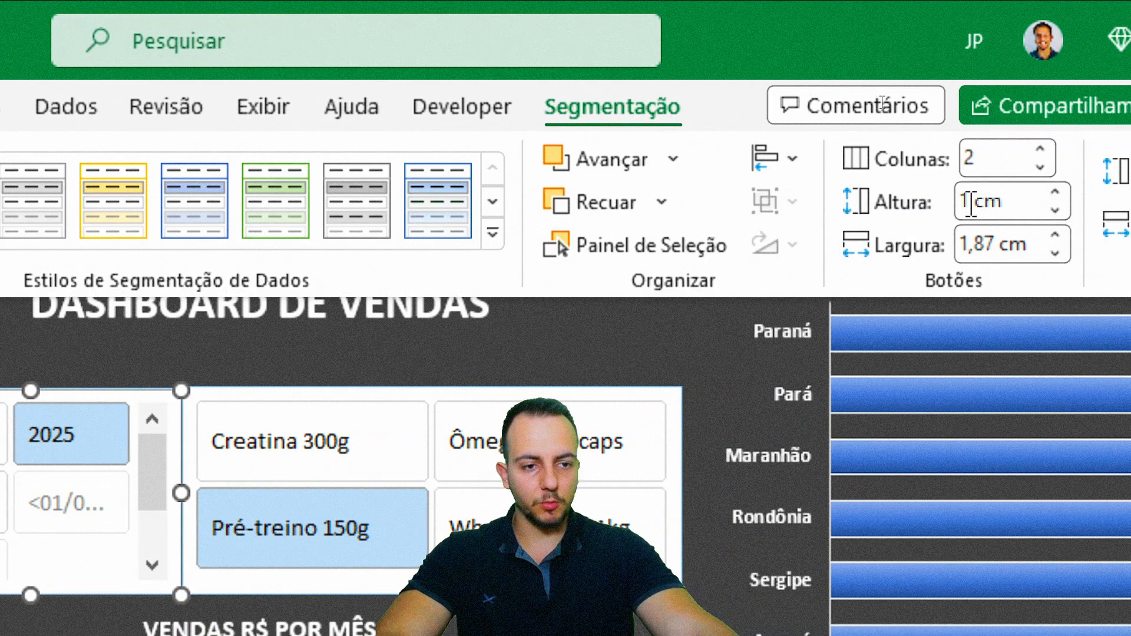
left_click(1055, 209)
left_click(1055, 209)
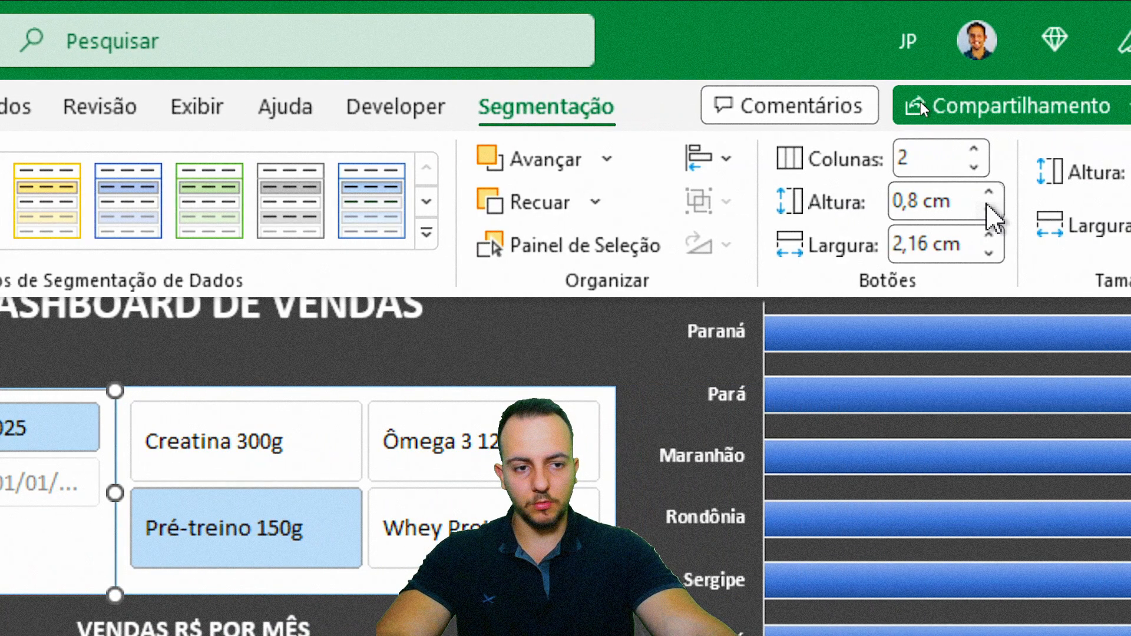
key("Escape")
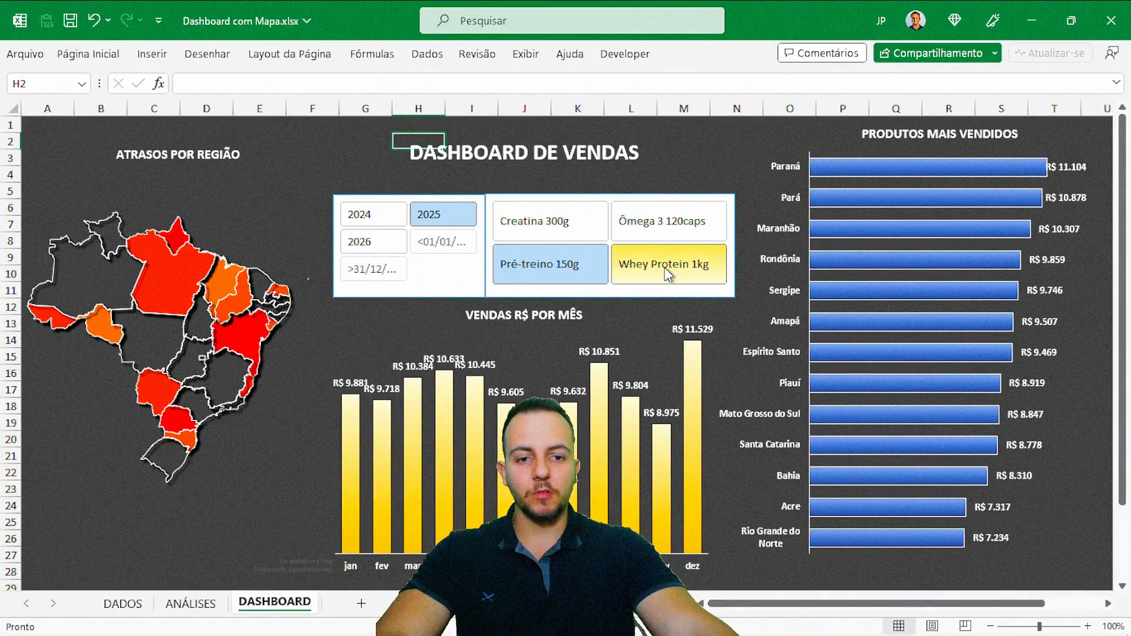
Test the product slicer by filtering the dashboard to Ômega 3 120caps, and return the filter to Pré-treino 150g
left_click(807, 342)
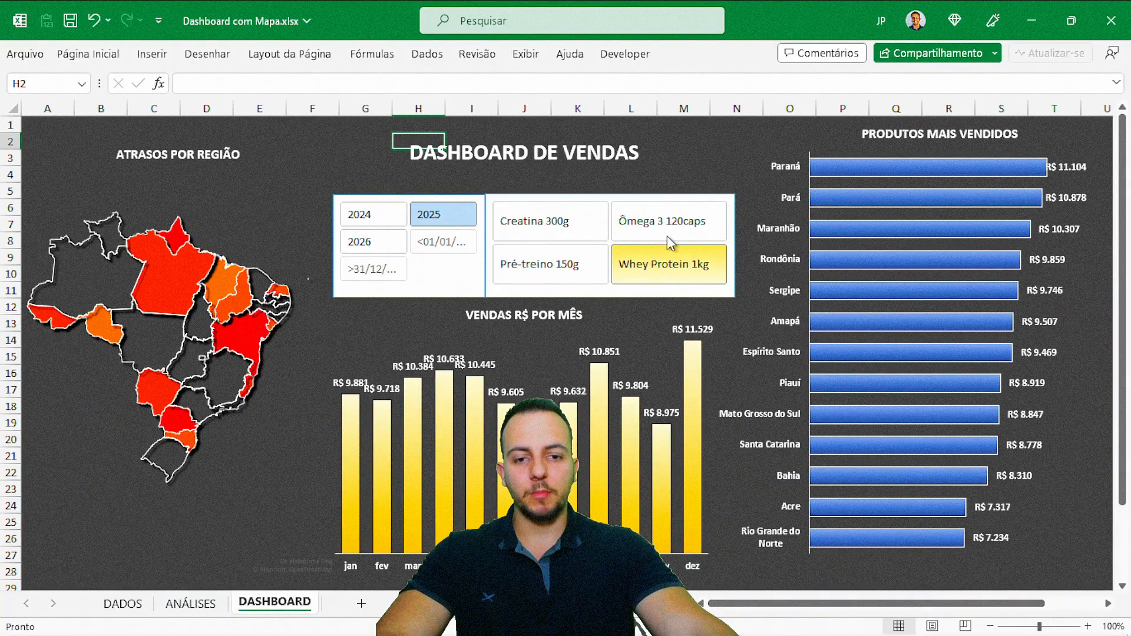
left_click(669, 238)
left_click(607, 239)
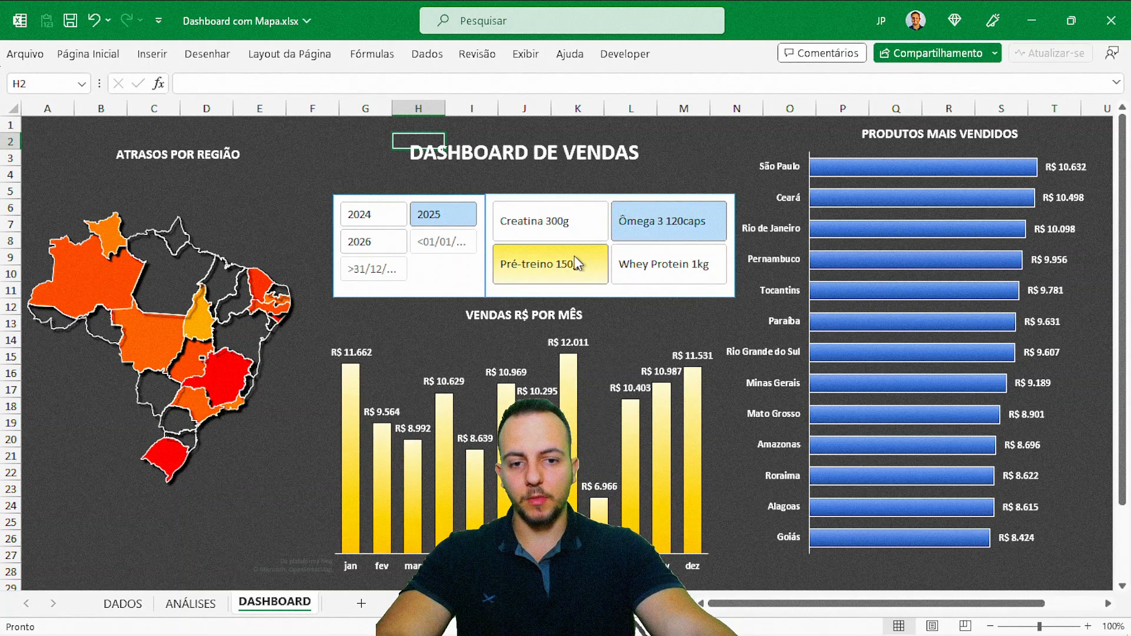
left_click(575, 259)
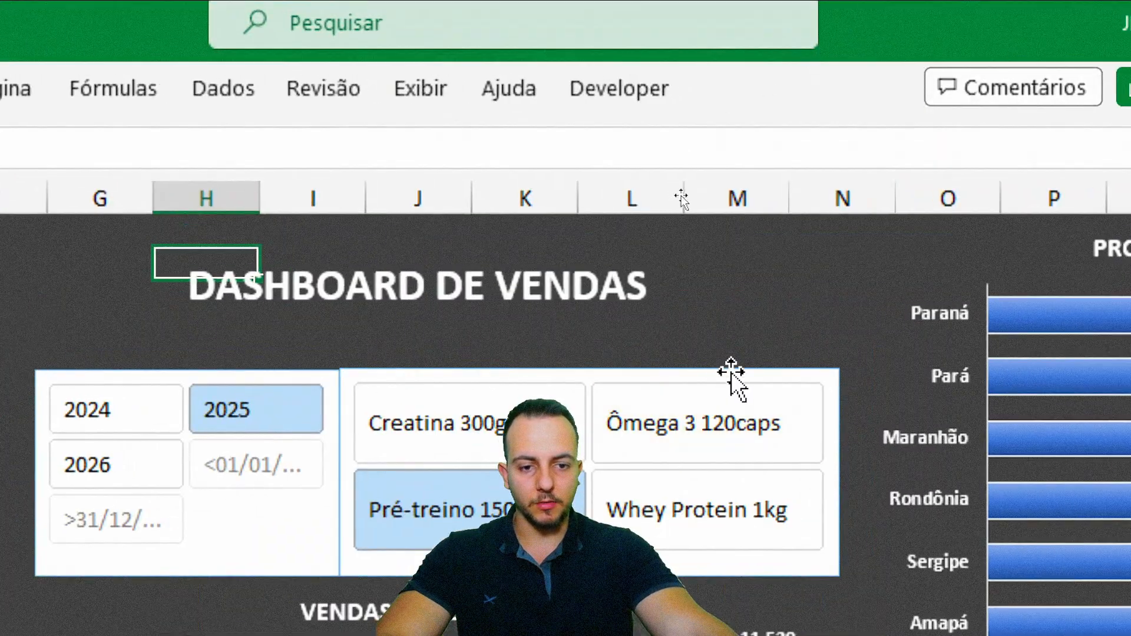
Apply the grey dark (Escura) slicer style to the product slicer
left_click(615, 122)
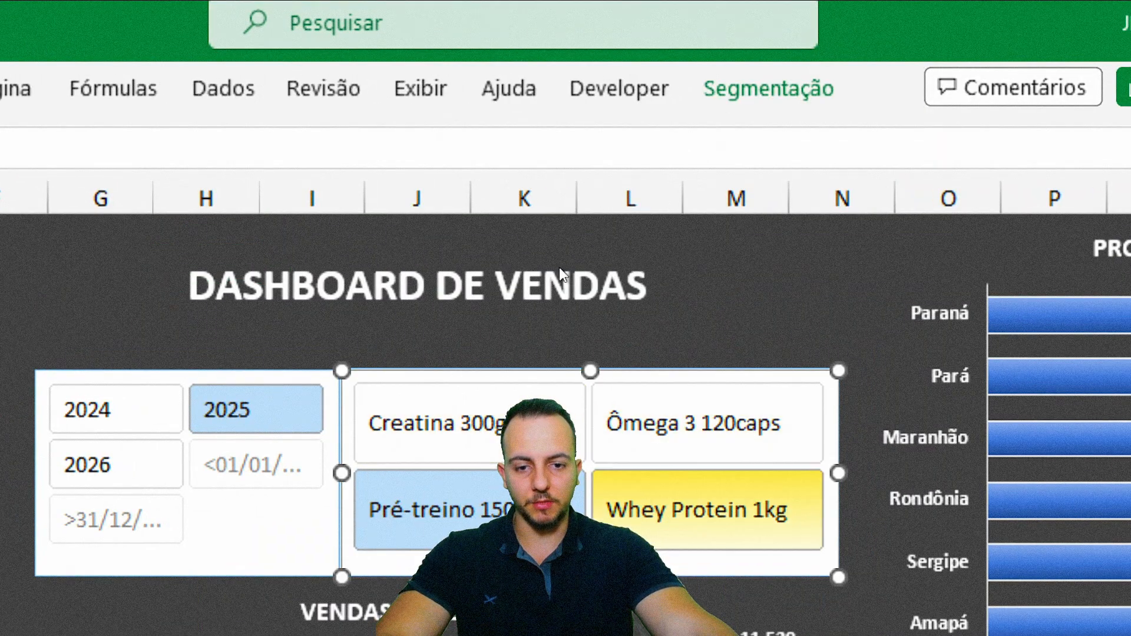
left_click(777, 99)
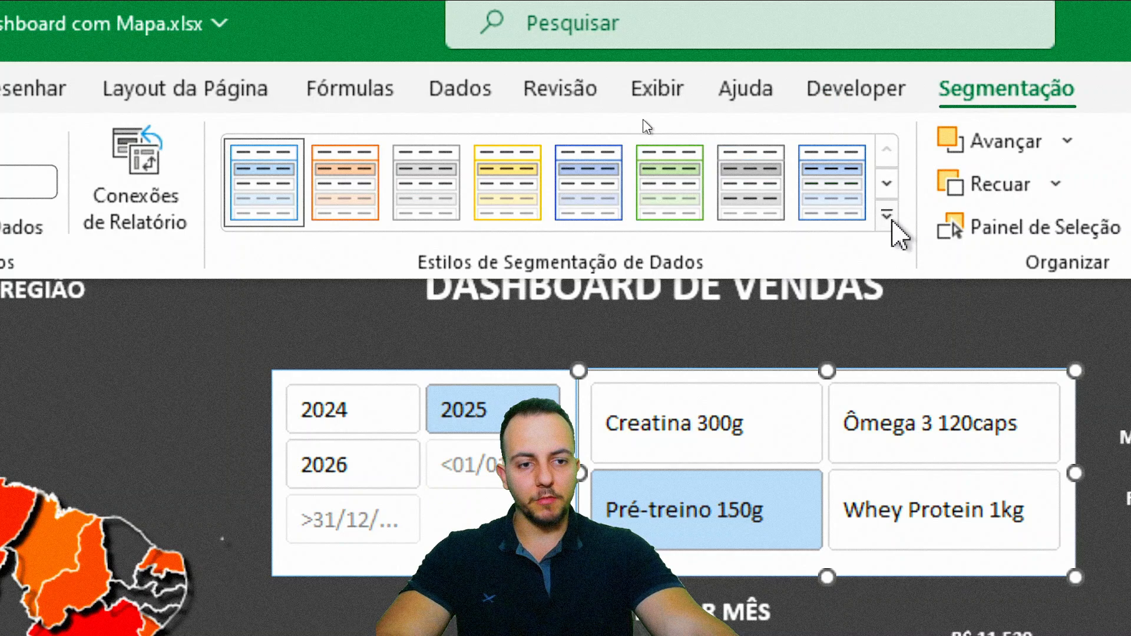
left_click(887, 215)
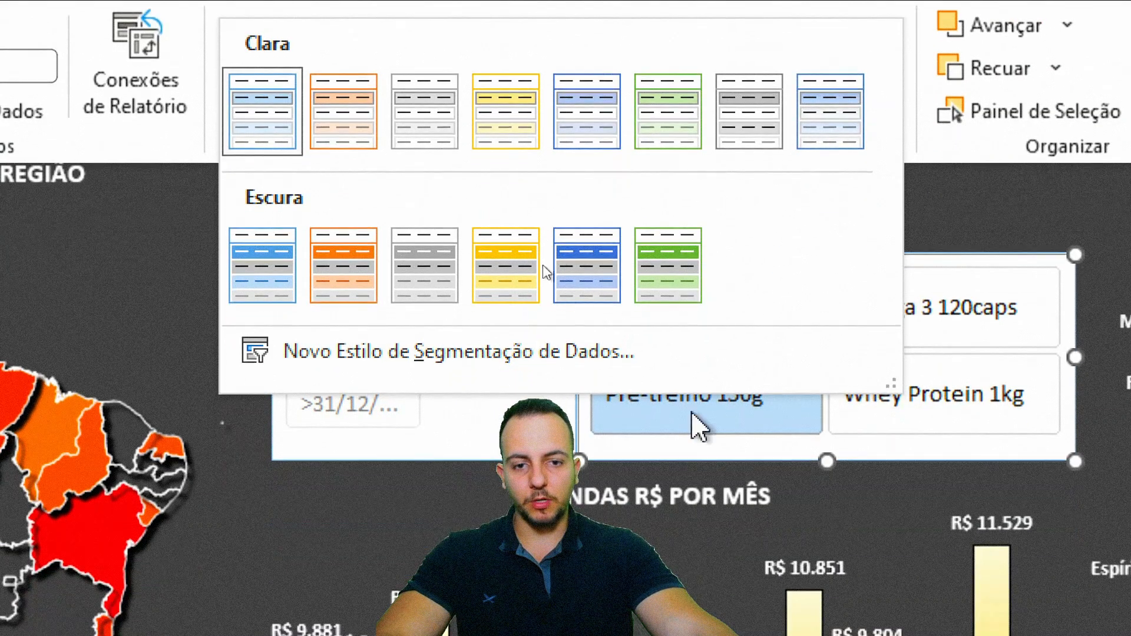
left_click(420, 276)
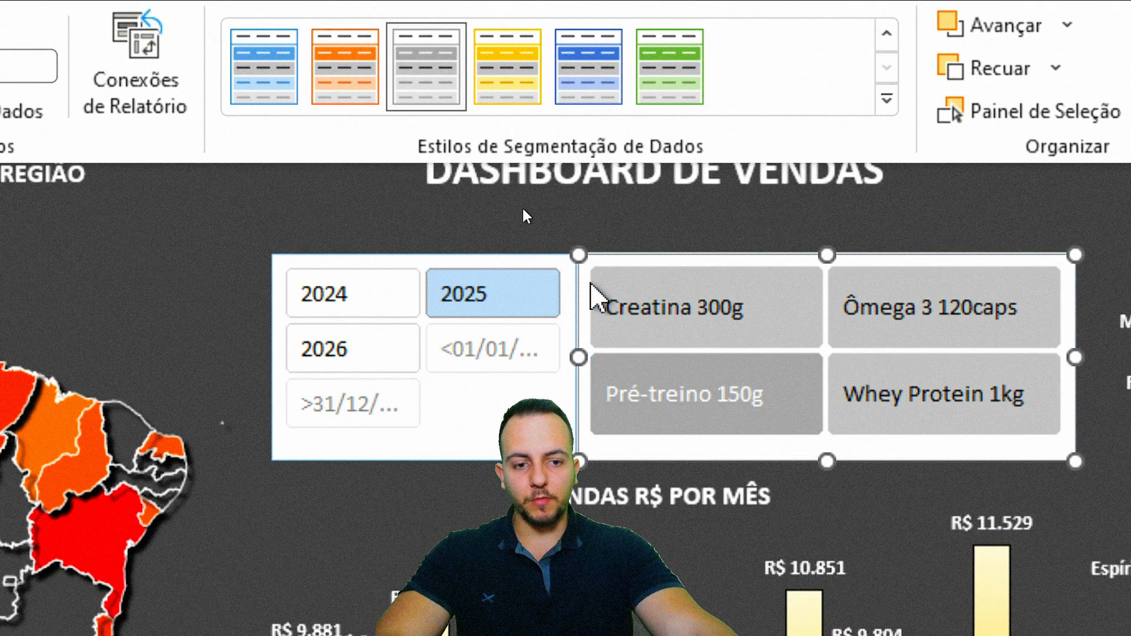
Create a new custom slicer style named NOVA SEGMENTAÇÃO
left_click(886, 99)
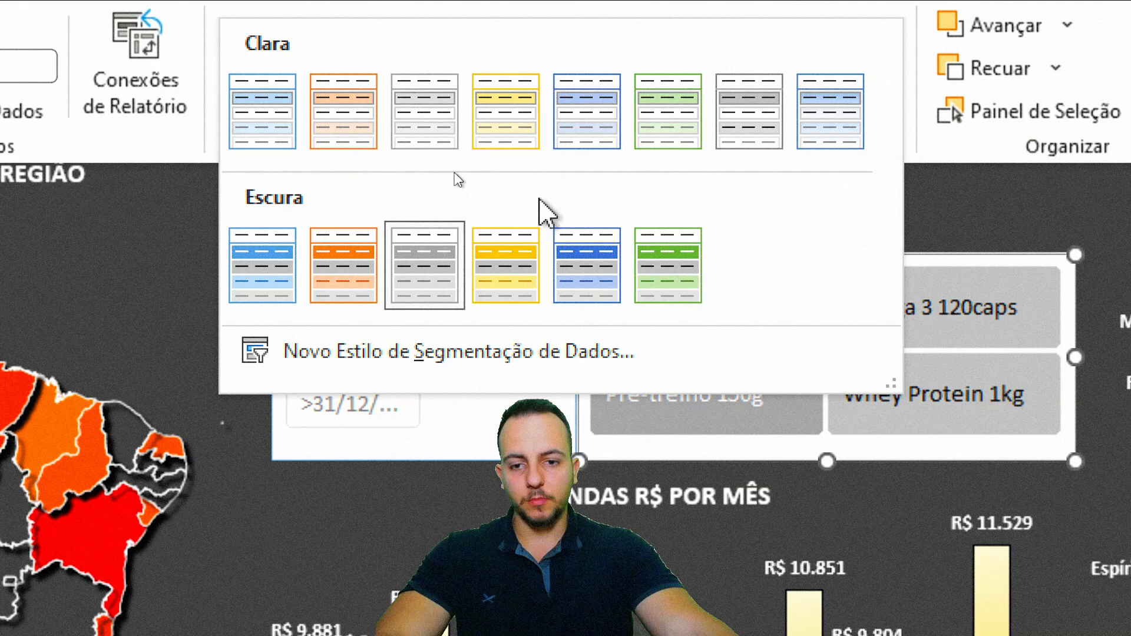
left_click(318, 358)
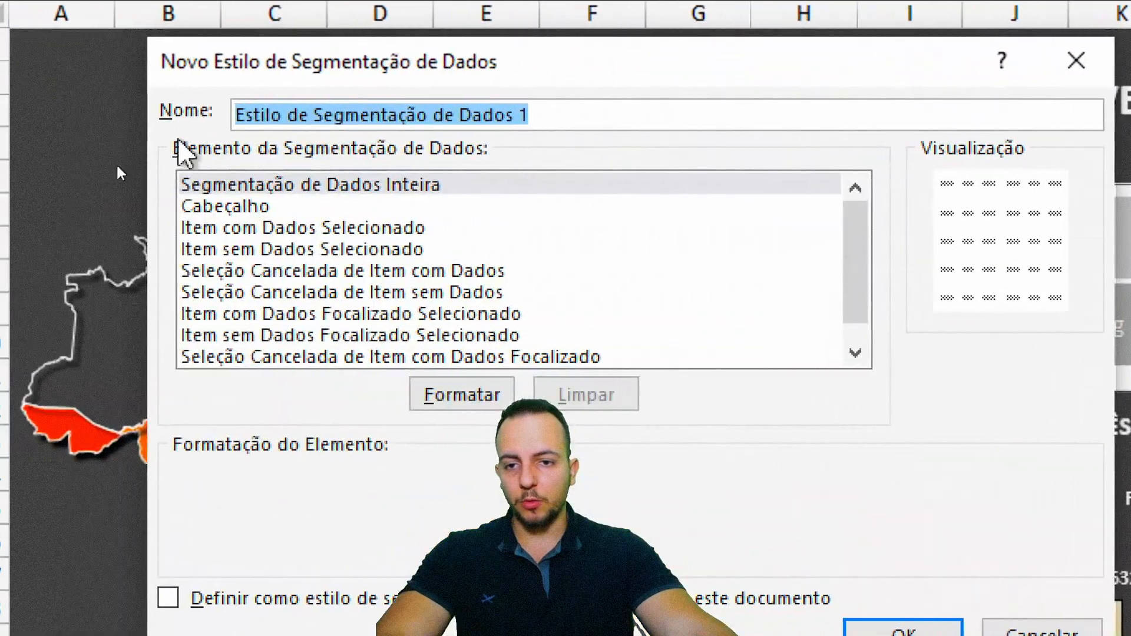
type("NOVA SEGMENTAÇÃO")
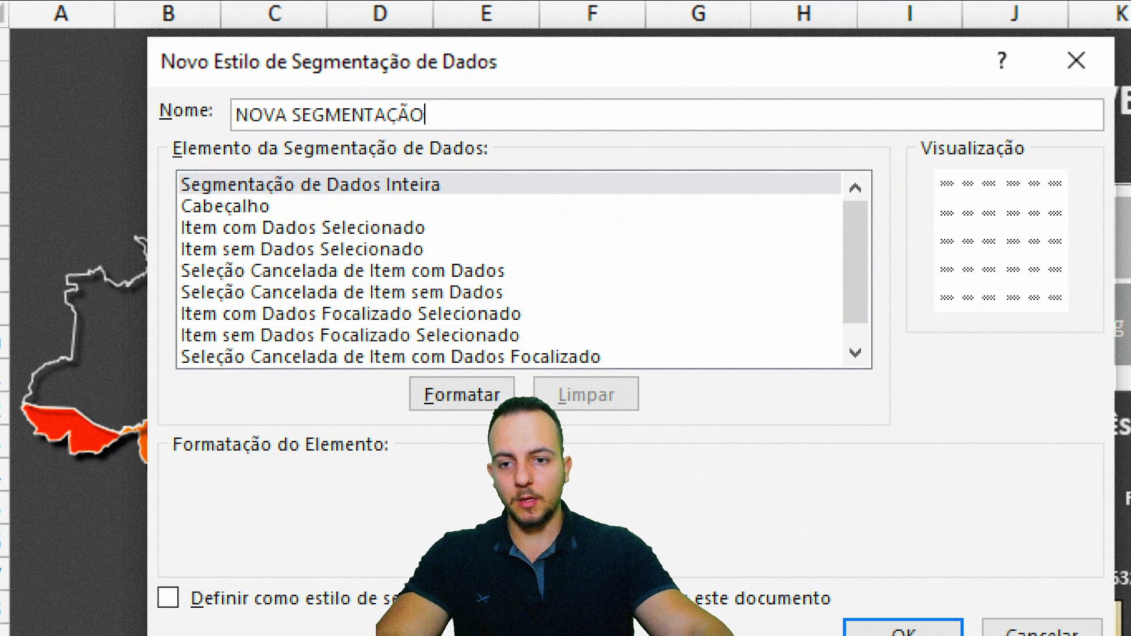
Fill the whole slicer element (Segmentação de Dados Inteira) of the new style with the dashboard background's dark grey
left_click(374, 188)
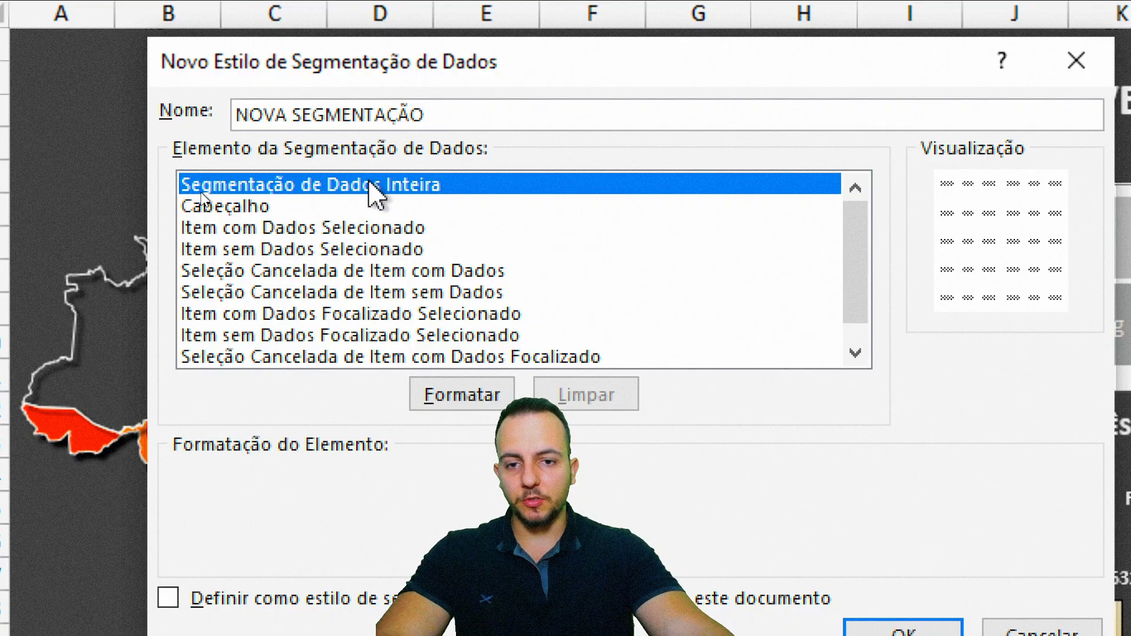
left_click(462, 396)
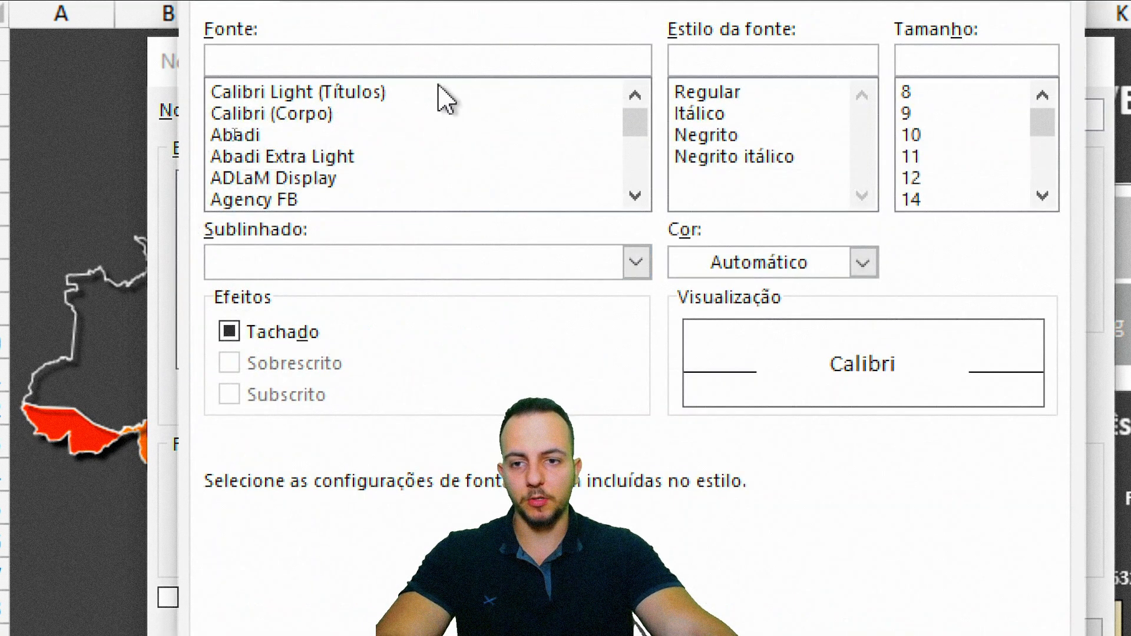
left_click(400, 83)
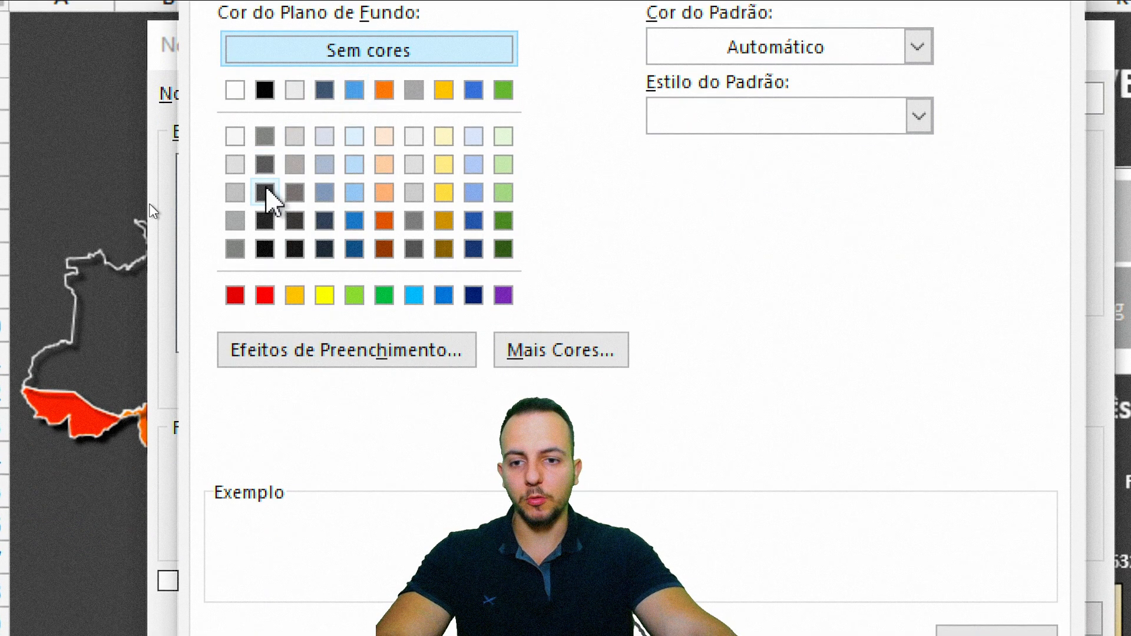
left_click(266, 192)
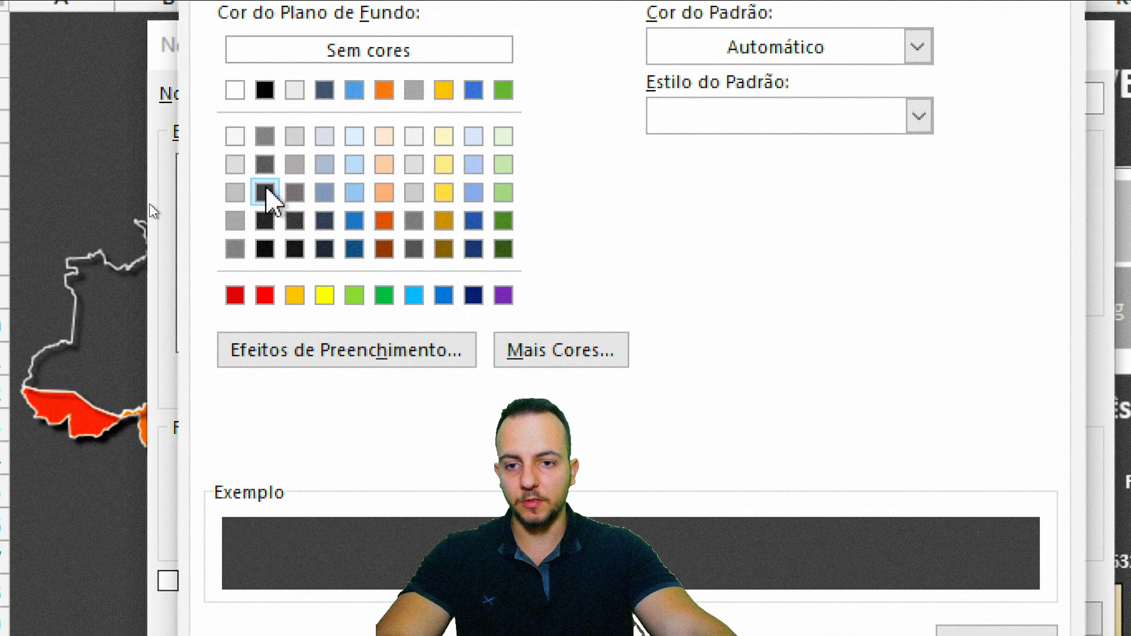
Set the whole slicer element's font to bold (Negrito) and white, and save the new style
left_click(306, 50)
left_click(260, 96)
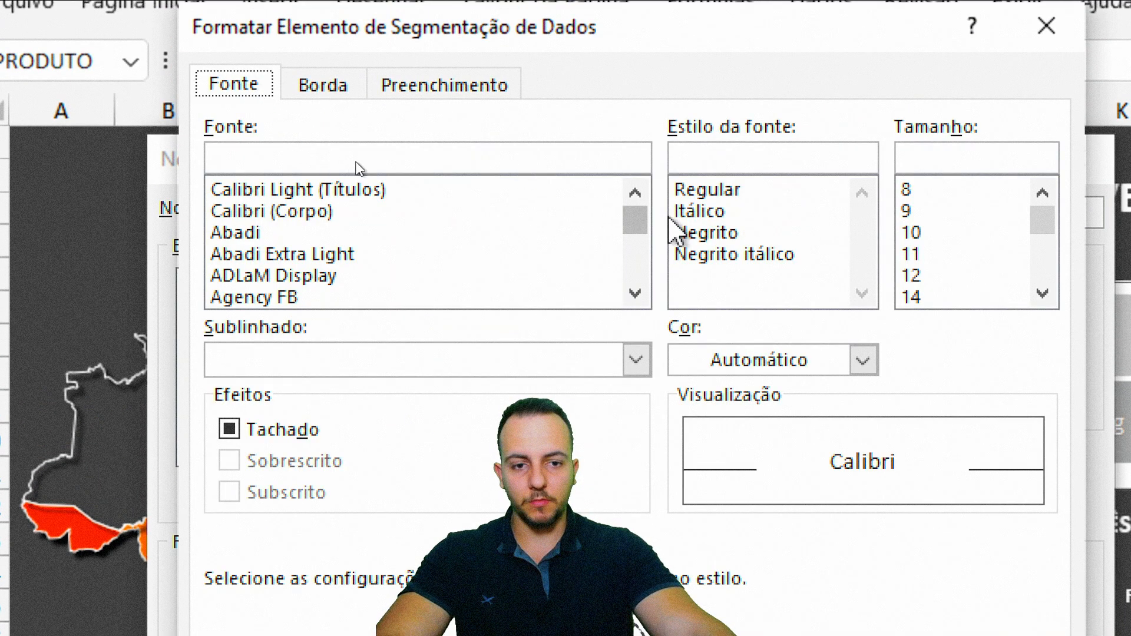
left_click(710, 234)
left_click(800, 366)
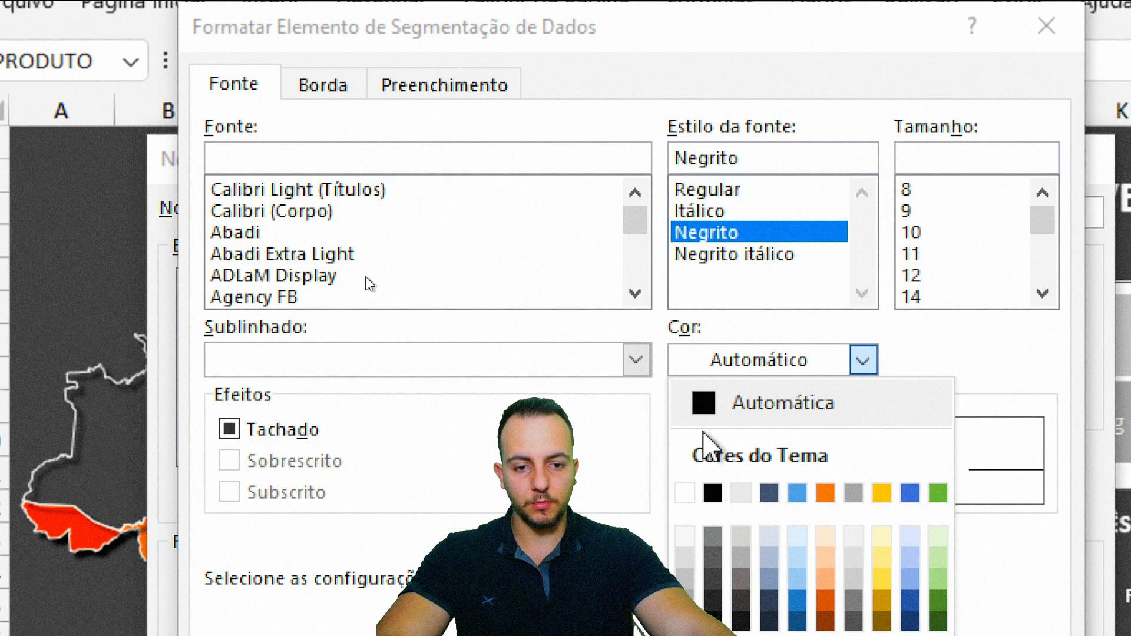
left_click(684, 492)
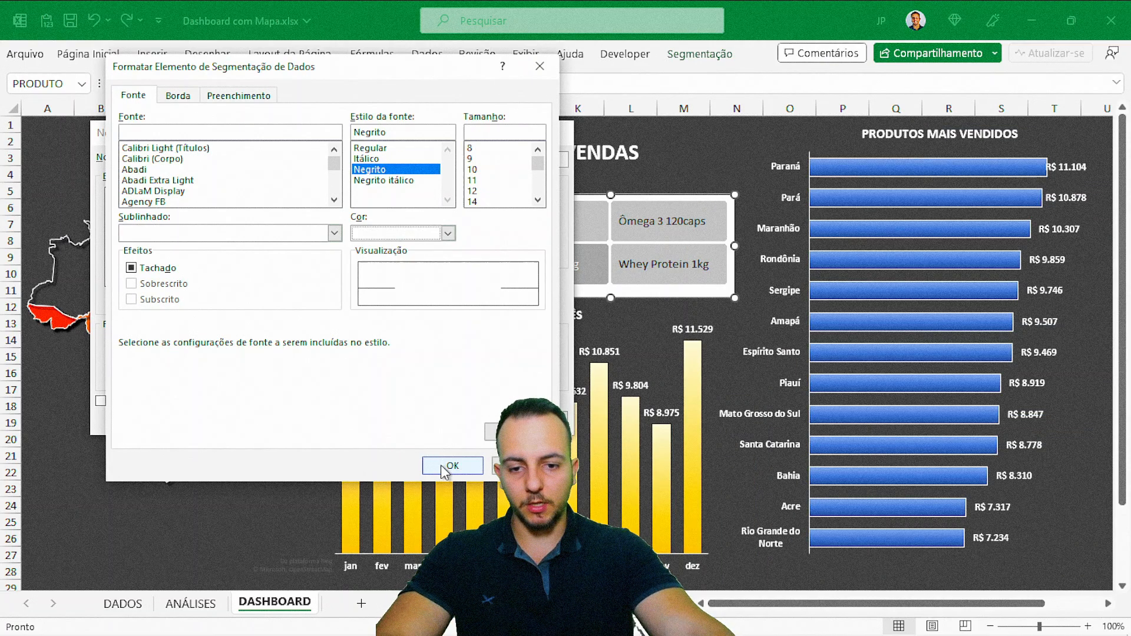
left_click(447, 466)
left_click(467, 420)
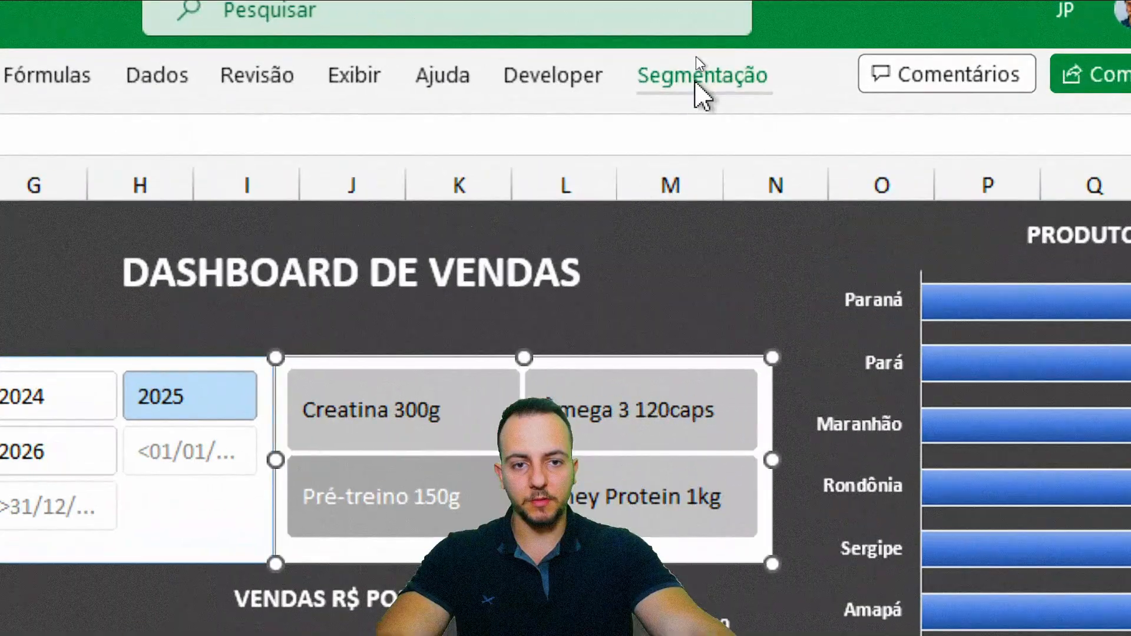
Apply the custom NOVA SEGMENTAÇÃO style to the product slicer and deselect it
left_click(698, 86)
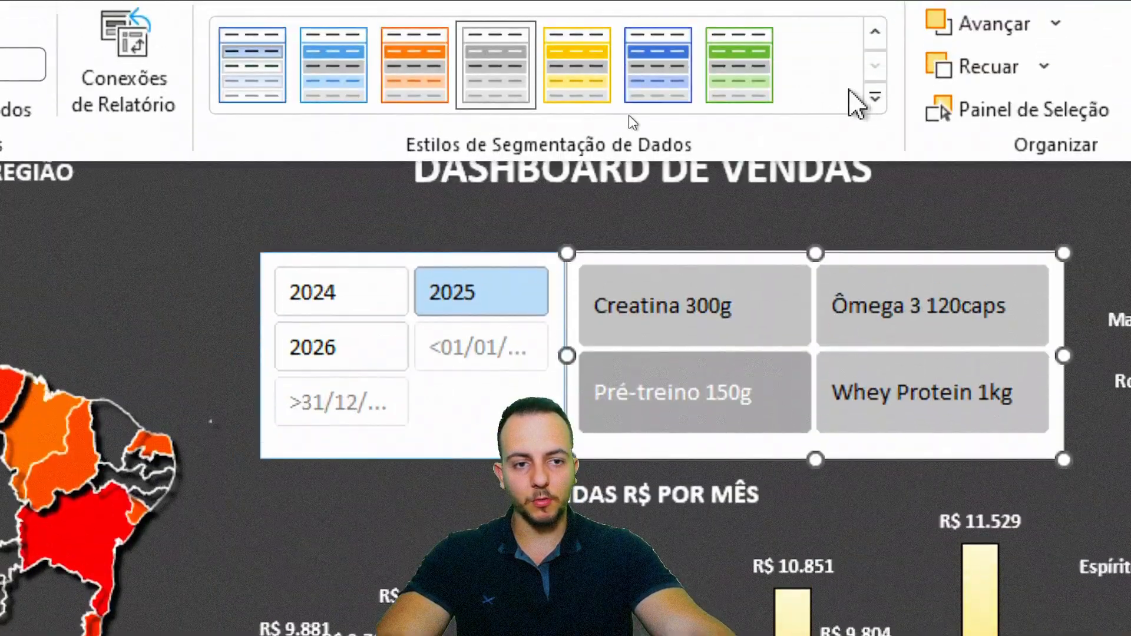
left_click(875, 99)
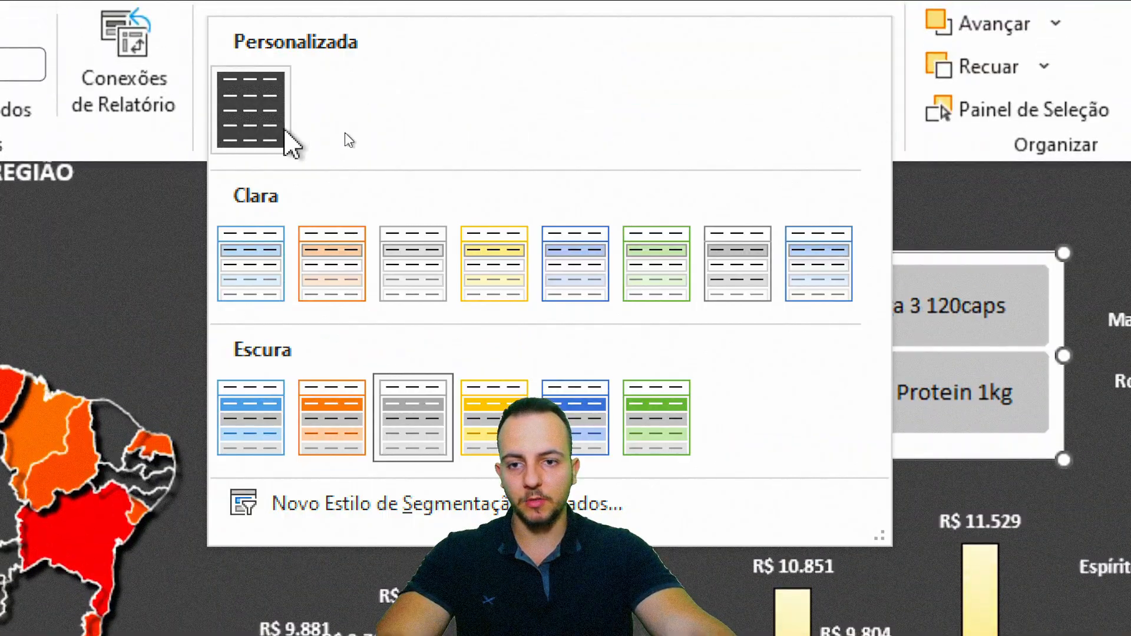
left_click(282, 133)
key("Escape")
key("Escape")
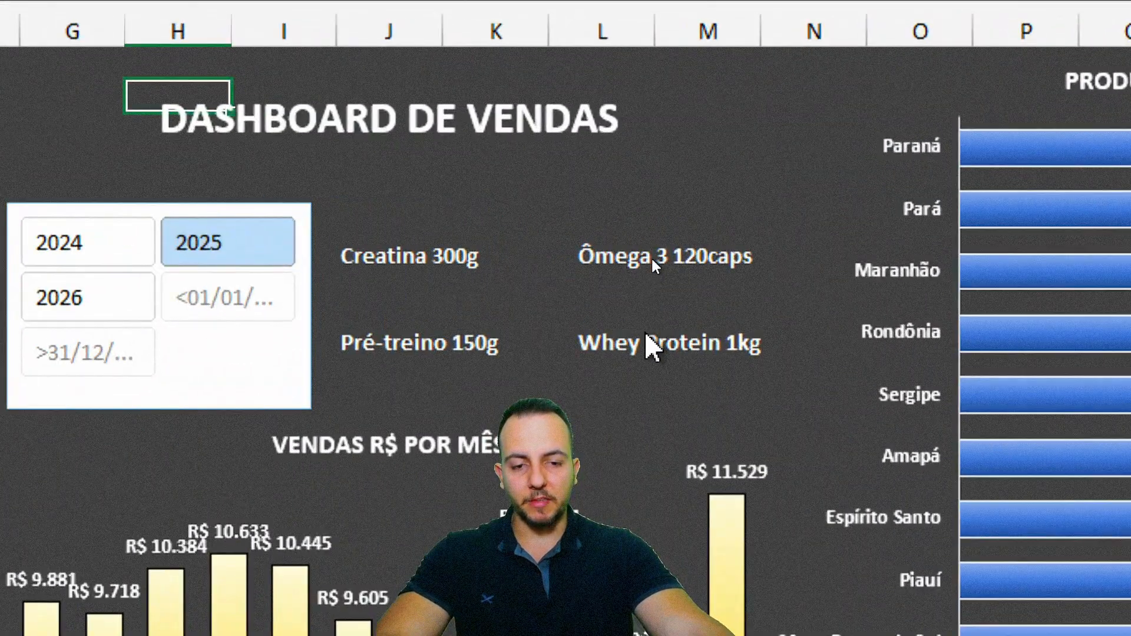
left_click(179, 308)
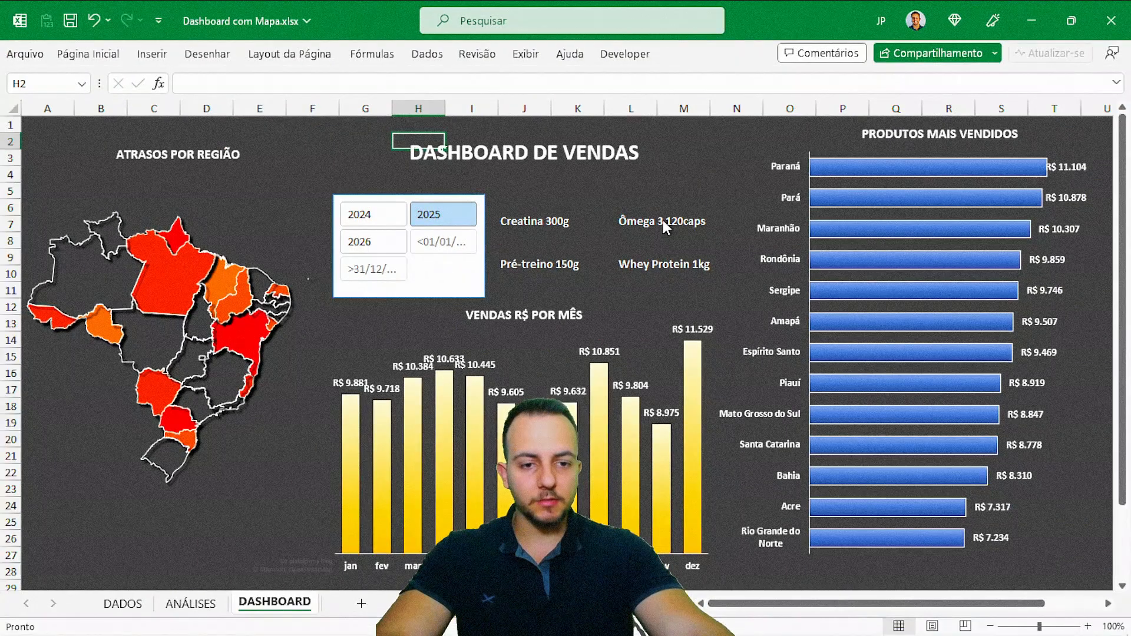
Modify the NOVA SEGMENTAÇÃO style so selected items with data (Item com Dados Selecionado) have a light yellow fill
left_click(663, 221)
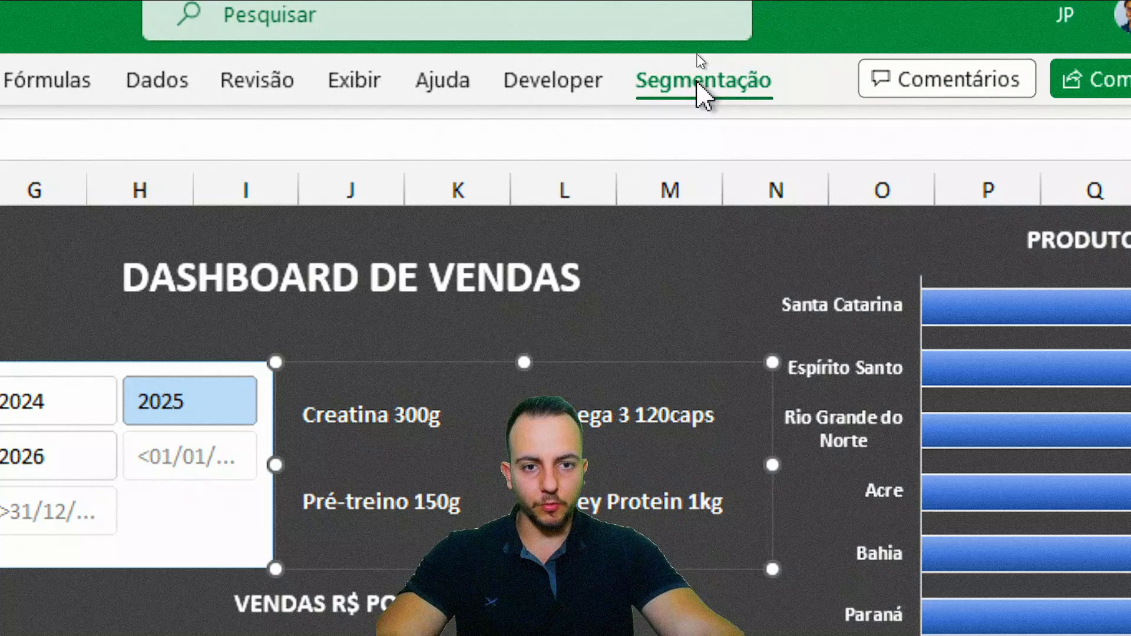
left_click(698, 86)
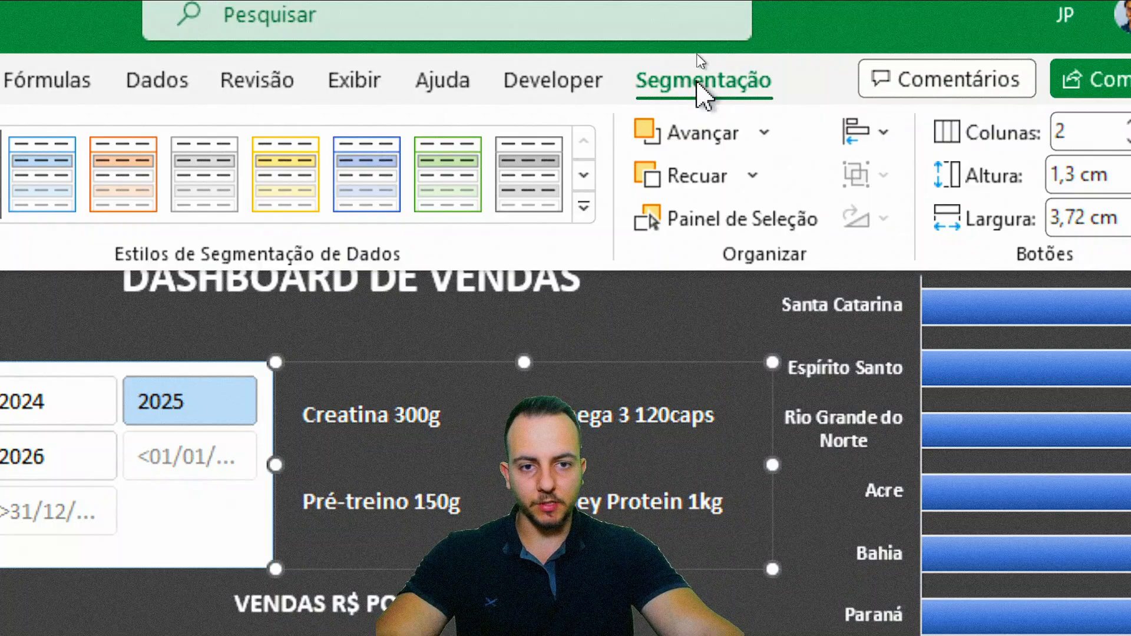
left_click(586, 223)
right_click(265, 251)
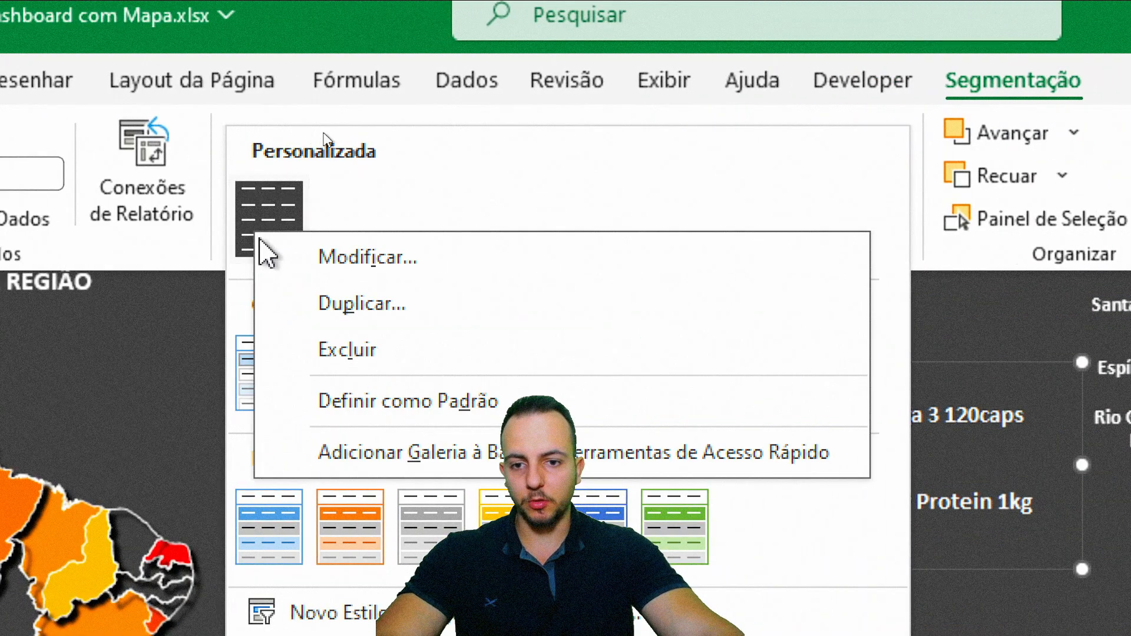
left_click(324, 265)
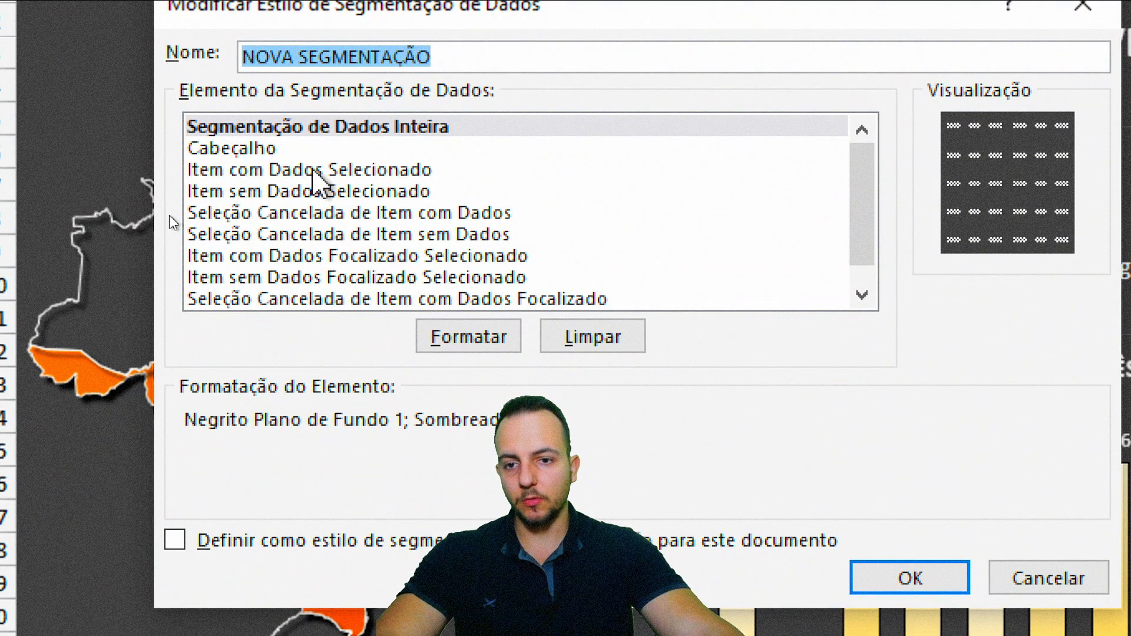
left_click(312, 170)
left_click(462, 347)
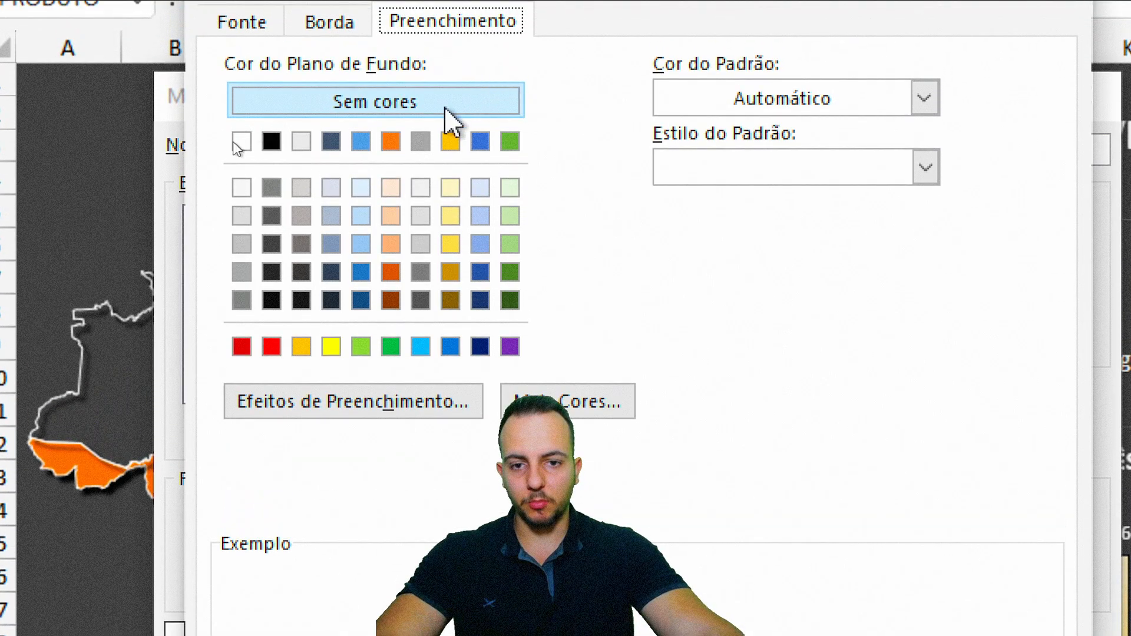
left_click(450, 187)
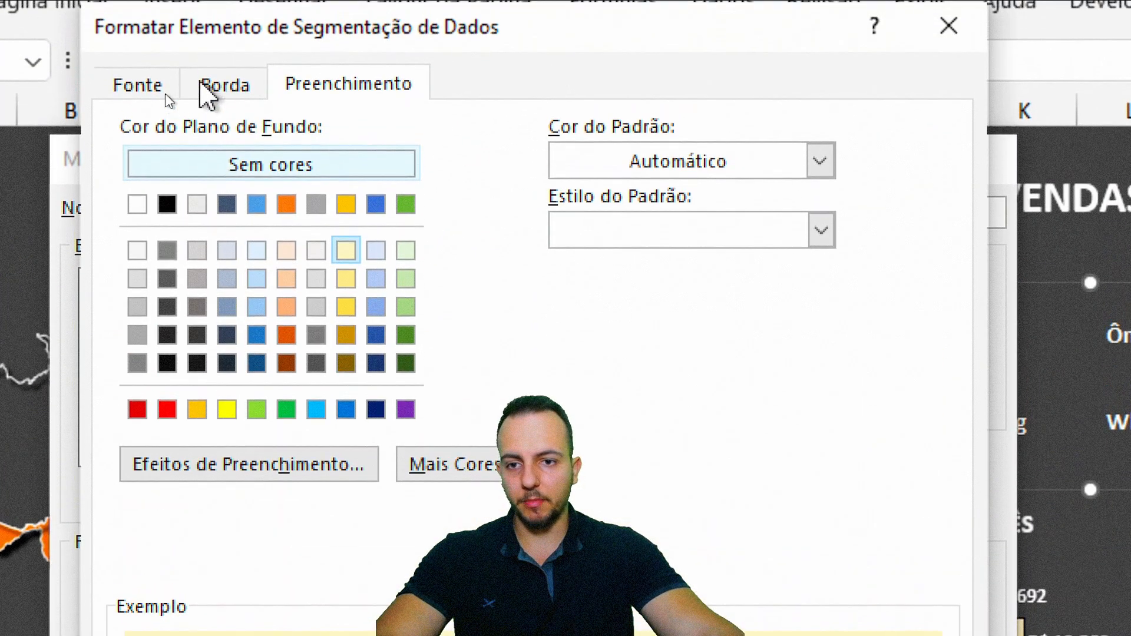
Set the font of selected items with data to bold black, and save the modified slicer style
left_click(150, 92)
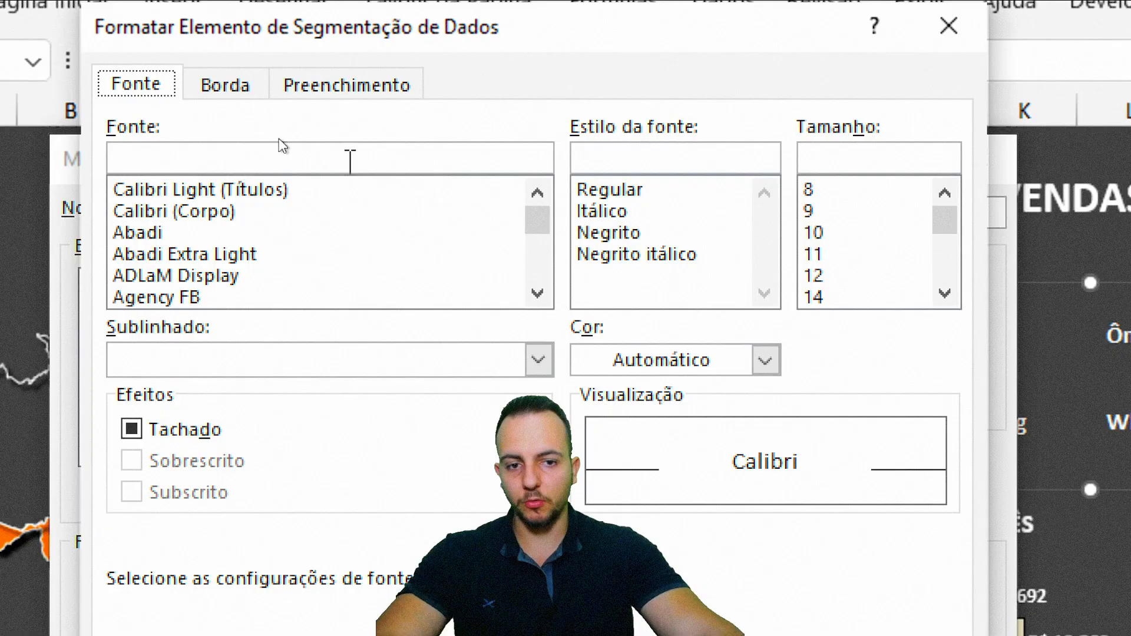
left_click(660, 360)
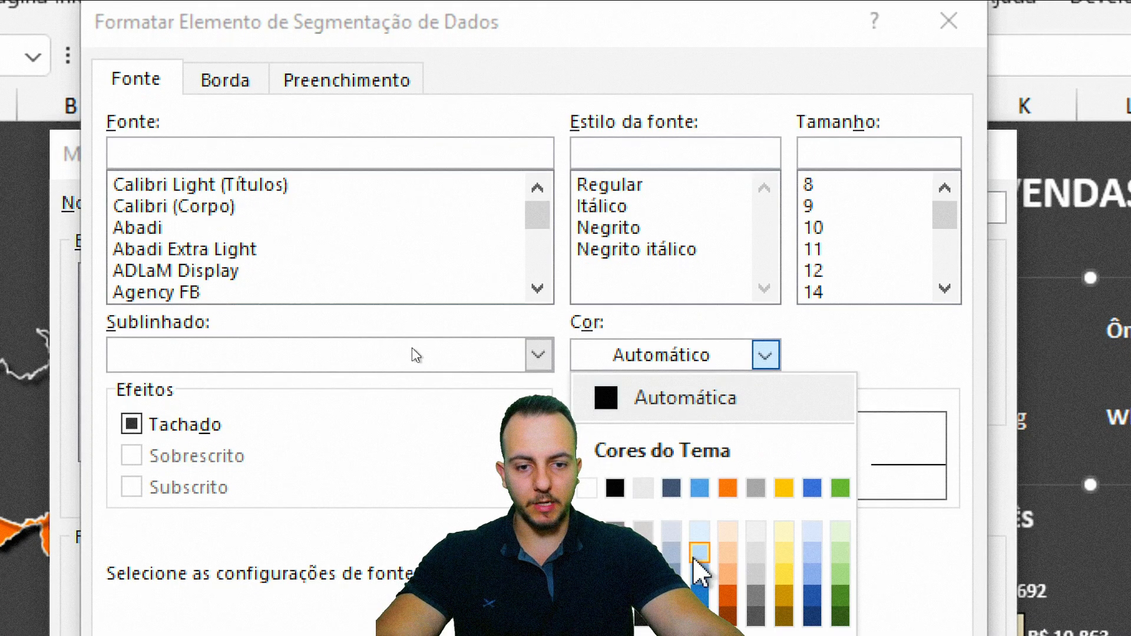
left_click(615, 342)
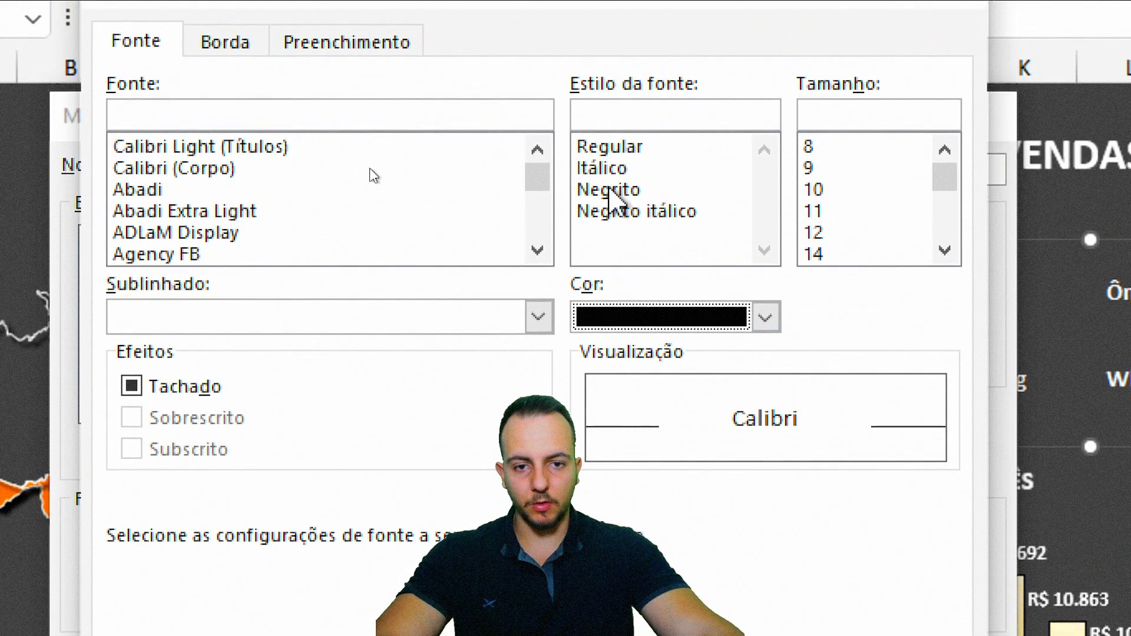
left_click(607, 189)
left_click(792, 635)
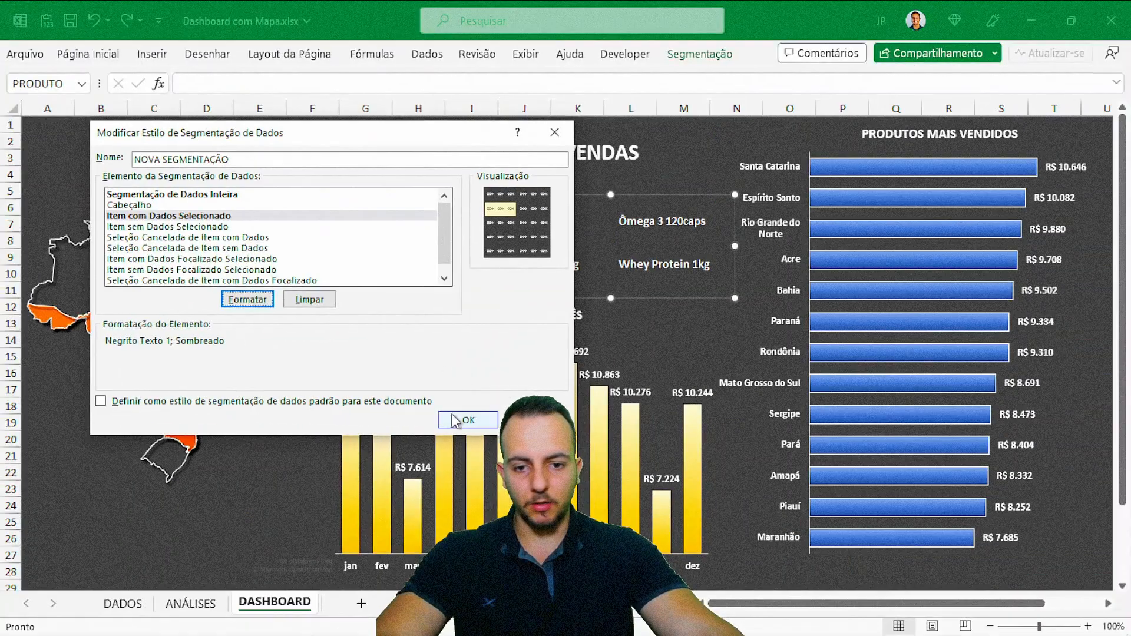
left_click(455, 420)
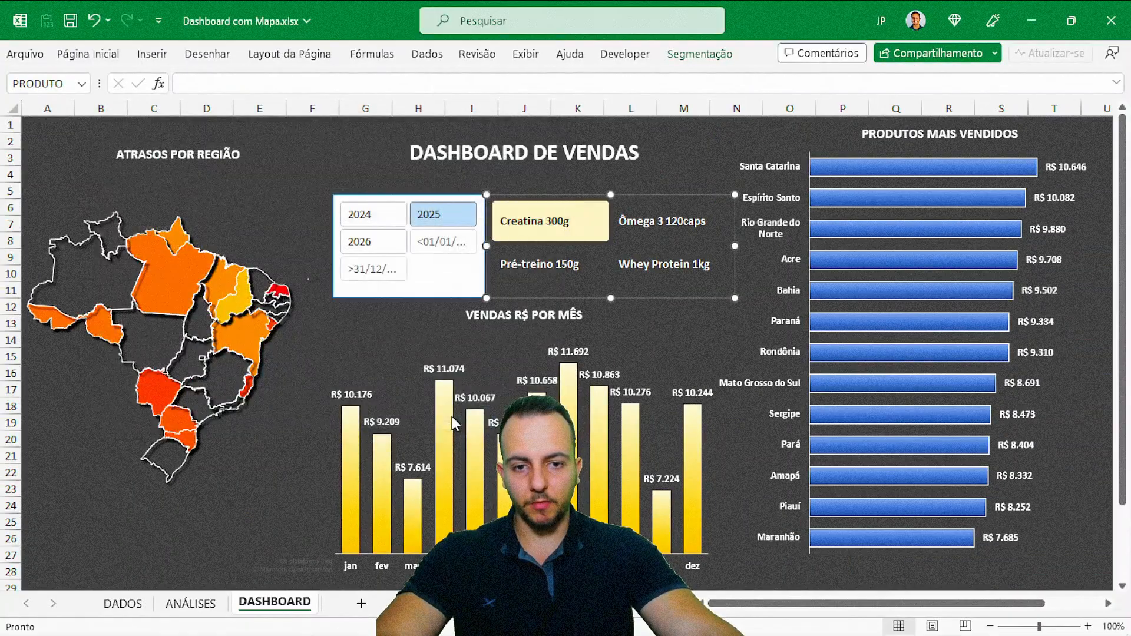
Test the restyled product slicer by filtering to Whey Protein 1kg, Pré-treino 150g and Ômega 3 120caps
left_click(648, 264)
left_click(550, 268)
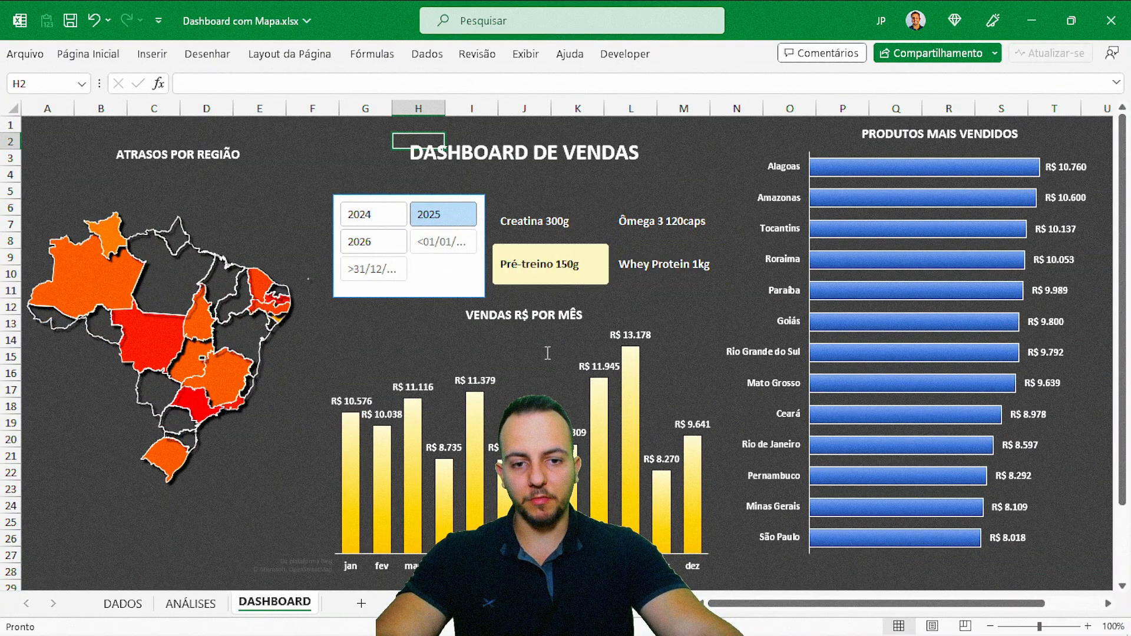
left_click(639, 232)
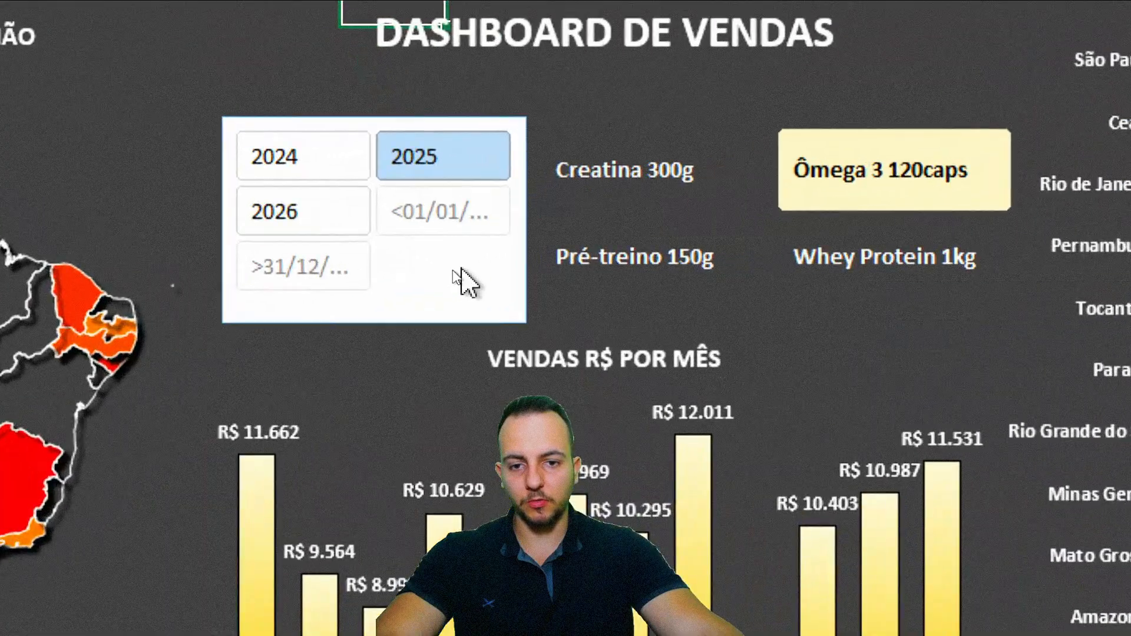
Apply the custom NOVA SEGMENTAÇÃO style to the years slicer and deselect it
left_click(452, 279)
left_click(669, 58)
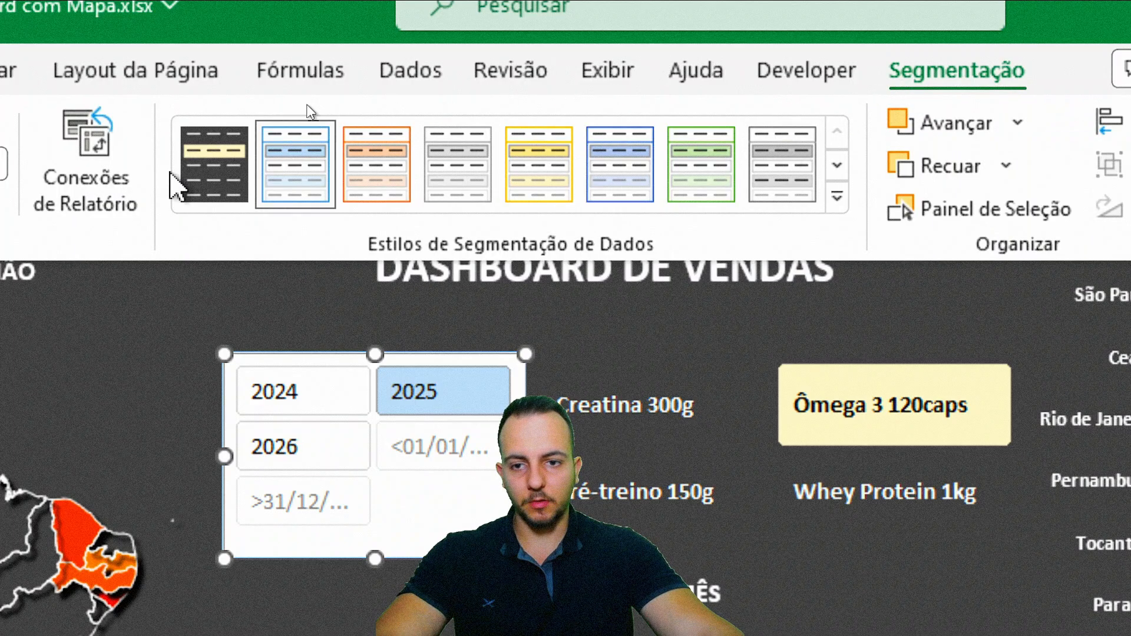
left_click(204, 175)
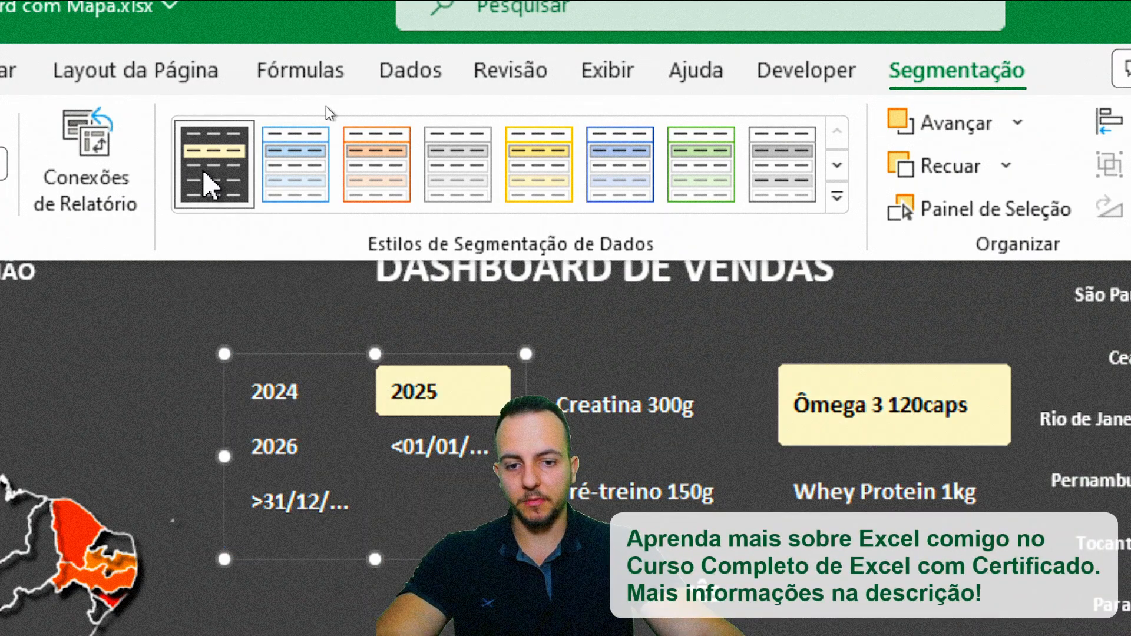
key("Escape")
key("Escape")
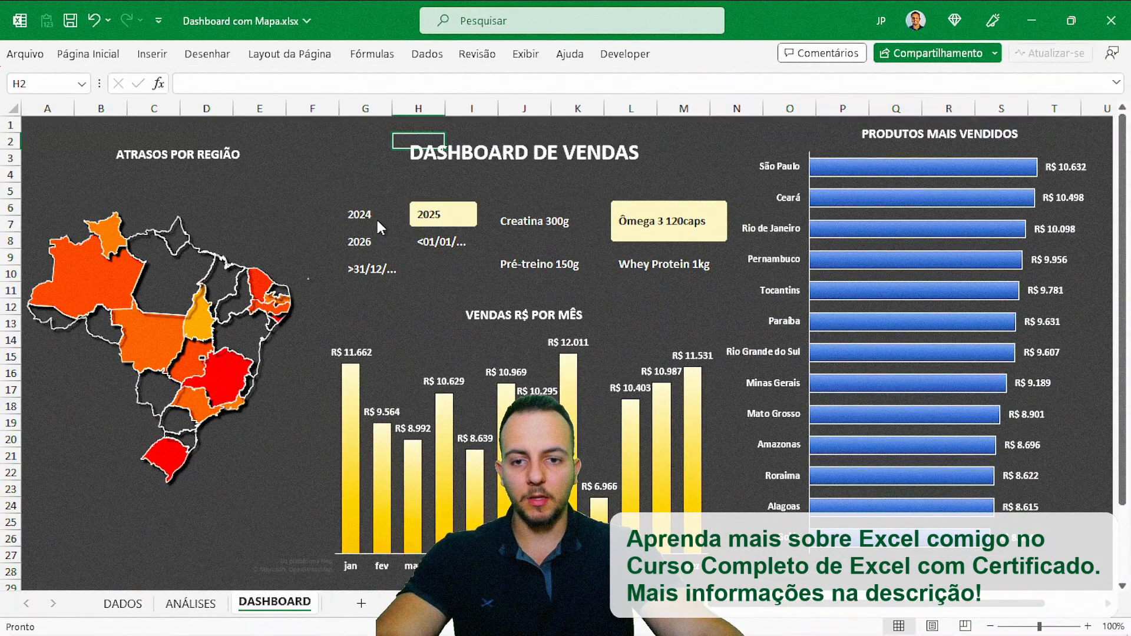
Test both slicers together with different year and product combinations, ending on 2024 and Ômega 3 120caps
left_click(361, 241)
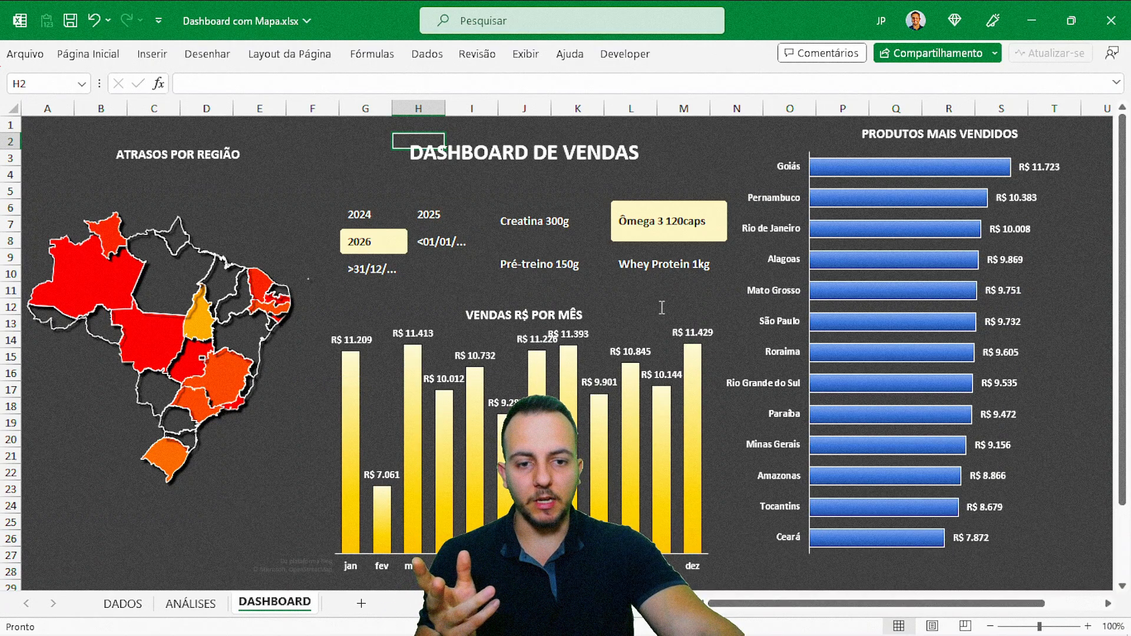
left_click(564, 263)
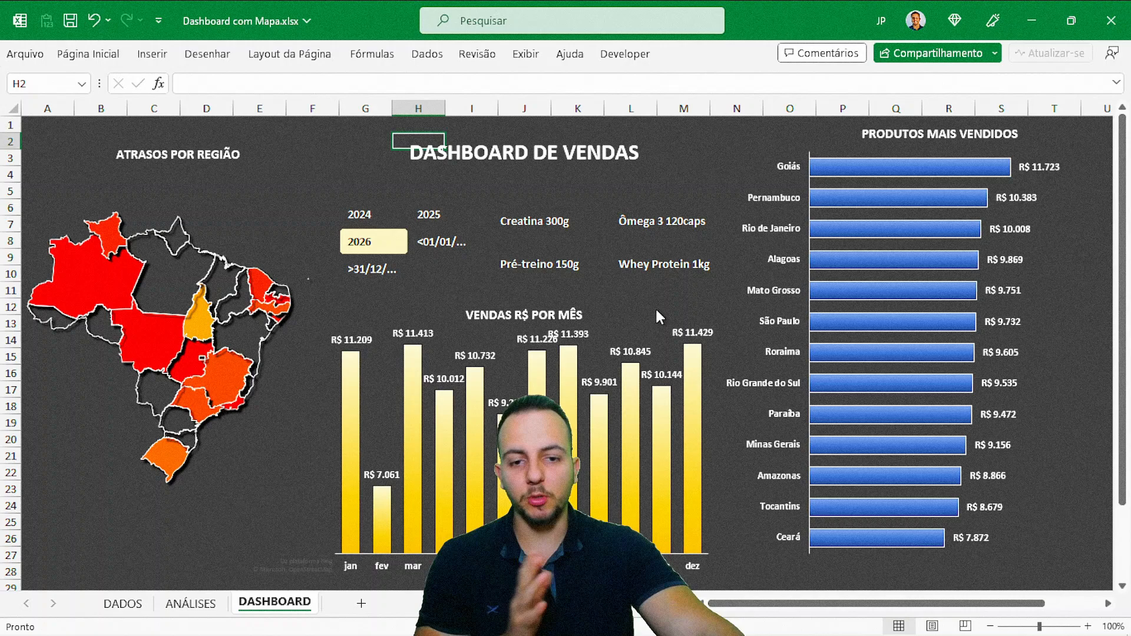
left_click(670, 262)
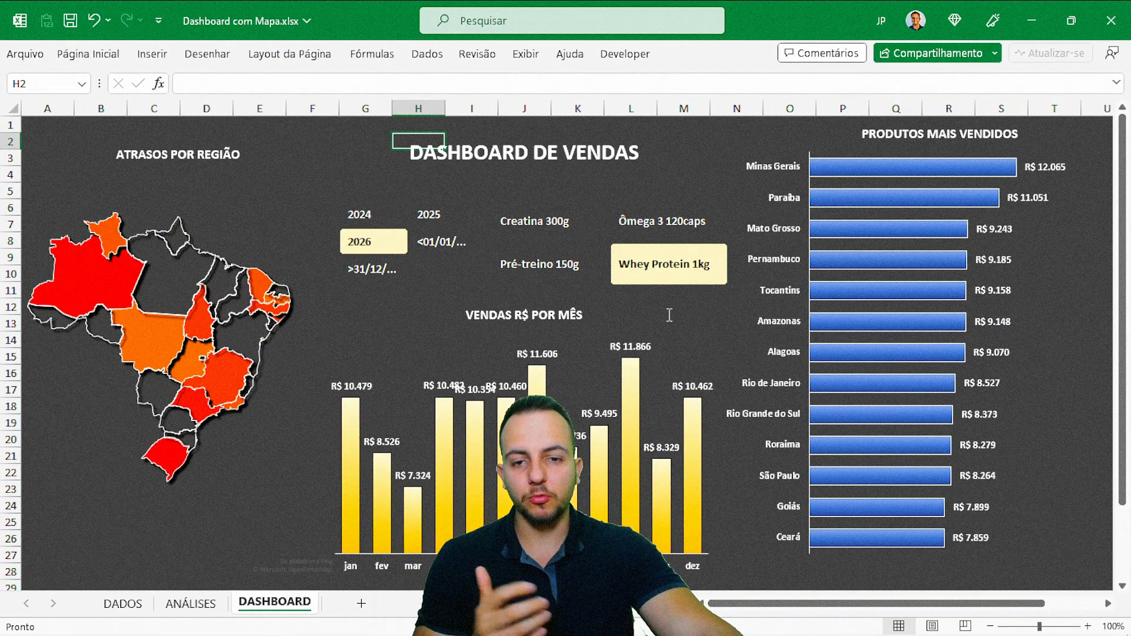
left_click(561, 223)
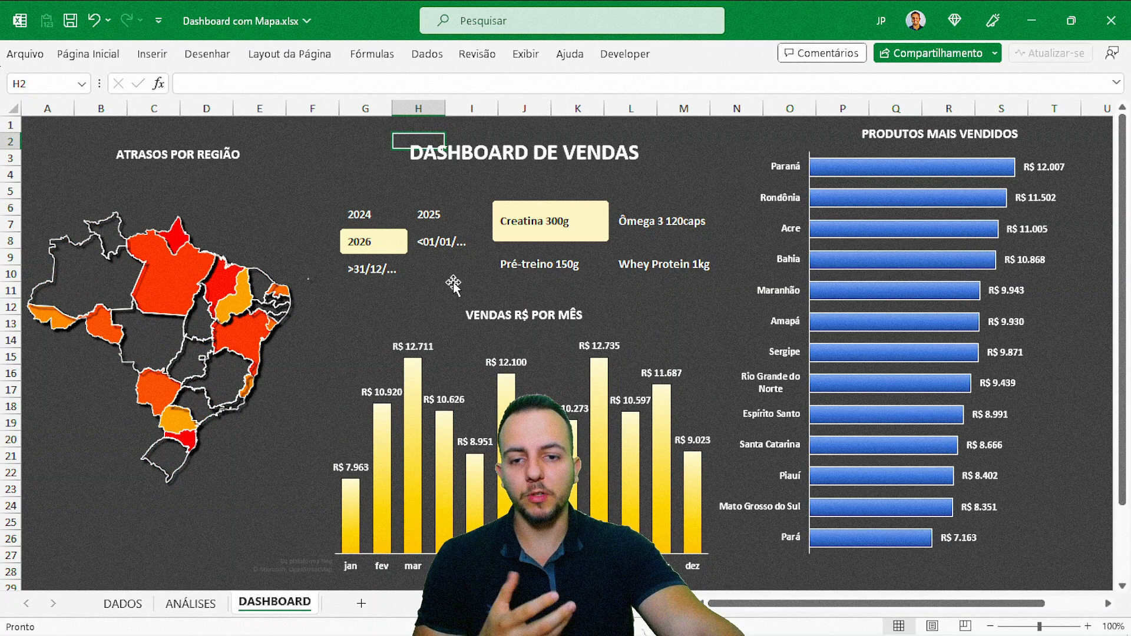
left_click(429, 214)
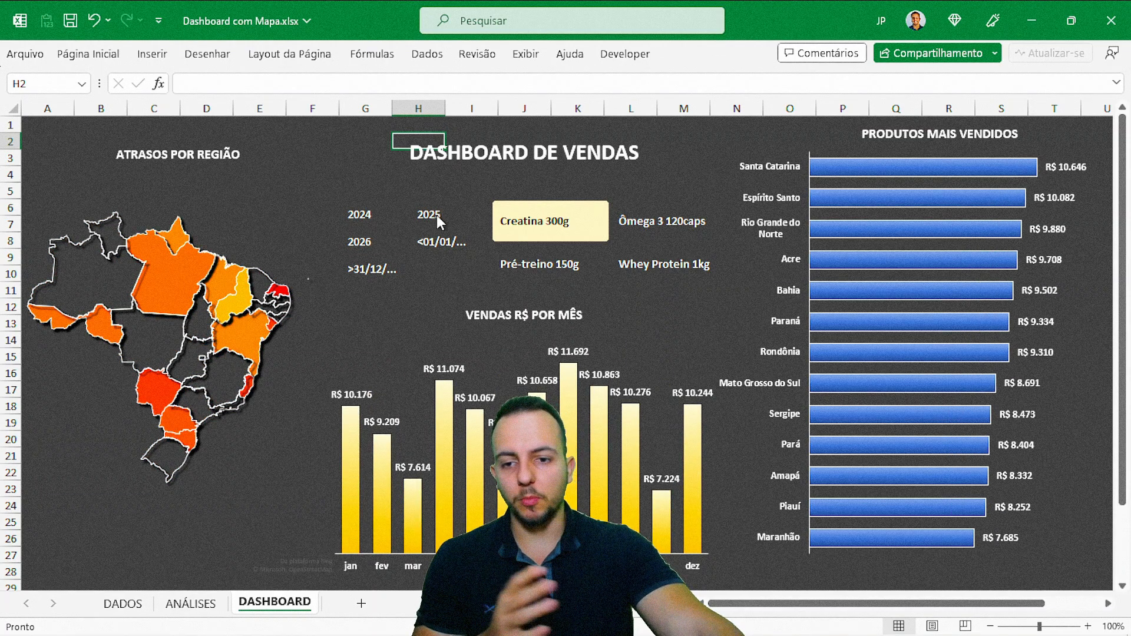
left_click(368, 242)
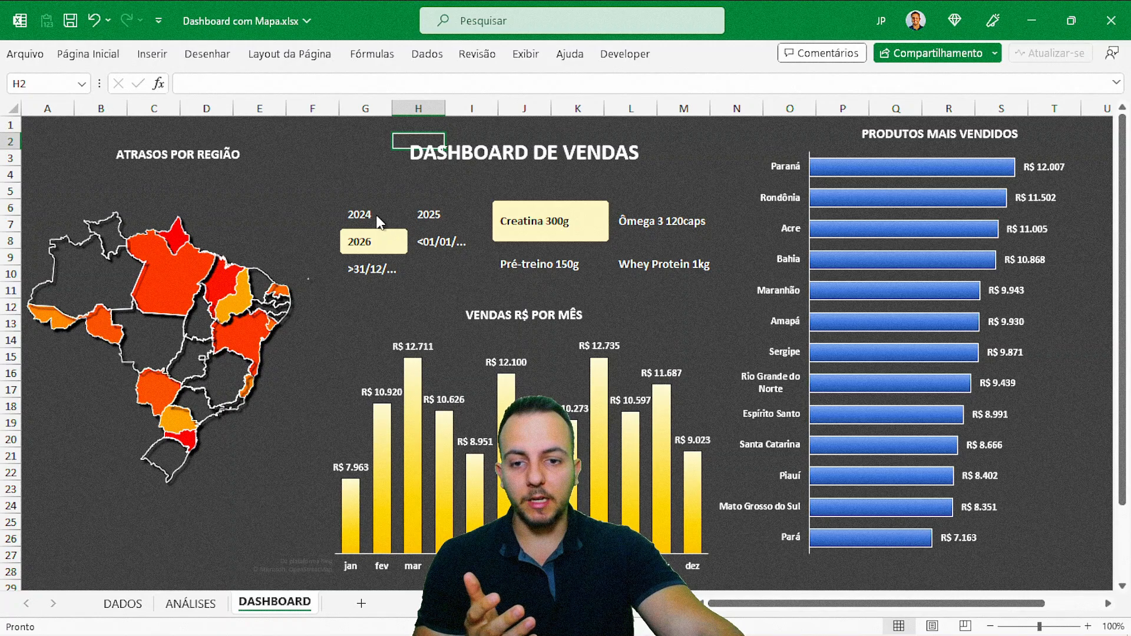
left_click(626, 264)
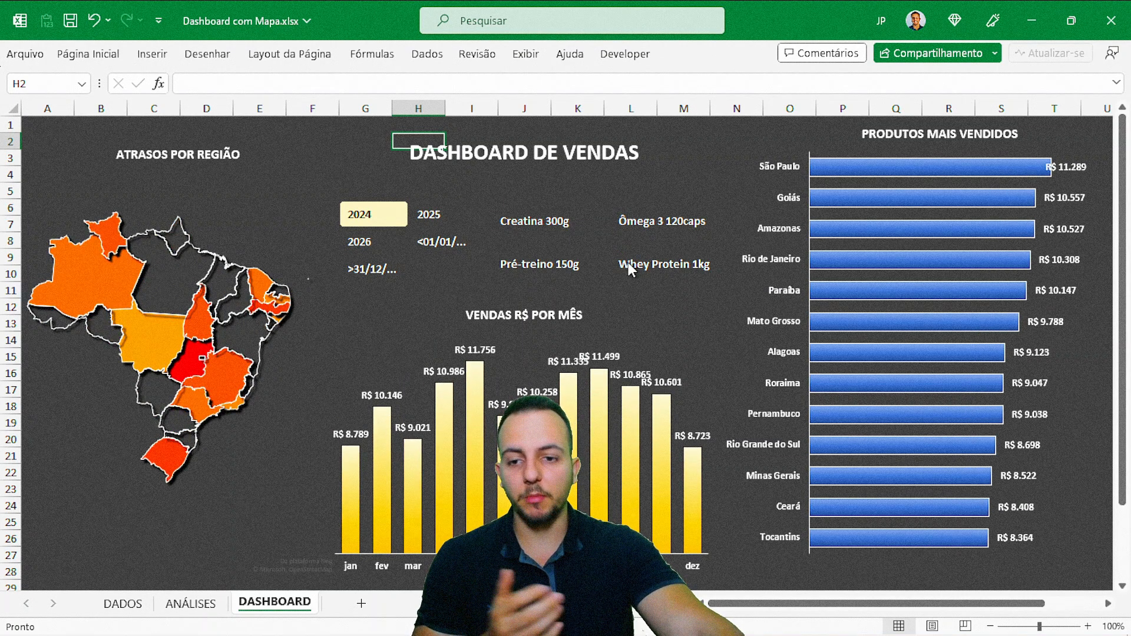
left_click(645, 221)
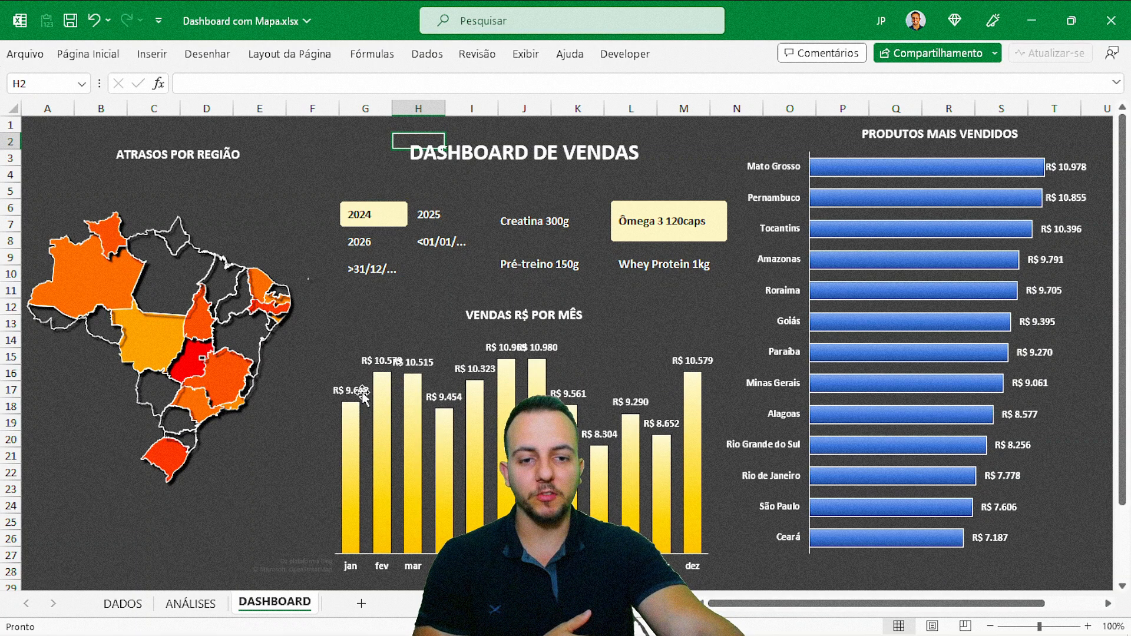
View the ANÁLISES sheet and the source table on the DADOS sheet
left_click(190, 604)
left_click(123, 603)
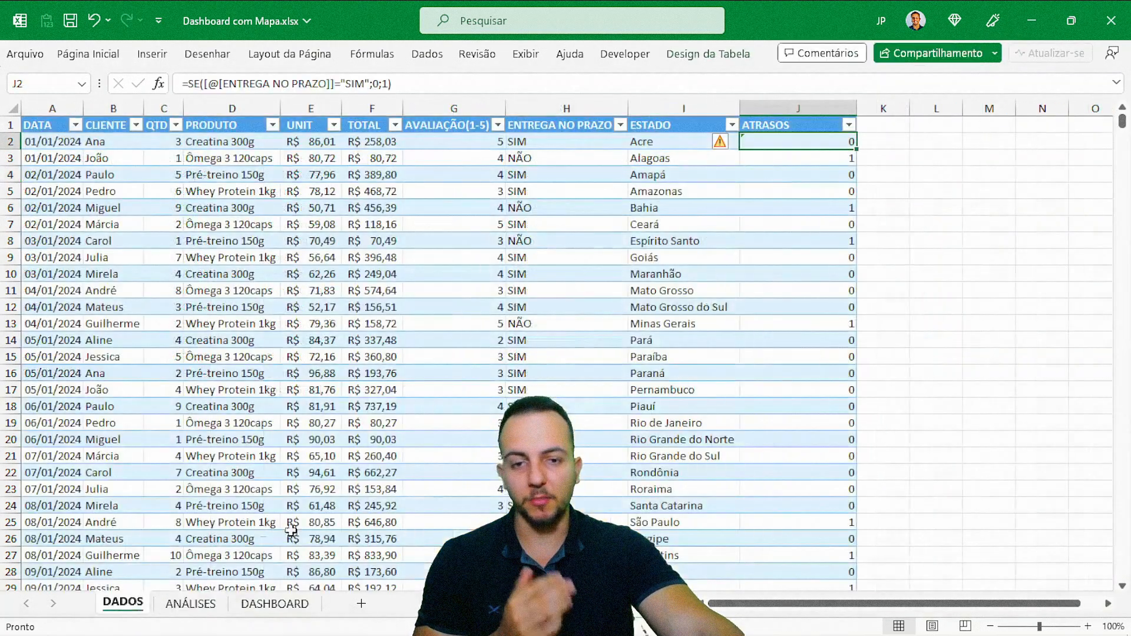